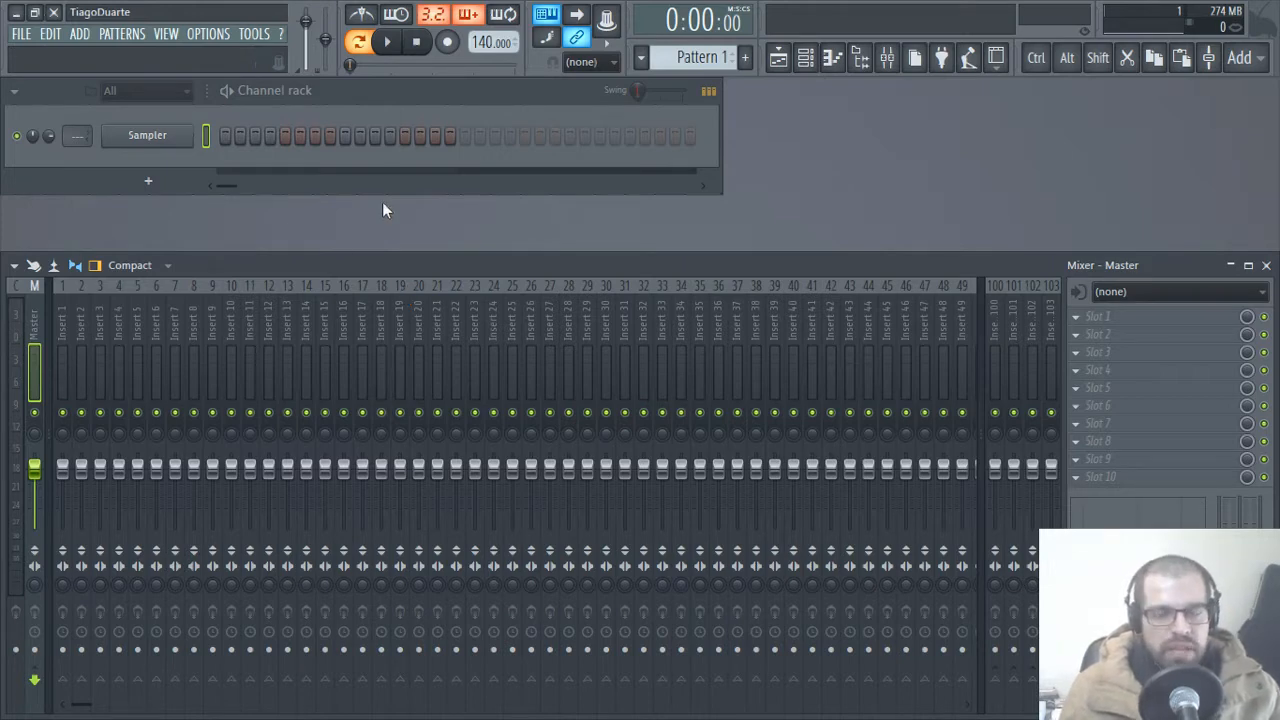
# - Set the project tempo to 86 BPM
pyautogui.moveTo(480, 40)
pyautogui.mouseDown()
pyautogui.moveTo(480, 86)
pyautogui.moveTo(482, 42)
pyautogui.mouseUp()
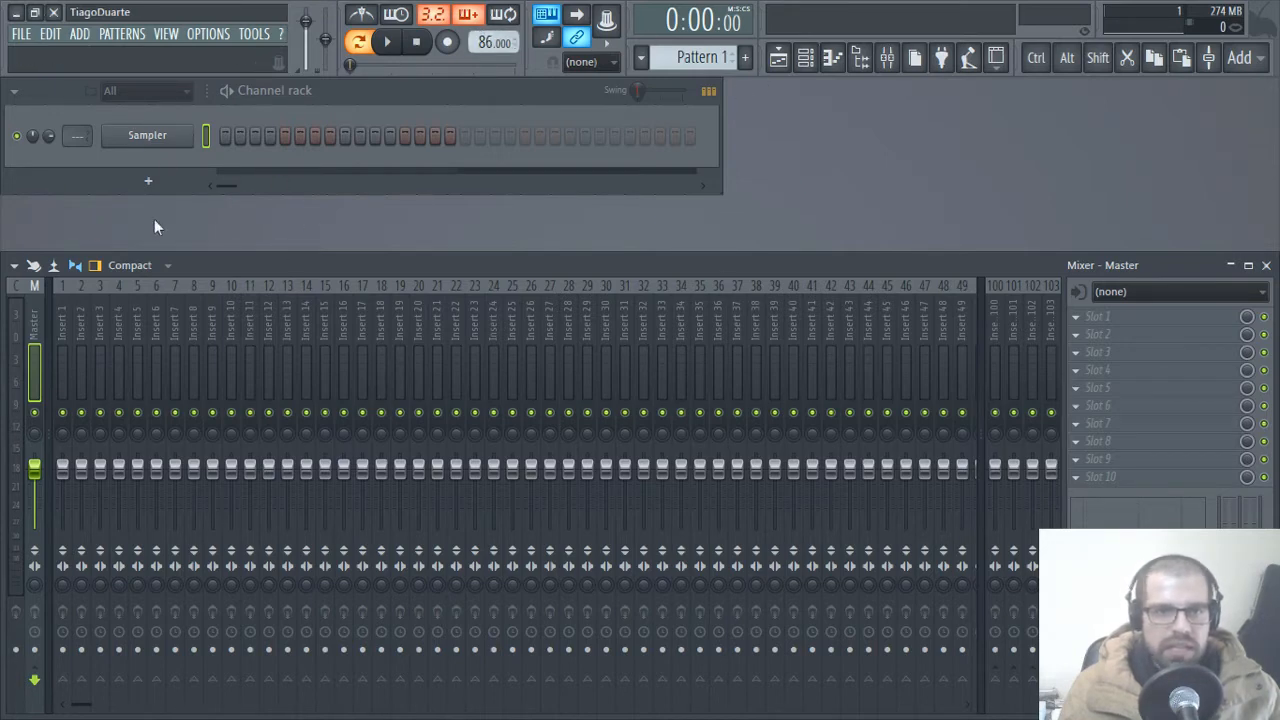
# - Add a channel with the Air synth Loom, hide its wrapper settings and place its window in view
pyautogui.click(148, 181)
pyautogui.moveTo(190, 228)
pyautogui.moveTo(319, 227)
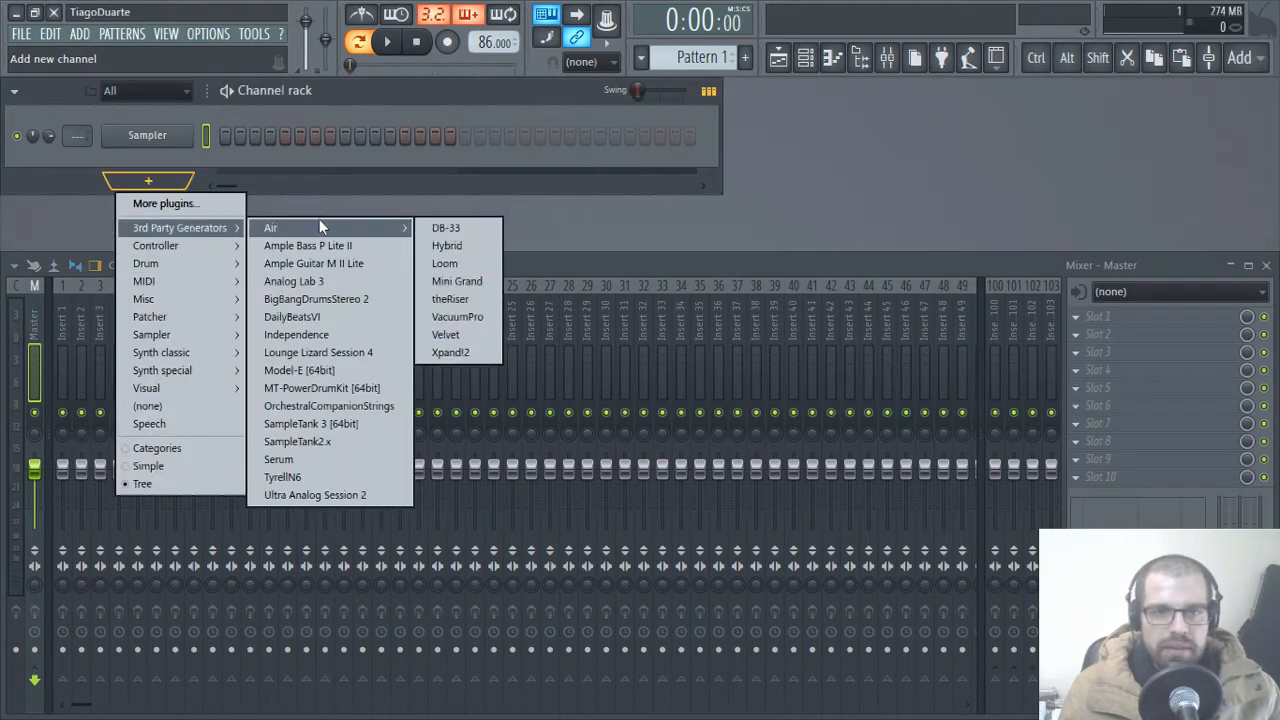
pyautogui.click(466, 265)
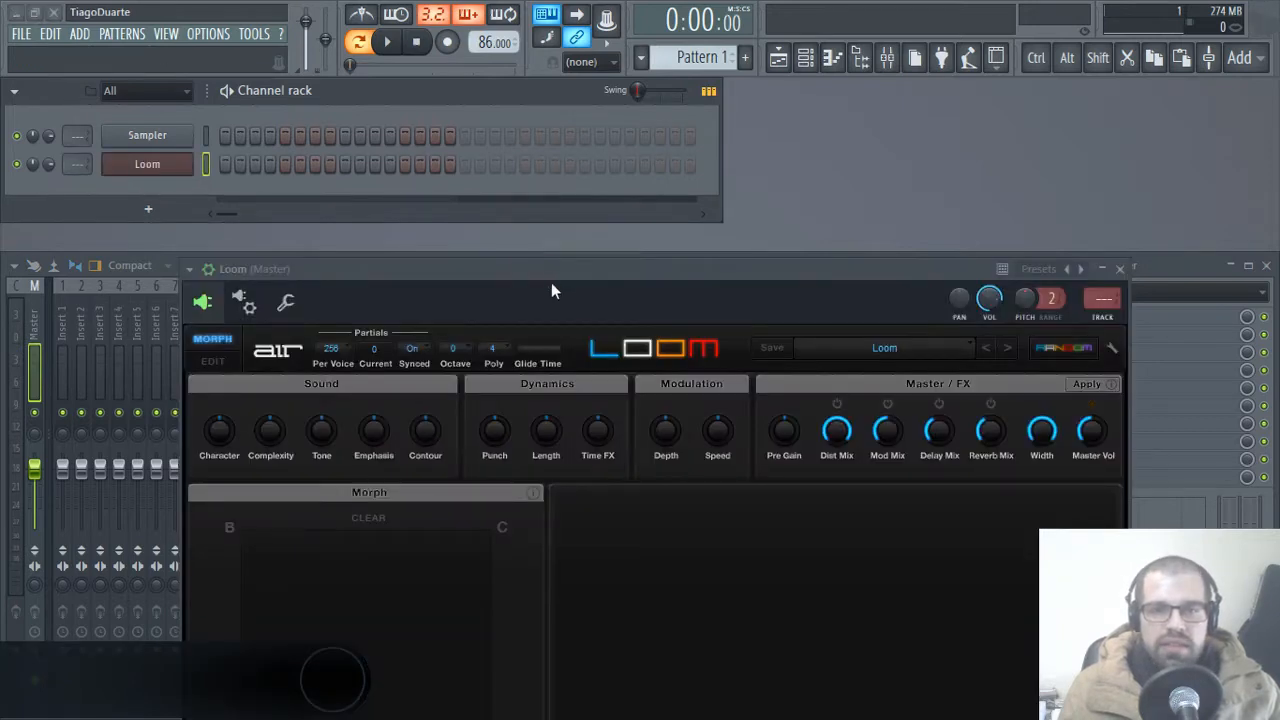
pyautogui.moveTo(550, 273); pyautogui.dragTo(510, 75)
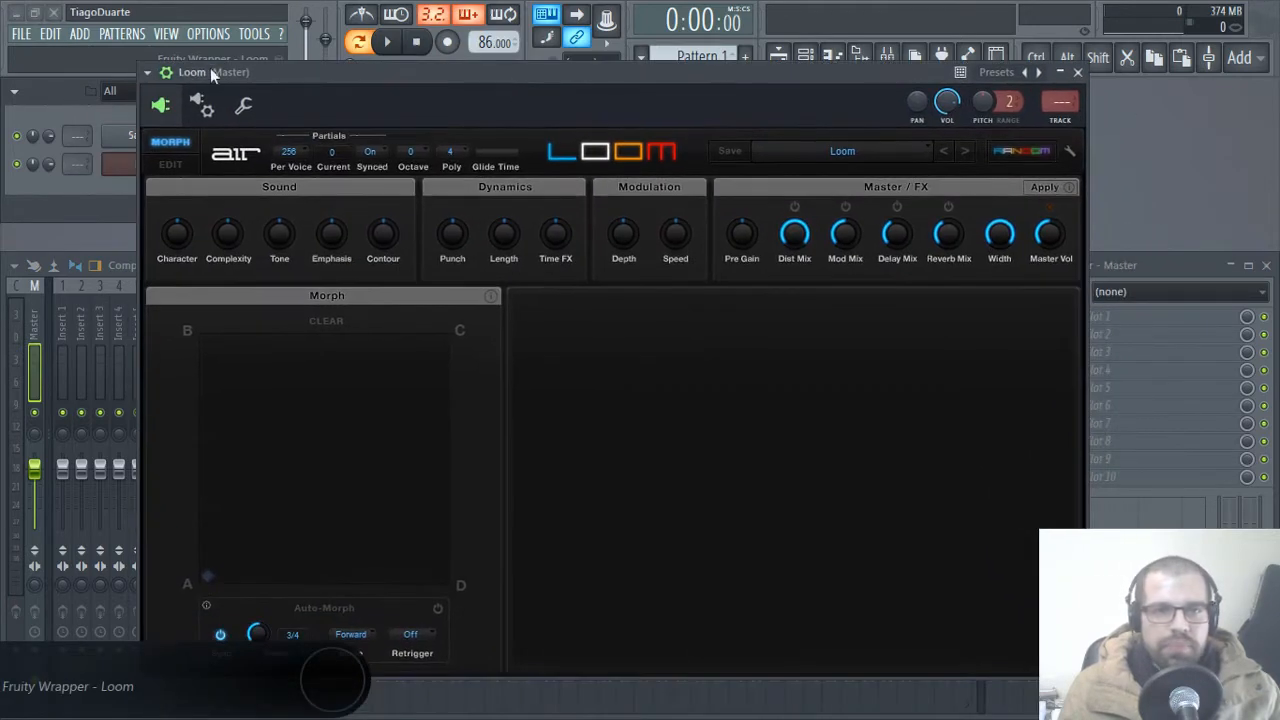
pyautogui.click(168, 73)
pyautogui.moveTo(332, 76); pyautogui.dragTo(398, 108)
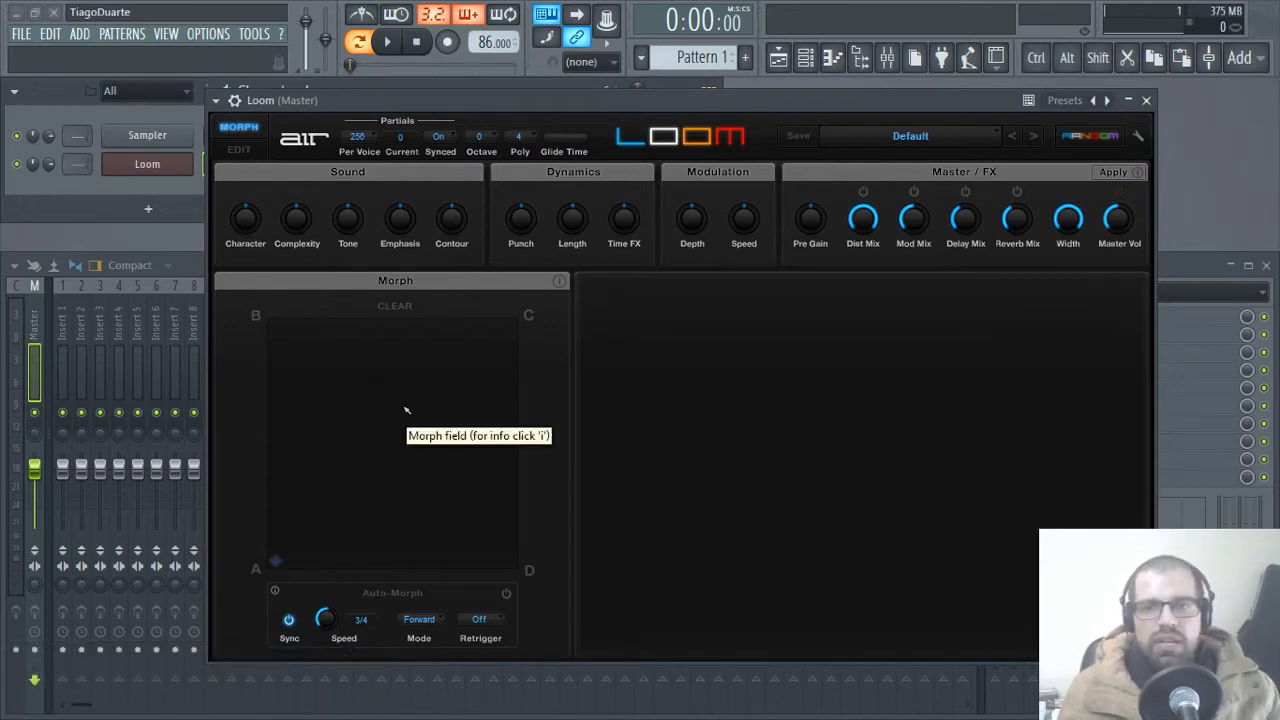
# - Play several notes to audition Loom's Default preset
pyautogui.press('d')
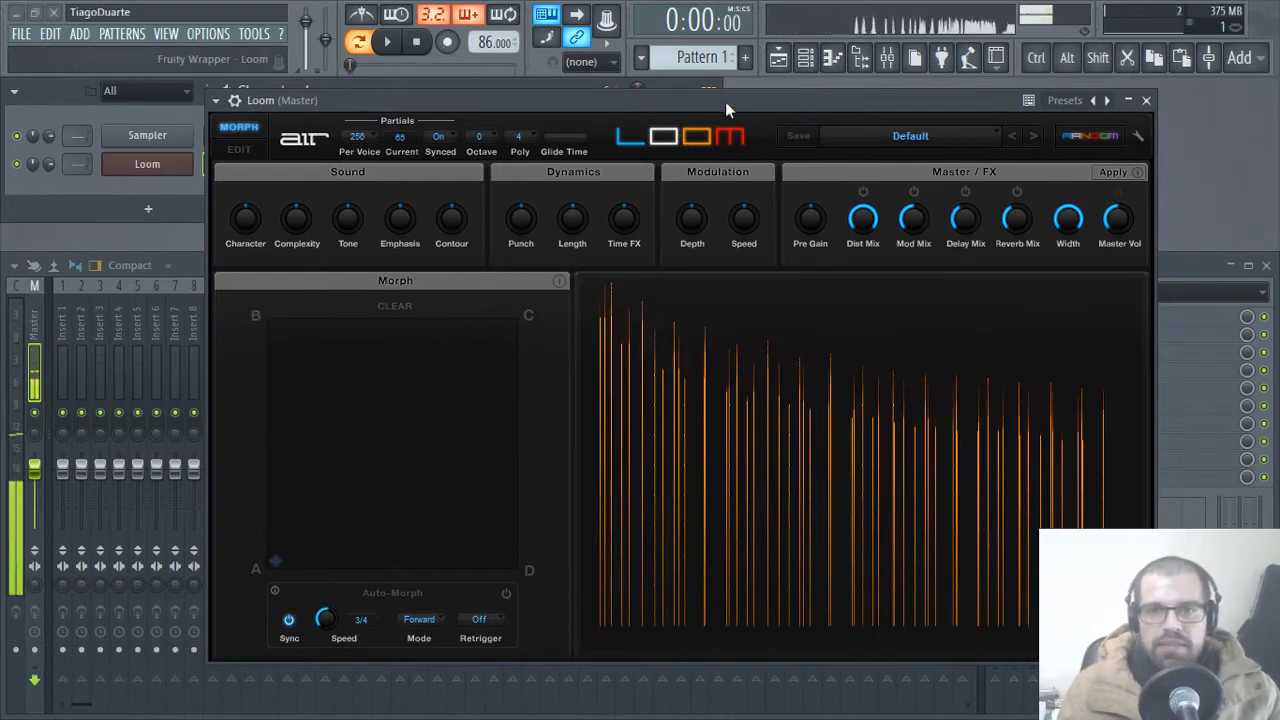
pyautogui.press('q')
pyautogui.press('3')
pyautogui.press('t')
pyautogui.press('s')
pyautogui.press('b')
pyautogui.press('z')
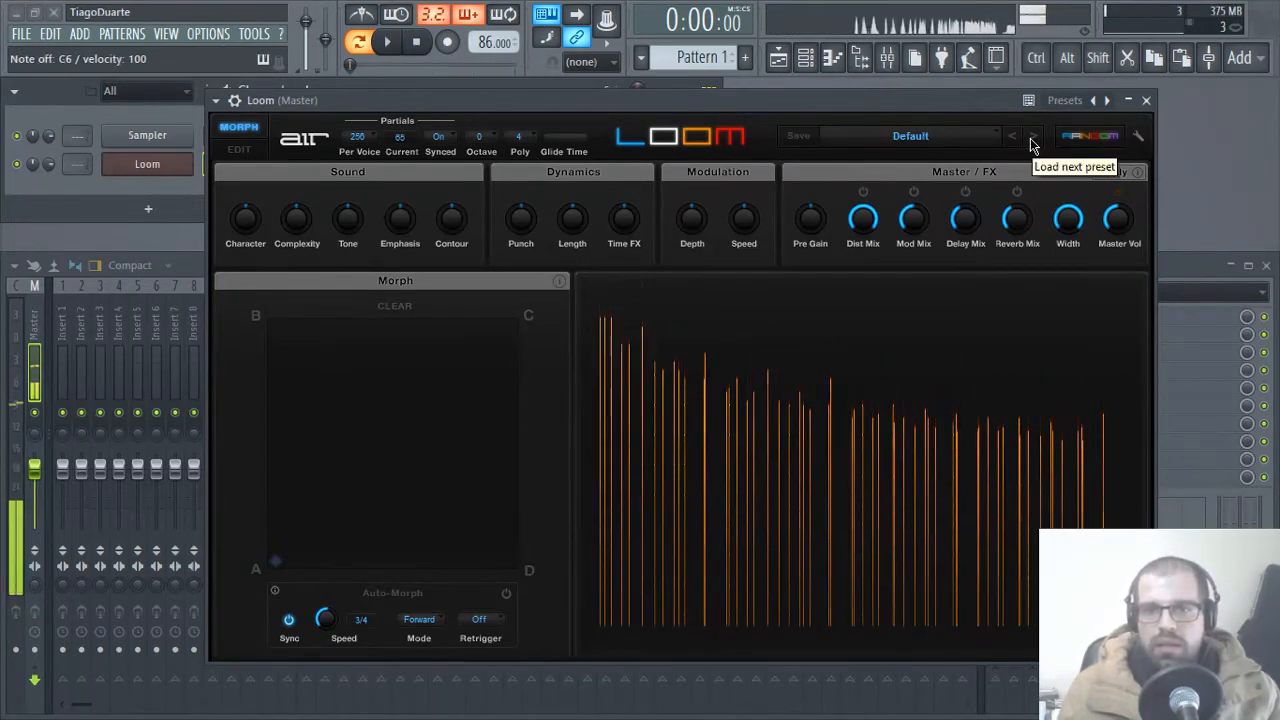
# - Browse Loom's Basses presets from Analog Bass onward and load the Bent preset
pyautogui.click(910, 136)
pyautogui.moveTo(878, 170)
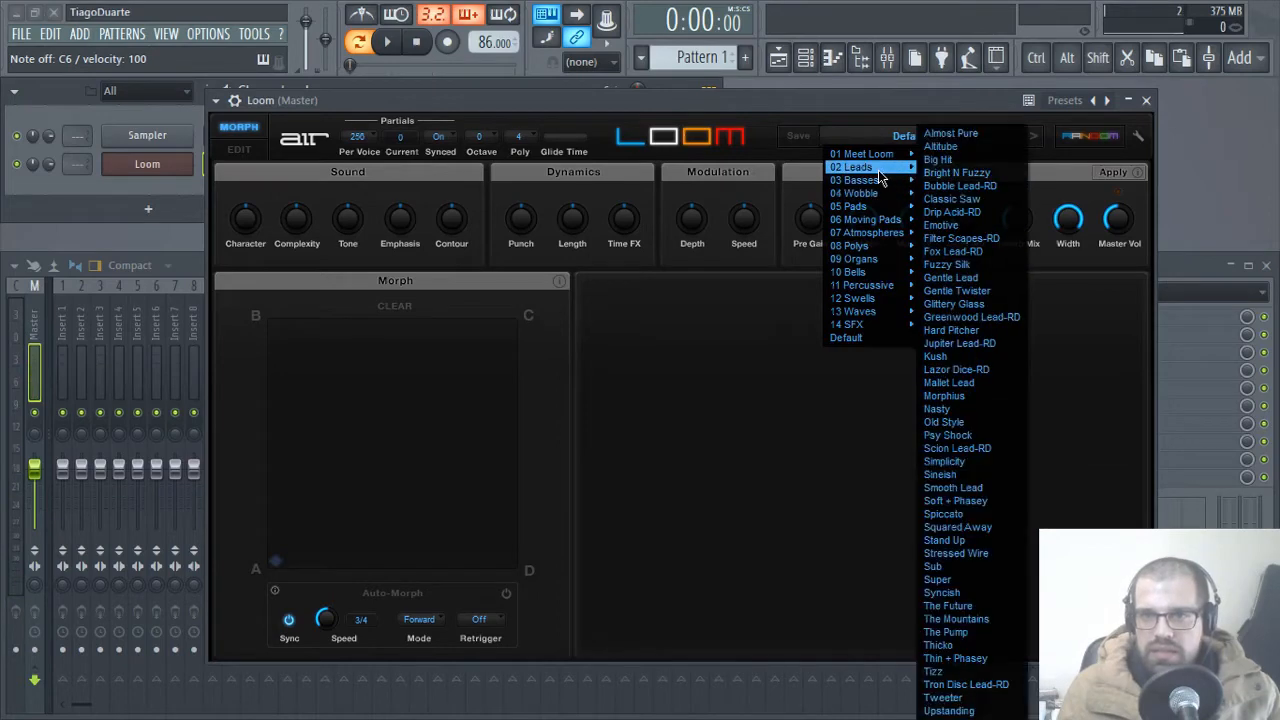
pyautogui.click(980, 173)
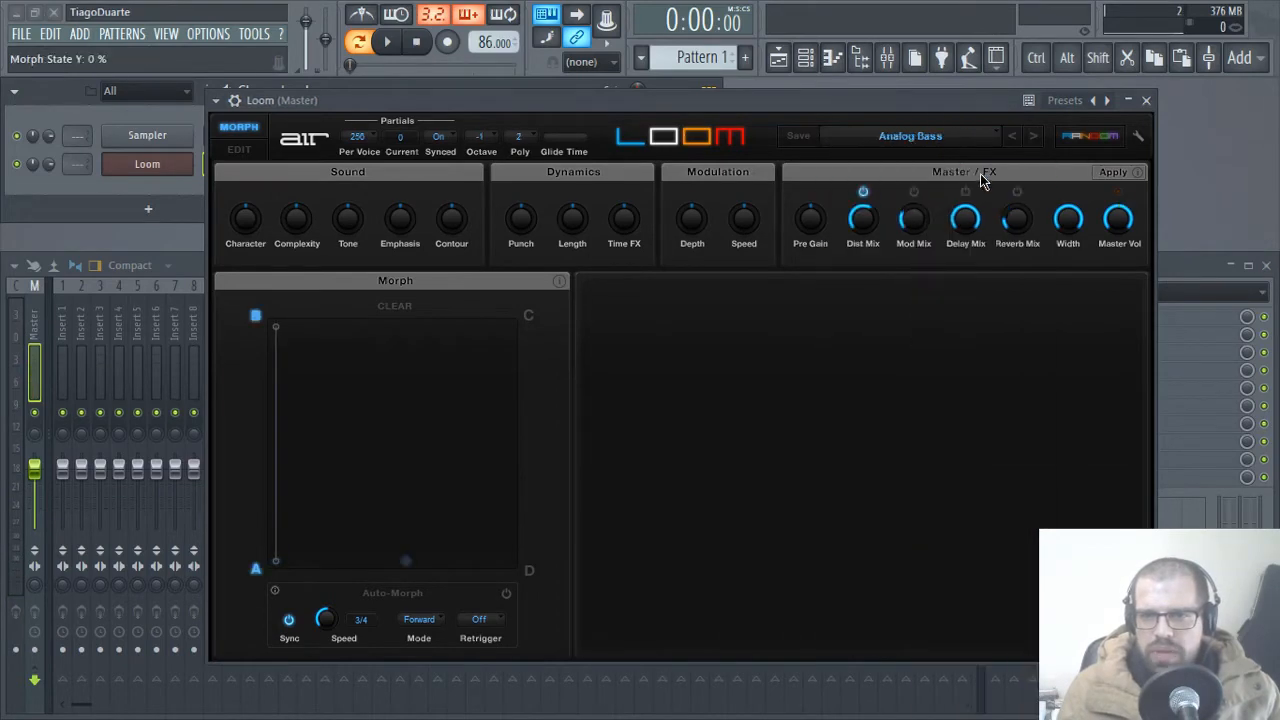
pyautogui.click(1035, 136)
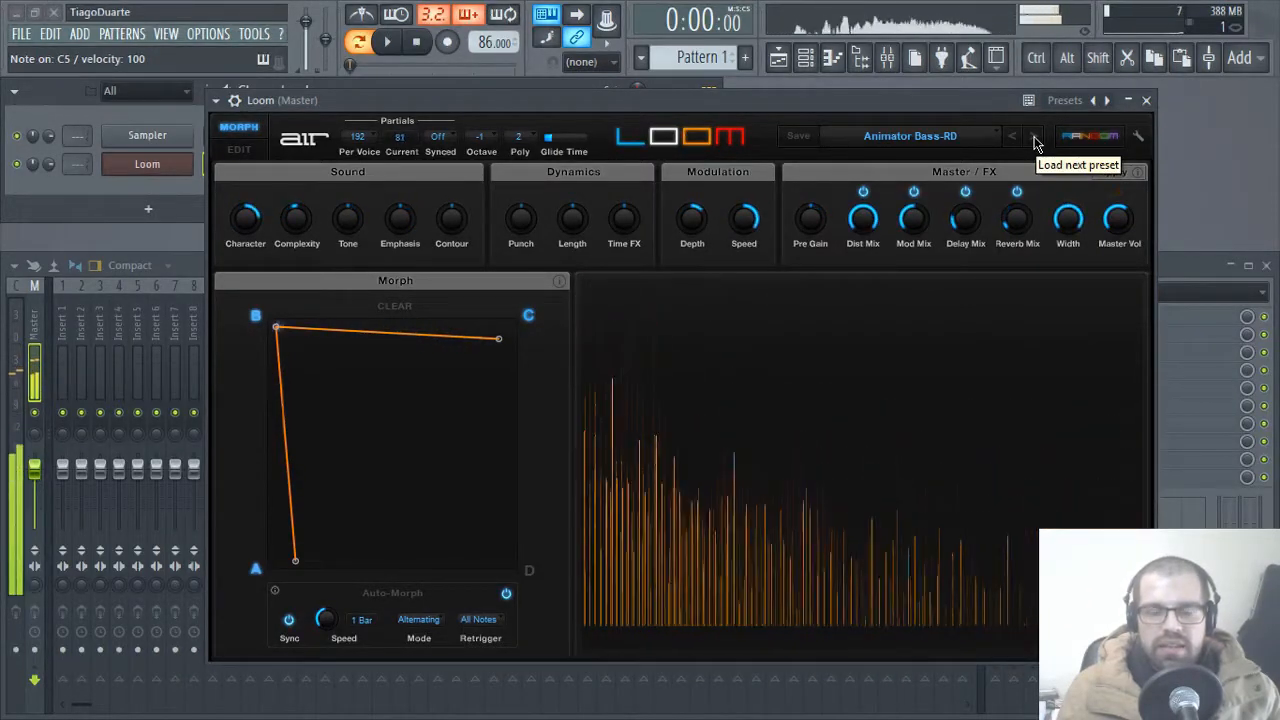
pyautogui.click(1035, 140)
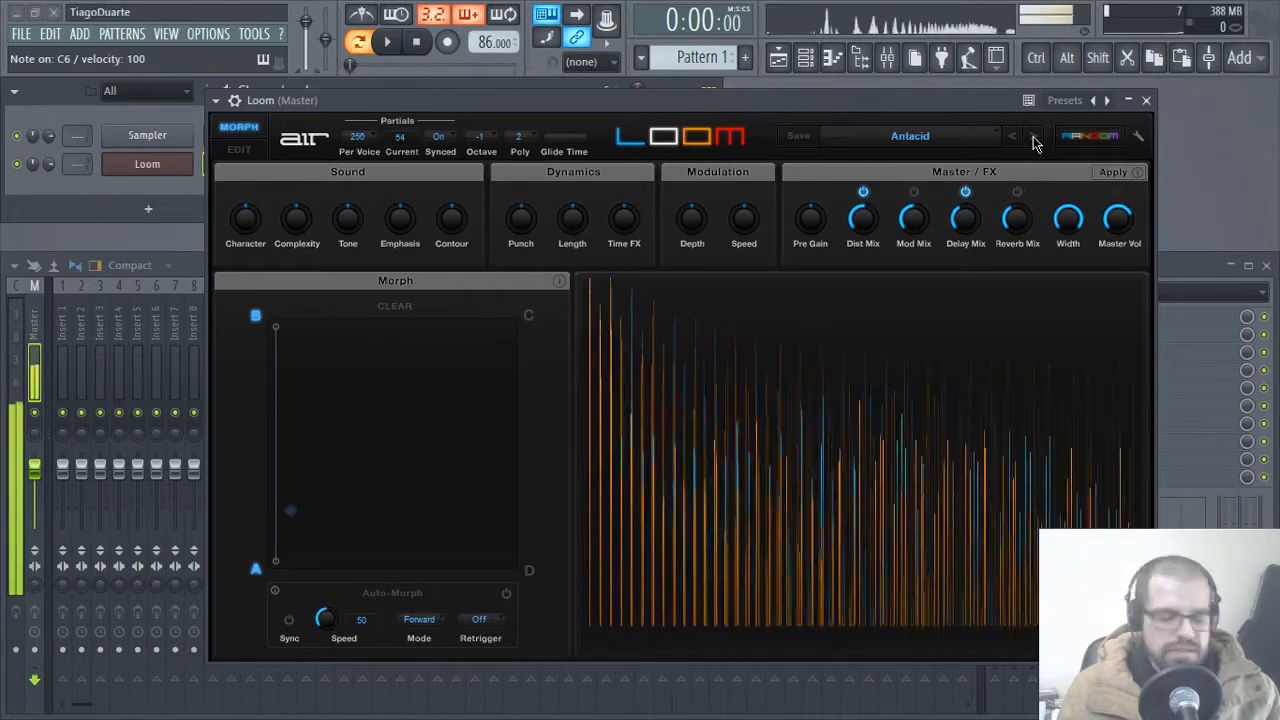
pyautogui.click(1035, 140)
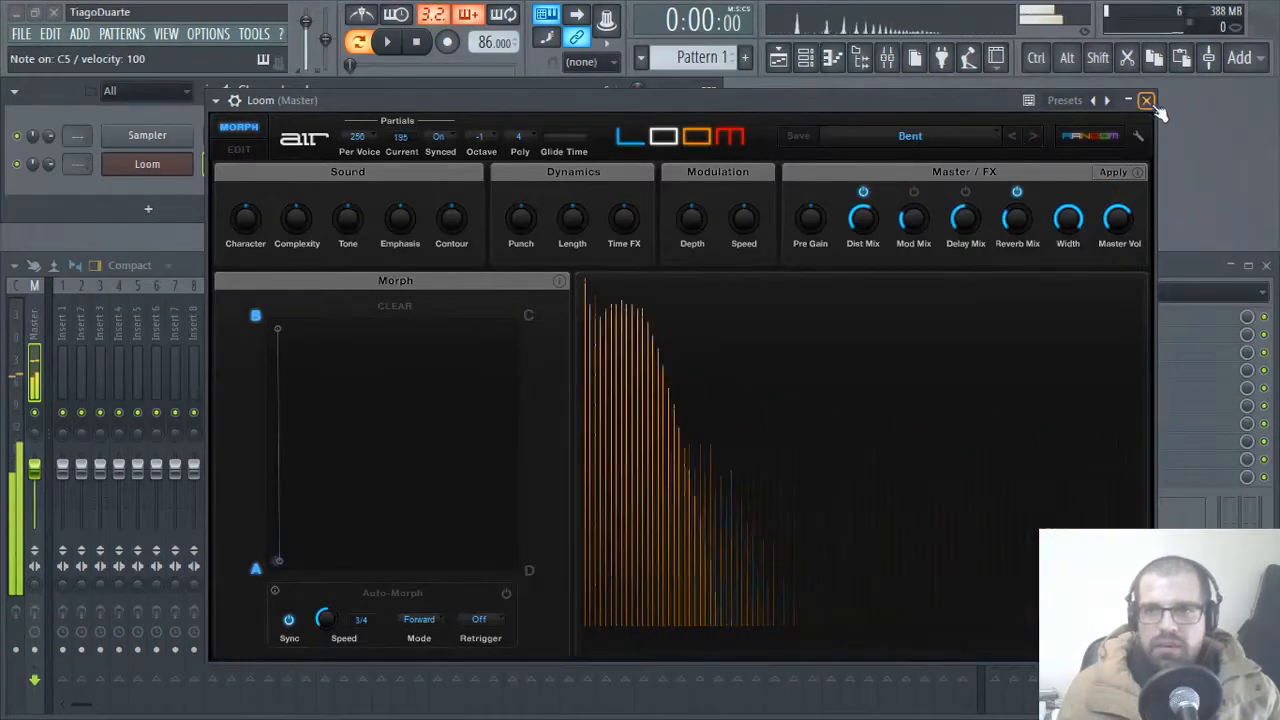
# - Set the typing keyboard's base note to C4 and play the Bent bass sound, closing Loom's window
pyautogui.rightClick(546, 14)
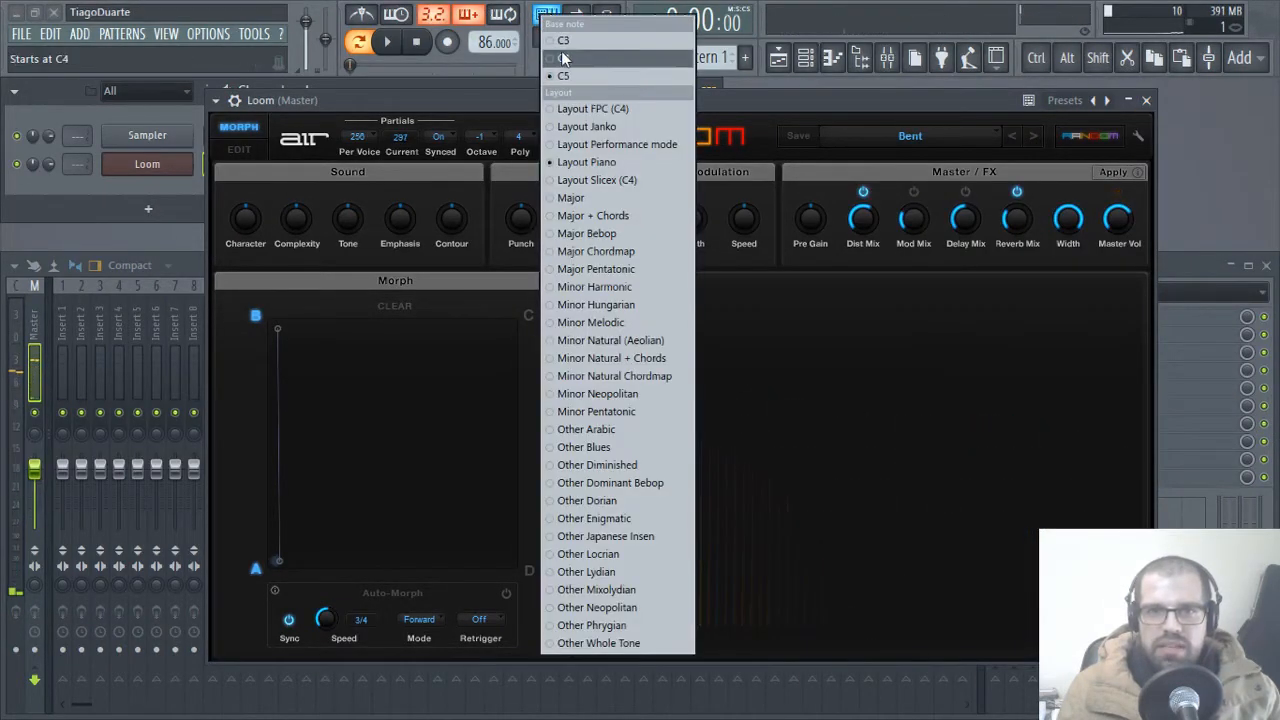
pyautogui.click(563, 58)
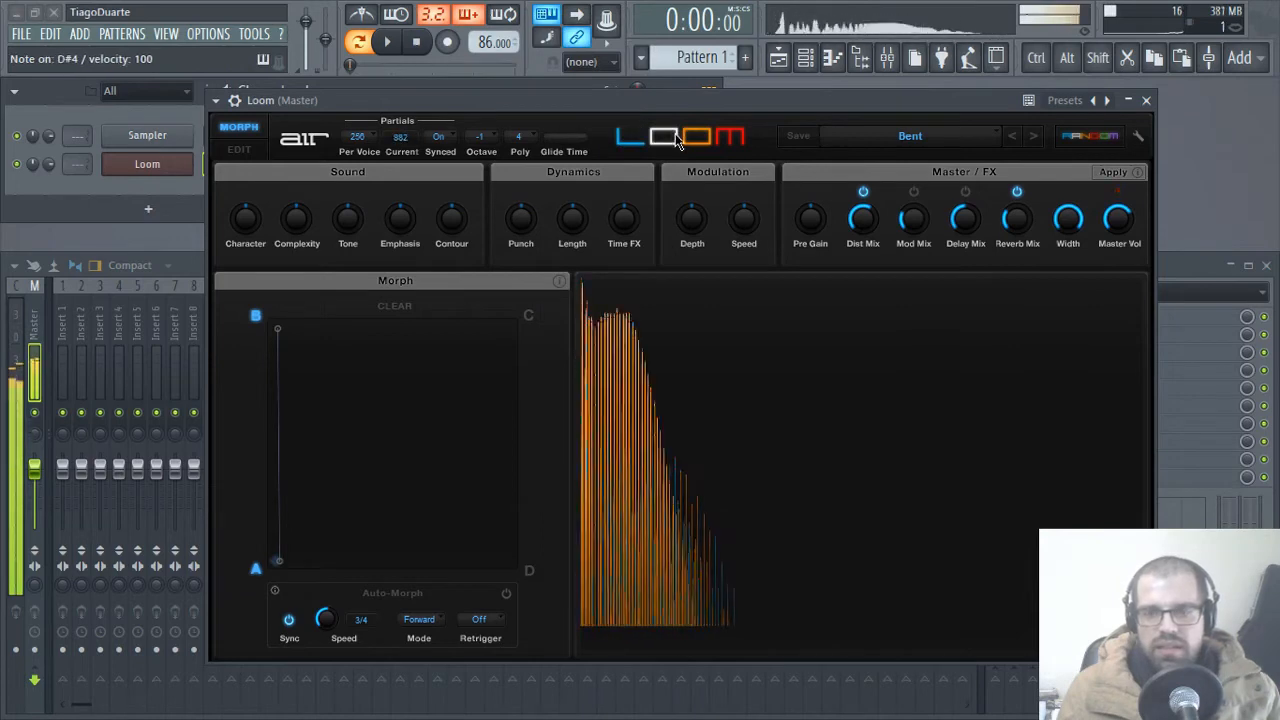
pyautogui.press('z')
pyautogui.press('b')
pyautogui.press('d')
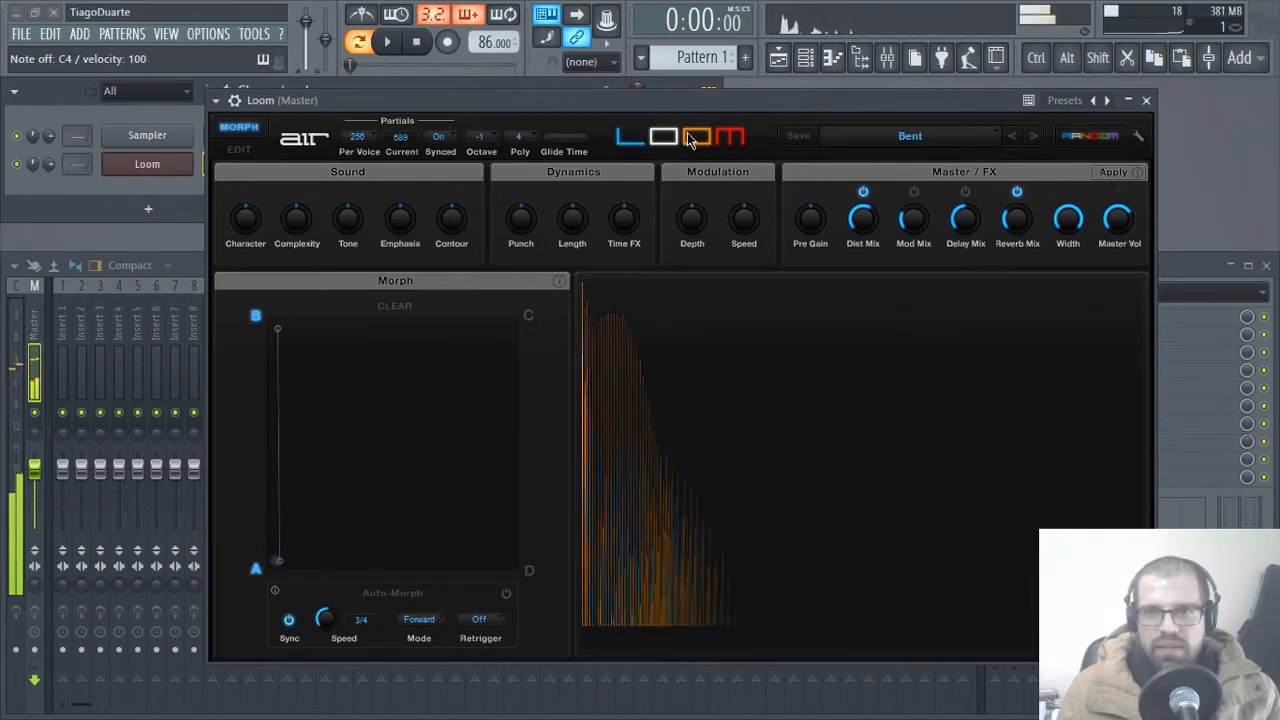
pyautogui.press('z')
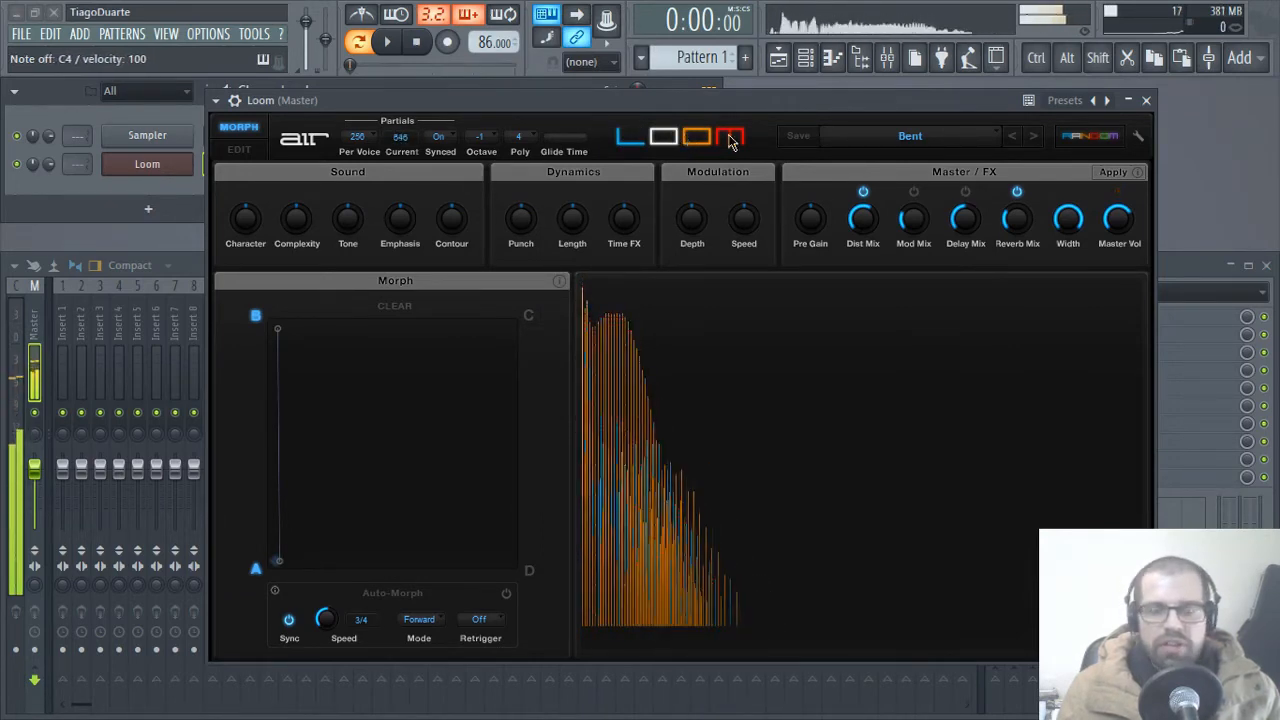
pyautogui.click(1147, 101)
pyautogui.press('z')
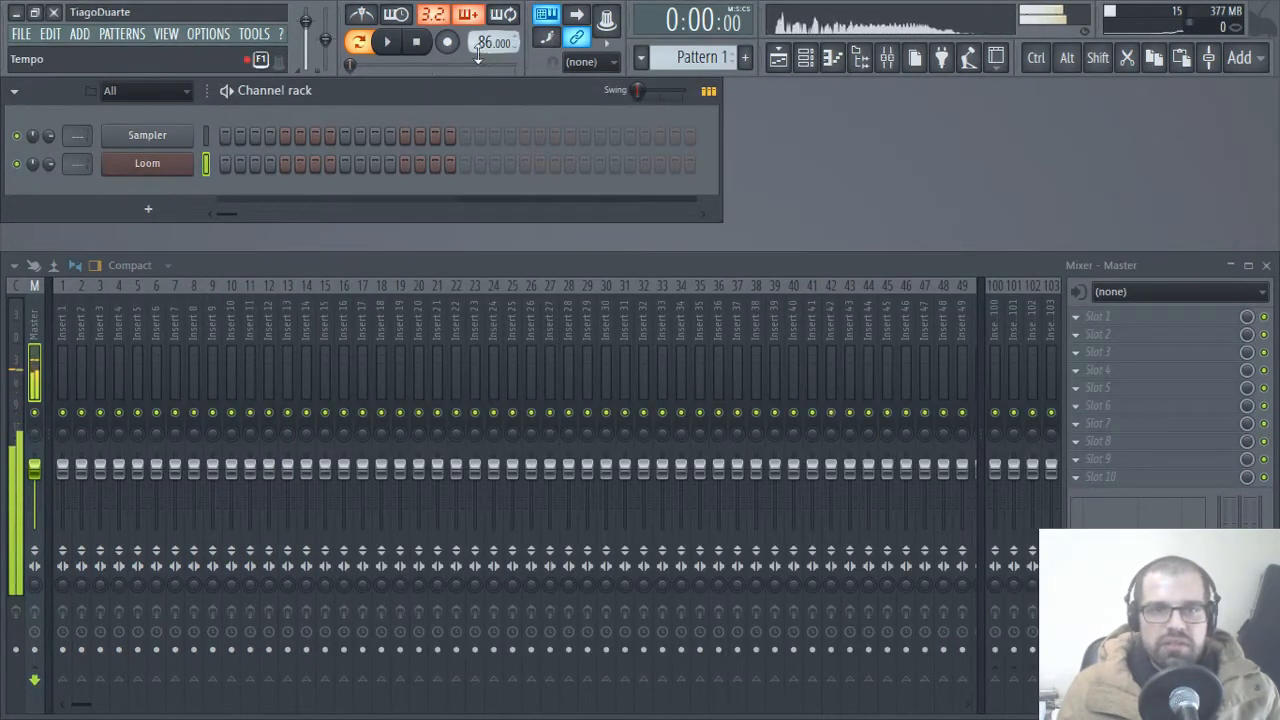
pyautogui.press('z')
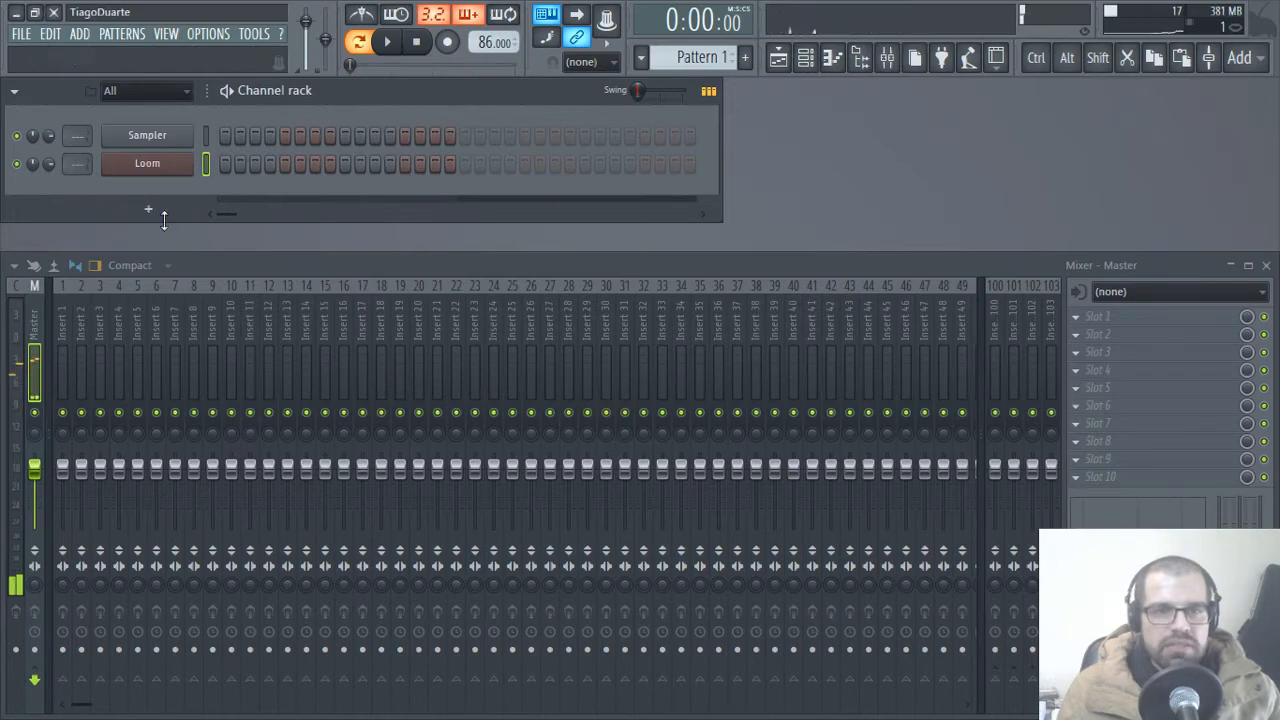
# - Add a second Loom channel, hide its wrapper settings and place its window in view
pyautogui.click(150, 210)
pyautogui.moveTo(210, 256)
pyautogui.moveTo(337, 262)
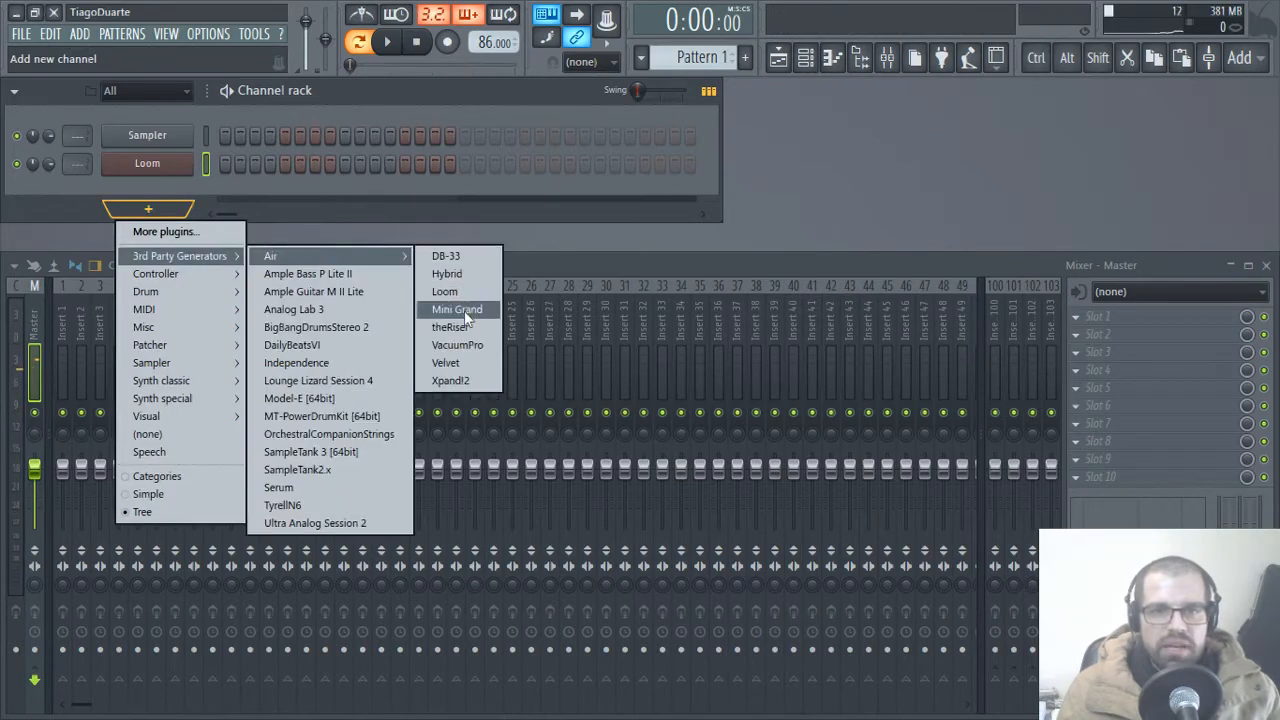
pyautogui.click(450, 290)
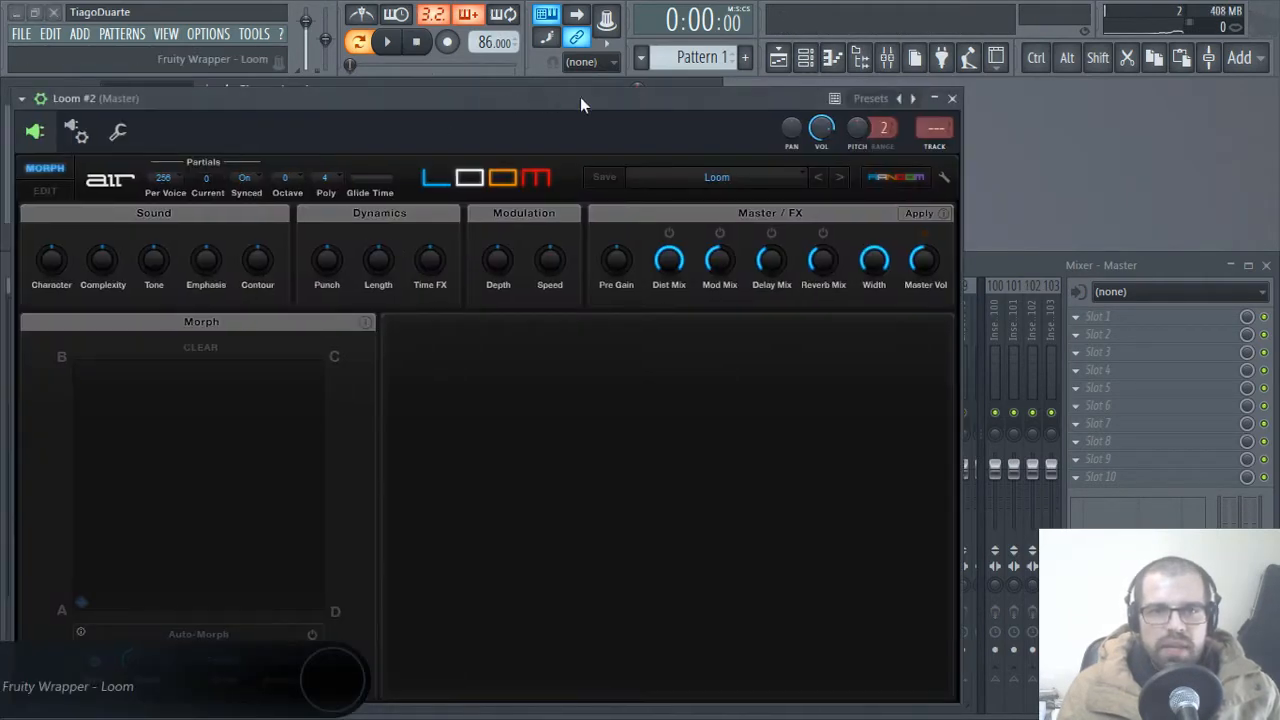
pyautogui.moveTo(580, 97); pyautogui.dragTo(768, 51)
pyautogui.click(207, 51)
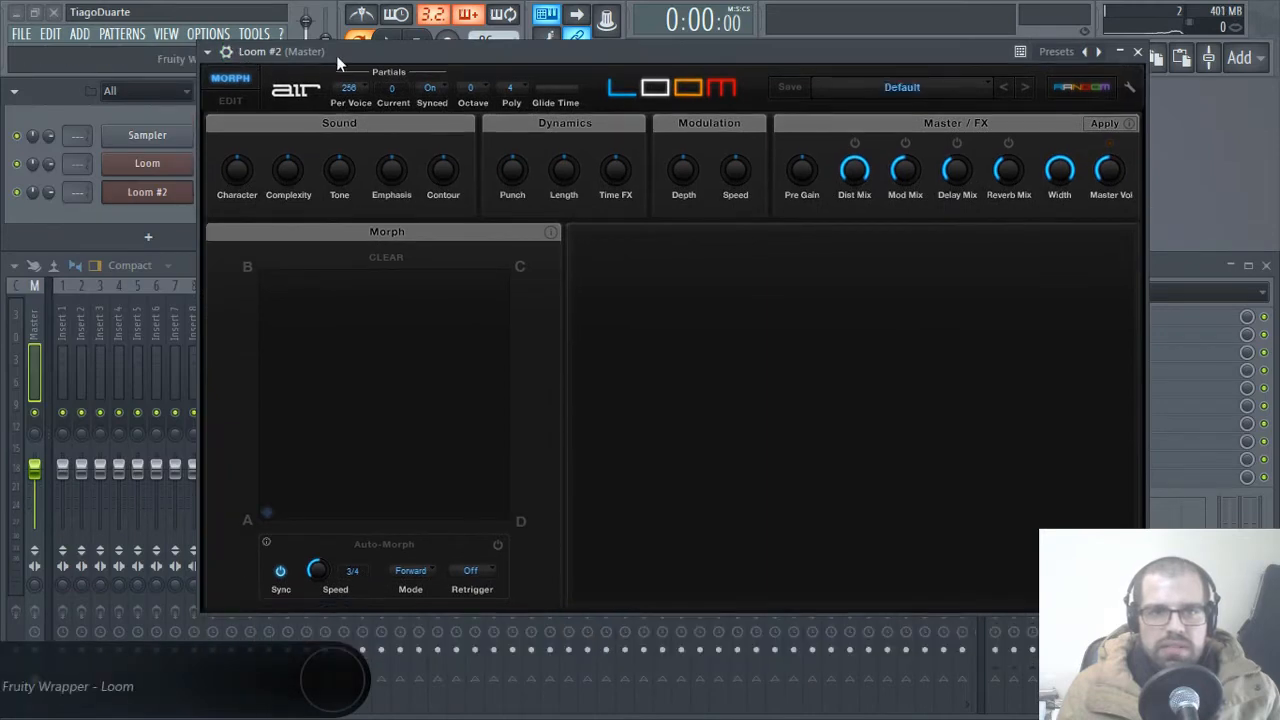
pyautogui.moveTo(337, 58); pyautogui.dragTo(327, 75)
# - Browse the Wobble presets of the second Loom and load Hoover Wobble-RD
pyautogui.click(893, 106)
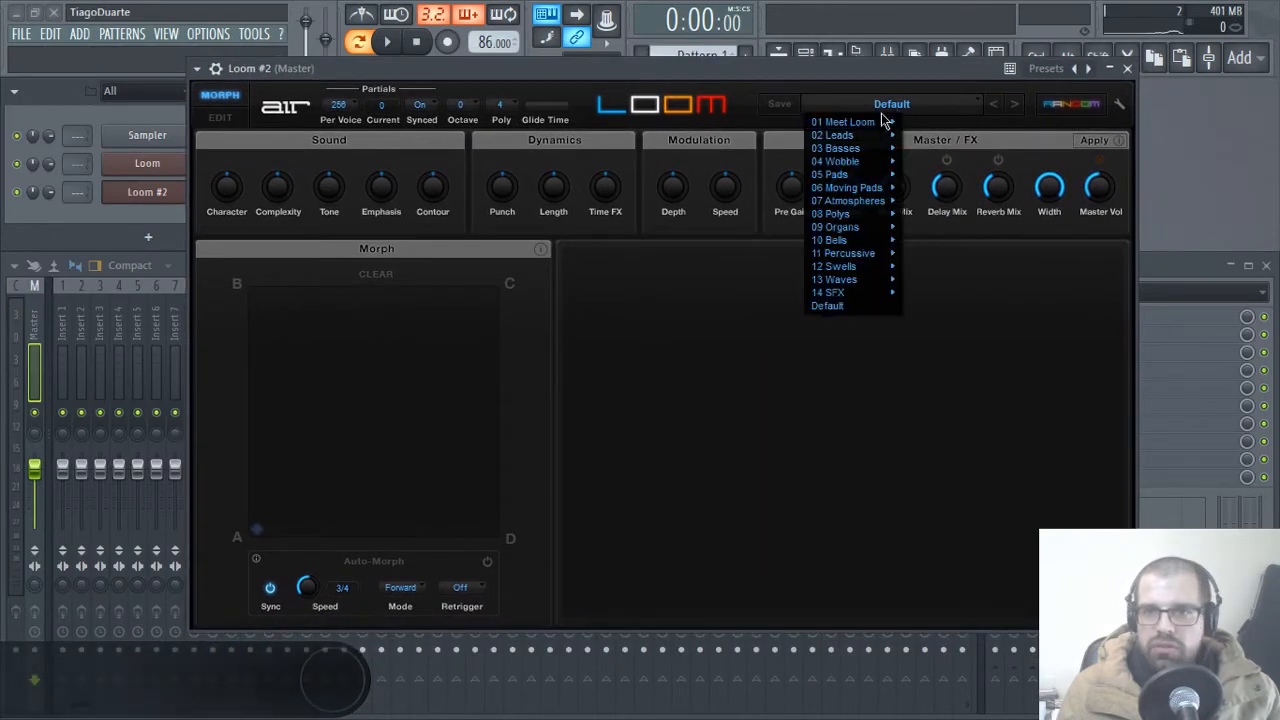
pyautogui.moveTo(875, 188)
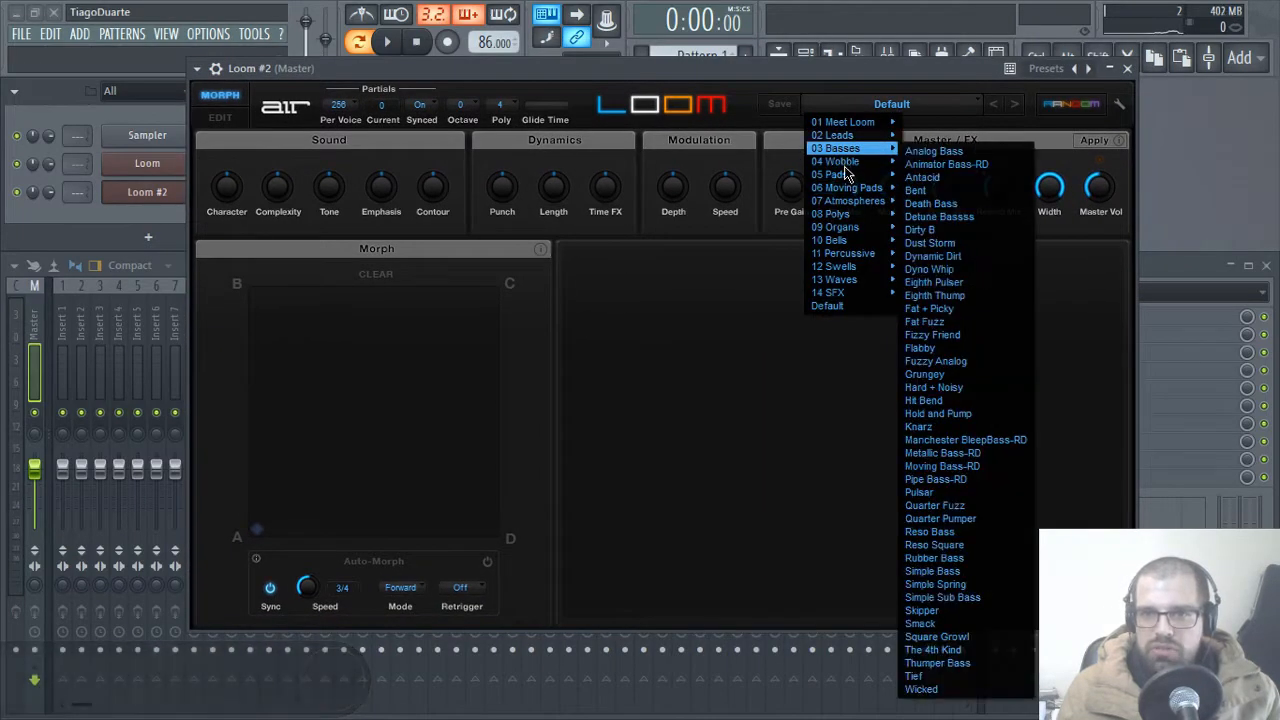
pyautogui.moveTo(834, 164)
pyautogui.click(930, 164)
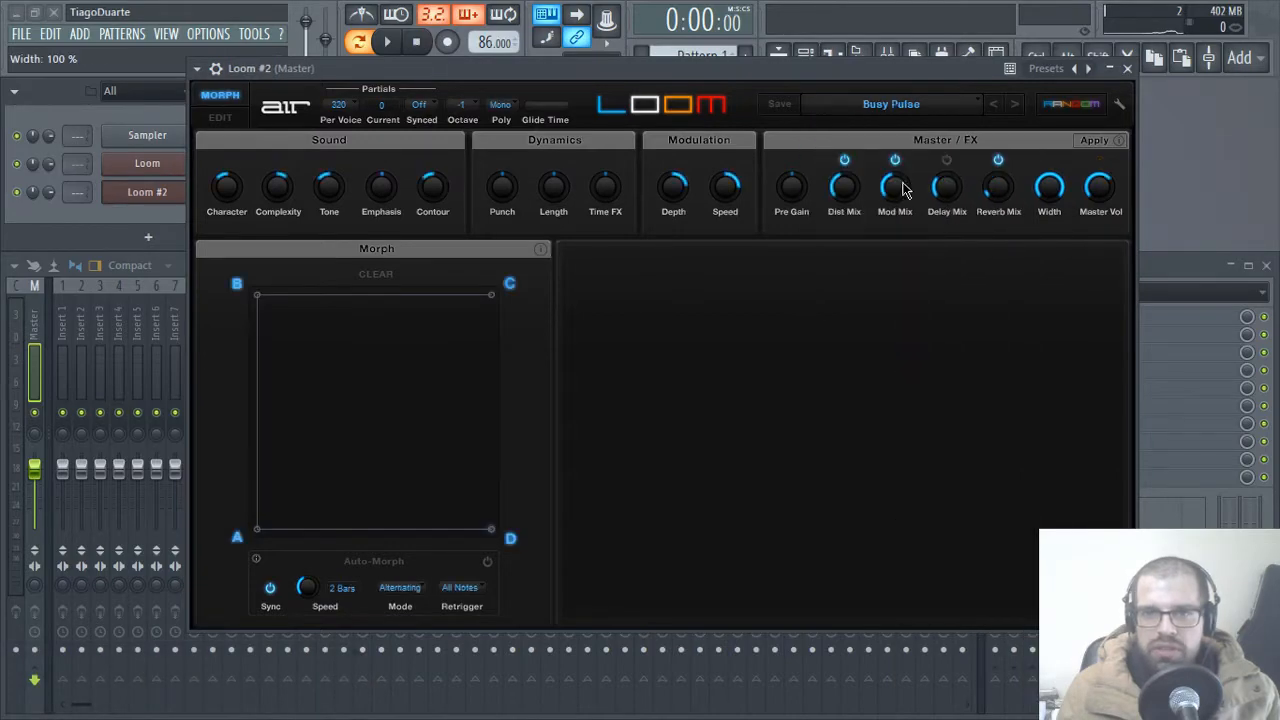
pyautogui.click(1014, 108)
pyautogui.click(1015, 108)
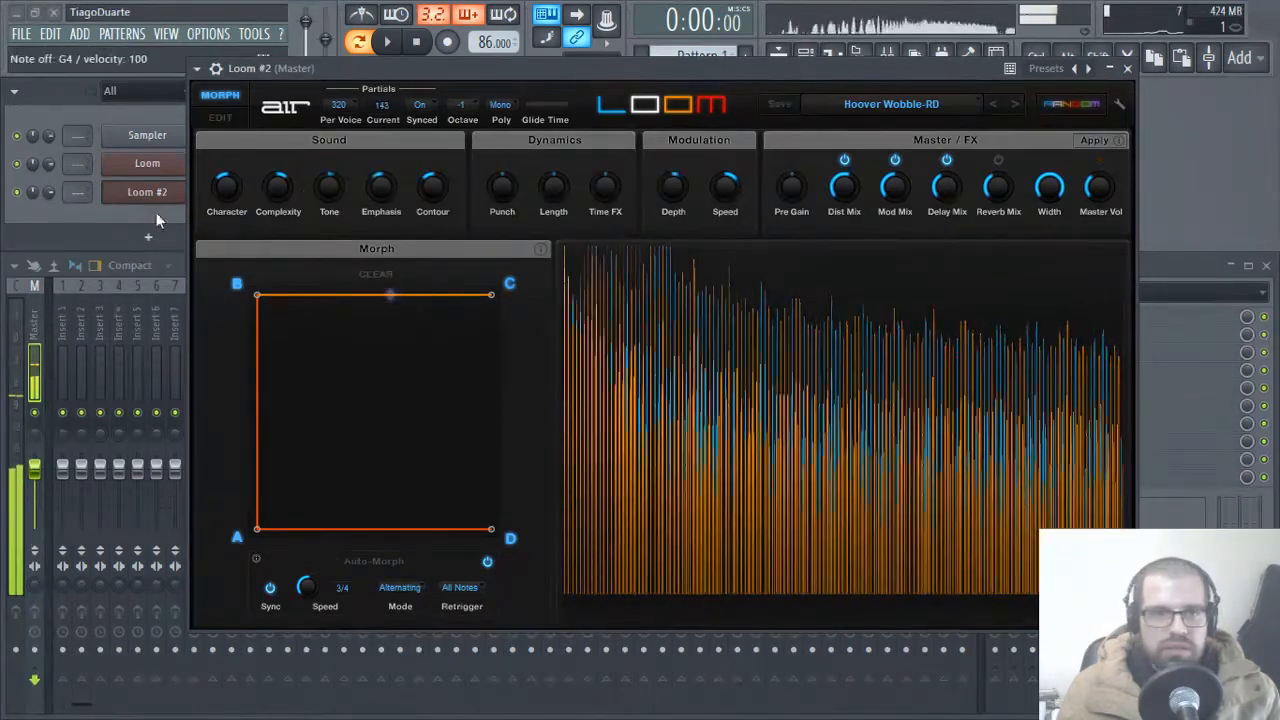
# - Add a third Loom channel, move its window up and hide its wrapper settings
pyautogui.click(148, 237)
pyautogui.moveTo(193, 287)
pyautogui.moveTo(300, 284)
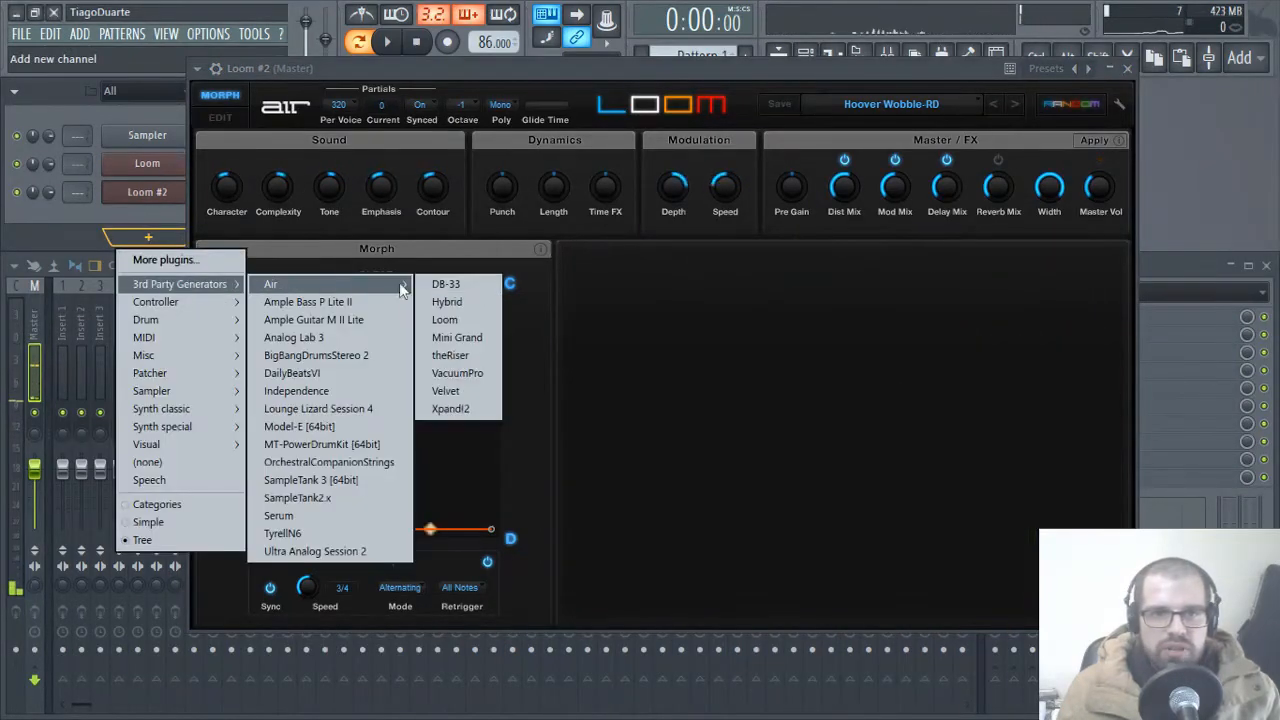
pyautogui.click(462, 320)
pyautogui.moveTo(767, 125); pyautogui.dragTo(876, 63)
pyautogui.click(171, 60)
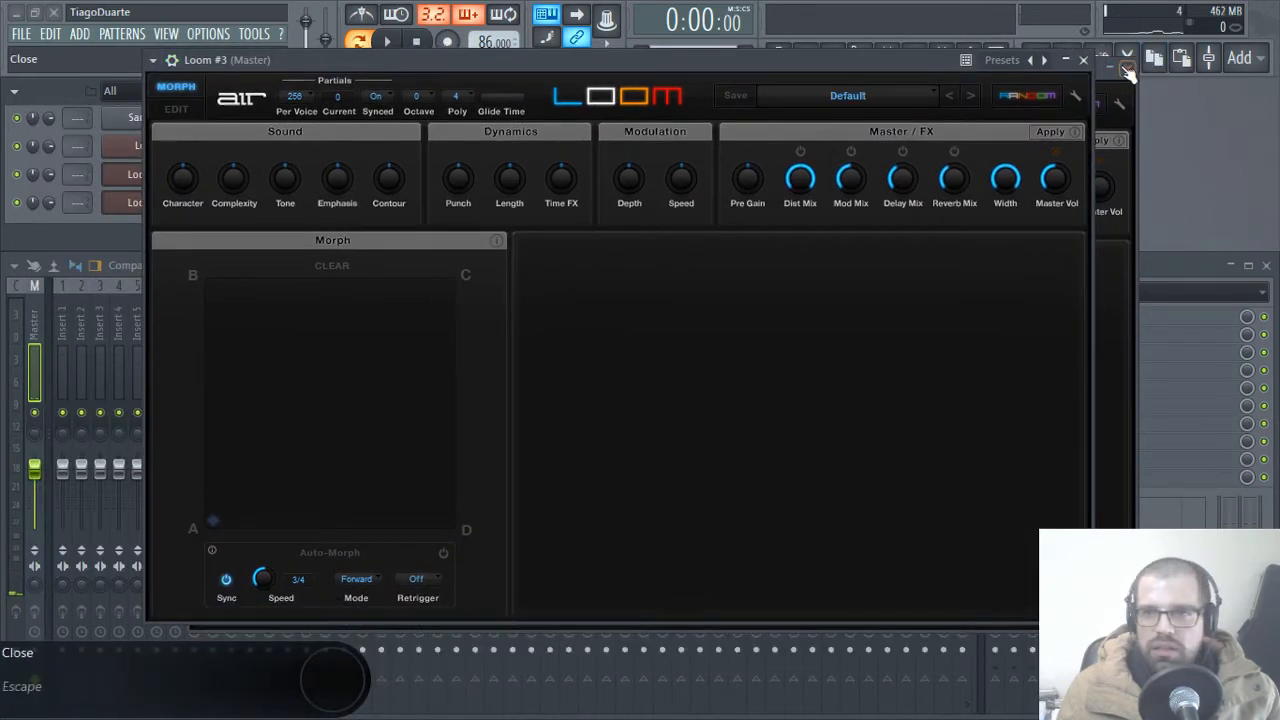
# - Browse the Polys presets of the third Loom from Additive Baroque to Classic Motion-RD
pyautogui.click(855, 95)
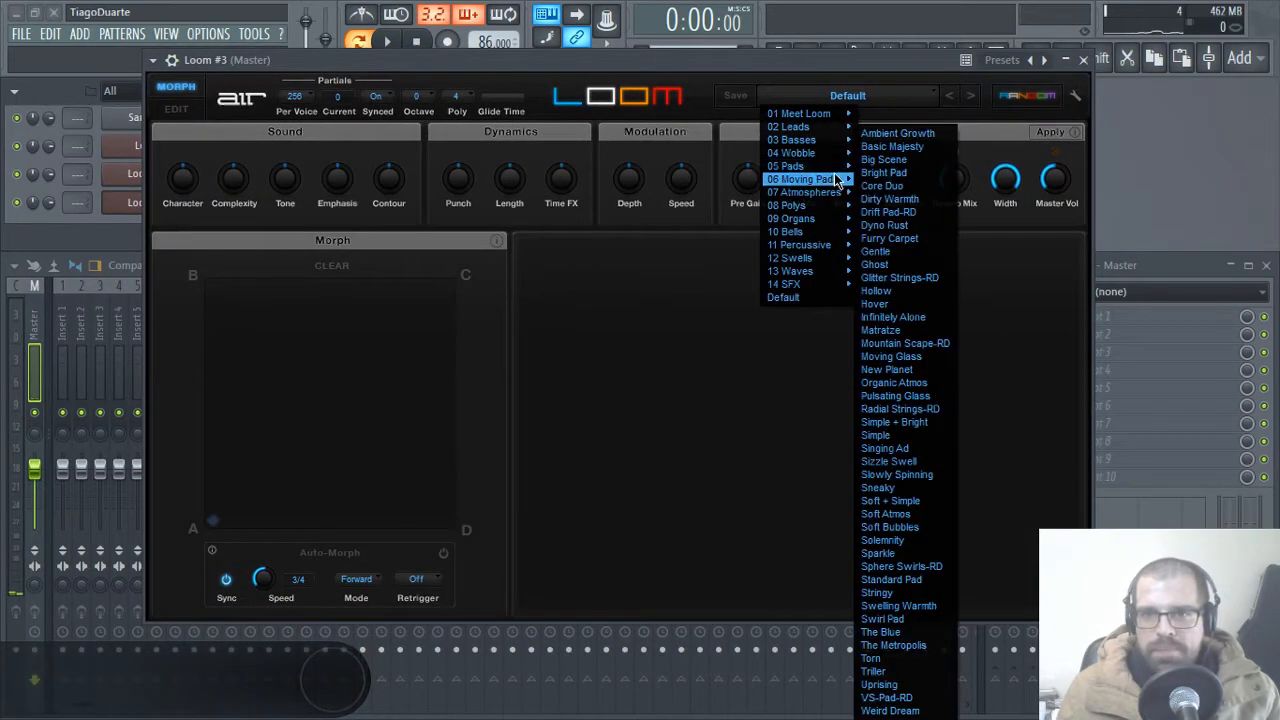
pyautogui.moveTo(817, 211)
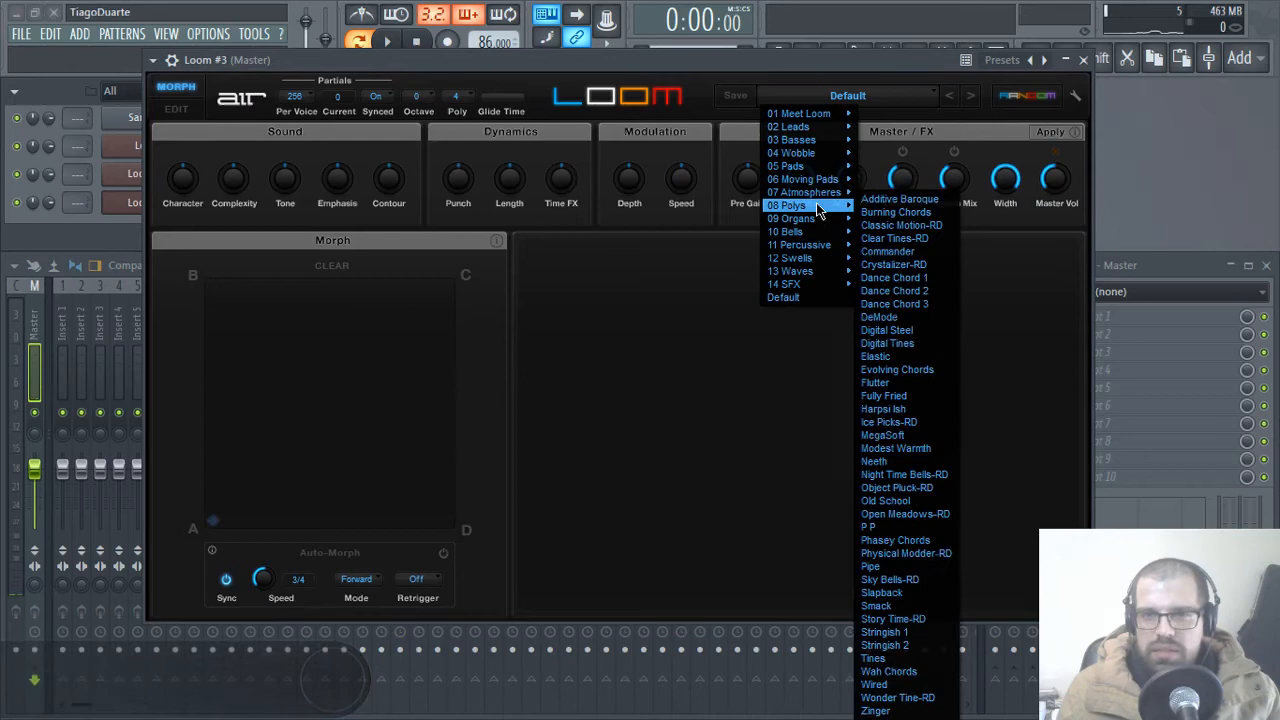
pyautogui.click(885, 205)
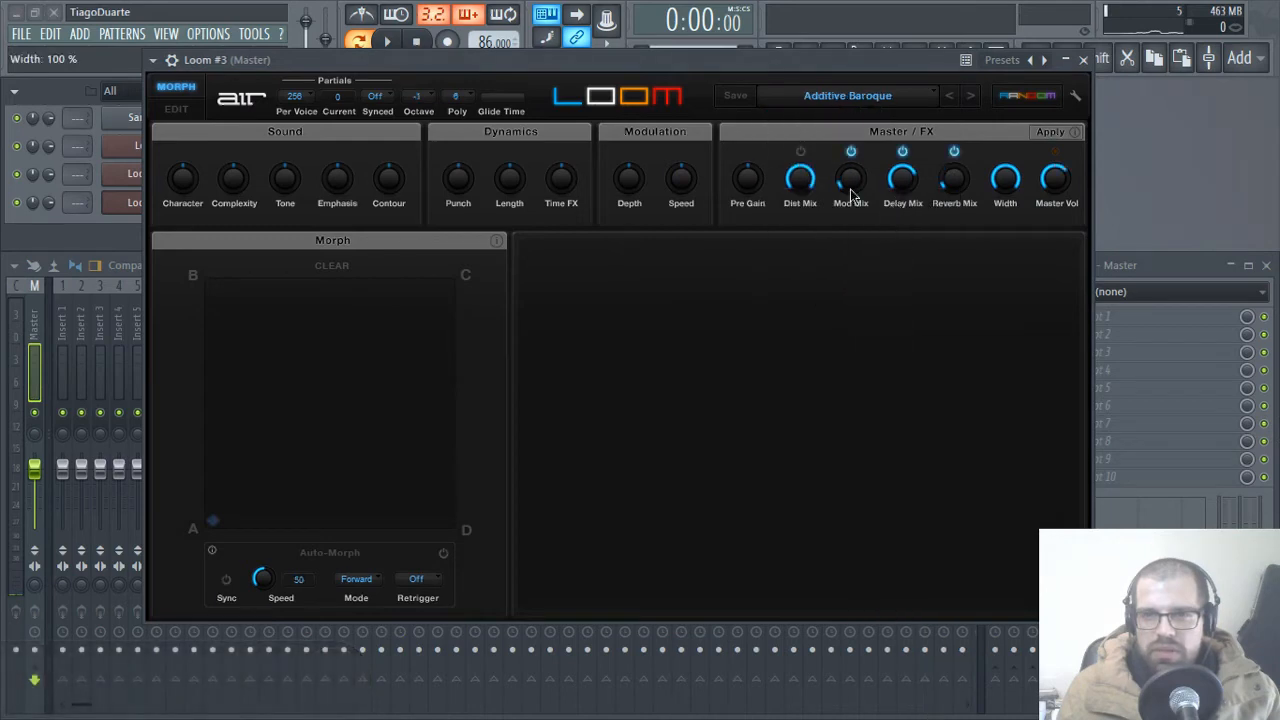
pyautogui.click(970, 95)
pyautogui.click(971, 96)
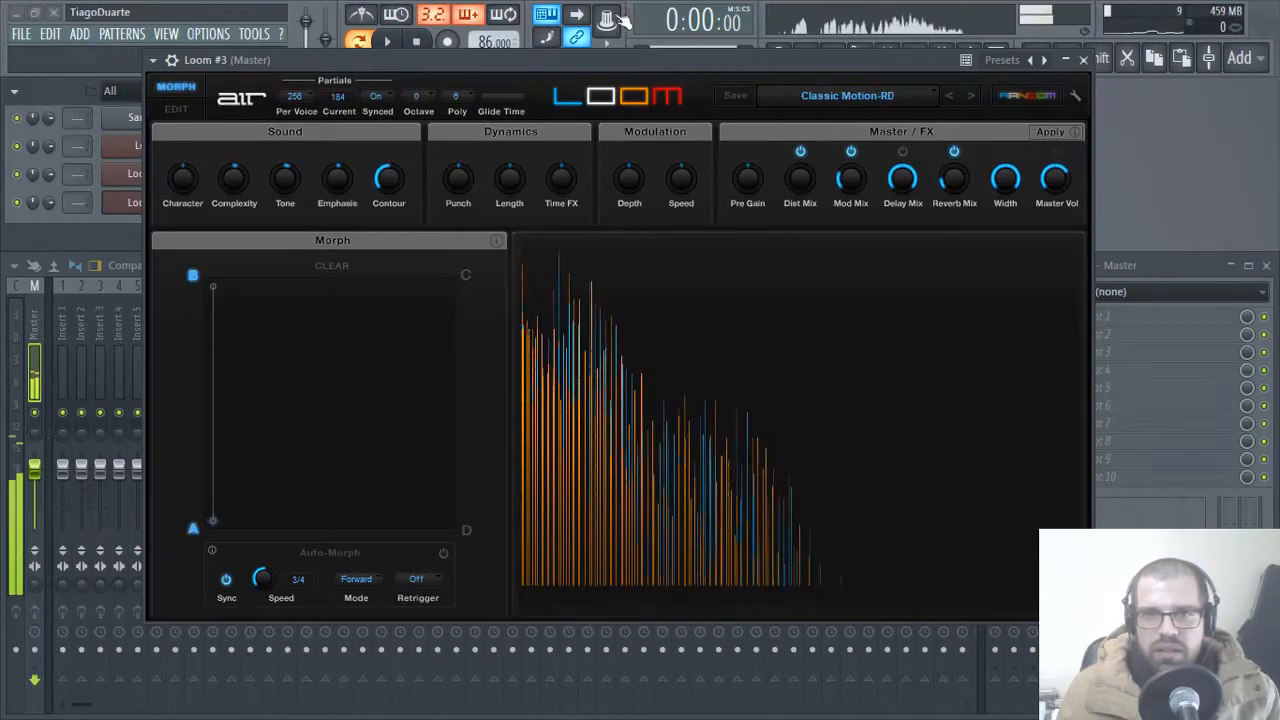
# - Set the typing keyboard's base note to C5
pyautogui.rightClick(547, 15)
pyautogui.click(576, 61)
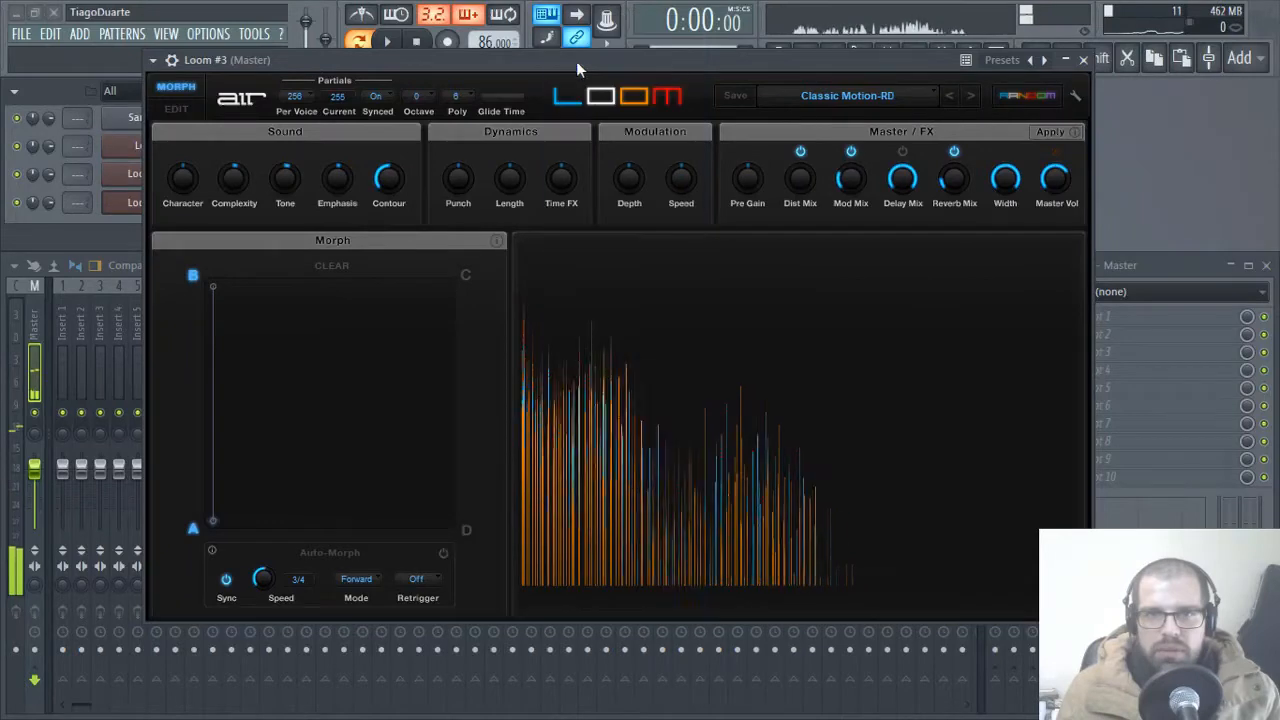
# - Advance through the Polys presets past Commander and Dance Chord 2 and load Dance Chord 3
pyautogui.click(970, 96)
pyautogui.click(970, 97)
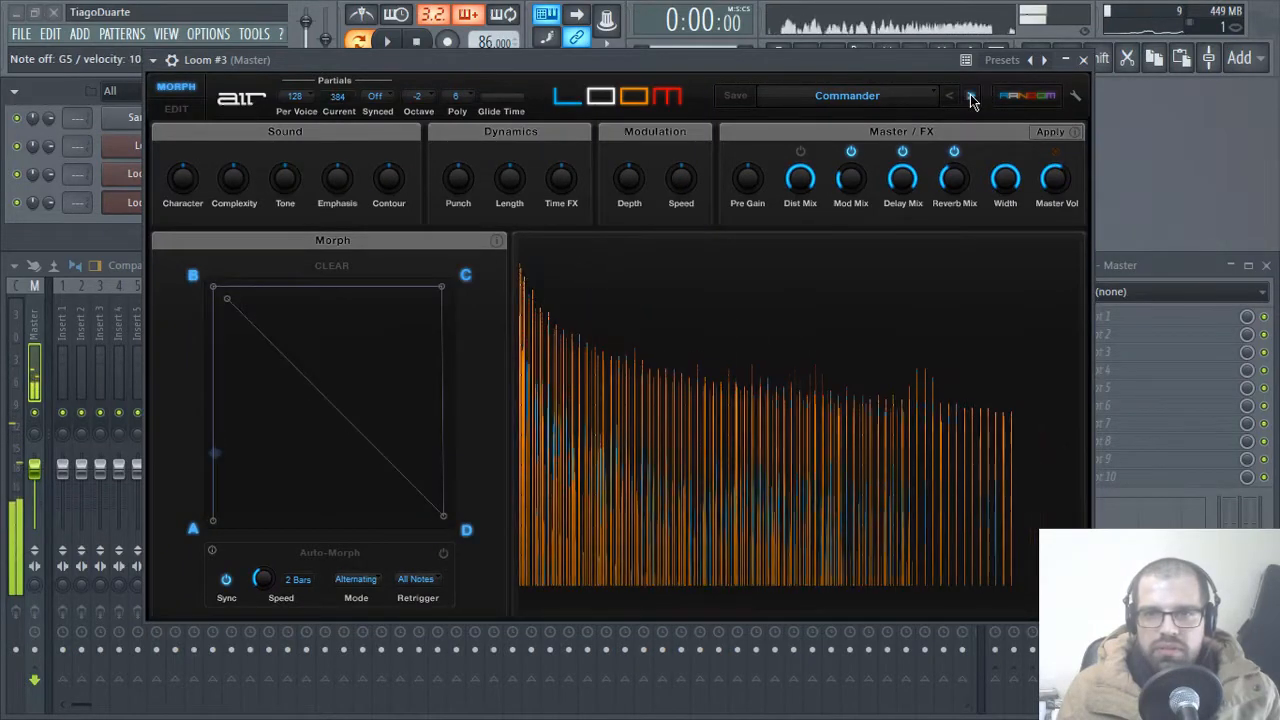
pyautogui.click(970, 97)
pyautogui.click(971, 98)
pyautogui.click(970, 97)
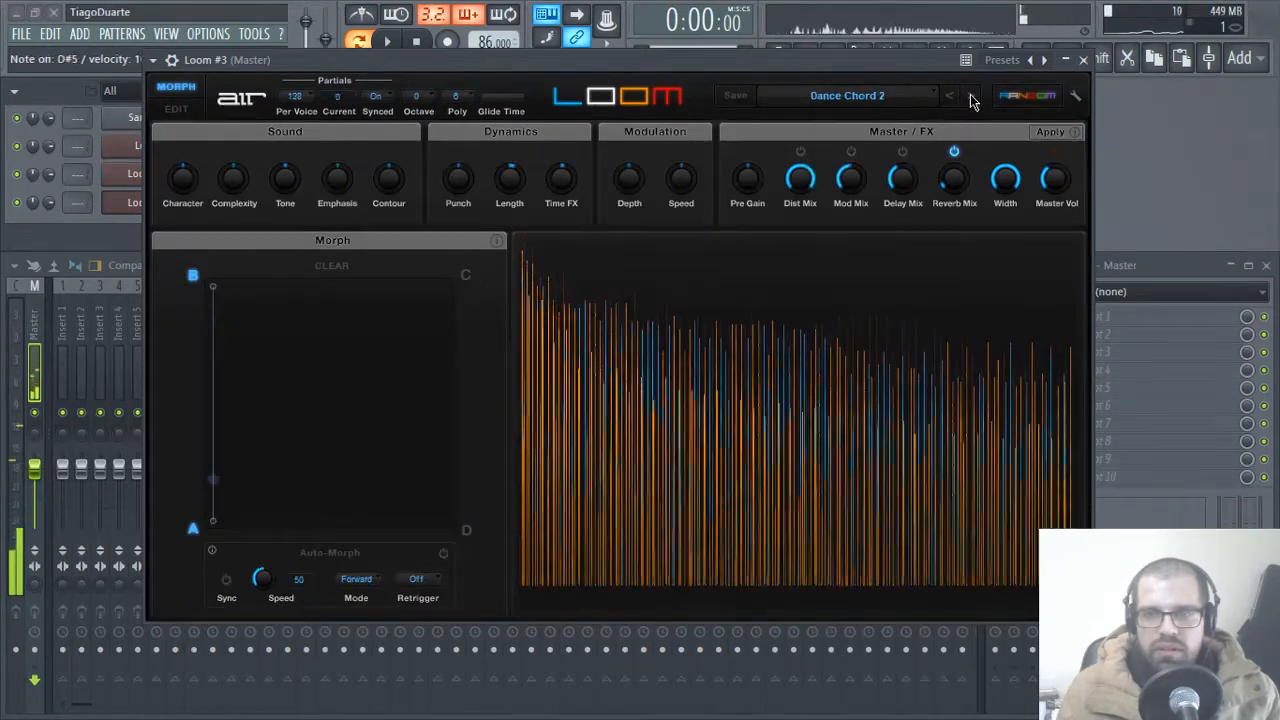
pyautogui.click(970, 97)
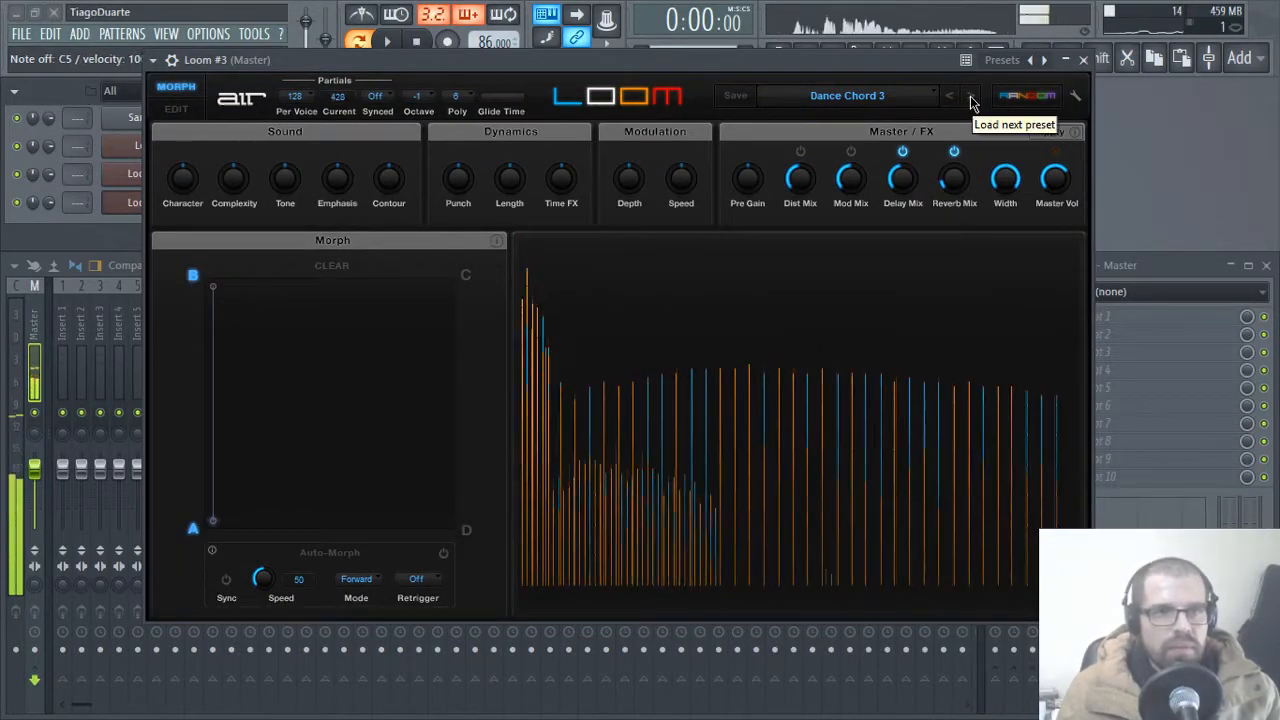
# - Close the Loom #3 window and audition the first Loom channel before reselecting Loom #3 in the Channel rack
pyautogui.click(1083, 60)
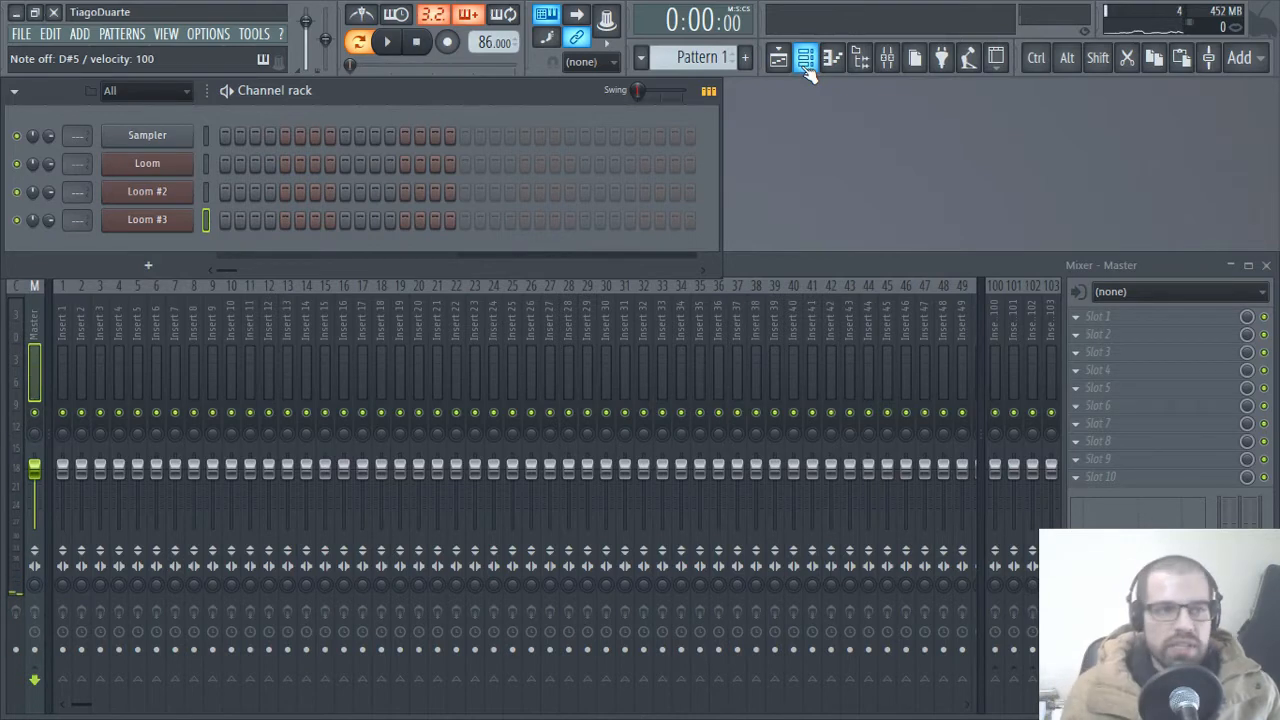
pyautogui.click(209, 163)
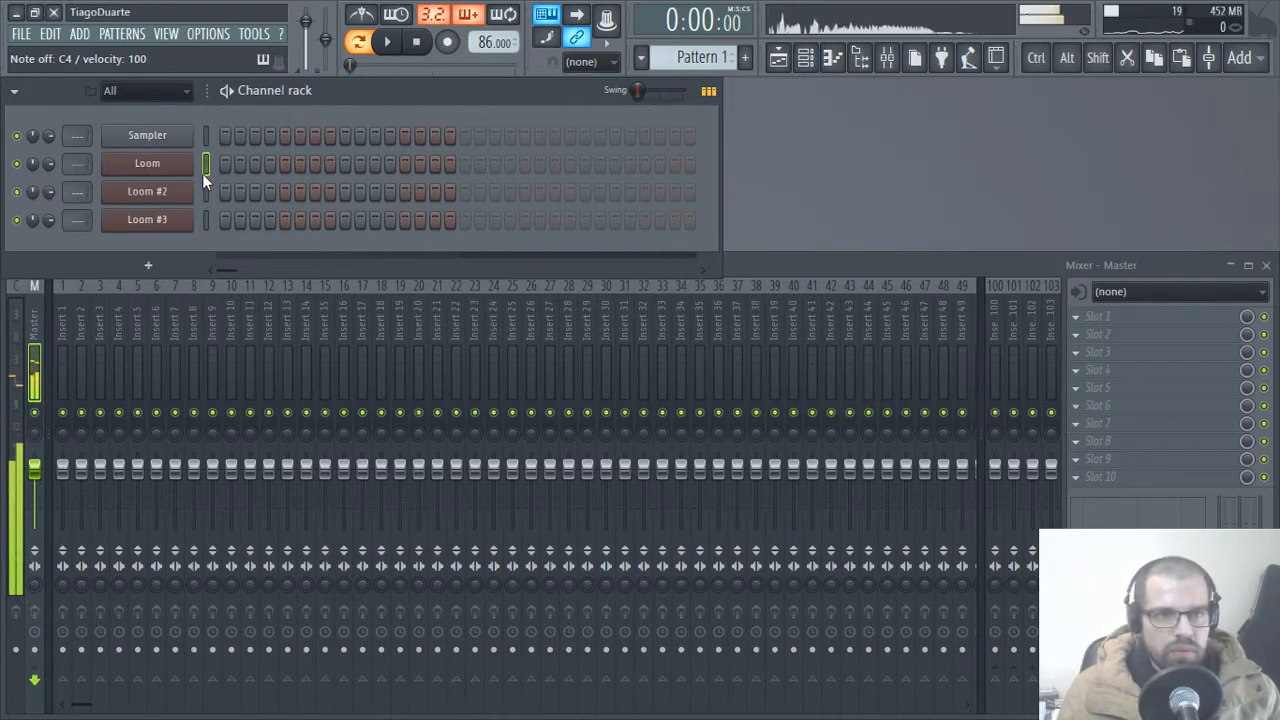
pyautogui.click(207, 228)
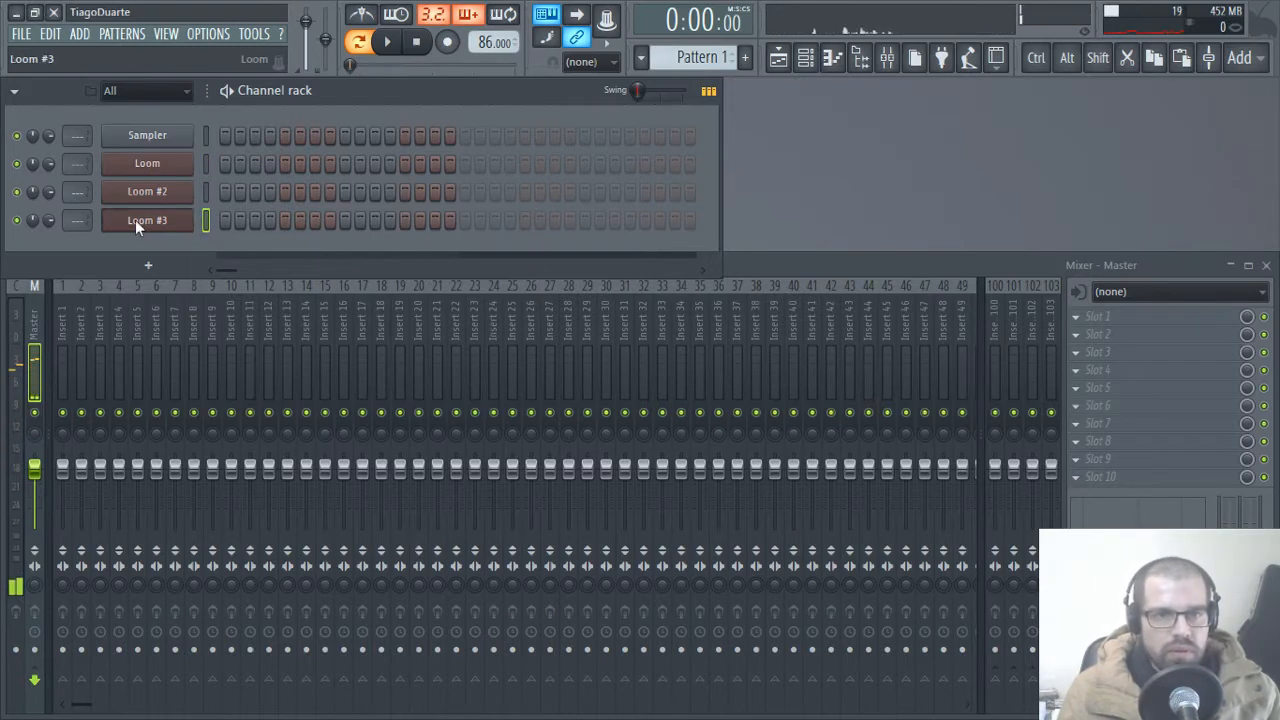
# - Draw a rising riff of one-step notes C4, G4, C5, D#5 and G5 in bar 1 of Loom #3's piano roll and play it
pyautogui.rightClick(135, 220)
pyautogui.click(238, 228)
pyautogui.scroll(-5, 147, 299)
pyautogui.scroll(-3, 148, 304)
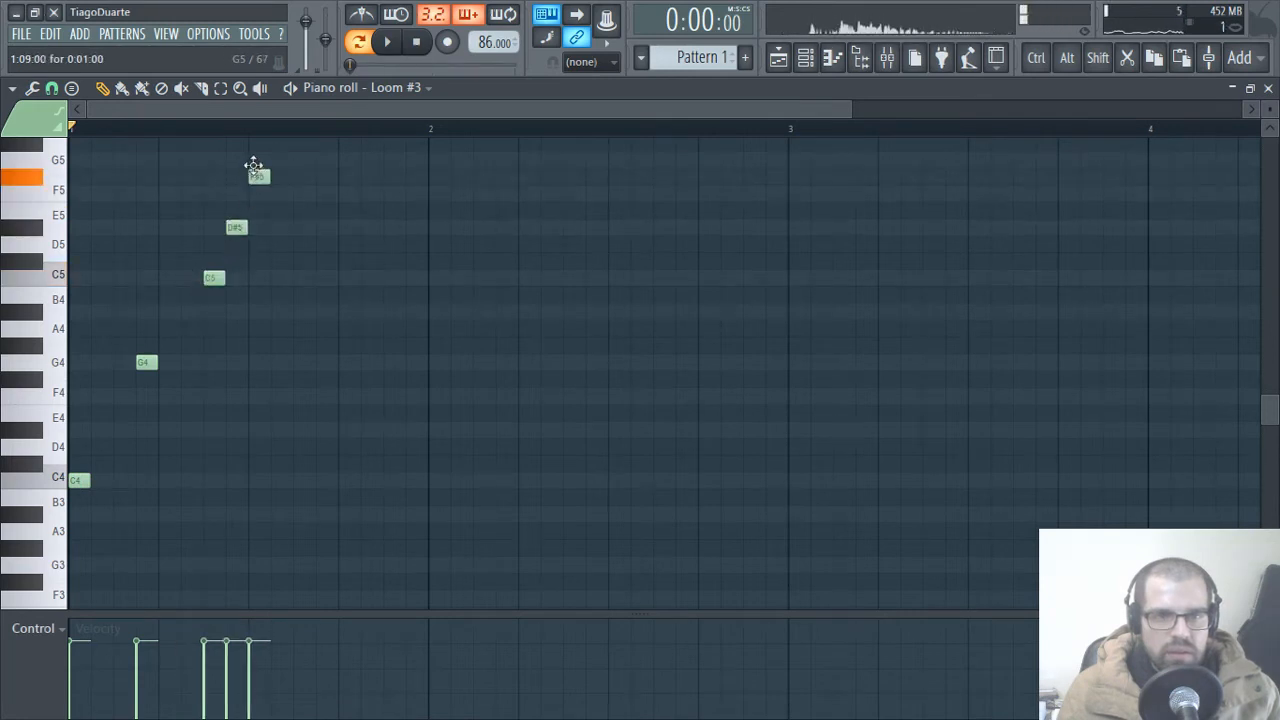
pyautogui.press('space')
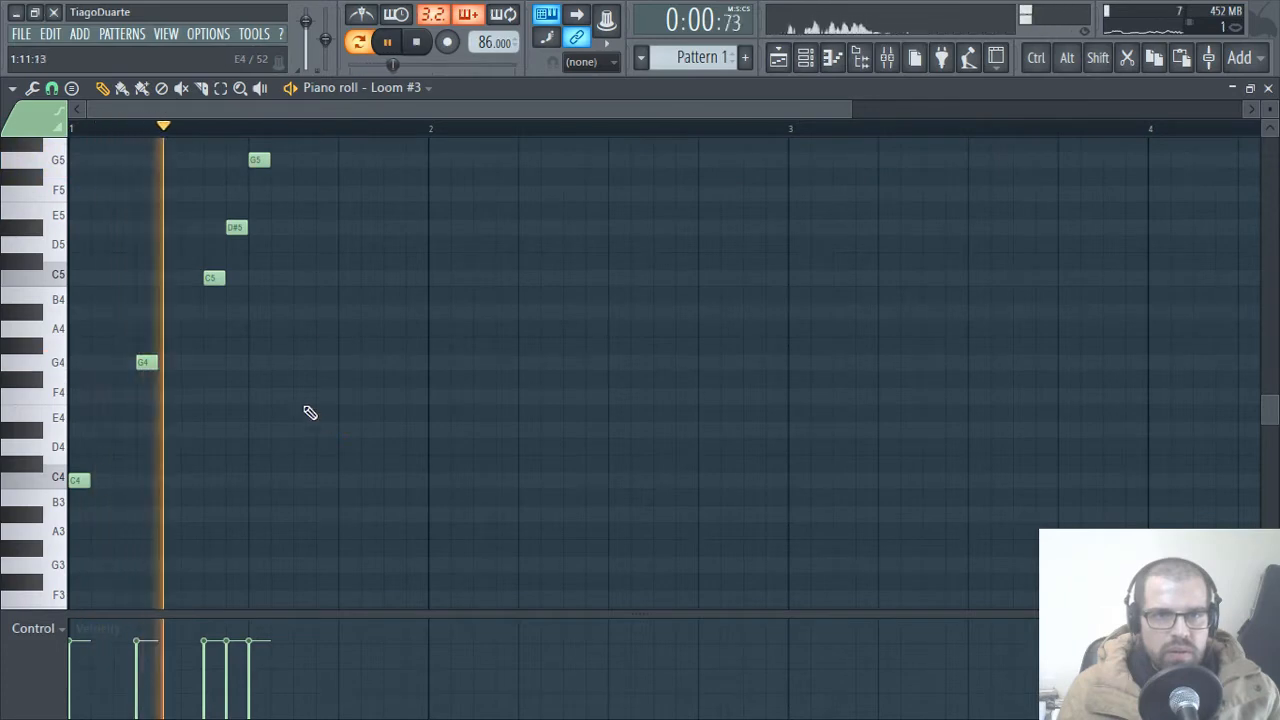
# - Turn on the metronome and replay the riff from the start of the pattern
pyautogui.click(361, 13)
pyautogui.press('space')
pyautogui.press('space')
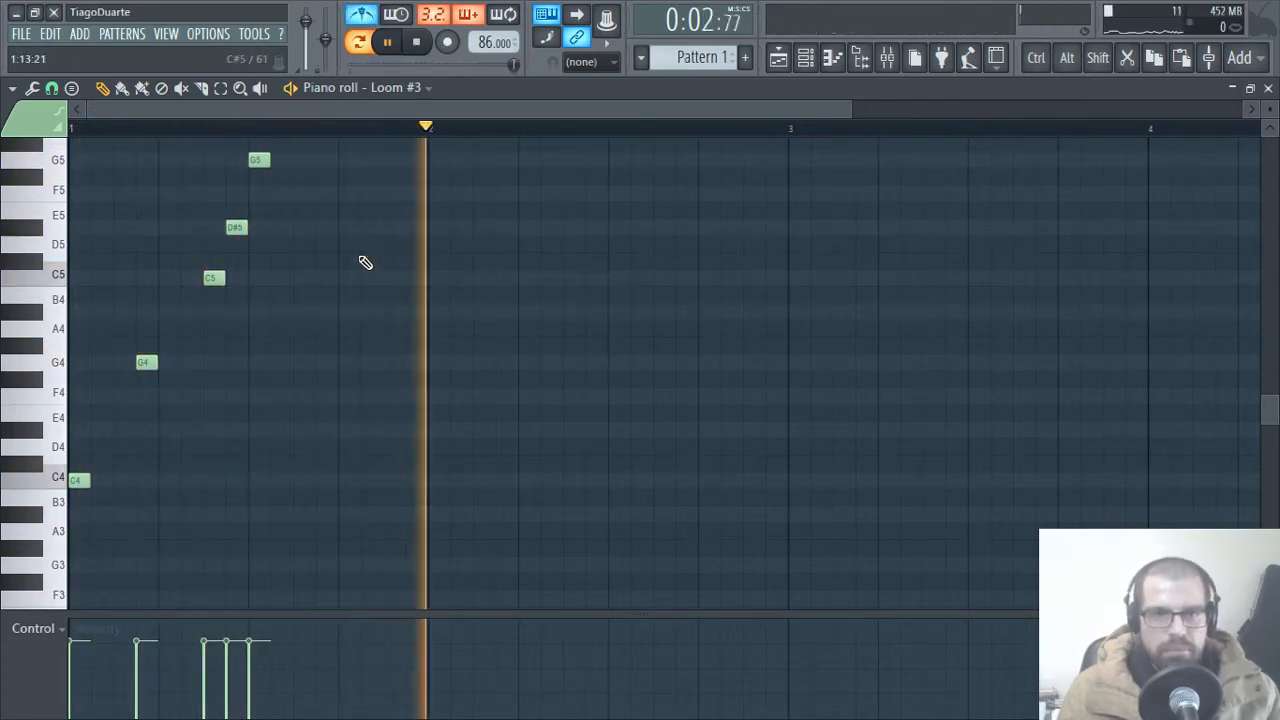
# - Copy the bar 1 riff into bars 2, 3 and 4 of the Loom #3 pattern
pyautogui.scroll(2, 345, 215)
pyautogui.scroll(1, 349, 249)
pyautogui.scroll(-2, 343, 206)
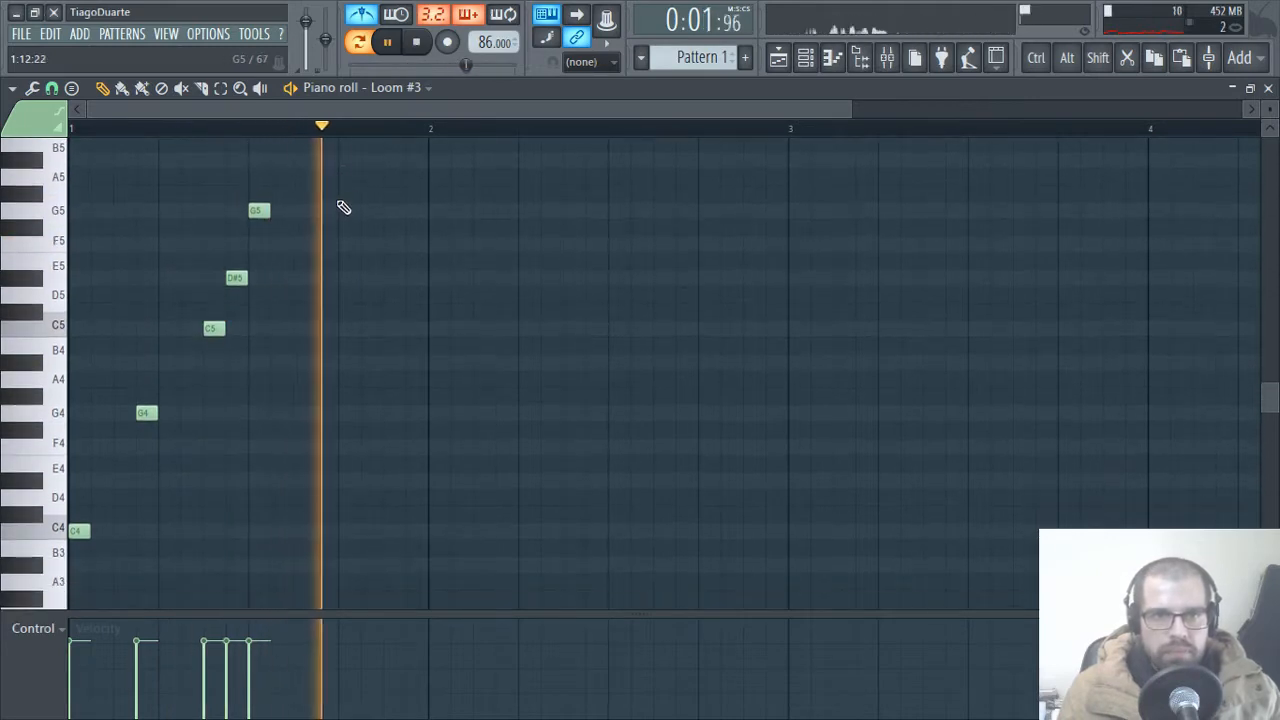
pyautogui.moveTo(342, 152); pyautogui.dragTo(800, 531)
pyautogui.moveTo(1010, 541); pyautogui.dragTo(443, 531)
pyautogui.moveTo(229, 519); pyautogui.dragTo(589, 520)
pyautogui.click(877, 529)
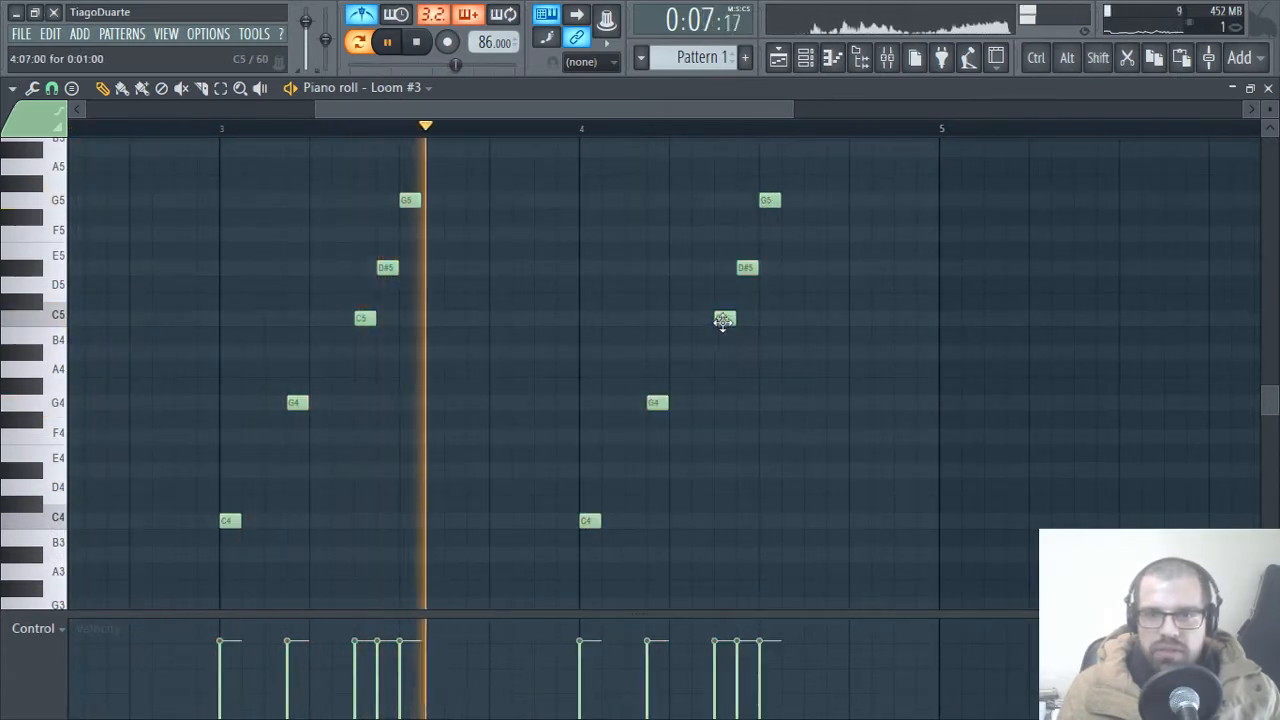
# - Rewrite bar 4's ending as G5, D#5, C5, A#4, C5, D#5, A#4, C5 and a two-step closing G4
pyautogui.moveTo(721, 320); pyautogui.dragTo(771, 319)
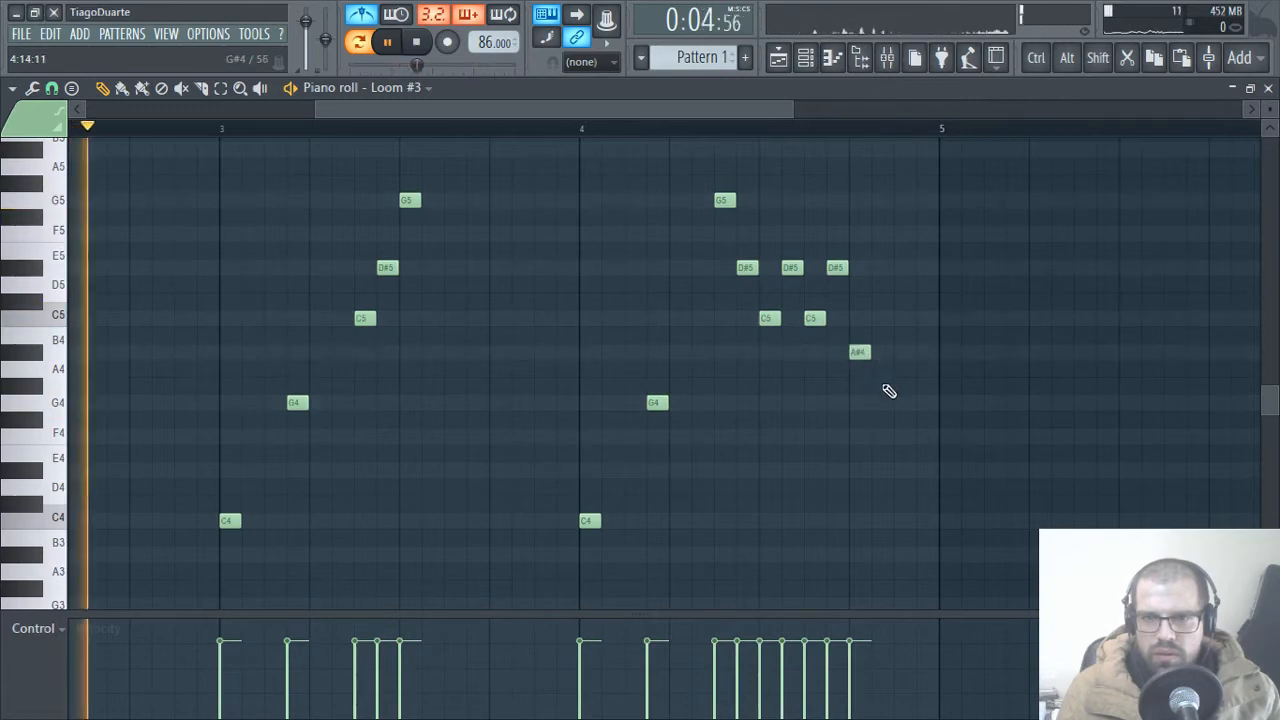
pyautogui.click(873, 318)
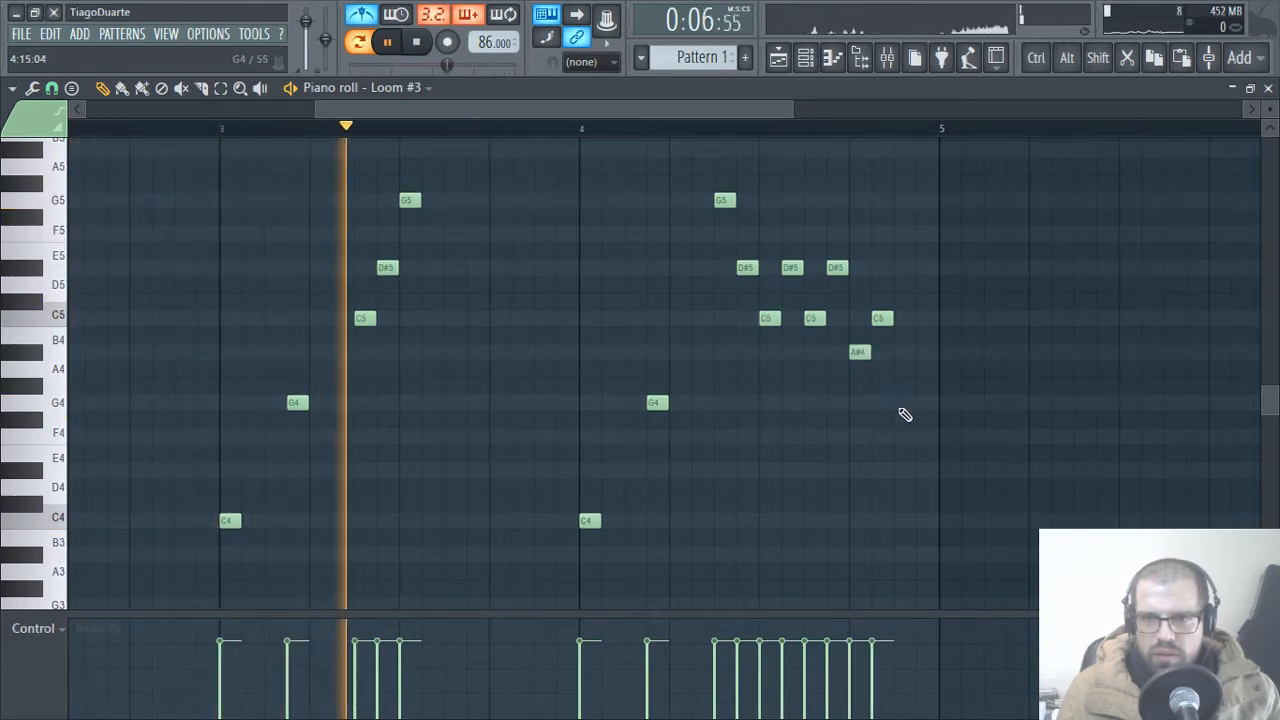
pyautogui.click(903, 402)
pyautogui.click(922, 352)
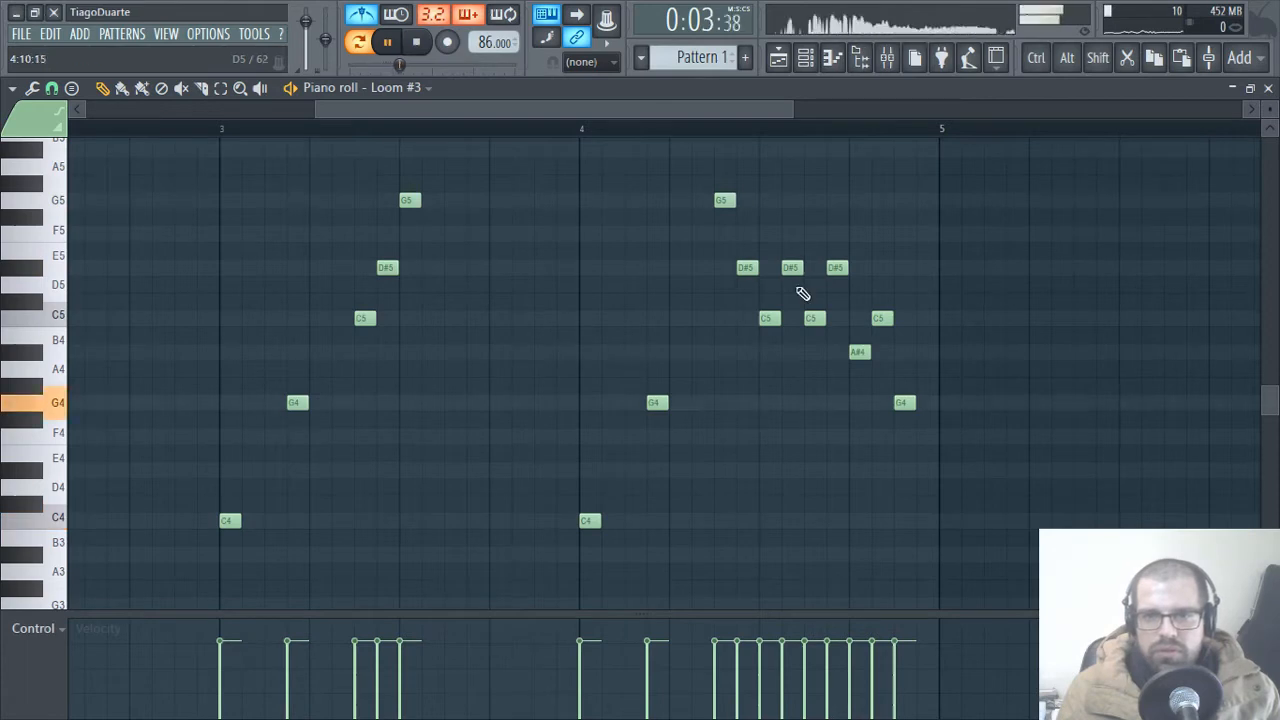
pyautogui.moveTo(790, 270); pyautogui.dragTo(788, 371)
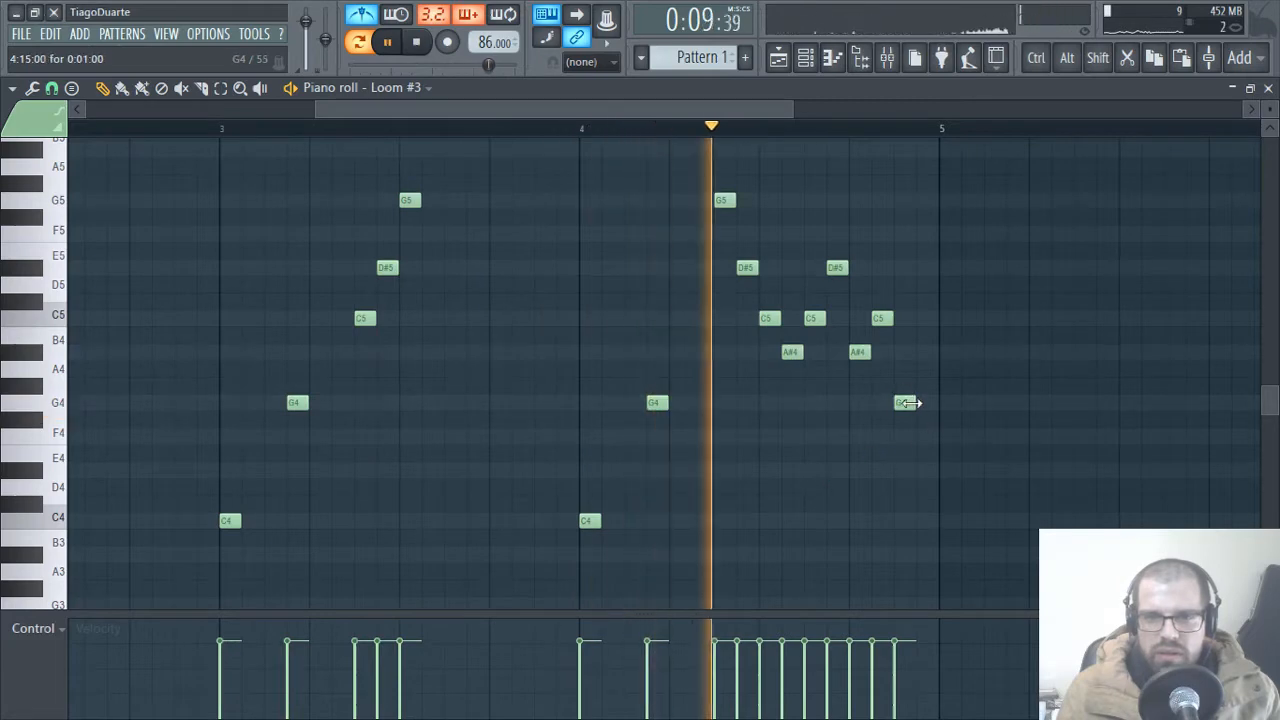
pyautogui.moveTo(914, 402); pyautogui.dragTo(937, 402)
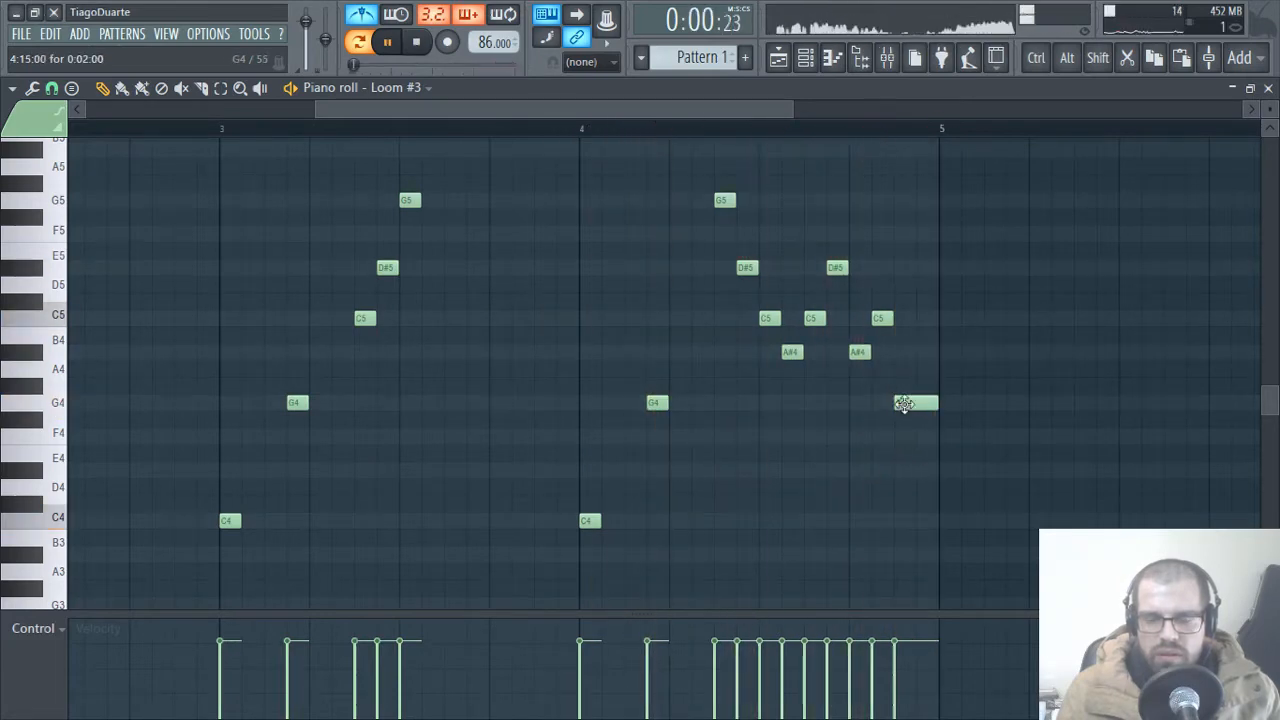
# - Set the snap to 1/2 step, trim the starts of bar 4's first A#4 and second D#5 to half a step, and play the pattern
pyautogui.scroll(-4, 826, 457)
pyautogui.scroll(6, 1000, 380)
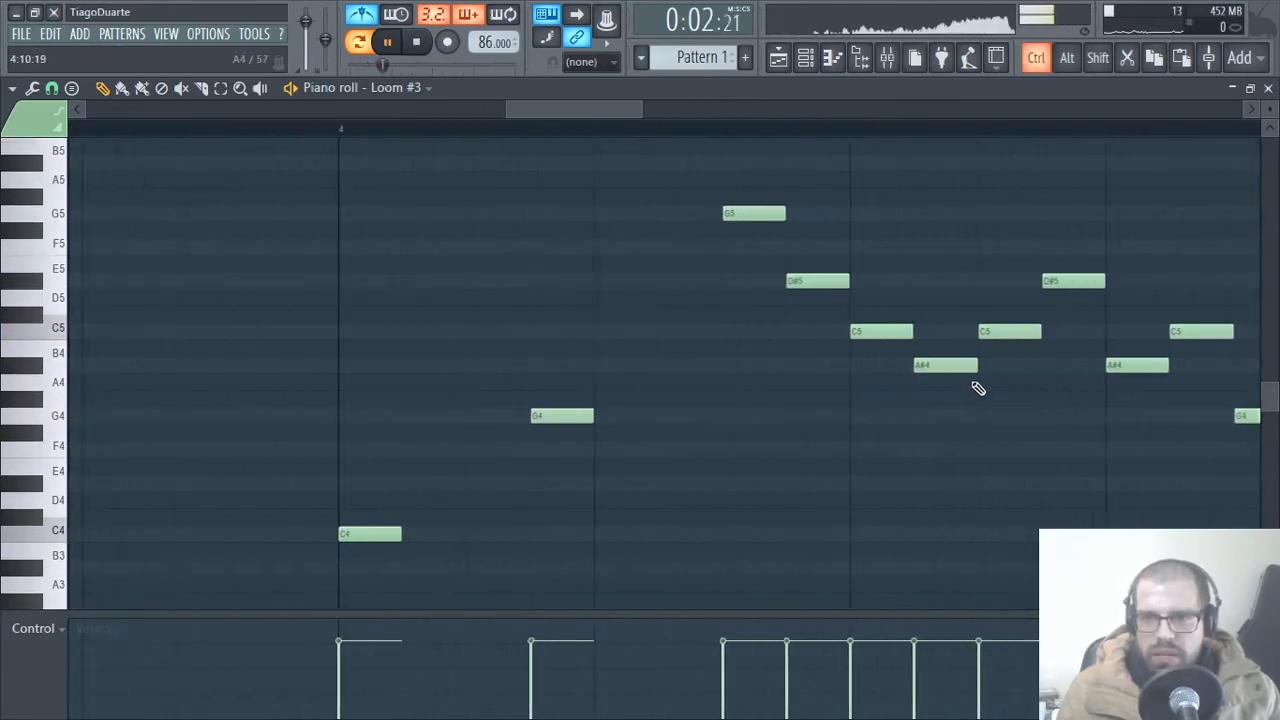
pyautogui.moveTo(829, 387); pyautogui.dragTo(646, 408)
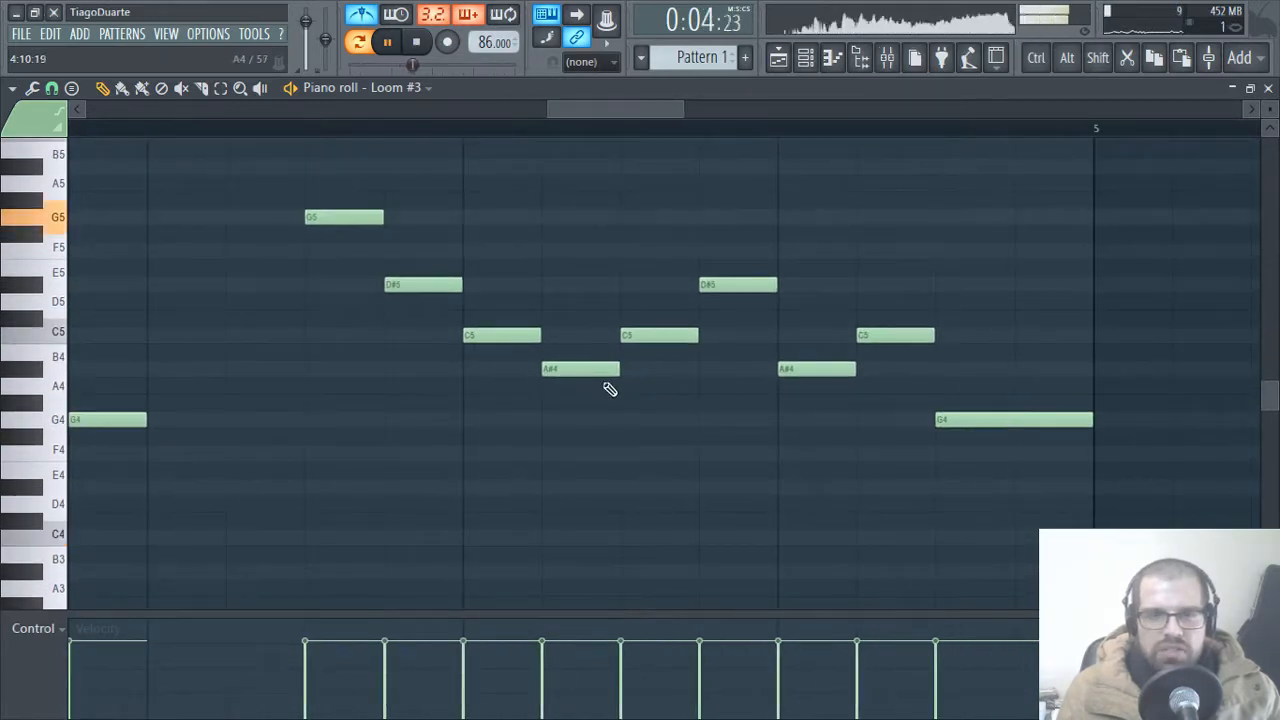
pyautogui.click(50, 88)
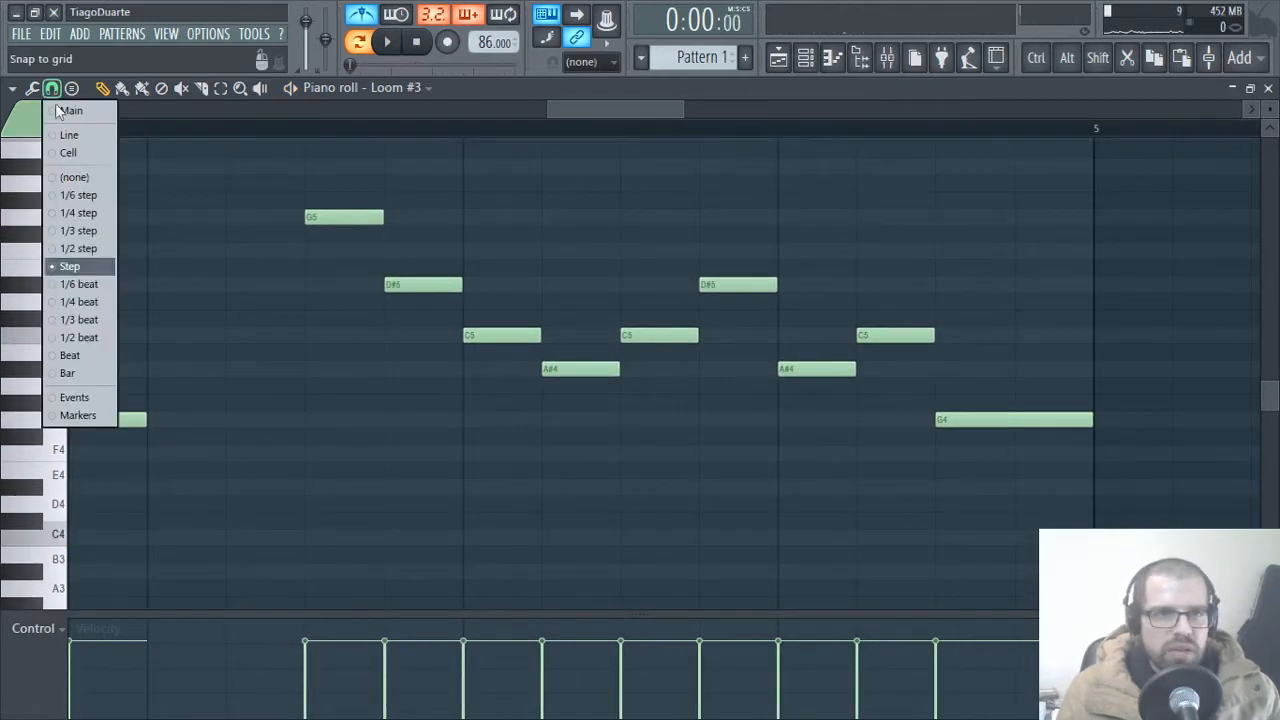
pyautogui.click(77, 248)
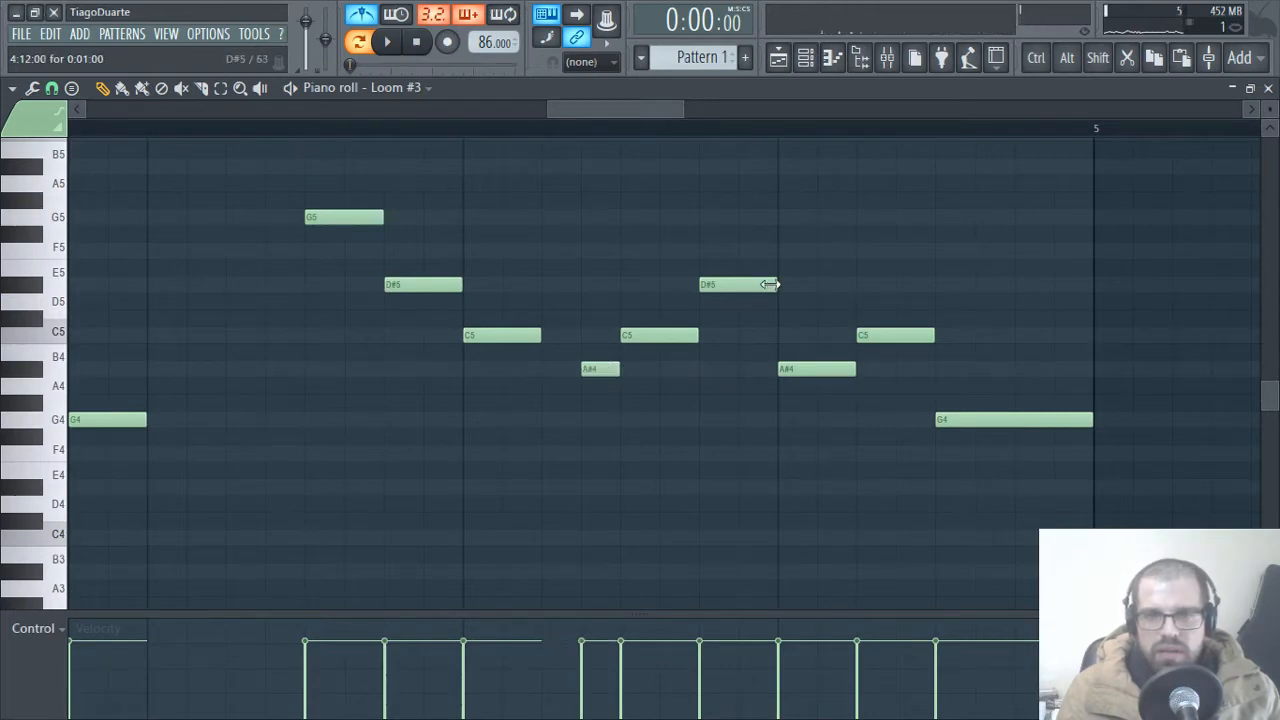
pyautogui.scroll(-4, 720, 374)
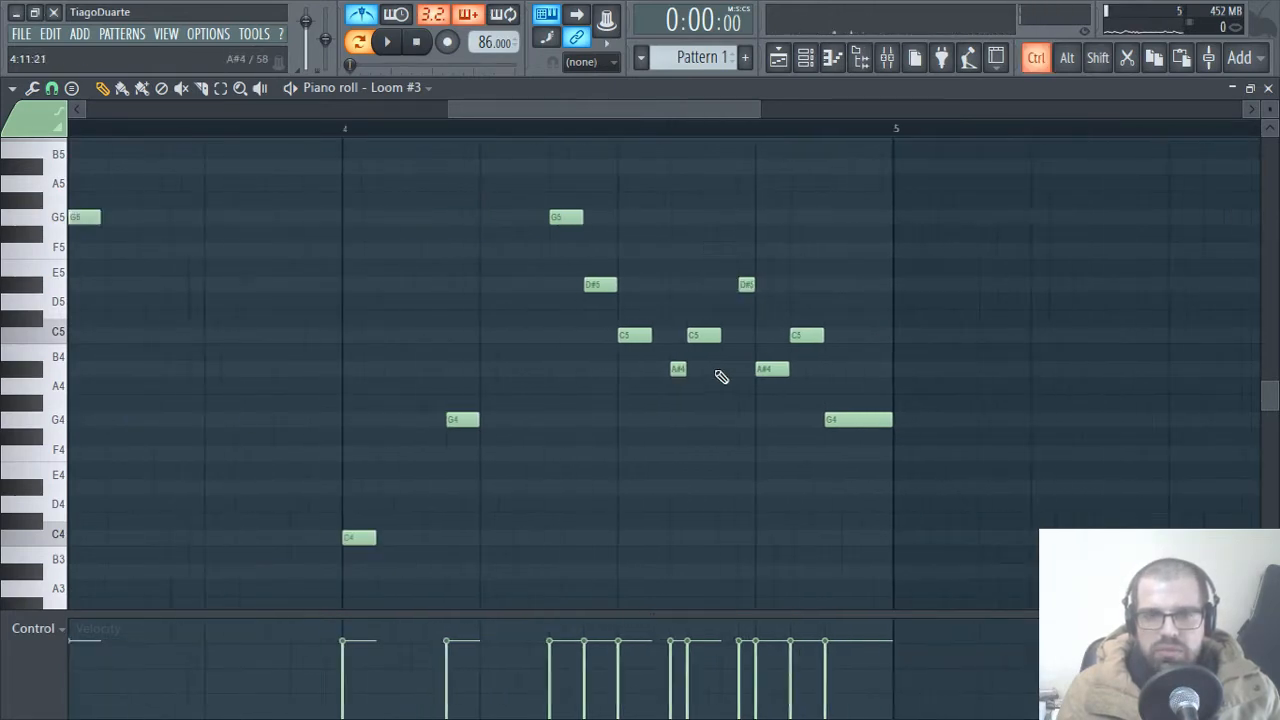
pyautogui.moveTo(651, 420); pyautogui.dragTo(1124, 424)
pyautogui.scroll(-1, 1104, 443)
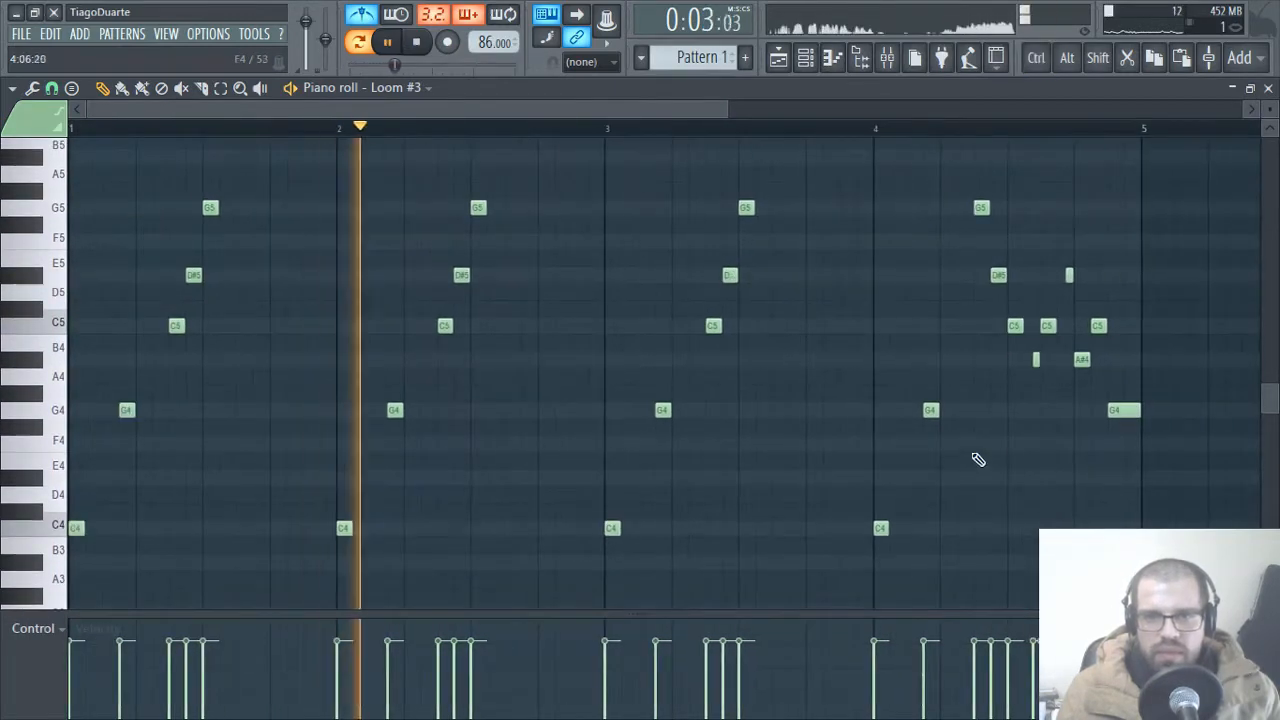
pyautogui.scroll(1, 1088, 468)
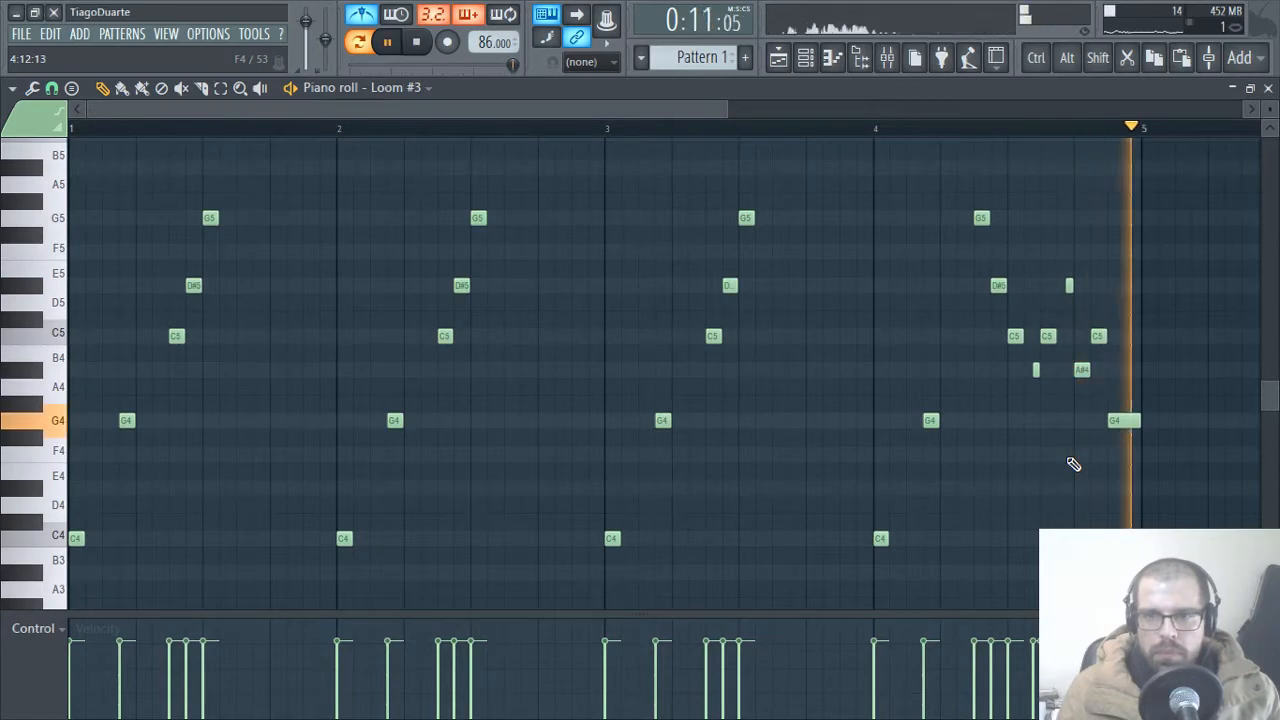
# - Extend bar 4's two half-step notes, A#4 and D#5, off the grid to about three quarters of a step
pyautogui.scroll(5, 1071, 463)
pyautogui.moveTo(933, 397); pyautogui.dragTo(689, 419)
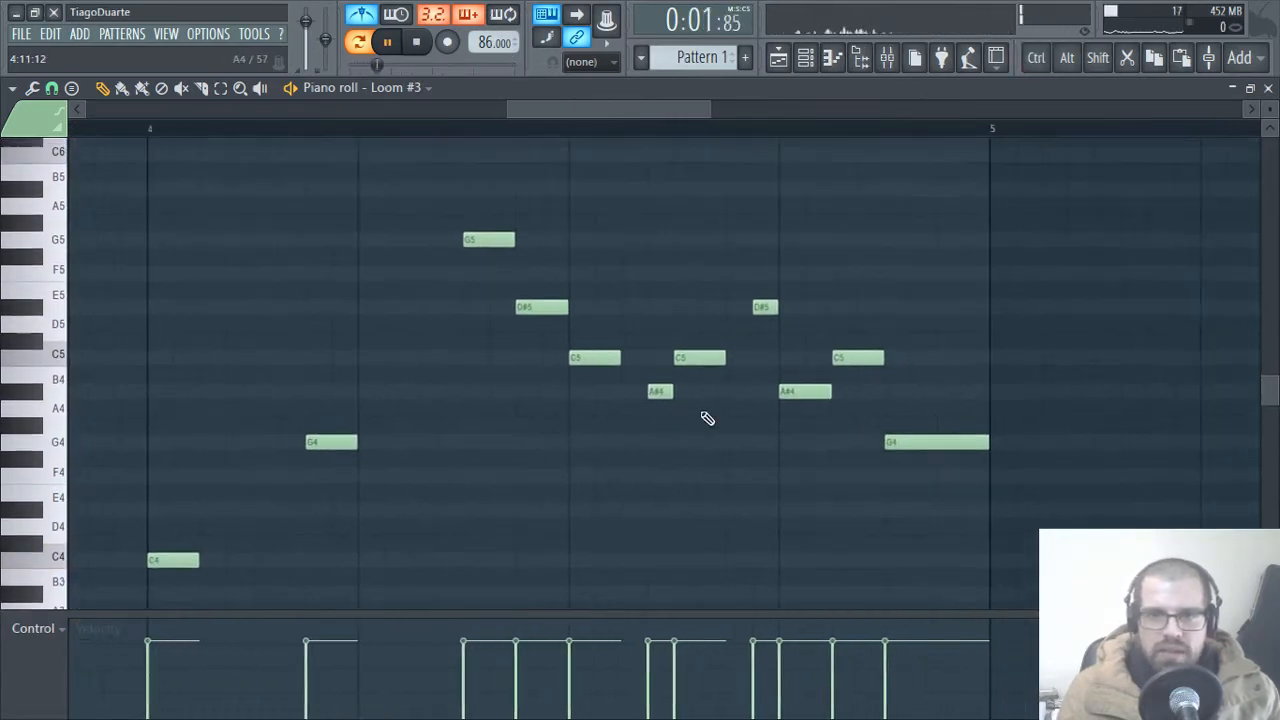
pyautogui.scroll(3, 726, 428)
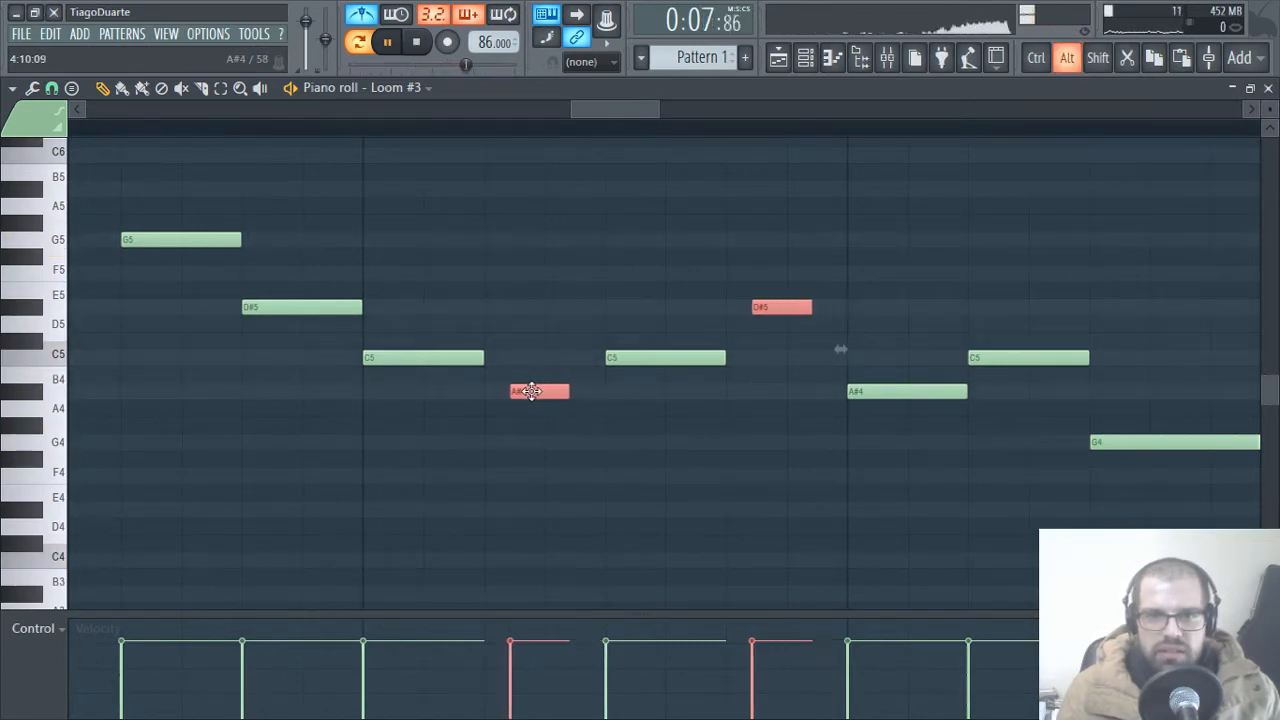
pyautogui.moveTo(563, 393); pyautogui.dragTo(585, 392)
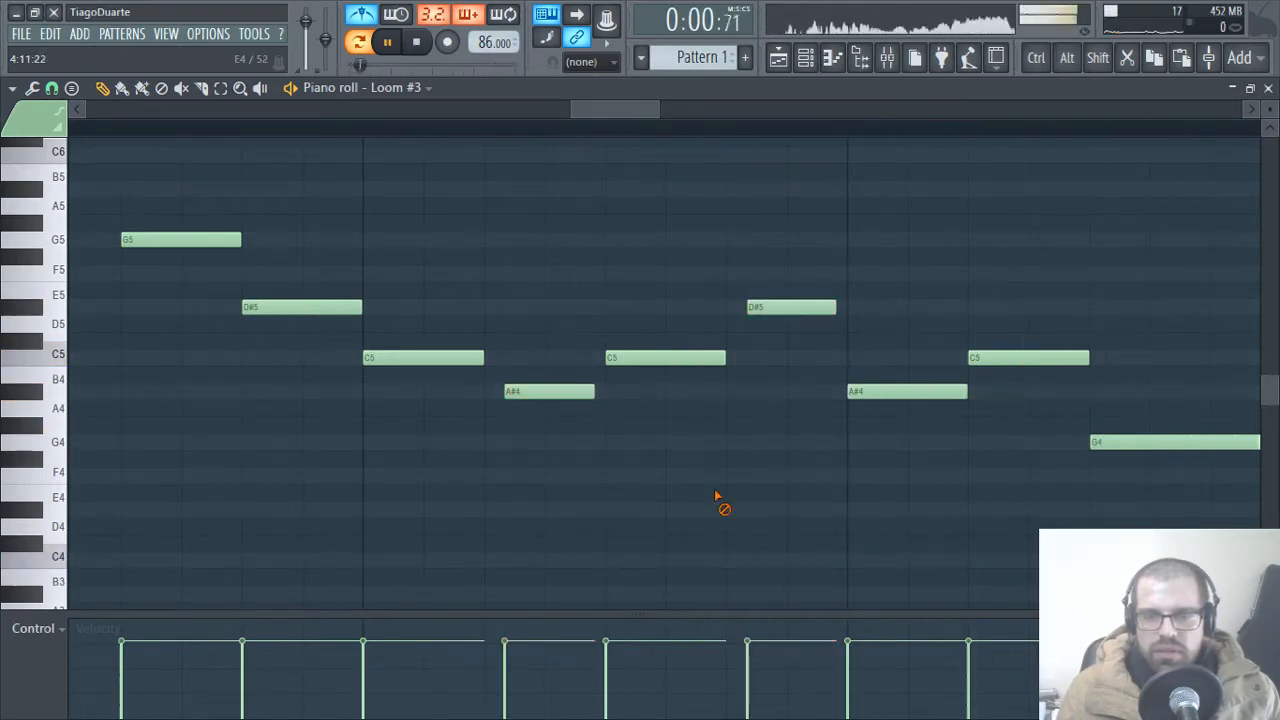
# - Replace bar 4's last C5 and first D#5 with slightly delayed notes of about three quarters of a step, and listen to the pattern
pyautogui.moveTo(955, 488); pyautogui.dragTo(666, 471)
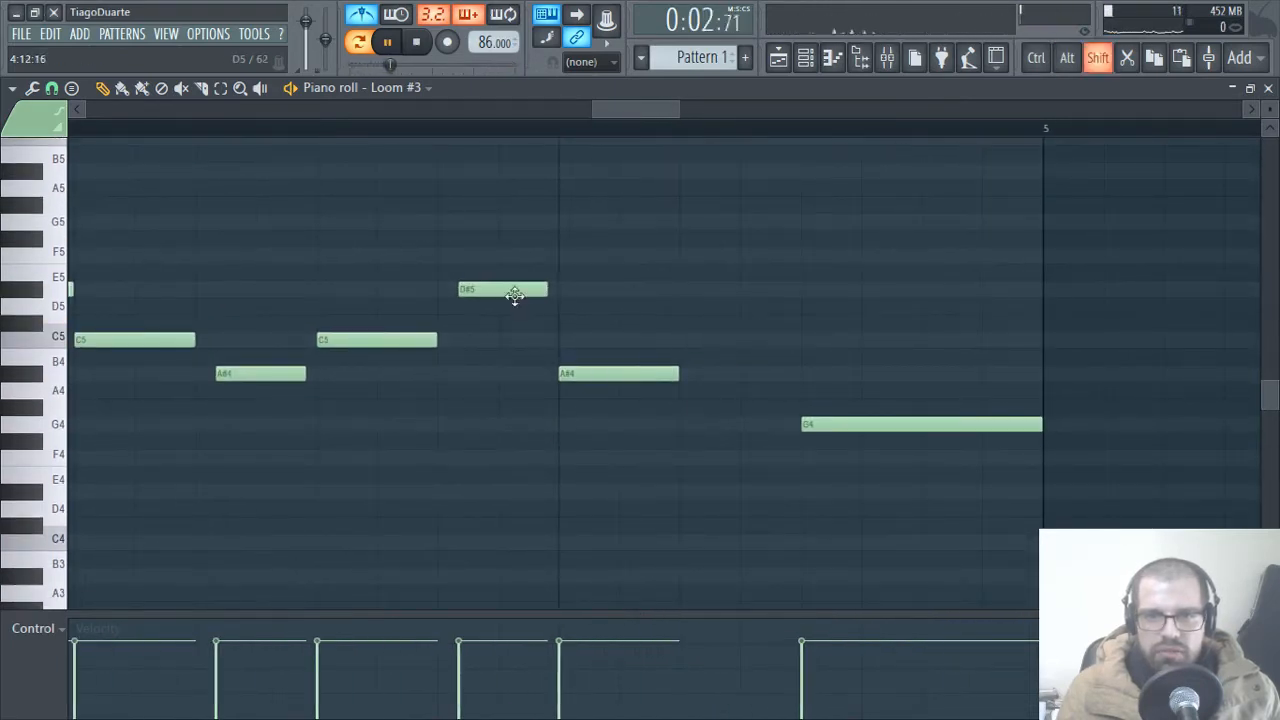
pyautogui.scroll(-3, 680, 418)
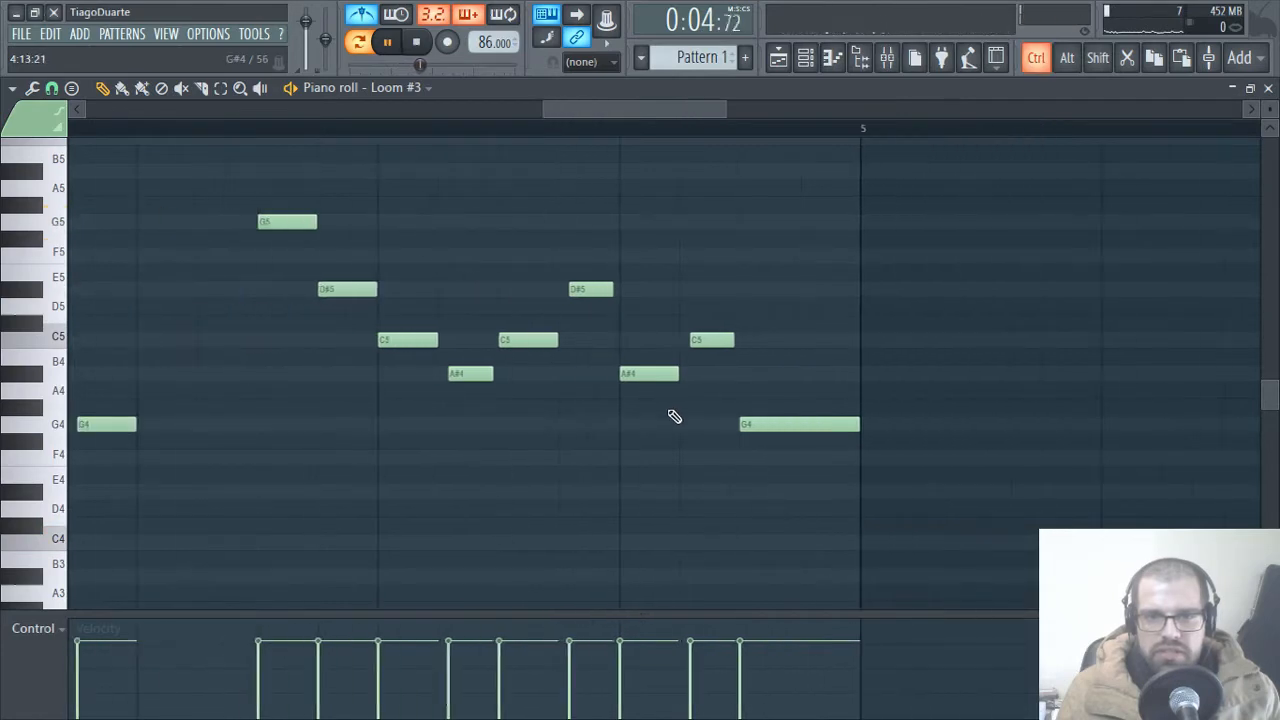
pyautogui.moveTo(455, 395); pyautogui.dragTo(558, 409)
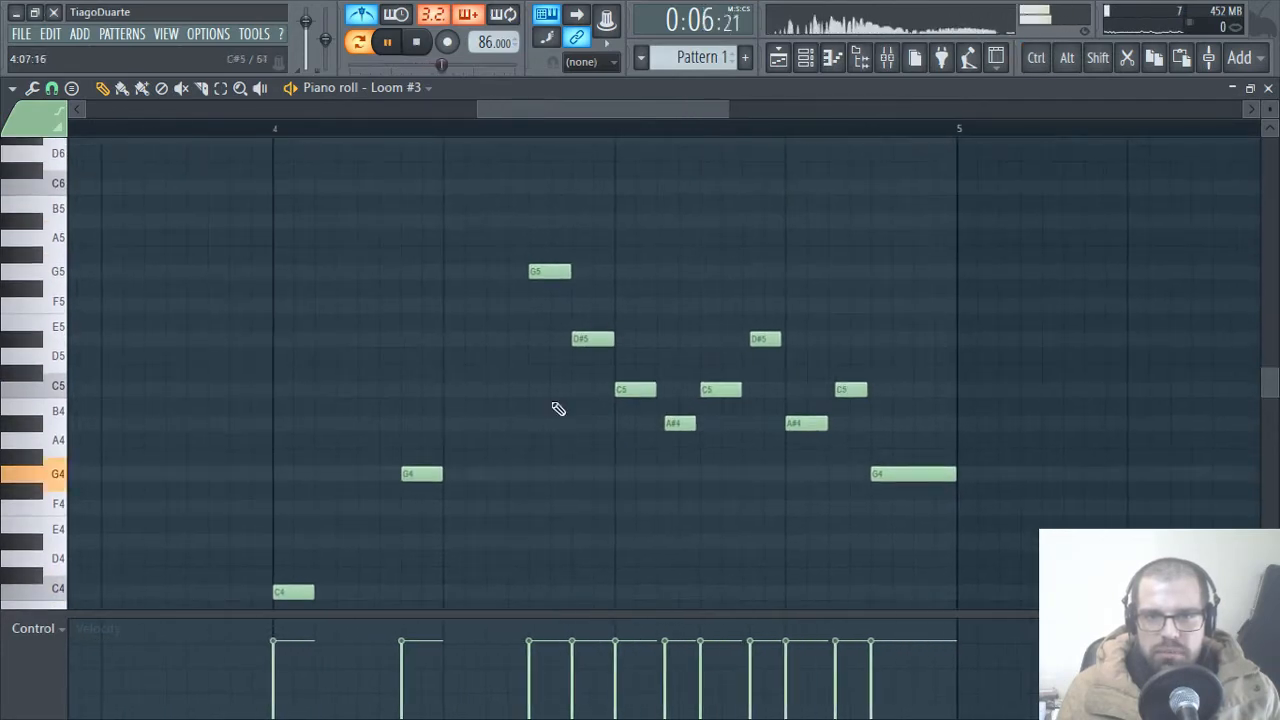
pyautogui.click(591, 338)
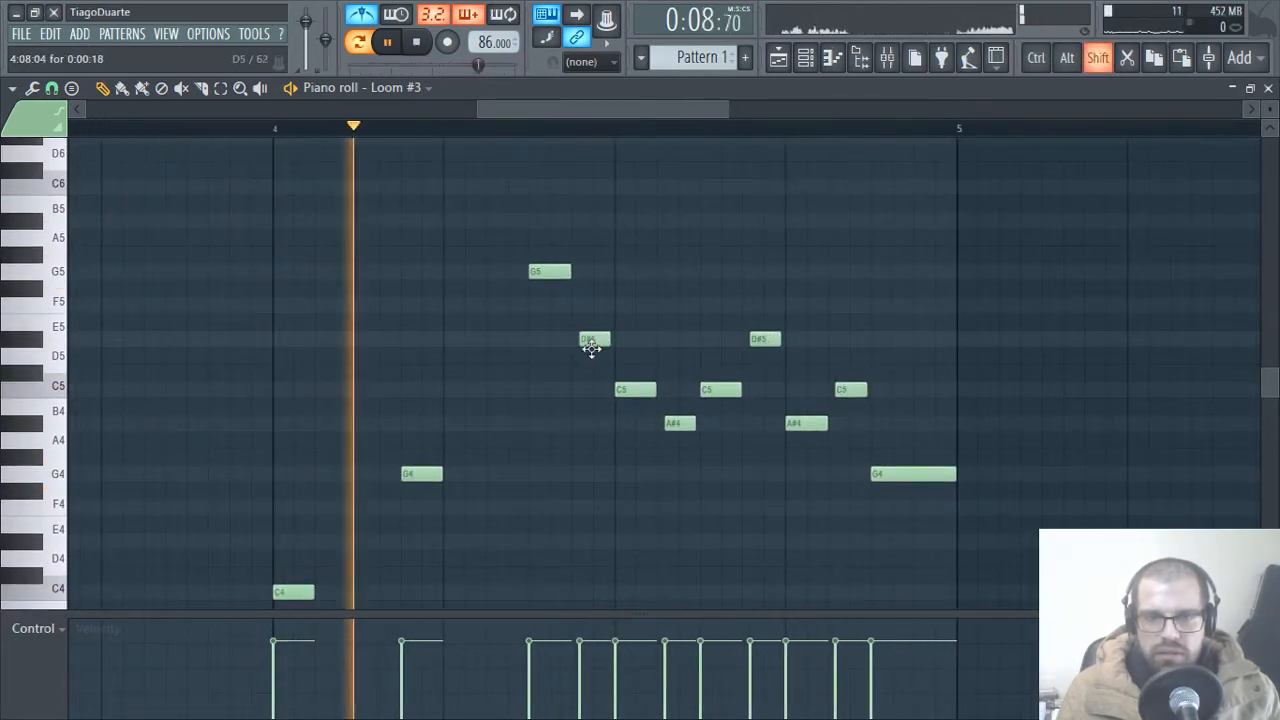
pyautogui.keyDown('ctrl'); pyautogui.rightClick(670, 293); pyautogui.keyUp('ctrl')
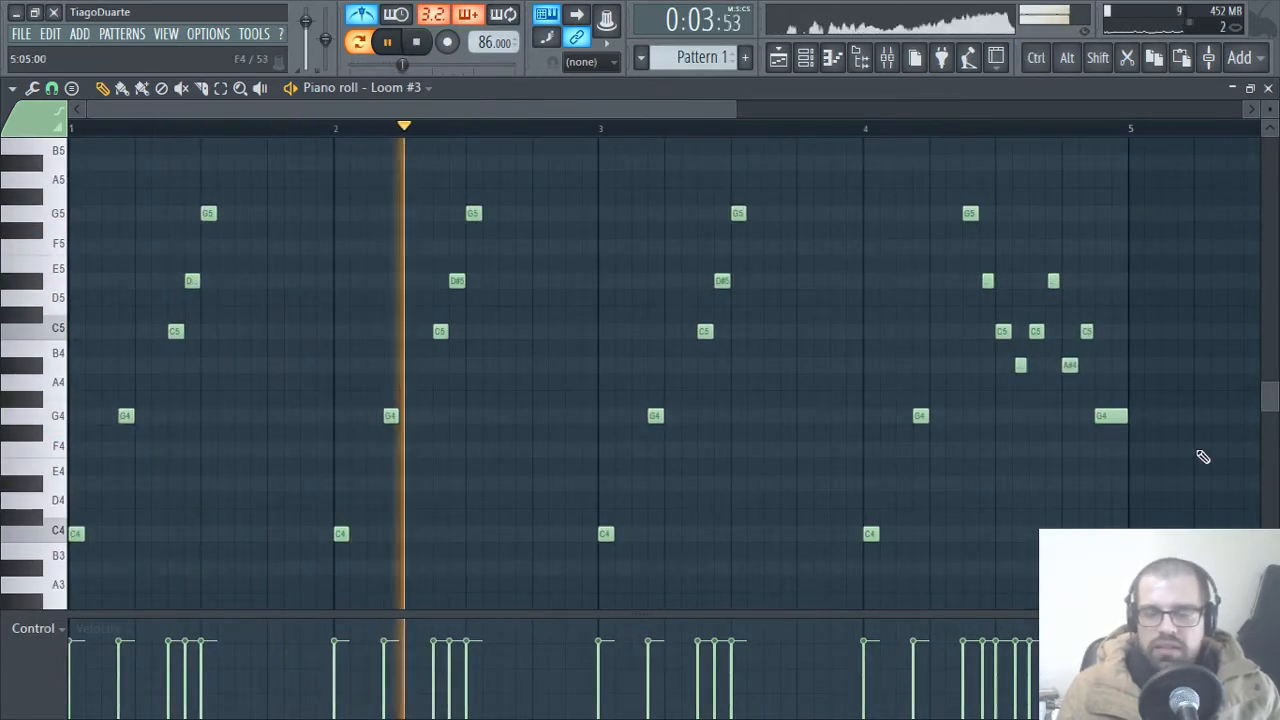
pyautogui.moveTo(1174, 472); pyautogui.dragTo(962, 158)
pyautogui.keyDown('ctrl'); pyautogui.click(980, 476); pyautogui.keyUp('ctrl')
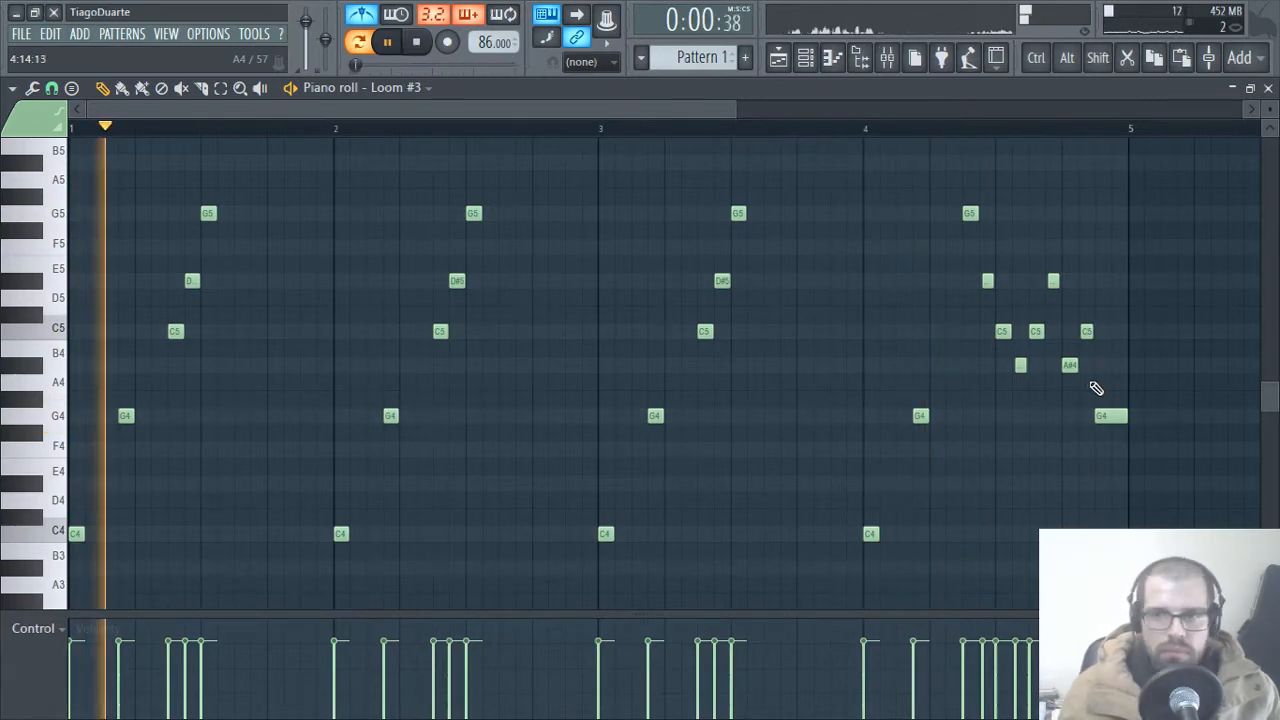
# - Route the Loom #3 channel to mixer Insert 2
pyautogui.press('F7')
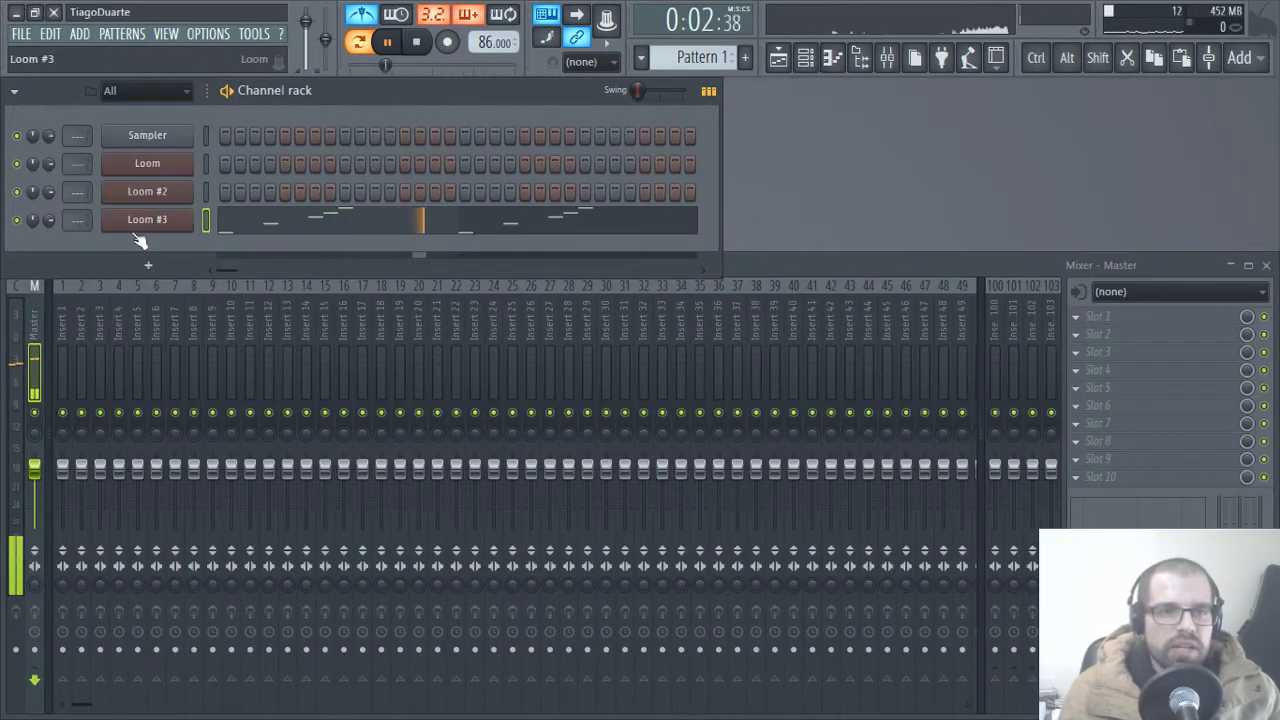
pyautogui.moveTo(67, 221); pyautogui.dragTo(67, 209)
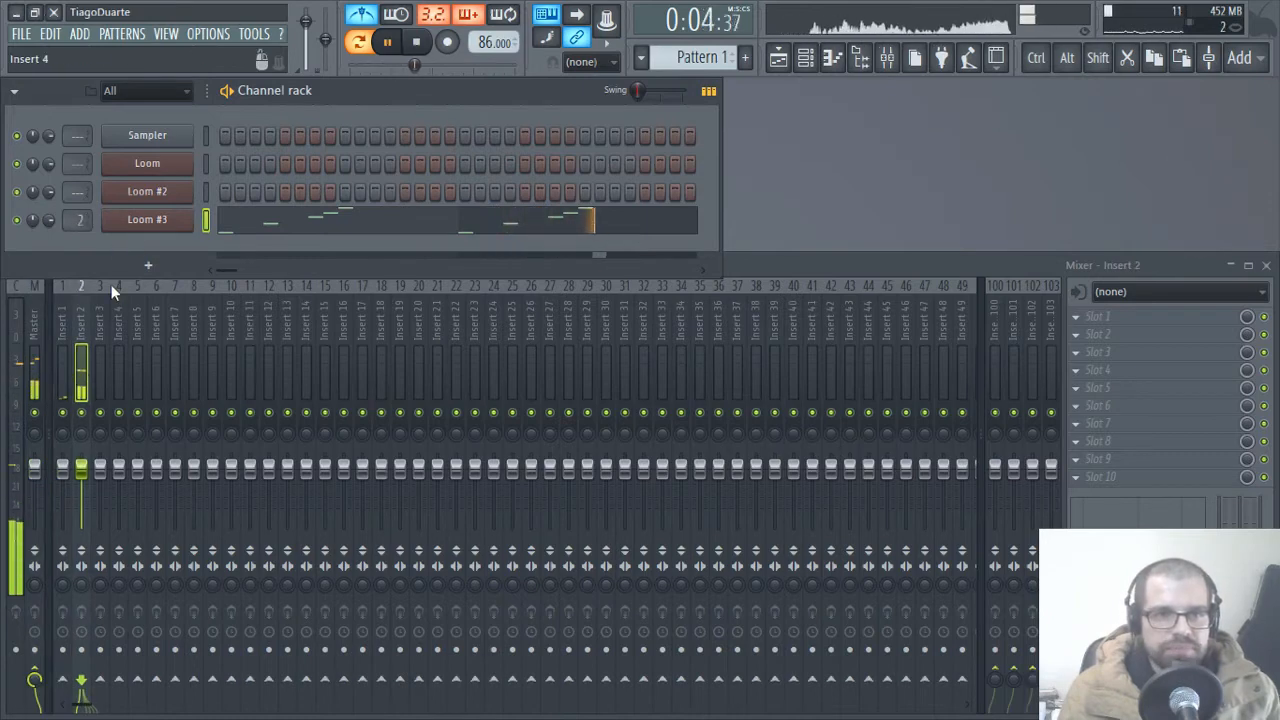
# - Place two half-step C3 notes on steps 1 and 4 of bar 1 in the first Loom channel's piano roll, and stop playback
pyautogui.rightClick(157, 170)
pyautogui.click(237, 167)
pyautogui.scroll(-3, 150, 450)
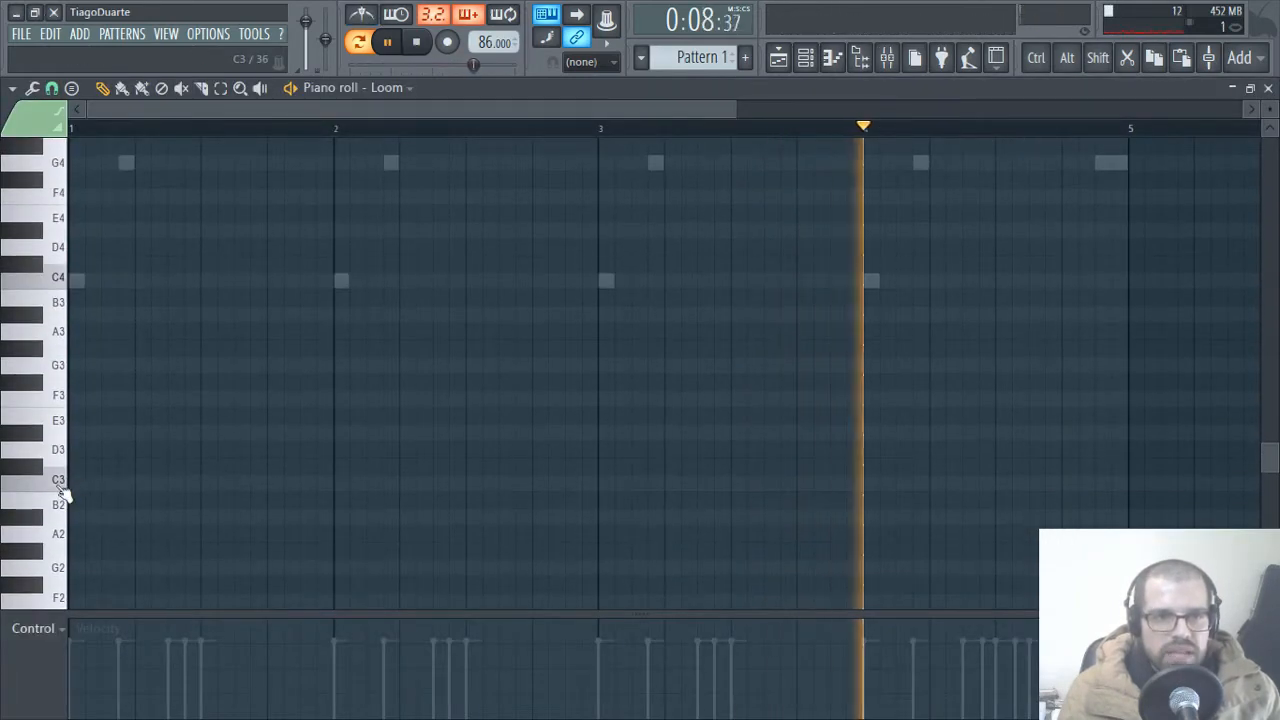
pyautogui.click(72, 484)
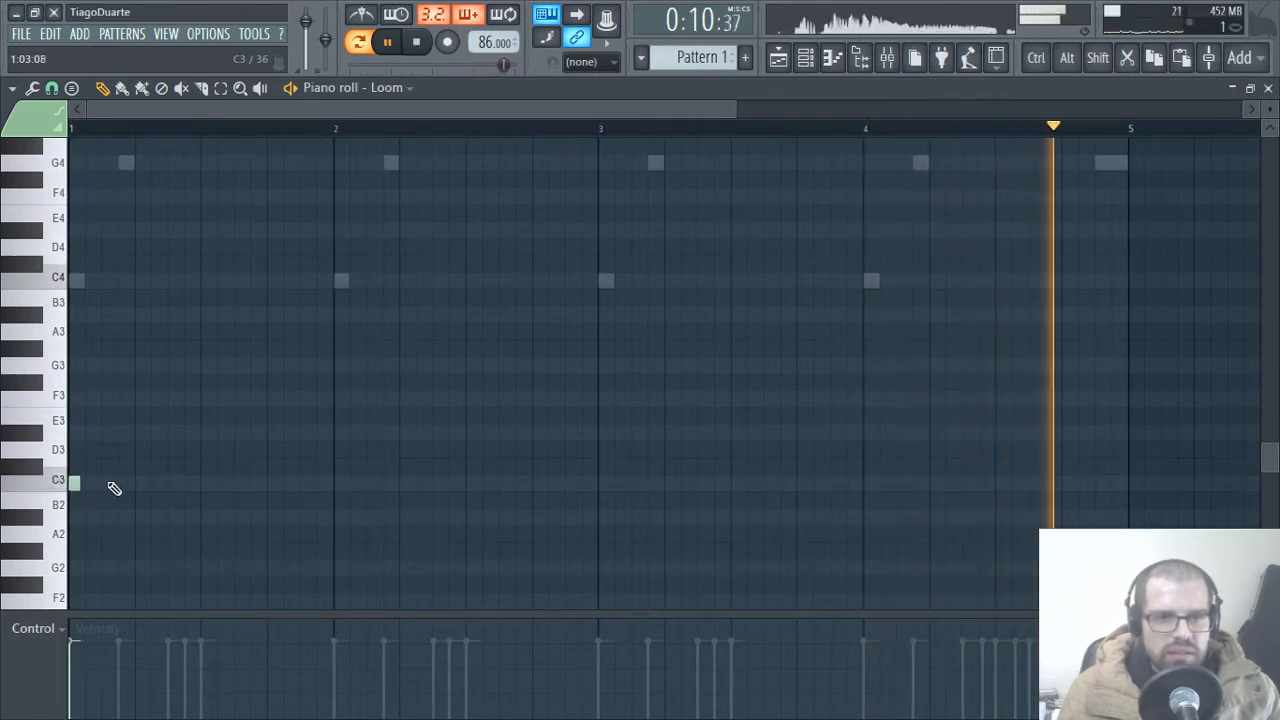
pyautogui.click(118, 484)
pyautogui.press('space')
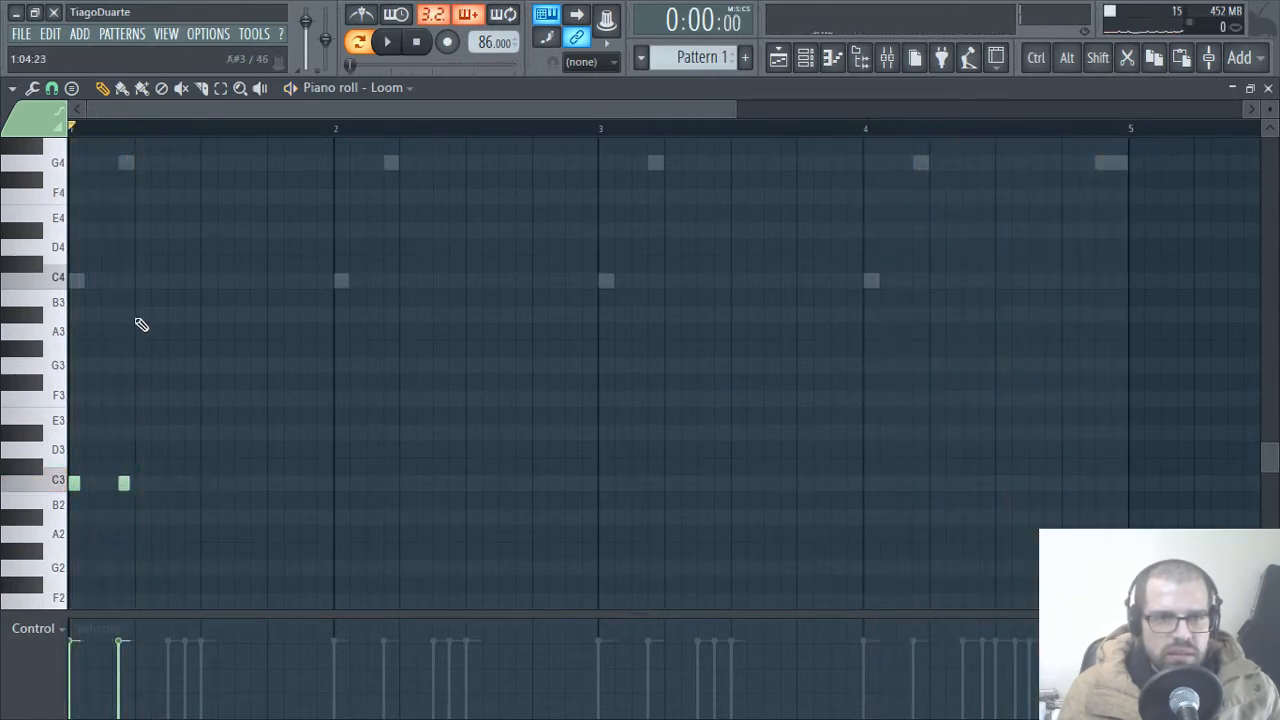
# - Set the snap to Step and arrange bar 1 as one-step notes: C3 on step 1, G3 on step 4, C3 on step 7
pyautogui.click(52, 88)
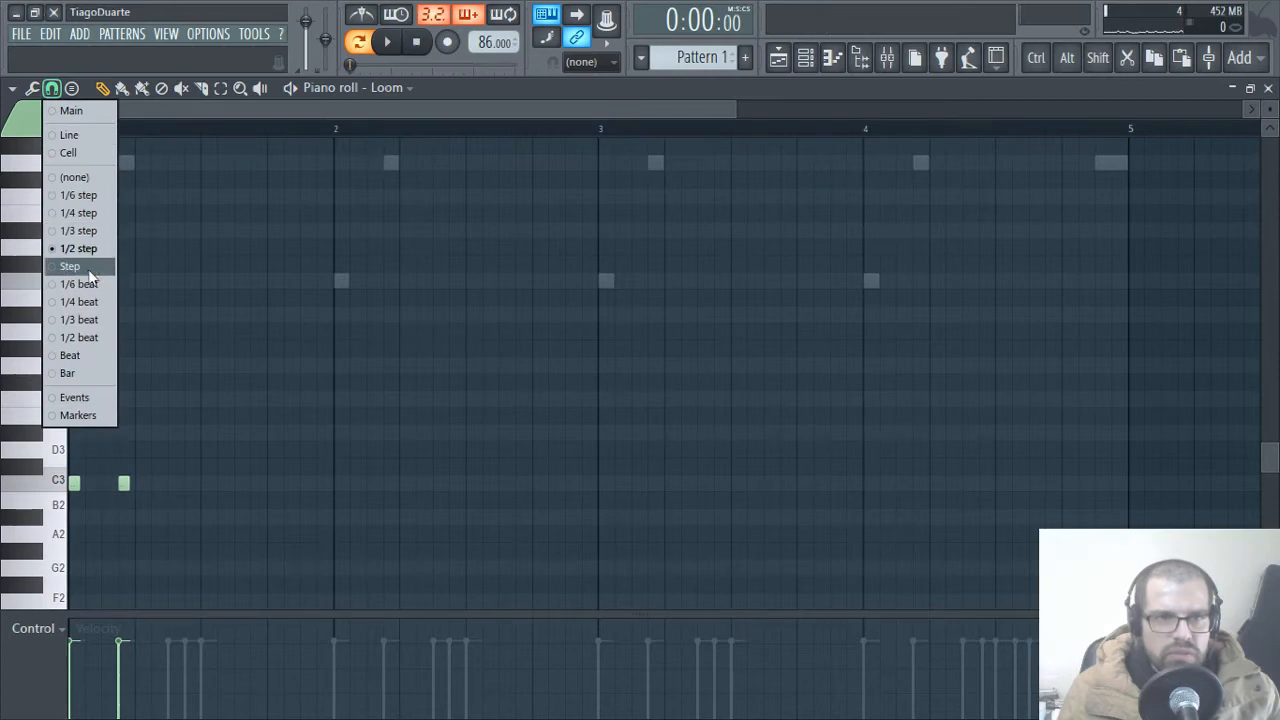
pyautogui.click(88, 268)
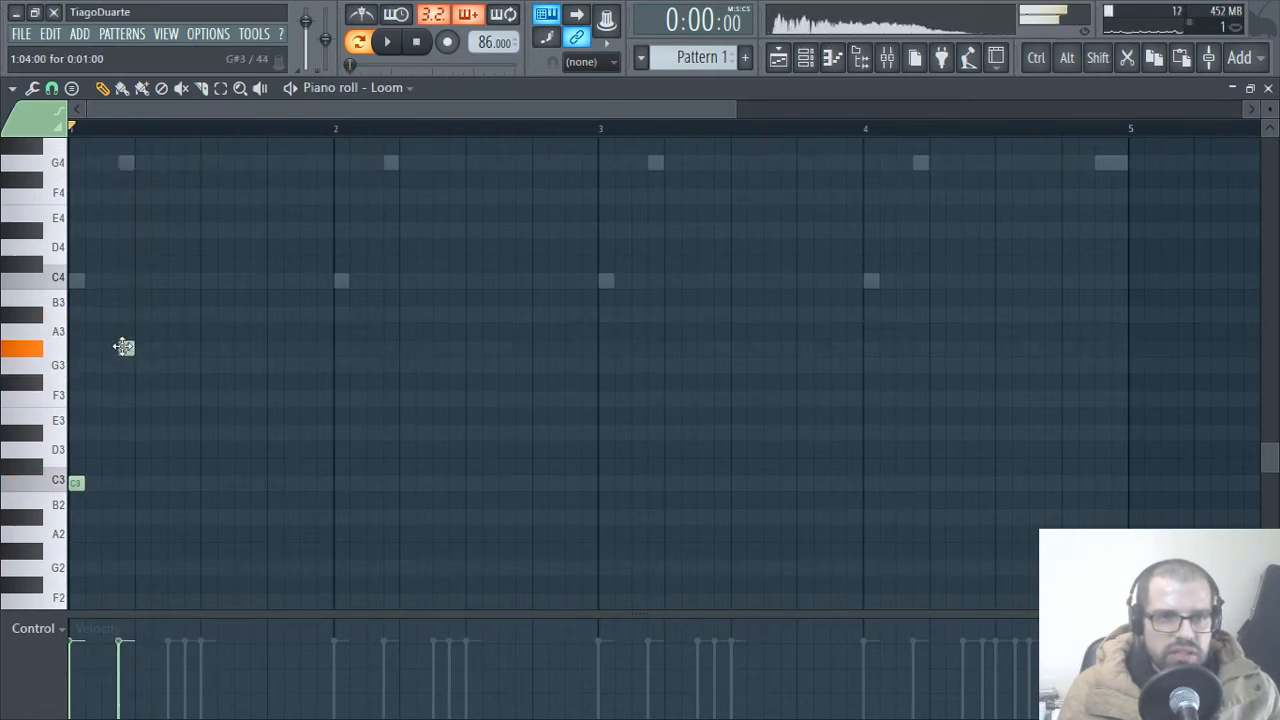
pyautogui.scroll(2, 193, 427)
pyautogui.scroll(-3, 155, 468)
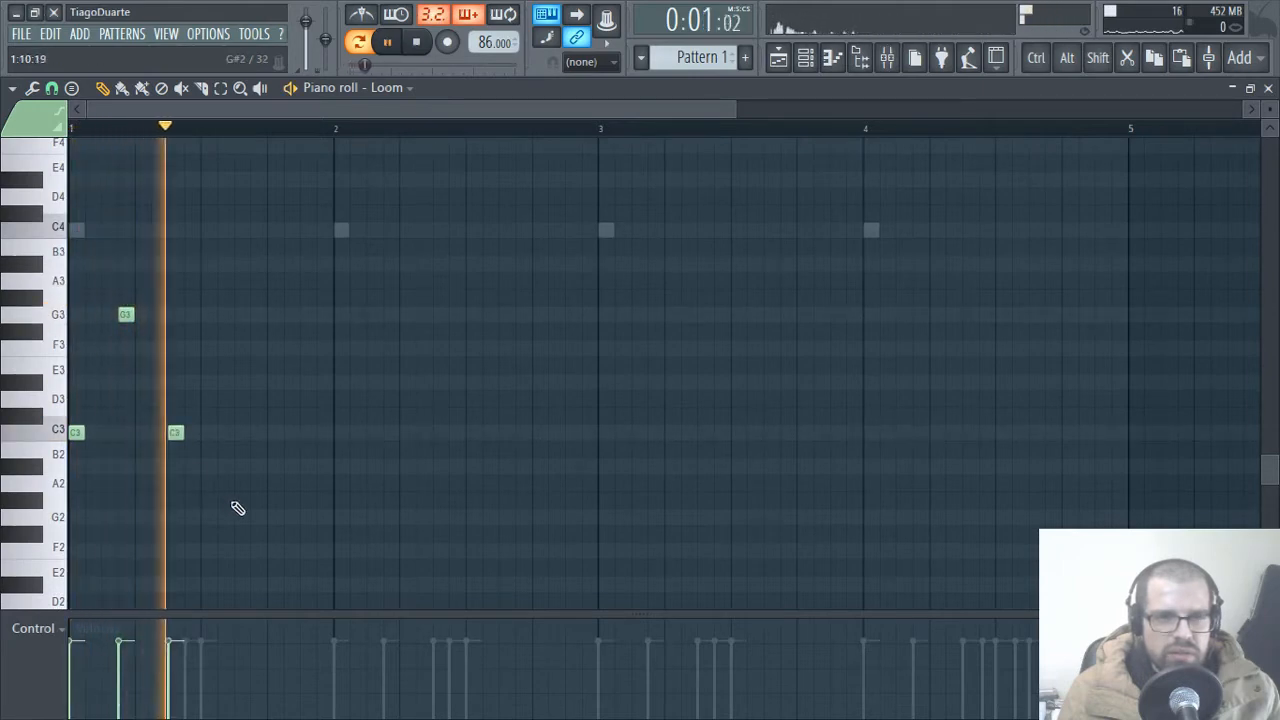
# - Add one-step F3 and D#3 notes on steps 5 and 6 of bar 1, and a rising C3, D#3, F3, G3 run on steps 13 to 16
pyautogui.press('space')
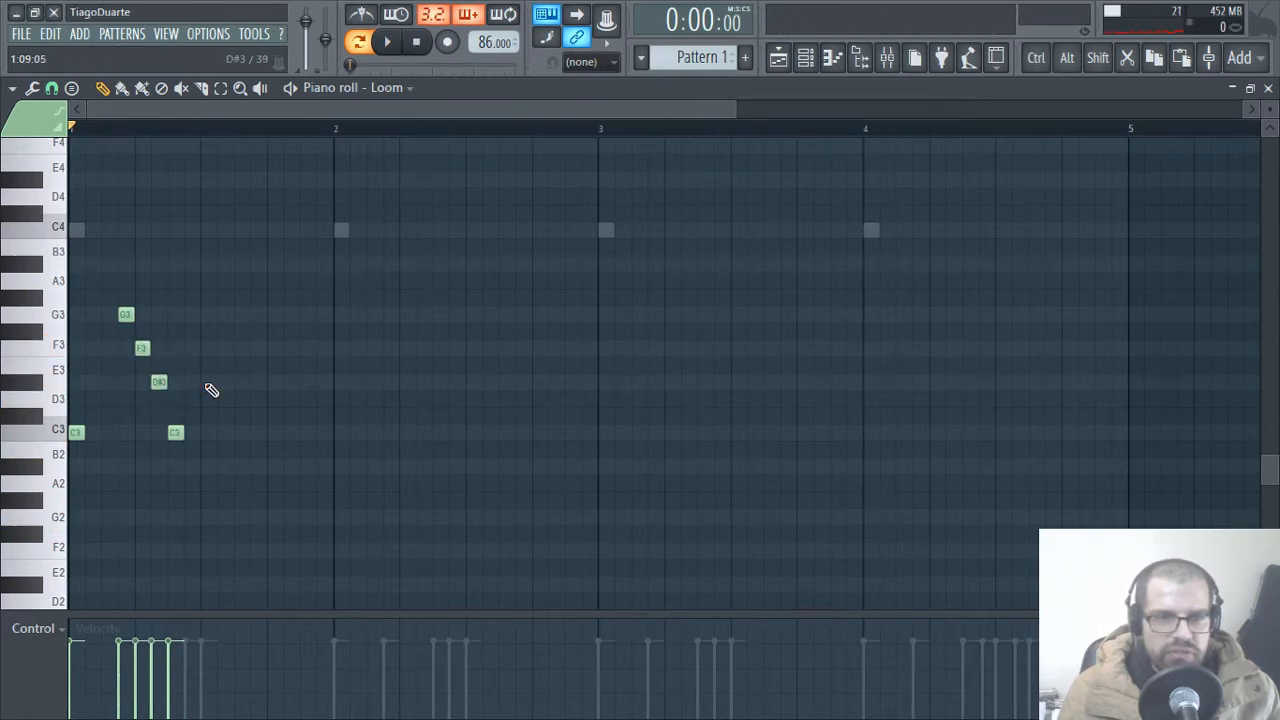
pyautogui.press('space')
pyautogui.press('space')
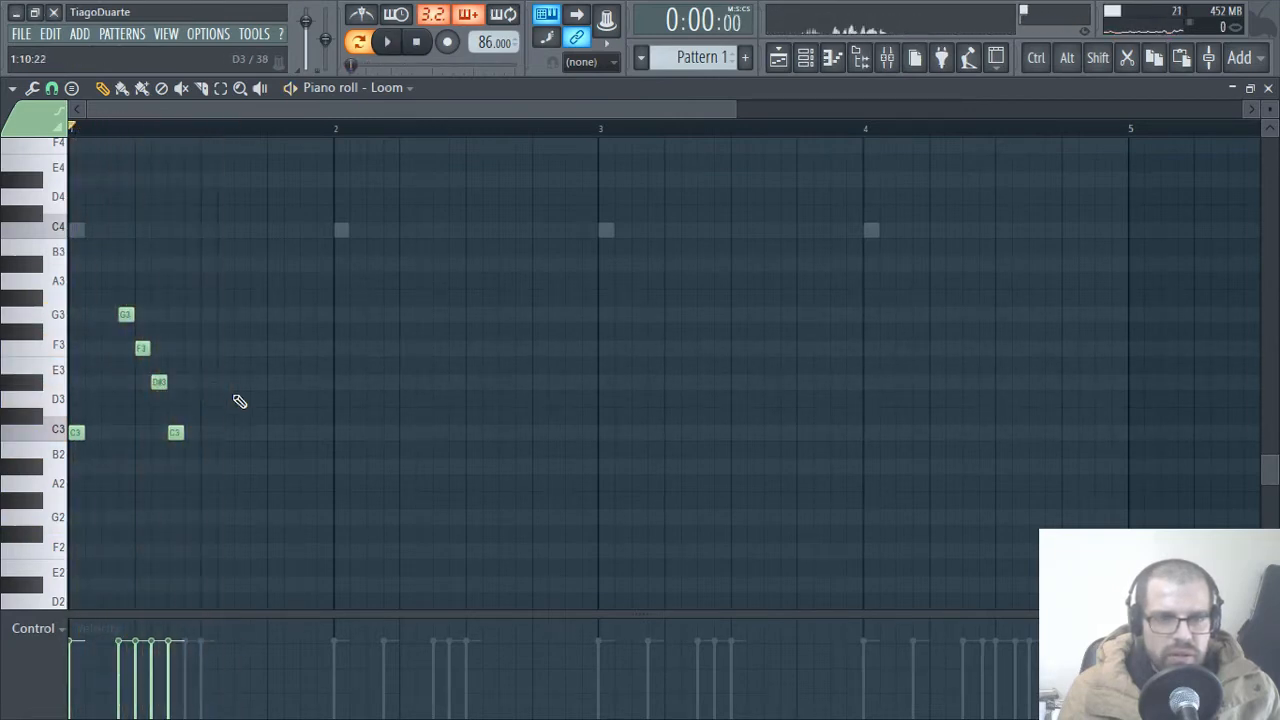
pyautogui.press('space')
pyautogui.scroll(4, 239, 401)
pyautogui.scroll(-3, 239, 402)
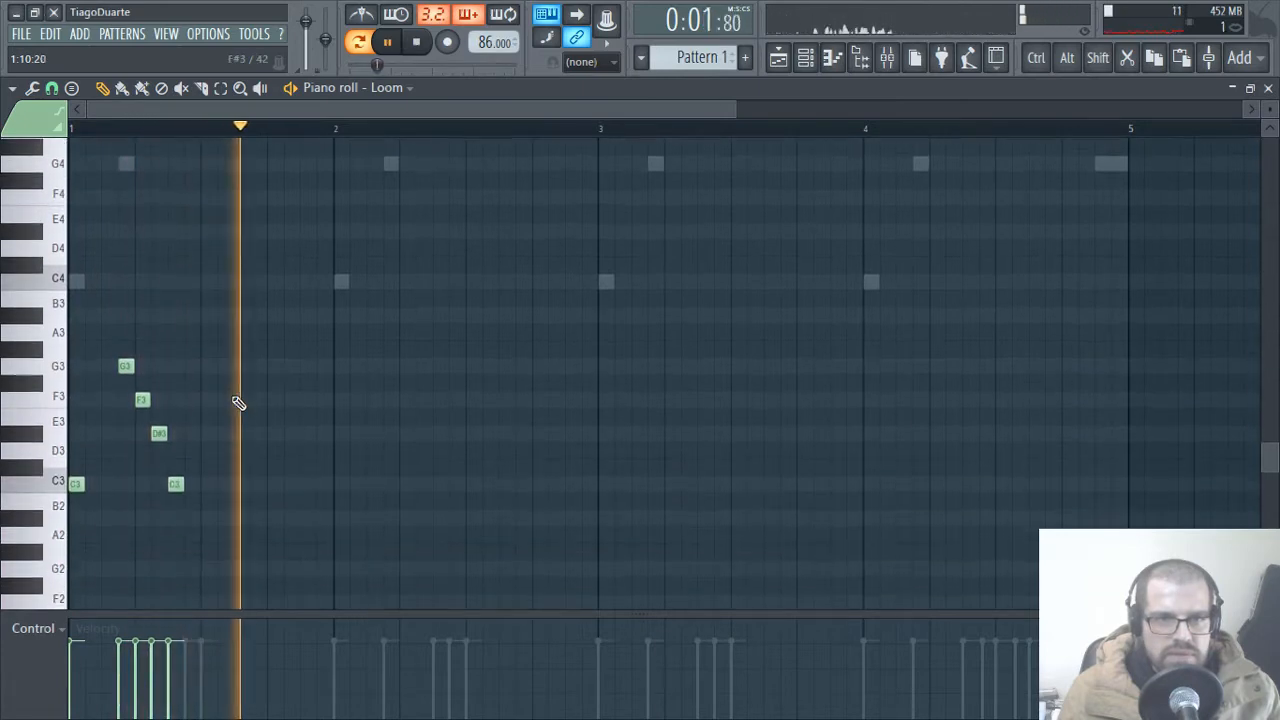
pyautogui.press('space')
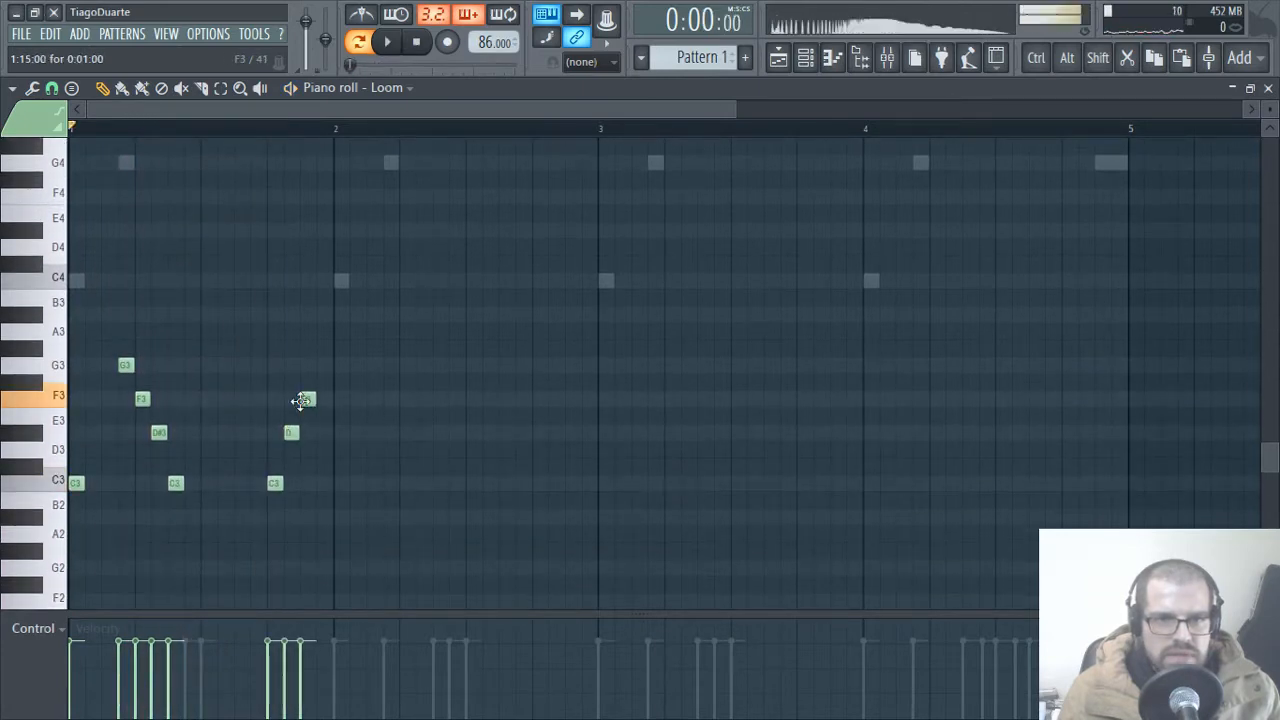
# - Duplicate all of bar 1's notes into bar 2 and listen to the result
pyautogui.moveTo(392, 289); pyautogui.dragTo(94, 534)
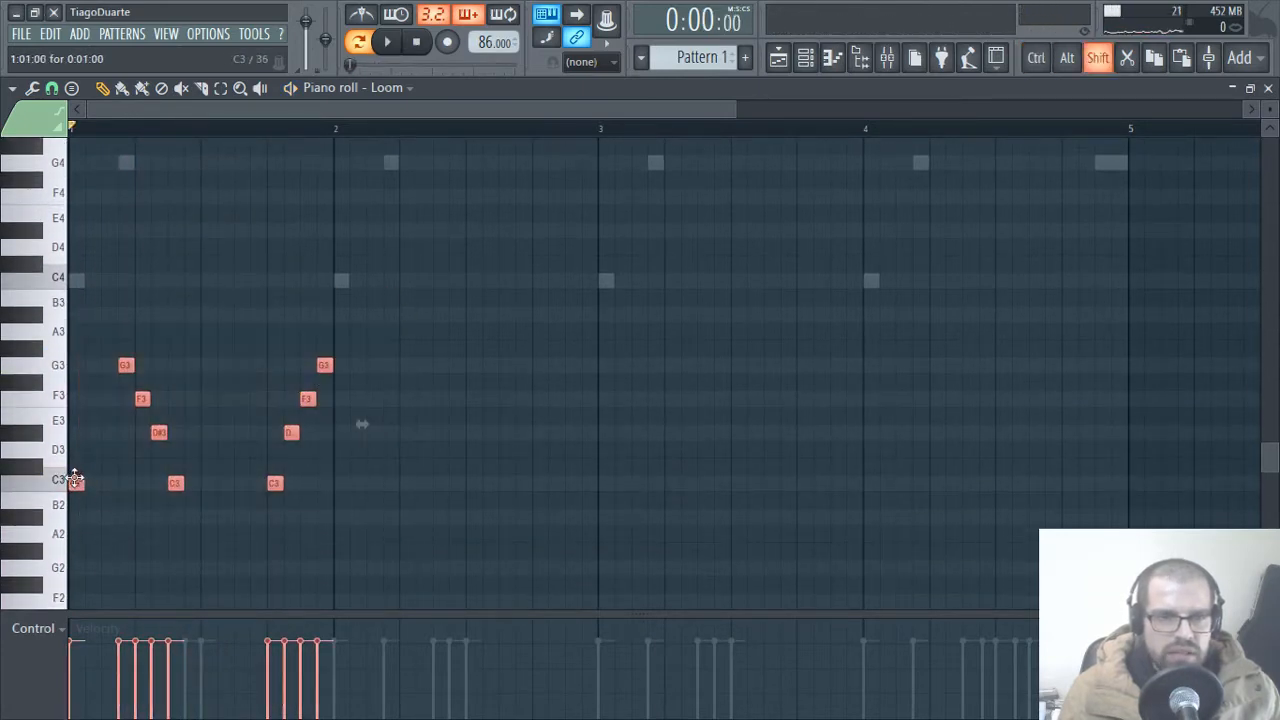
pyautogui.moveTo(74, 481); pyautogui.dragTo(338, 487)
pyautogui.click(423, 563)
pyautogui.press('space')
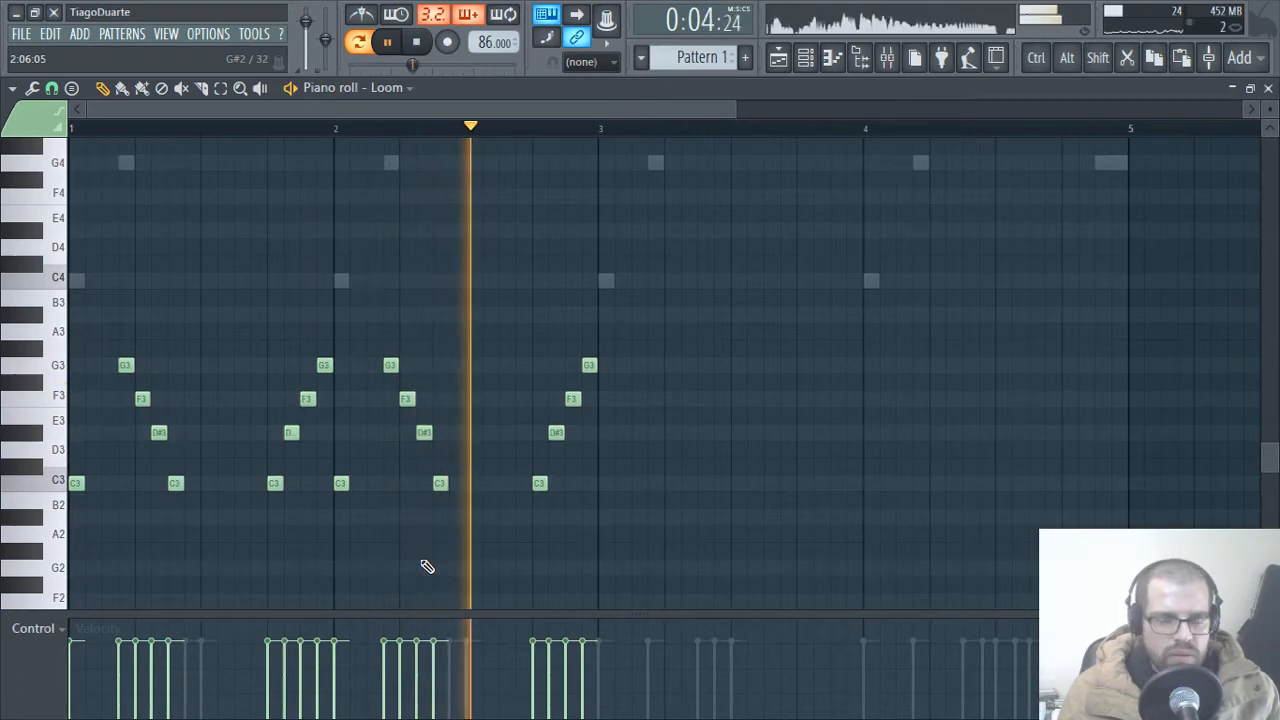
pyautogui.press('space')
# - Add a one-step G3 on step 9 of both bar 1 and bar 2 while listening to the pattern
pyautogui.scroll(4, 404, 502)
pyautogui.scroll(-1, 404, 502)
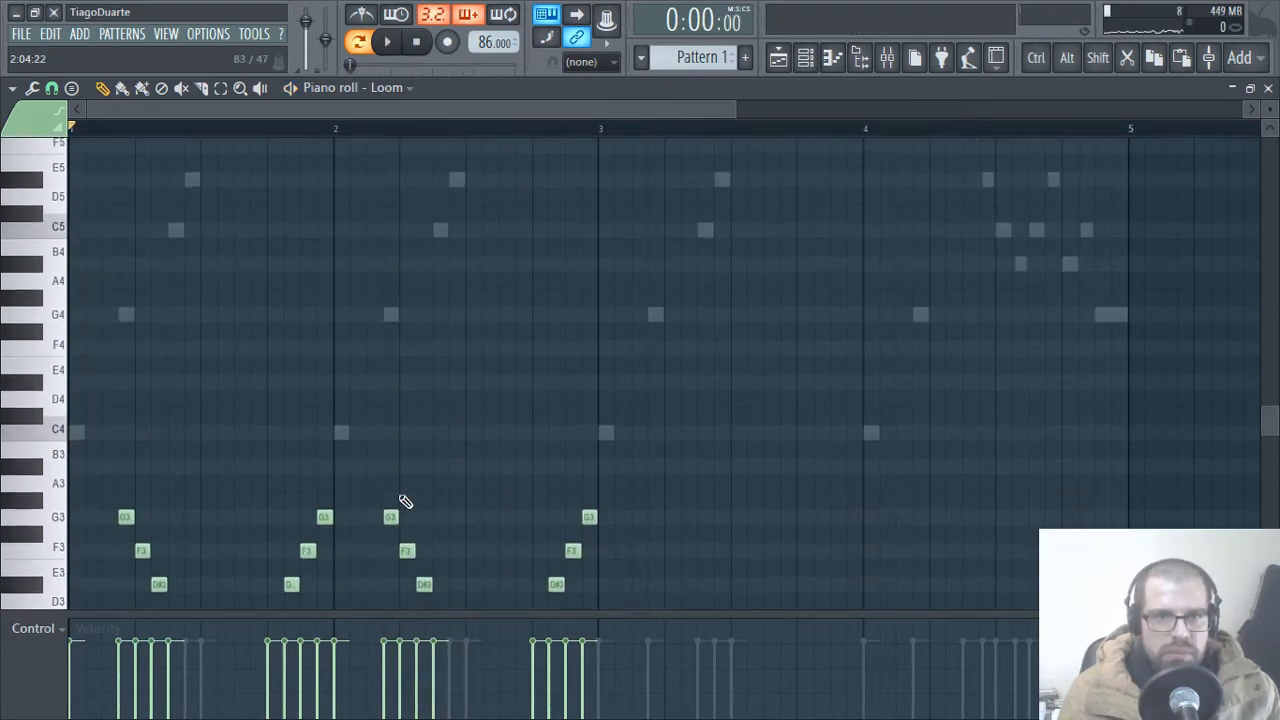
pyautogui.scroll(-3, 200, 477)
pyautogui.scroll(5, 170, 487)
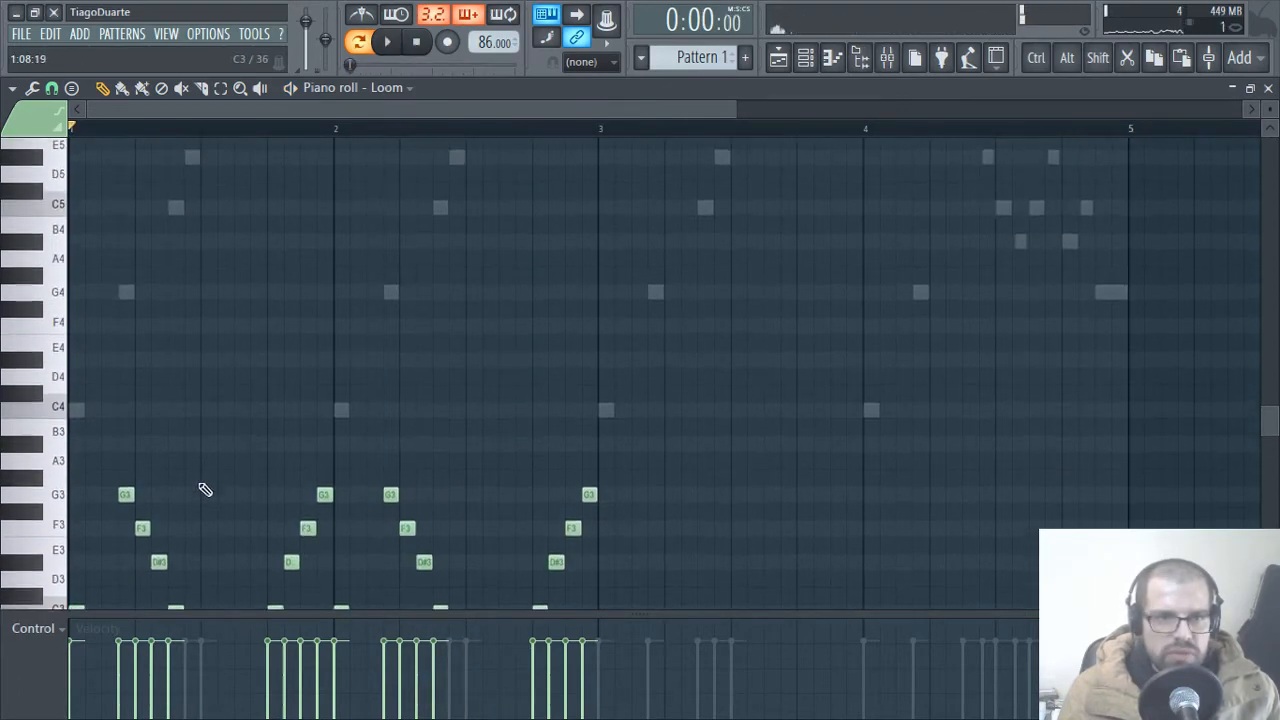
pyautogui.scroll(-4, 209, 387)
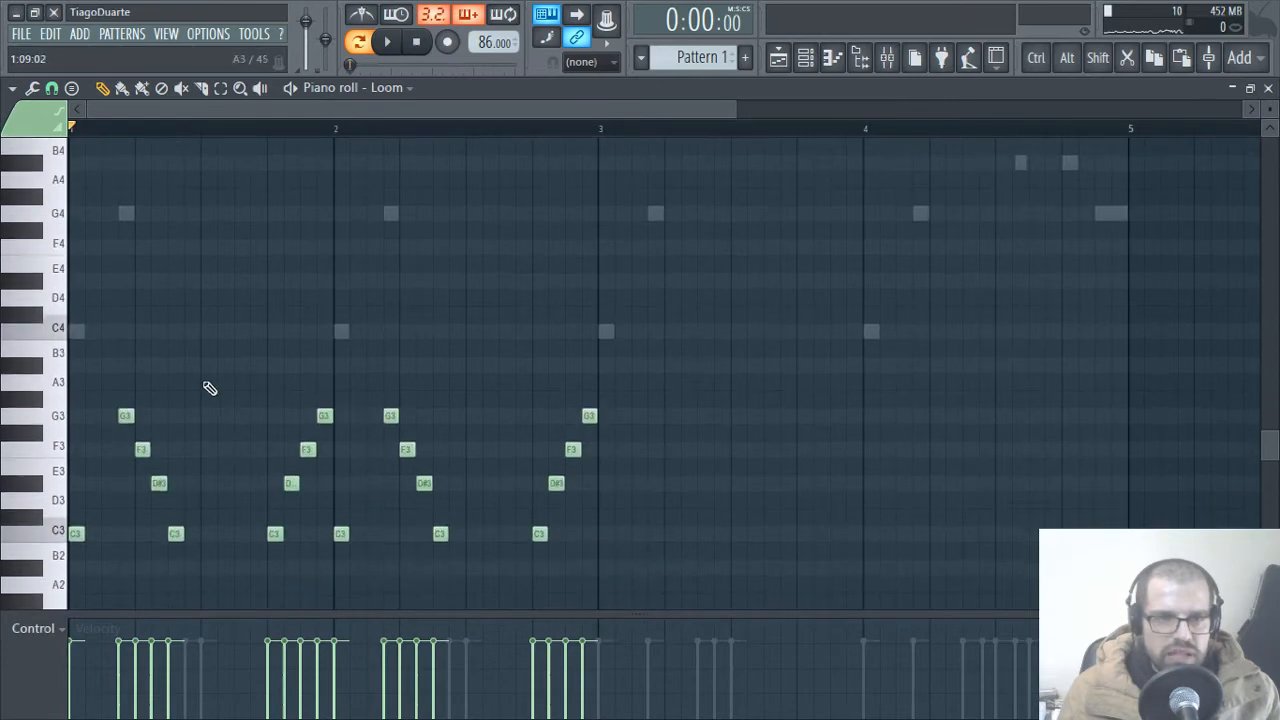
pyautogui.scroll(6, 231, 433)
pyautogui.press('space')
pyautogui.scroll(-7, 230, 434)
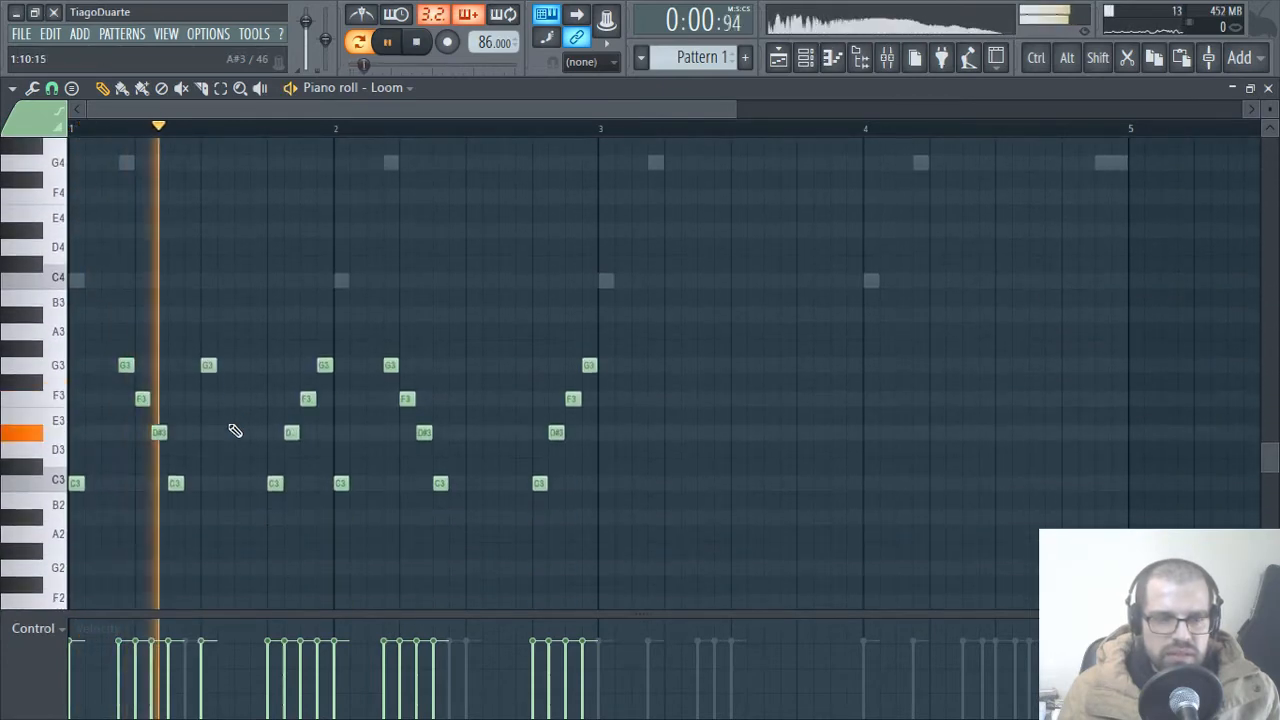
pyautogui.click(471, 367)
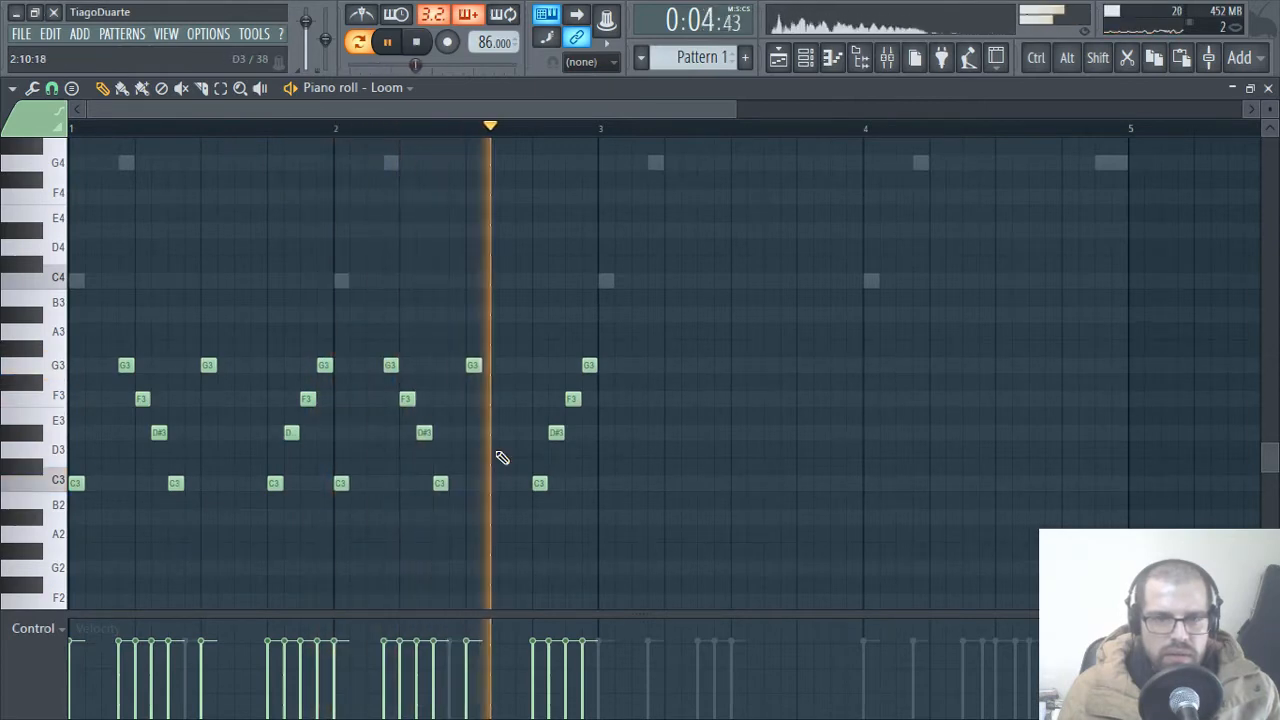
# - Duplicate the notes of bars 1 and 2 into bars 3 and 4, and stop playback
pyautogui.moveTo(660, 285); pyautogui.dragTo(606, 437)
pyautogui.press('space')
pyautogui.click(1014, 537)
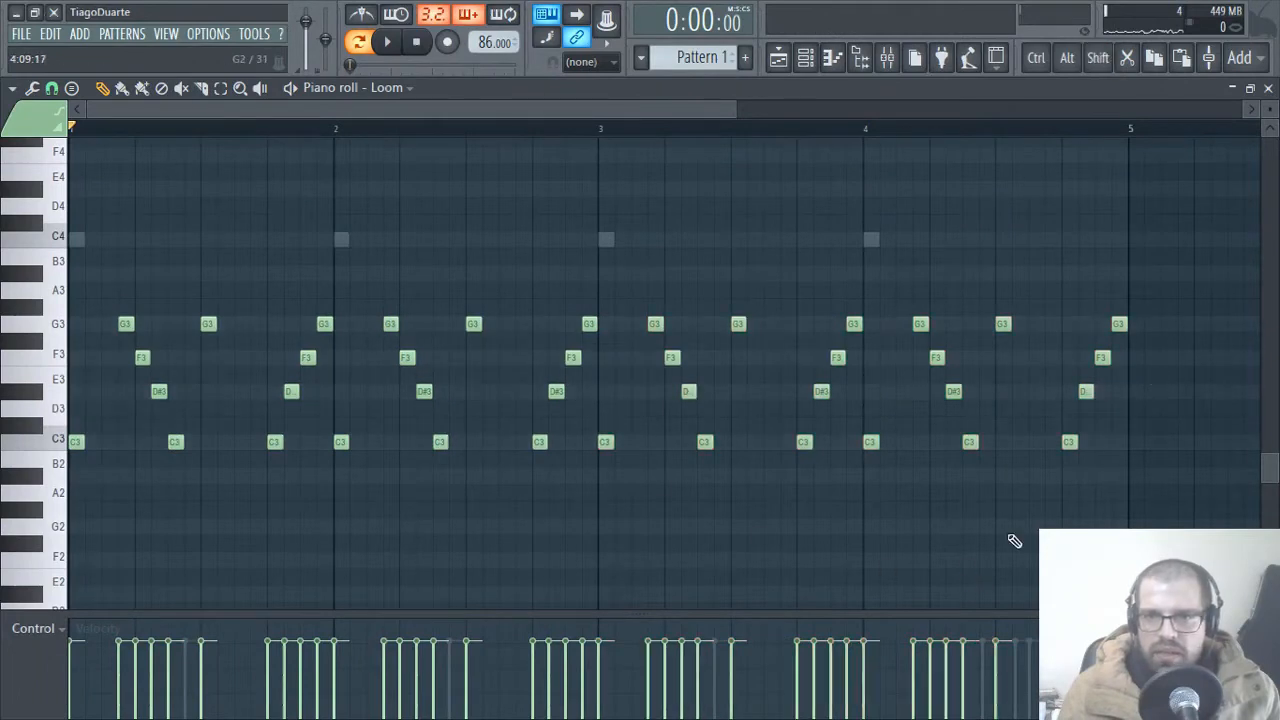
# - Transpose all the Loom notes up two octaves
pyautogui.scroll(3, 1033, 537)
pyautogui.scroll(2, 1033, 537)
pyautogui.hotkey('ctrl', 'Up')
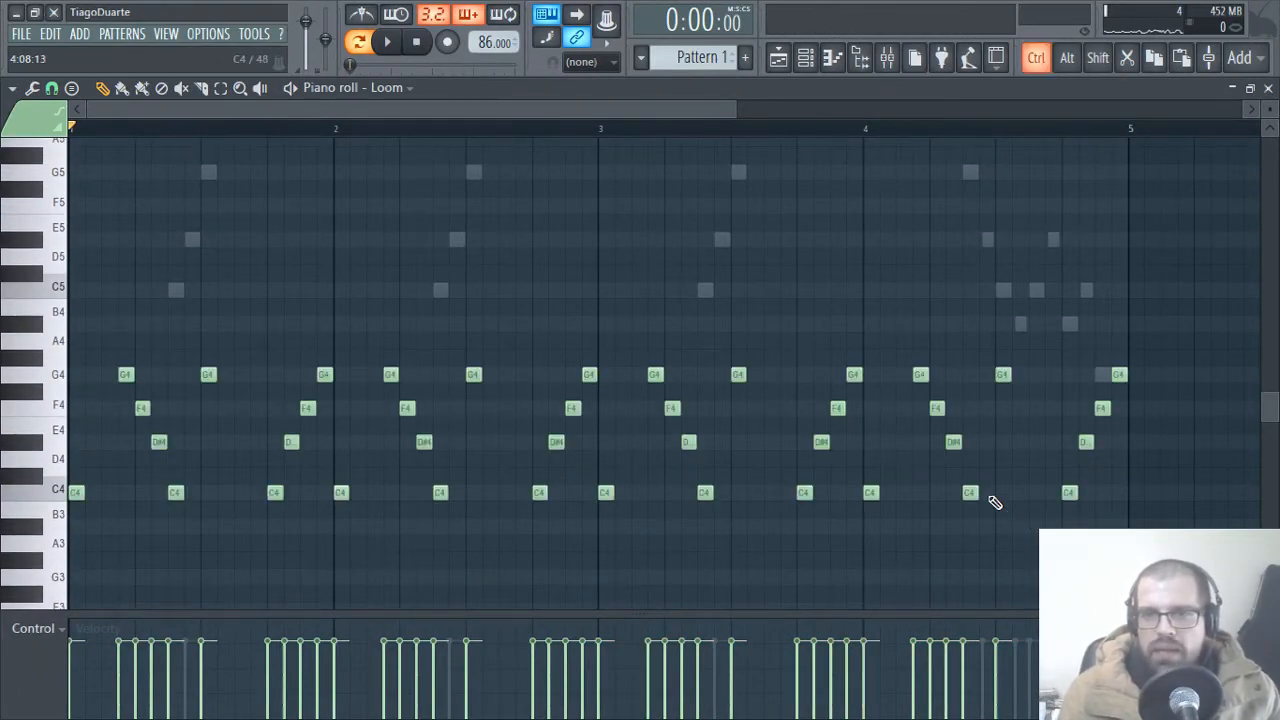
pyautogui.hotkey('ctrl', 'Up')
pyautogui.scroll(5, 1009, 427)
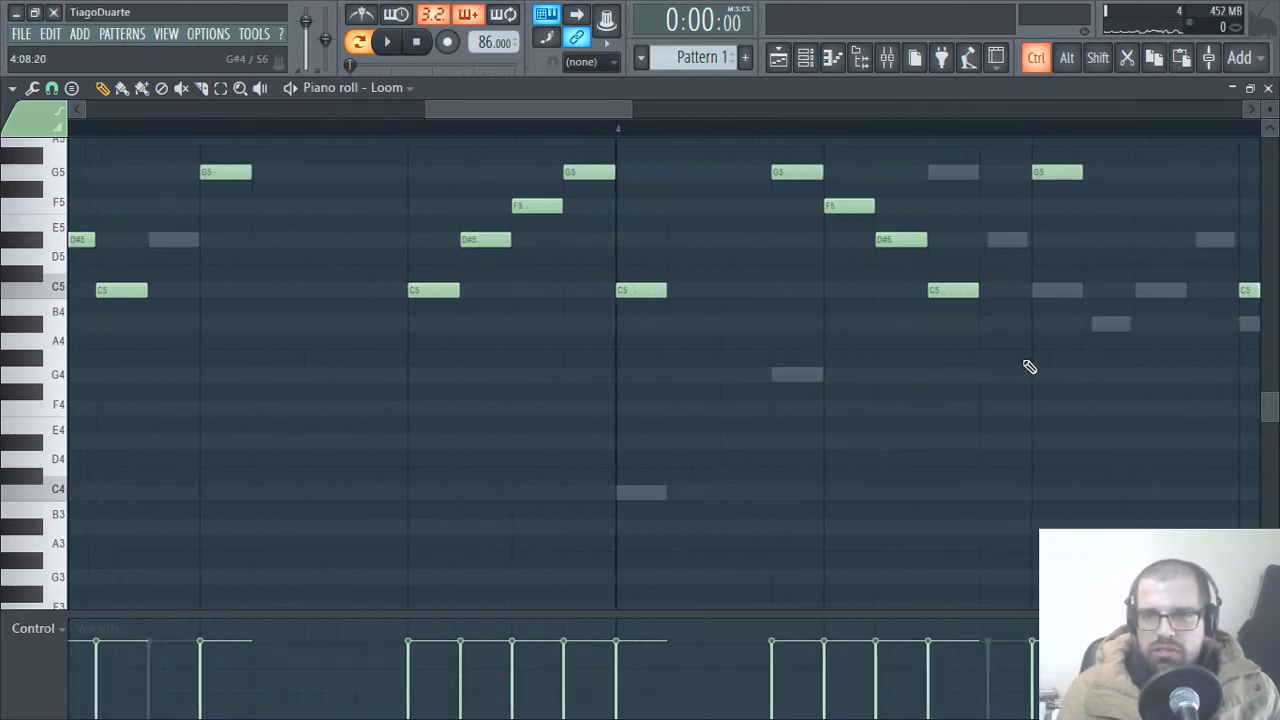
# - Rework bar 4 after its first note: G5 on step 7, C5 on steps 9 and 11, A#4 on step 13, G4 on step 15
pyautogui.scroll(2, 626, 409)
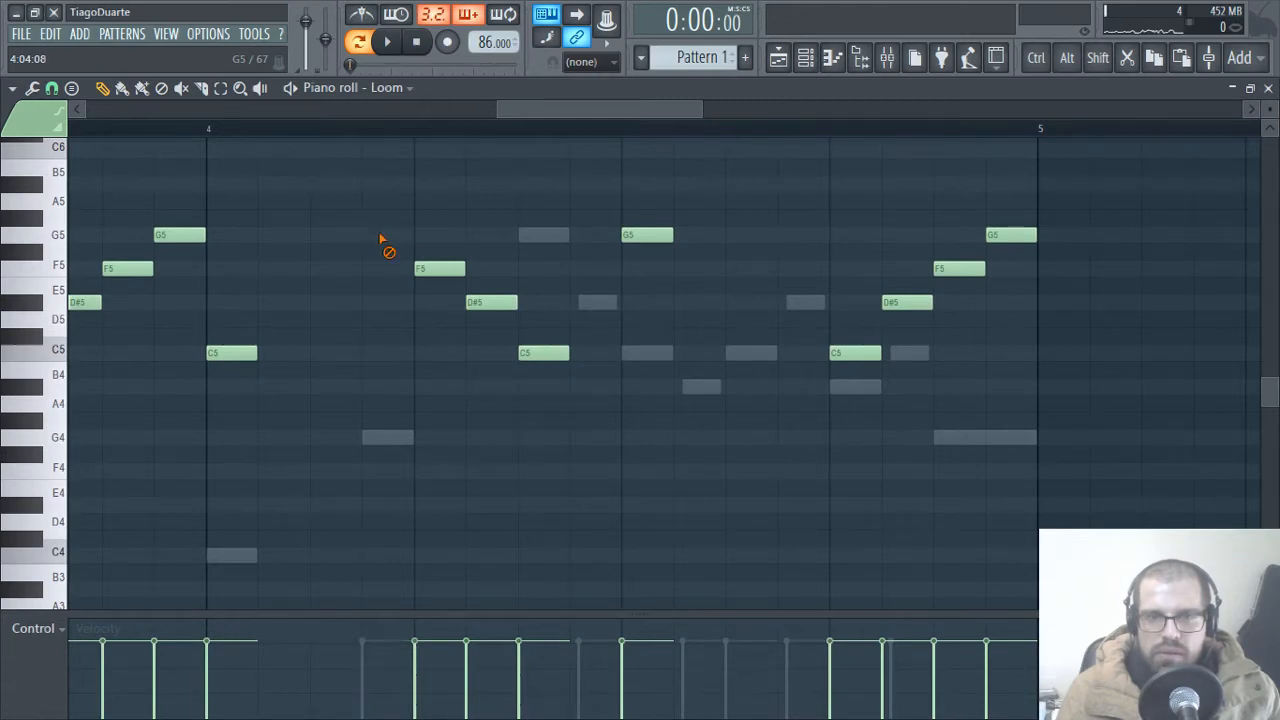
pyautogui.moveTo(540, 353); pyautogui.dragTo(534, 237)
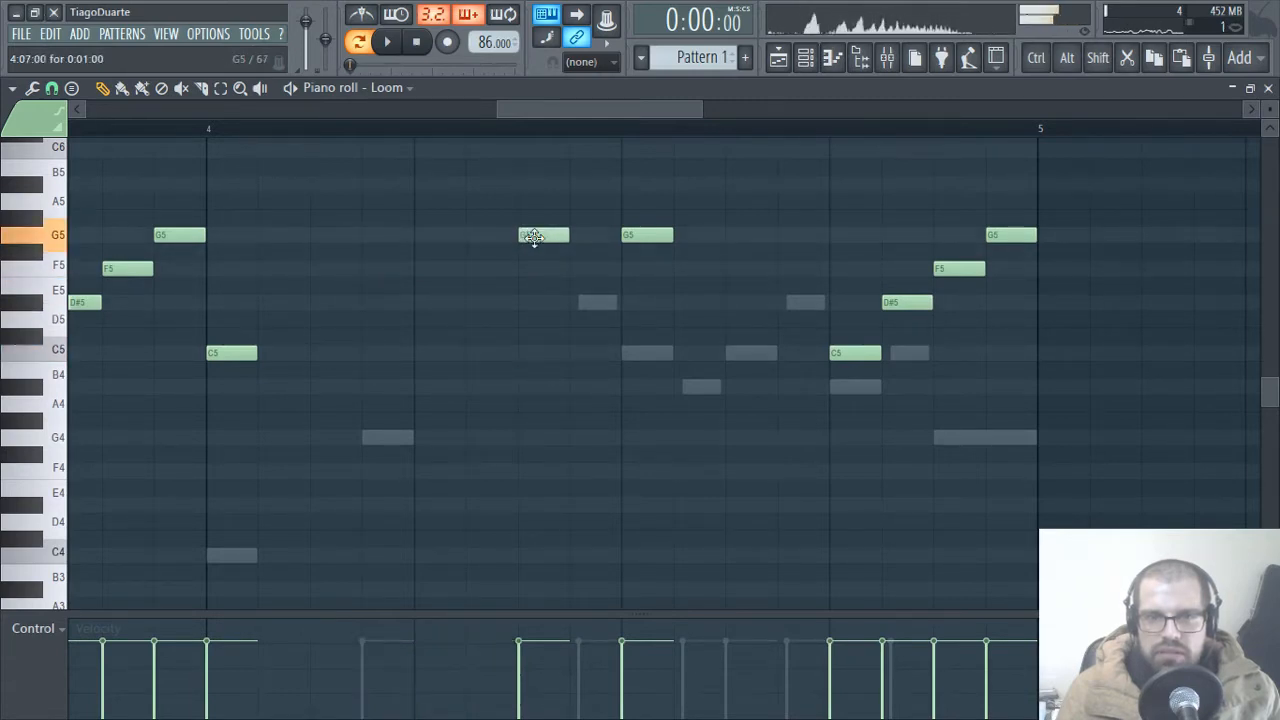
pyautogui.moveTo(646, 235); pyautogui.dragTo(650, 372)
pyautogui.moveTo(640, 370); pyautogui.dragTo(643, 343)
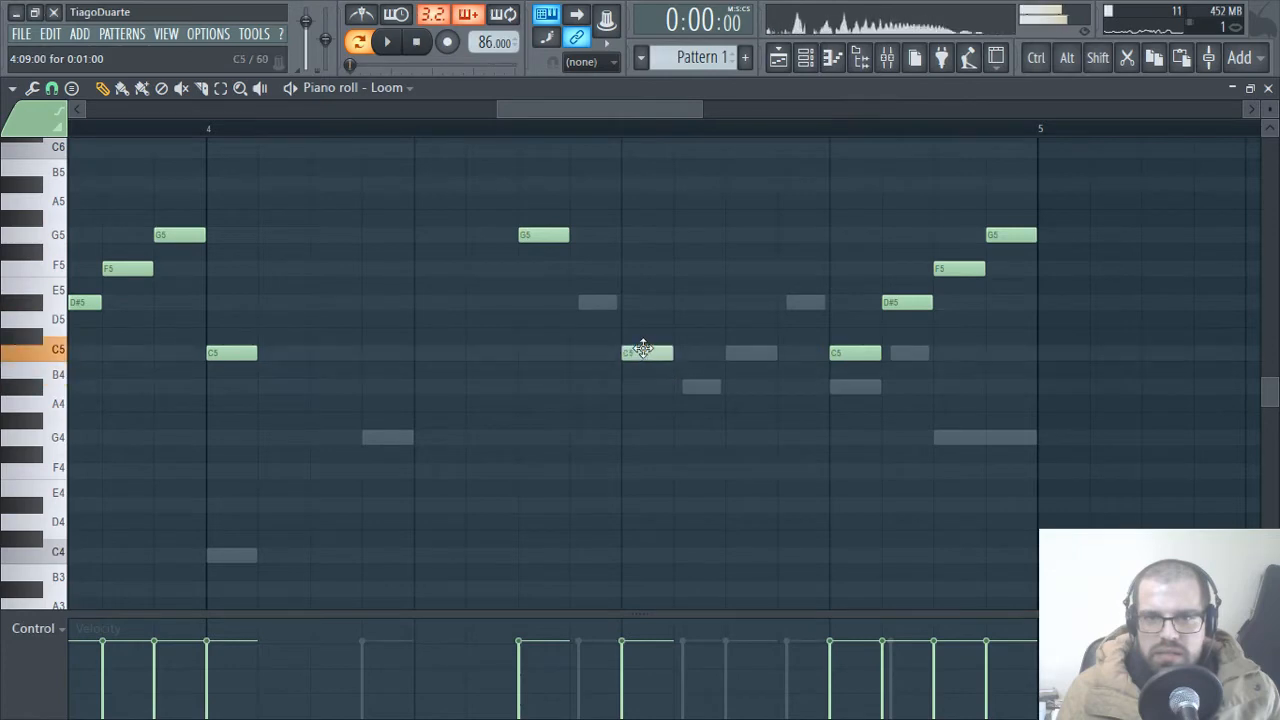
pyautogui.click(745, 352)
pyautogui.moveTo(849, 351); pyautogui.dragTo(853, 388)
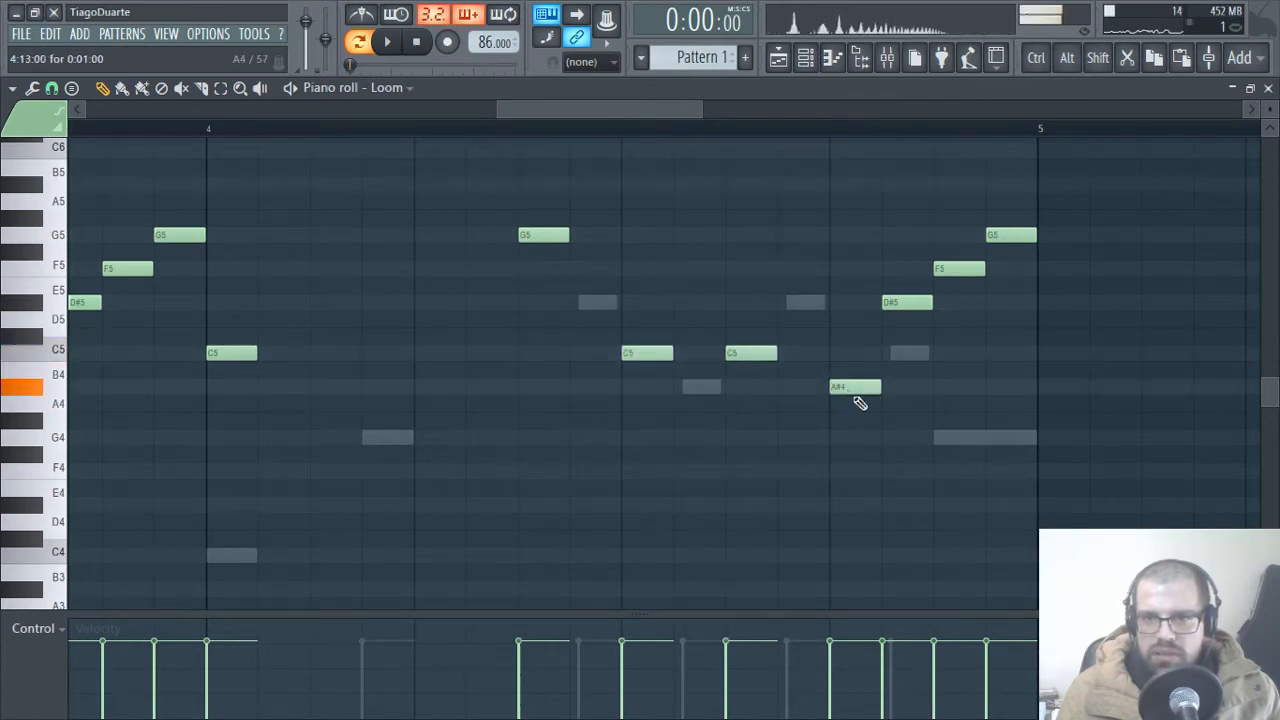
pyautogui.moveTo(934, 266); pyautogui.dragTo(951, 443)
pyautogui.rightClick(1005, 234)
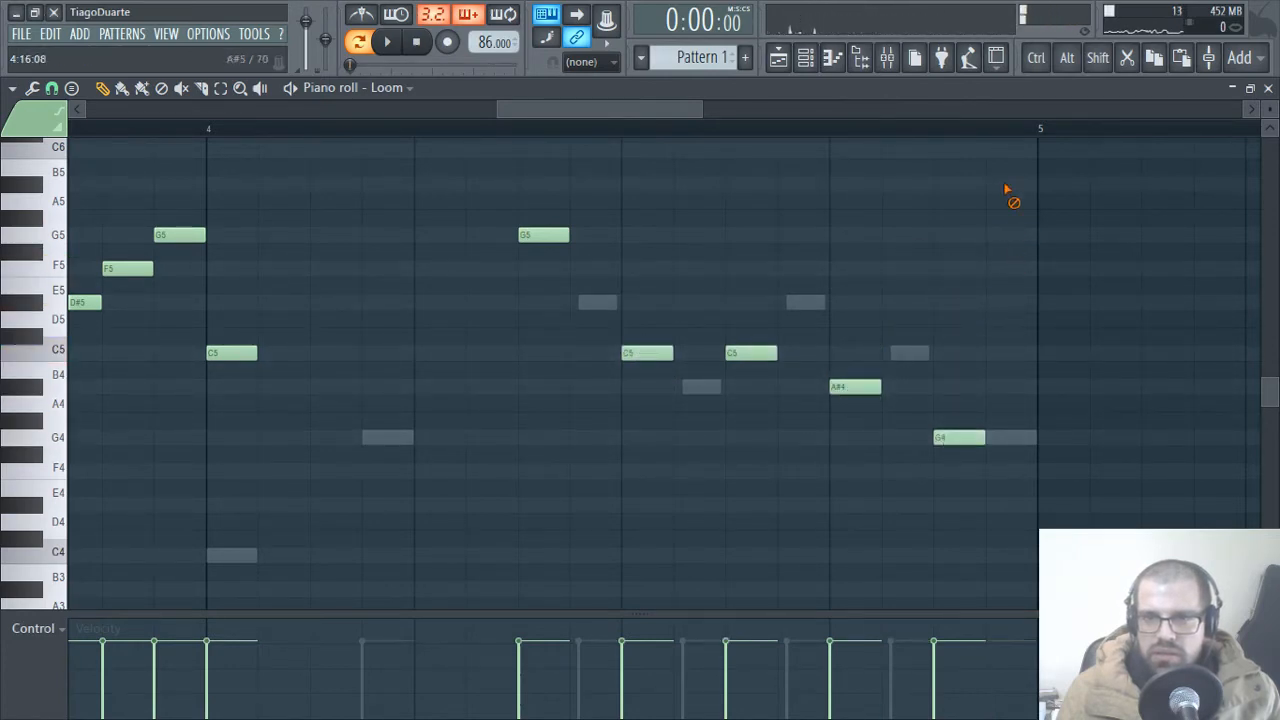
# - Lengthen bar 4's last five notes, from the G5 to the G4, to two steps each
pyautogui.moveTo(1098, 512); pyautogui.dragTo(1026, 474)
pyautogui.doubleClick(577, 235)
pyautogui.click(758, 241)
pyautogui.rightClick(592, 236)
pyautogui.moveTo(978, 438); pyautogui.dragTo(1029, 437)
pyautogui.click(886, 517)
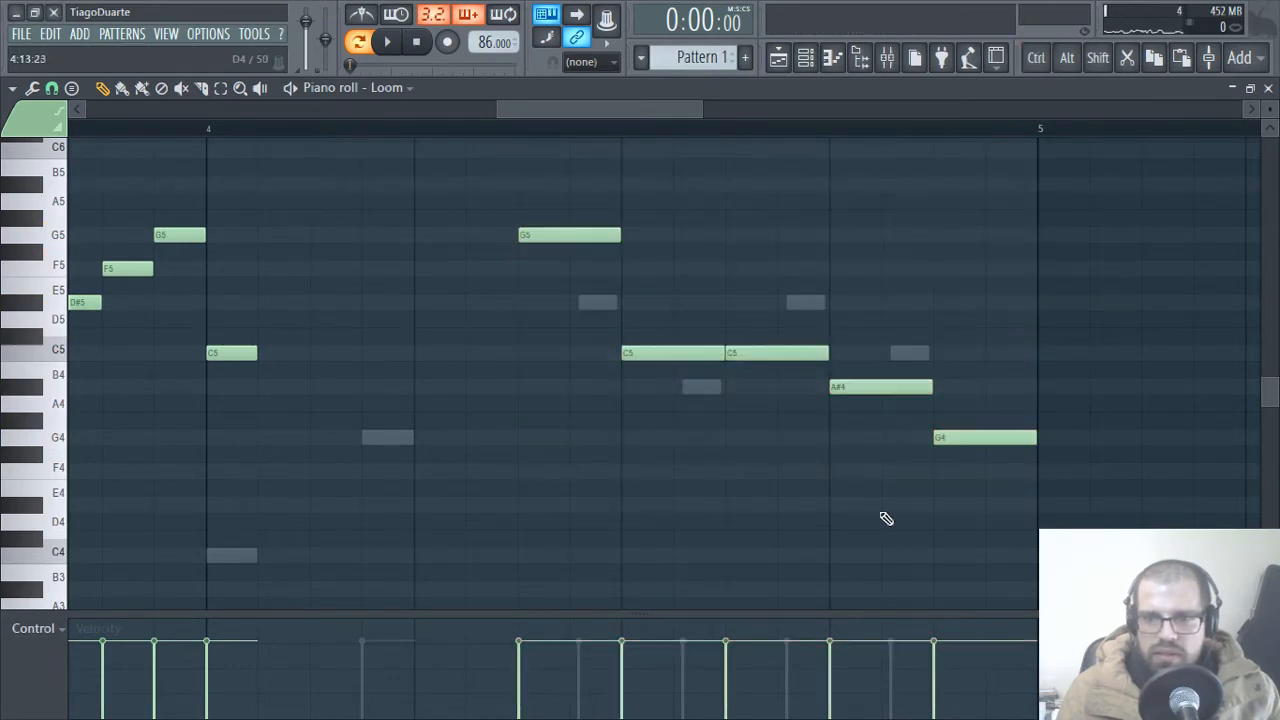
# - Transpose all the Loom notes down two octaves
pyautogui.scroll(-5, 694, 443)
pyautogui.scroll(-2, 660, 427)
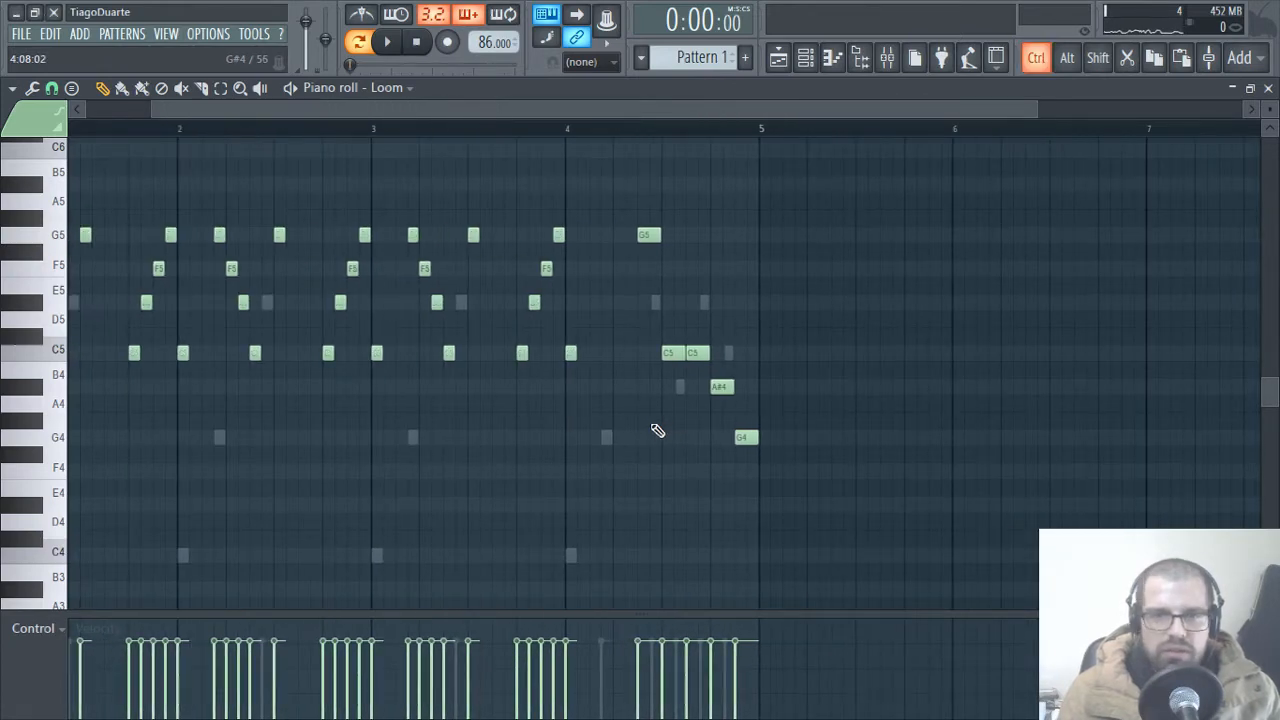
pyautogui.hotkey('ctrl', 'Down')
pyautogui.hotkey('ctrl', 'Down')
pyautogui.moveTo(278, 387); pyautogui.dragTo(988, 107)
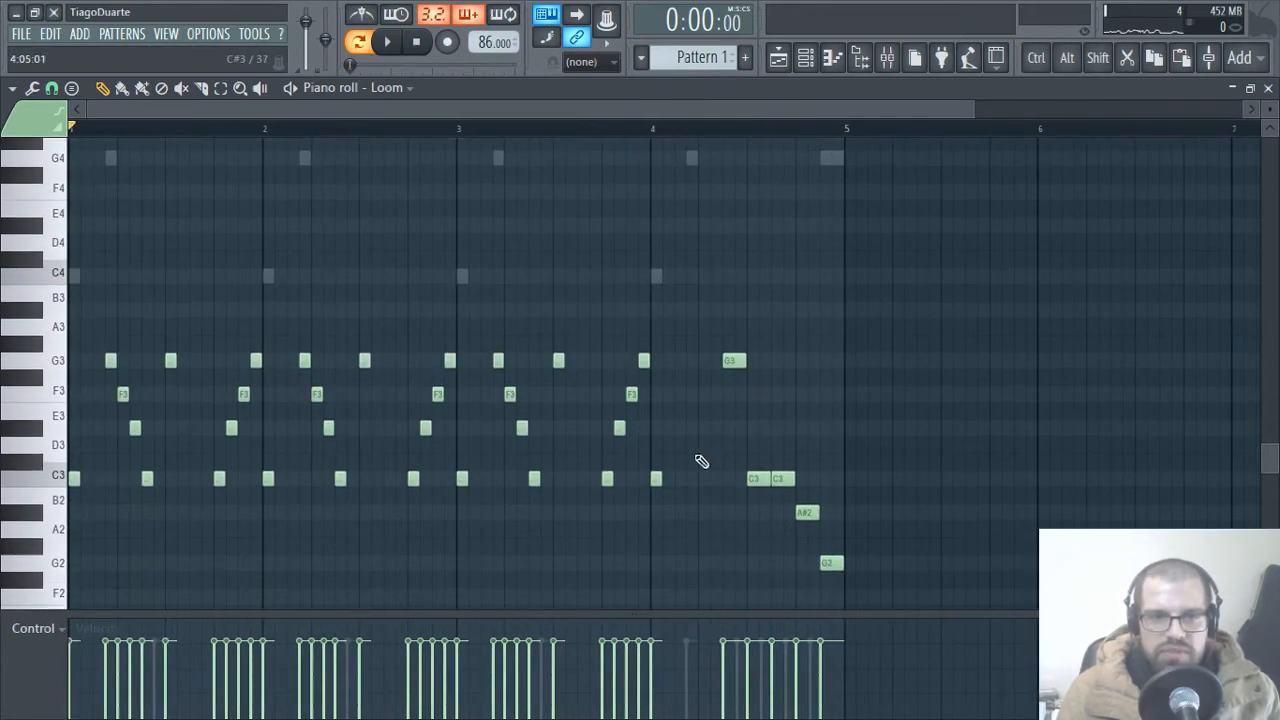
# - Play the pattern, close the piano roll and route the Loom #3 channel to mixer Insert 3
pyautogui.press('space')
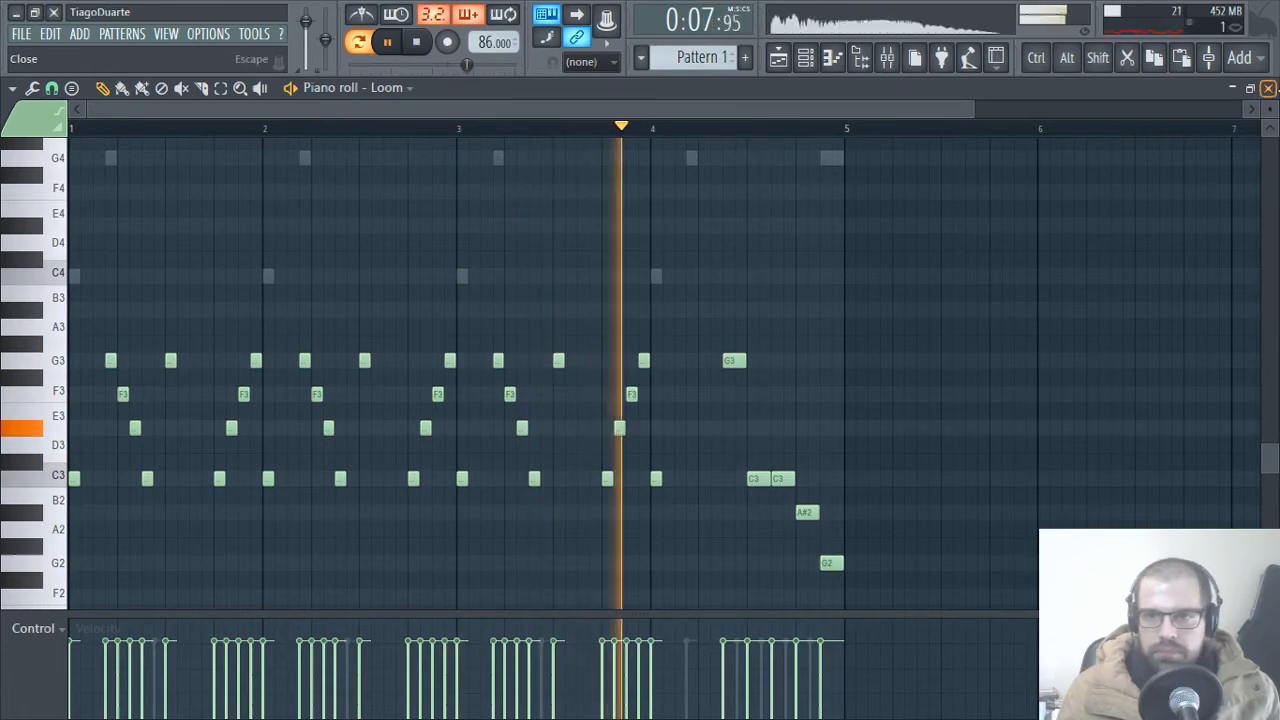
pyautogui.click(1268, 88)
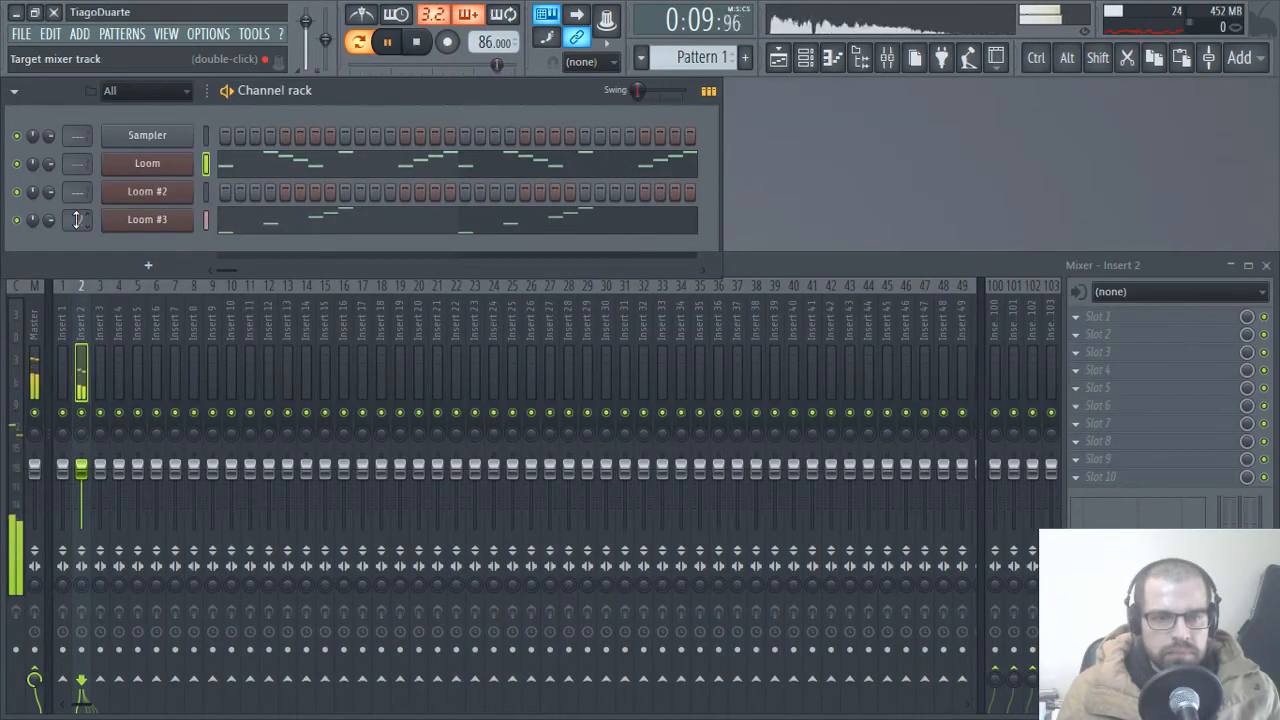
pyautogui.moveTo(77, 220); pyautogui.dragTo(77, 214)
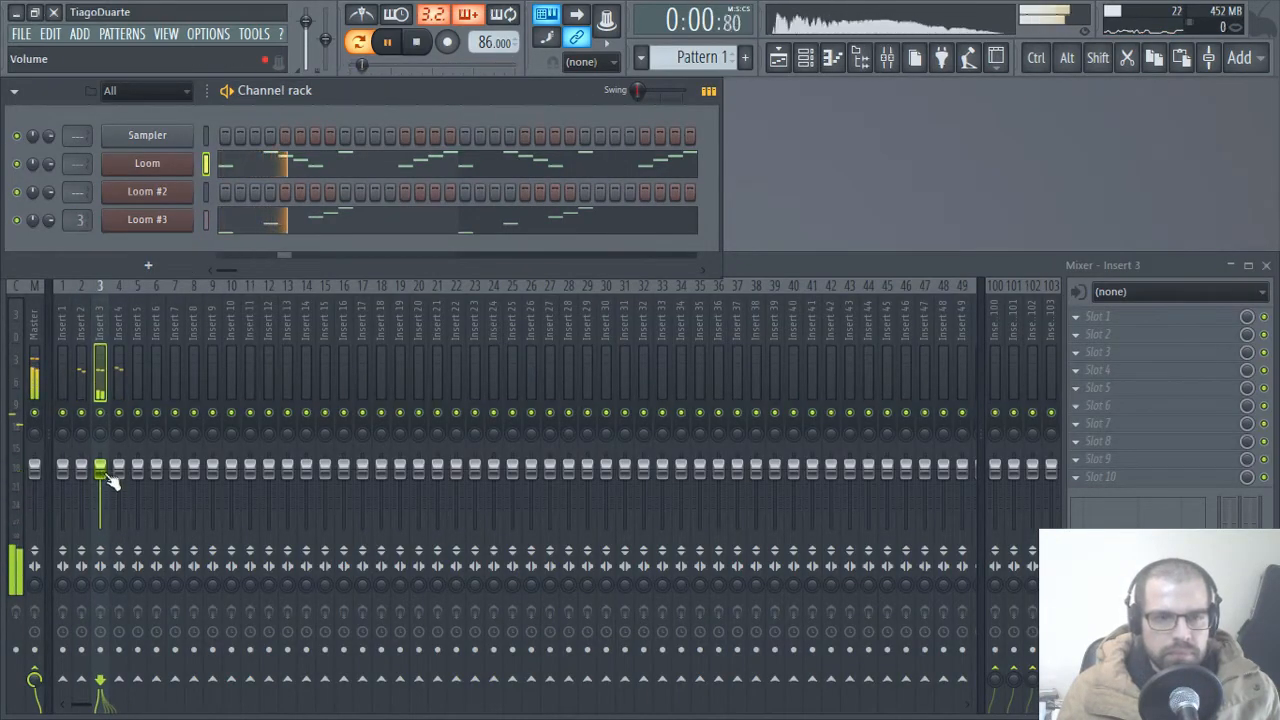
# - Try lowering the volume of mixer Insert 3 to about 65%, and reset its fader
pyautogui.moveTo(110, 477); pyautogui.dragTo(110, 497)
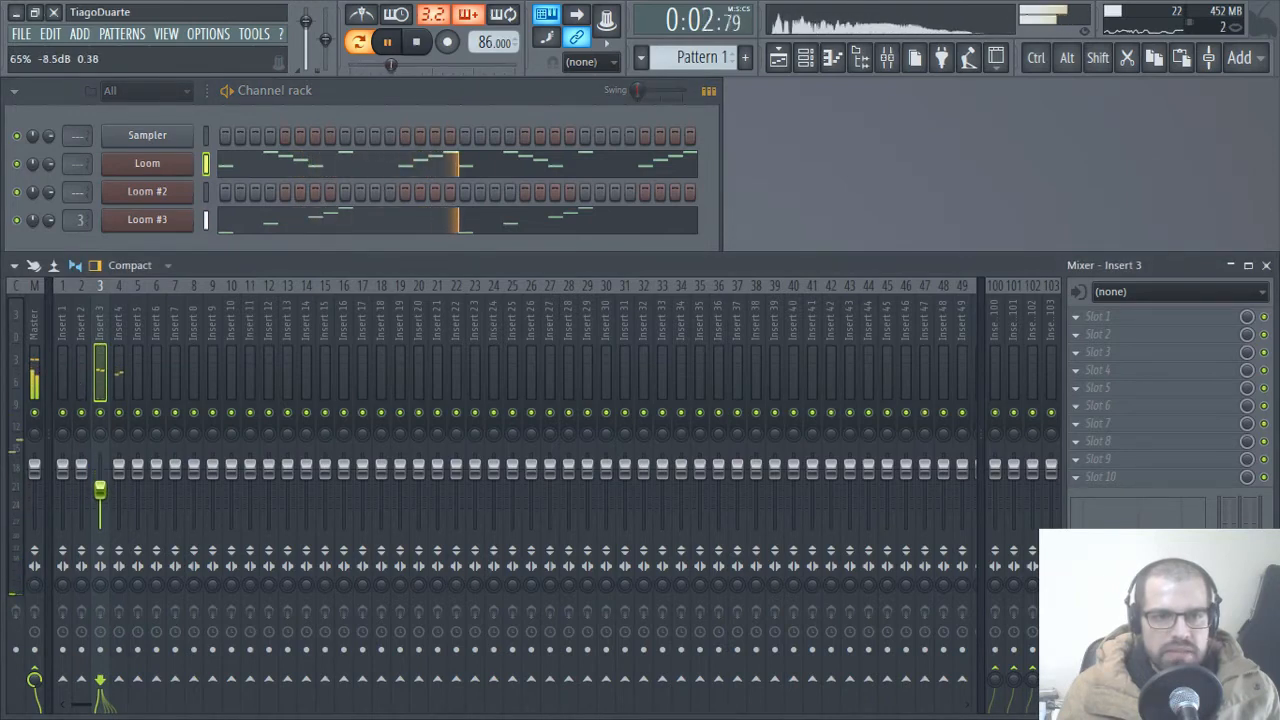
pyautogui.rightClick(104, 474)
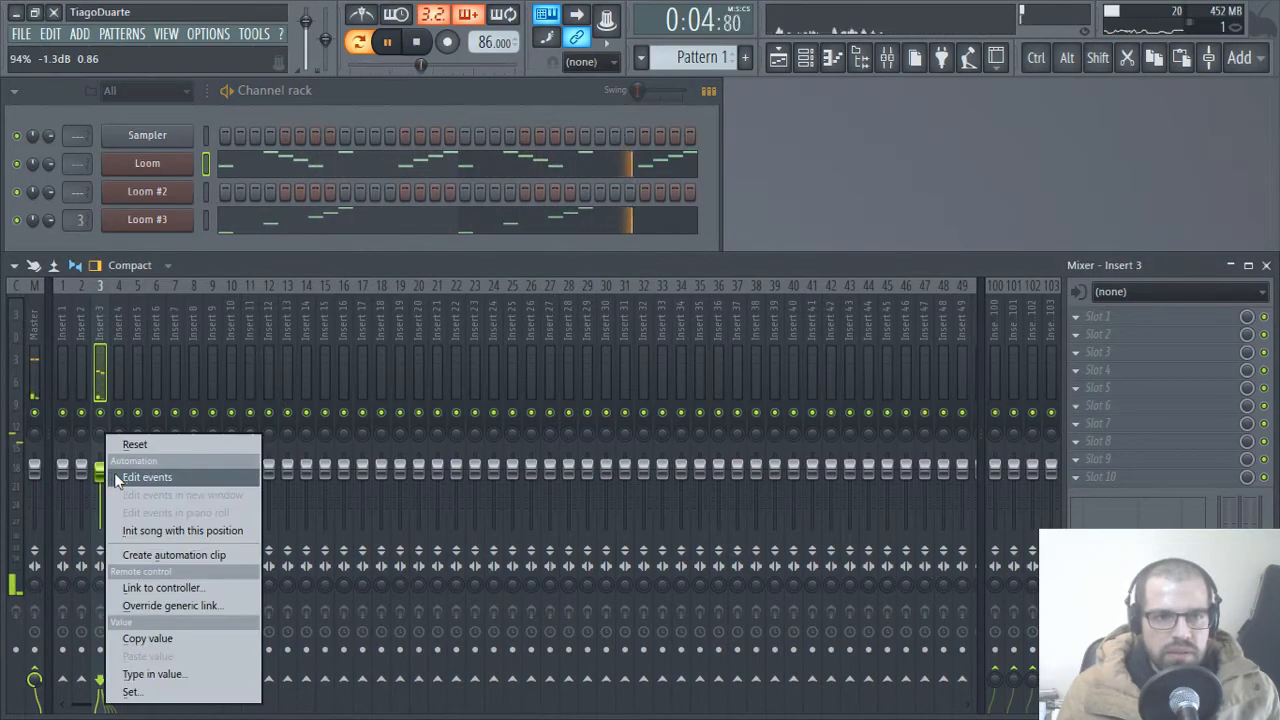
pyautogui.click(141, 443)
# - Route the first Loom channel to mixer Insert 2 and lower that insert's volume to about 65%
pyautogui.moveTo(83, 165); pyautogui.dragTo(83, 160)
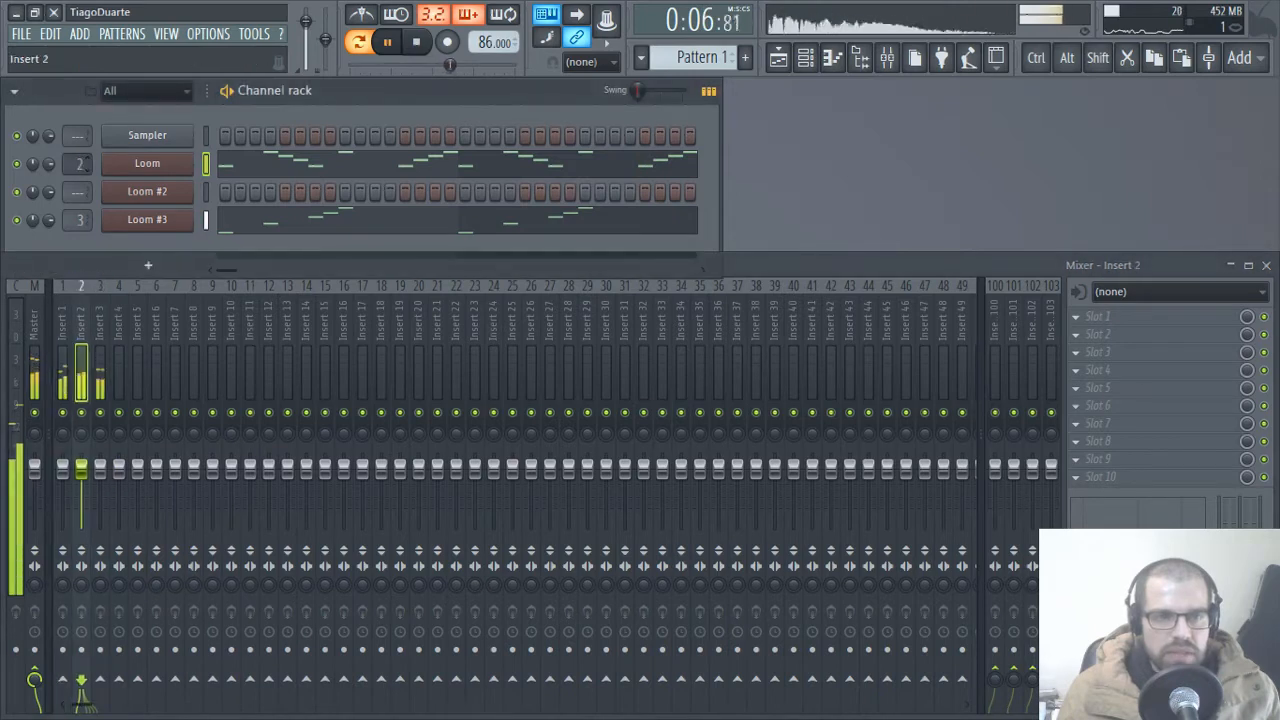
pyautogui.moveTo(88, 486); pyautogui.dragTo(88, 497)
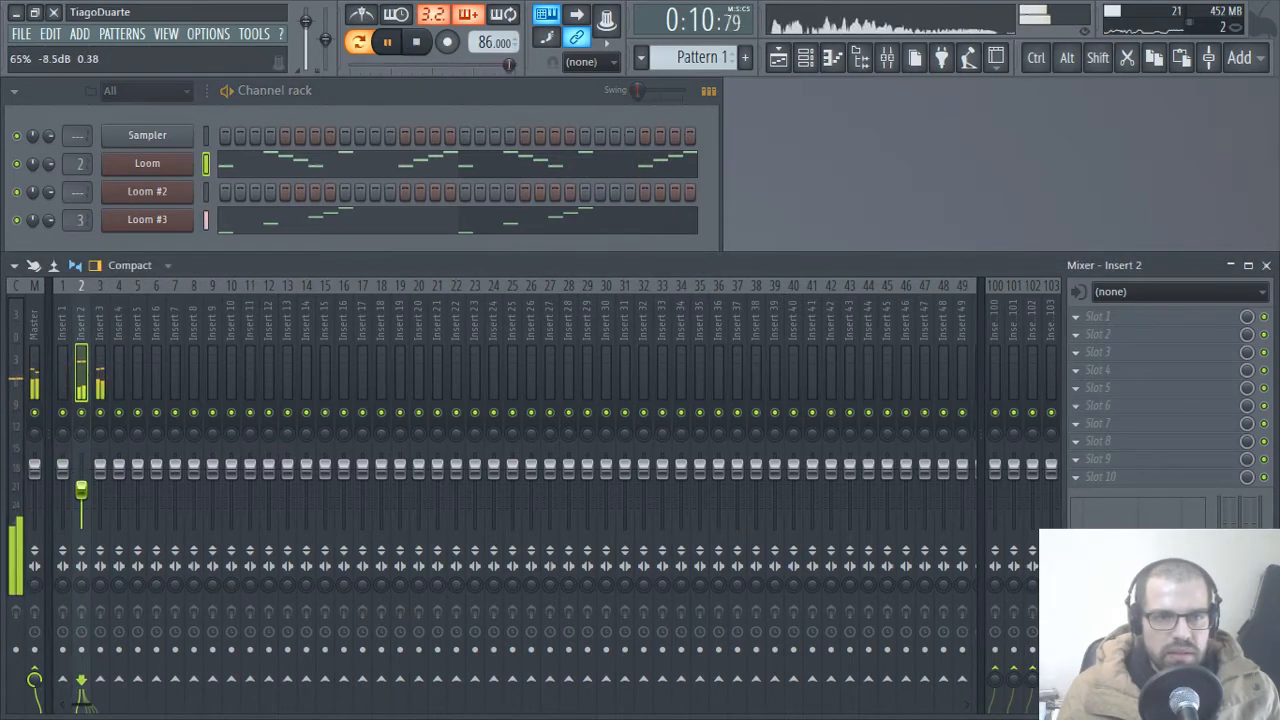
# - Open the piano roll of the Loom #2 channel and audition its C3 and C4 keys during playback
pyautogui.click(207, 192)
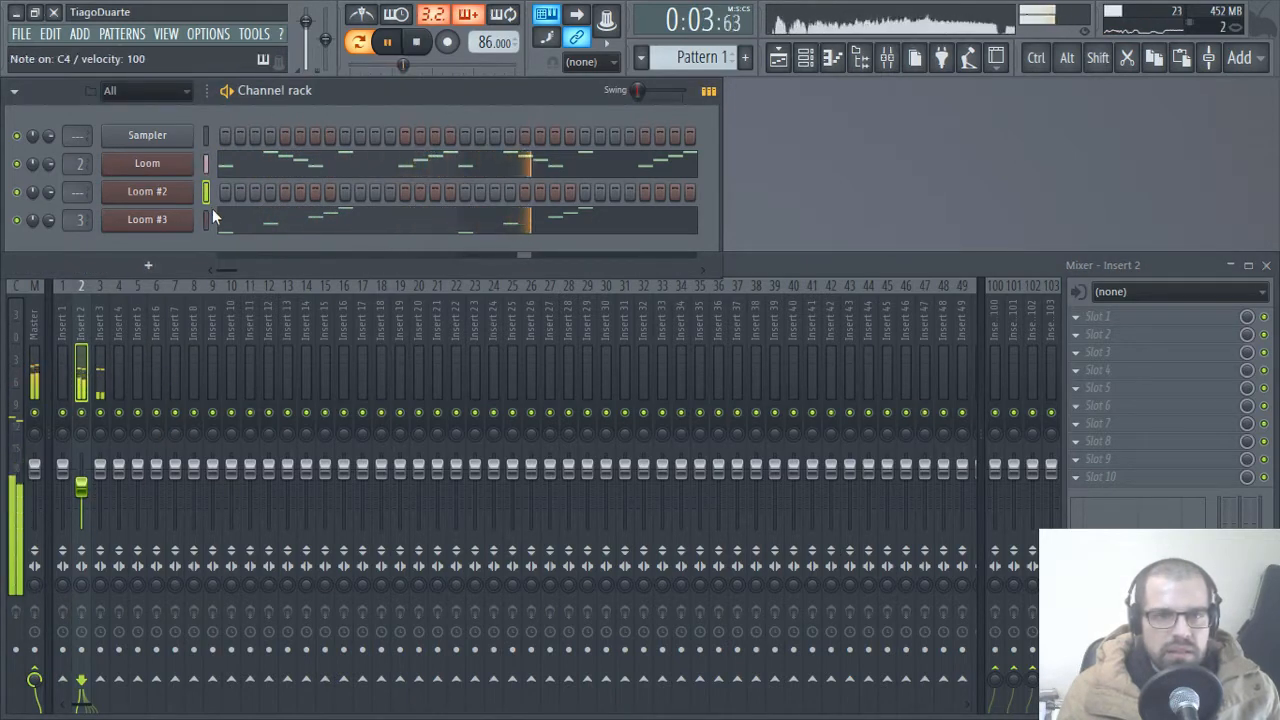
pyautogui.rightClick(195, 183)
pyautogui.click(215, 190)
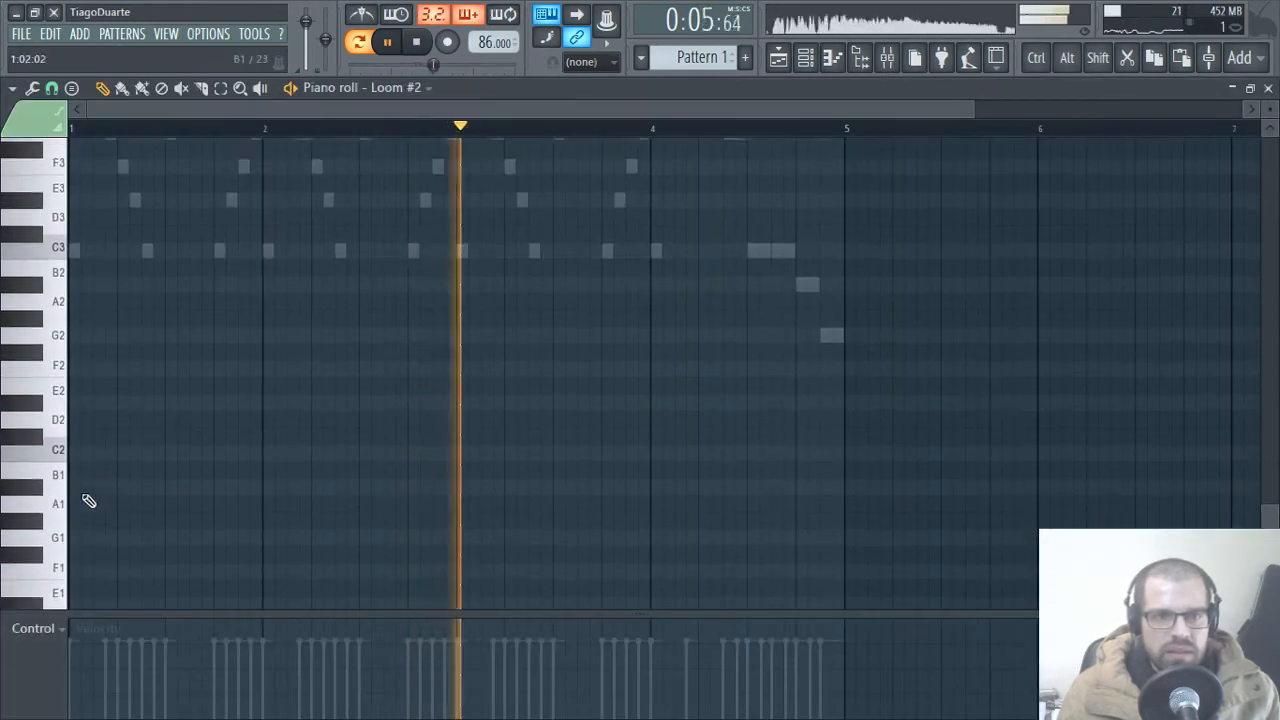
pyautogui.scroll(-4, 72, 480)
pyautogui.scroll(10, 70, 462)
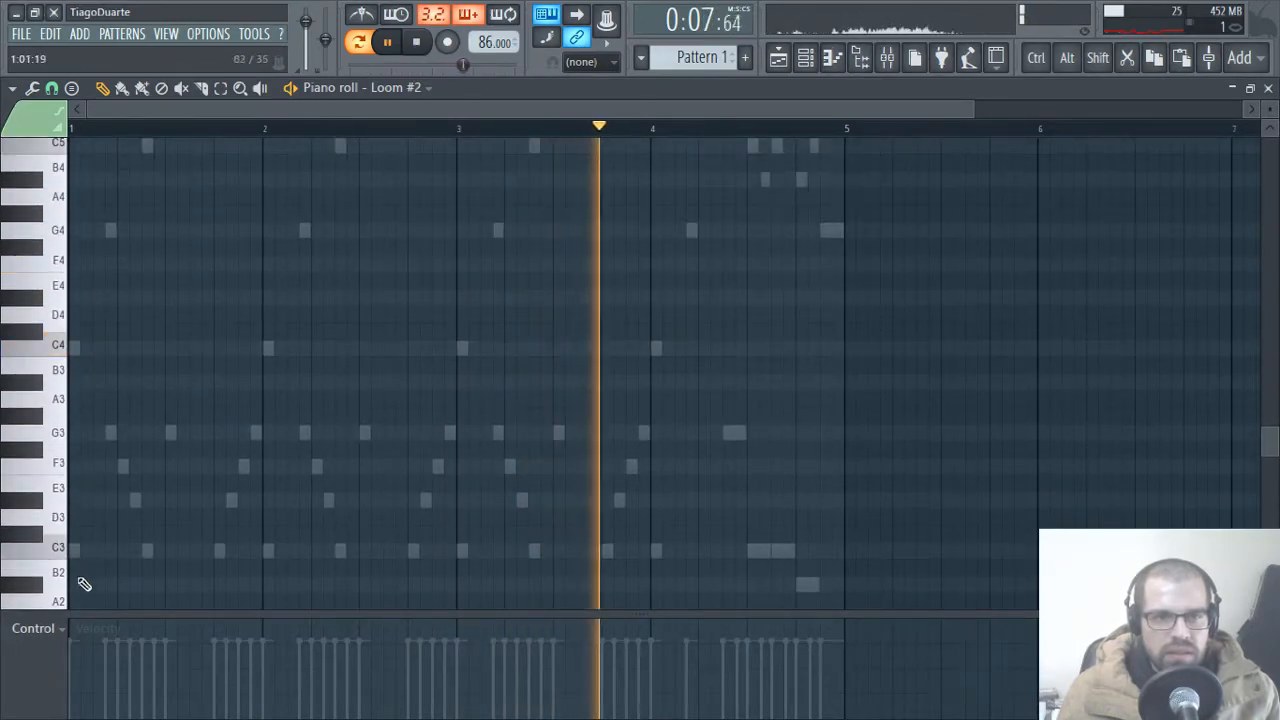
pyautogui.click(62, 551)
pyautogui.click(63, 349)
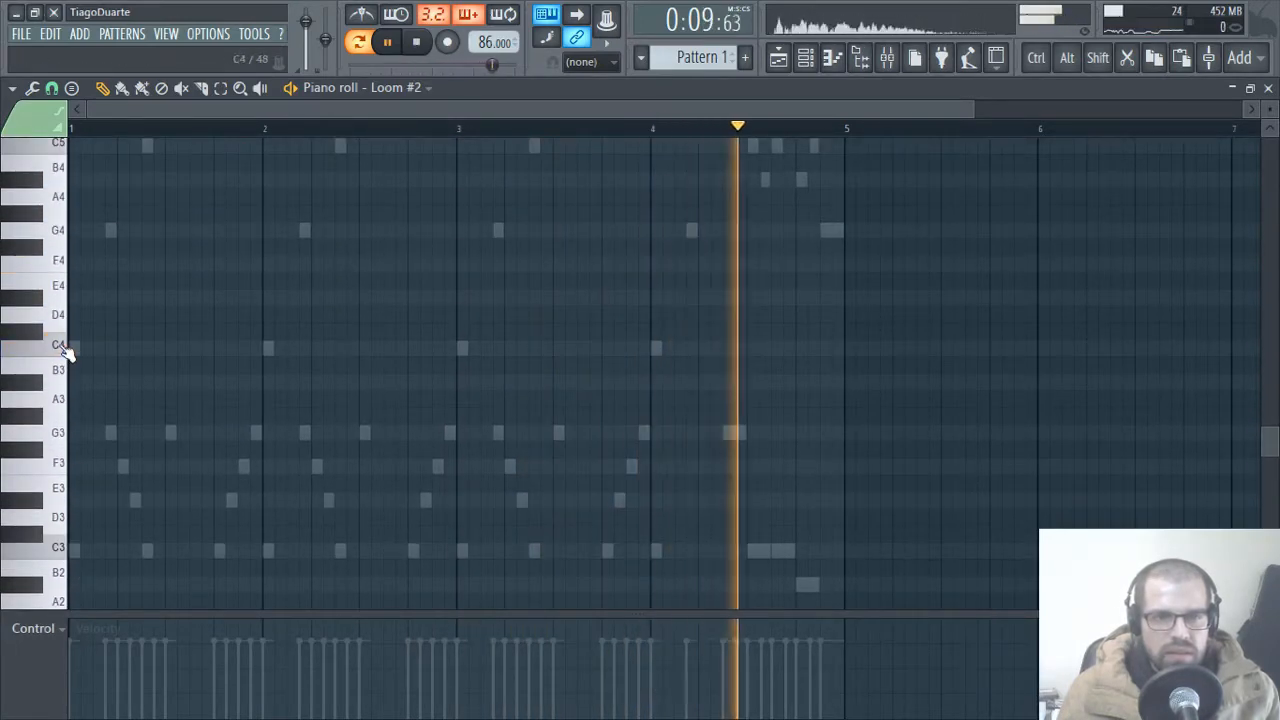
pyautogui.click(63, 349)
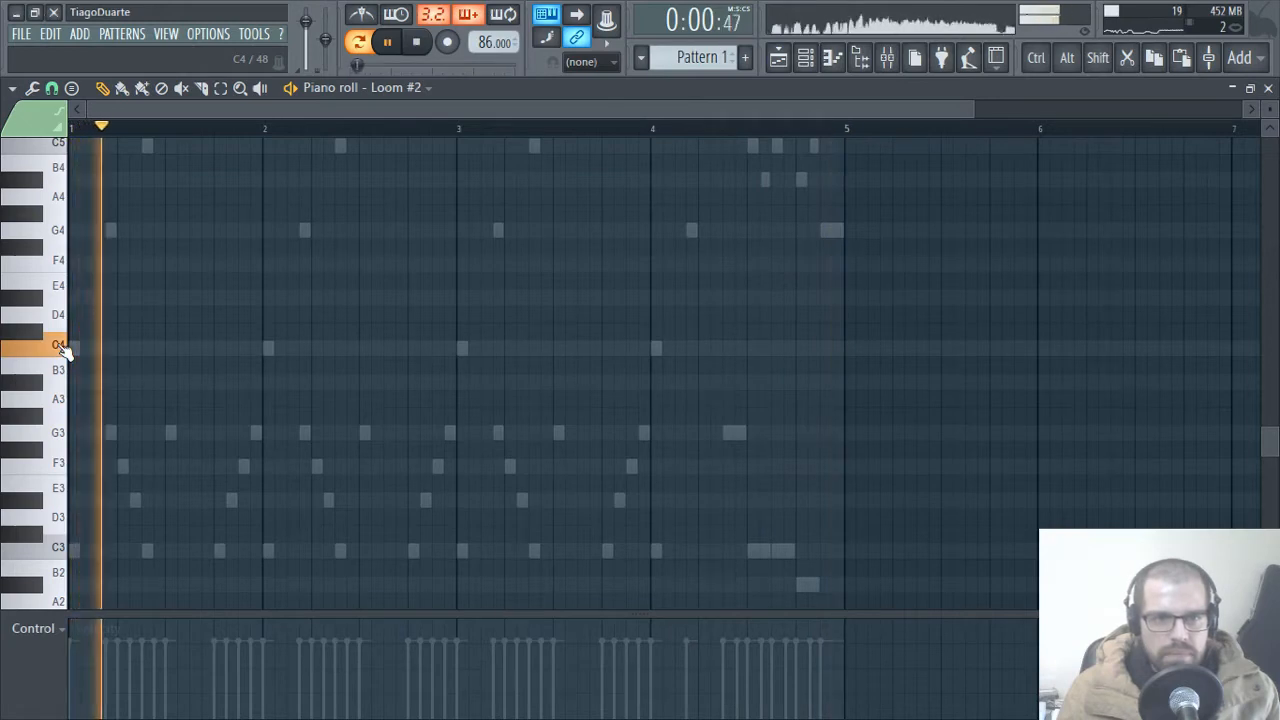
# - Place a one-beat C4 note for Loom #2 at the start of each of the four bars and close the piano roll
pyautogui.click(80, 347)
pyautogui.press('space')
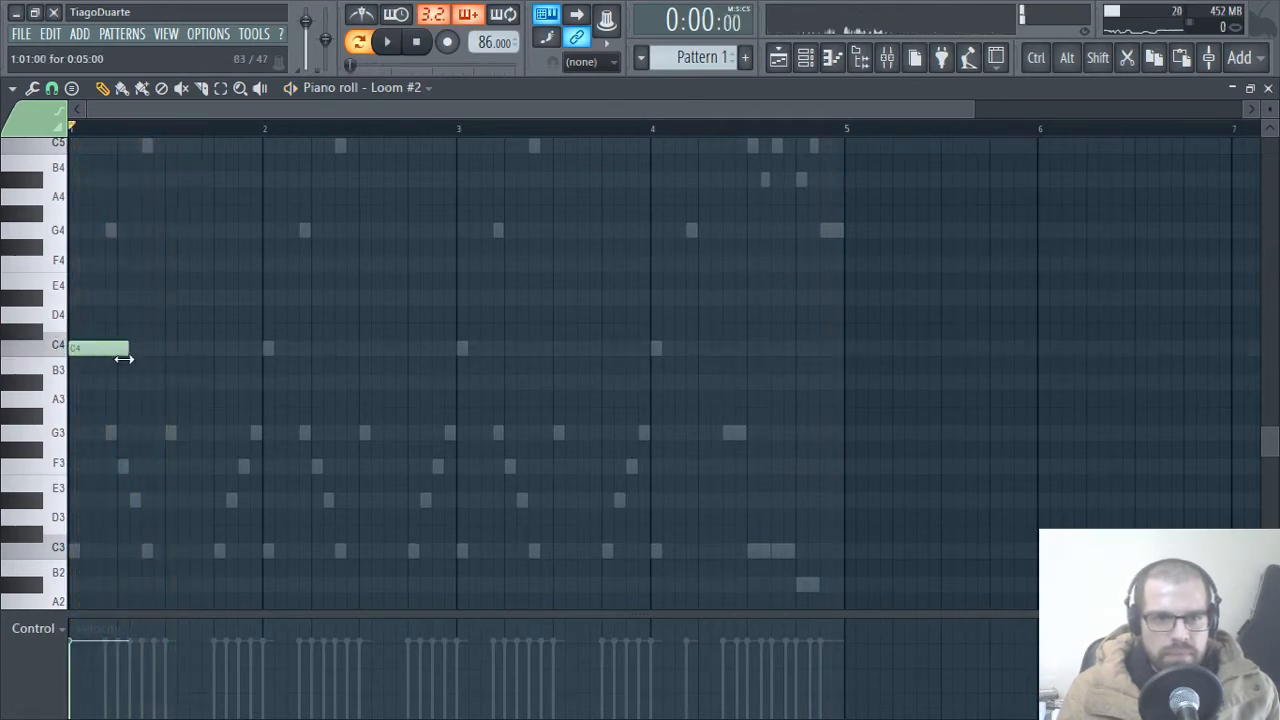
pyautogui.click(265, 346)
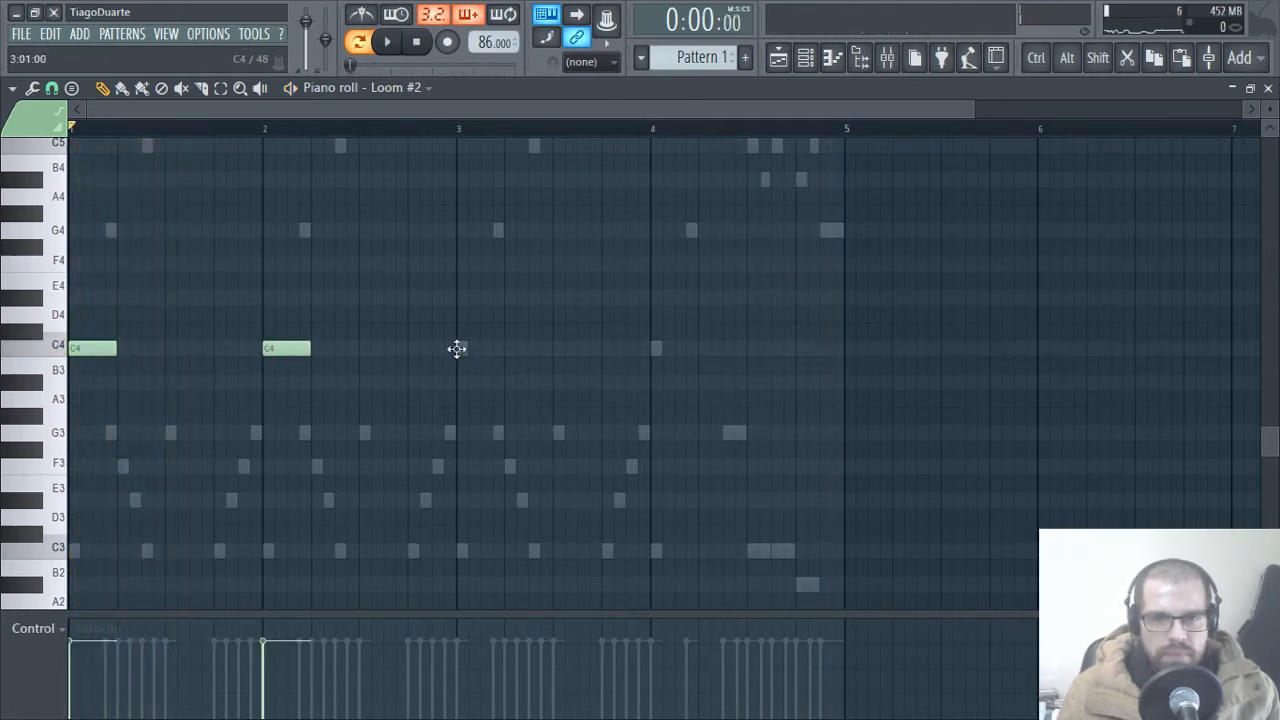
pyautogui.click(652, 348)
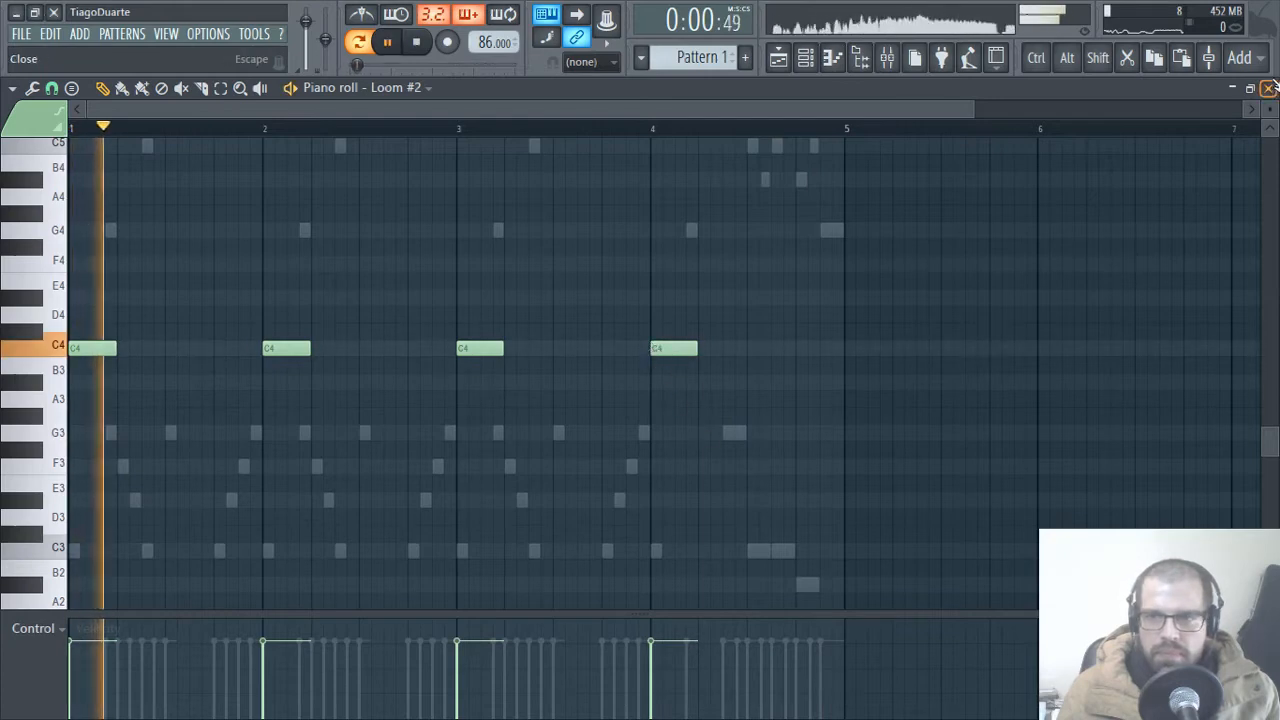
pyautogui.click(1268, 88)
pyautogui.press('space')
# - Load the Motor Wobble-RD preset in Loom #2, play the pattern and close the synth window
pyautogui.click(150, 192)
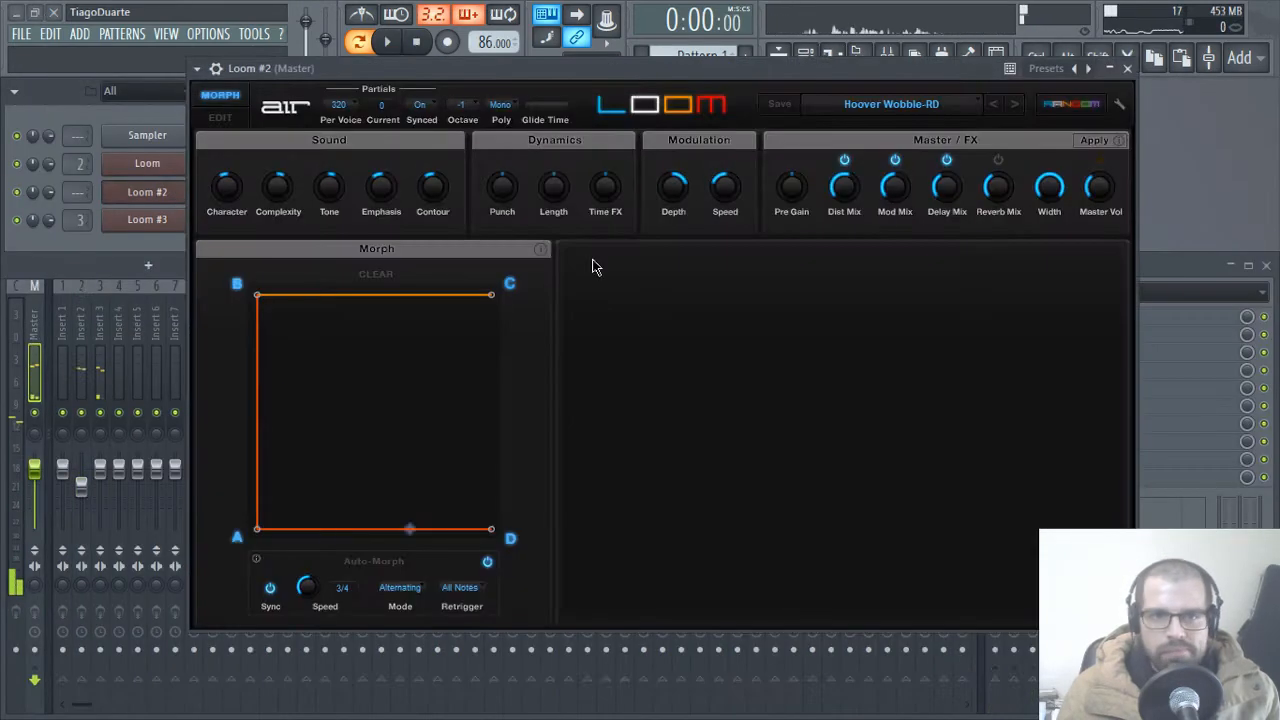
pyautogui.click(1016, 108)
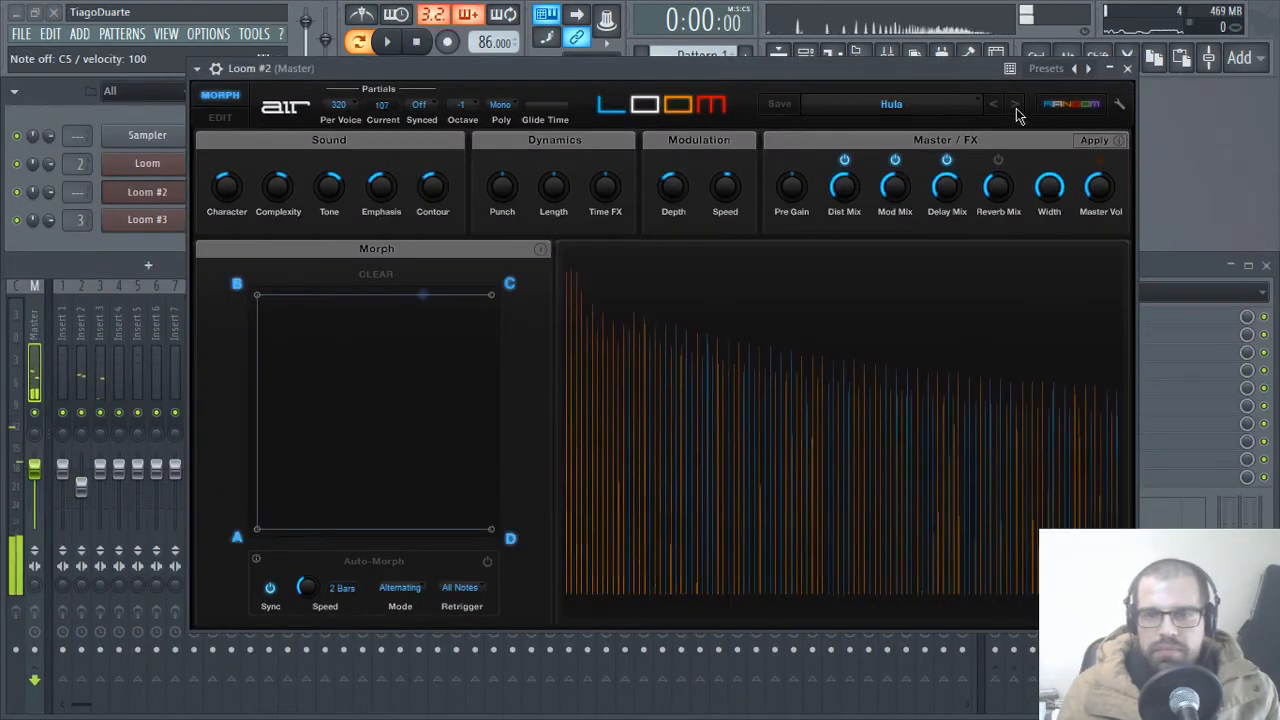
pyautogui.click(1015, 110)
pyautogui.press('space')
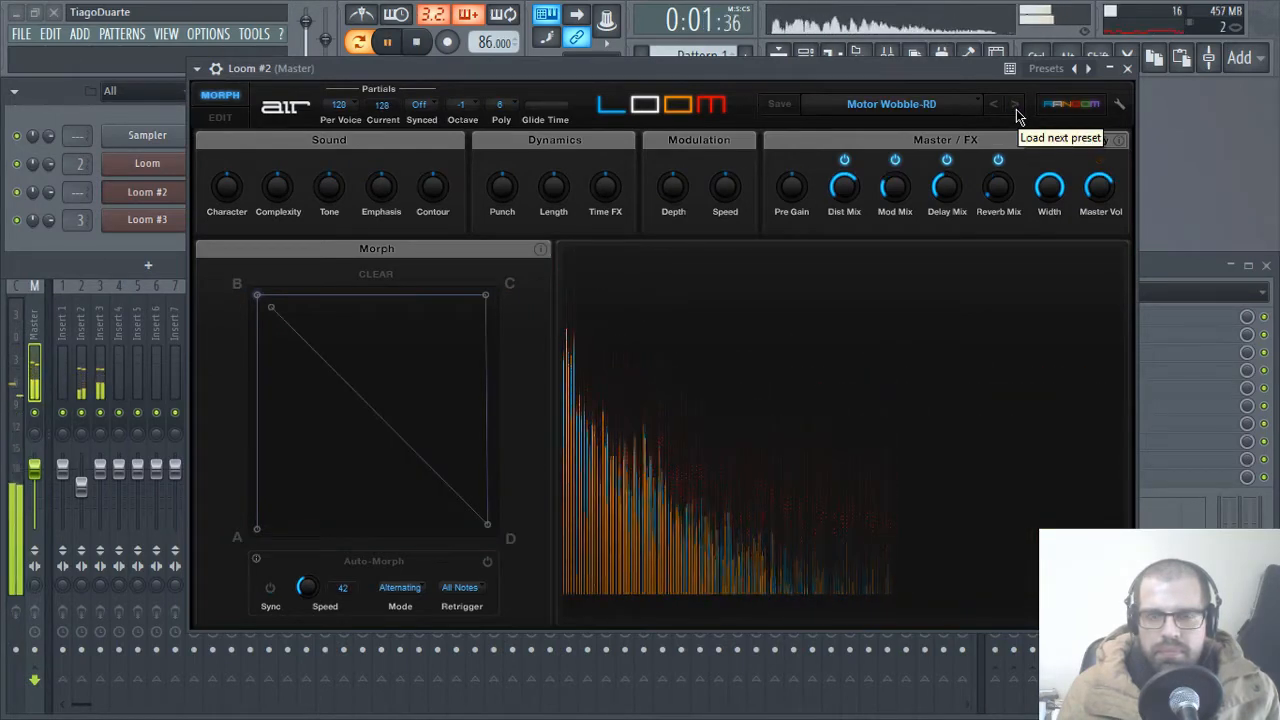
pyautogui.click(1127, 68)
# - Route Loom #2 to mixer Insert 4, lower that insert's volume, and pan Insert 4 about 28% left and Insert 3 right
pyautogui.scroll(4, 80, 191)
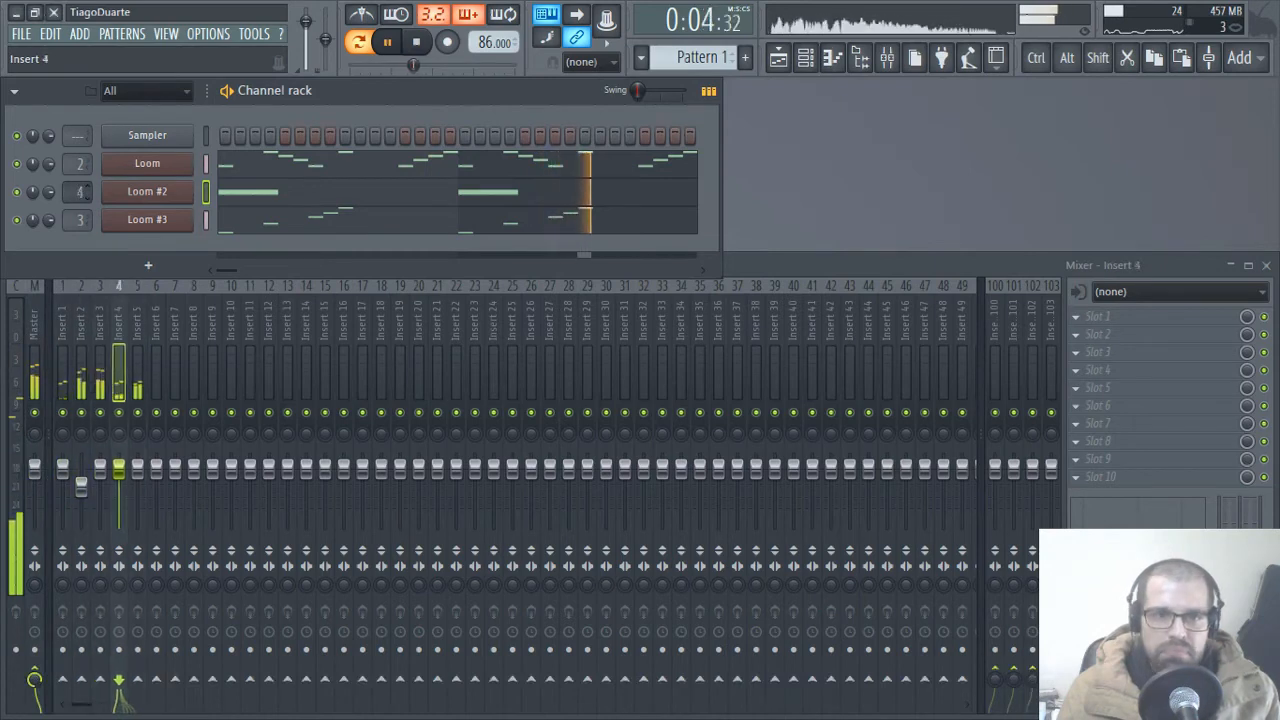
pyautogui.moveTo(118, 467); pyautogui.dragTo(118, 485)
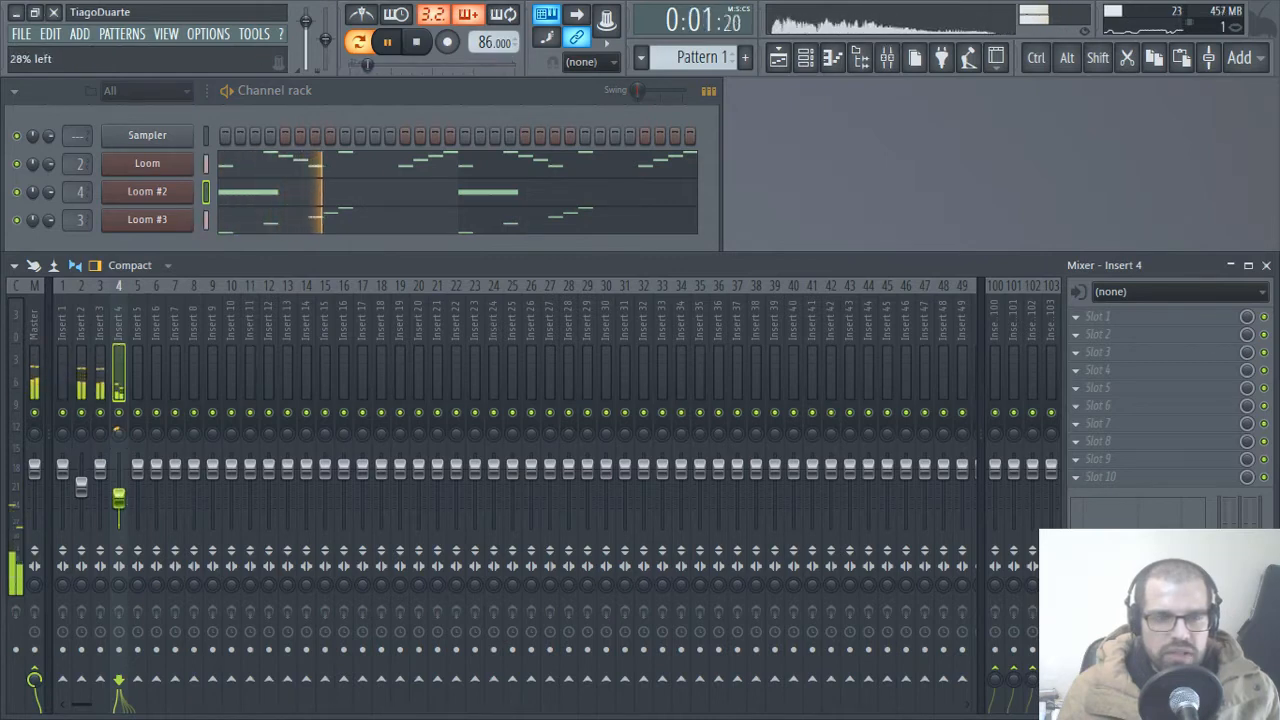
pyautogui.moveTo(99, 432); pyautogui.dragTo(99, 424)
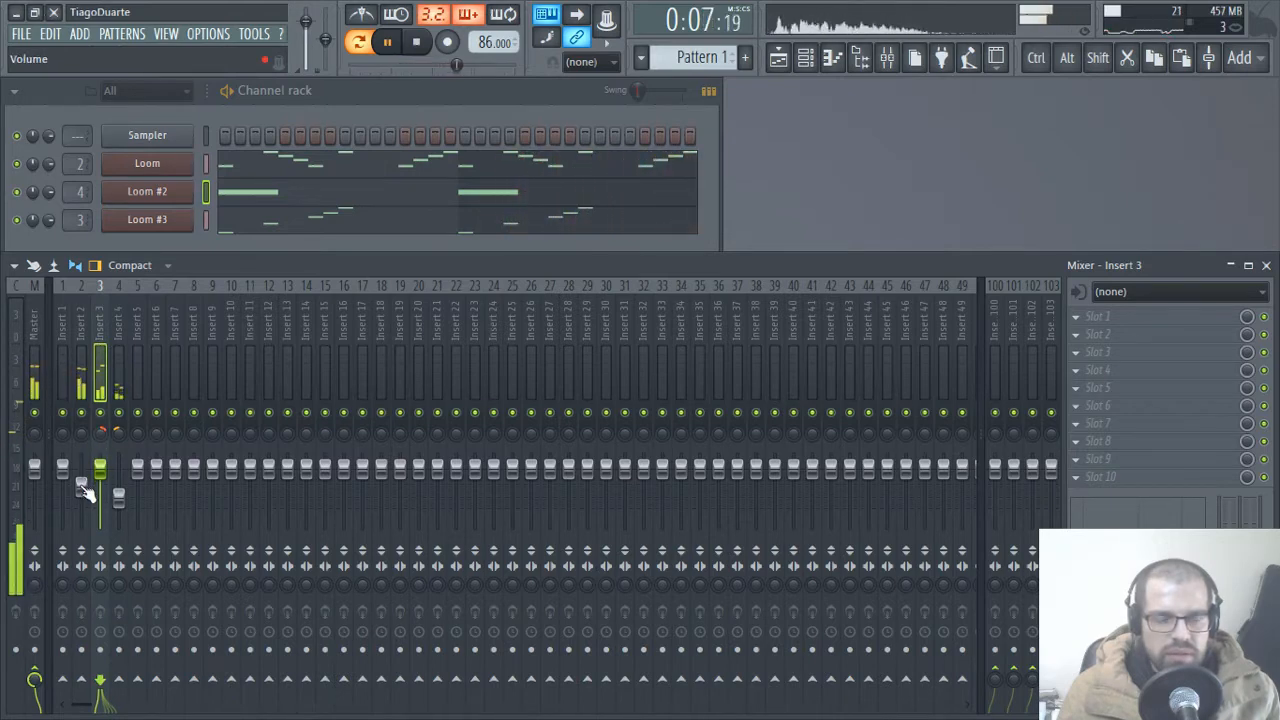
pyautogui.click(414, 93)
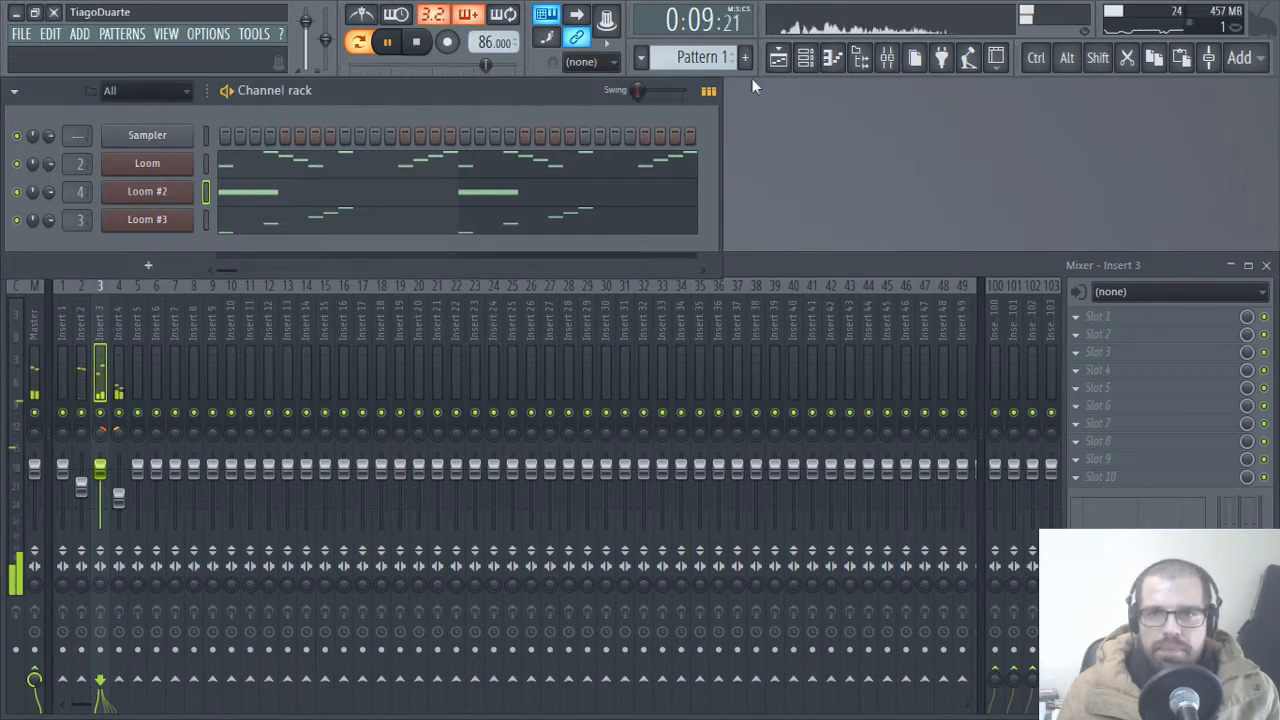
# - Audition crash samples from the Drum Kit 2 folder and add 09 - Crash as a new channel
pyautogui.click(859, 57)
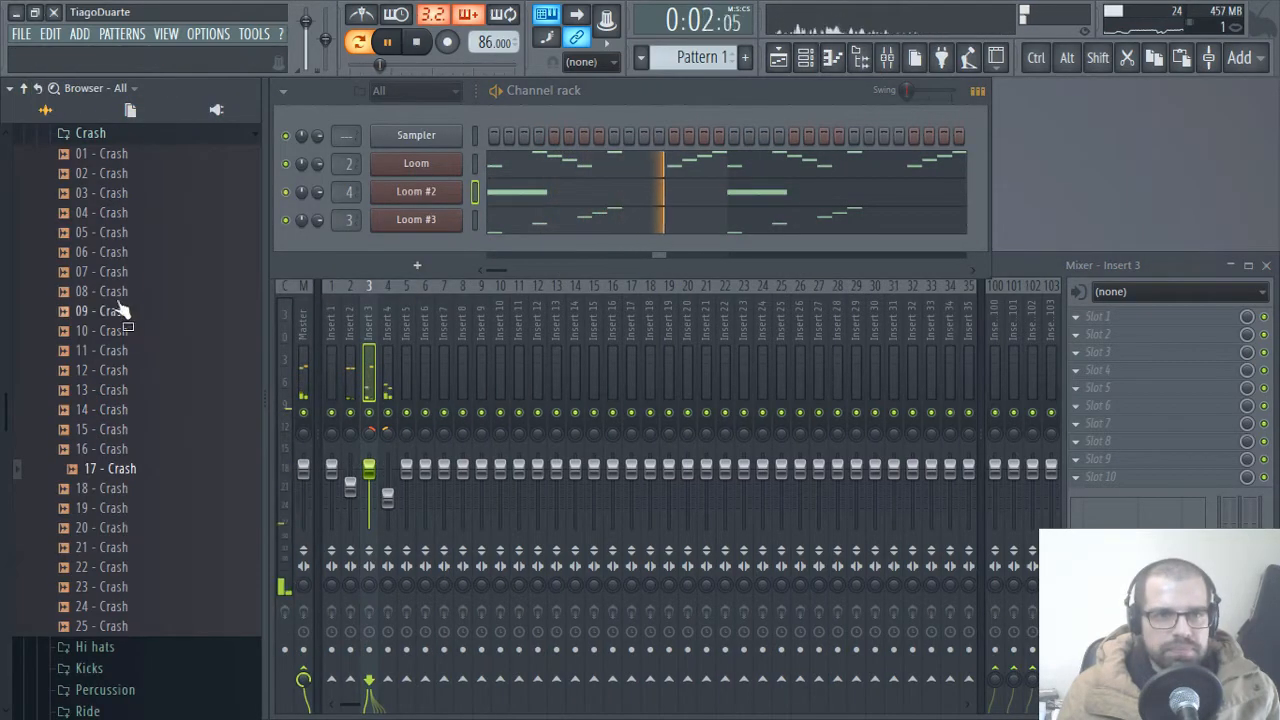
pyautogui.click(115, 271)
pyautogui.click(120, 291)
pyautogui.click(118, 311)
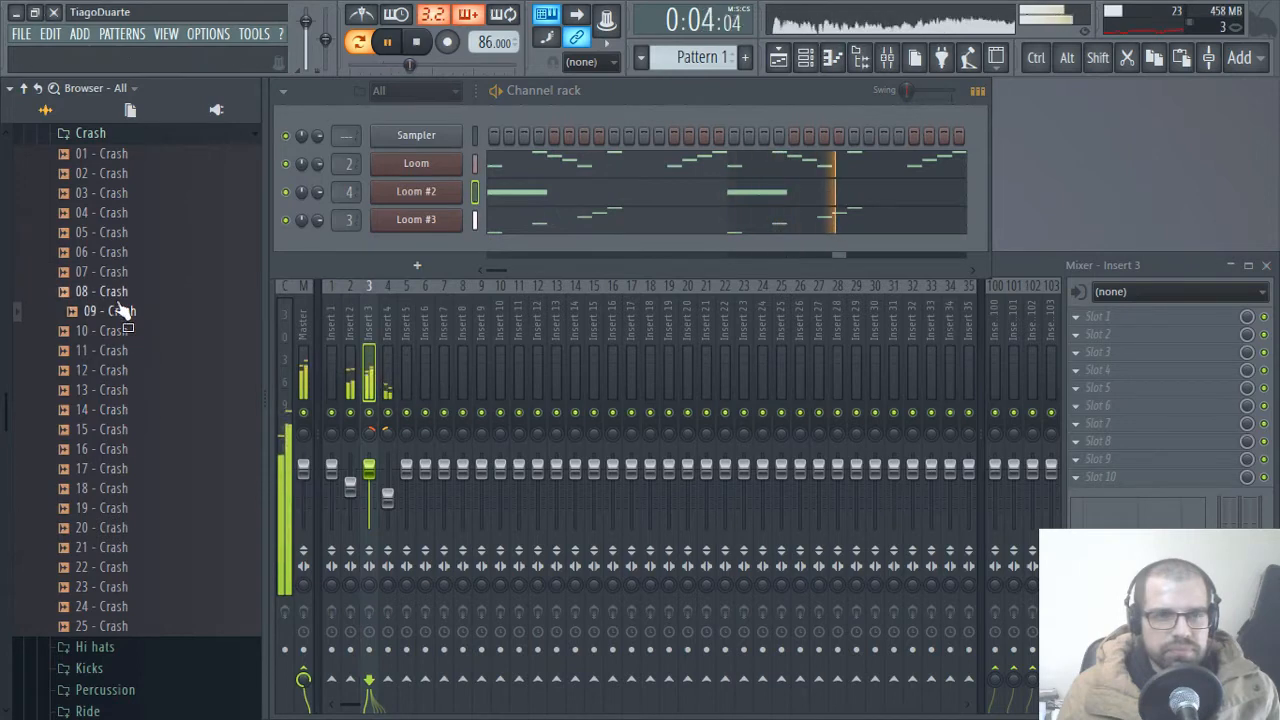
pyautogui.rightClick(118, 311)
pyautogui.click(150, 330)
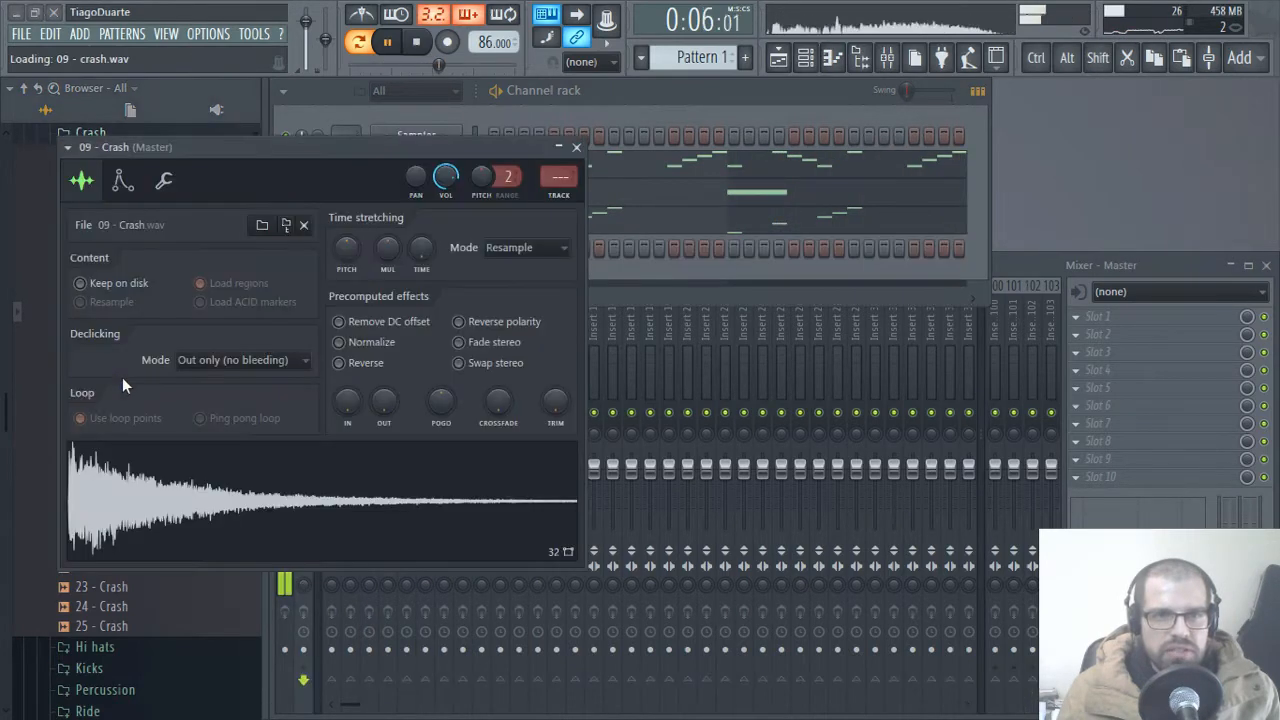
pyautogui.click(577, 149)
# - Compare more samples in the Crash folder and add 16 - Crash as a new channel
pyautogui.scroll(8, 112, 465)
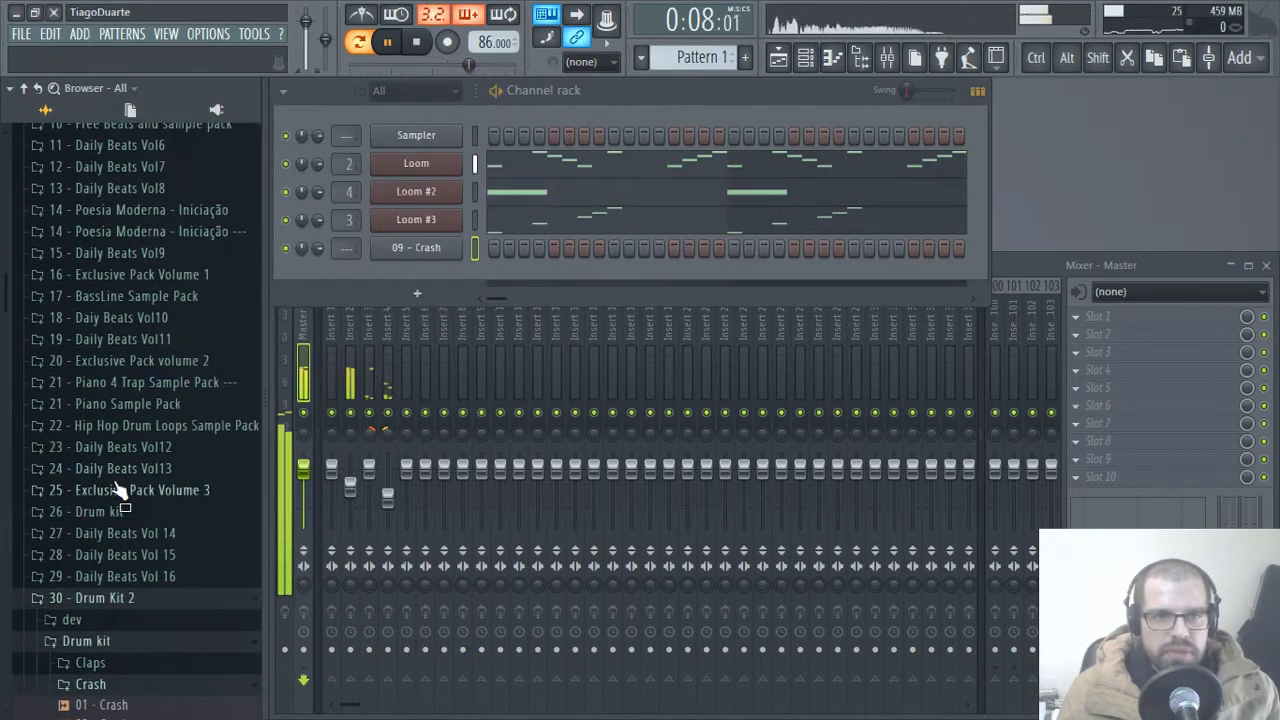
pyautogui.scroll(-5, 123, 300)
pyautogui.scroll(-3, 123, 296)
pyautogui.moveTo(110, 370); pyautogui.dragTo(118, 548)
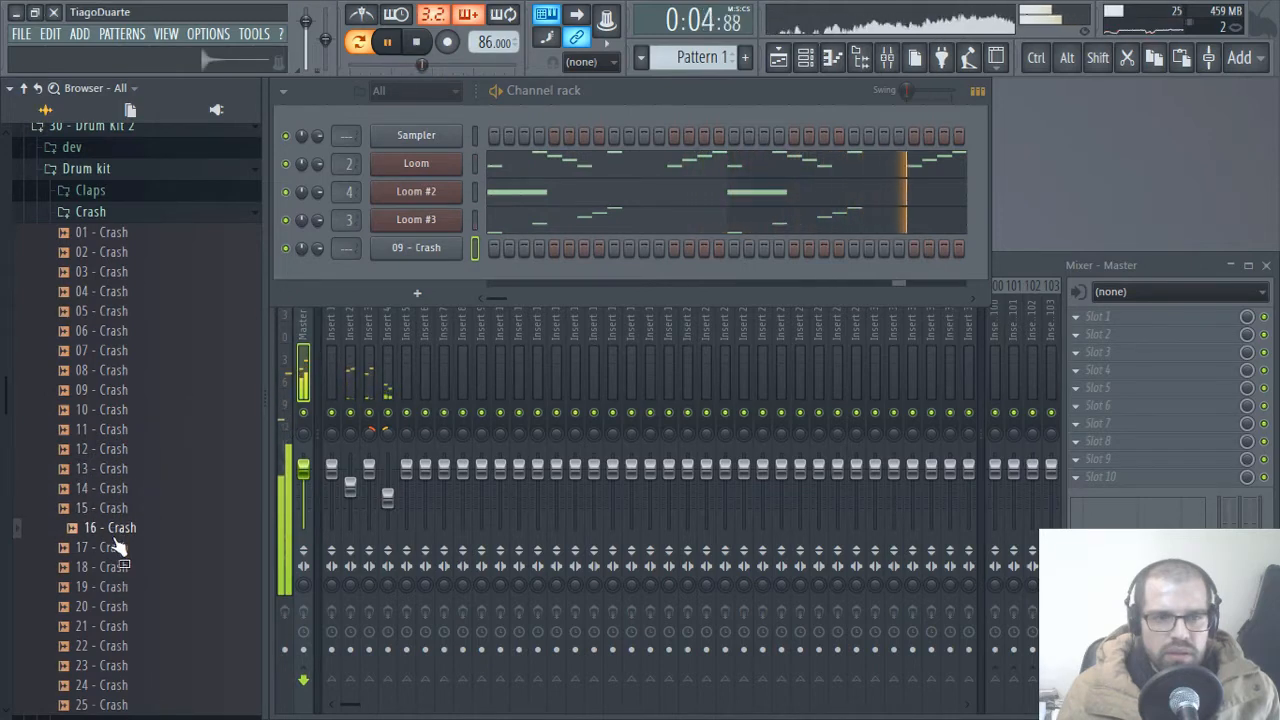
pyautogui.moveTo(122, 433); pyautogui.dragTo(117, 392)
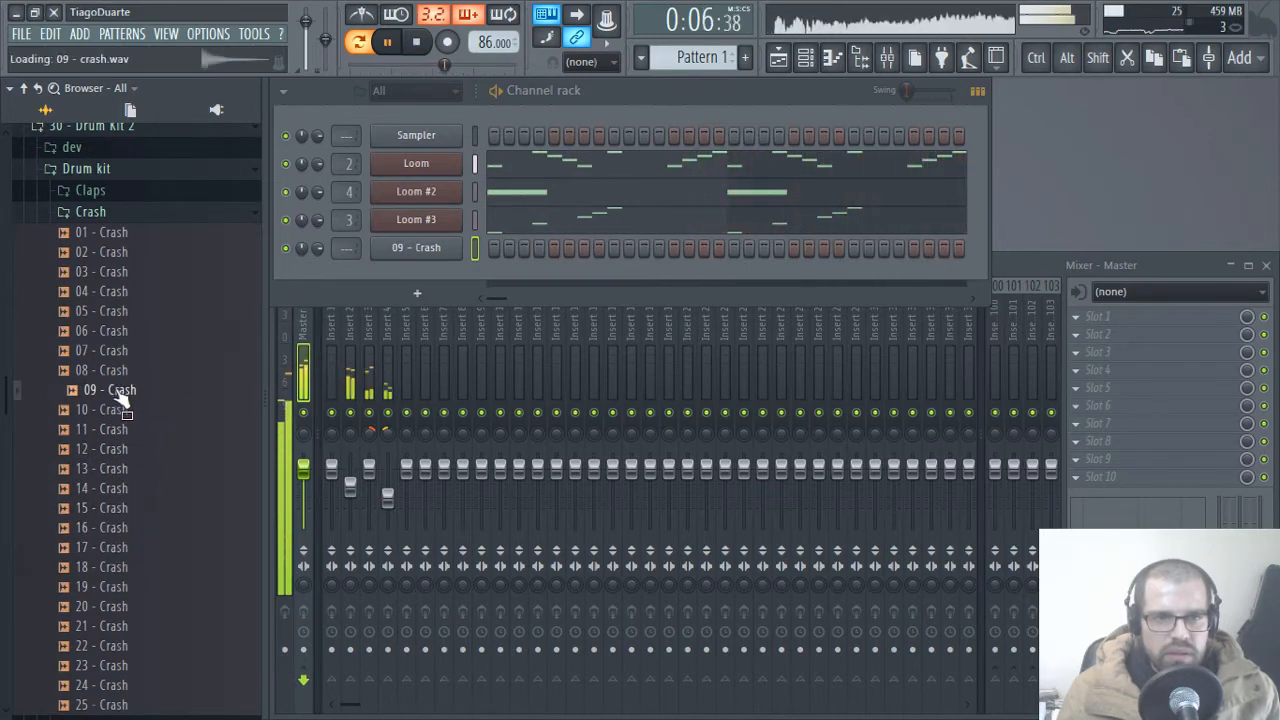
pyautogui.rightClick(118, 543)
pyautogui.click(200, 524)
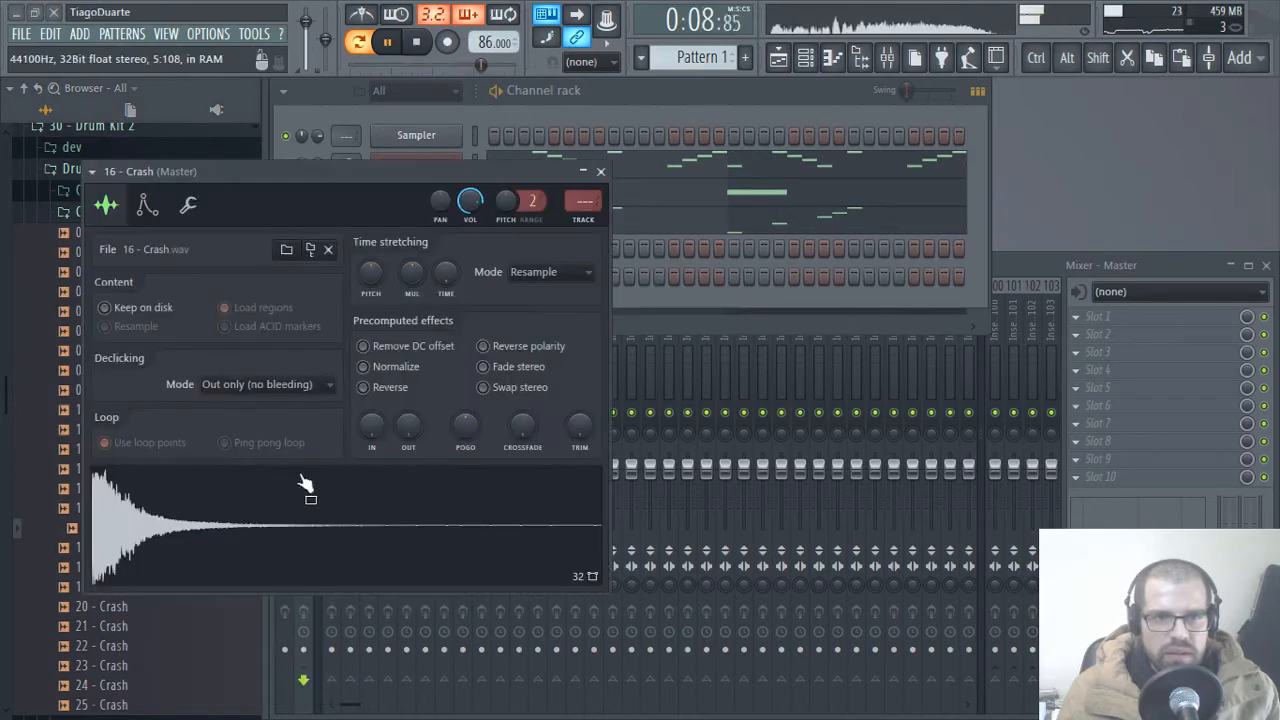
pyautogui.click(598, 172)
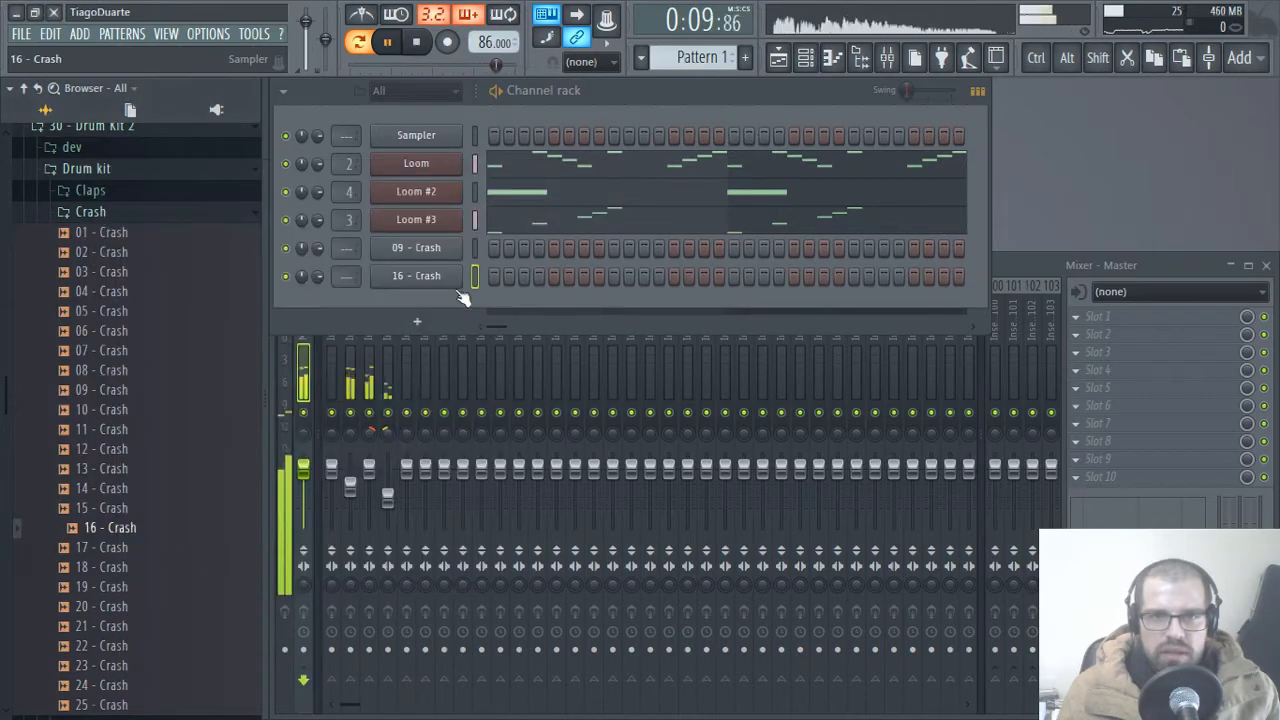
# - Open the Kicks folder of Drum Kit 2 and audition several kick samples up to 29 - Kick
pyautogui.click(158, 218)
pyautogui.click(100, 250)
pyautogui.scroll(-4, 118, 428)
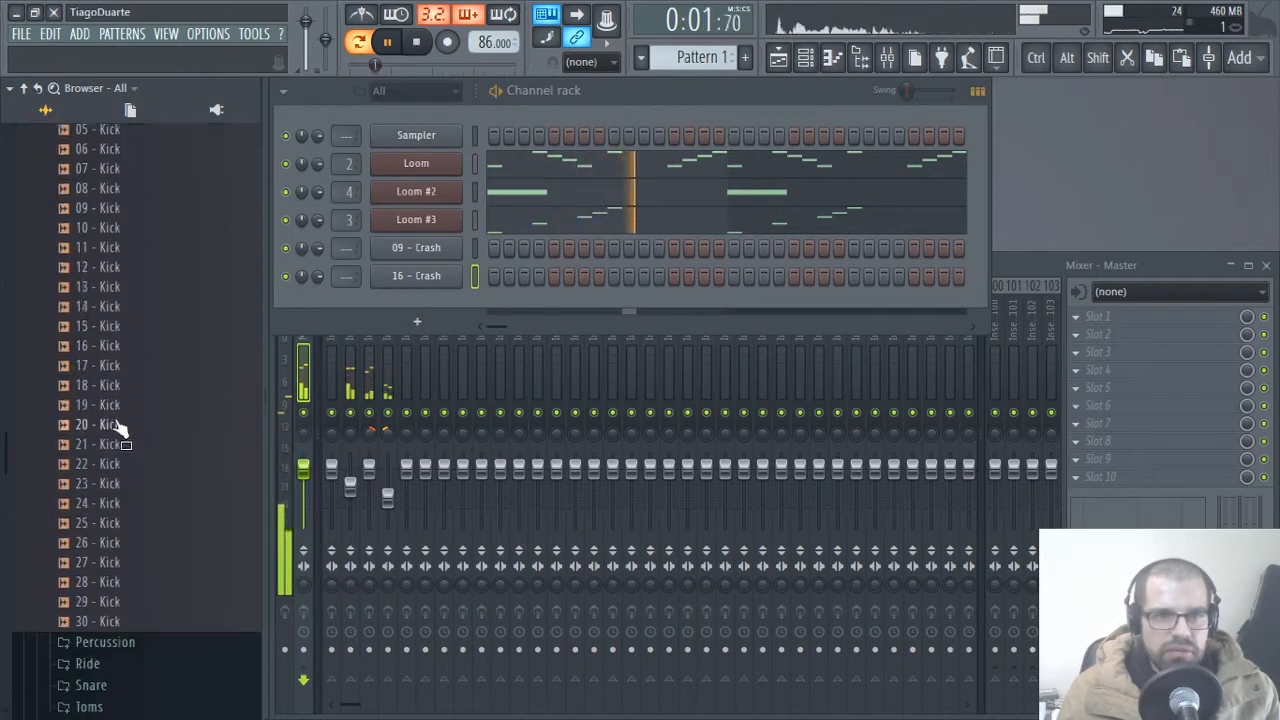
pyautogui.scroll(-1, 118, 425)
pyautogui.click(114, 356)
pyautogui.click(120, 434)
pyautogui.click(120, 510)
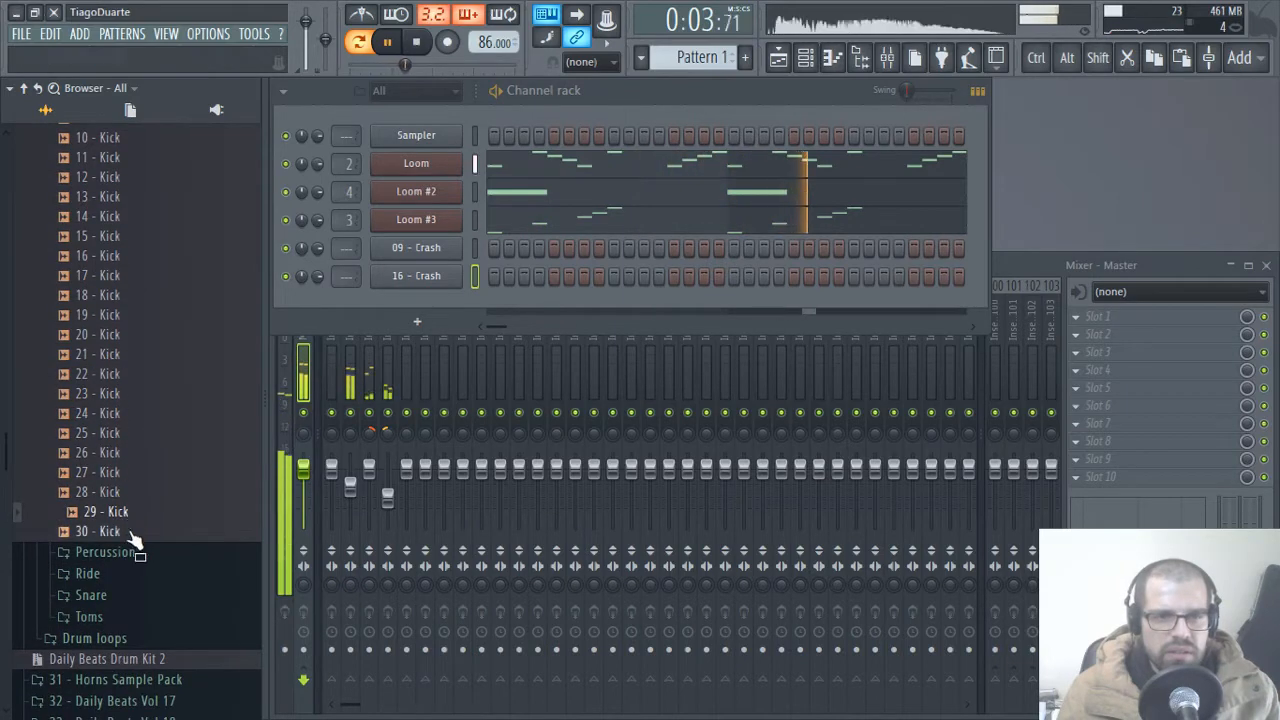
# - Collapse the DailyBeats.pt folder and browse to the Kicks folder of the Drums (ModeAudio) pack
pyautogui.scroll(15, 136, 354)
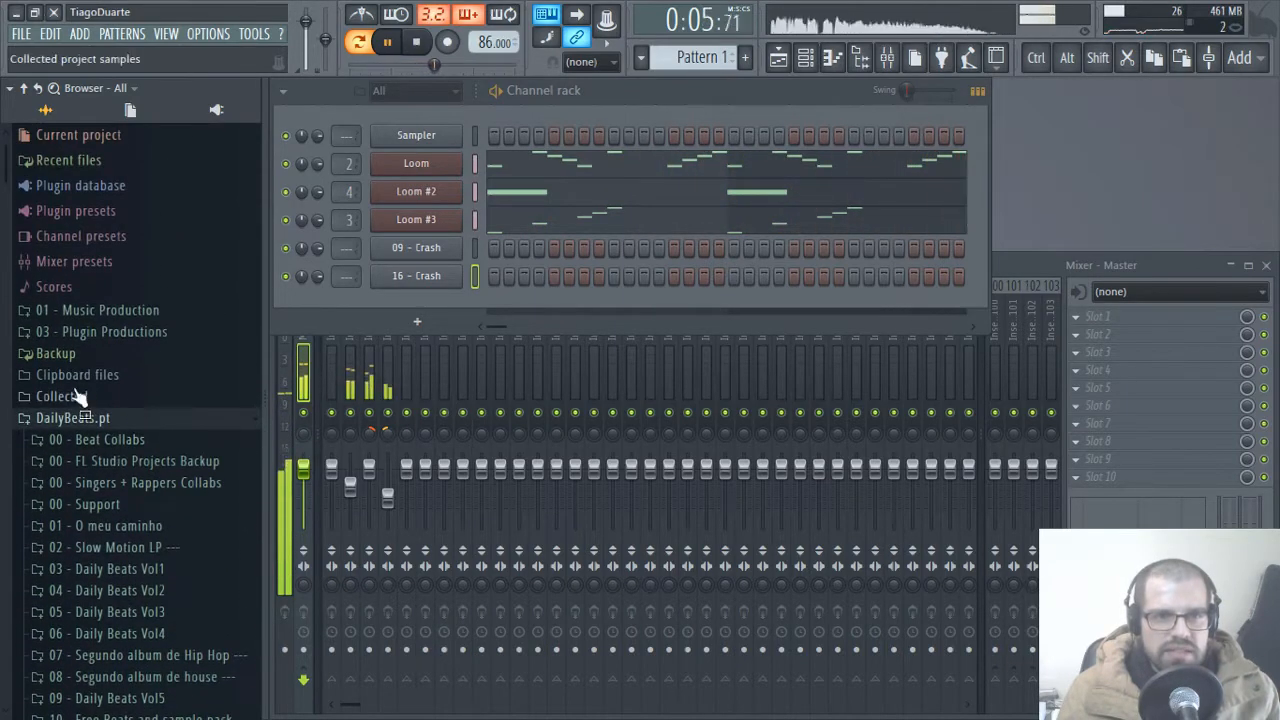
pyautogui.click(82, 418)
pyautogui.click(52, 591)
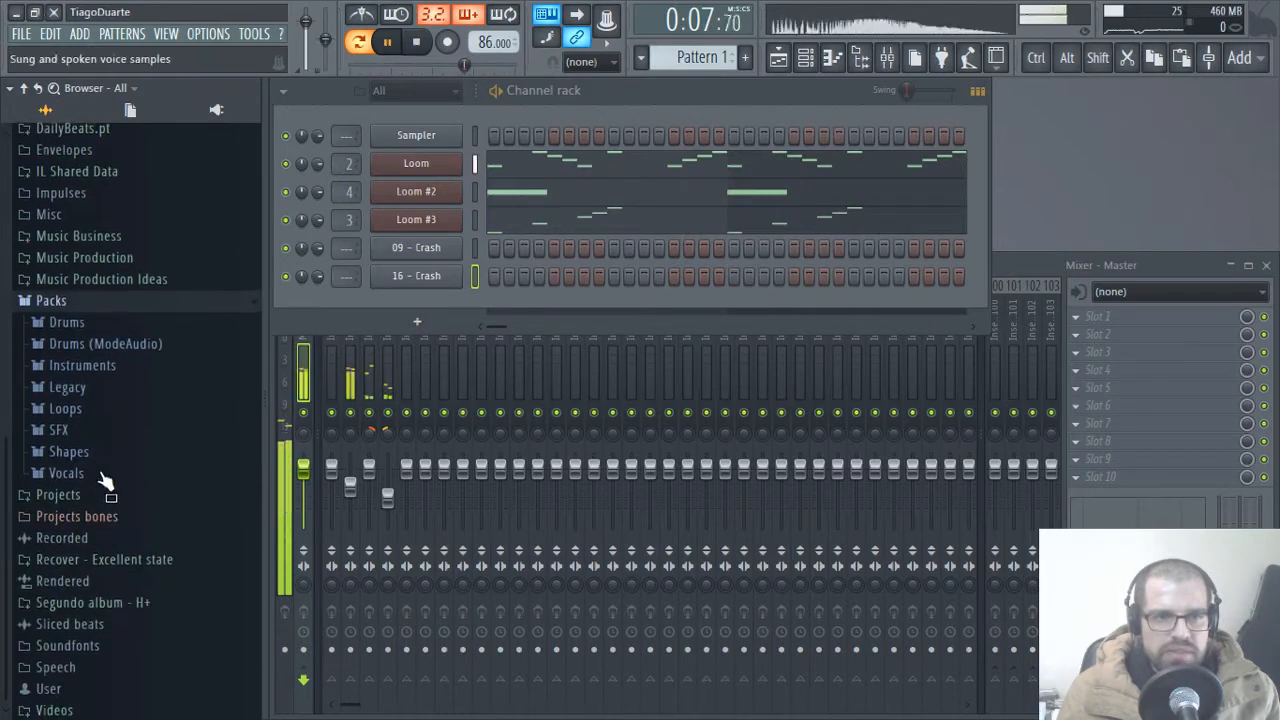
pyautogui.click(106, 346)
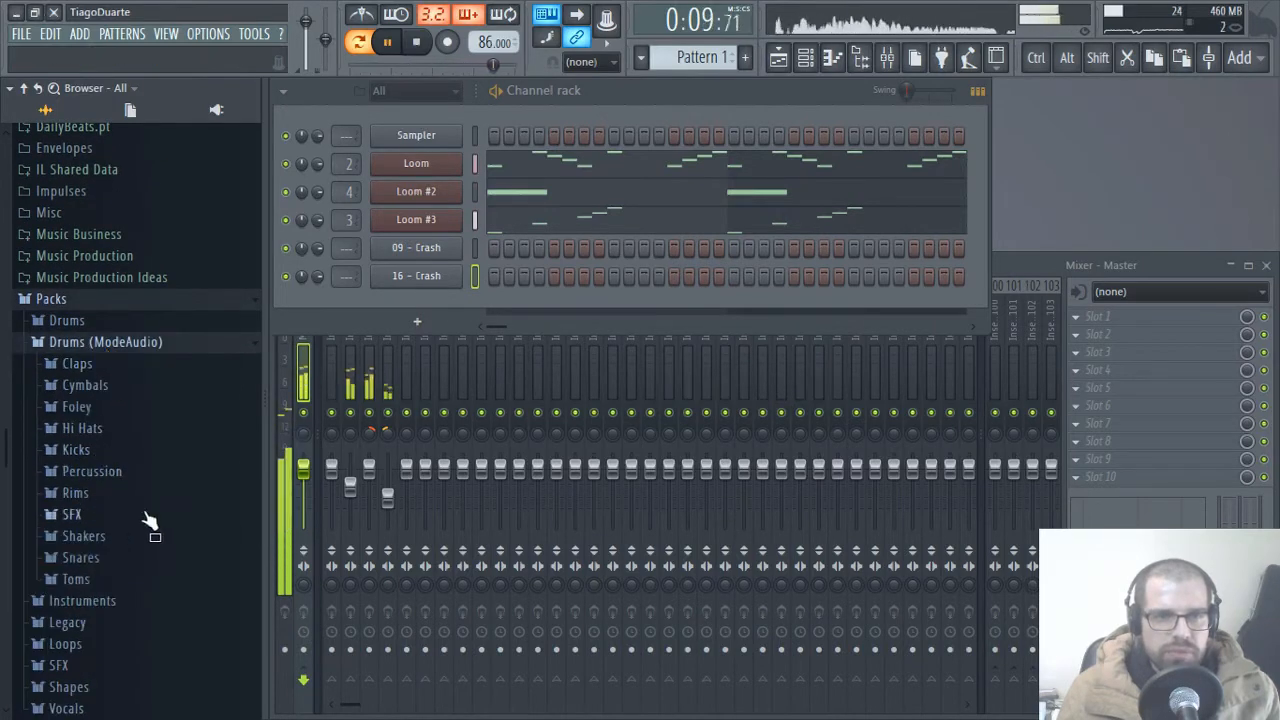
pyautogui.click(90, 452)
# - Audition the Downstream Kick samples between 02 and 15 against the playing pattern
pyautogui.scroll(-15, 120, 486)
pyautogui.click(129, 472)
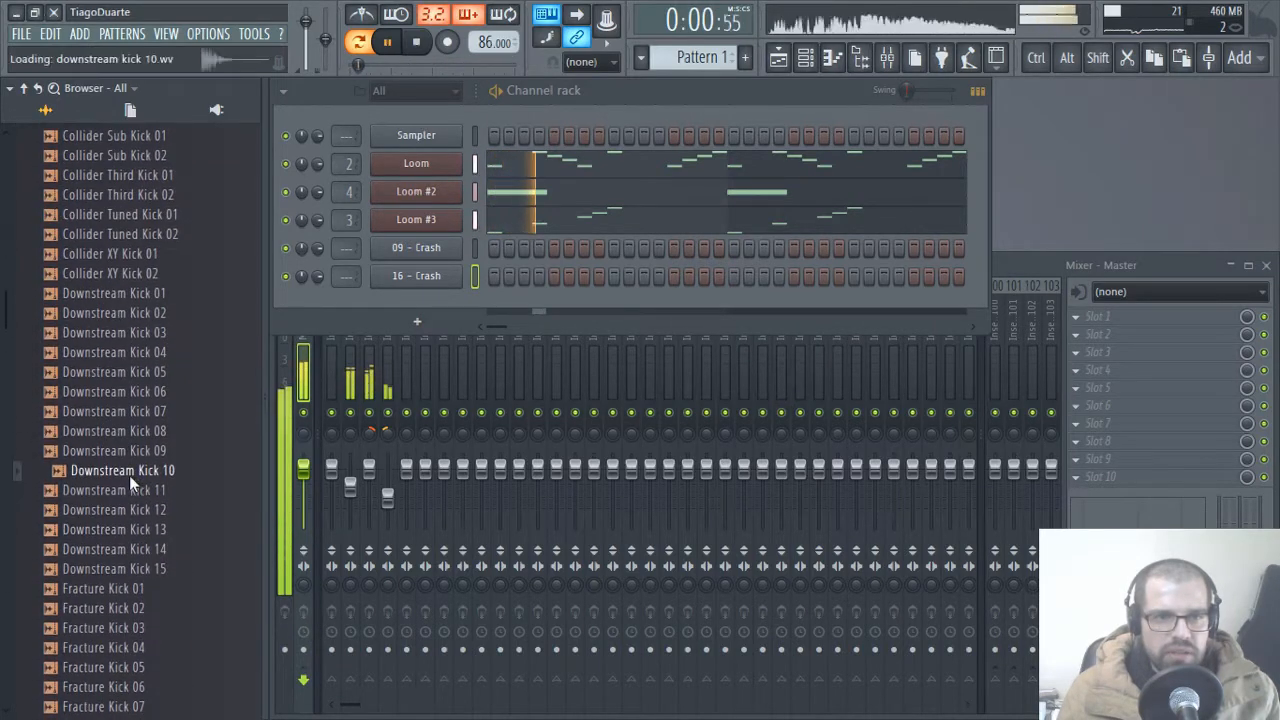
pyautogui.click(145, 490)
pyautogui.click(141, 470)
pyautogui.click(140, 450)
pyautogui.click(138, 431)
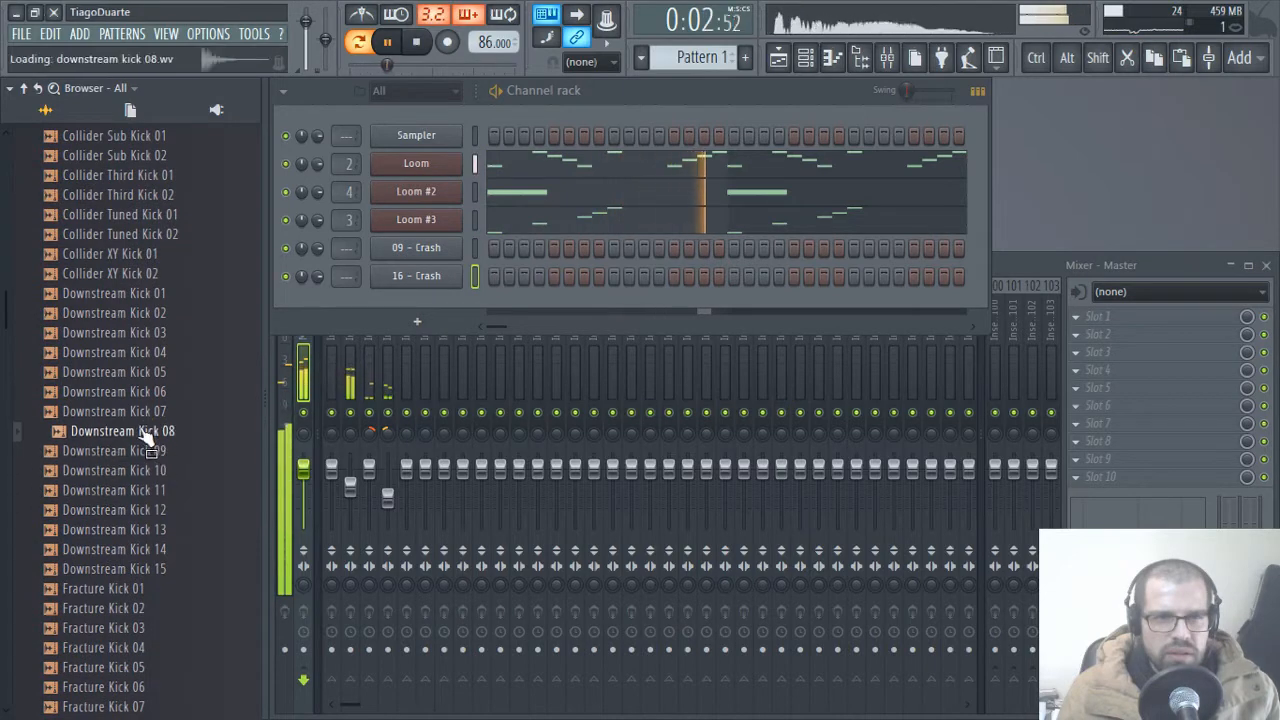
pyautogui.click(136, 411)
pyautogui.click(138, 391)
pyautogui.click(138, 371)
pyautogui.click(138, 352)
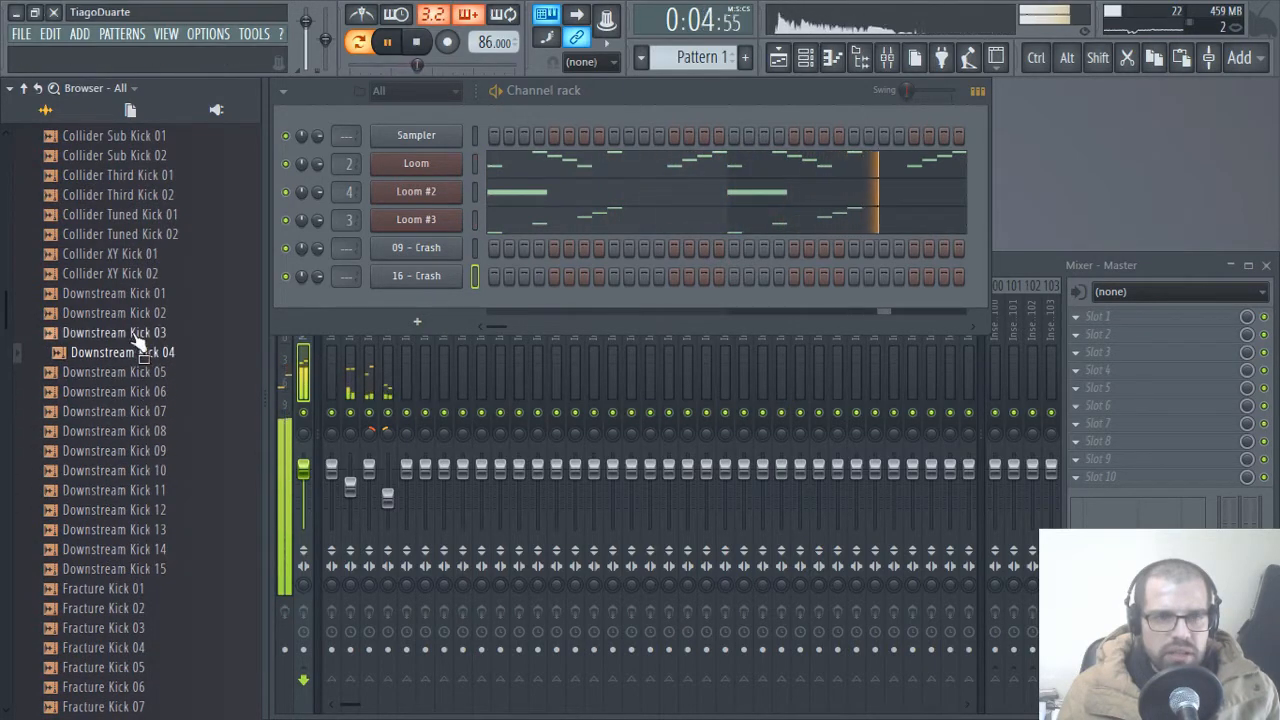
pyautogui.click(139, 332)
pyautogui.click(139, 313)
pyautogui.click(132, 333)
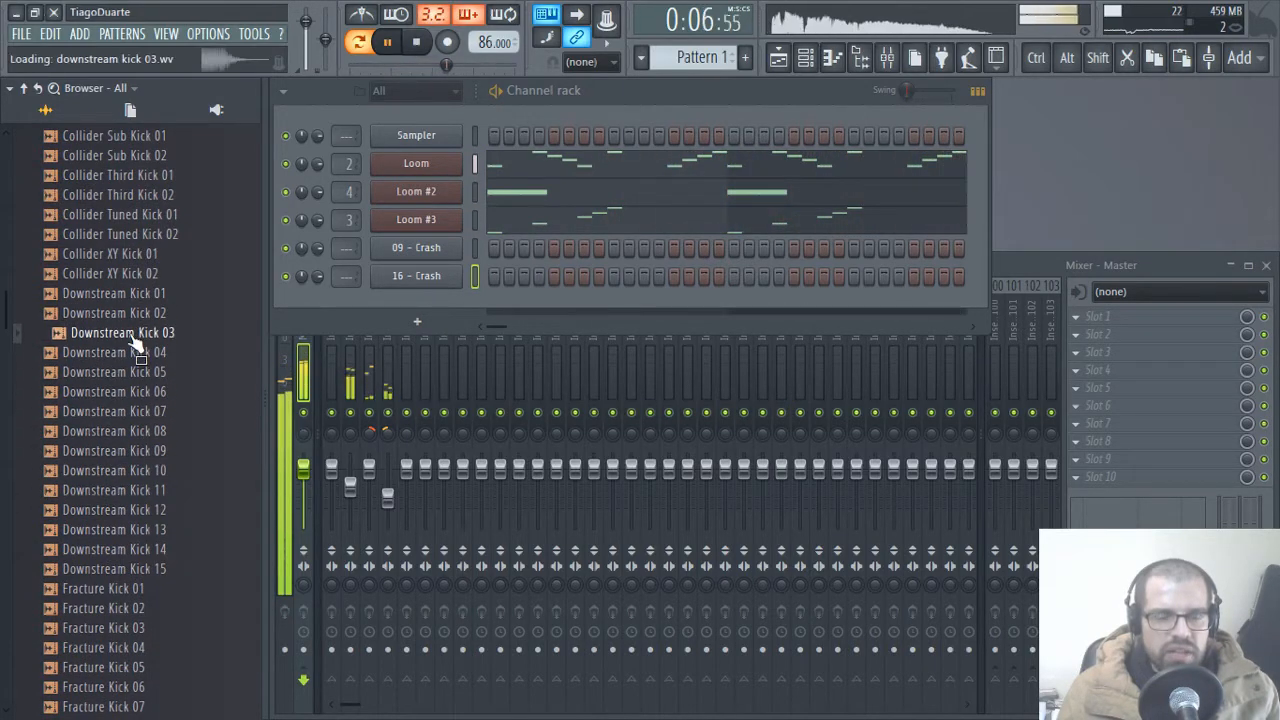
pyautogui.click(138, 529)
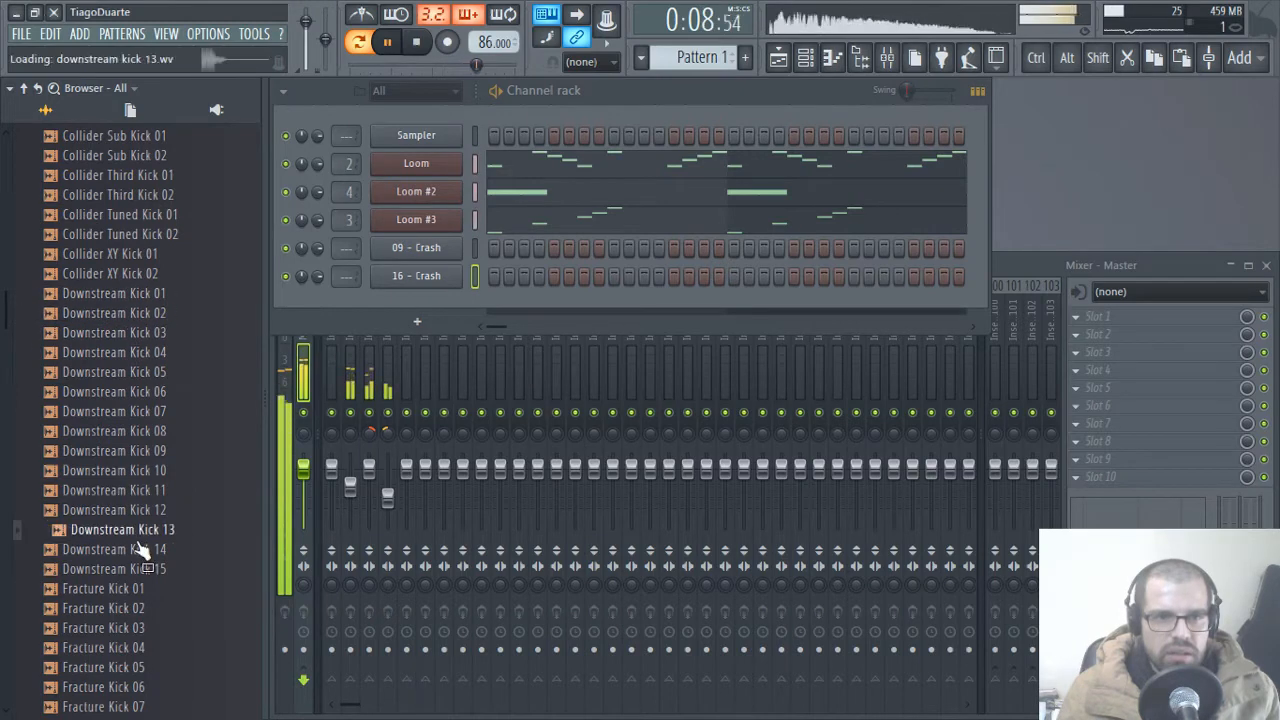
pyautogui.click(145, 570)
# - Audition Fracture Kick samples including 02, 04 and 07, plus early HouseGen kicks up to HouseGen Kick 07
pyautogui.click(125, 608)
pyautogui.click(118, 647)
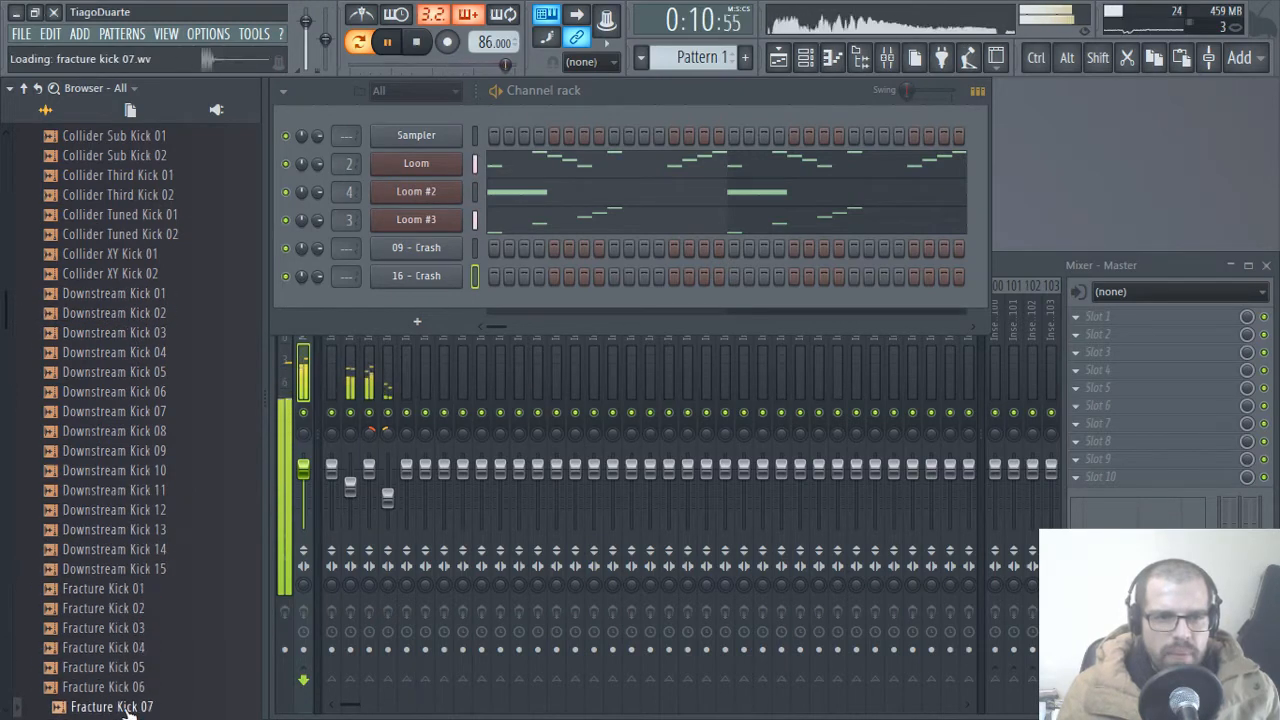
pyautogui.scroll(-8, 128, 600)
pyautogui.click(128, 529)
pyautogui.click(128, 588)
pyautogui.click(127, 628)
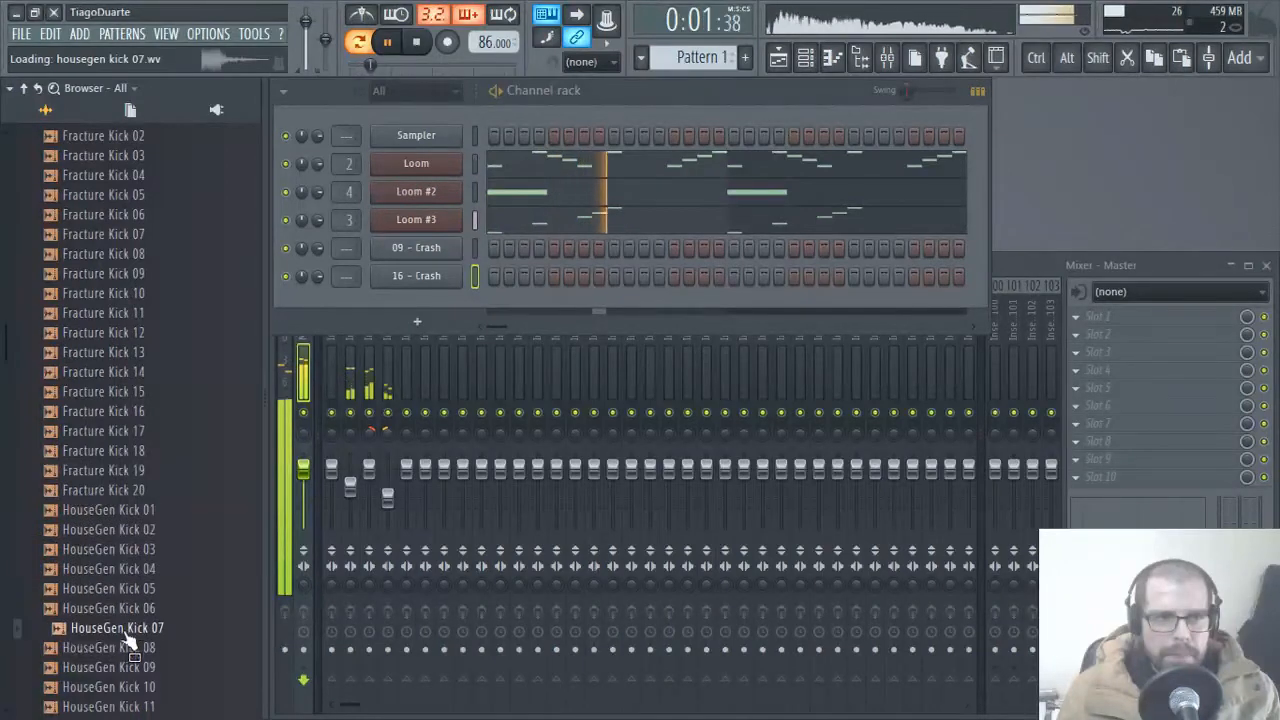
# - Audition further HouseGen Kick samples, including 24 and 26, against the playing pattern
pyautogui.scroll(-5, 115, 590)
pyautogui.click(106, 510)
pyautogui.click(110, 568)
pyautogui.click(115, 648)
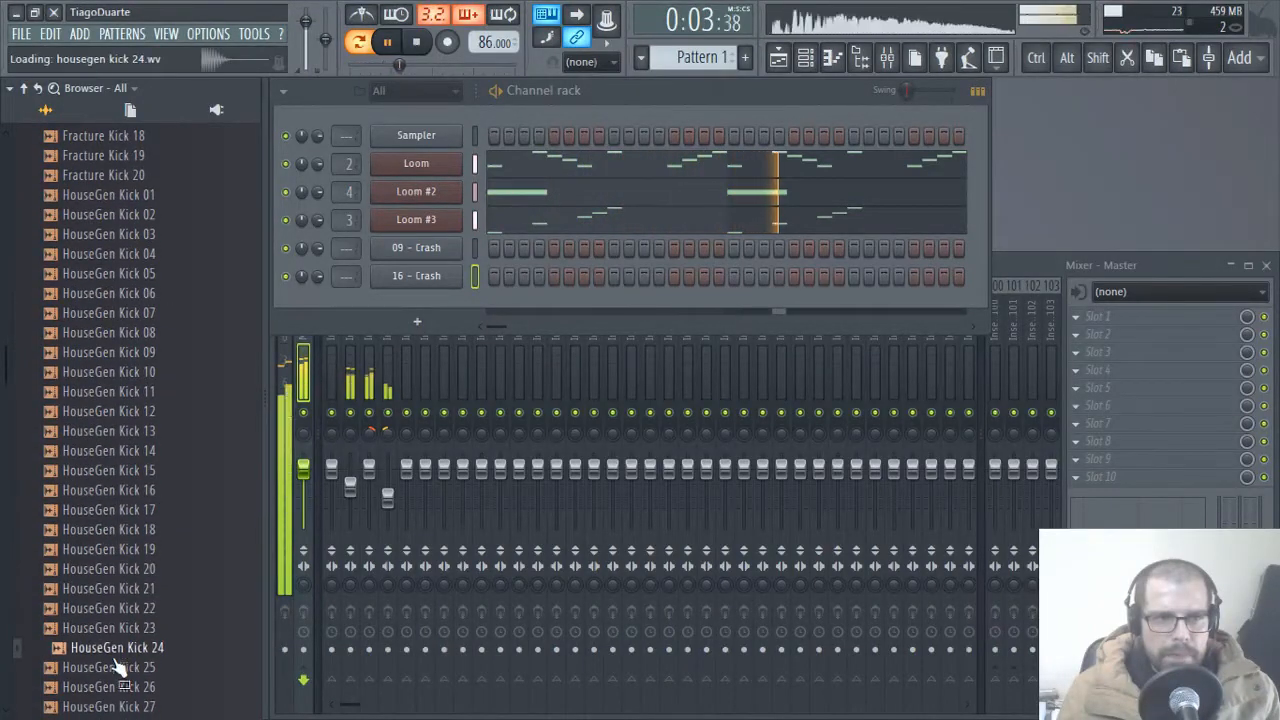
pyautogui.click(118, 687)
pyautogui.scroll(-4, 118, 620)
pyautogui.click(120, 570)
# - Compare the HouseGen TopKick samples between 31 and 39
pyautogui.click(145, 553)
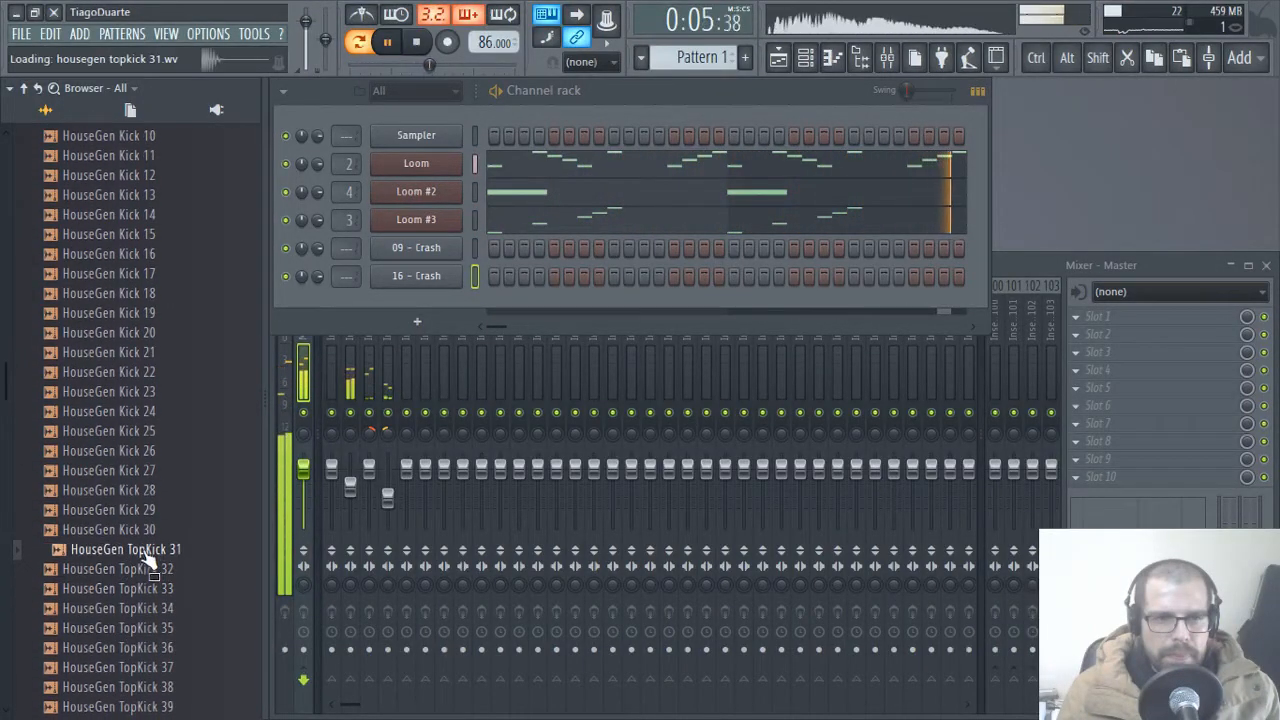
pyautogui.click(150, 610)
pyautogui.click(147, 629)
pyautogui.click(142, 668)
pyautogui.click(138, 688)
pyautogui.click(140, 706)
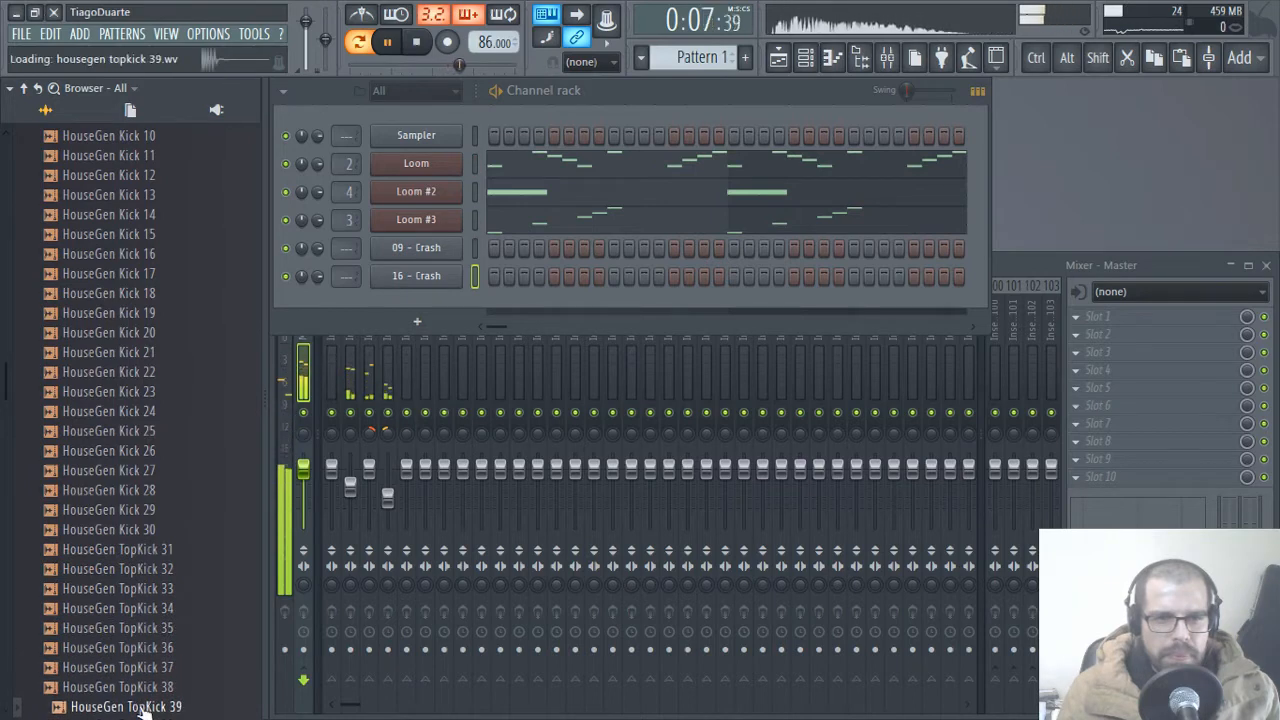
# - Audition the Hyper kick samples from RagsToRiches through Roulette to StadiumHop Kick 03
pyautogui.scroll(-8, 110, 600)
pyautogui.click(130, 450)
pyautogui.click(125, 470)
pyautogui.click(130, 490)
pyautogui.click(140, 510)
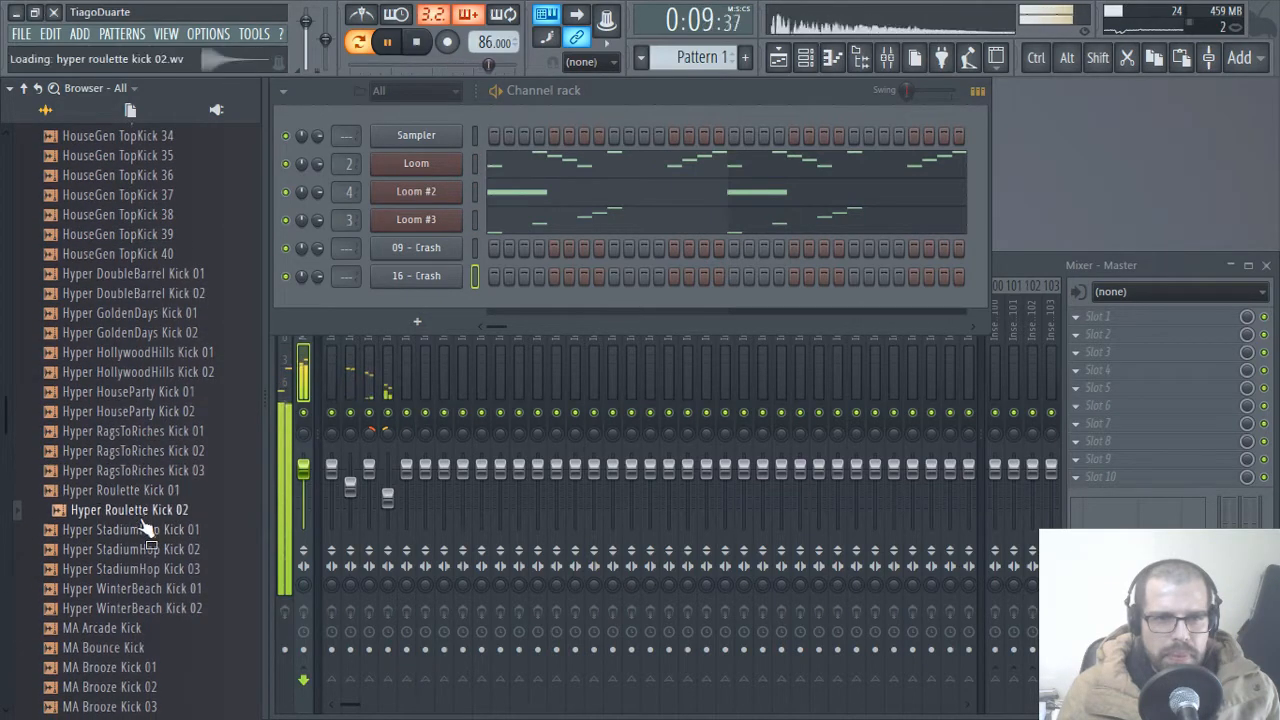
pyautogui.click(143, 530)
pyautogui.click(145, 549)
pyautogui.click(145, 568)
pyautogui.click(147, 553)
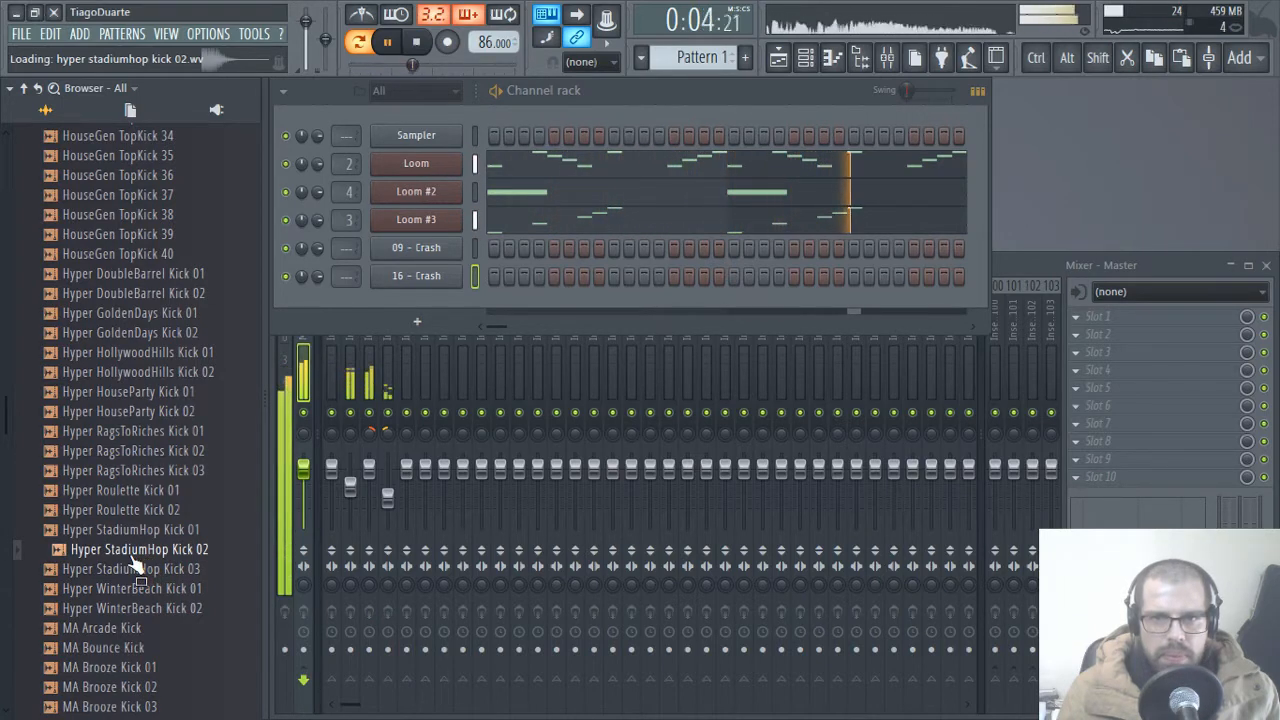
pyautogui.click(135, 568)
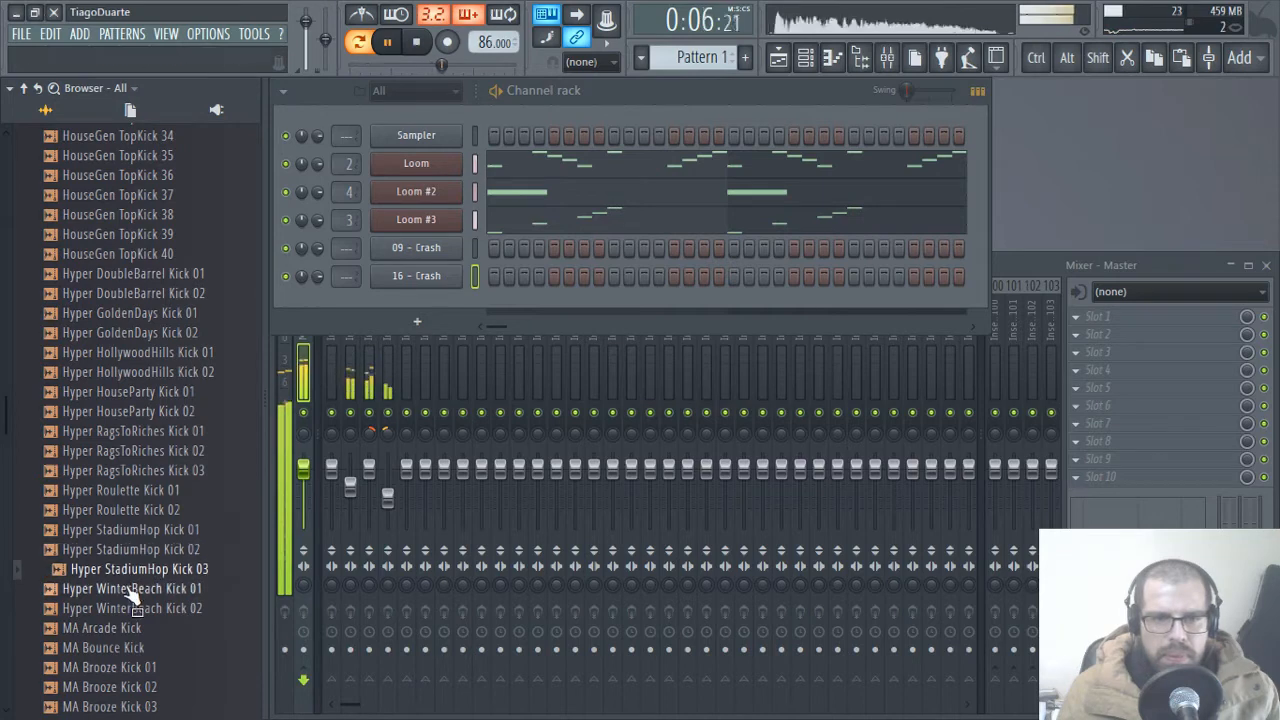
# - Audition the Hyper WinterBeach kicks and the MA Arcade, Bounce and Brooze kicks
pyautogui.click(132, 589)
pyautogui.click(132, 607)
pyautogui.click(127, 628)
pyautogui.click(128, 647)
pyautogui.click(130, 667)
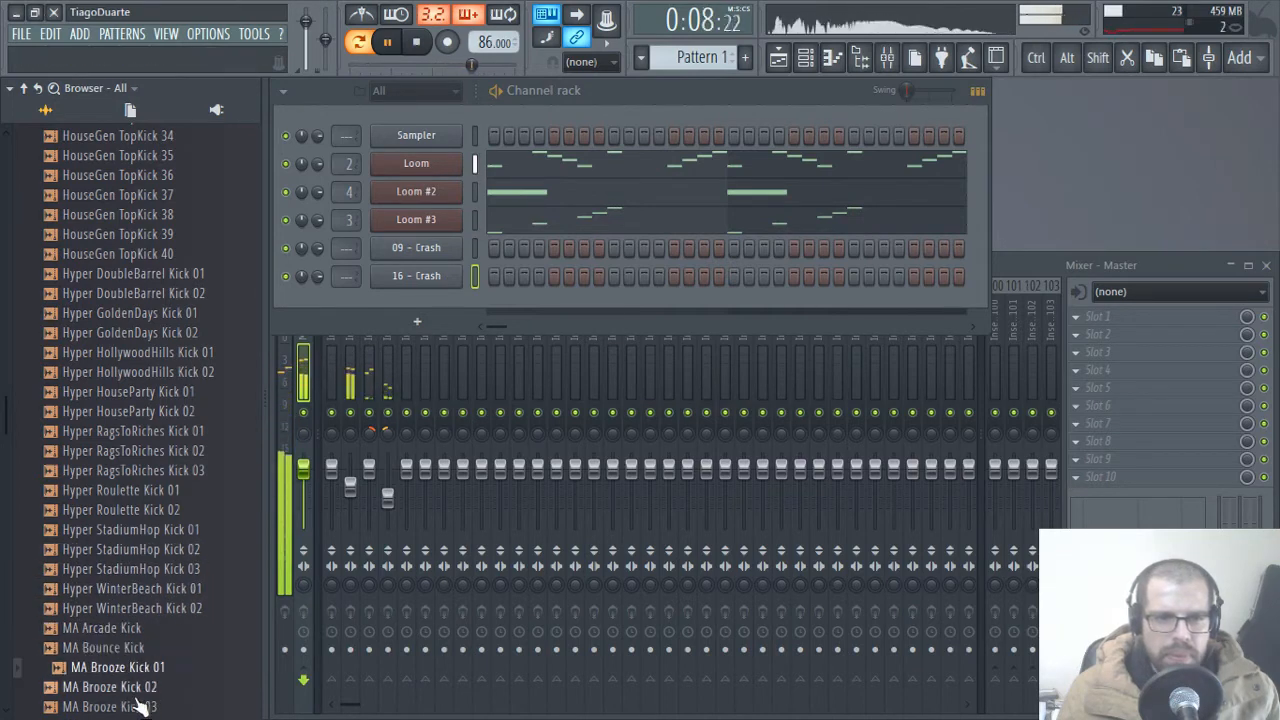
pyautogui.click(130, 687)
pyautogui.click(130, 706)
# - Compare the MA Chromatism, Chunky and Cirrus kicks, add MA Cirrus Kick as a new channel, and stop playback
pyautogui.scroll(-5, 135, 540)
pyautogui.click(150, 352)
pyautogui.click(145, 372)
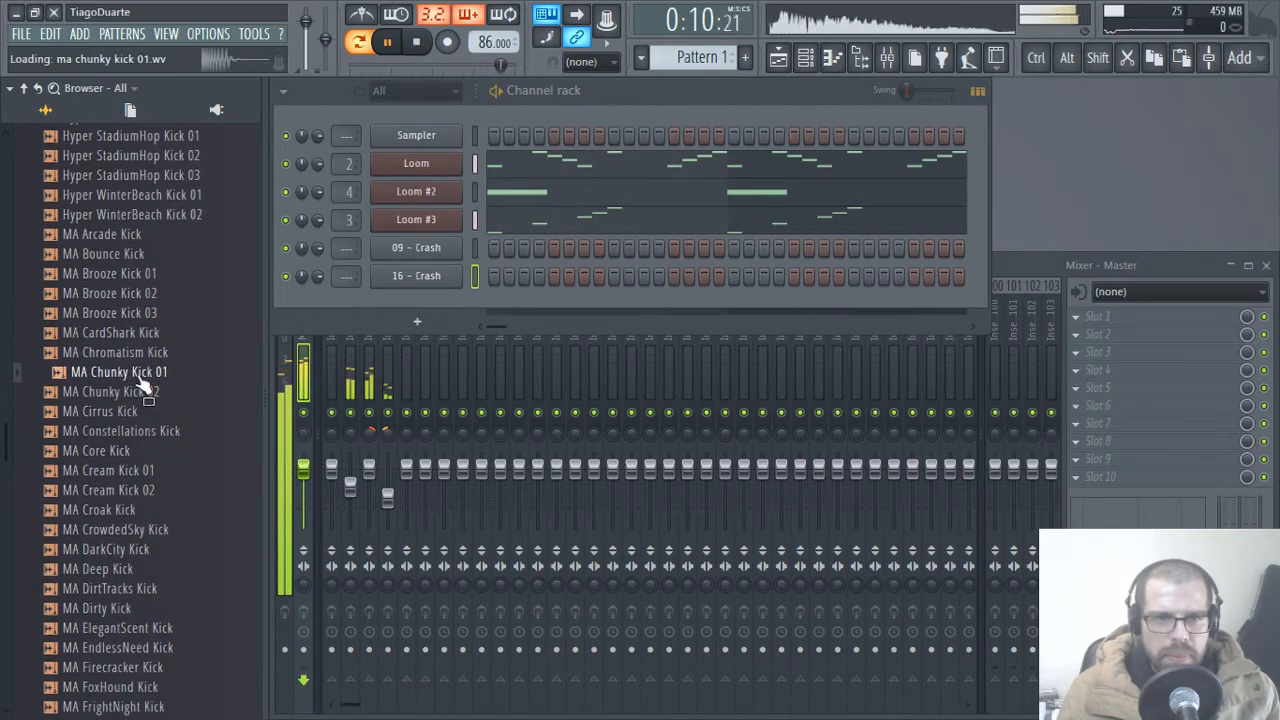
pyautogui.click(135, 392)
pyautogui.click(120, 411)
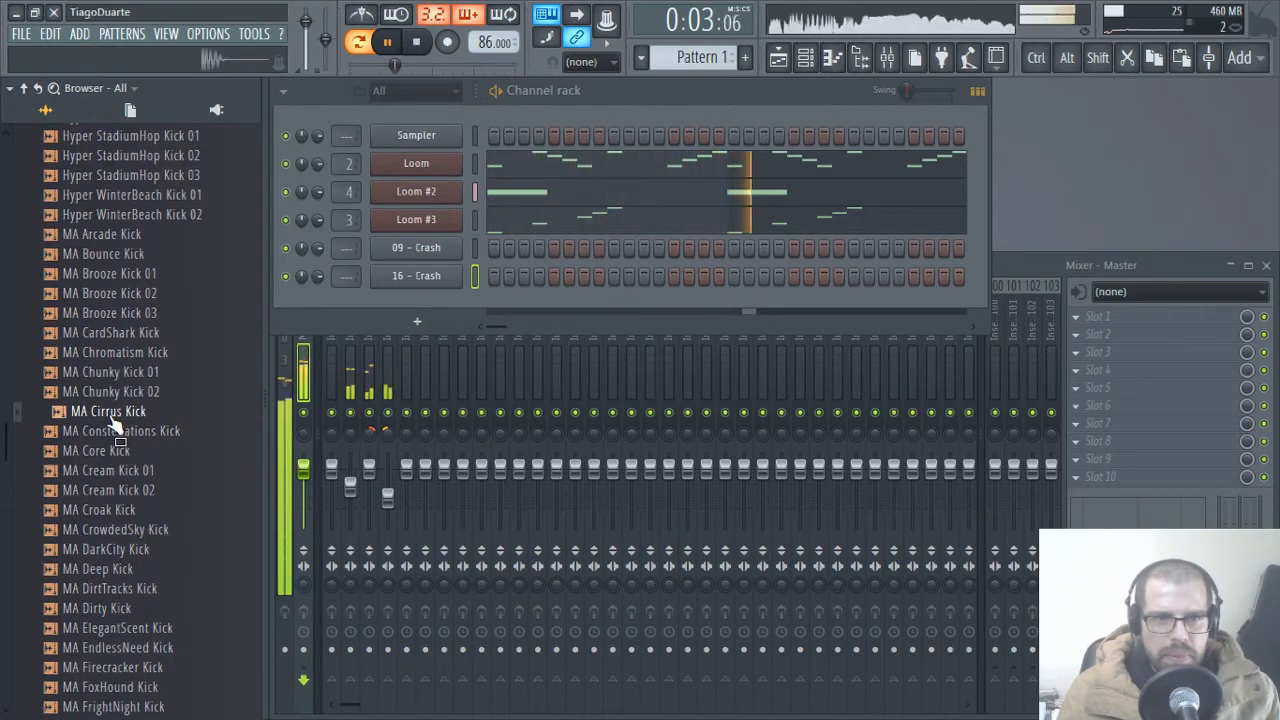
pyautogui.moveTo(113, 421); pyautogui.dragTo(400, 300)
pyautogui.press('space')
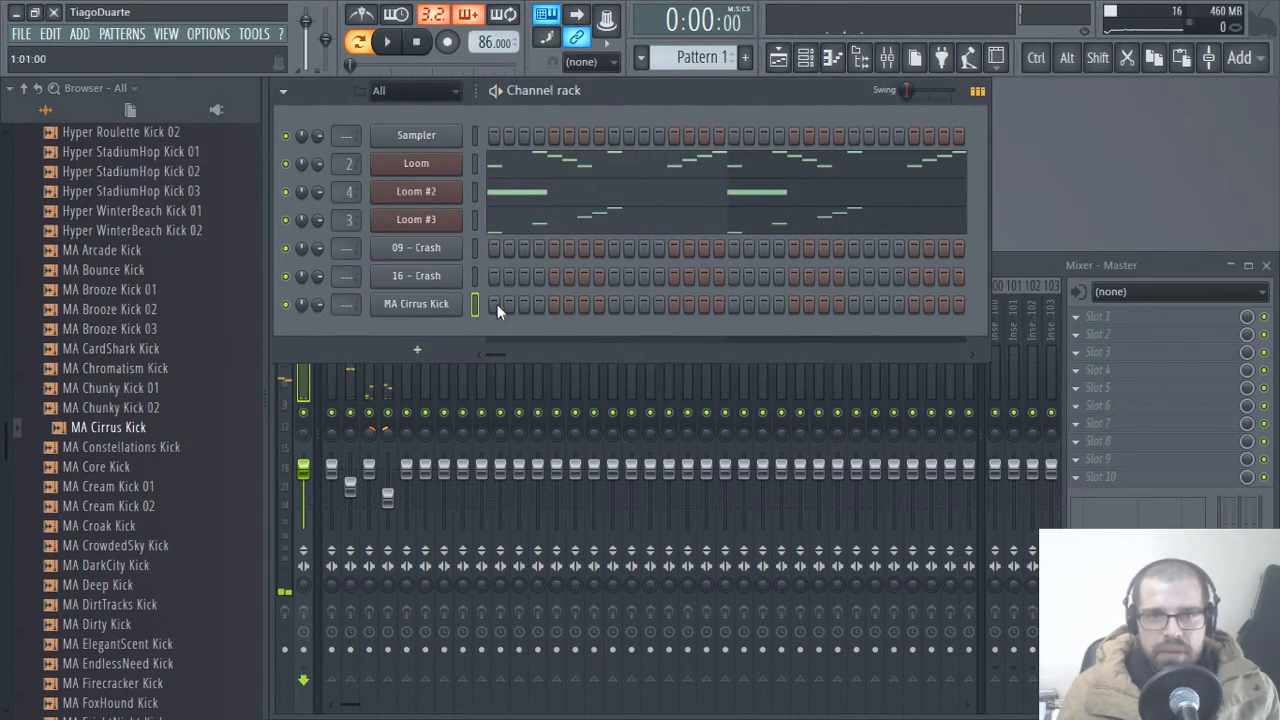
# - Program MA Cirrus Kick hits on steps 1, 4, 7, 17, 20 and 22 while listening to the pattern
pyautogui.click(583, 304)
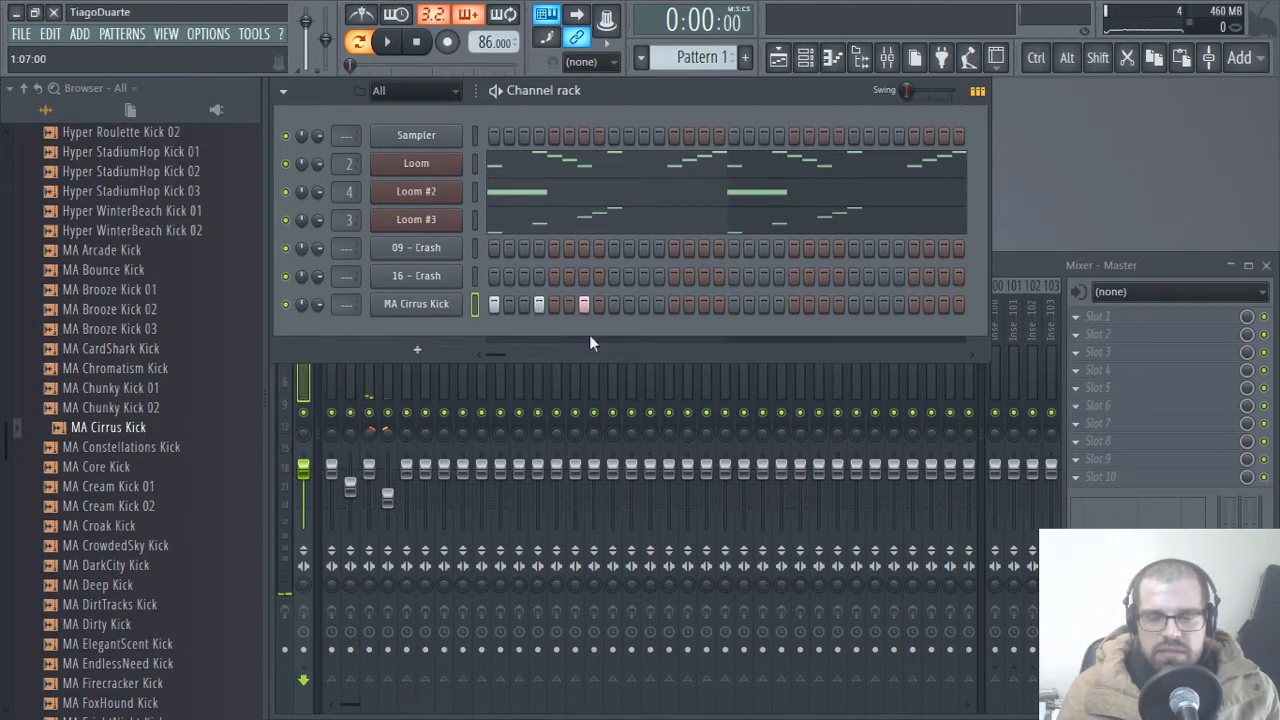
pyautogui.press('space')
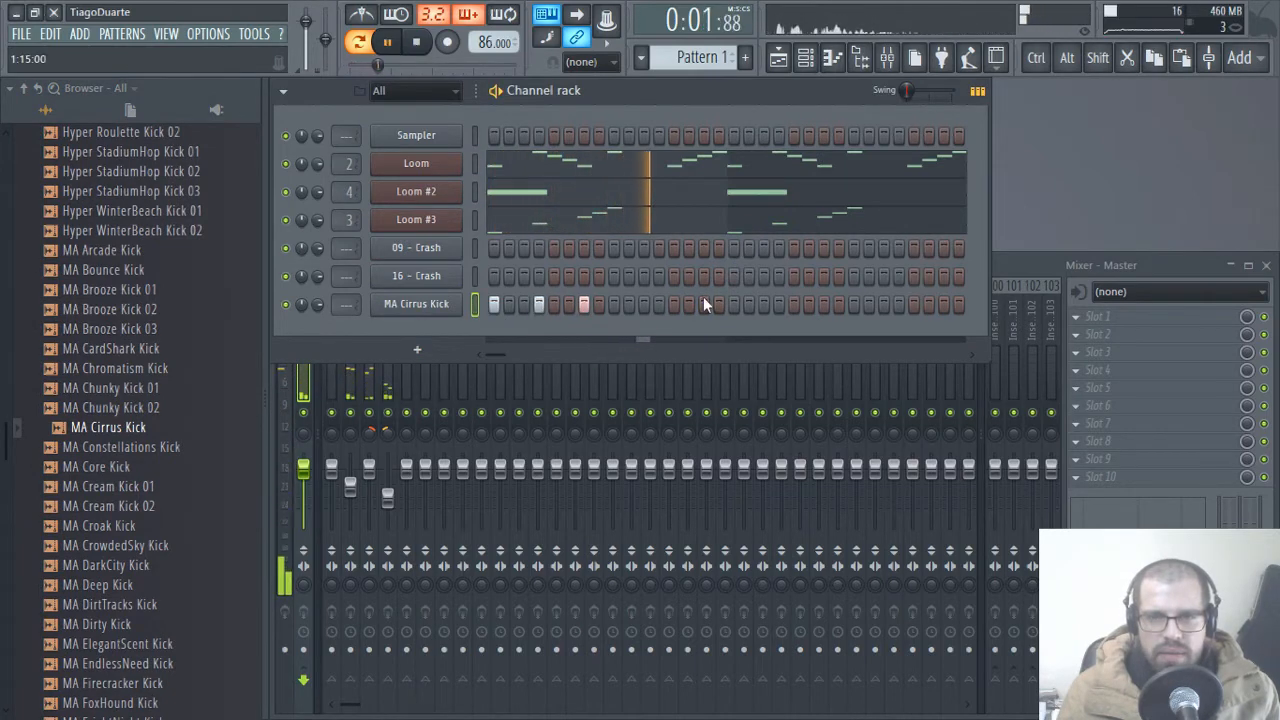
pyautogui.click(734, 304)
pyautogui.click(808, 305)
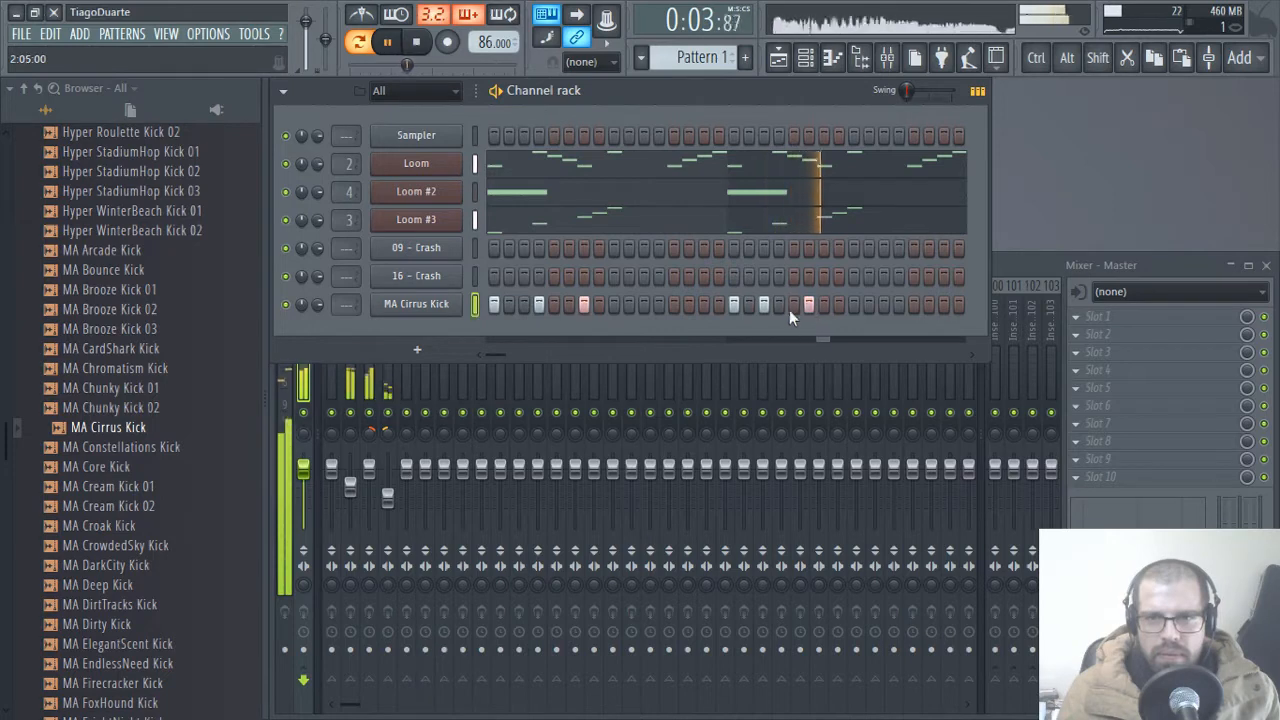
pyautogui.click(766, 306)
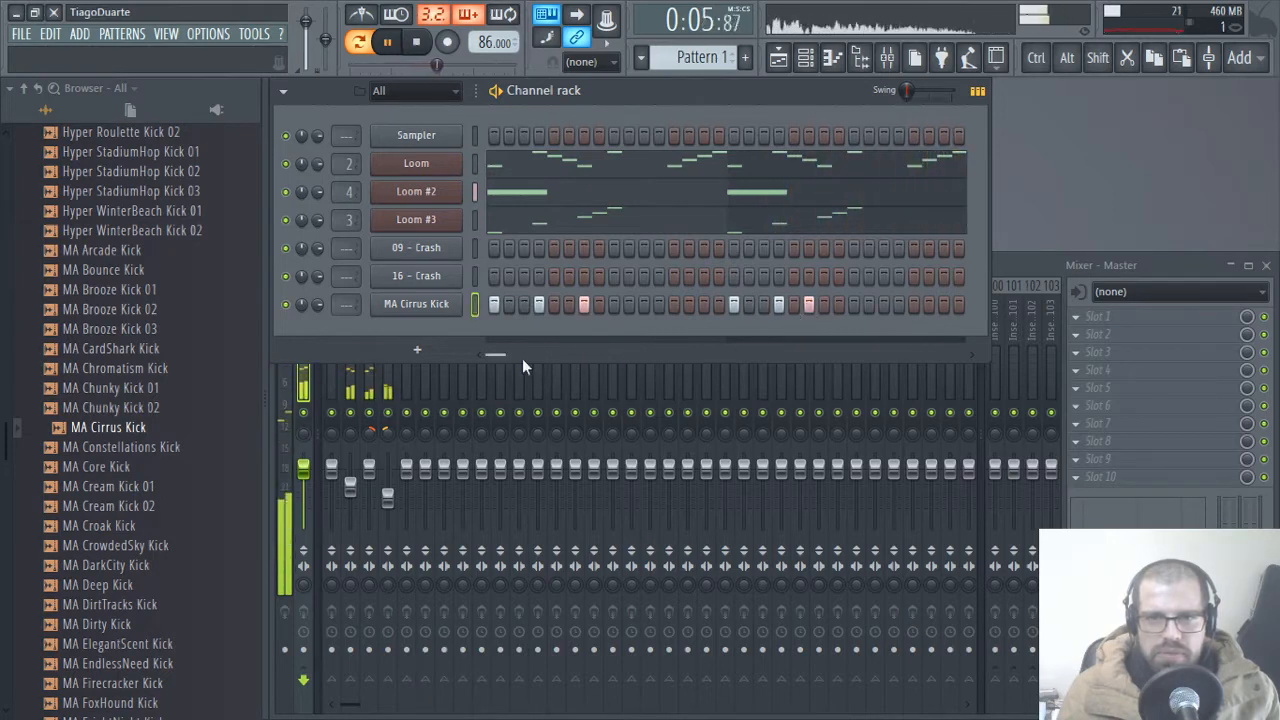
# - Extend the MA Cirrus Kick rhythm through bars 3 and 4 with hits on steps 33, 36, 39, 49, 52, 55 and 59
pyautogui.moveTo(503, 354); pyautogui.dragTo(946, 351)
pyautogui.click(704, 304)
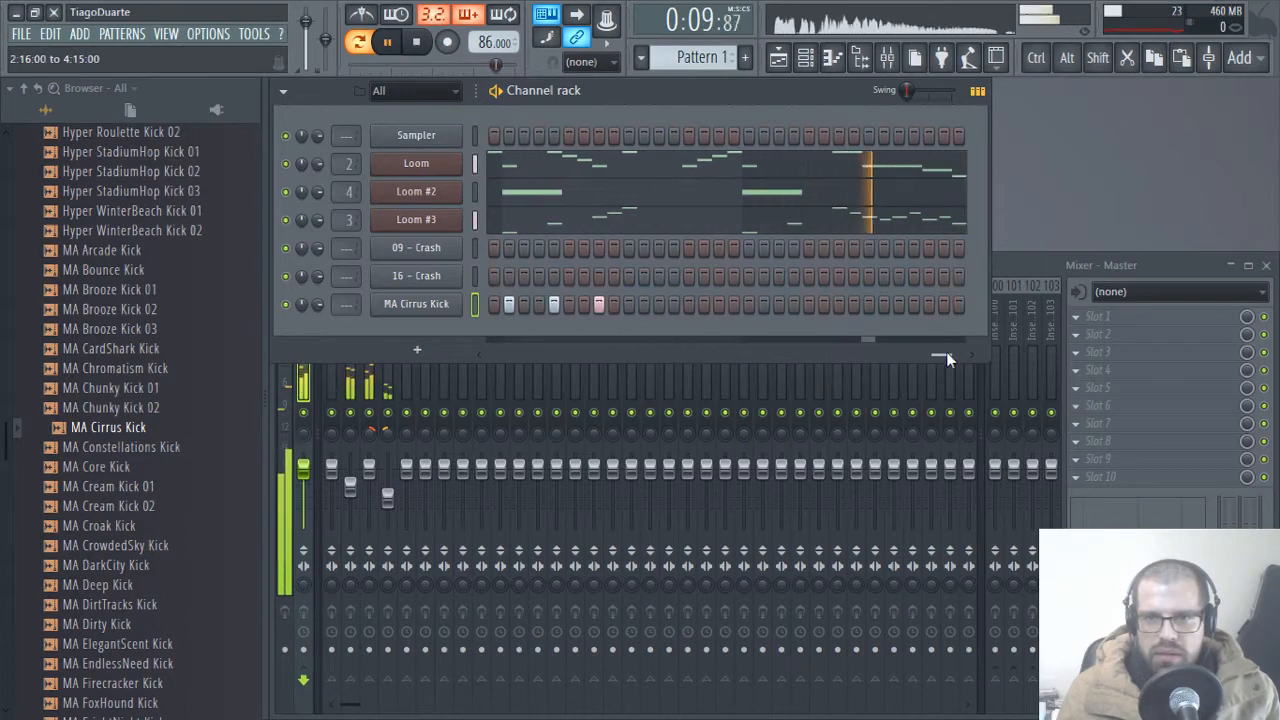
pyautogui.click(748, 305)
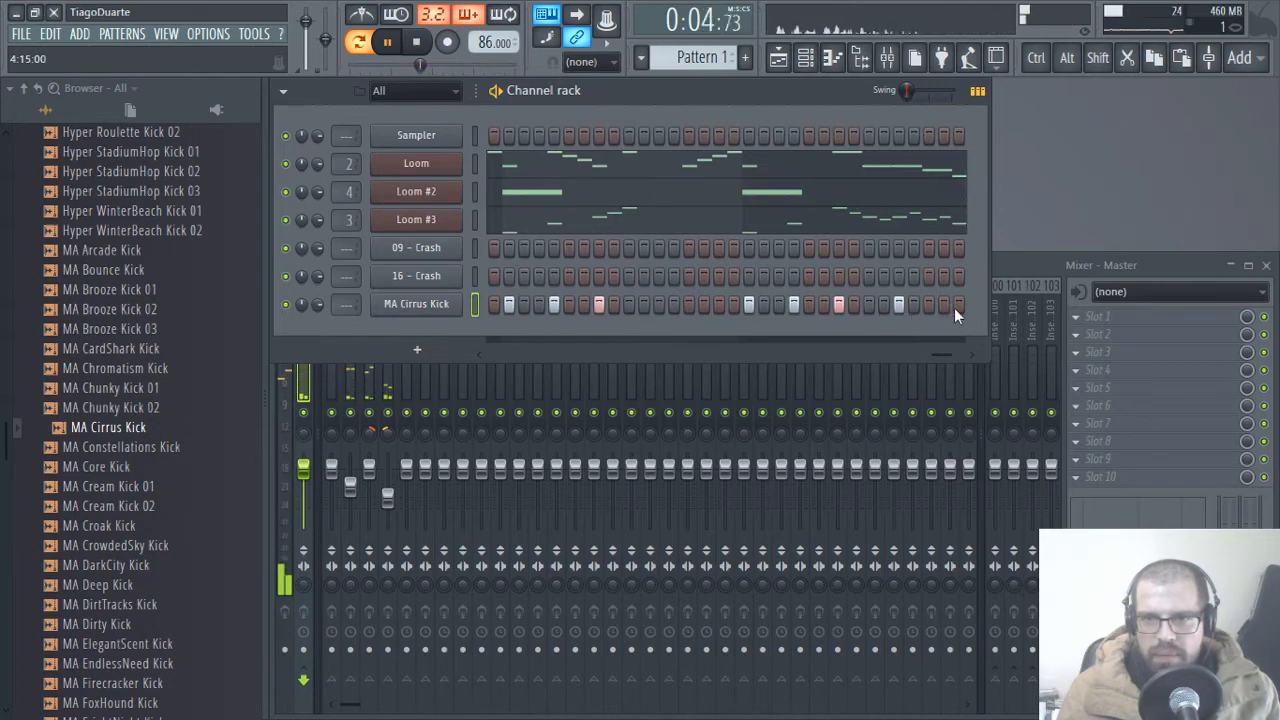
pyautogui.moveTo(943, 345); pyautogui.dragTo(478, 354)
pyautogui.click(884, 305)
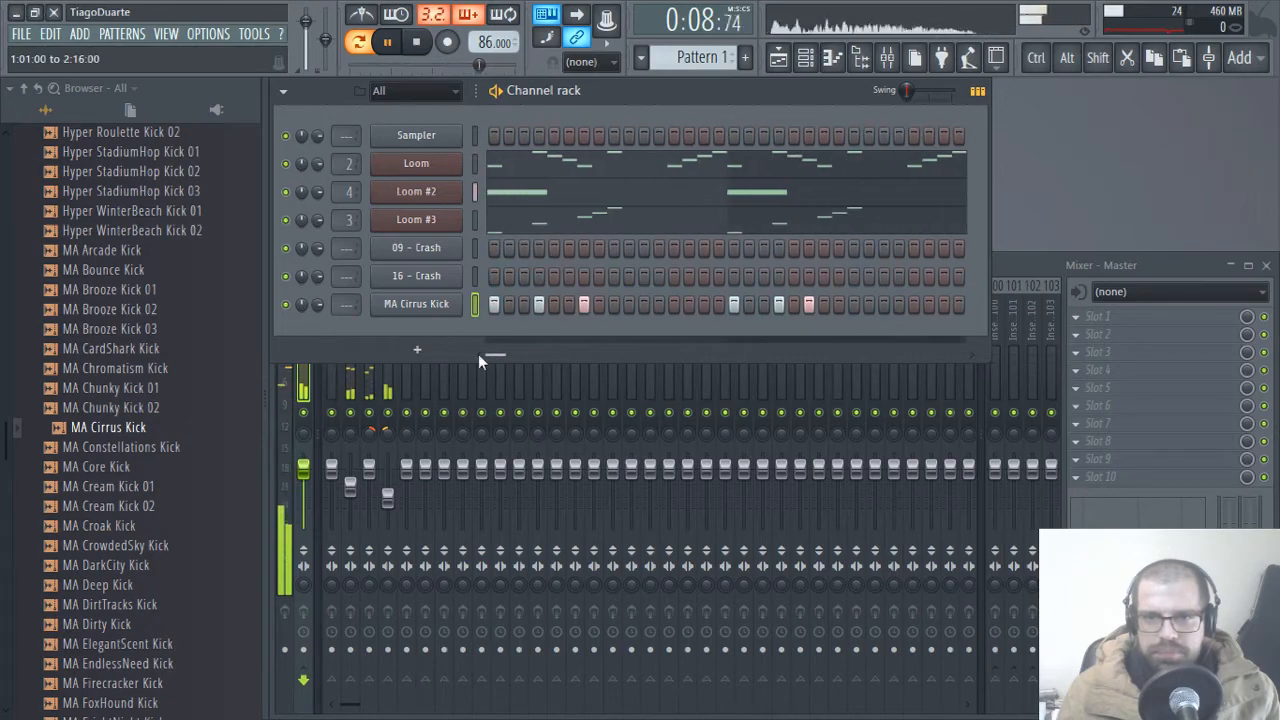
# - Audition MA kicks further down the folder, from the Hard Kick samples through Haywire and Heliocentric to Hyperion
pyautogui.scroll(7, 128, 375)
pyautogui.scroll(-15, 128, 375)
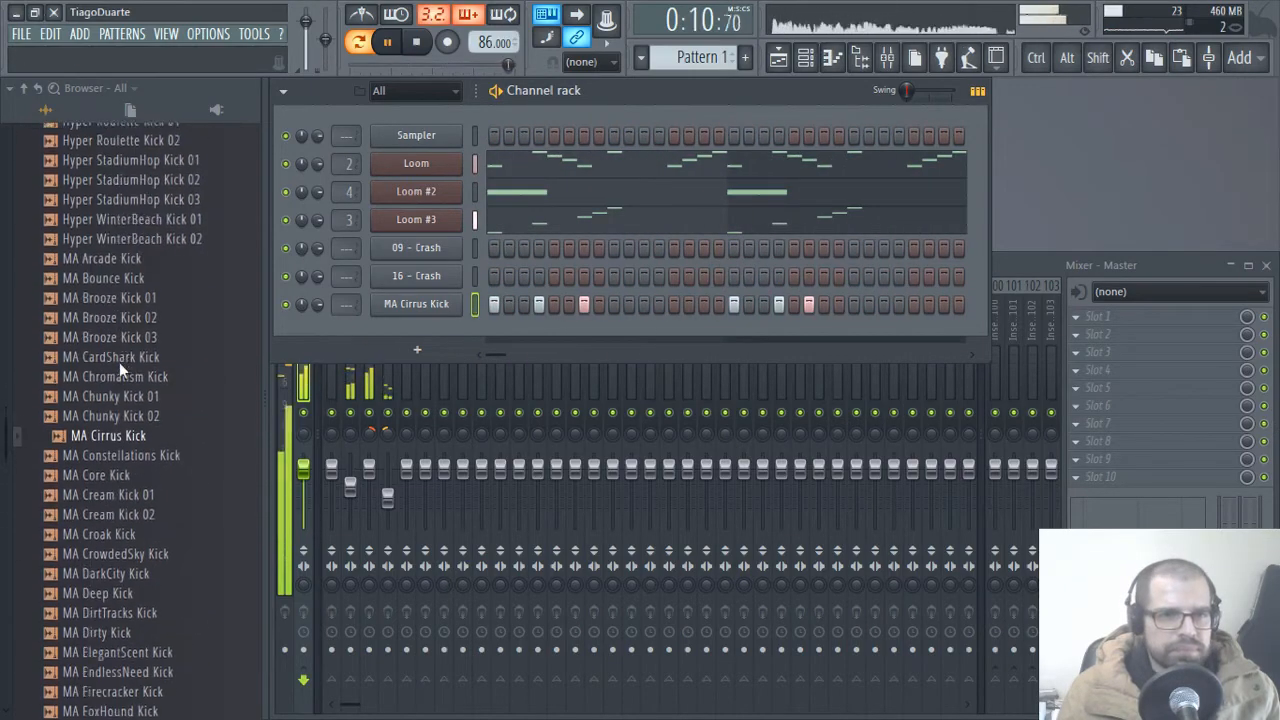
pyautogui.click(134, 352)
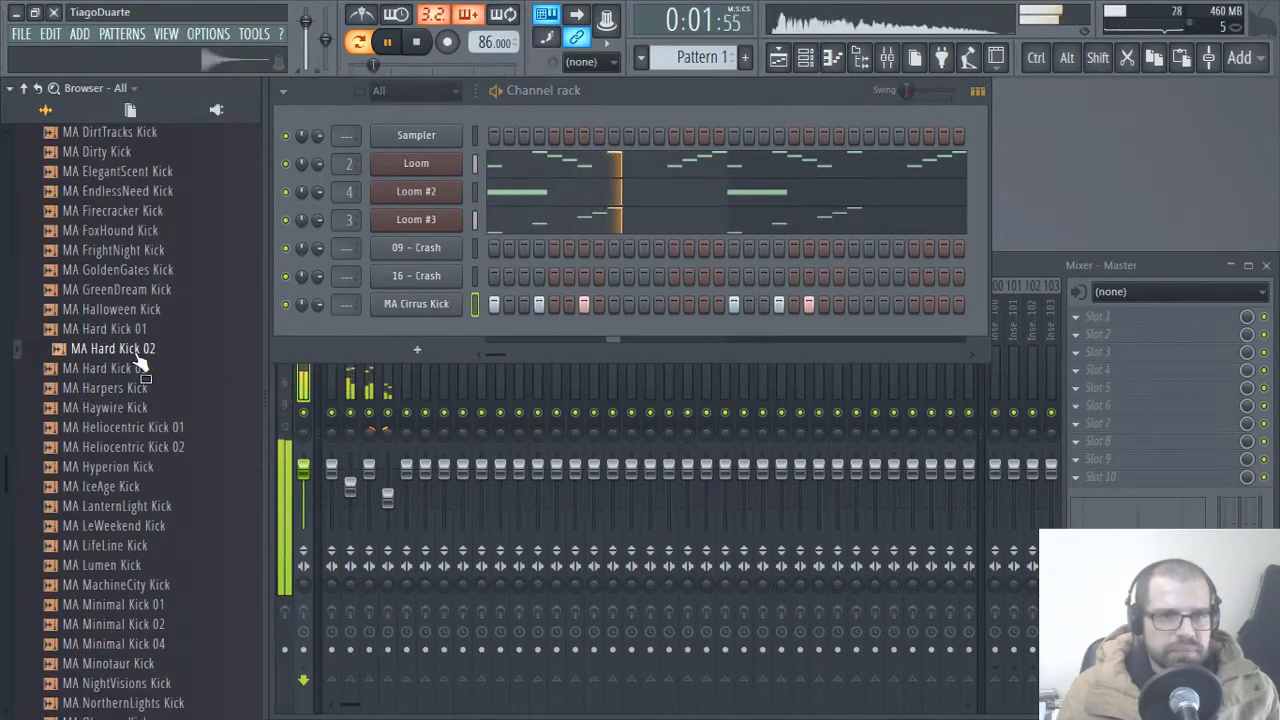
pyautogui.click(136, 331)
pyautogui.click(145, 390)
pyautogui.click(142, 370)
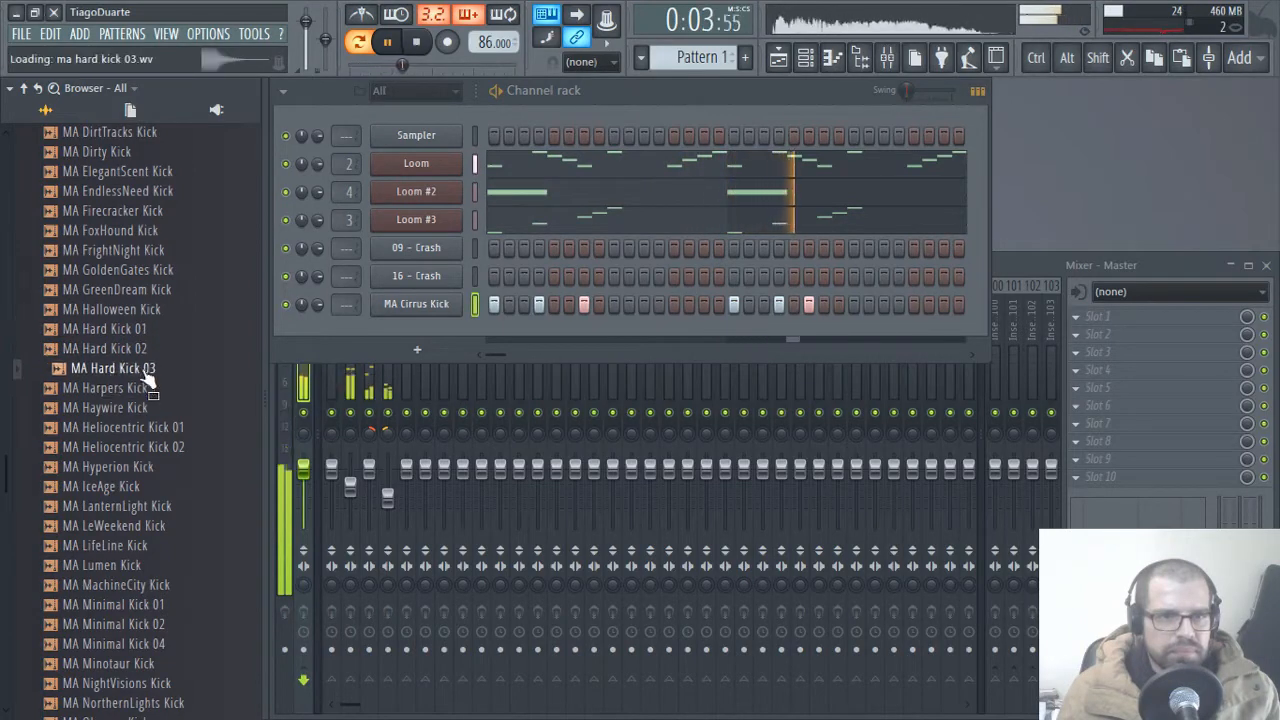
pyautogui.click(143, 408)
pyautogui.click(135, 428)
pyautogui.click(131, 467)
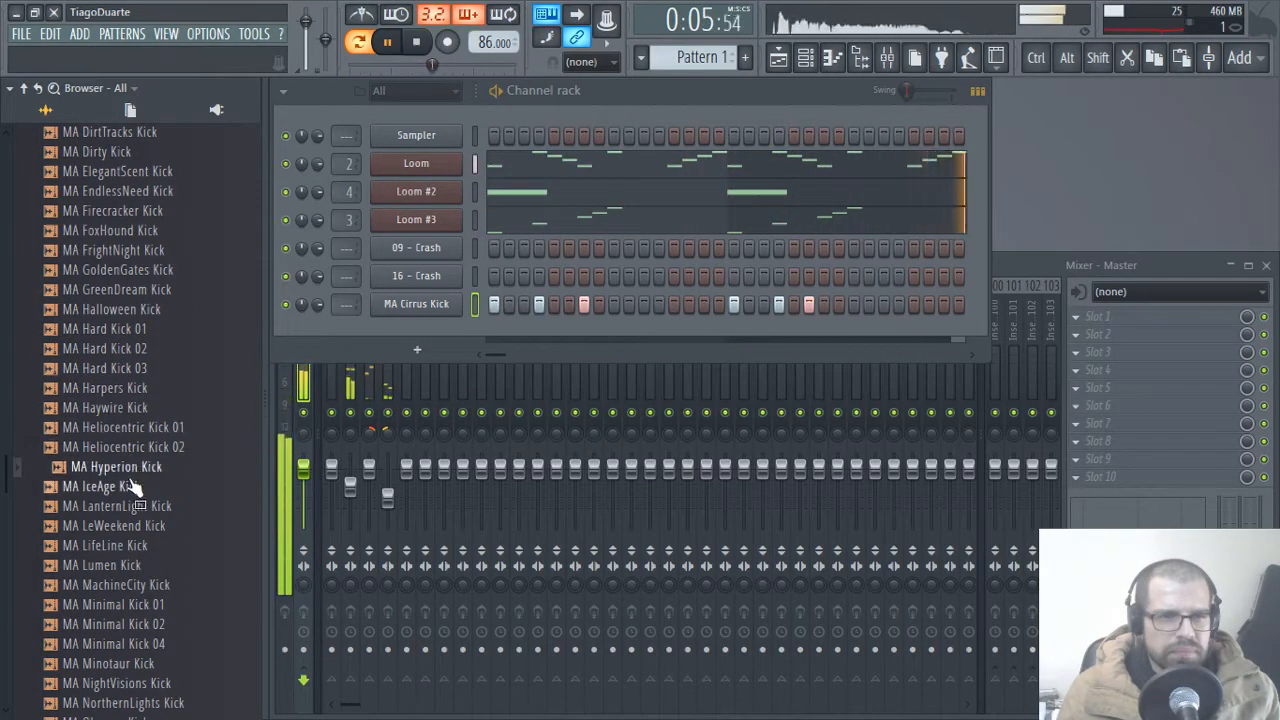
# - Audition the MA kick samples from IceAge to MachineCity
pyautogui.click(126, 487)
pyautogui.click(122, 507)
pyautogui.click(125, 526)
pyautogui.click(127, 546)
pyautogui.click(127, 566)
pyautogui.click(127, 585)
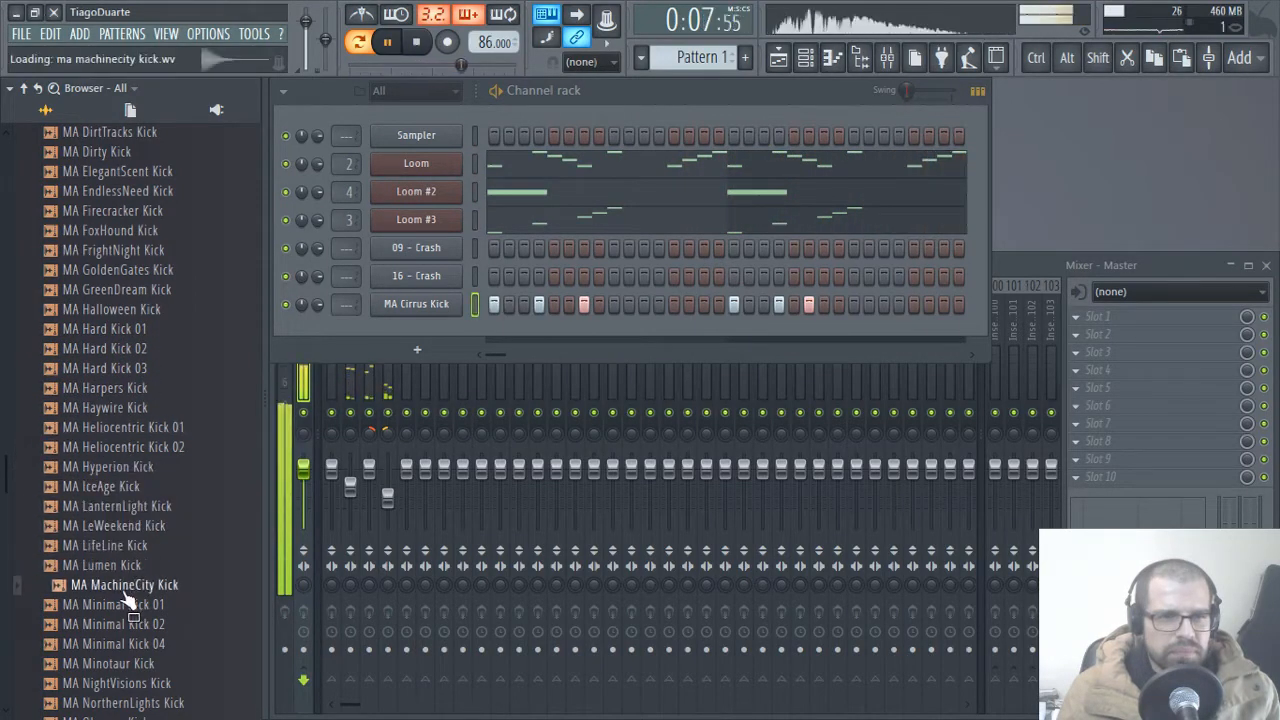
# - Compare the MA Minimal, Minotaur and NightVisions kicks with the playing pattern
pyautogui.click(127, 605)
pyautogui.click(127, 625)
pyautogui.click(128, 644)
pyautogui.click(135, 664)
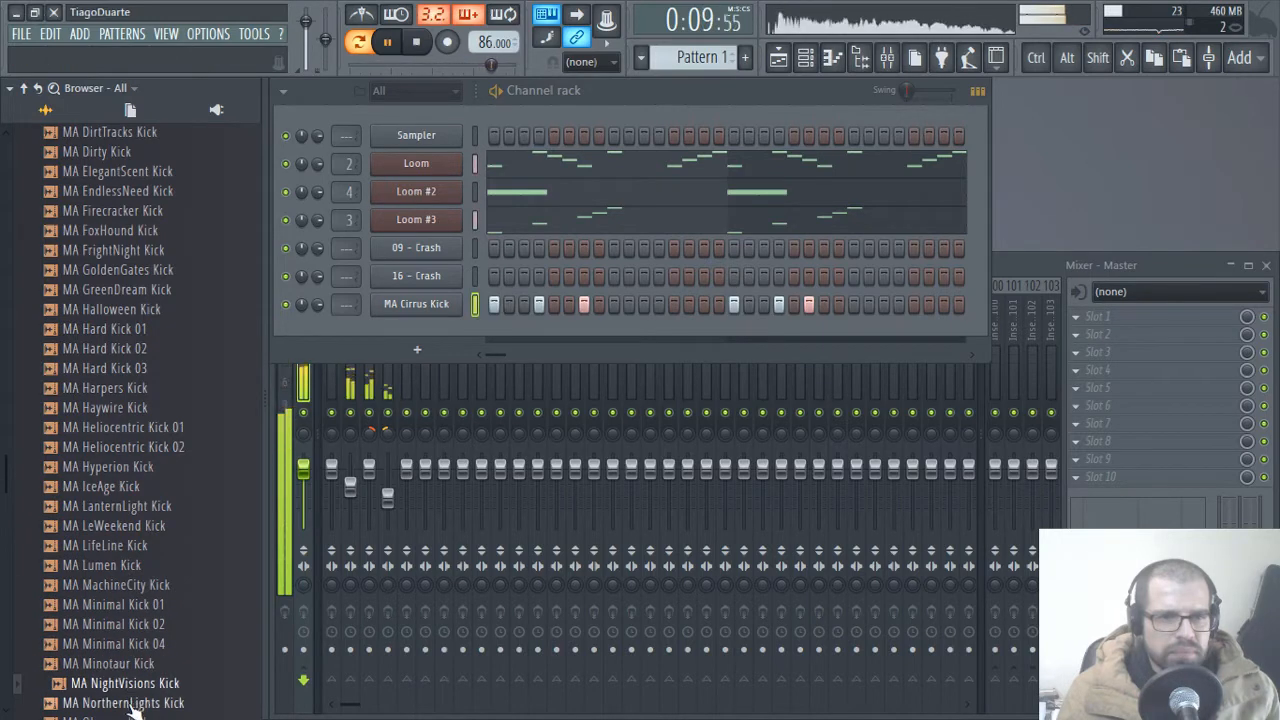
pyautogui.click(132, 684)
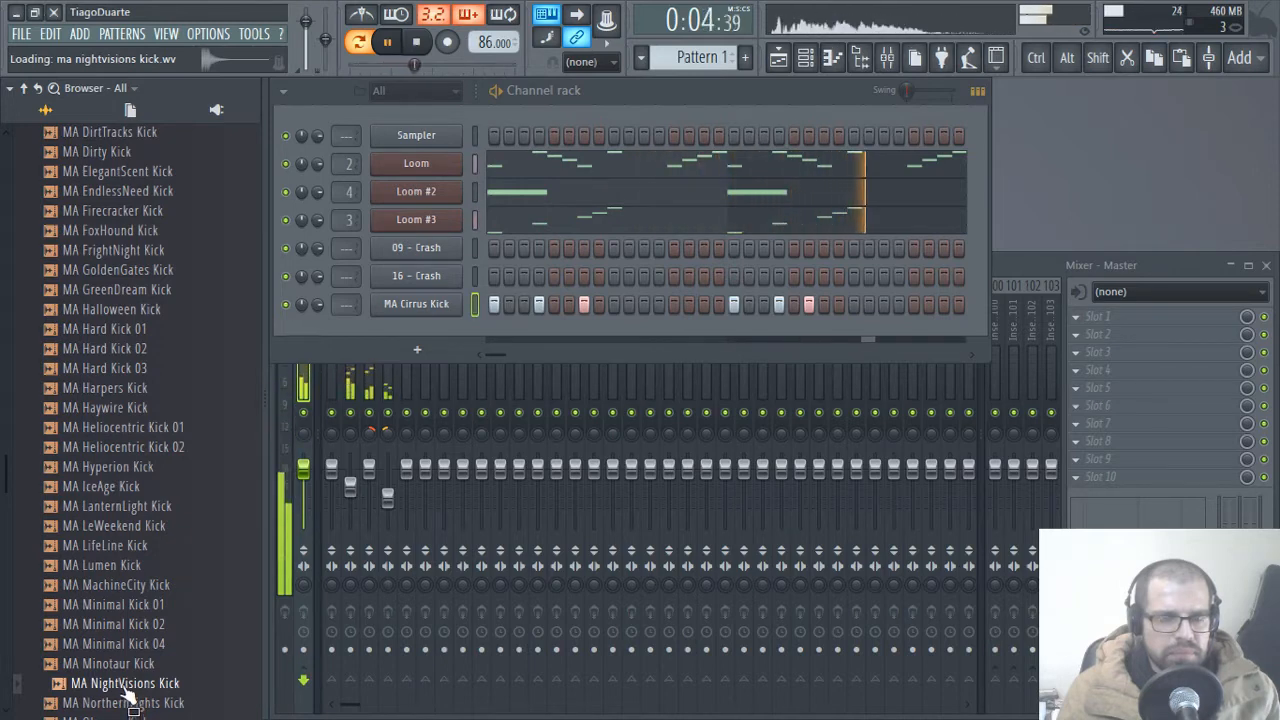
# - With MA Cirrus Kick muted, add MA NightVisions Kick as a new channel and paste the same kick rhythm into it
pyautogui.press('space')
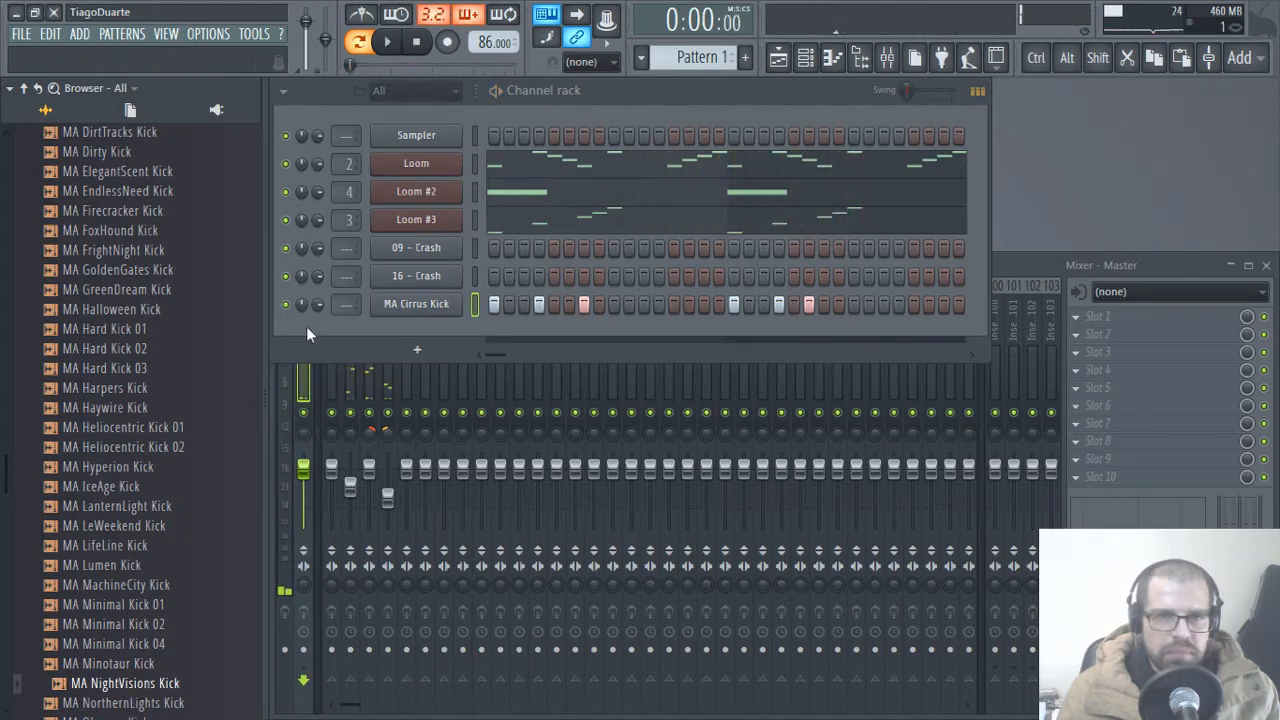
pyautogui.click(148, 683)
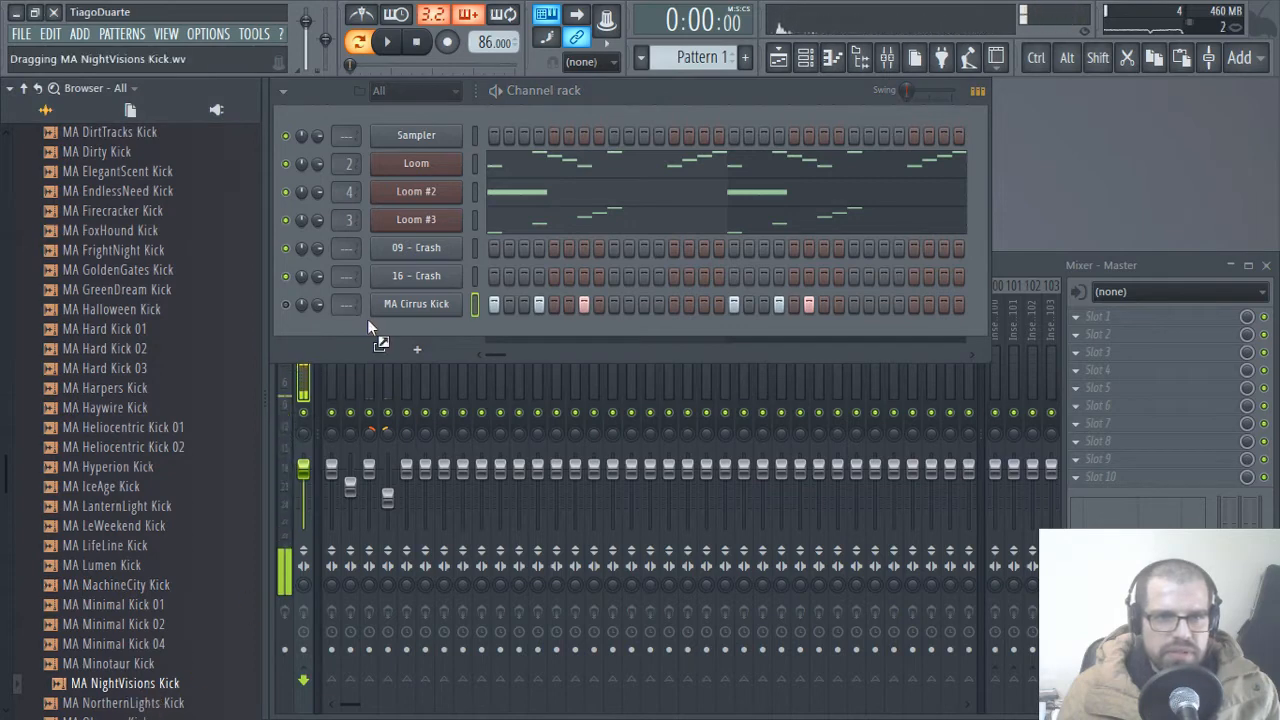
pyautogui.moveTo(368, 322); pyautogui.dragTo(410, 336)
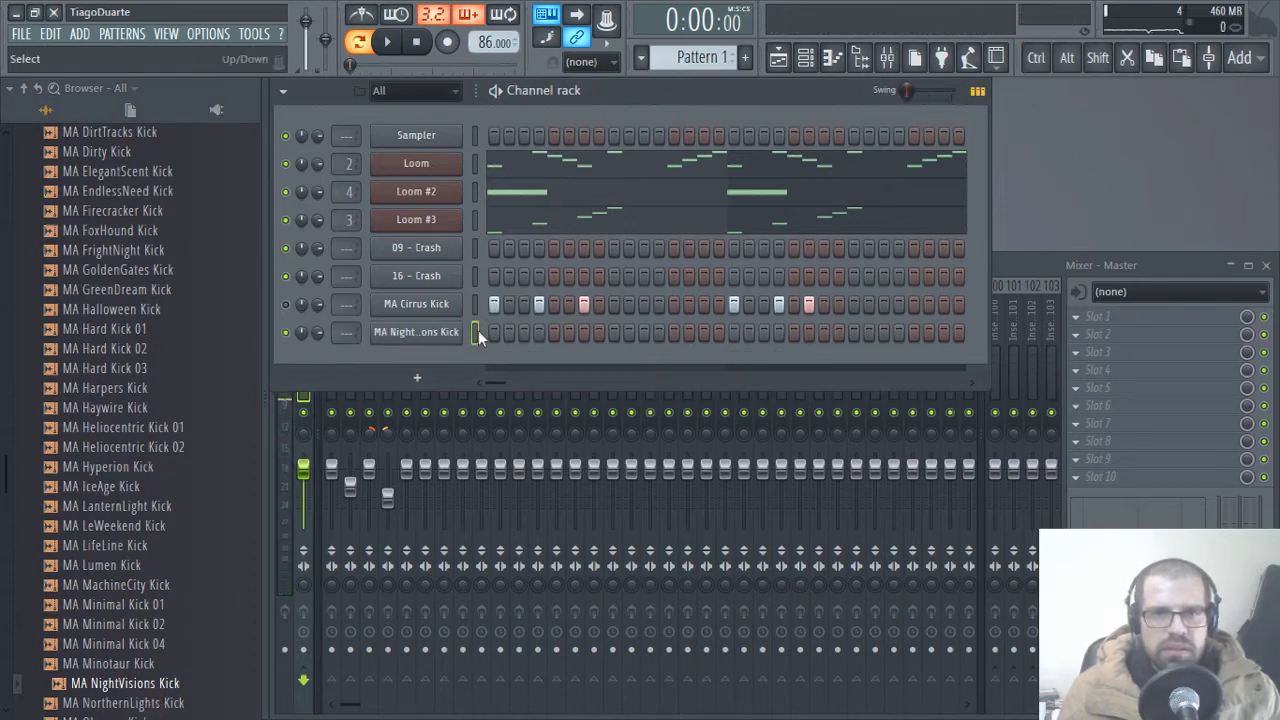
pyautogui.hotkey('ctrl', 'v')
pyautogui.press('space')
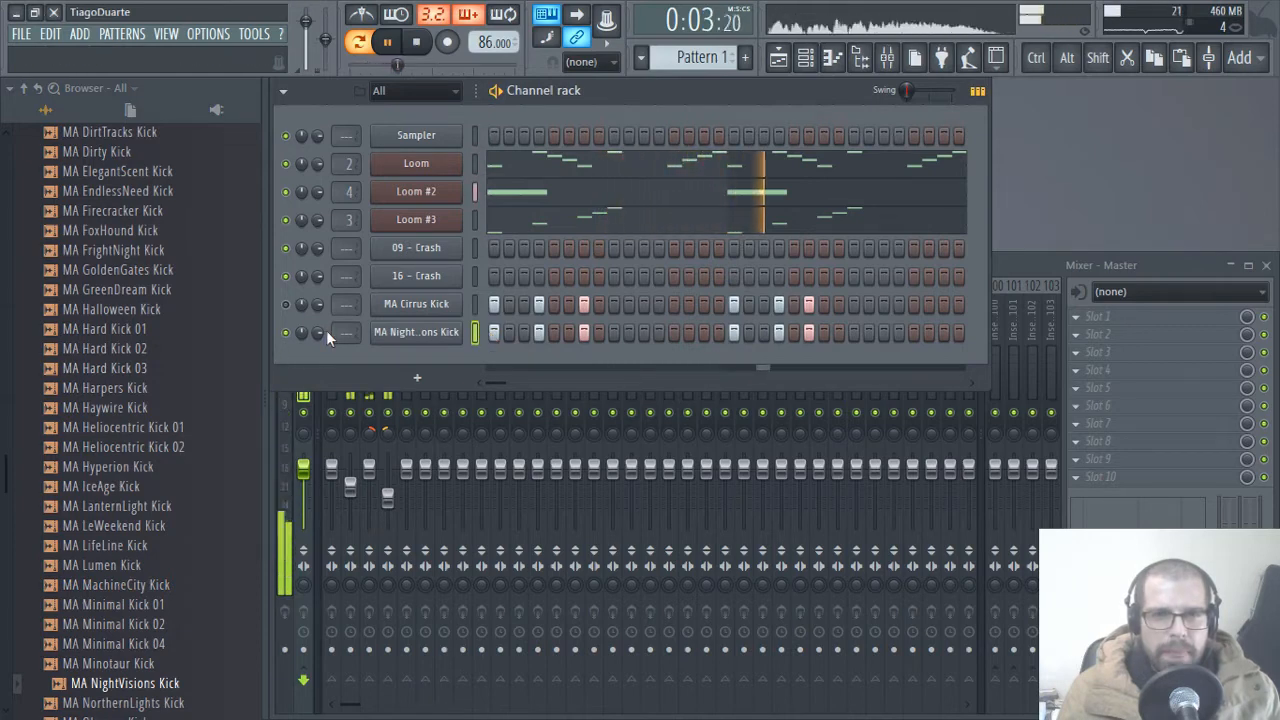
# - Unmute MA Cirrus Kick and set its channel filter type to HP
pyautogui.click(286, 304)
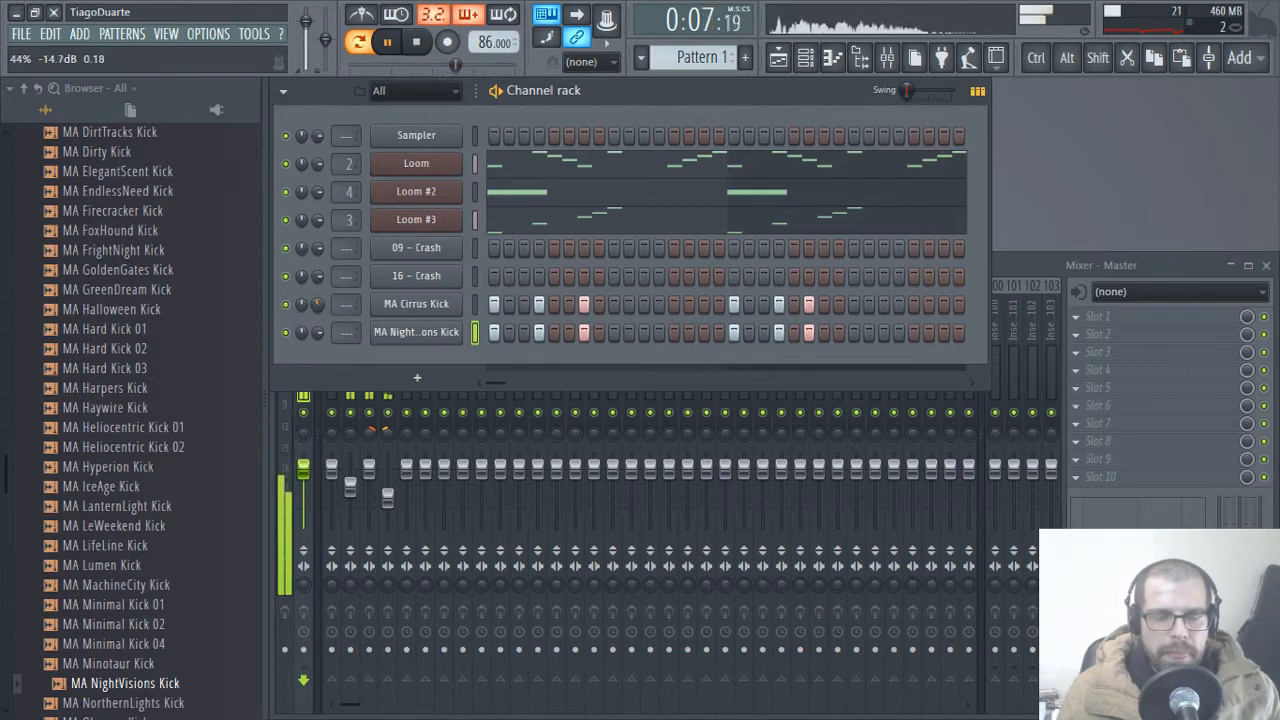
pyautogui.click(474, 306)
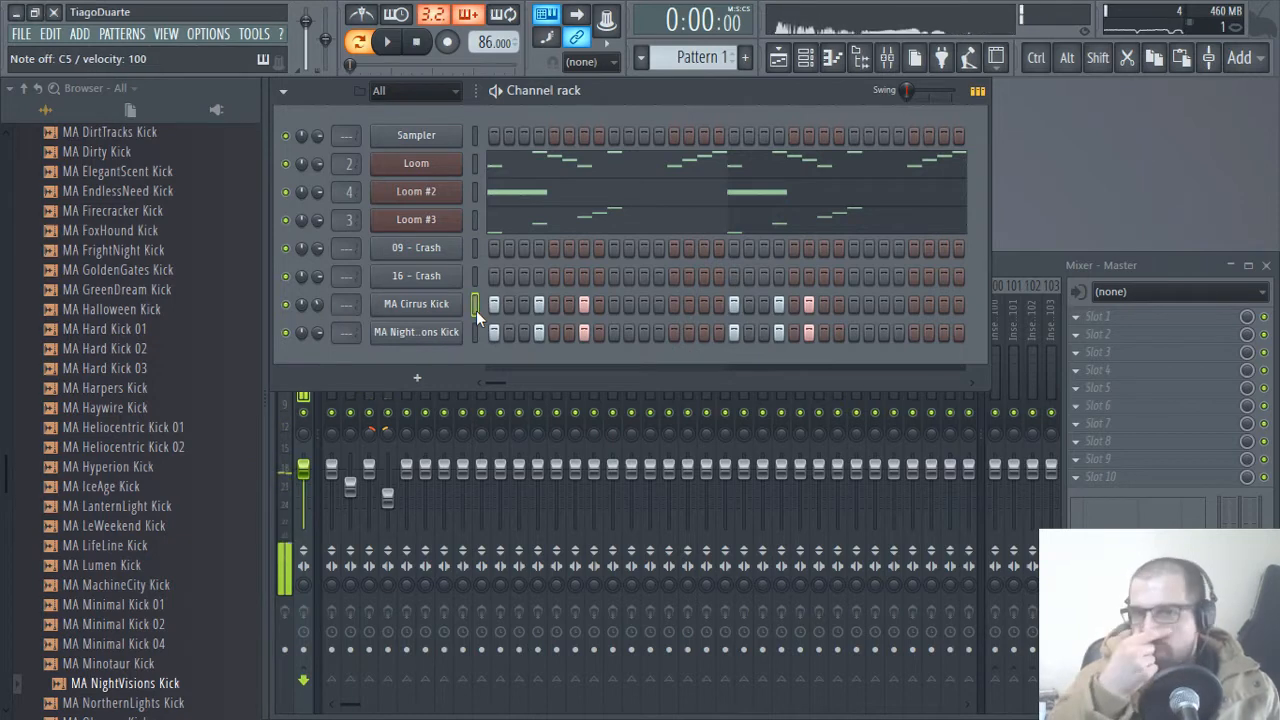
pyautogui.click(406, 310)
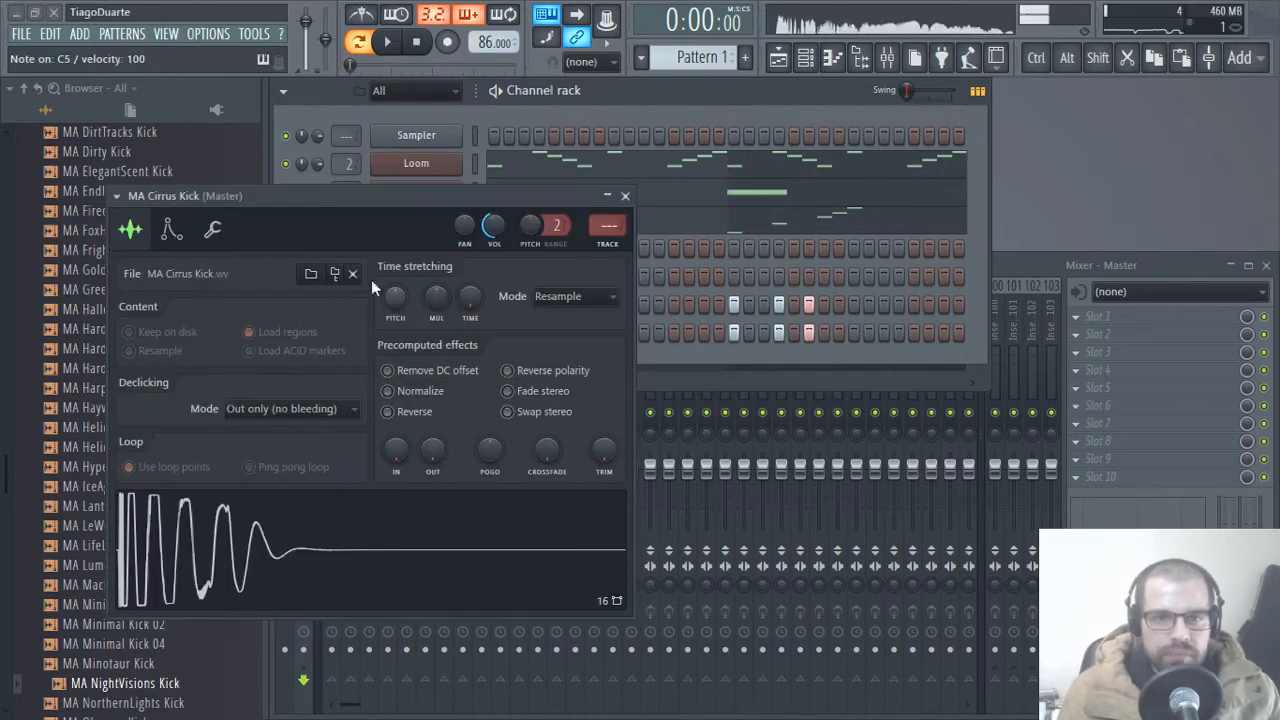
pyautogui.click(176, 235)
pyautogui.click(590, 466)
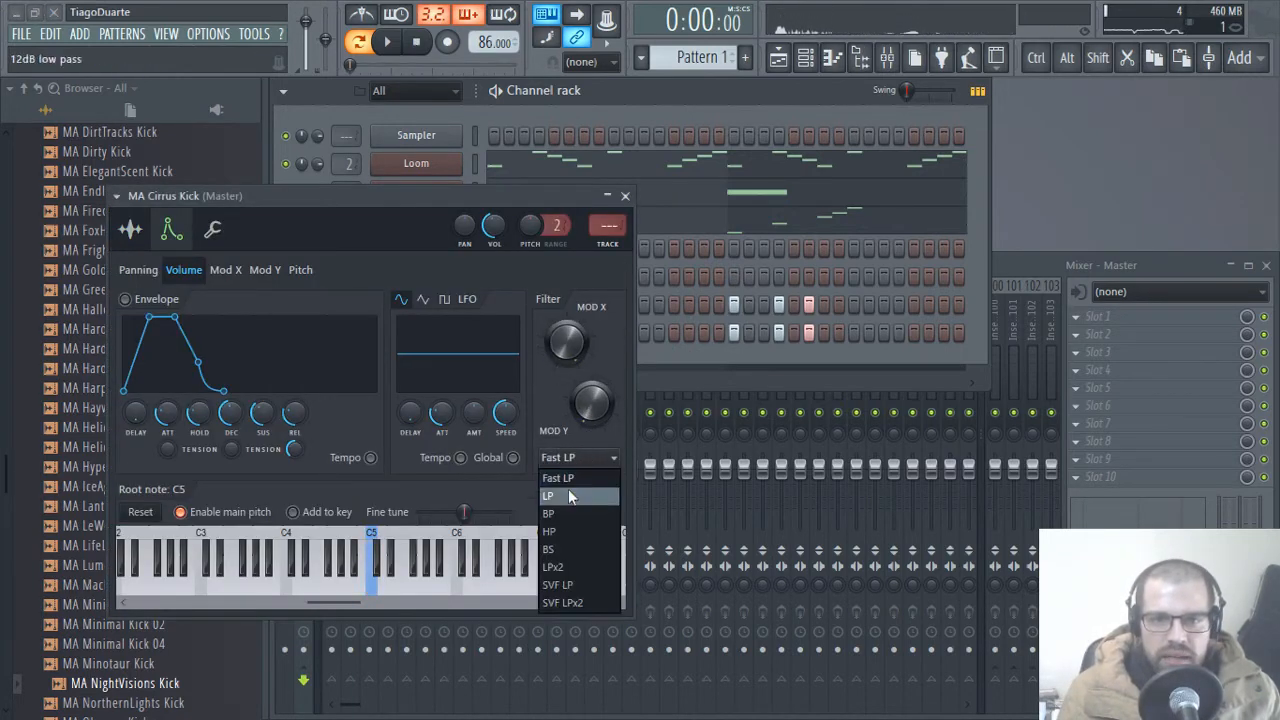
pyautogui.click(570, 531)
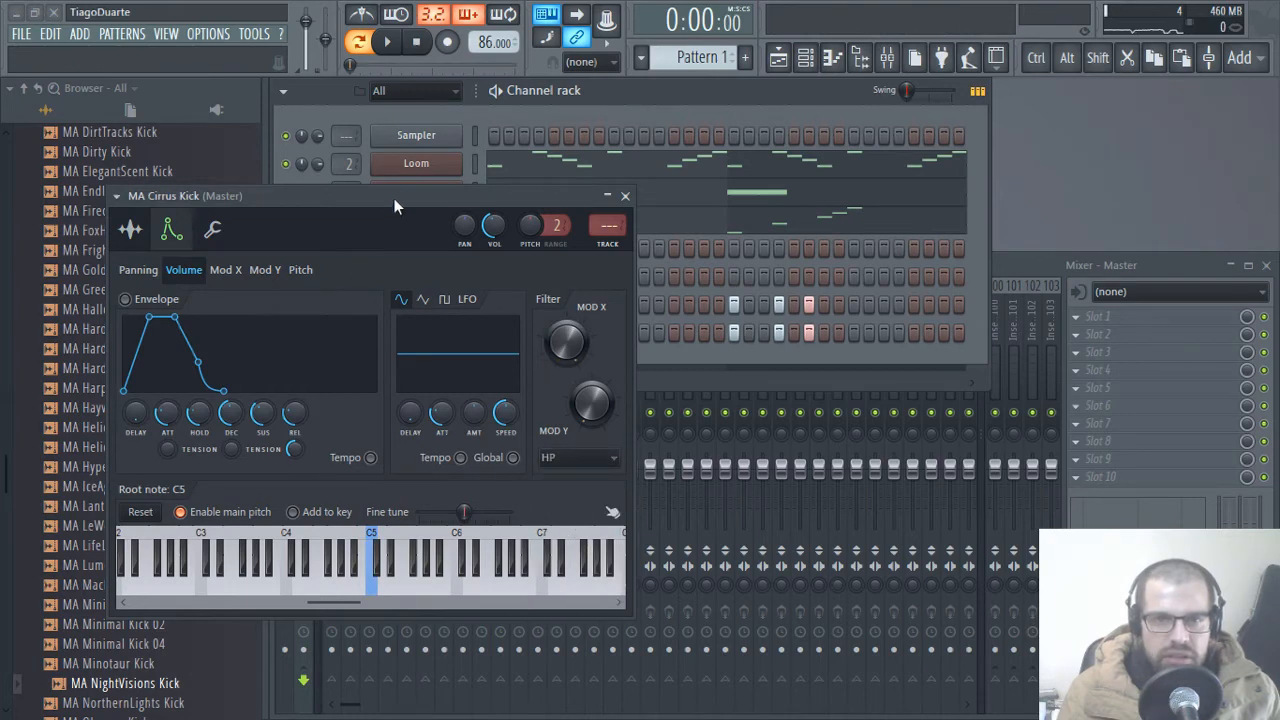
# - Reset the MA Cirrus Kick channel volume and, during playback, route both kick channels to mixer track 5
pyautogui.moveTo(394, 198); pyautogui.dragTo(577, 157)
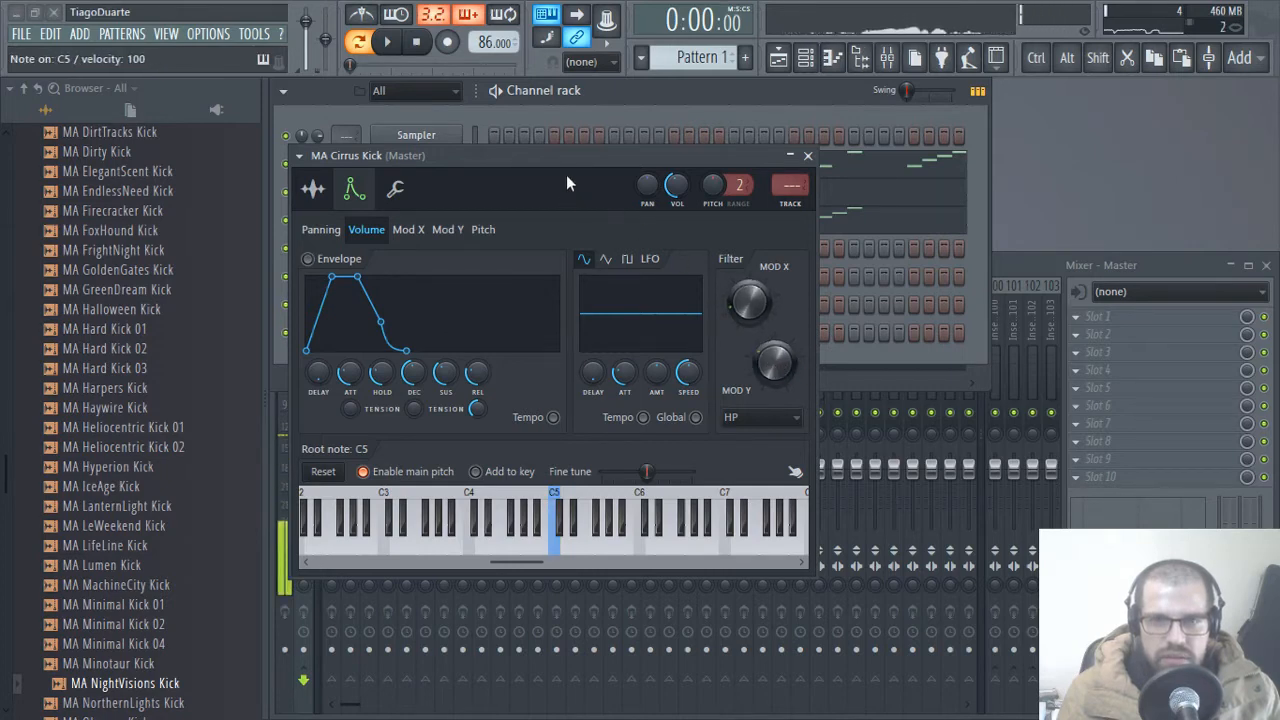
pyautogui.click(808, 157)
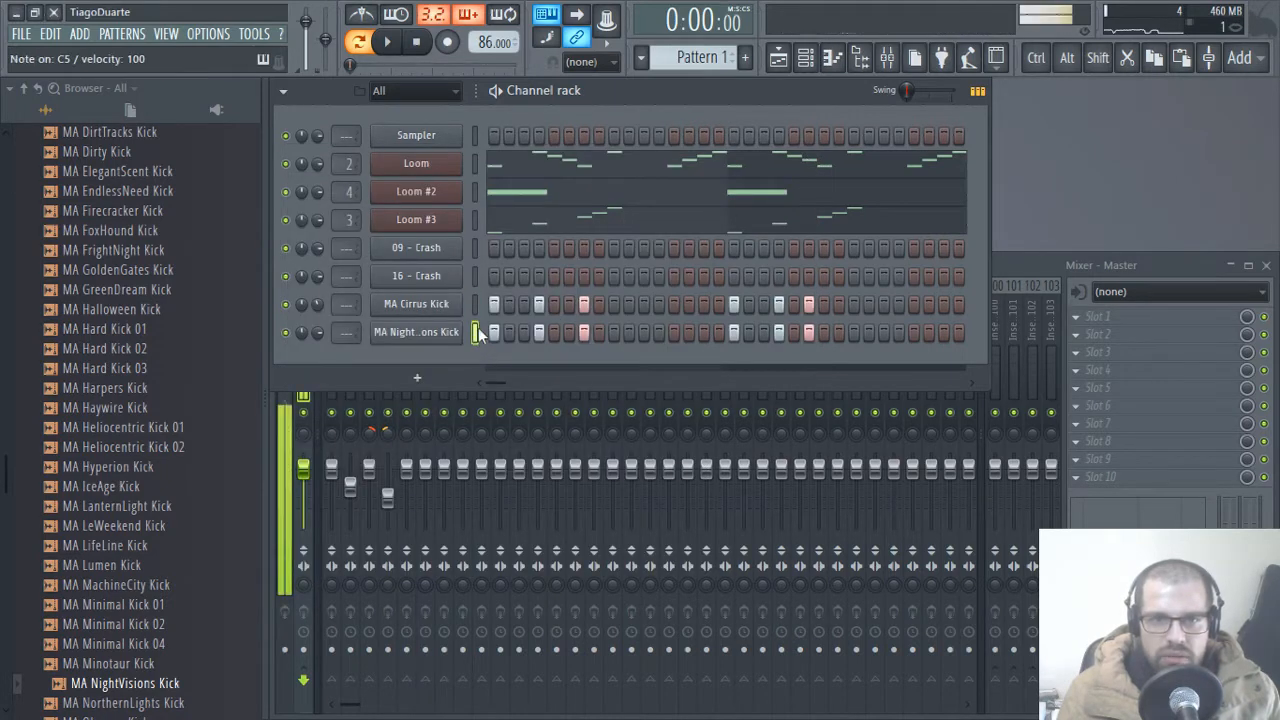
pyautogui.rightClick(316, 305)
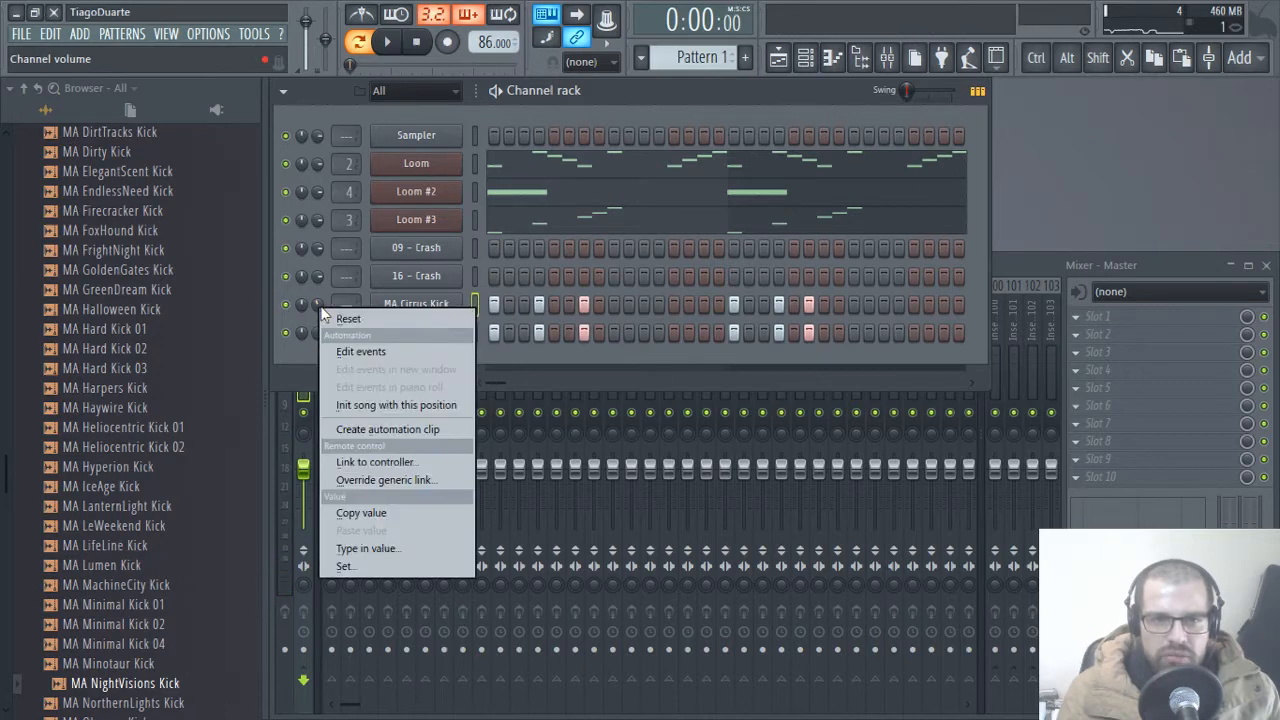
pyautogui.click(363, 323)
pyautogui.press('space')
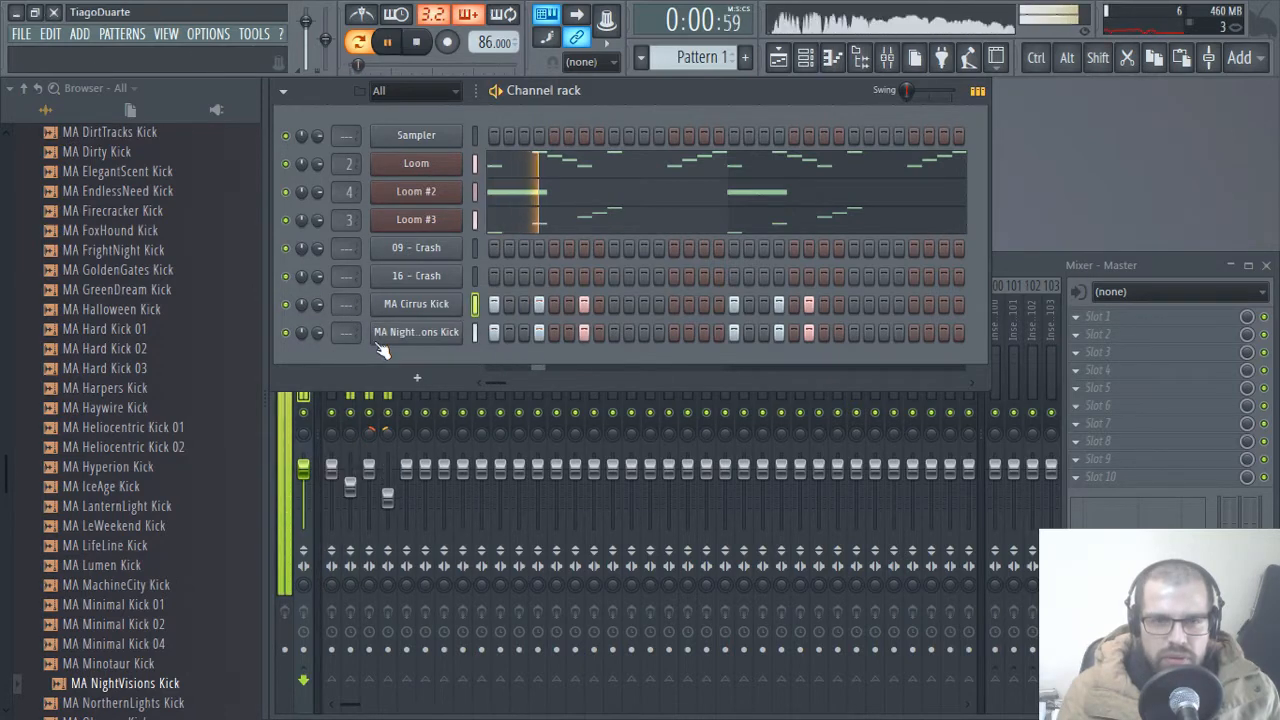
pyautogui.moveTo(316, 308); pyautogui.dragTo(349, 318)
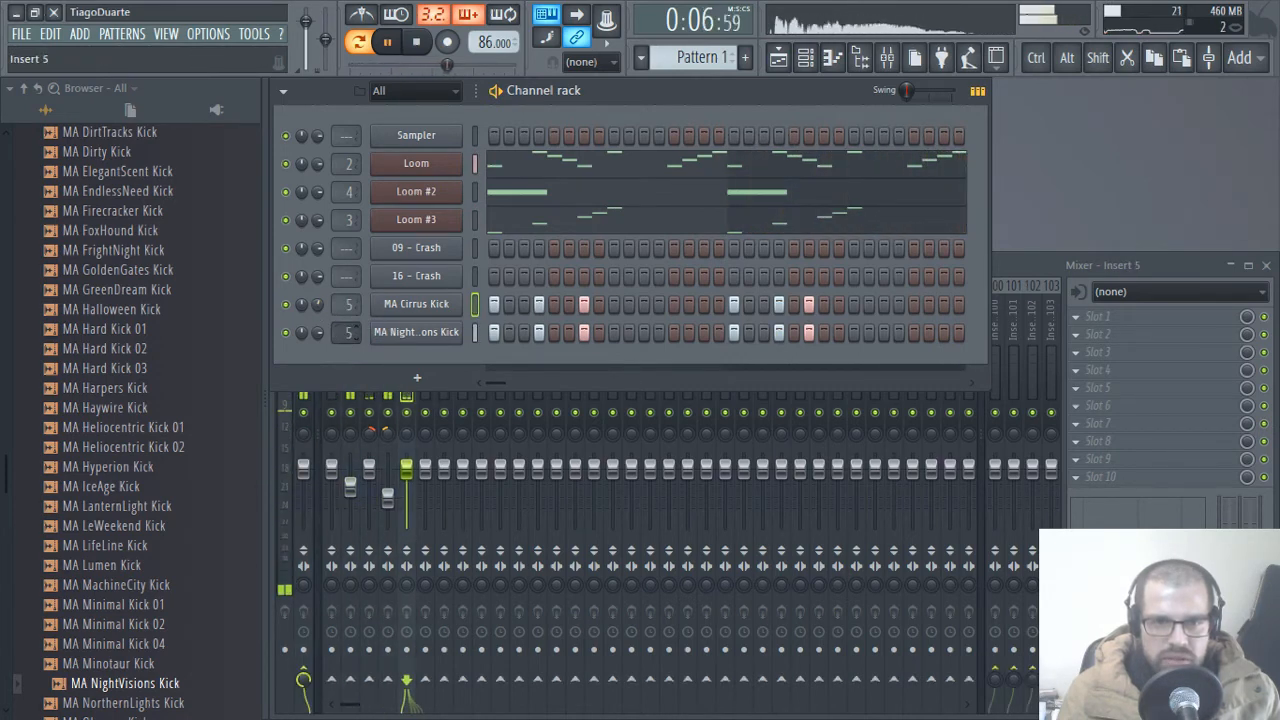
# - Add Fruity Limiter to slot 7 of the Master track and raise its gain to about 2.6 dB
pyautogui.click(1031, 279)
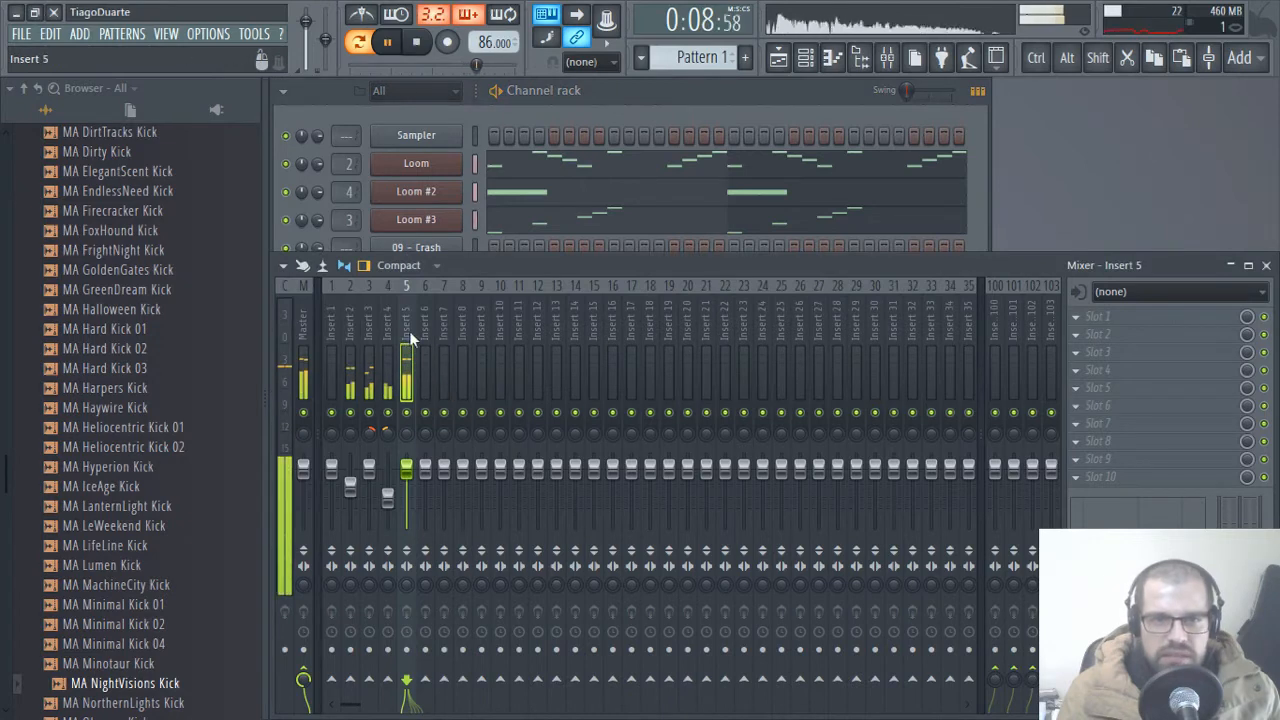
pyautogui.click(310, 331)
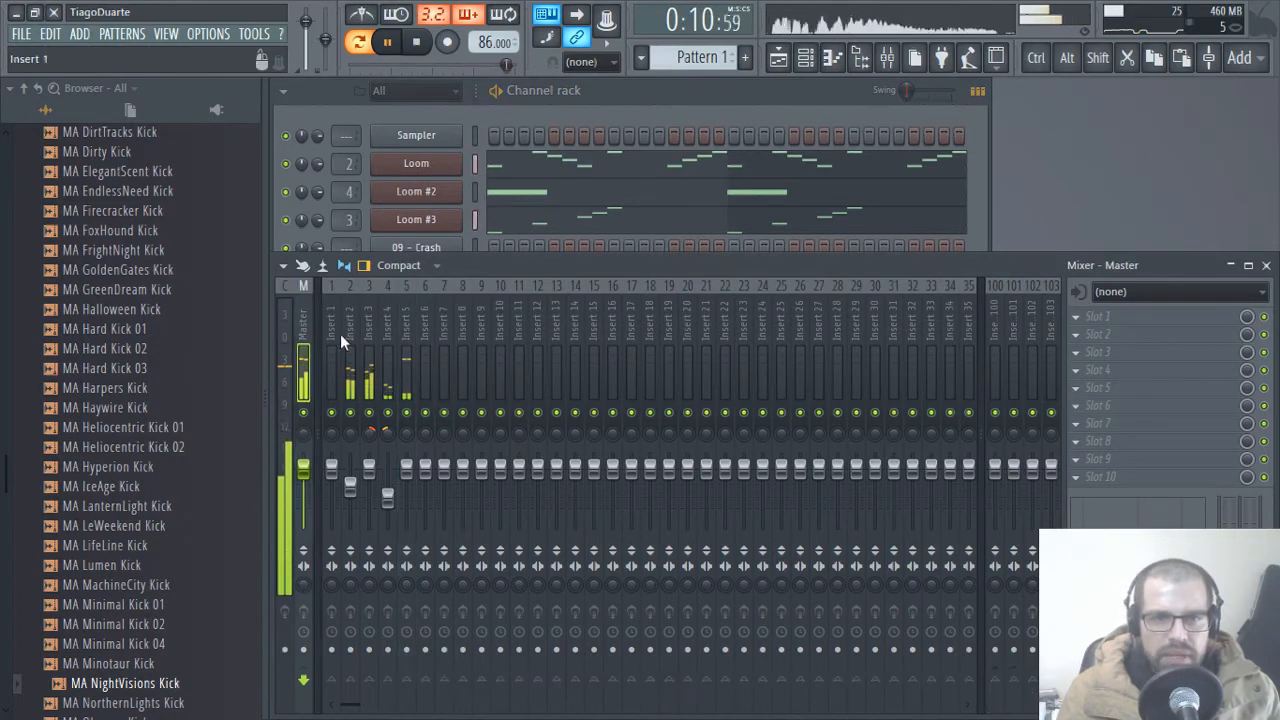
pyautogui.click(1117, 421)
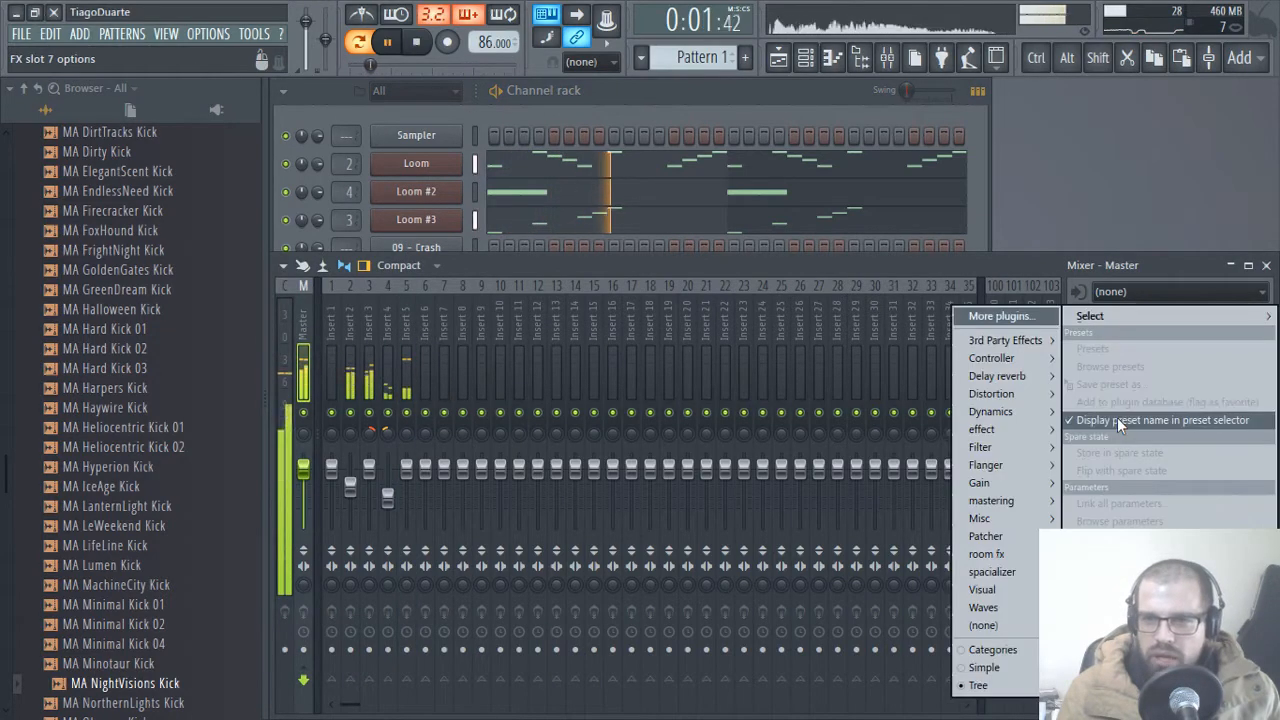
pyautogui.moveTo(1009, 413)
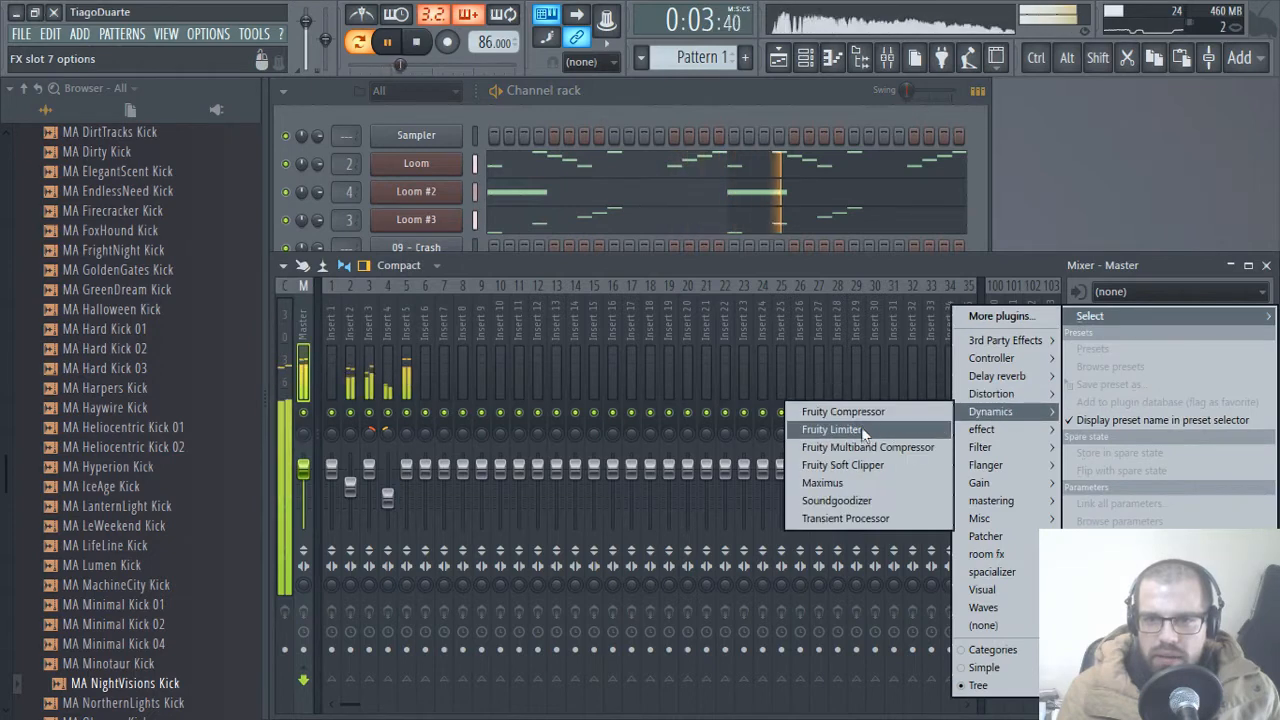
pyautogui.click(844, 430)
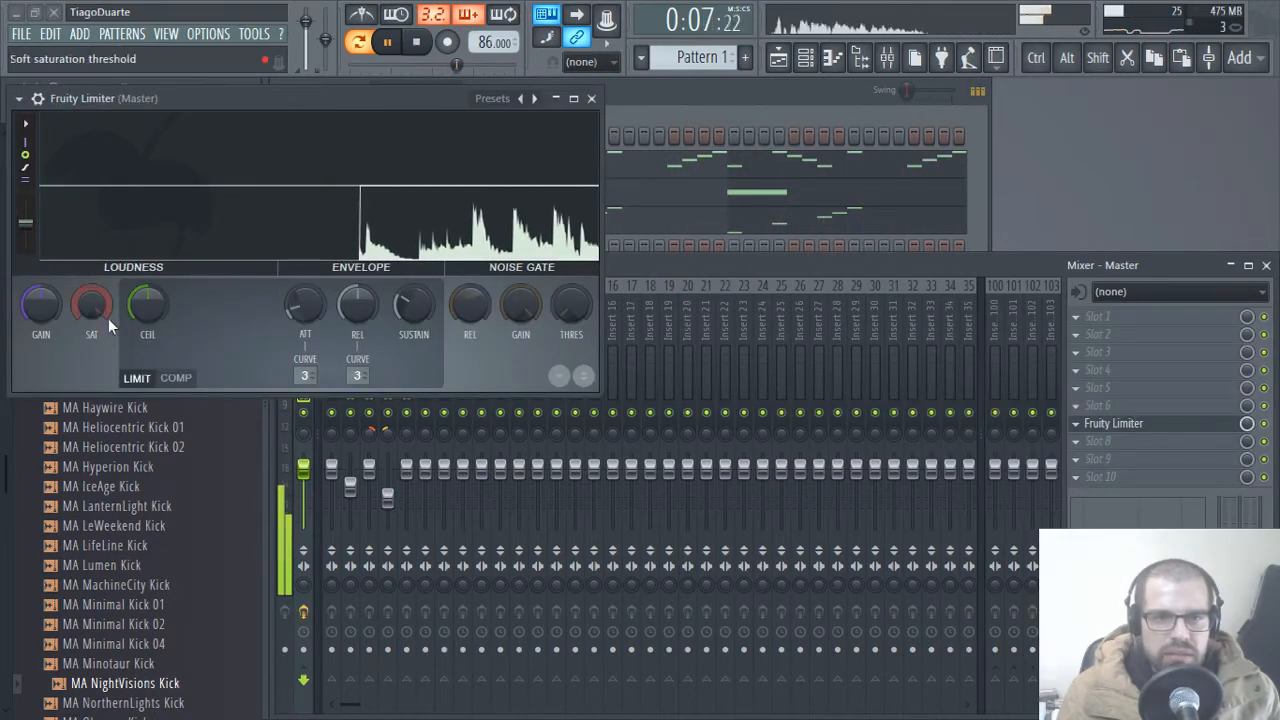
pyautogui.moveTo(40, 305)
pyautogui.mouseDown()
pyautogui.moveTo(40, 280)
pyautogui.moveTo(40, 296)
pyautogui.mouseUp()
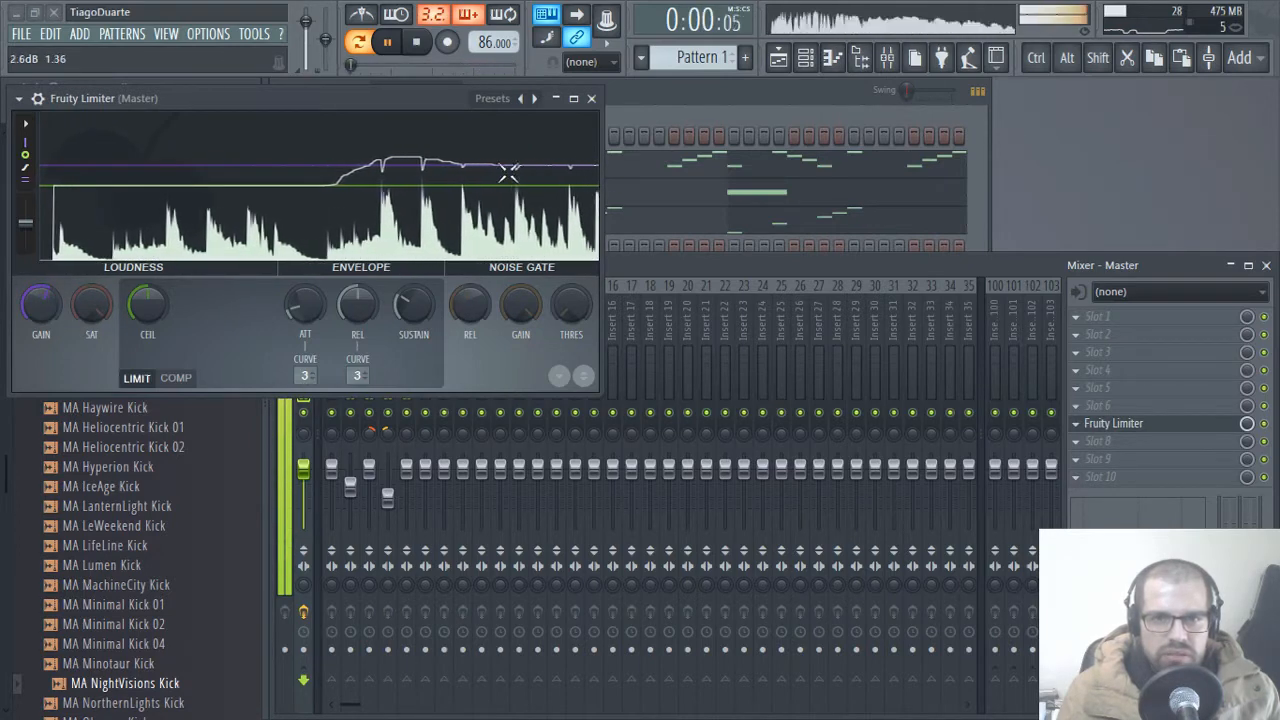
pyautogui.click(591, 100)
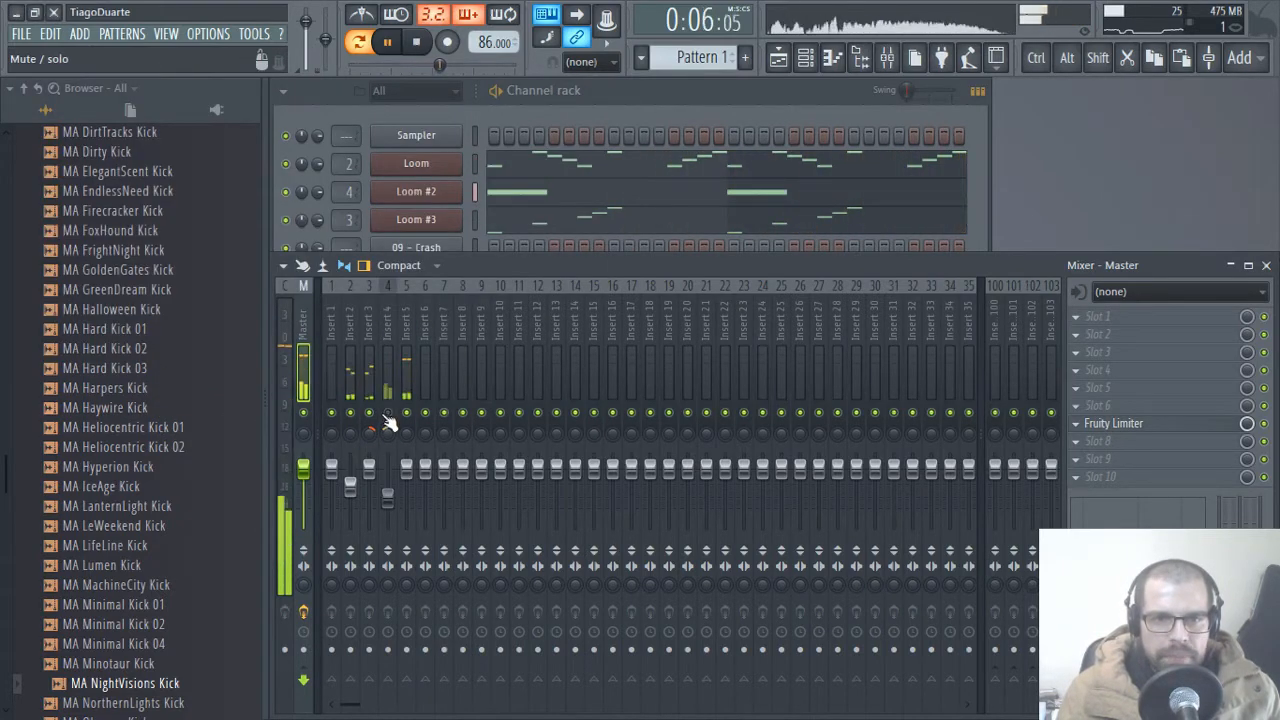
# - With Inserts 3 and 4 muted, lower Insert 2 to about -10.2 dB and load FidelityEQ in its first effect slot
pyautogui.click(351, 314)
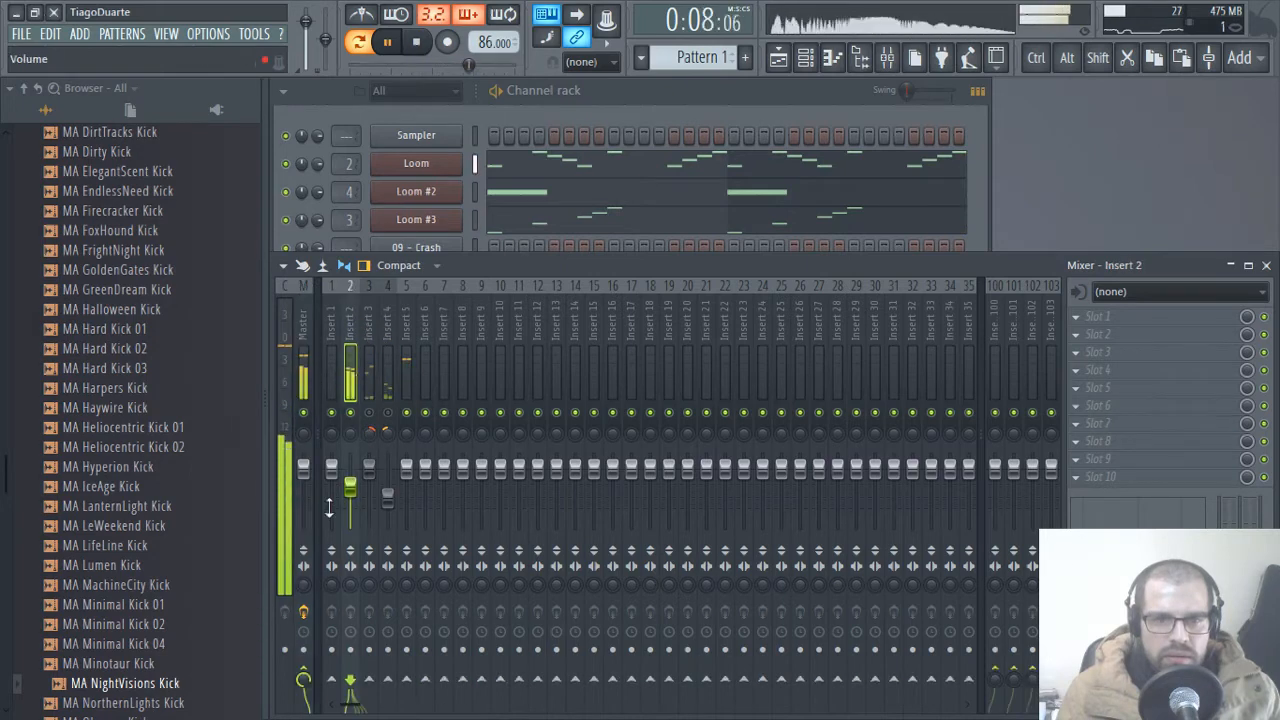
pyautogui.moveTo(350, 485); pyautogui.dragTo(352, 500)
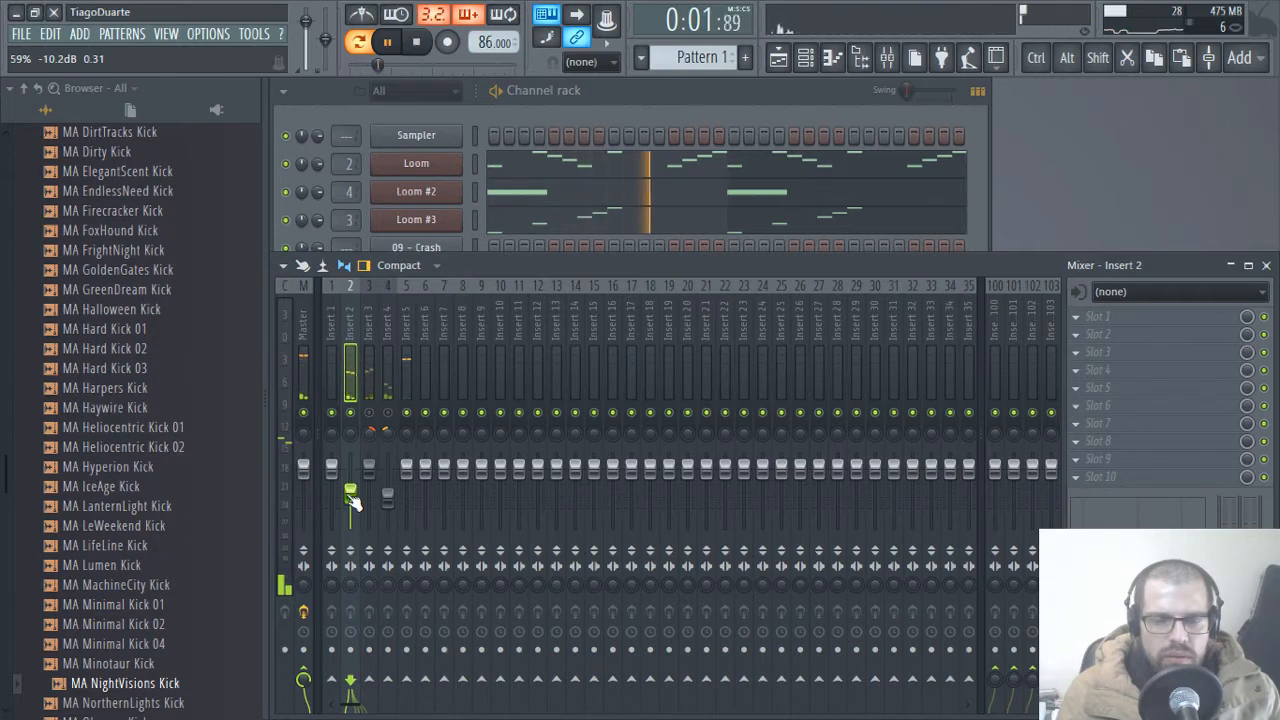
pyautogui.click(1109, 313)
pyautogui.click(951, 267)
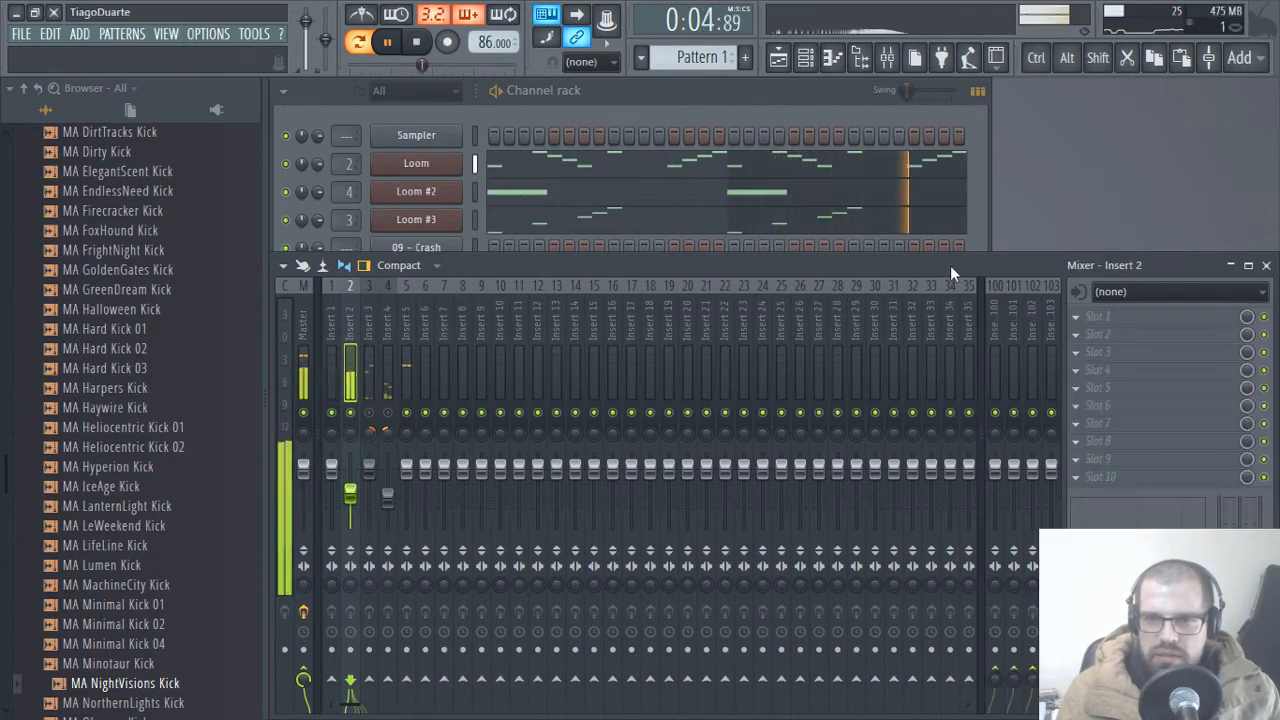
pyautogui.click(1128, 314)
pyautogui.moveTo(1023, 346)
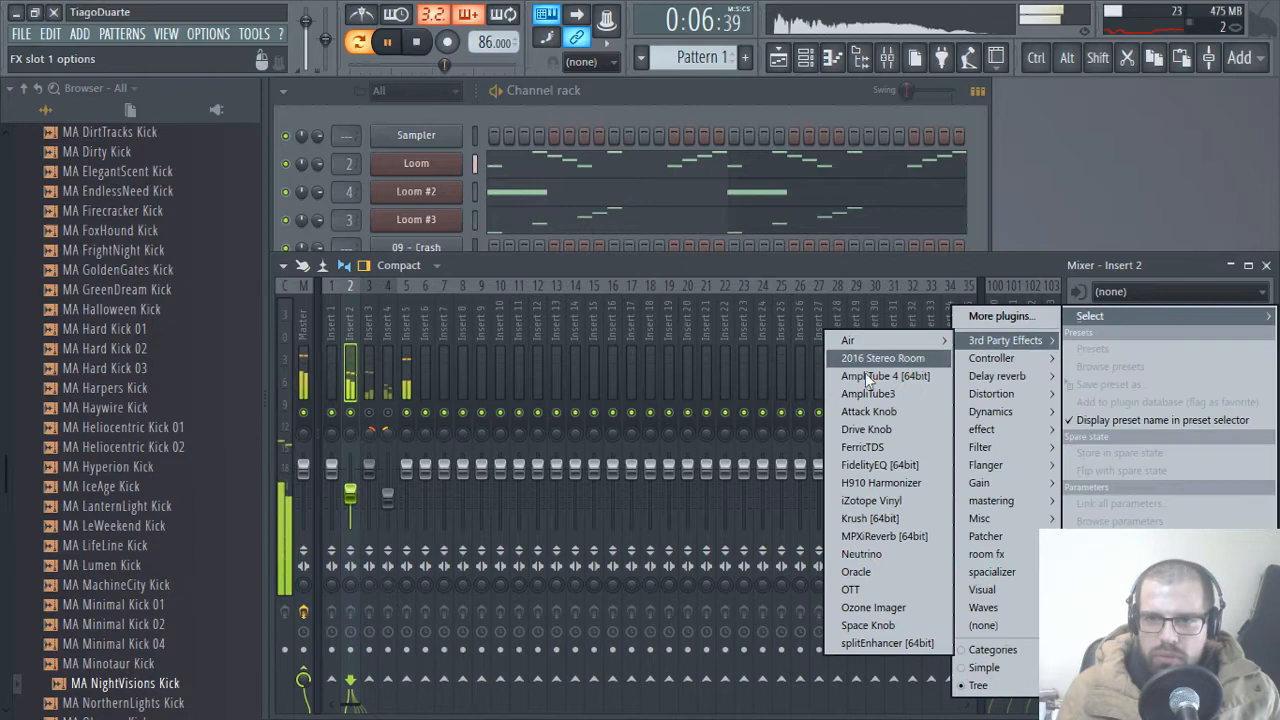
pyautogui.click(879, 466)
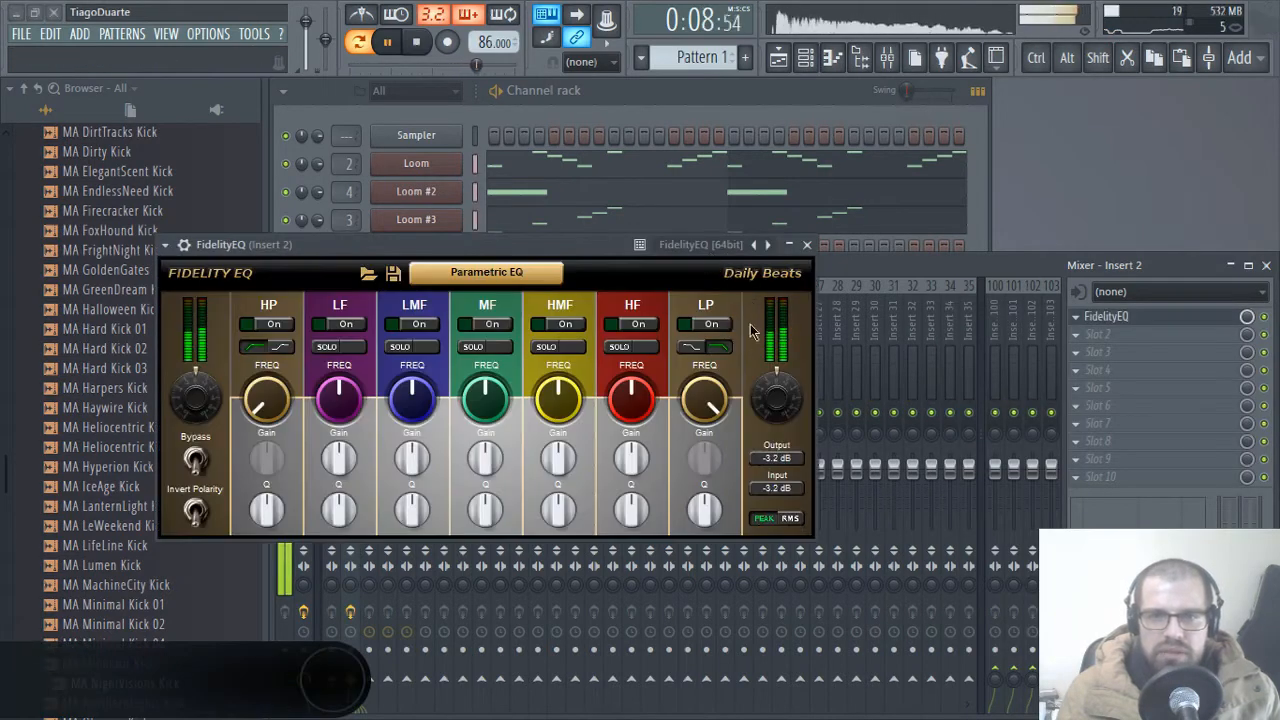
# - Enable the LP band in Insert 2's FidelityEQ and turn its frequency well down
pyautogui.click(708, 325)
pyautogui.moveTo(560, 244); pyautogui.dragTo(920, 102)
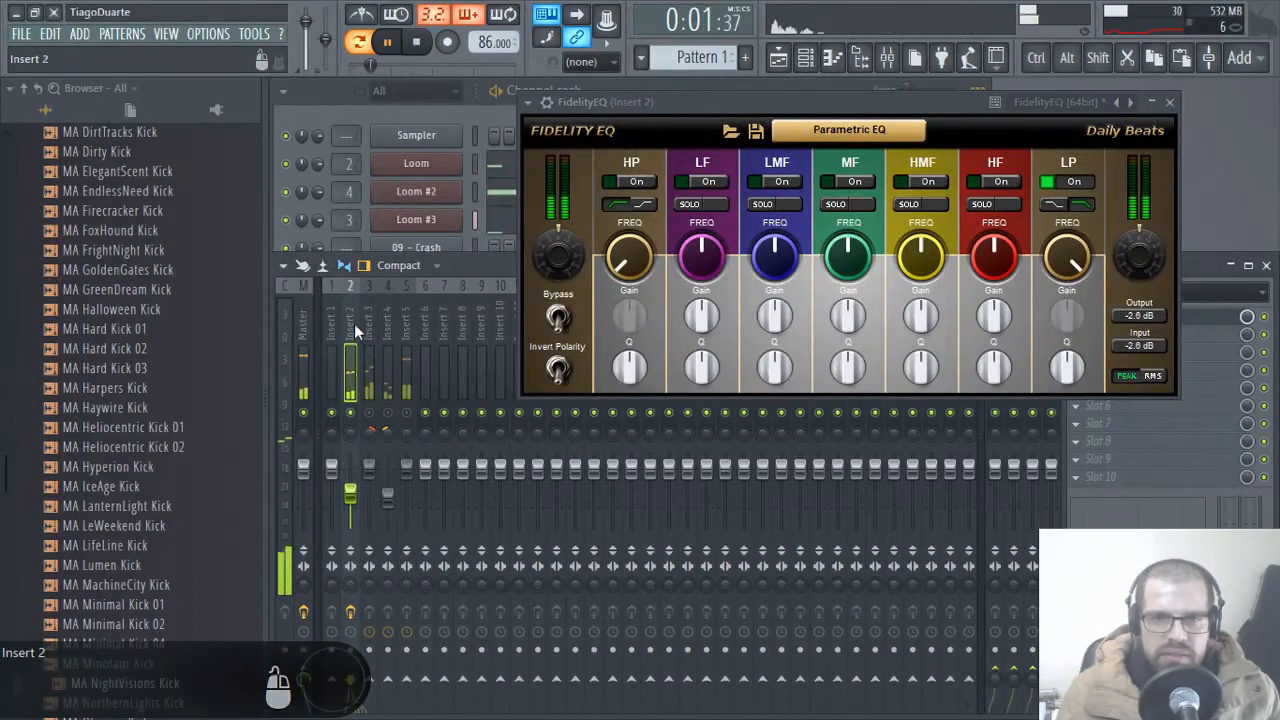
pyautogui.moveTo(1067, 257); pyautogui.dragTo(1108, 451)
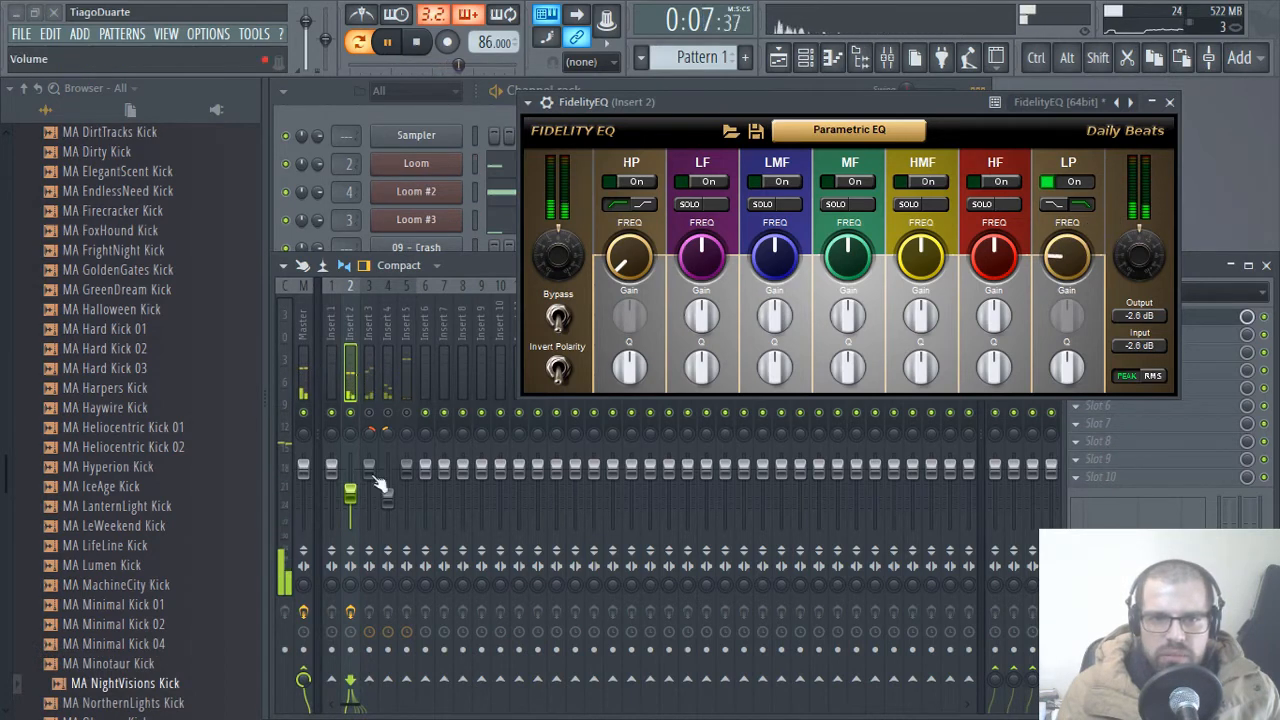
# - With Inserts 3 to 5 unmuted, set the Insert 2 level to about -8.1 dB and Insert 4 to about -18.8 dB
pyautogui.click(406, 413)
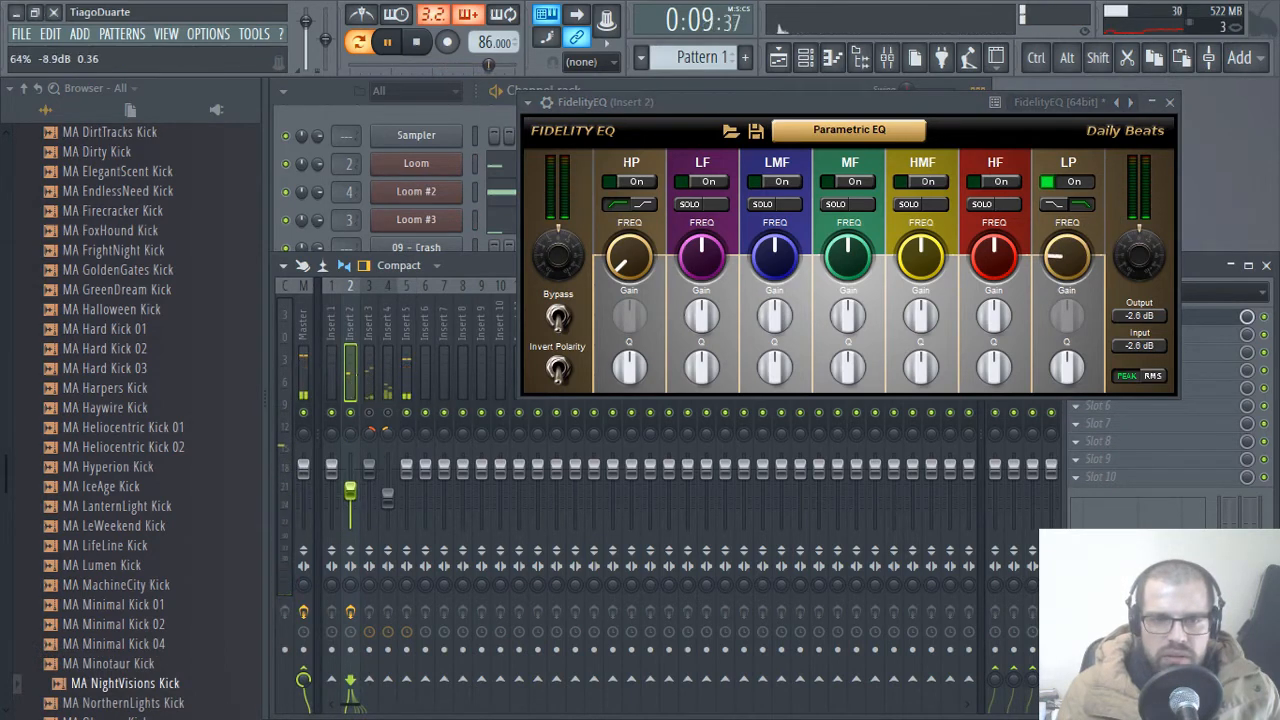
pyautogui.moveTo(350, 494); pyautogui.dragTo(350, 490)
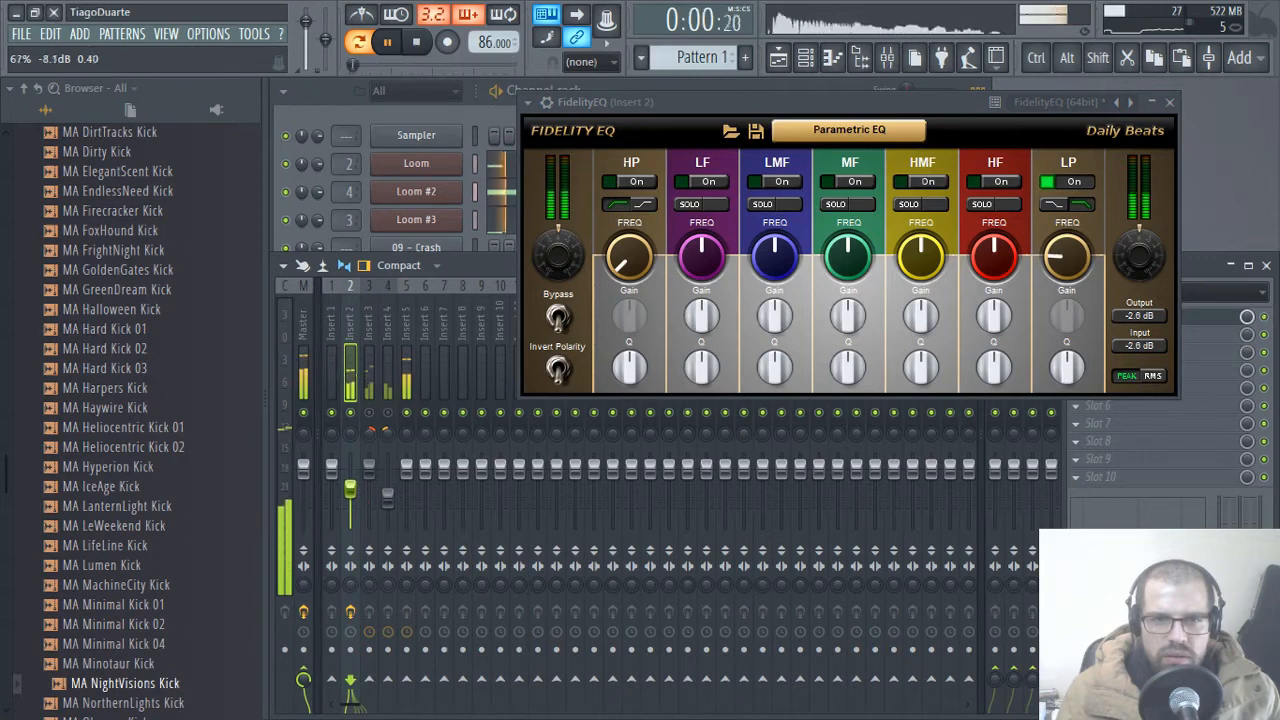
pyautogui.click(1169, 101)
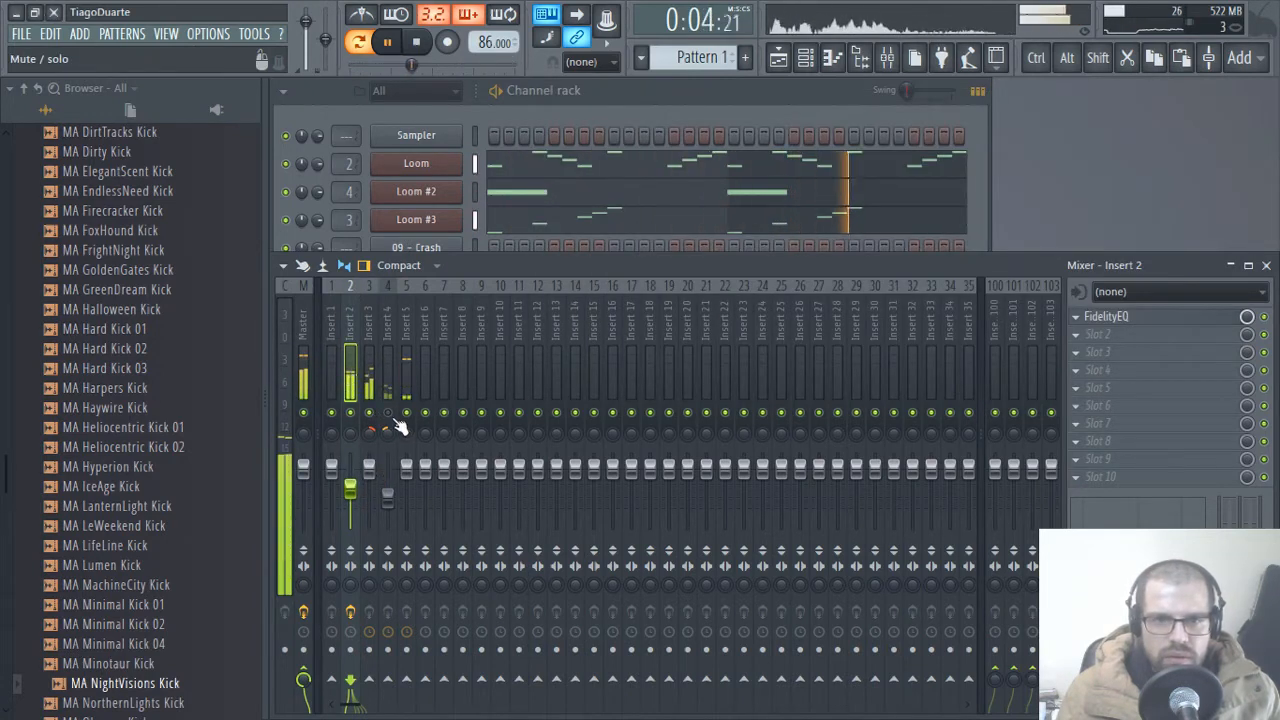
pyautogui.moveTo(396, 508); pyautogui.dragTo(396, 516)
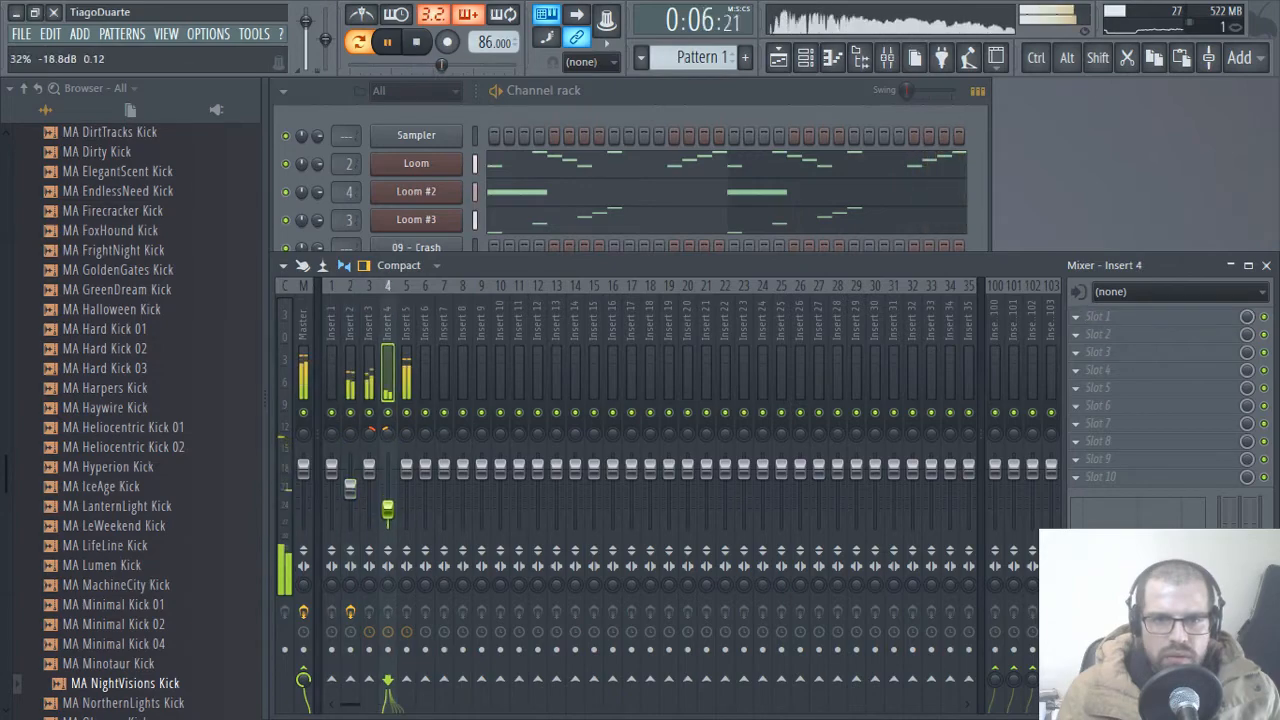
# - Collapse the Kicks sample folder and open the Snares folder in the Drums (ModeAudio) pack
pyautogui.scroll(-5, 190, 495)
pyautogui.scroll(20, 143, 446)
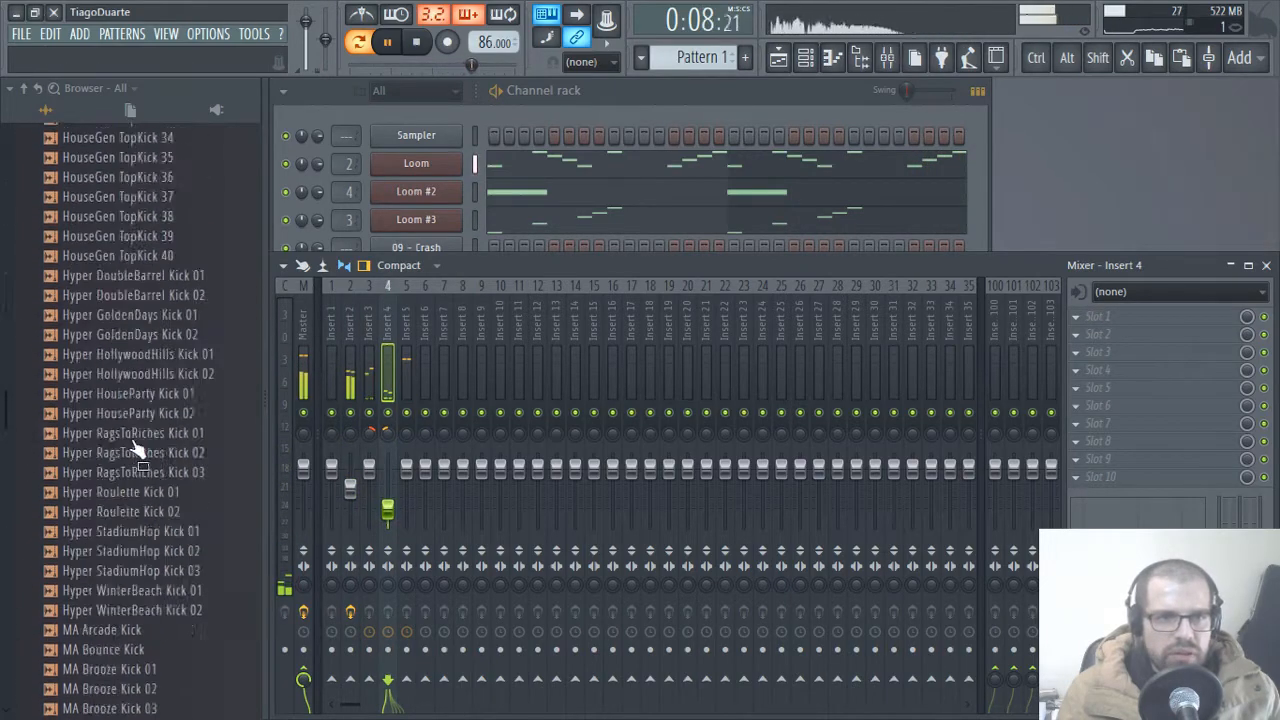
pyautogui.scroll(20, 128, 450)
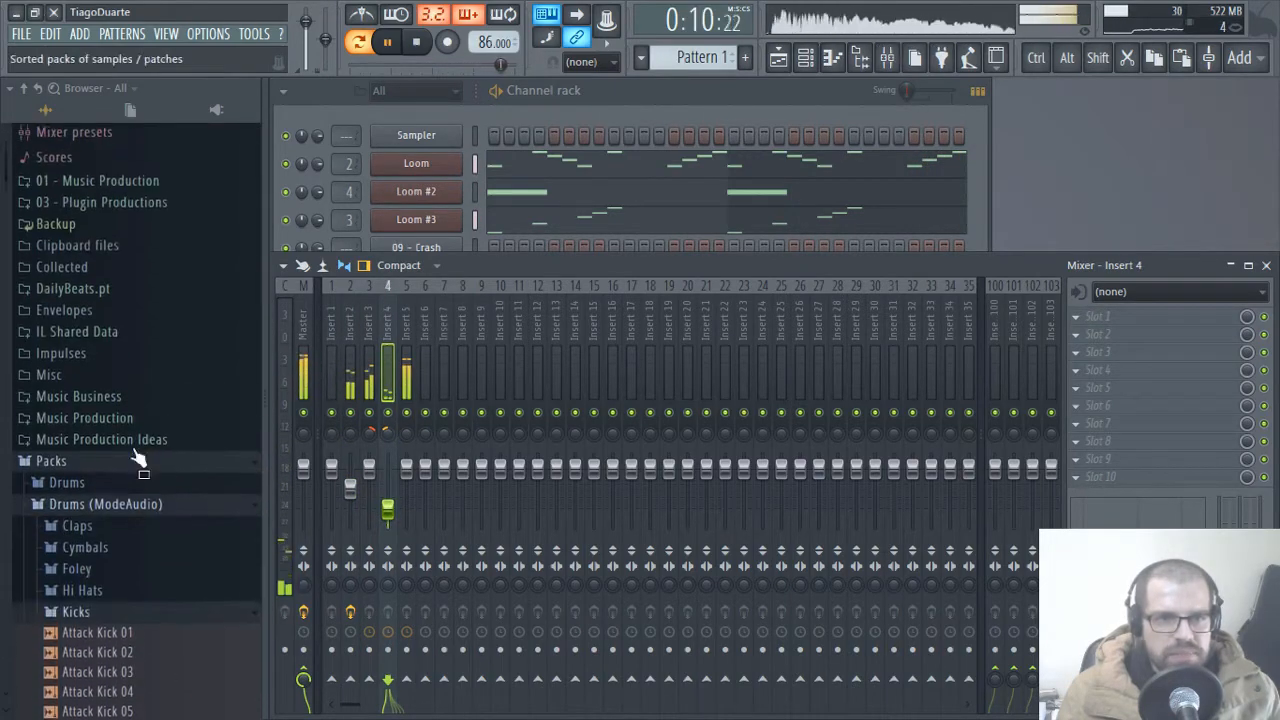
pyautogui.click(90, 623)
pyautogui.scroll(-6, 120, 457)
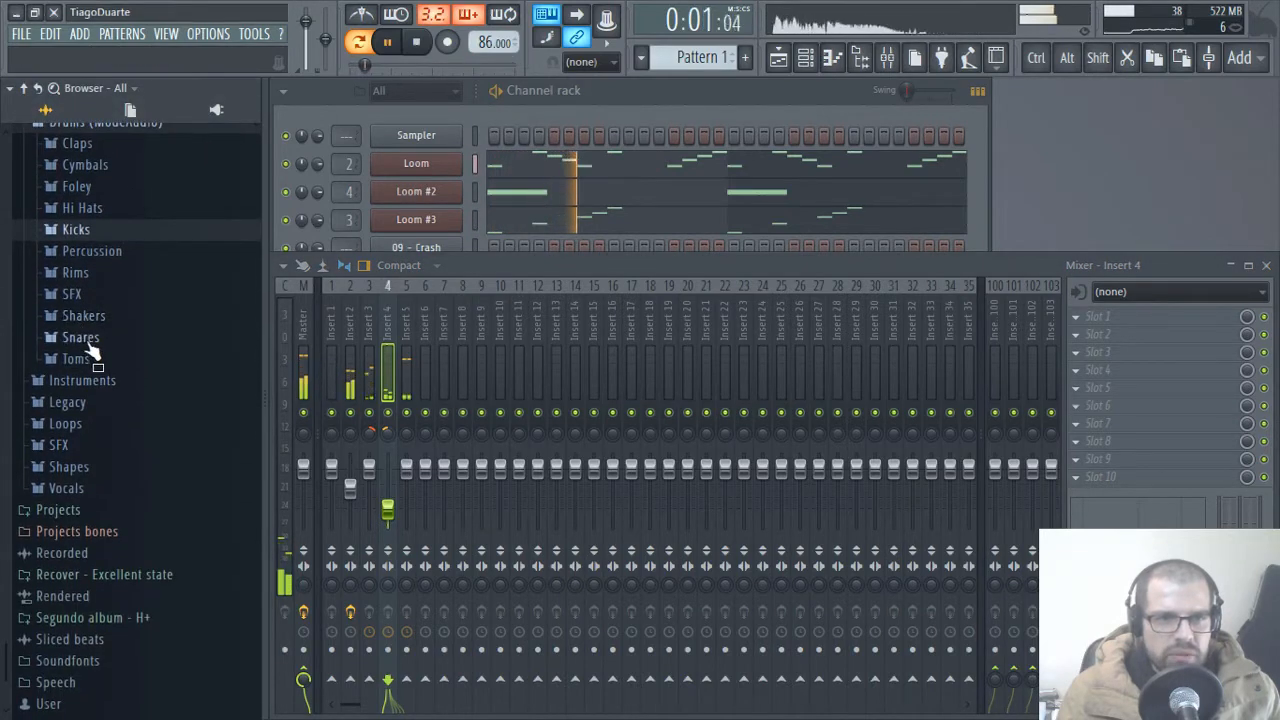
pyautogui.click(90, 339)
pyautogui.scroll(-9, 137, 458)
# - Audition the snare samples against the playing pattern and open Collider Boom Snare 02 in a new channel
pyautogui.click(128, 459)
pyautogui.scroll(-9, 109, 541)
pyautogui.click(135, 458)
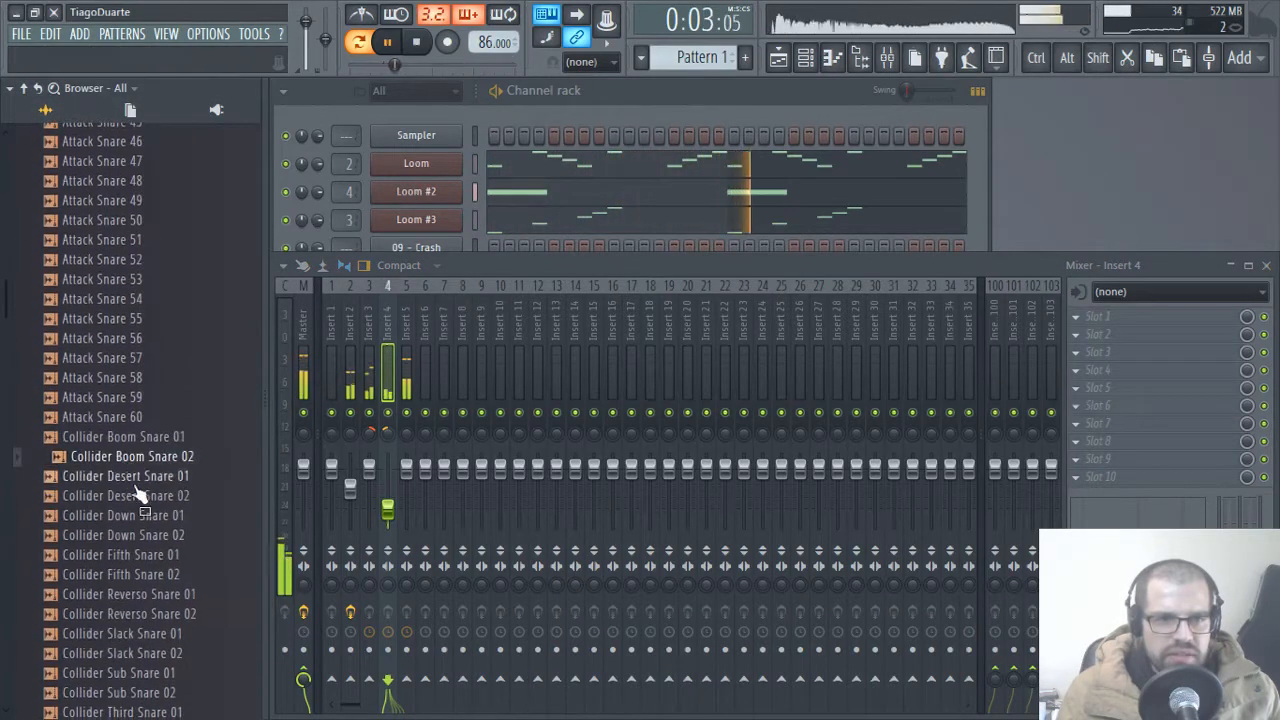
pyautogui.click(138, 535)
pyautogui.click(141, 457)
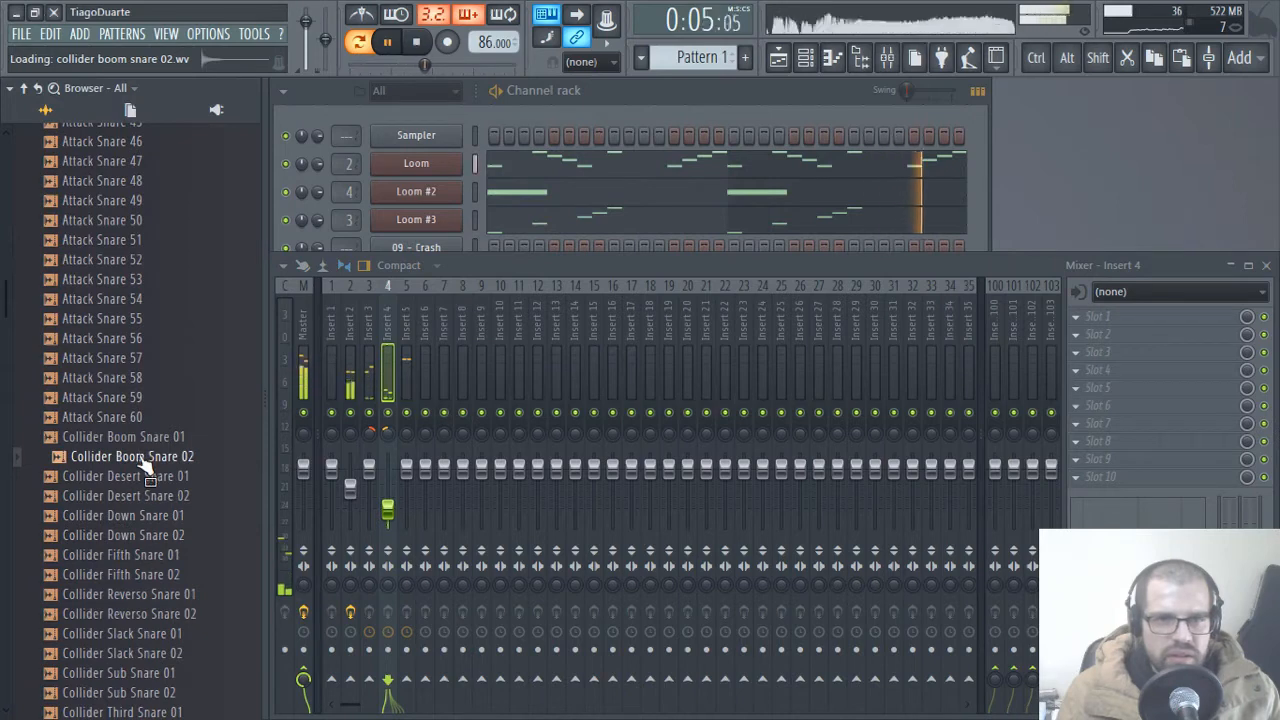
pyautogui.rightClick(143, 460)
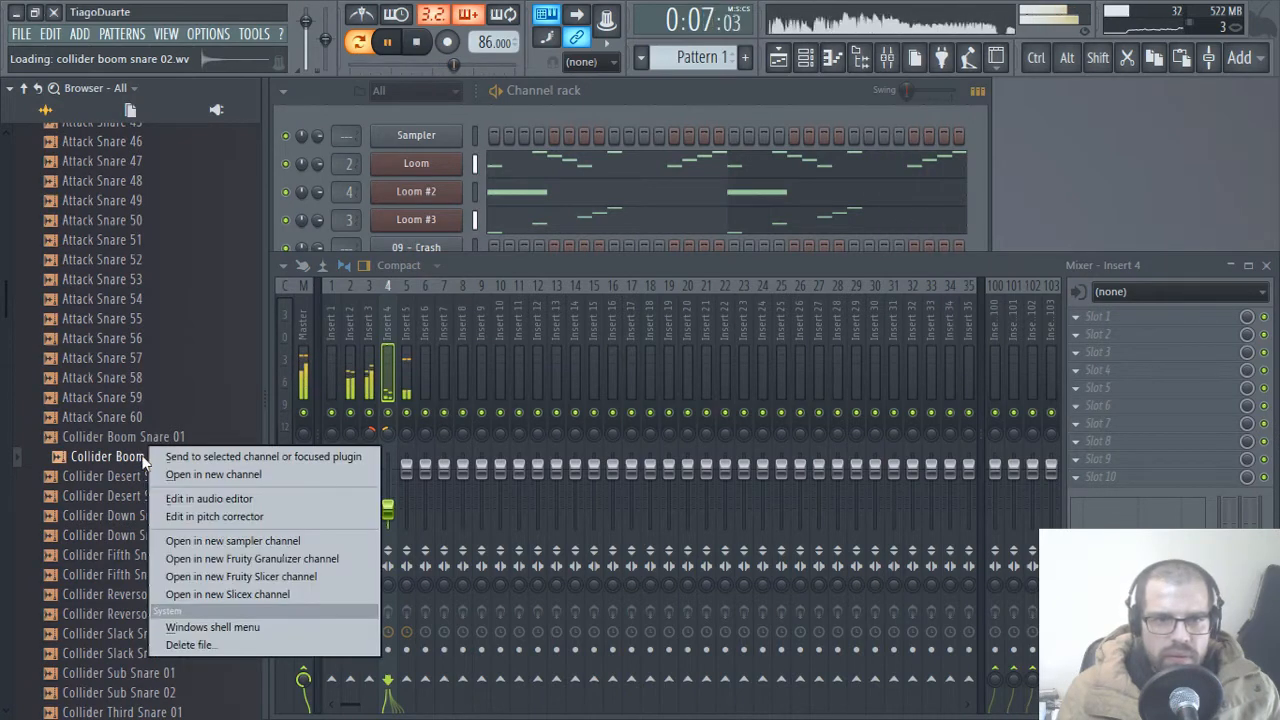
pyautogui.click(225, 478)
# - Program Collider Boom Snare 02 hits on steps 5, 8, 10, 13, 21, 24, 26 and 29 in the channel rack
pyautogui.click(674, 246)
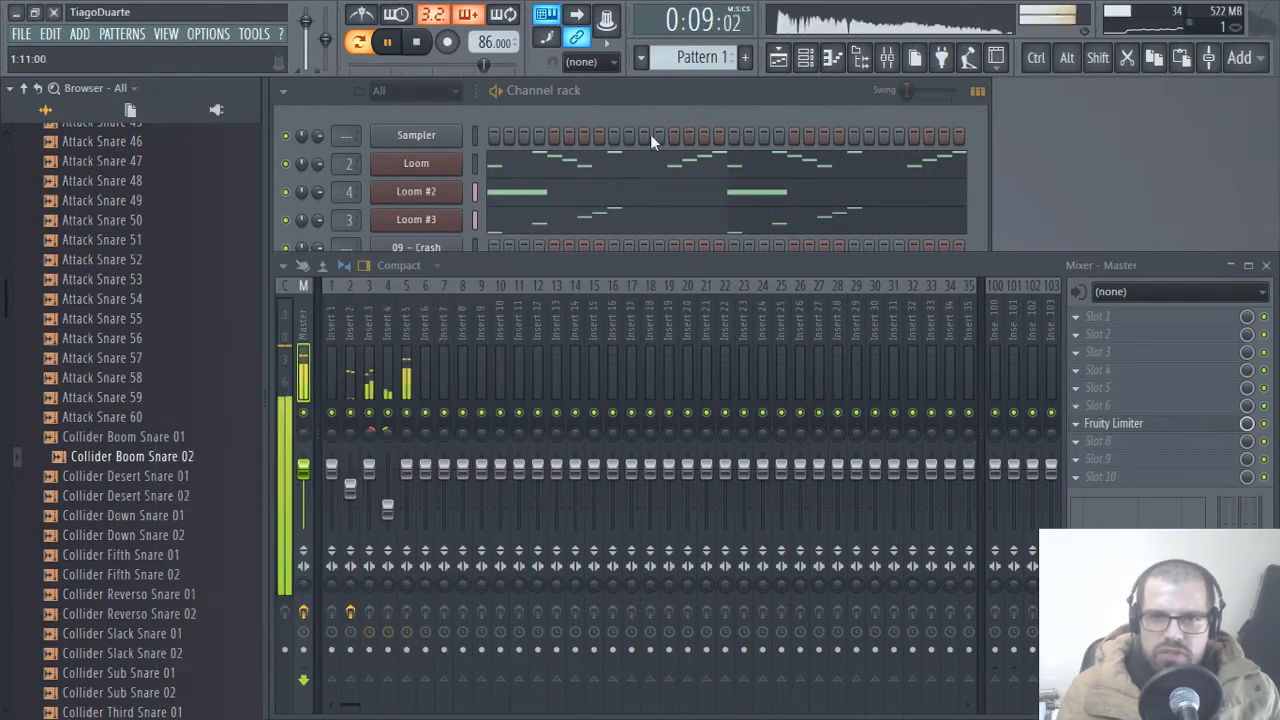
pyautogui.click(648, 110)
pyautogui.click(554, 362)
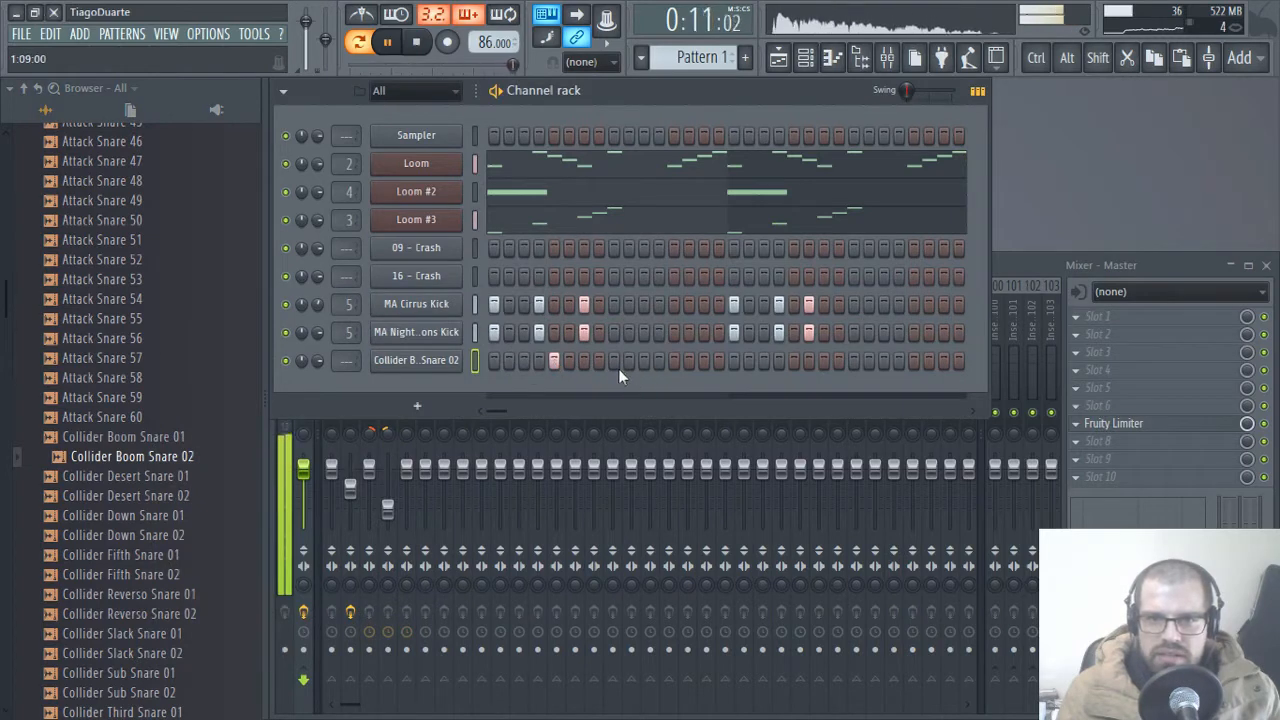
pyautogui.click(599, 362)
pyautogui.click(629, 362)
pyautogui.click(674, 361)
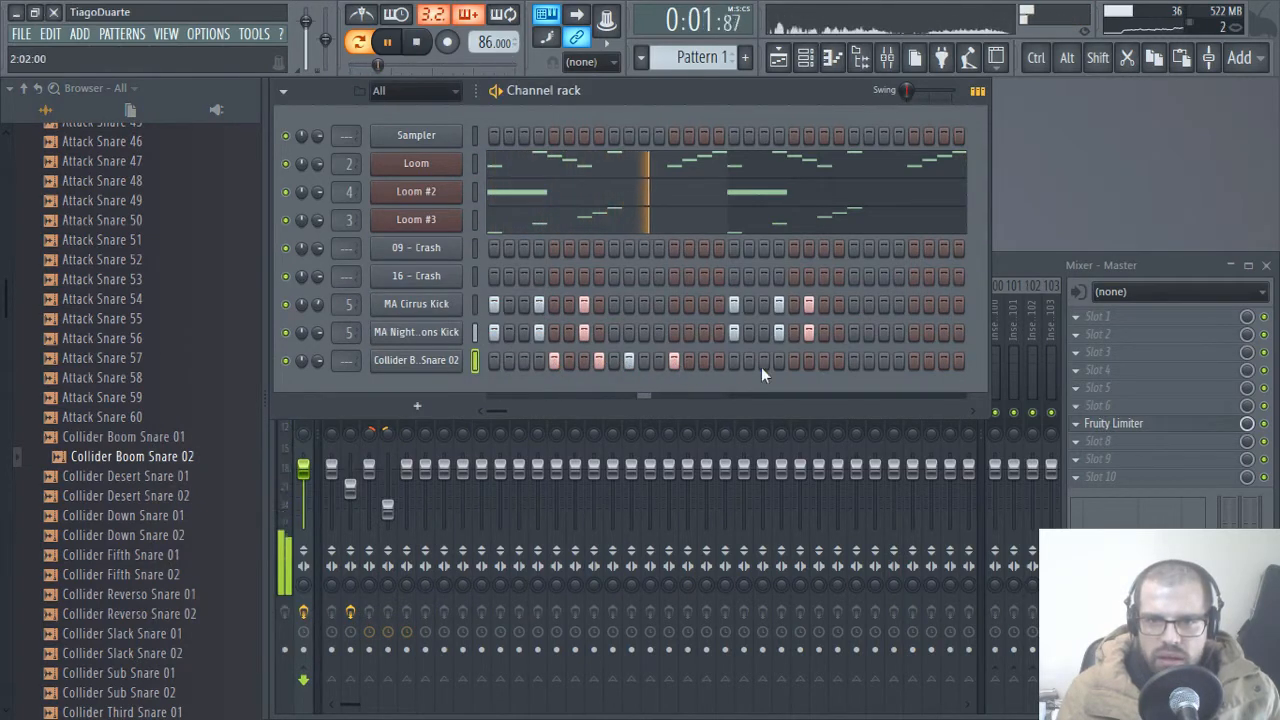
pyautogui.click(795, 362)
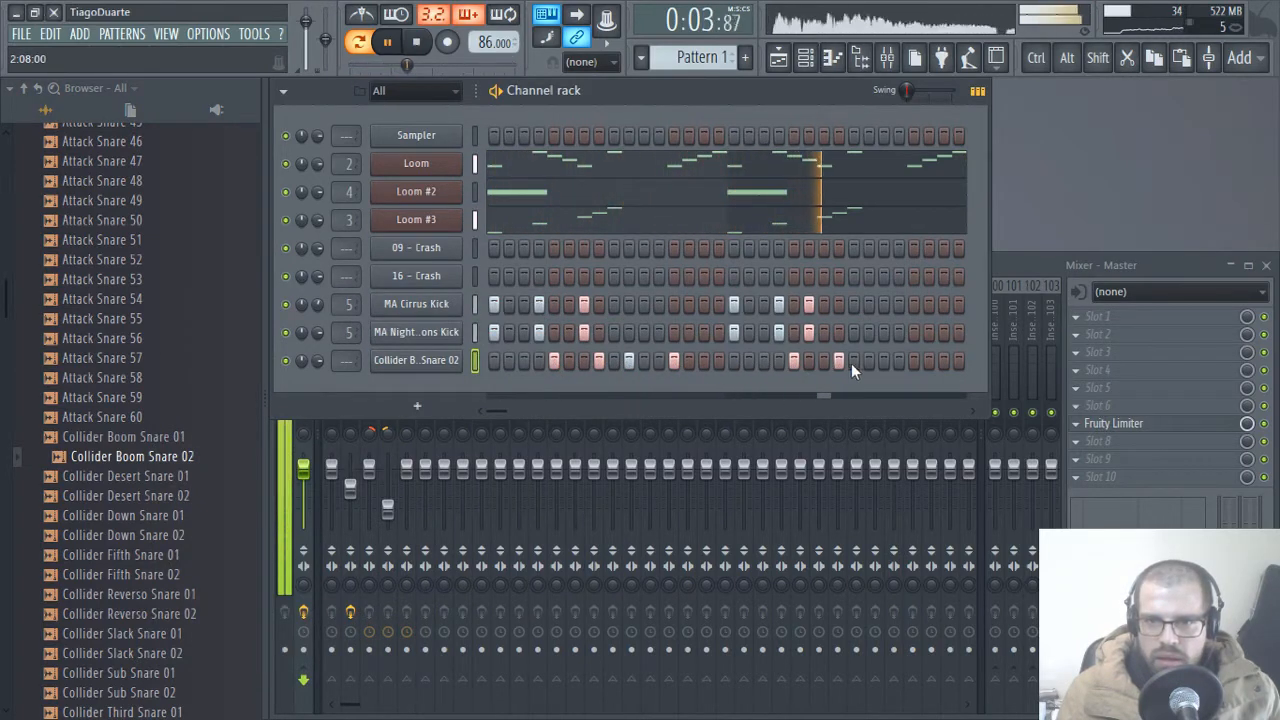
pyautogui.click(869, 362)
pyautogui.click(914, 362)
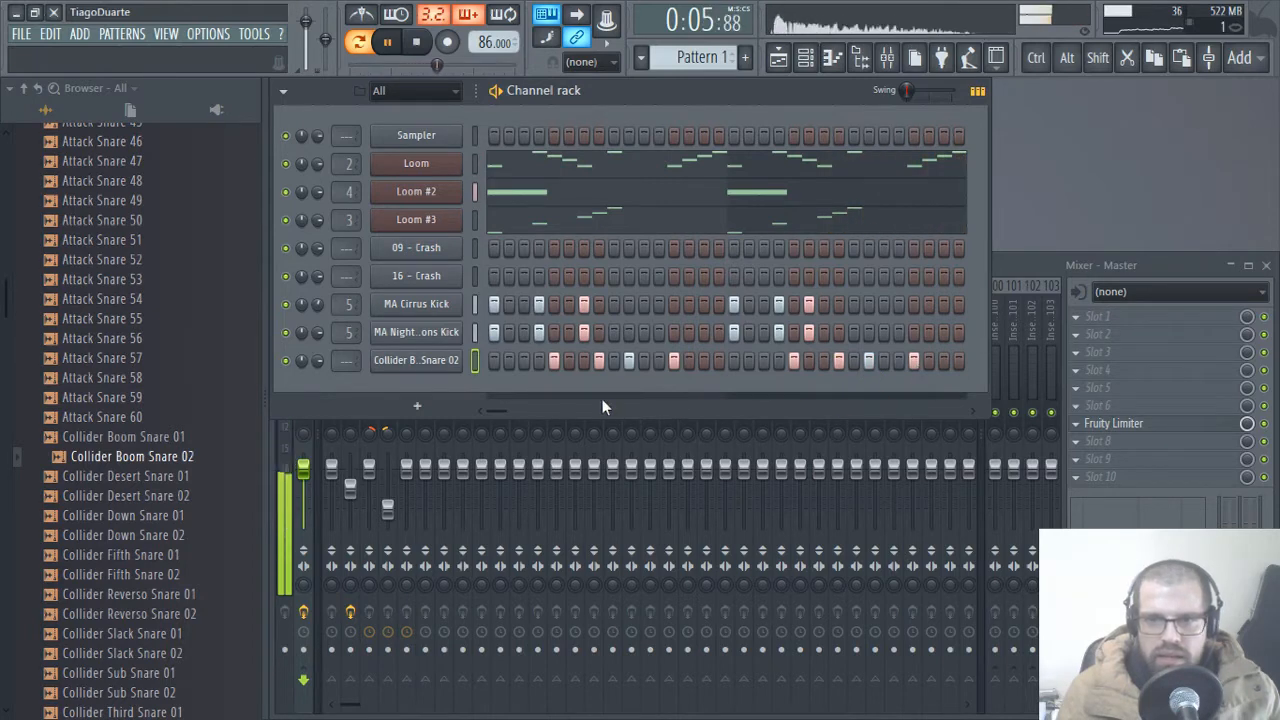
# - Duplicate the Collider Boom Snare 02 notes of bars 1 and 2 into bars 3 and 4 in the piano roll
pyautogui.press('space')
pyautogui.rightClick(422, 361)
pyautogui.click(500, 361)
pyautogui.scroll(4, 543, 478)
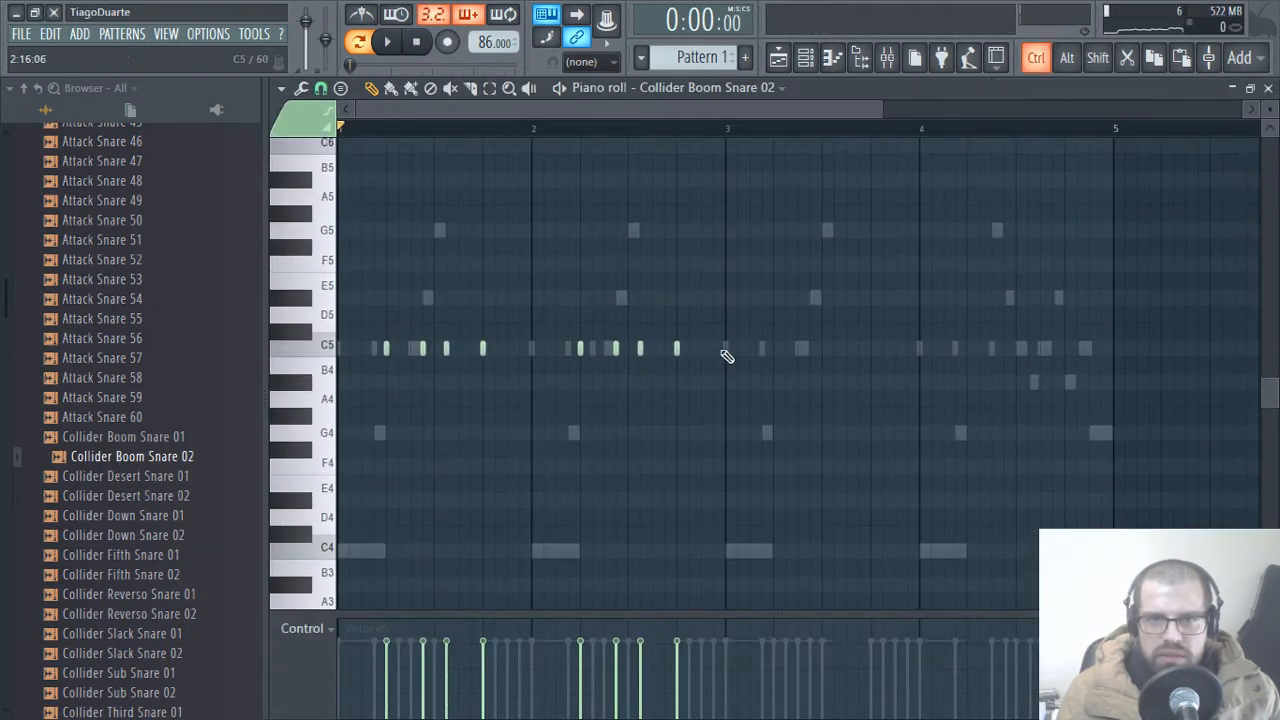
pyautogui.moveTo(740, 292); pyautogui.dragTo(300, 447)
pyautogui.moveTo(385, 348); pyautogui.dragTo(774, 349)
pyautogui.click(814, 457)
pyautogui.press('space')
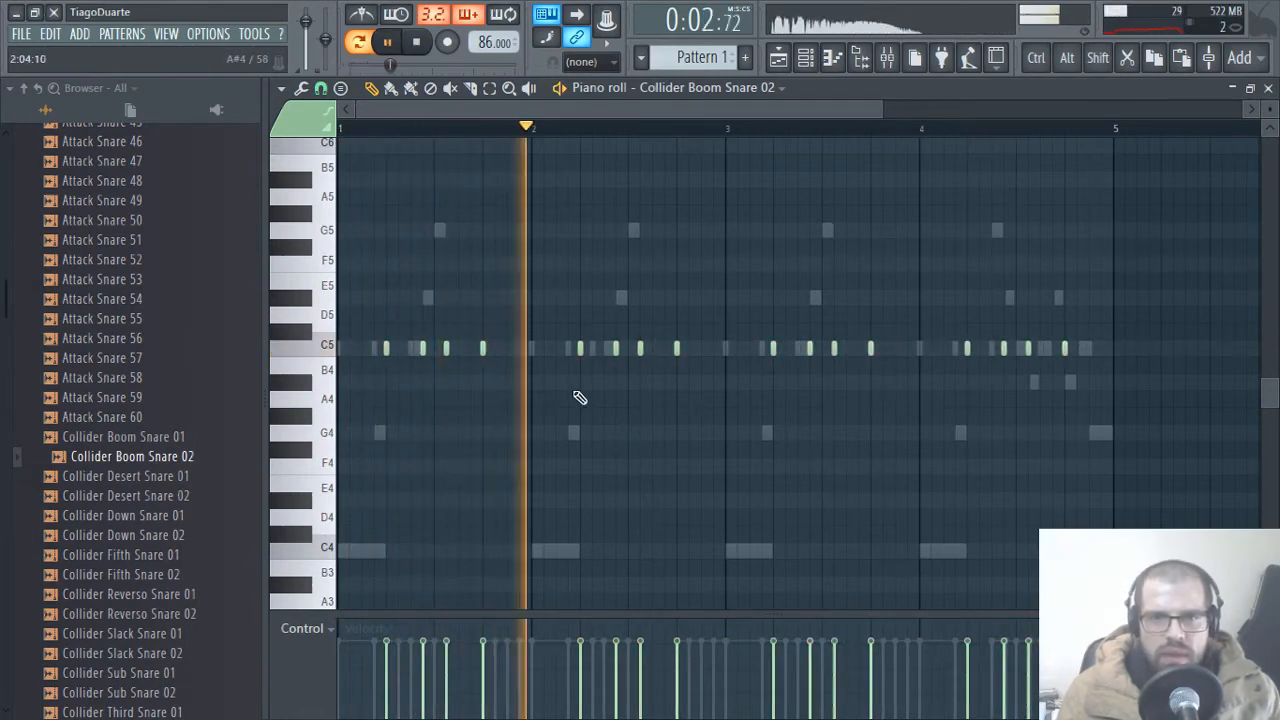
# - With a 1/2 step snap, add two snare hits on the last step of bar 1 with reduced, rising velocities
pyautogui.scroll(4, 500, 360)
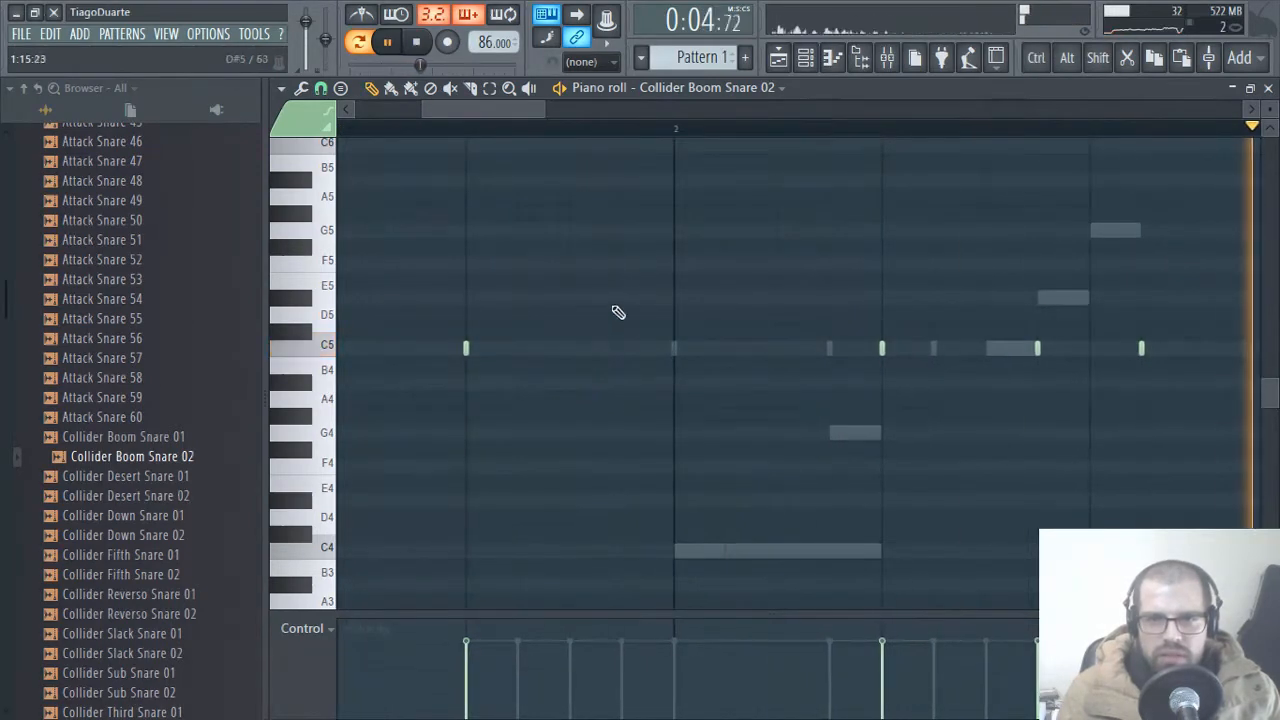
pyautogui.click(598, 349)
pyautogui.click(320, 88)
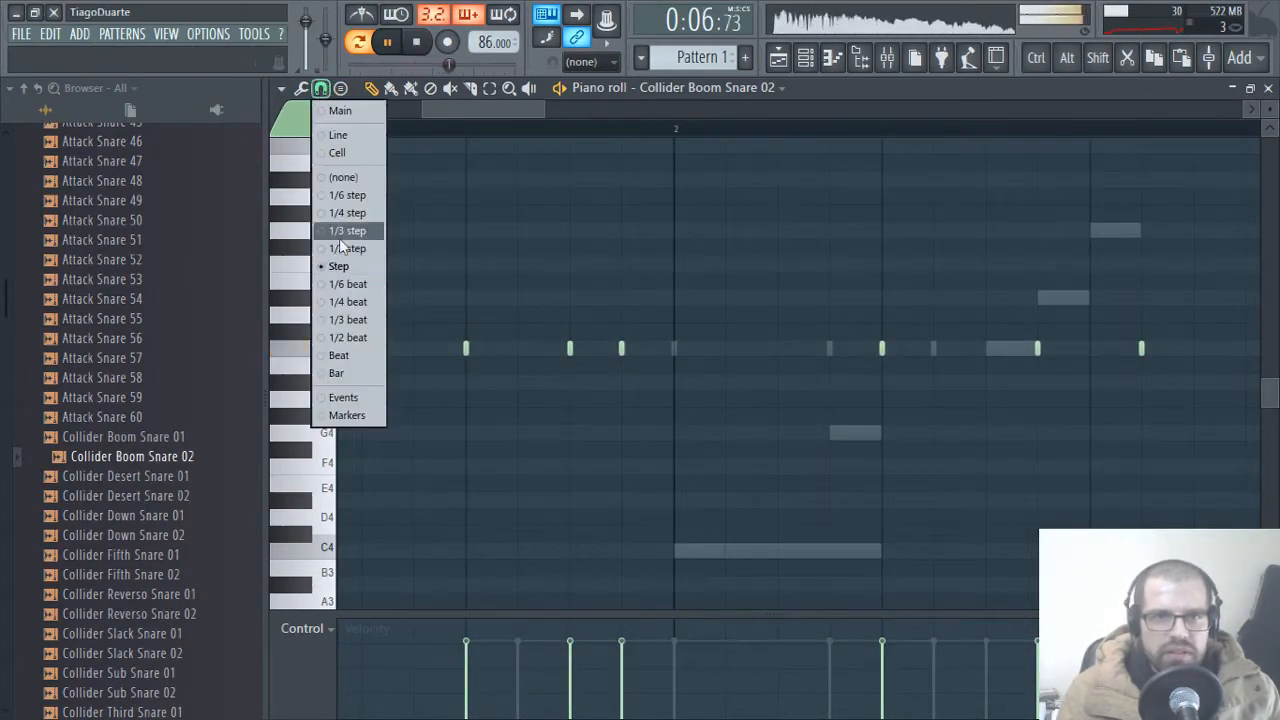
pyautogui.click(347, 267)
pyautogui.click(321, 89)
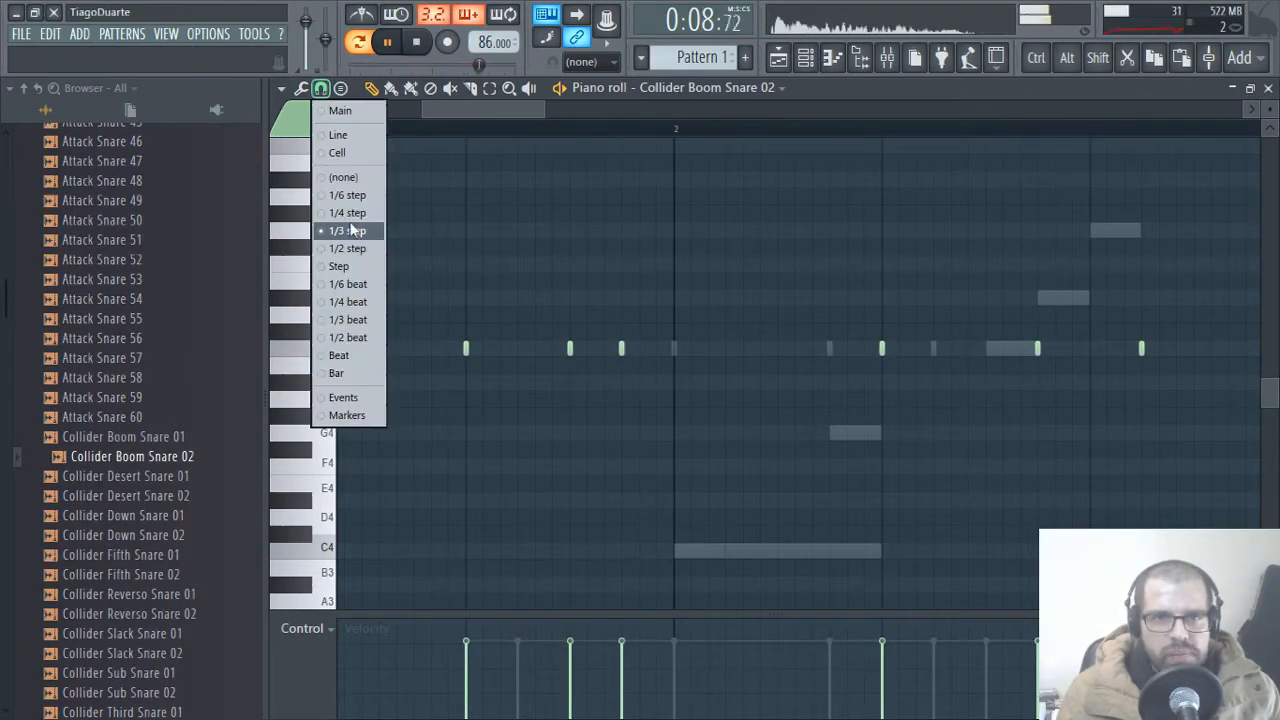
pyautogui.click(353, 249)
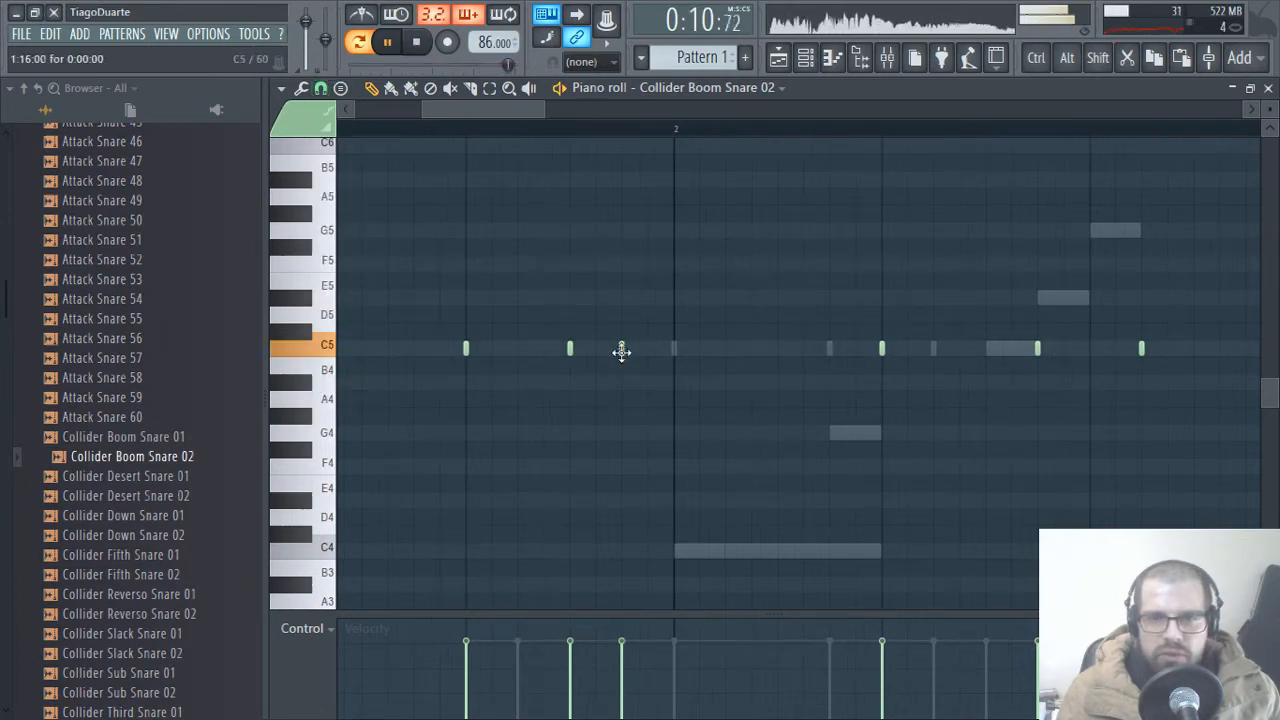
pyautogui.click(621, 683)
pyautogui.click(648, 656)
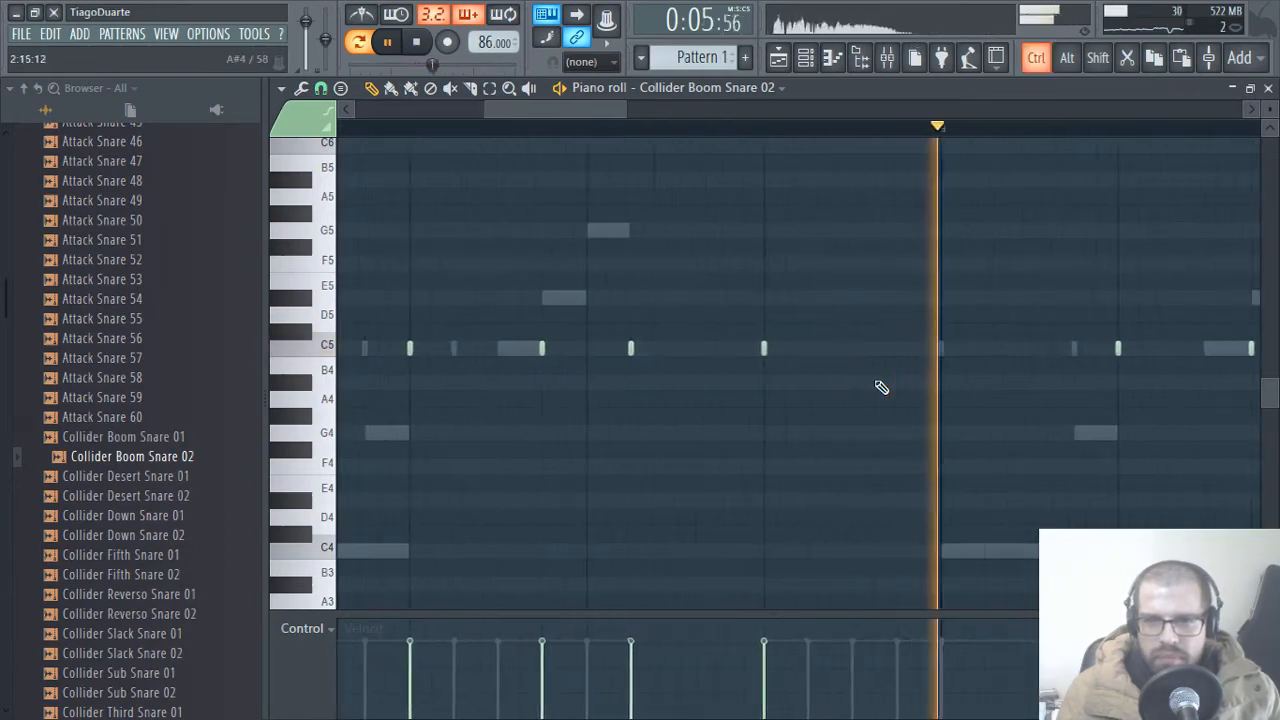
# - Add four half-step snare hits across the last two steps of bar 2 with velocities rising from low to nearly full
pyautogui.scroll(1, 869, 379)
pyautogui.click(852, 350)
pyautogui.click(877, 347)
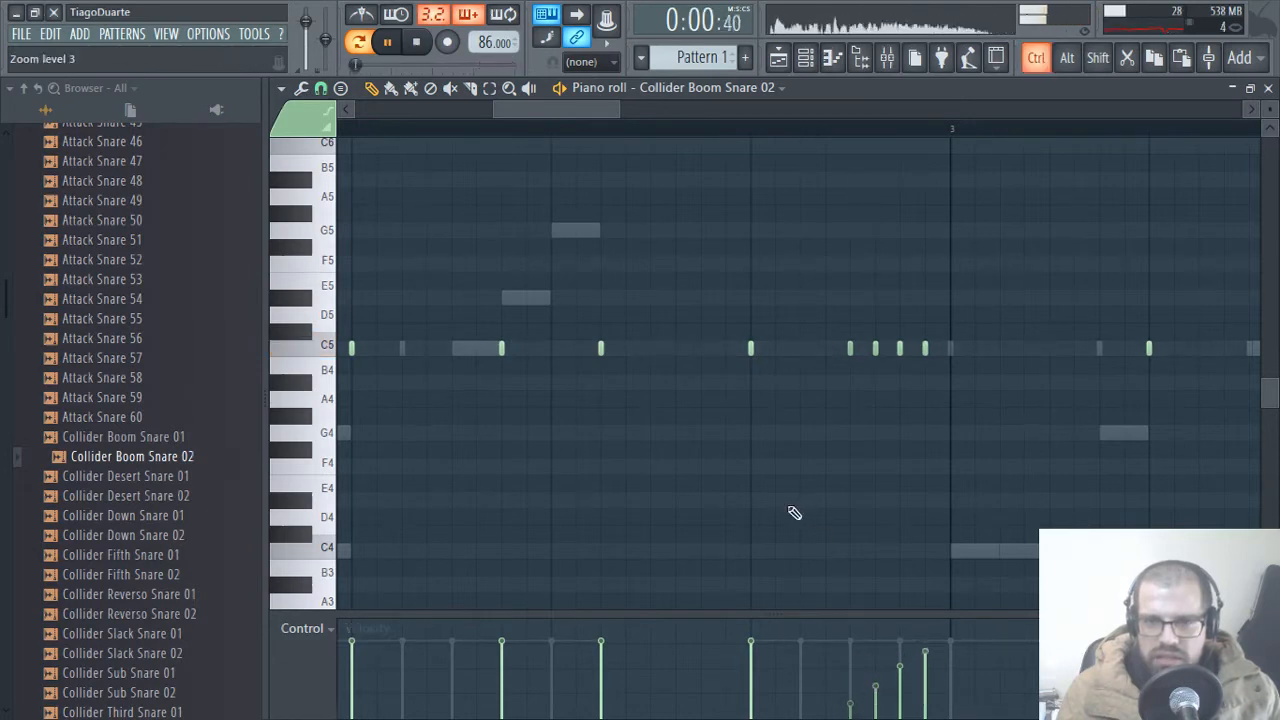
# - Copy the two quick snare hits at the end of bar 1 to the end of bar 3
pyautogui.scroll(-3, 795, 513)
pyautogui.moveTo(507, 346); pyautogui.dragTo(555, 420)
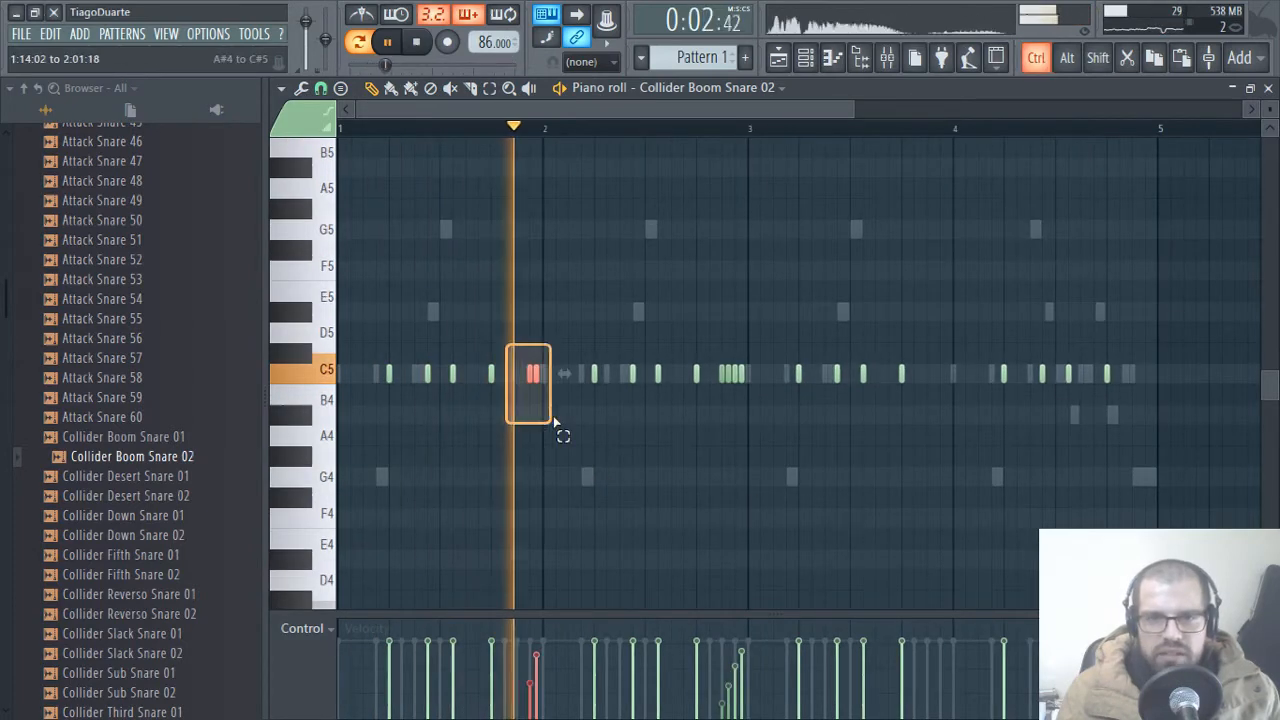
pyautogui.moveTo(531, 373); pyautogui.dragTo(942, 385)
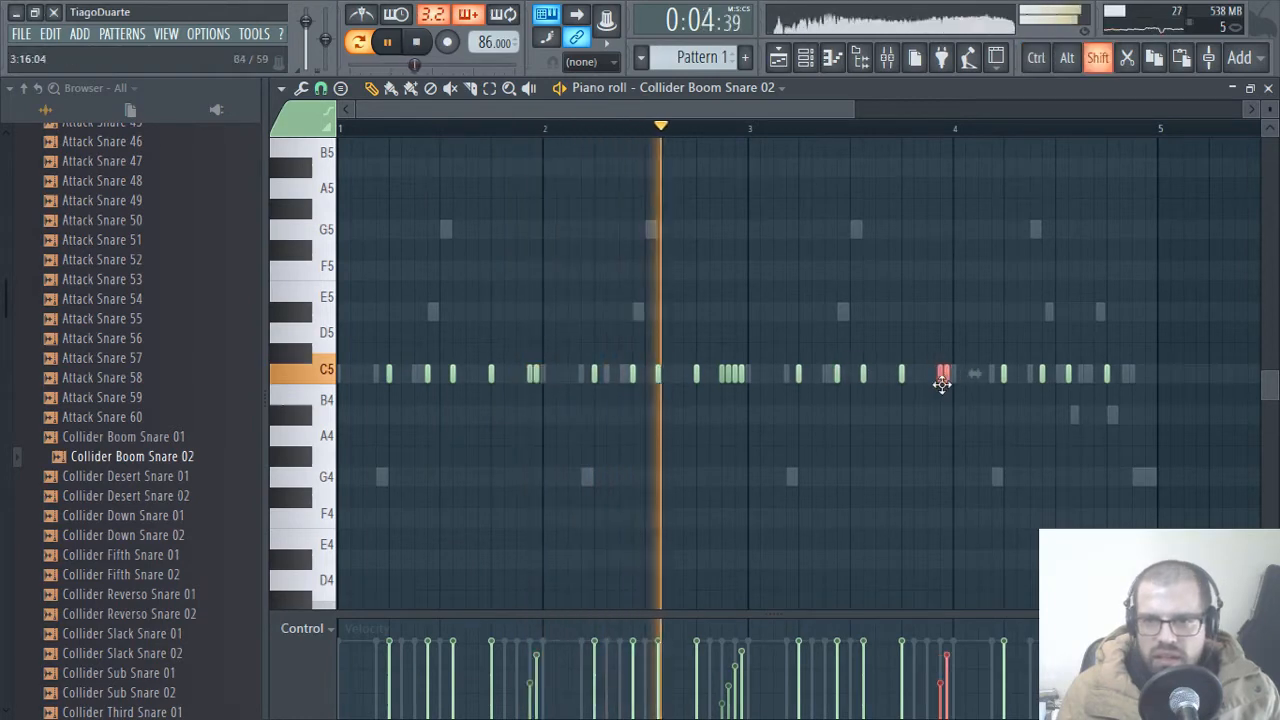
pyautogui.keyDown('ctrl'); pyautogui.click(970, 501); pyautogui.keyUp('ctrl')
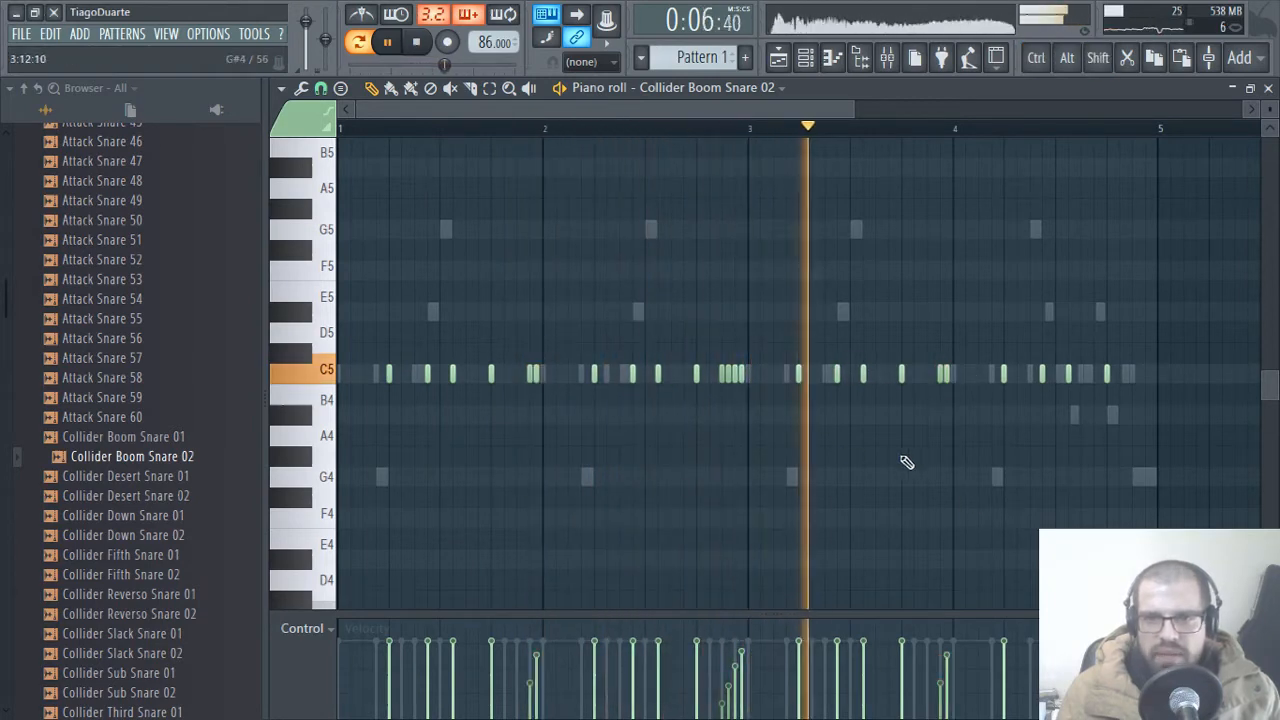
# - Add pairs of half-step snare hits on steps 14 and 16 of bar 4, each pair with reduced, rising velocities
pyautogui.scroll(3, 1140, 422)
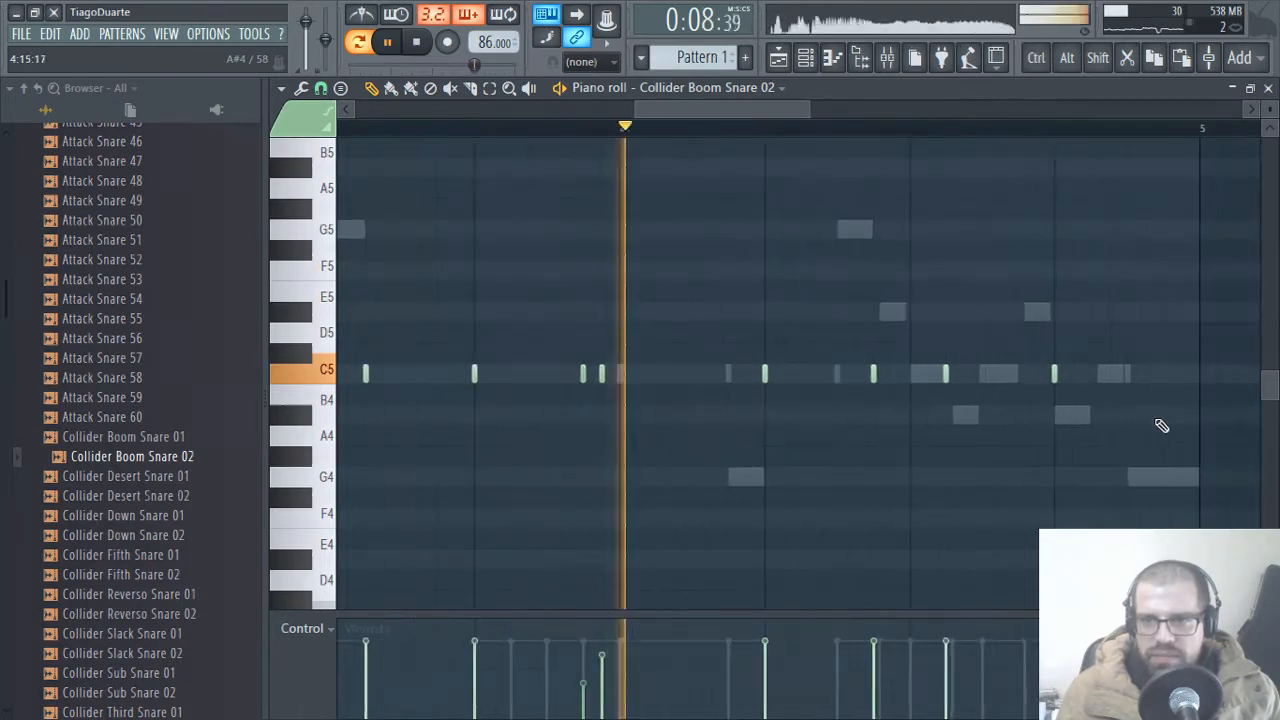
pyautogui.moveTo(1162, 425); pyautogui.dragTo(777, 397)
pyautogui.click(709, 388)
pyautogui.click(758, 390)
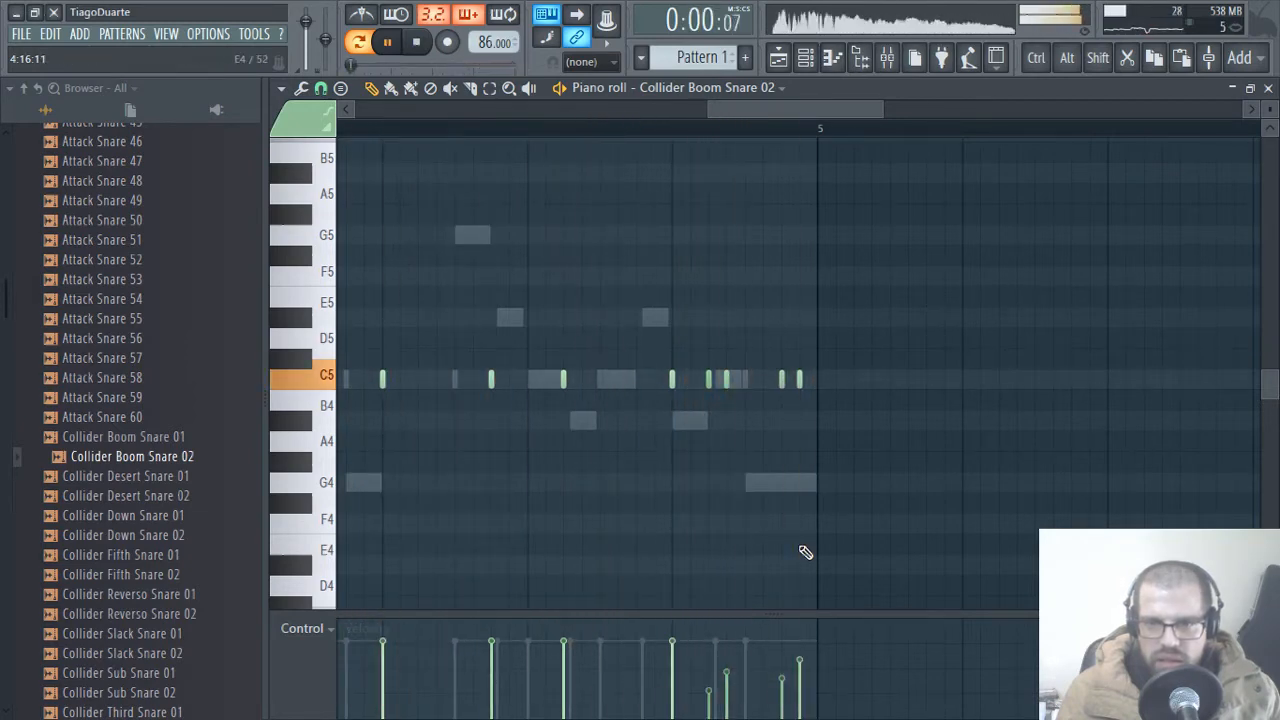
pyautogui.scroll(-5, 772, 486)
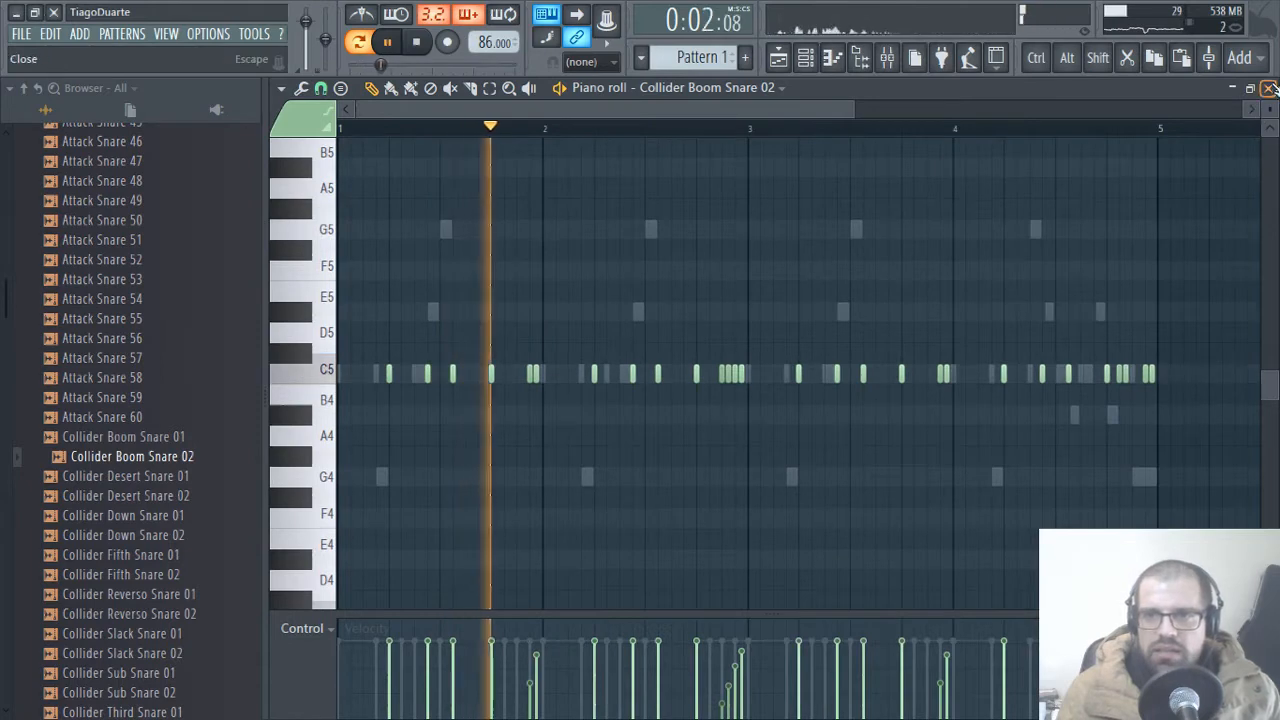
# - Route the Collider Boom Snare 02 channel to mixer Insert 6 and add Collider Desert Snare 01 as a new channel
pyautogui.click(1268, 88)
pyautogui.moveTo(348, 366); pyautogui.dragTo(330, 362)
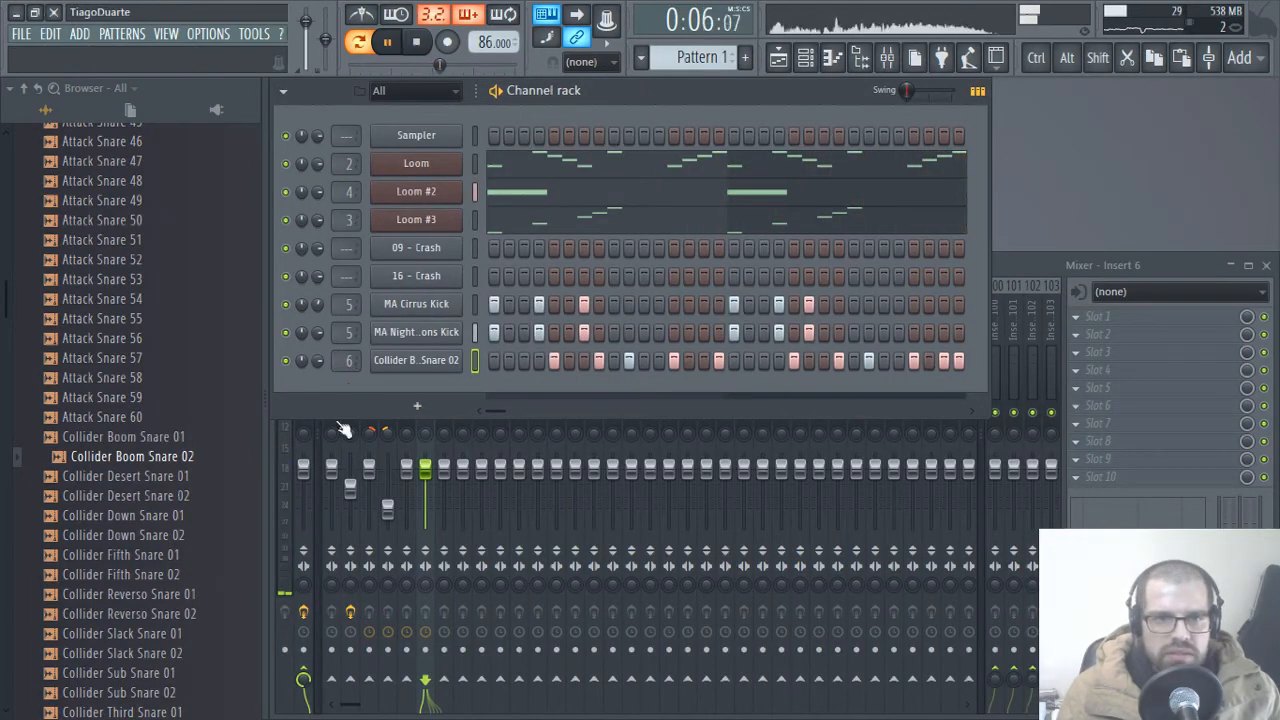
pyautogui.click(163, 478)
pyautogui.click(152, 496)
pyautogui.click(148, 478)
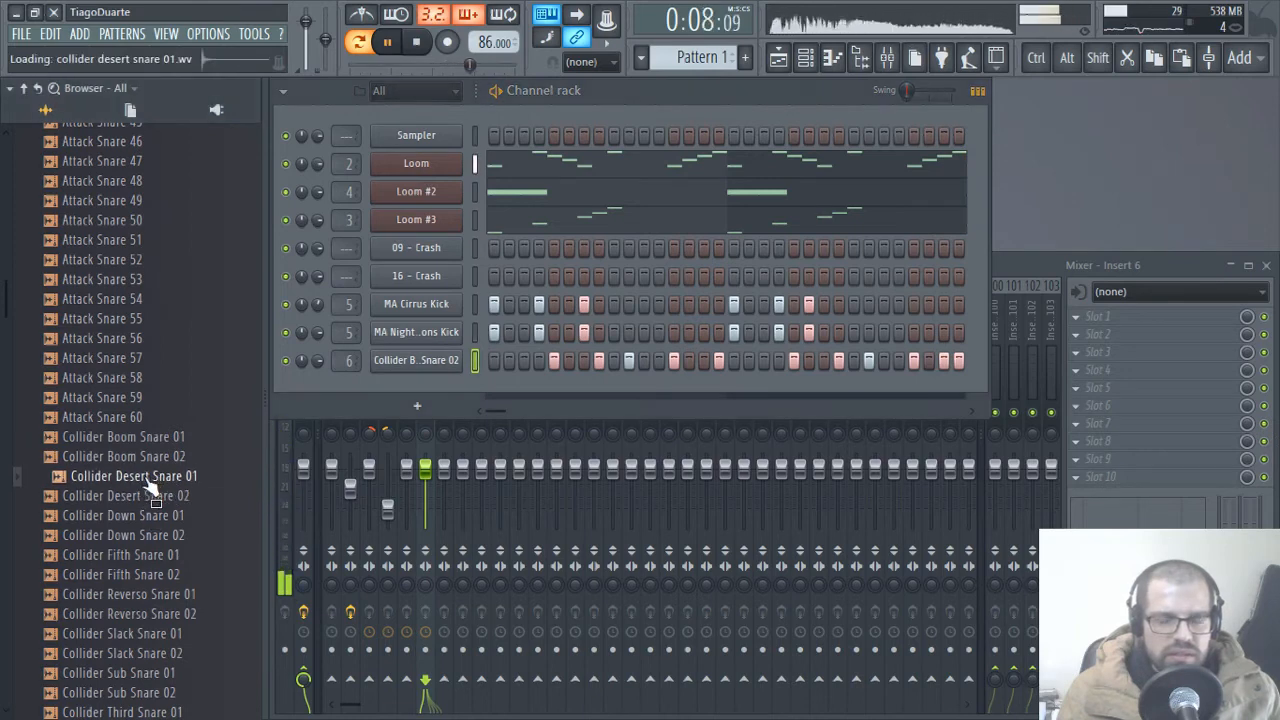
pyautogui.moveTo(140, 484); pyautogui.dragTo(435, 392)
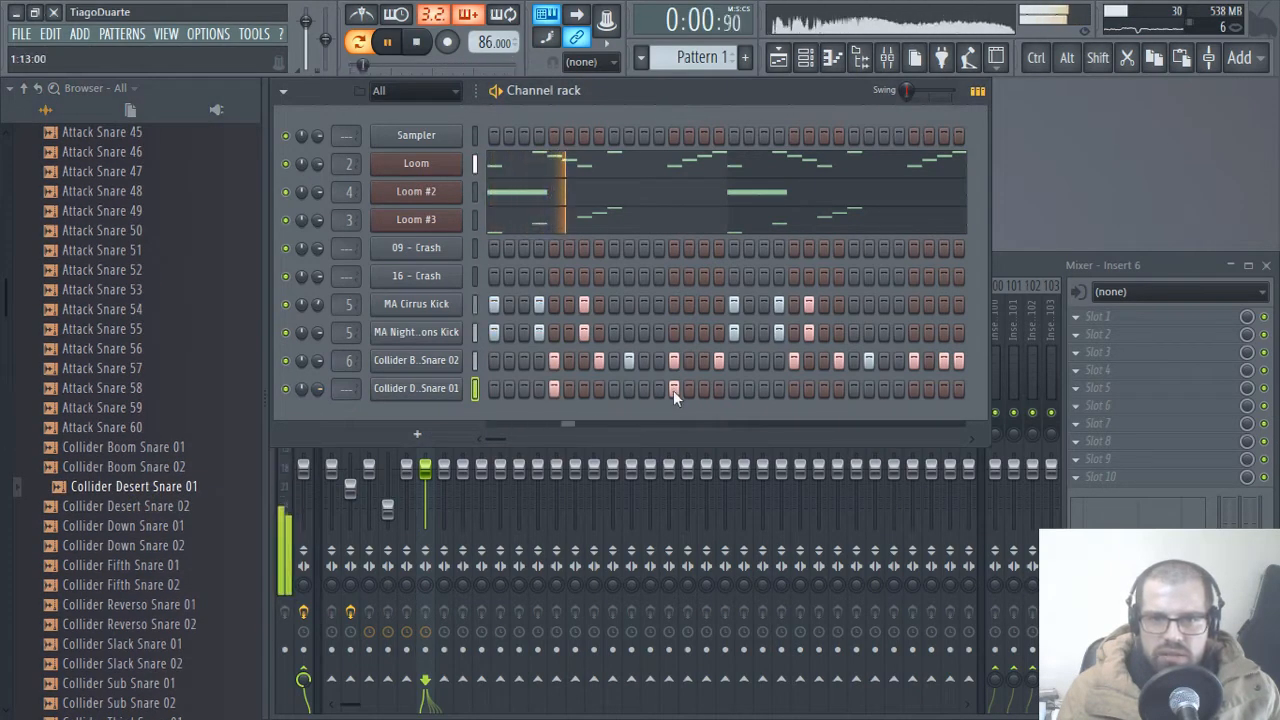
# - Program Collider Desert Snare 01 hits on steps 5, 13, 21 and 29
pyautogui.click(795, 389)
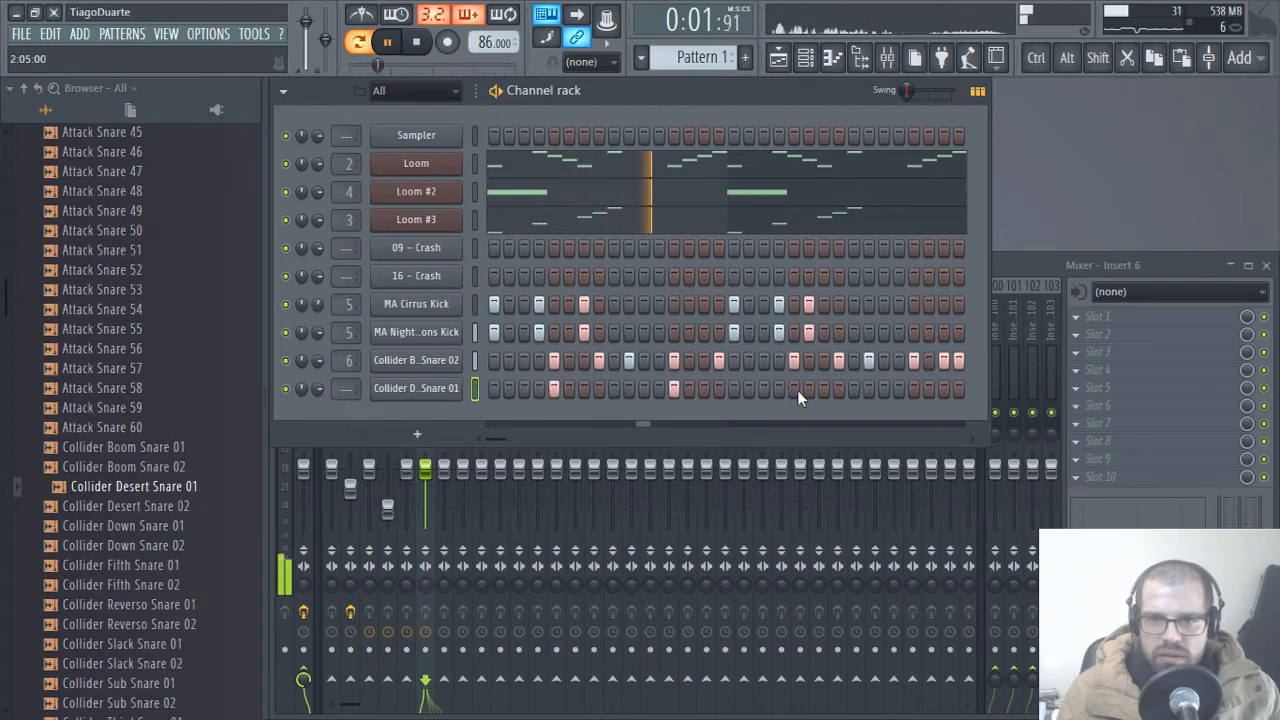
pyautogui.click(897, 389)
pyautogui.rightClick(897, 391)
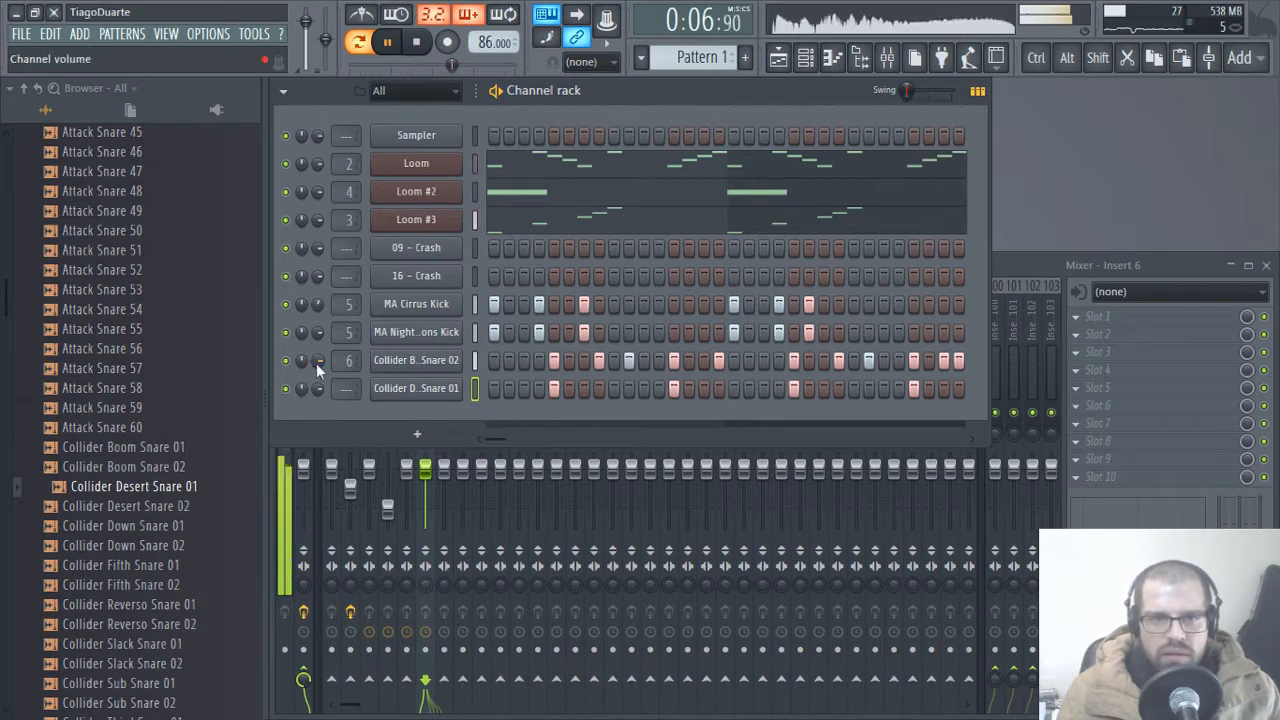
# - Mute Collider Boom Snare 02 and copy its full pattern into the Collider Desert Snare 01 channel
pyautogui.click(286, 360)
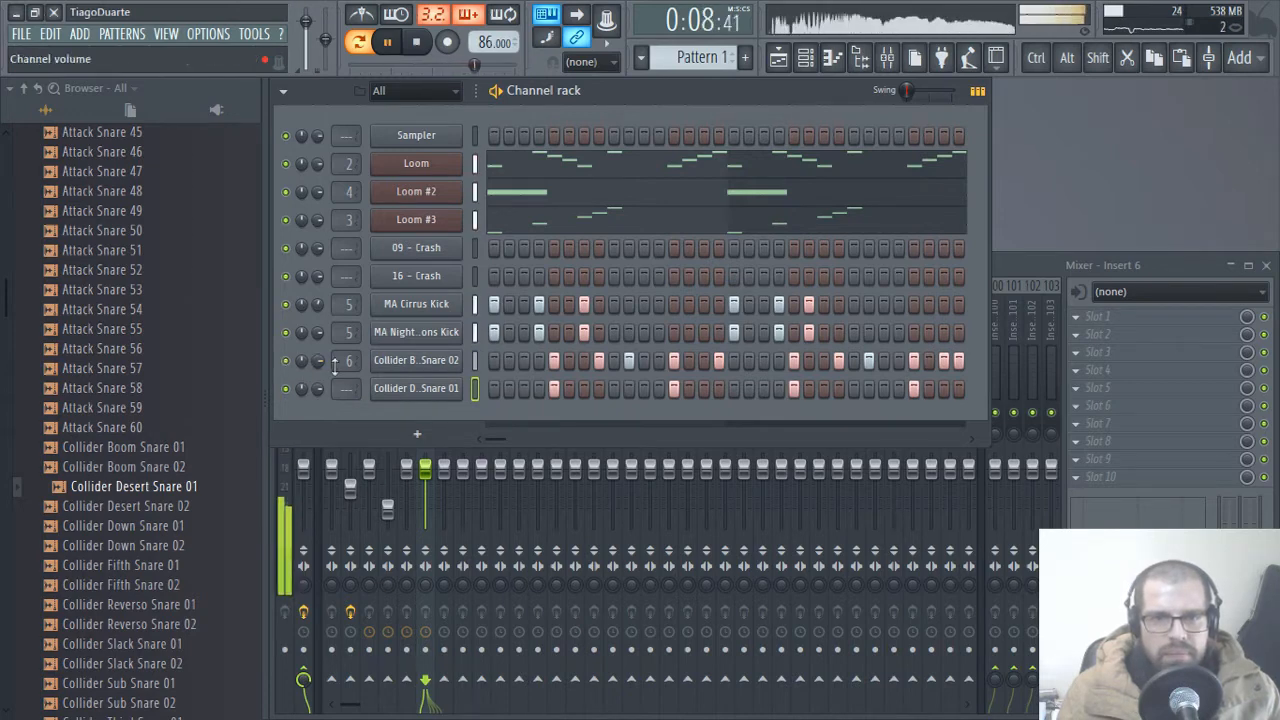
pyautogui.click(475, 360)
pyautogui.hotkey('ctrl', 'c')
pyautogui.click(475, 388)
pyautogui.hotkey('ctrl', 'v')
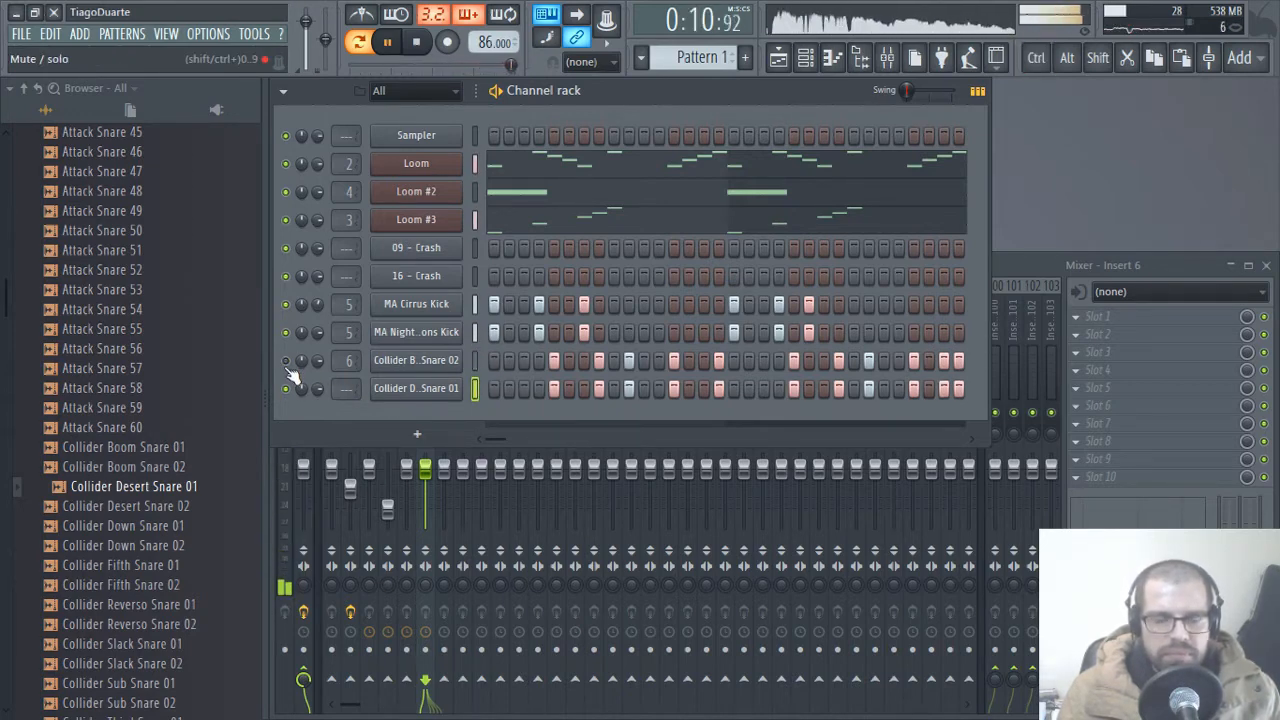
# - Audition the remaining Collider snare samples against the playing pattern and add Collider Tuned Snare 01 as a new channel
pyautogui.scroll(-2, 140, 520)
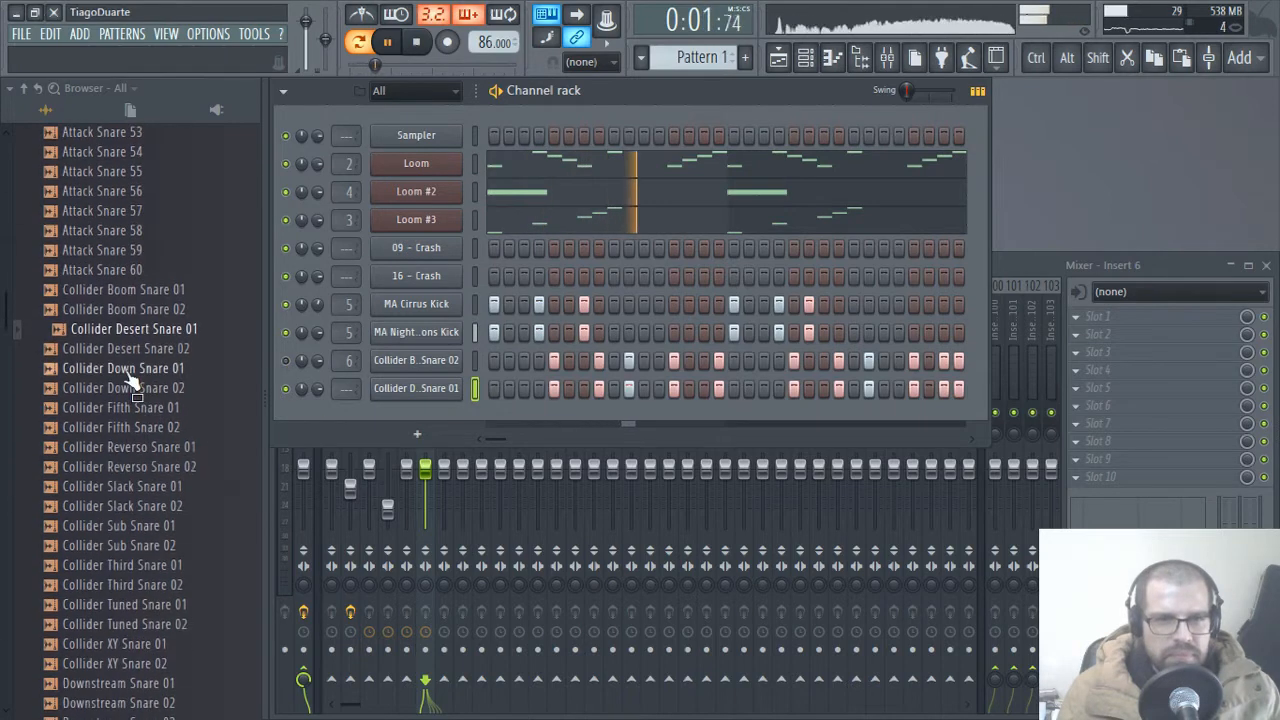
pyautogui.moveTo(135, 349); pyautogui.dragTo(137, 372)
pyautogui.click(136, 370)
pyautogui.click(133, 353)
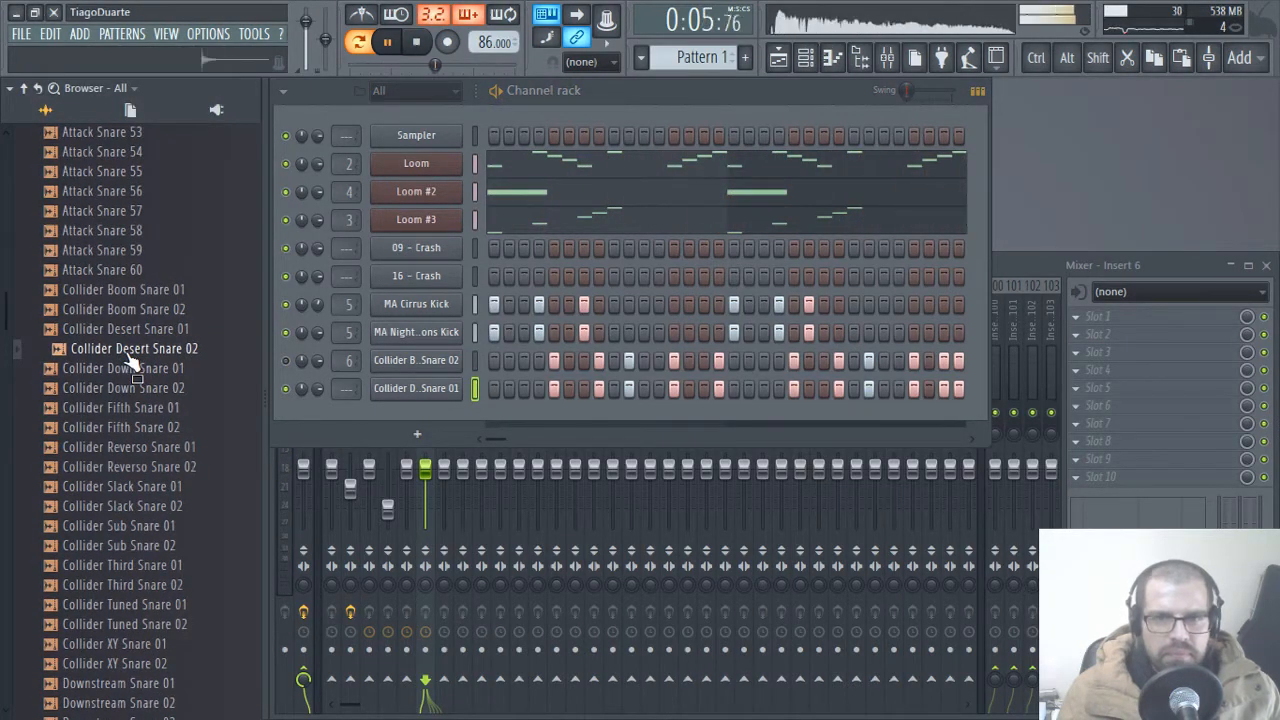
pyautogui.click(131, 388)
pyautogui.click(127, 411)
pyautogui.click(128, 428)
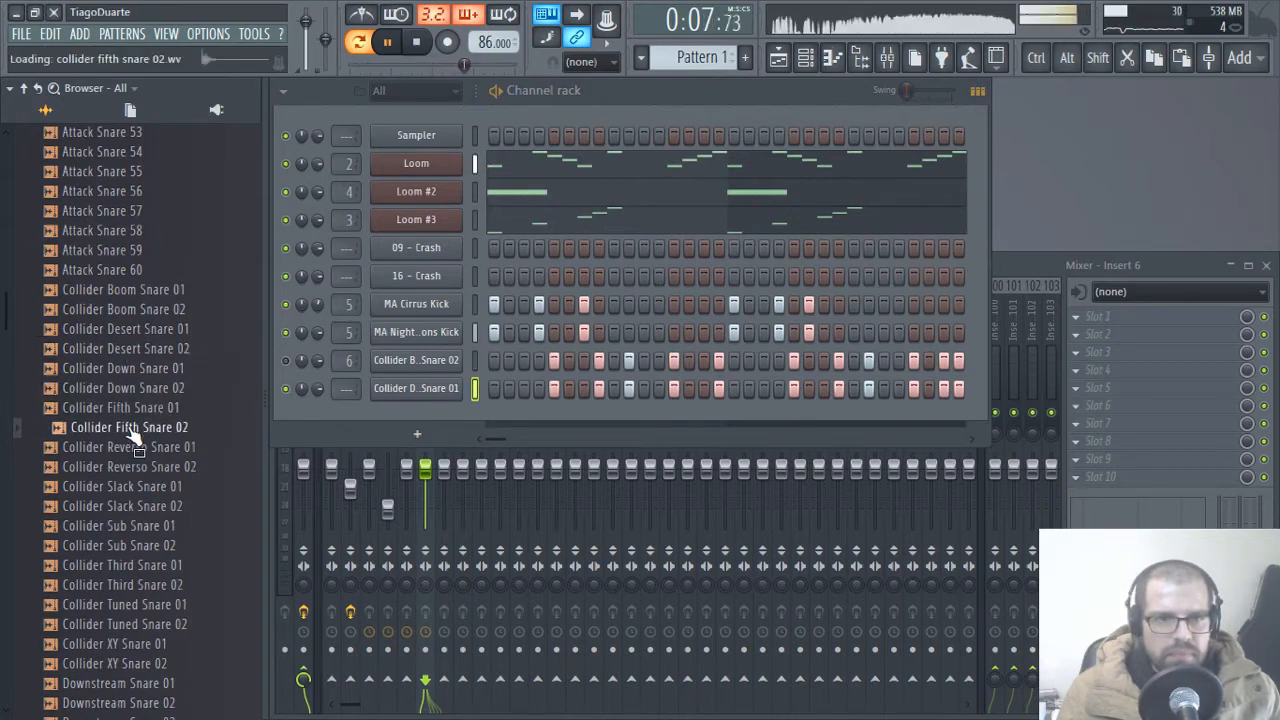
pyautogui.click(124, 468)
pyautogui.click(122, 450)
pyautogui.click(120, 486)
pyautogui.click(120, 506)
pyautogui.click(120, 525)
pyautogui.click(121, 545)
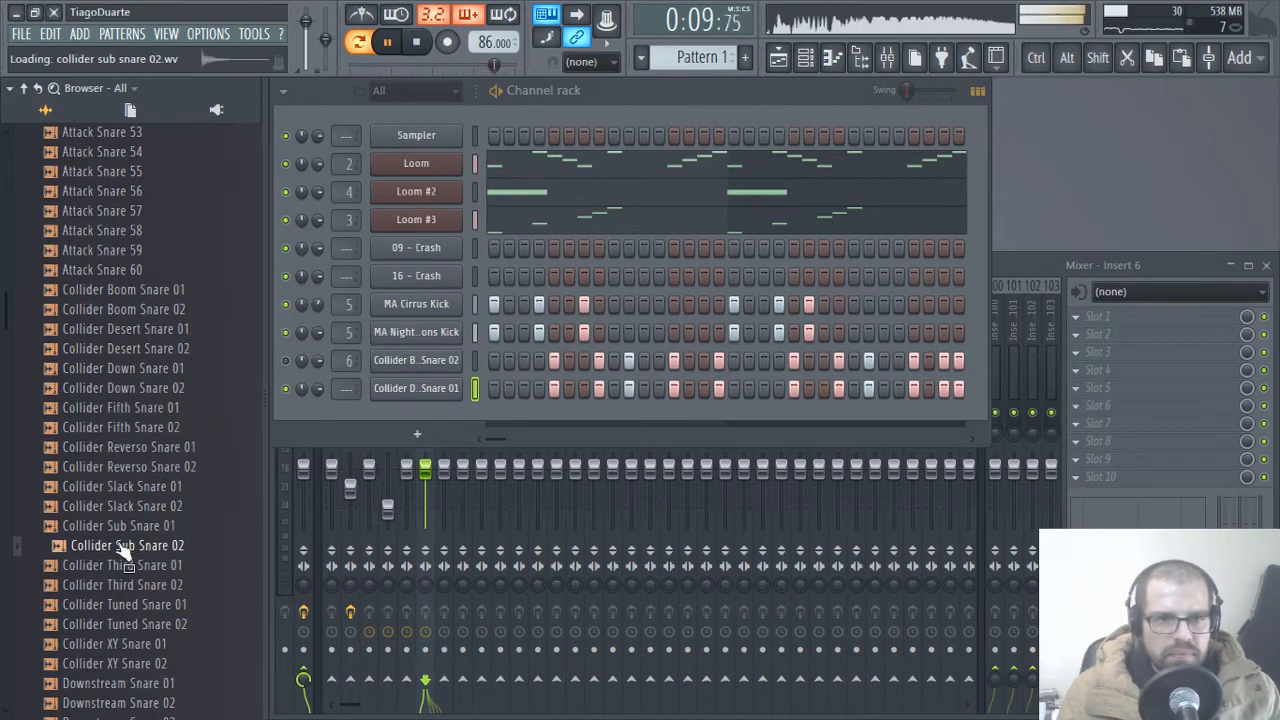
pyautogui.click(124, 565)
pyautogui.click(122, 585)
pyautogui.click(124, 604)
pyautogui.click(125, 624)
pyautogui.click(128, 644)
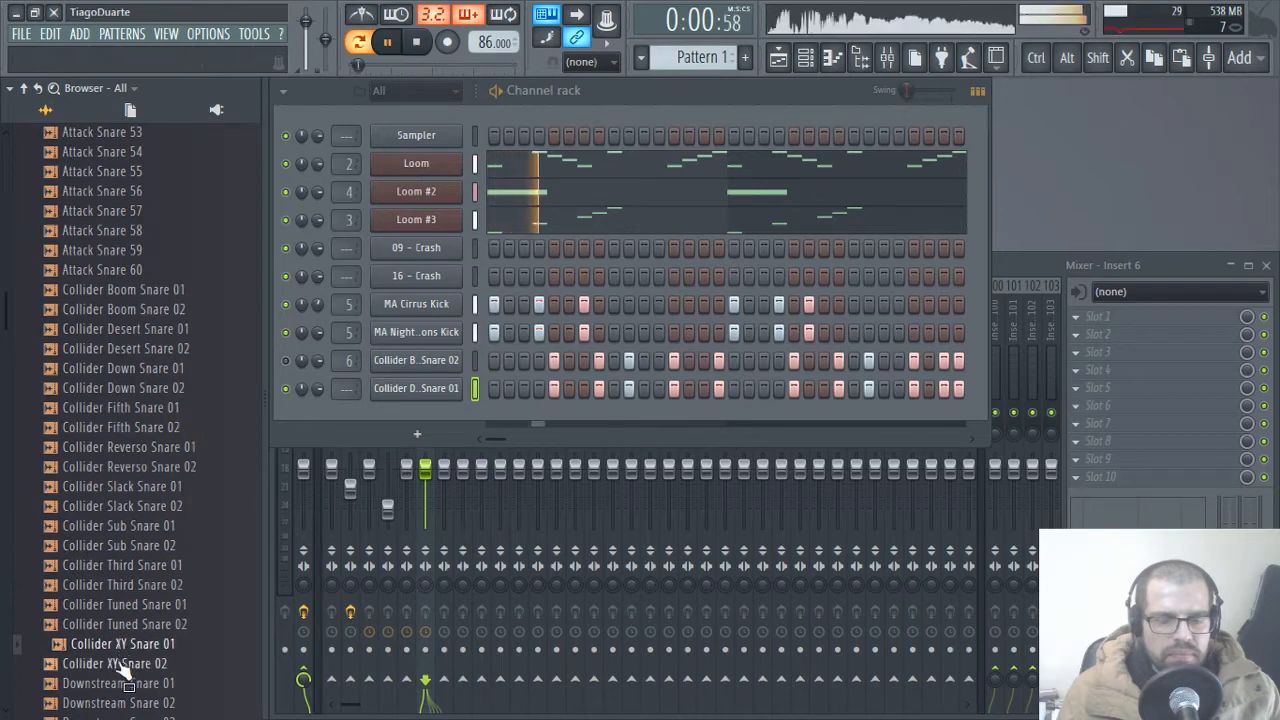
pyautogui.click(130, 663)
pyautogui.click(135, 626)
pyautogui.click(131, 608)
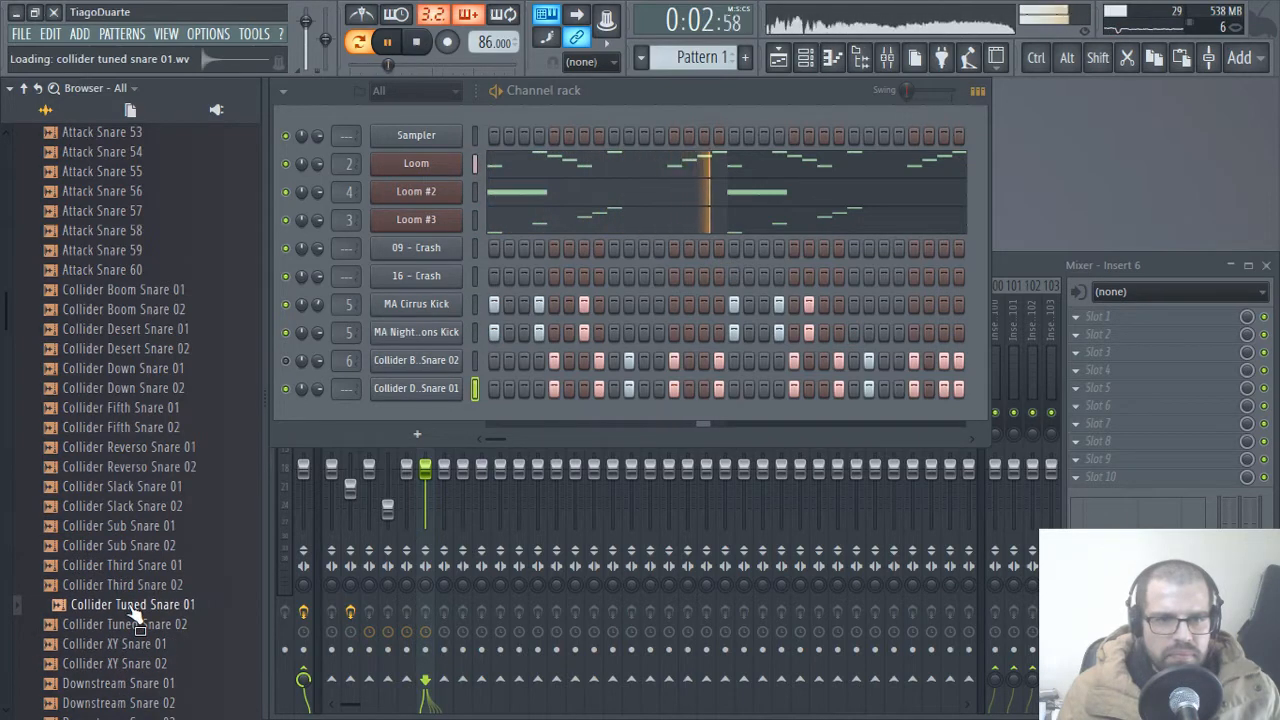
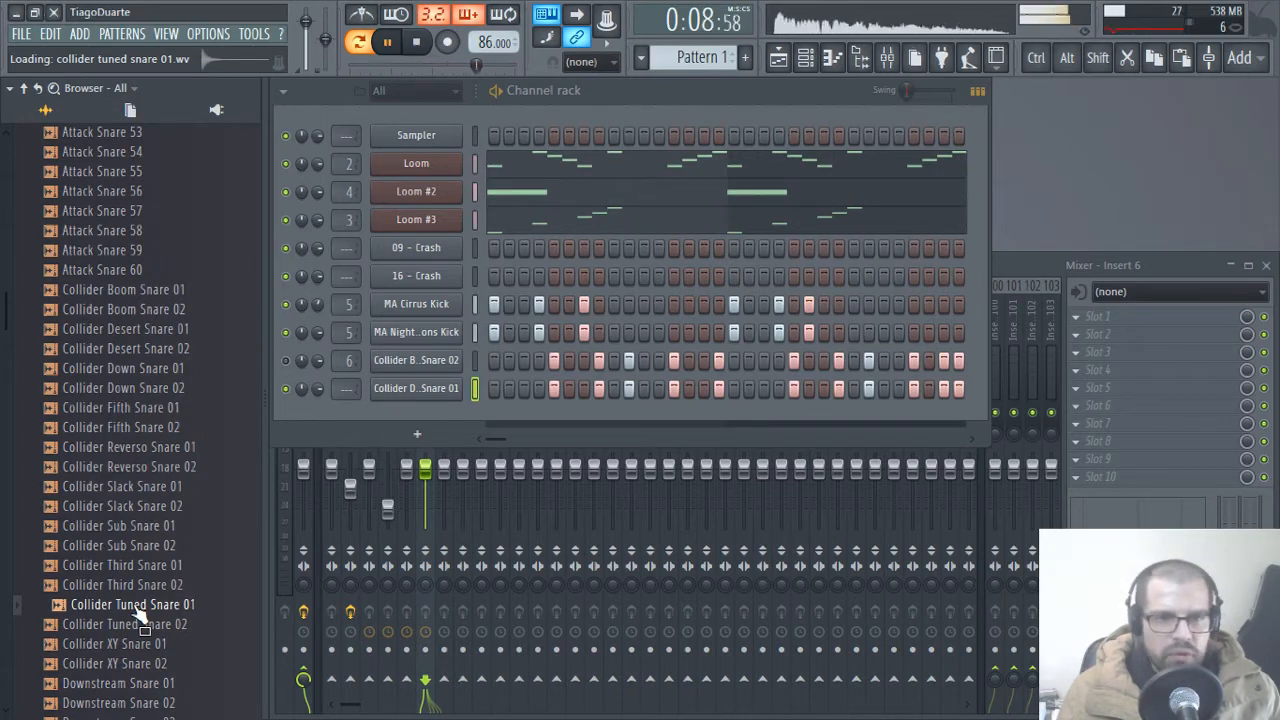
pyautogui.moveTo(395, 400); pyautogui.dragTo(402, 414)
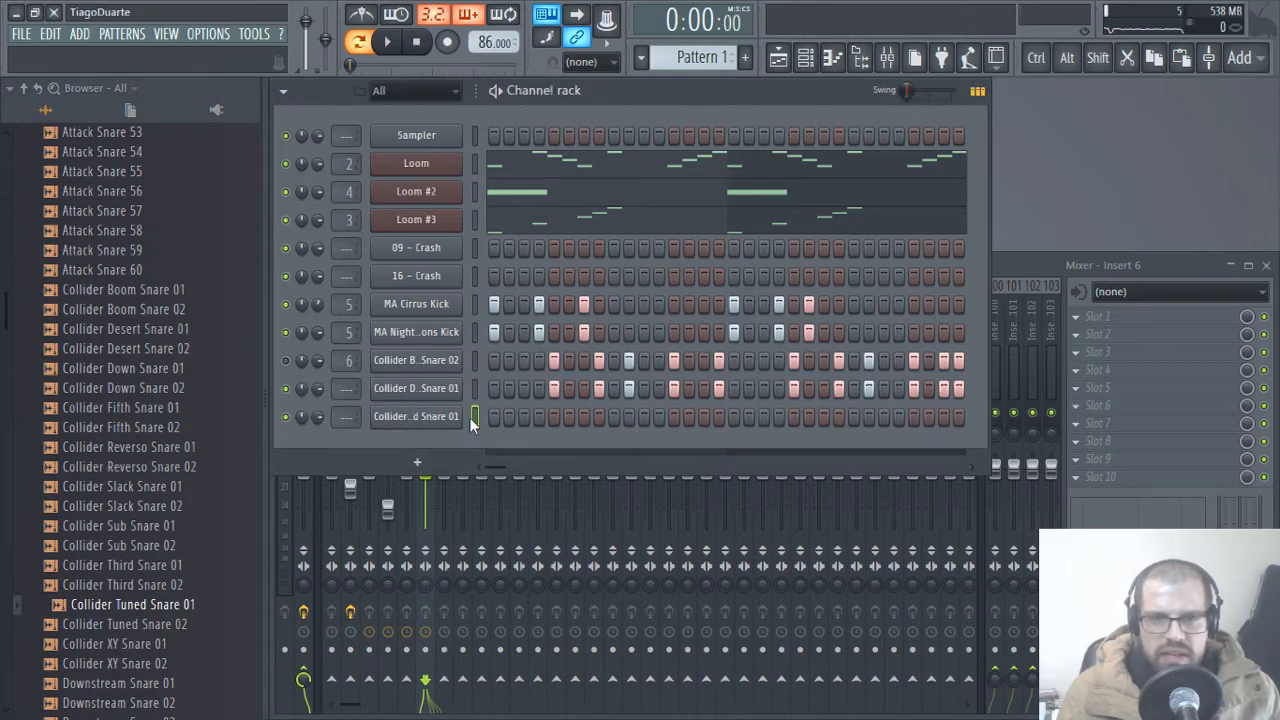
# - Program Collider Tuned Snare 01 on steps 5 and 13 of all four bars, and move both kicks' step 22 hit to step 23
pyautogui.click(671, 417)
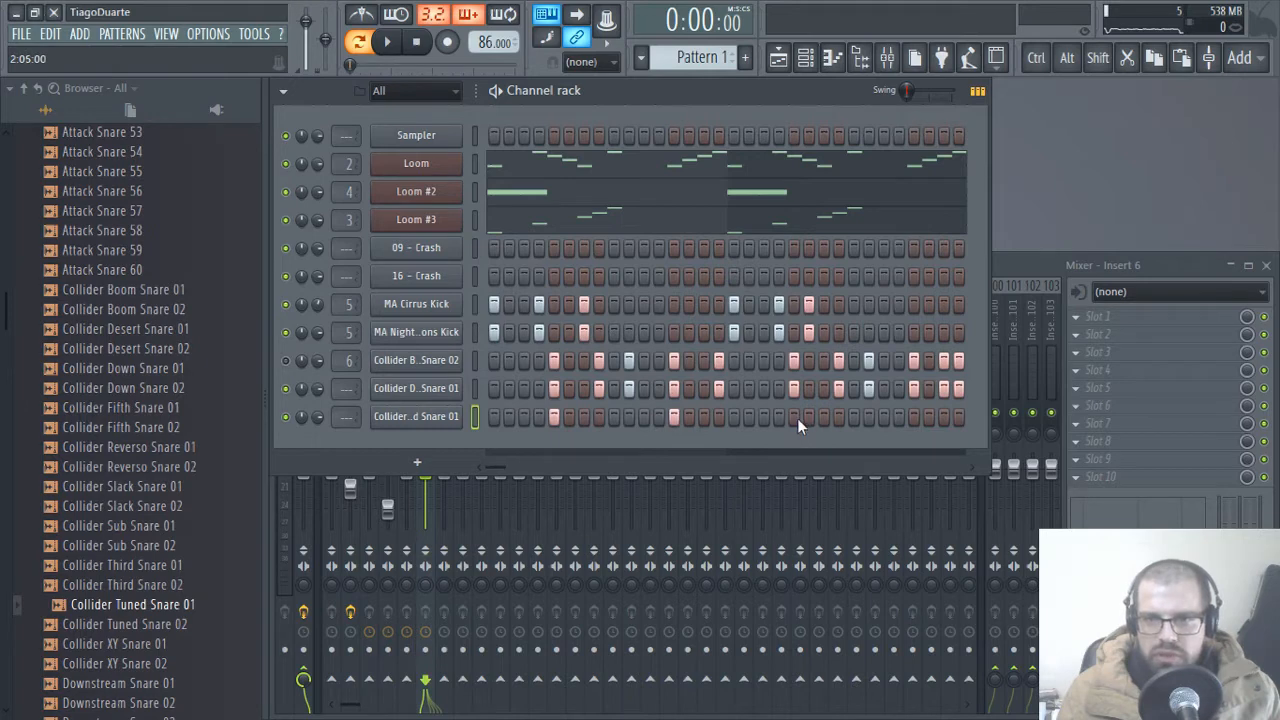
pyautogui.click(811, 335)
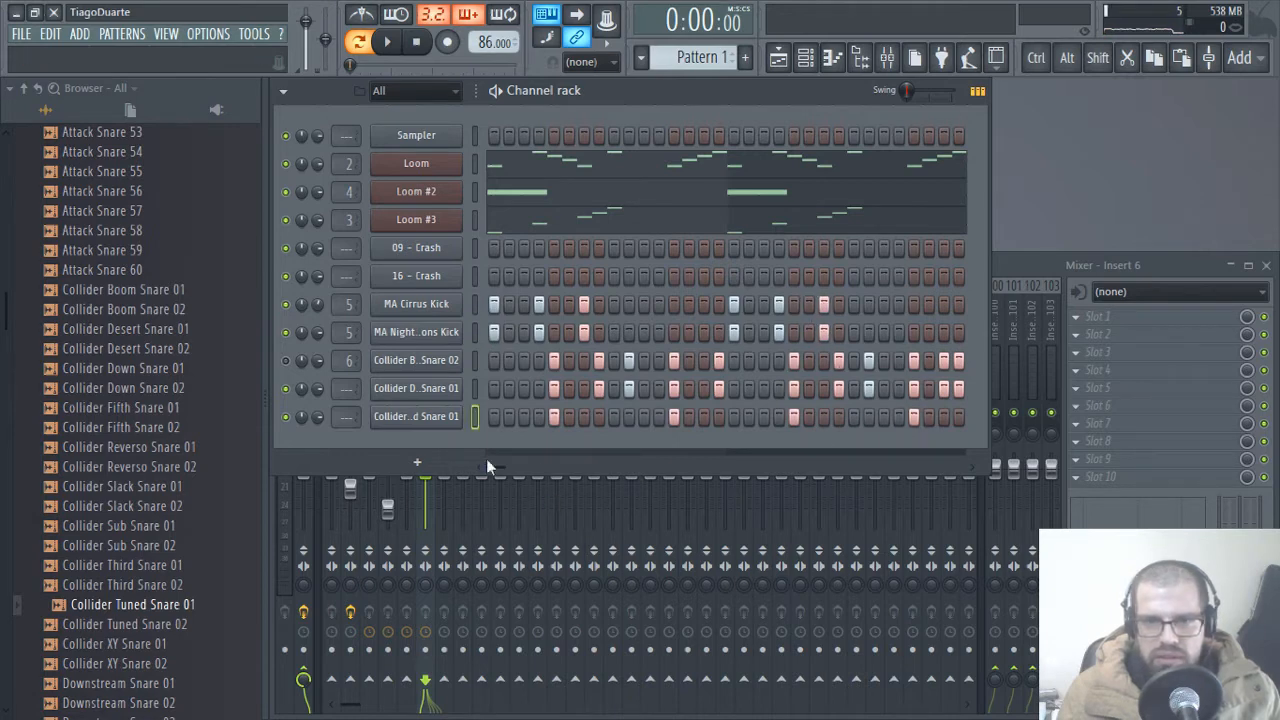
pyautogui.moveTo(502, 466); pyautogui.dragTo(875, 466)
pyautogui.click(643, 416)
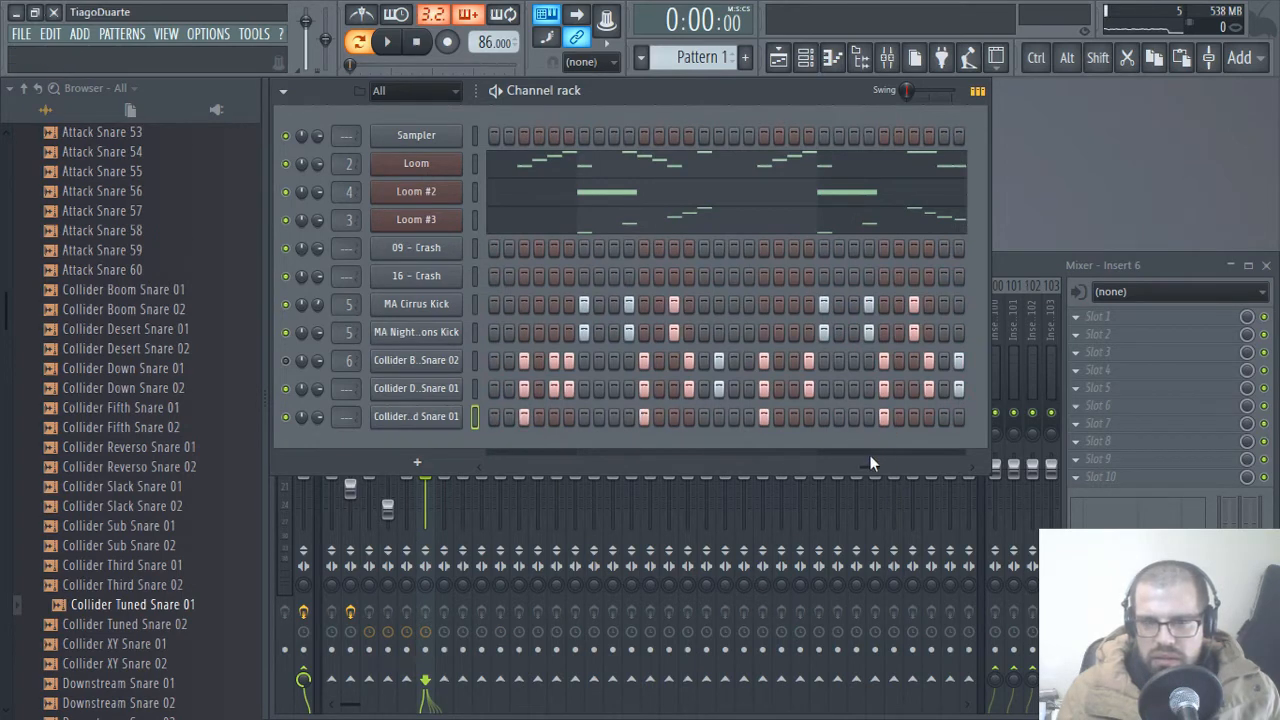
pyautogui.moveTo(870, 465); pyautogui.dragTo(967, 468)
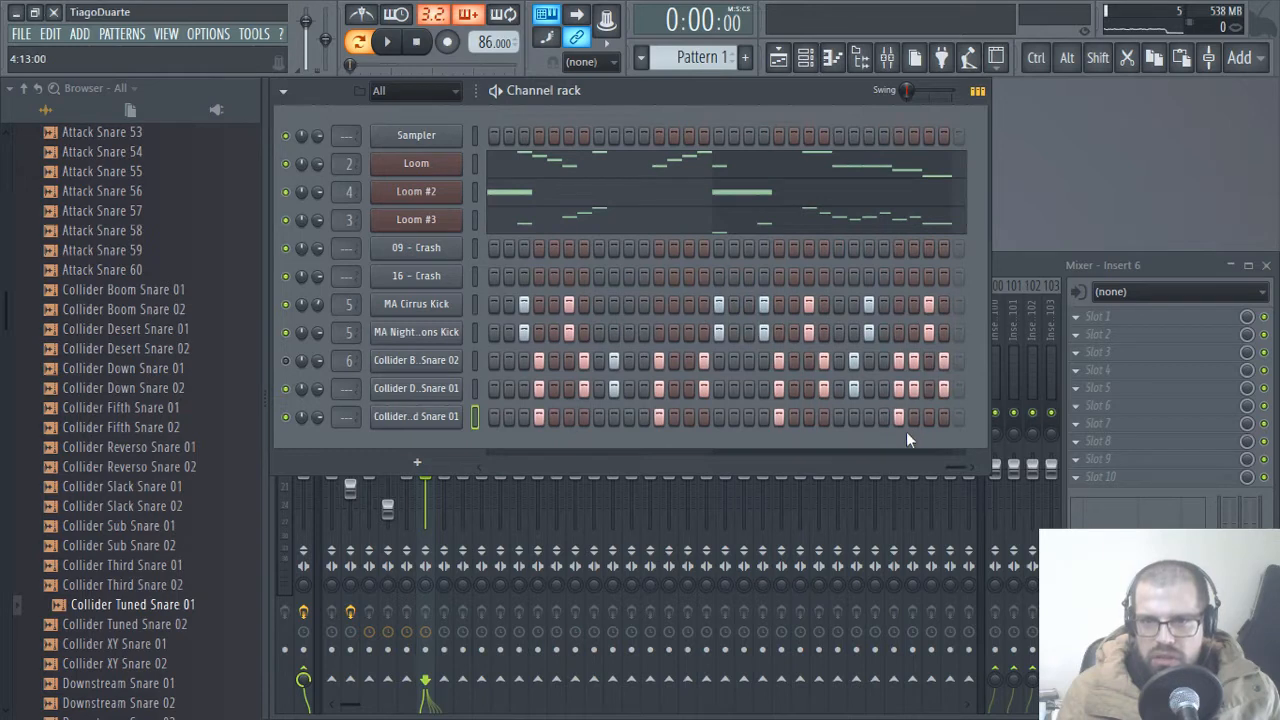
# - Play the pattern and route the Collider Desert Snare 01 and Collider Tuned Snare 01 channels to mixer Insert 6
pyautogui.press('space')
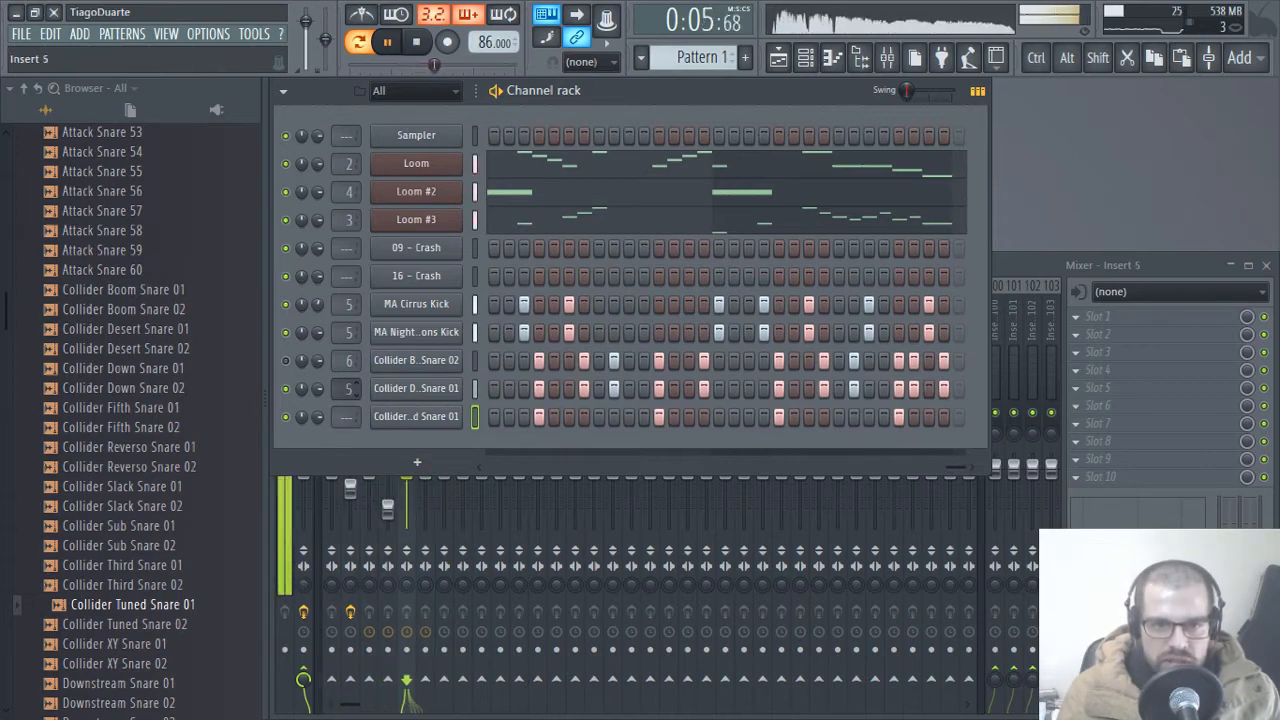
pyautogui.moveTo(347, 419); pyautogui.dragTo(321, 393)
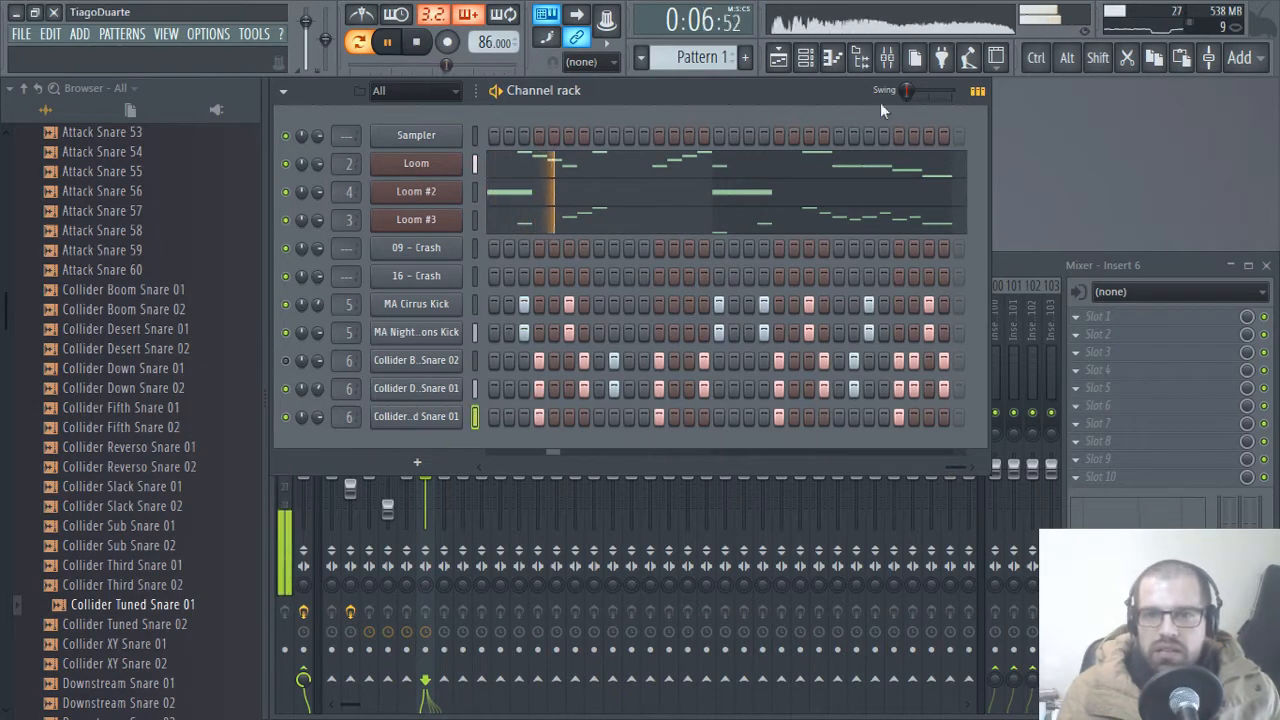
# - Adjust the channel rack's global swing to 17% while the pattern plays
pyautogui.moveTo(910, 92); pyautogui.dragTo(910, 77)
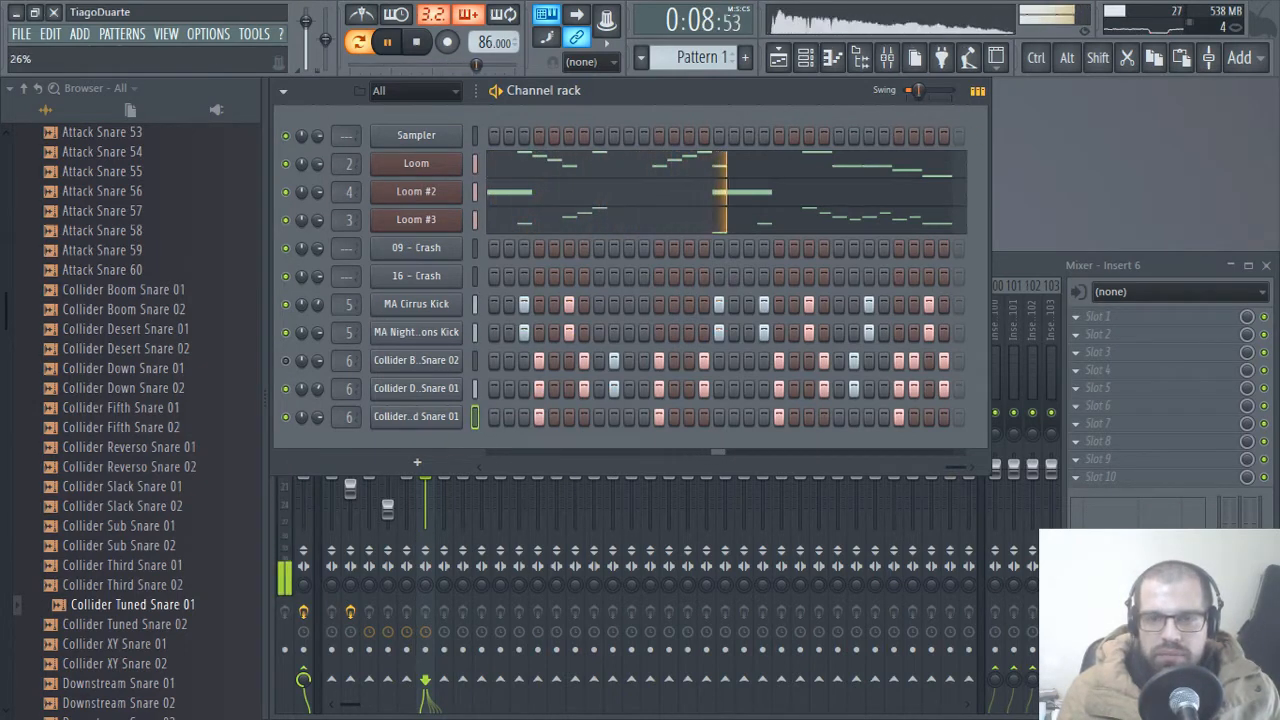
pyautogui.click(1026, 263)
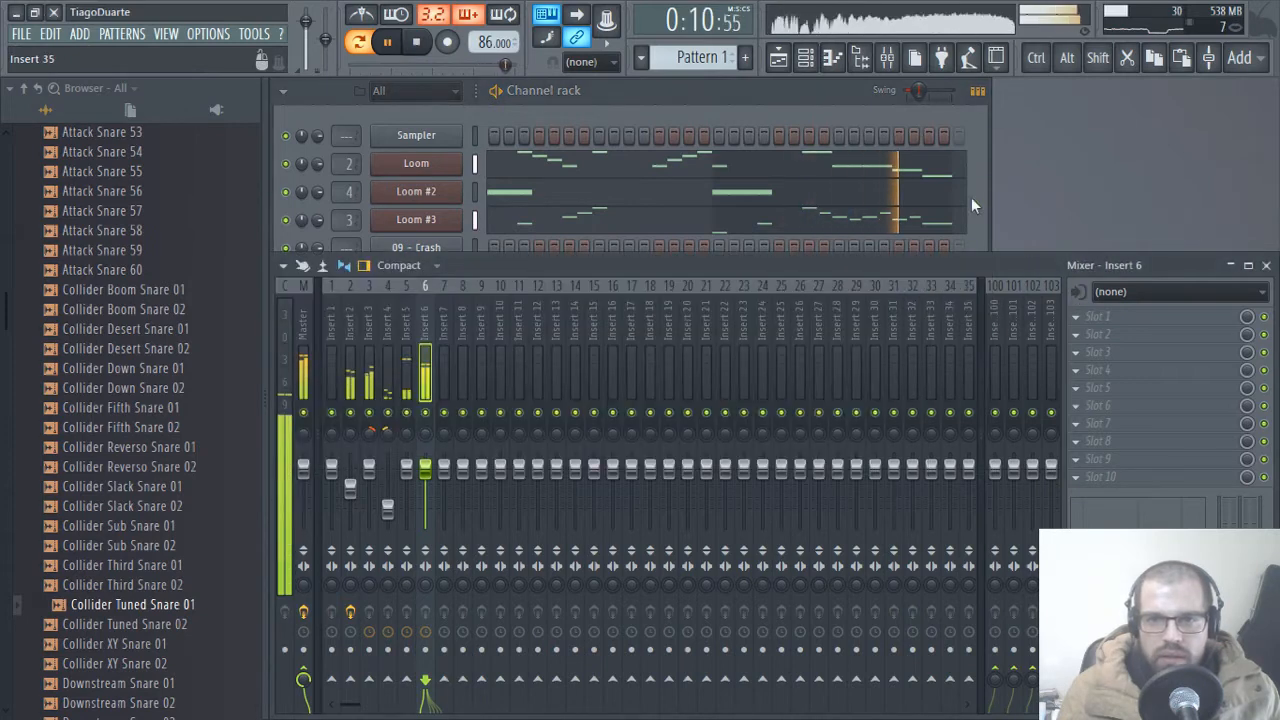
pyautogui.click(804, 60)
pyautogui.moveTo(919, 91); pyautogui.dragTo(917, 91)
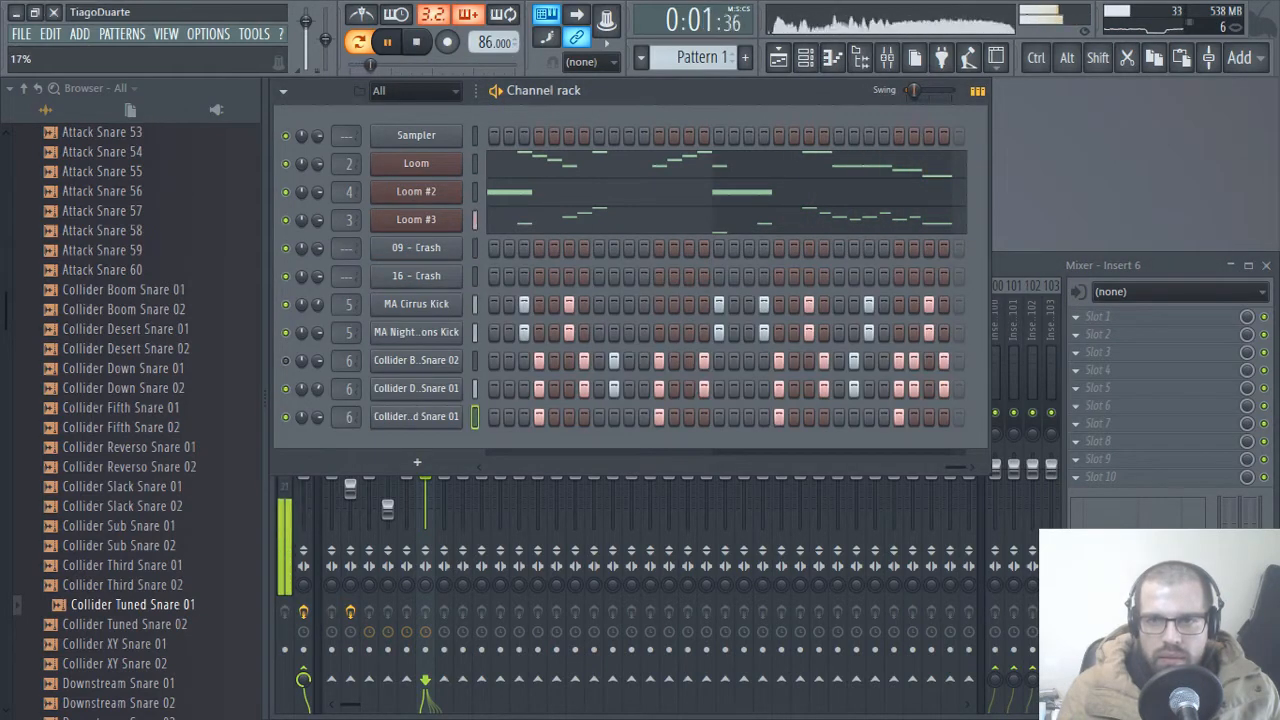
# - Lower the volume of mixer Insert 5, which carries the kicks, to -1.5 dB
pyautogui.click(1013, 256)
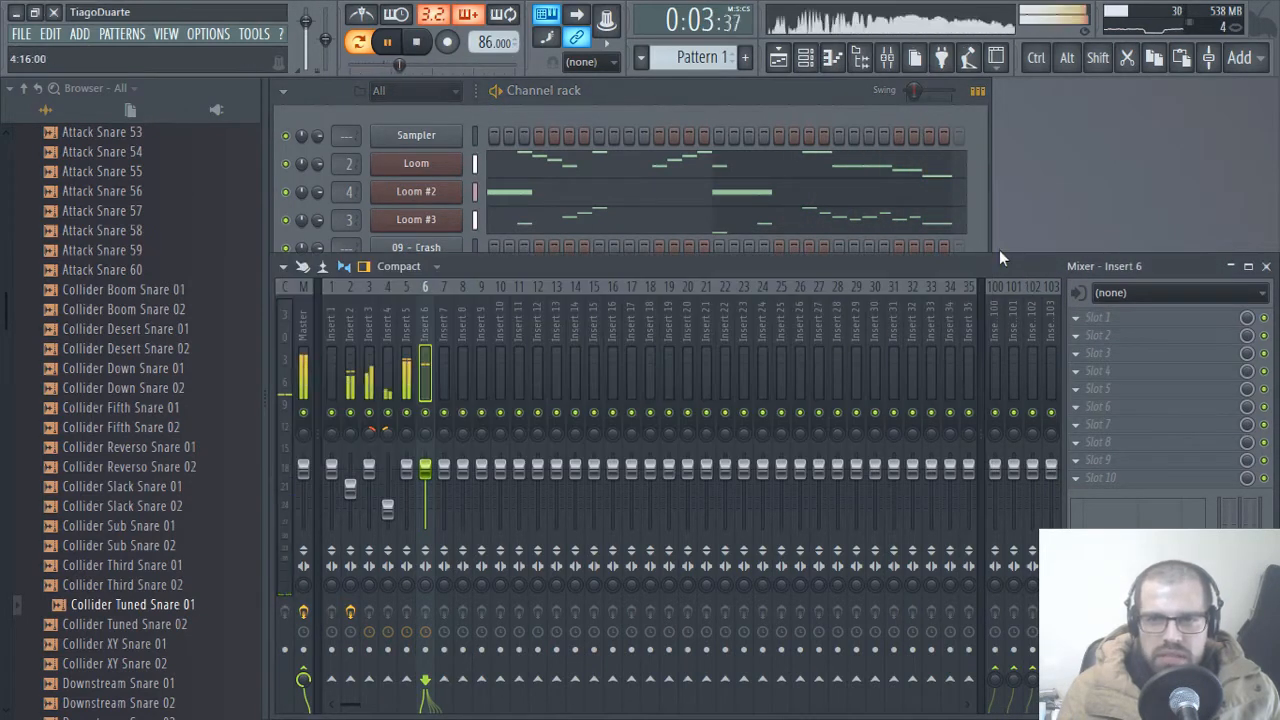
pyautogui.click(406, 368)
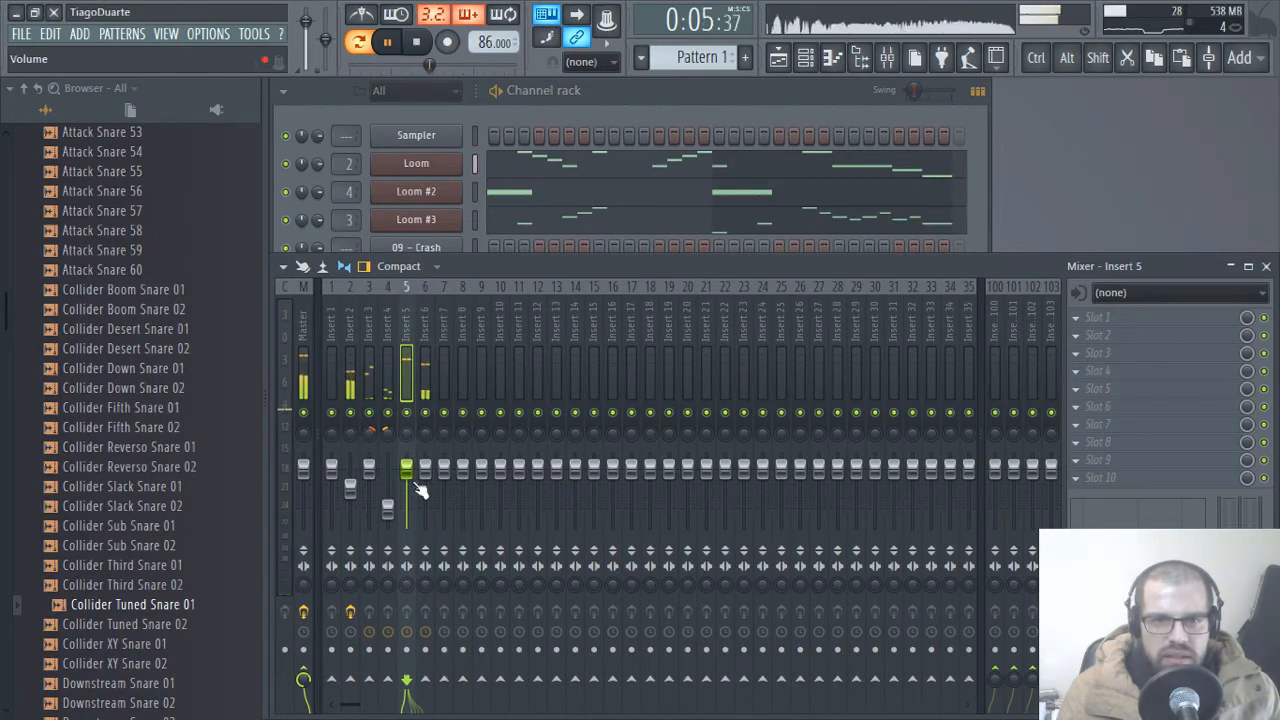
pyautogui.moveTo(406, 470); pyautogui.dragTo(406, 476)
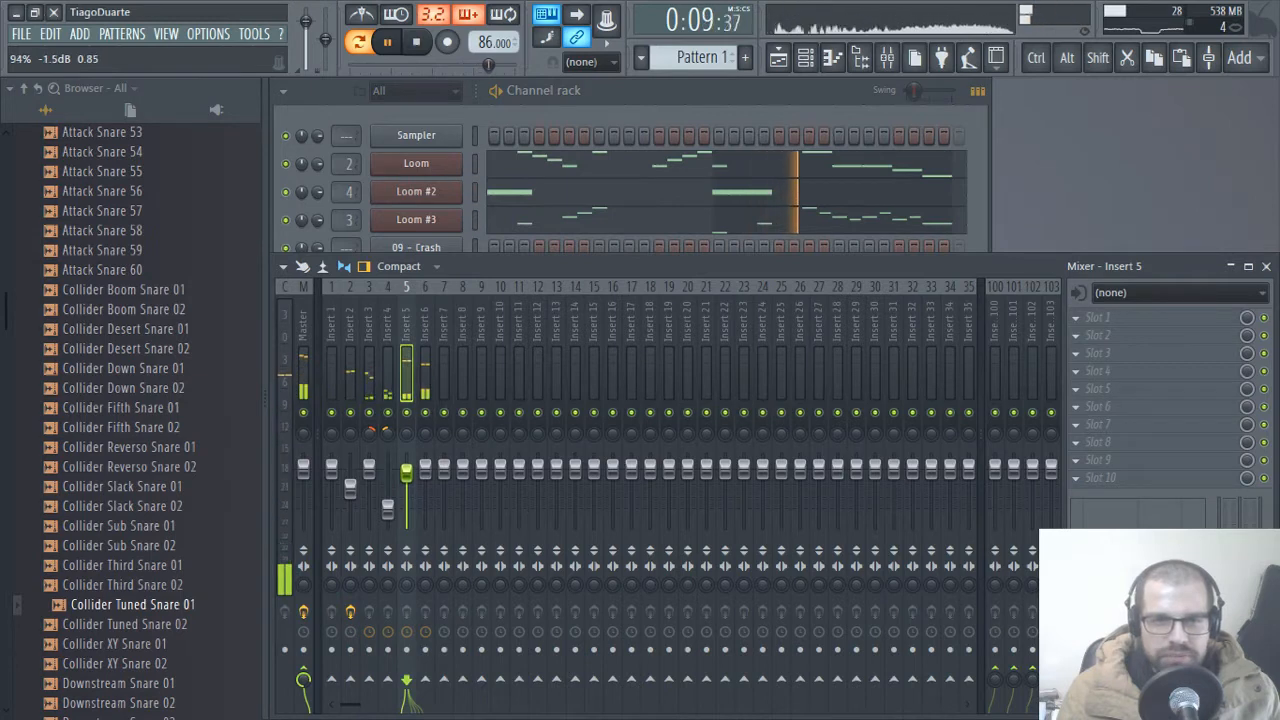
# - Rename mixer Insert 2 as Bass and Insert 3 as Synth
pyautogui.click(341, 318)
pyautogui.doubleClick(344, 321)
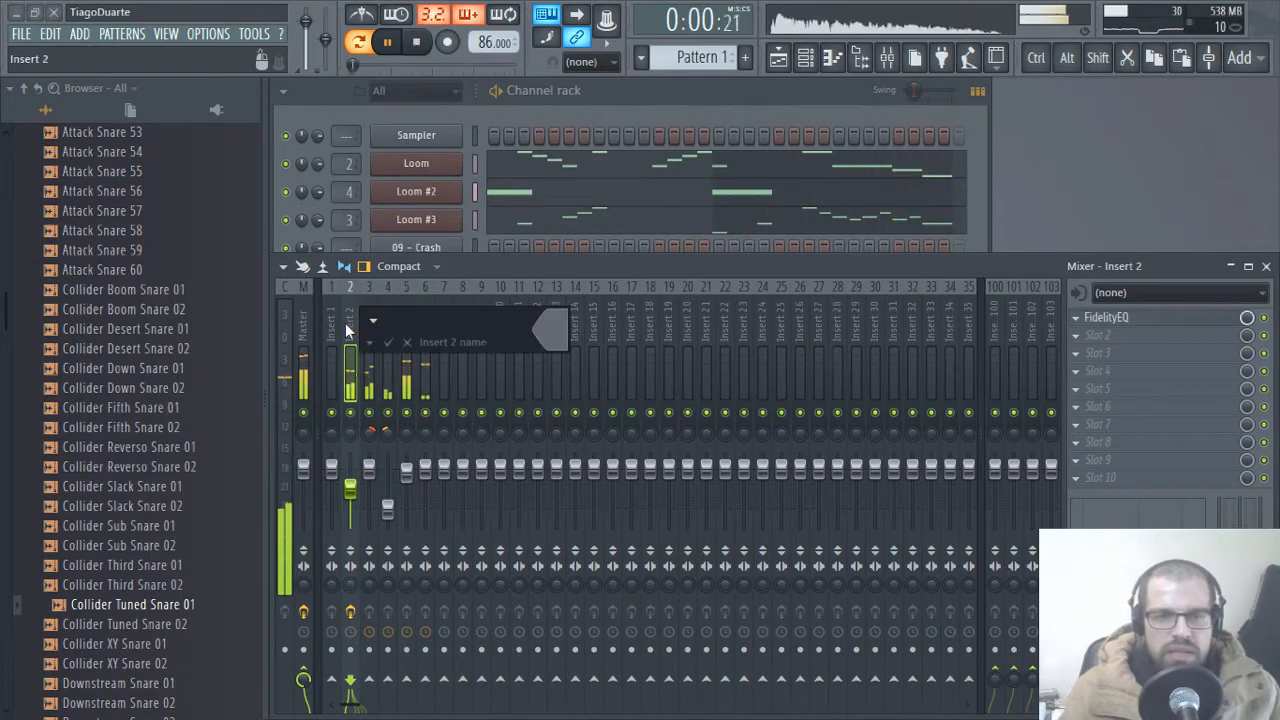
pyautogui.write('Bass')
pyautogui.press('Return')
pyautogui.press('space')
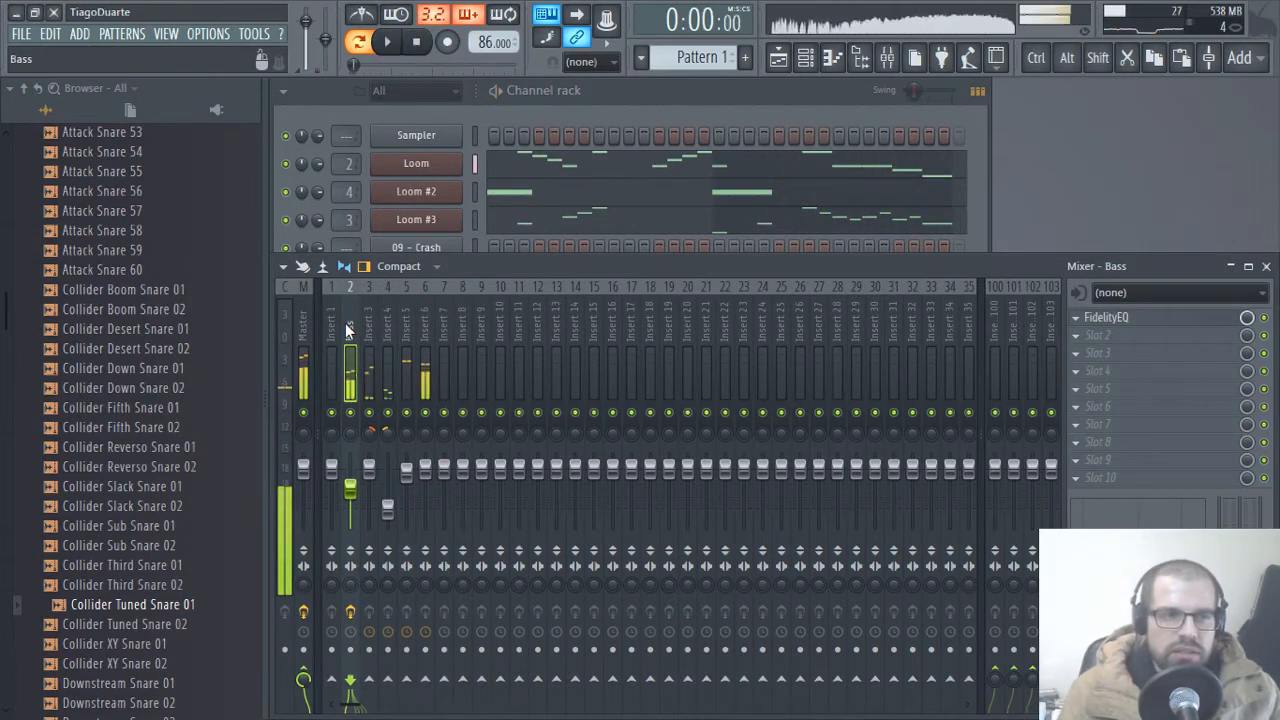
pyautogui.press('space')
pyautogui.press('F2')
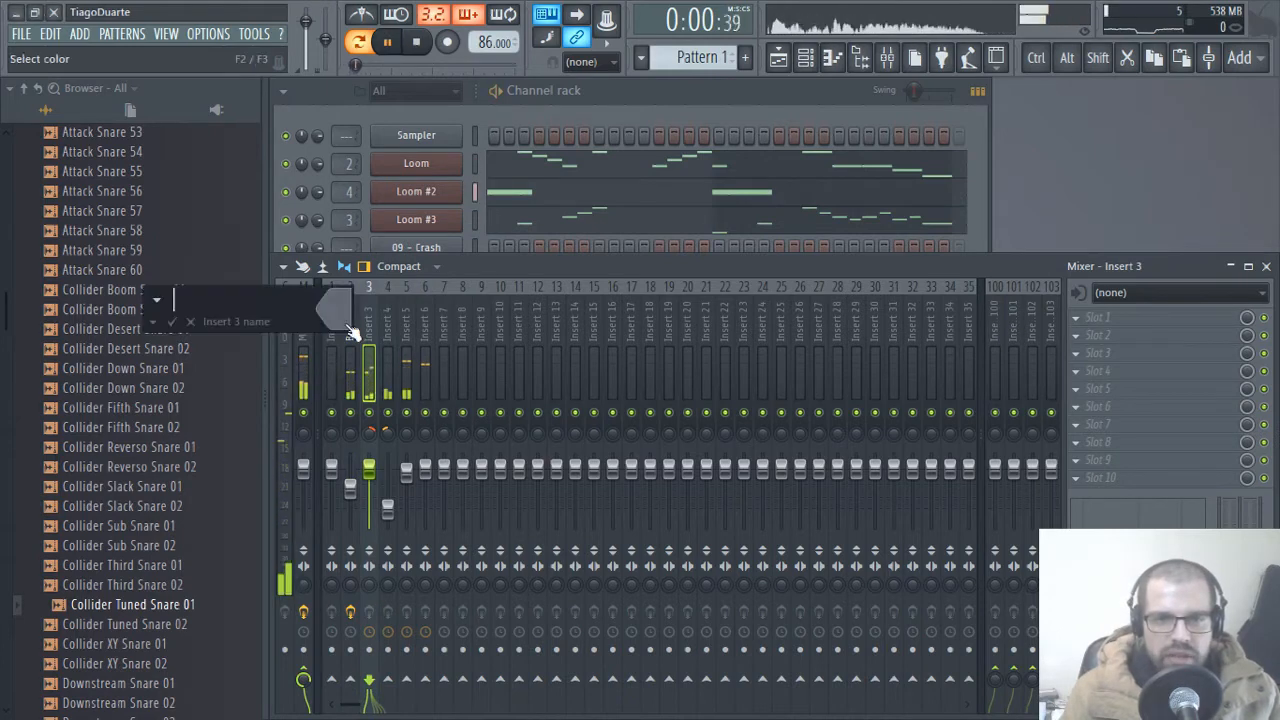
pyautogui.write('Synth')
pyautogui.press('Return')
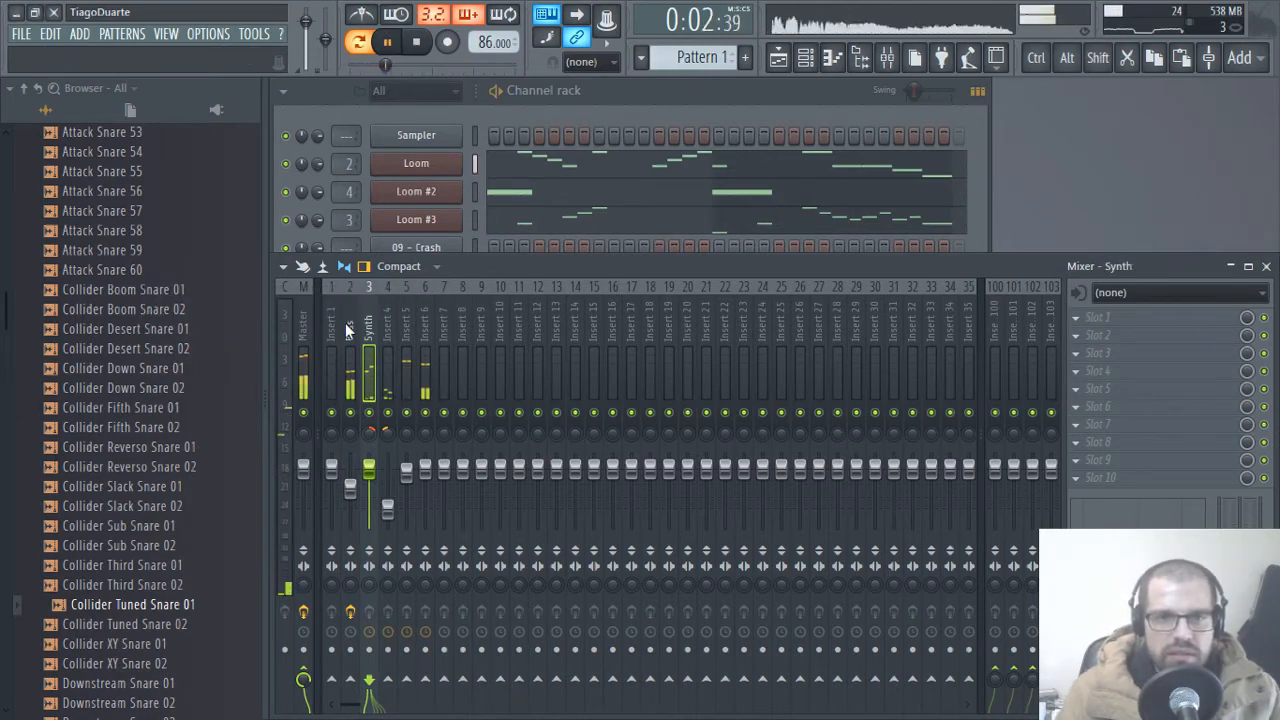
# - Rename mixer Insert 4 as Fx
pyautogui.press('F2')
pyautogui.press('Escape')
pyautogui.press('Left')
pyautogui.press('Left')
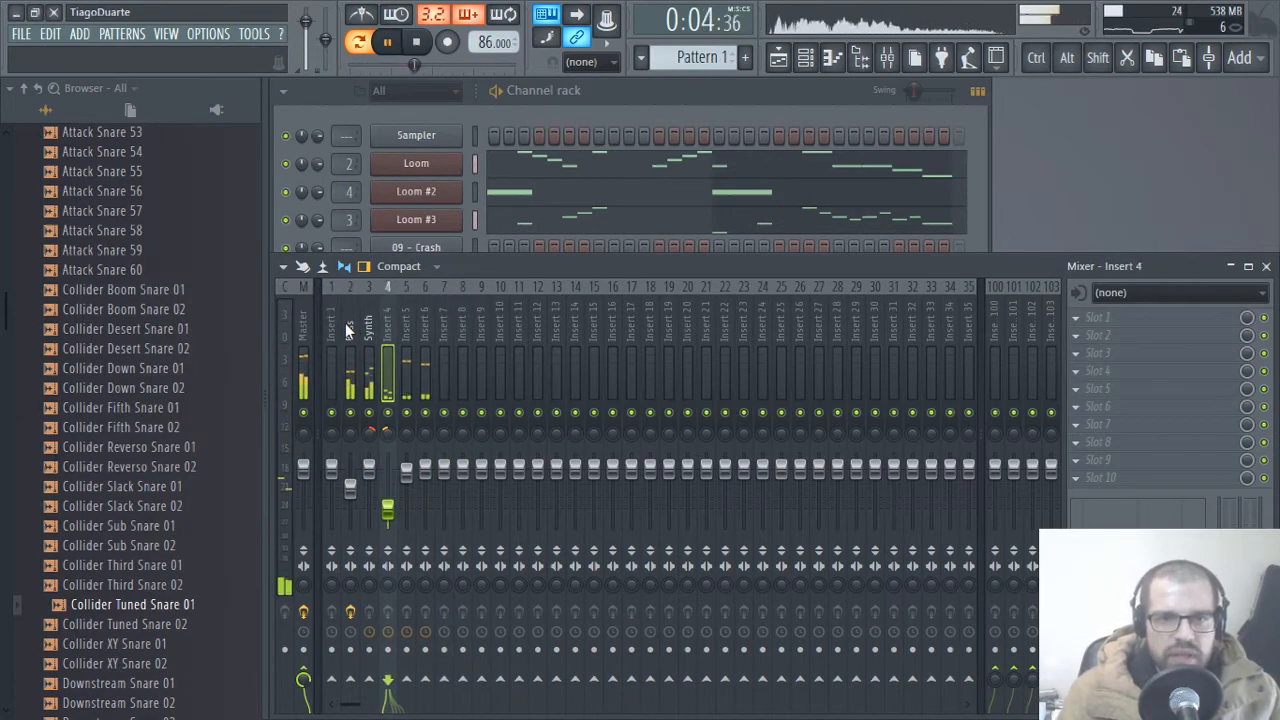
pyautogui.press('F2')
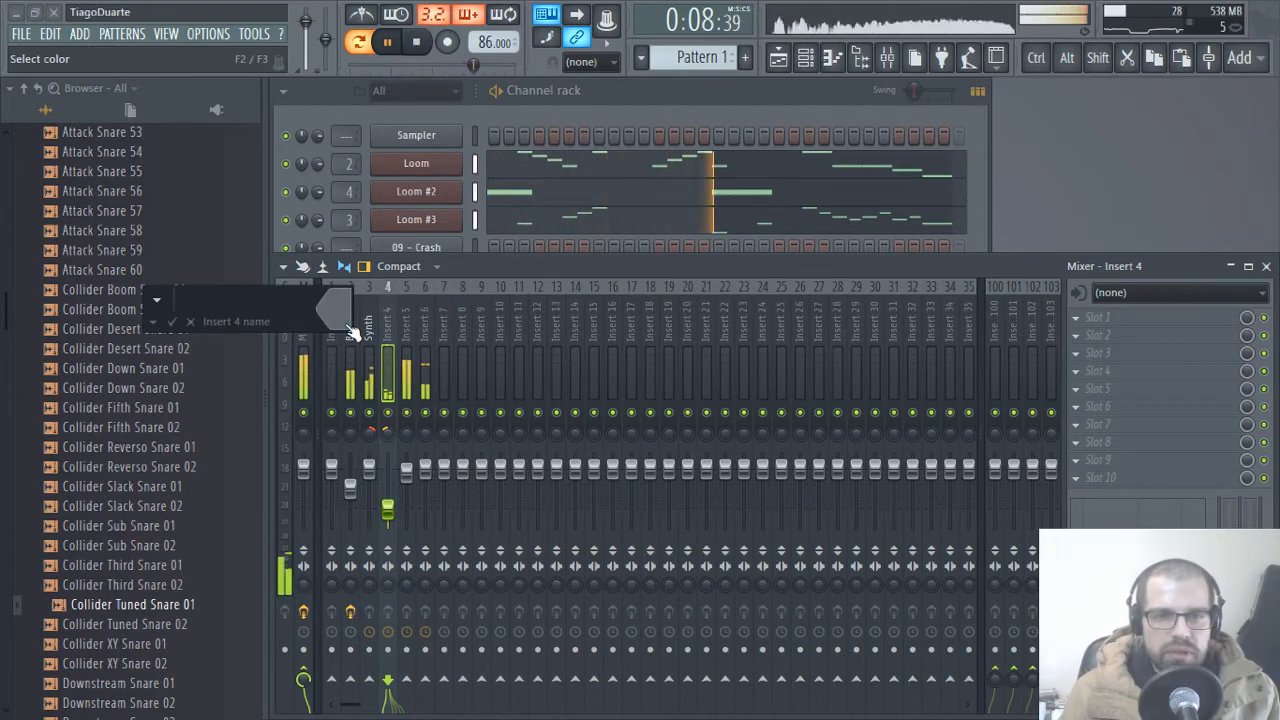
pyautogui.write('Fx')
pyautogui.press('Return')
# - Rename mixer Insert 5 as Kick and Insert 6 as Snare
pyautogui.press('Right')
pyautogui.press('F2')
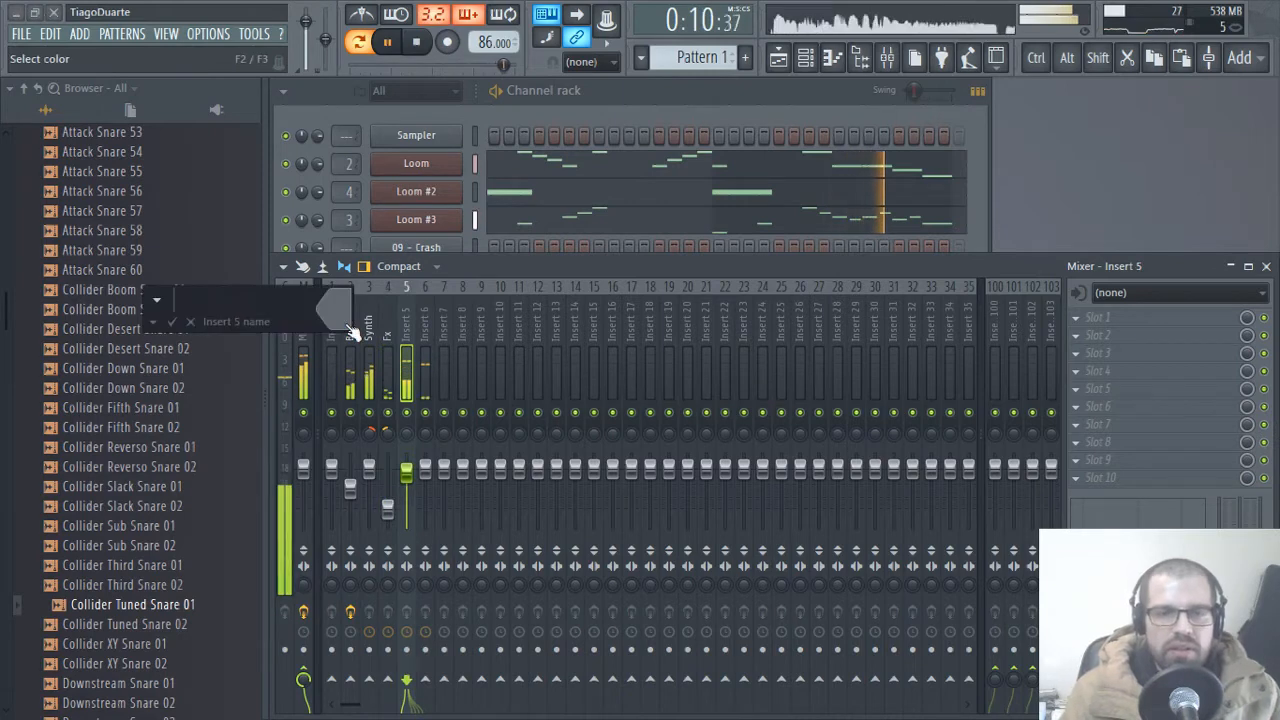
pyautogui.write('Kick')
pyautogui.press('Return')
pyautogui.press('Right')
pyautogui.press('F2')
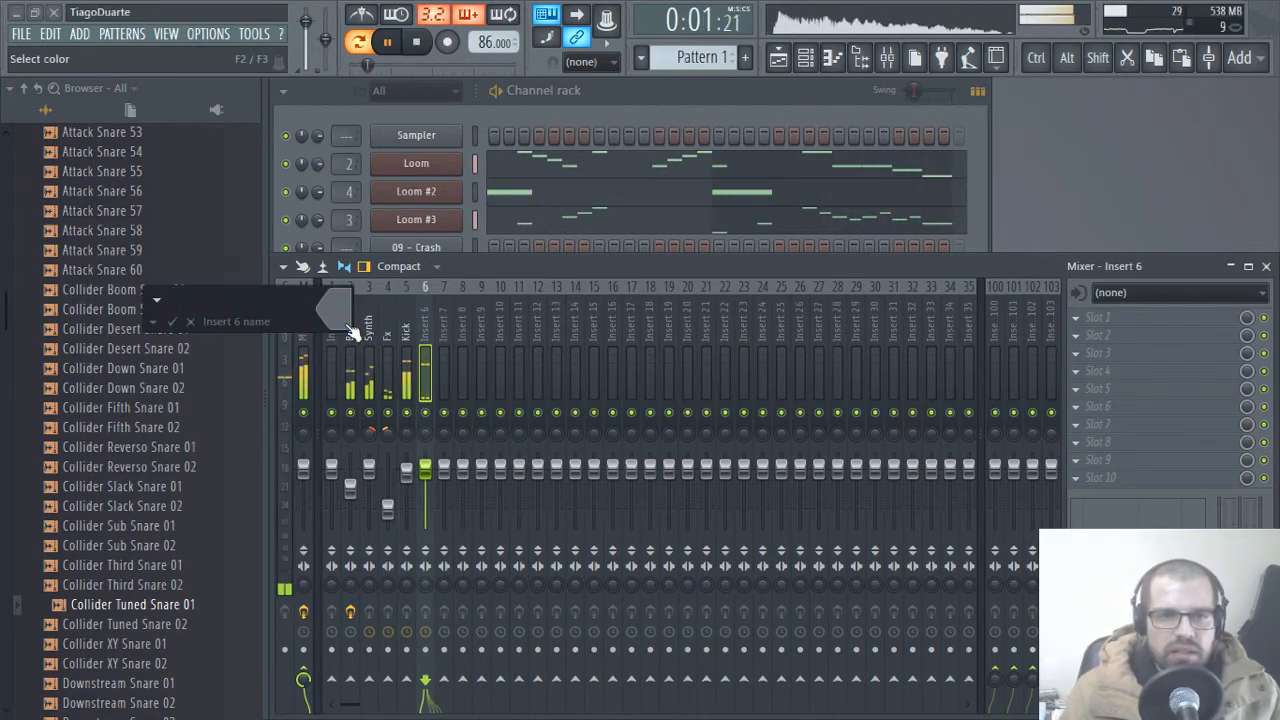
pyautogui.write('Snare')
pyautogui.press('Return')
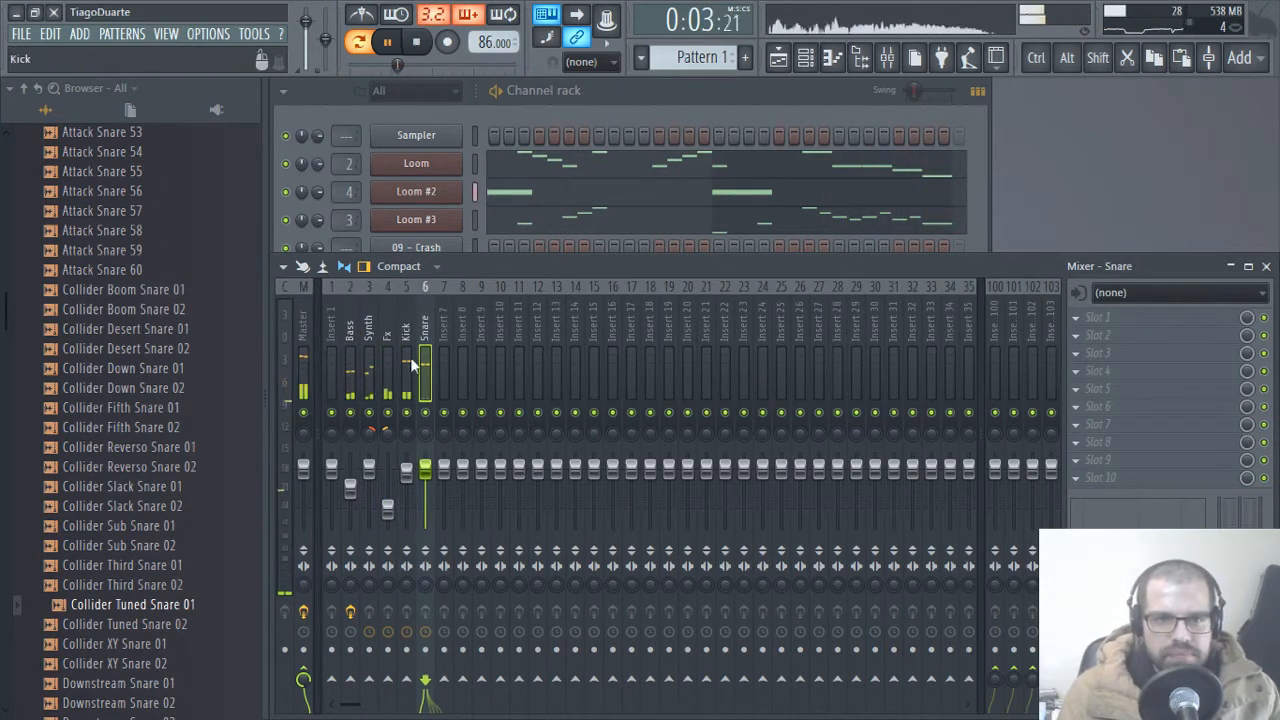
# - Select the Bass, Synth, Fx, Kick and Snare mixer tracks and route them only to Insert 1
pyautogui.moveTo(382, 331); pyautogui.dragTo(347, 333)
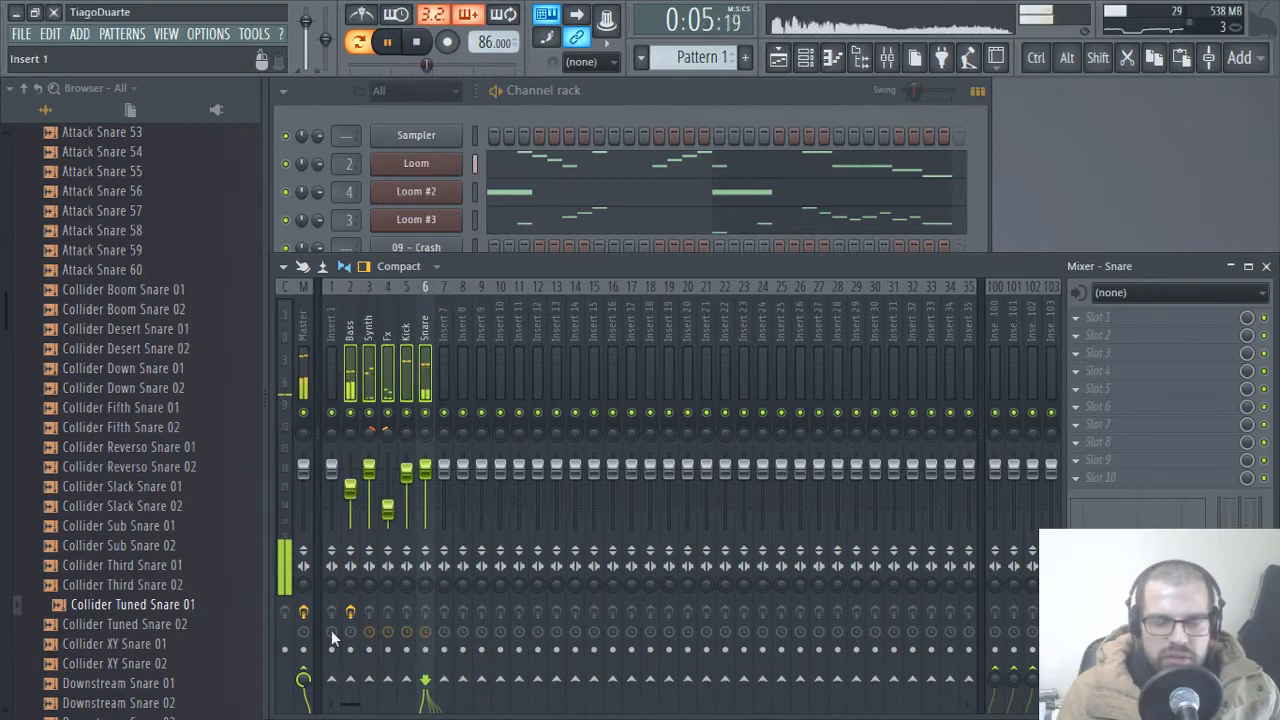
pyautogui.rightClick(332, 679)
pyautogui.click(371, 650)
# - Rename mixer Insert 1 as Mix, with a capital M
pyautogui.doubleClick(334, 327)
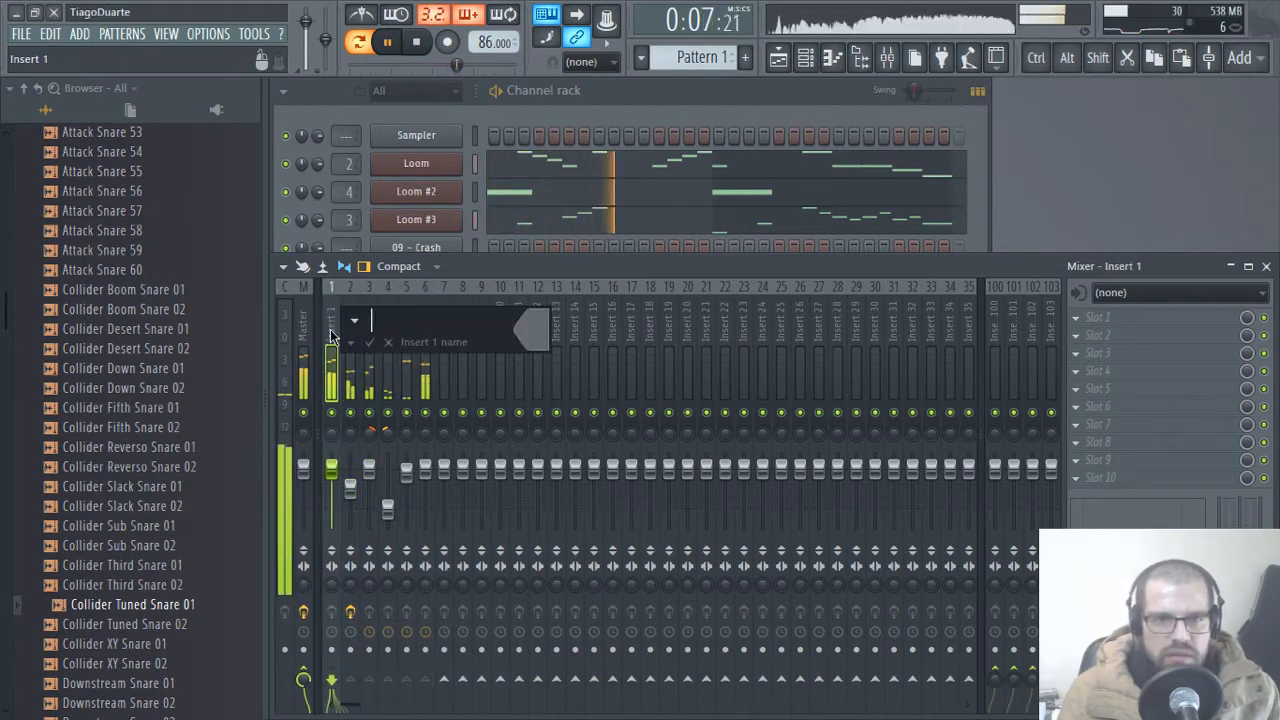
pyautogui.write('mix')
pyautogui.press('Return')
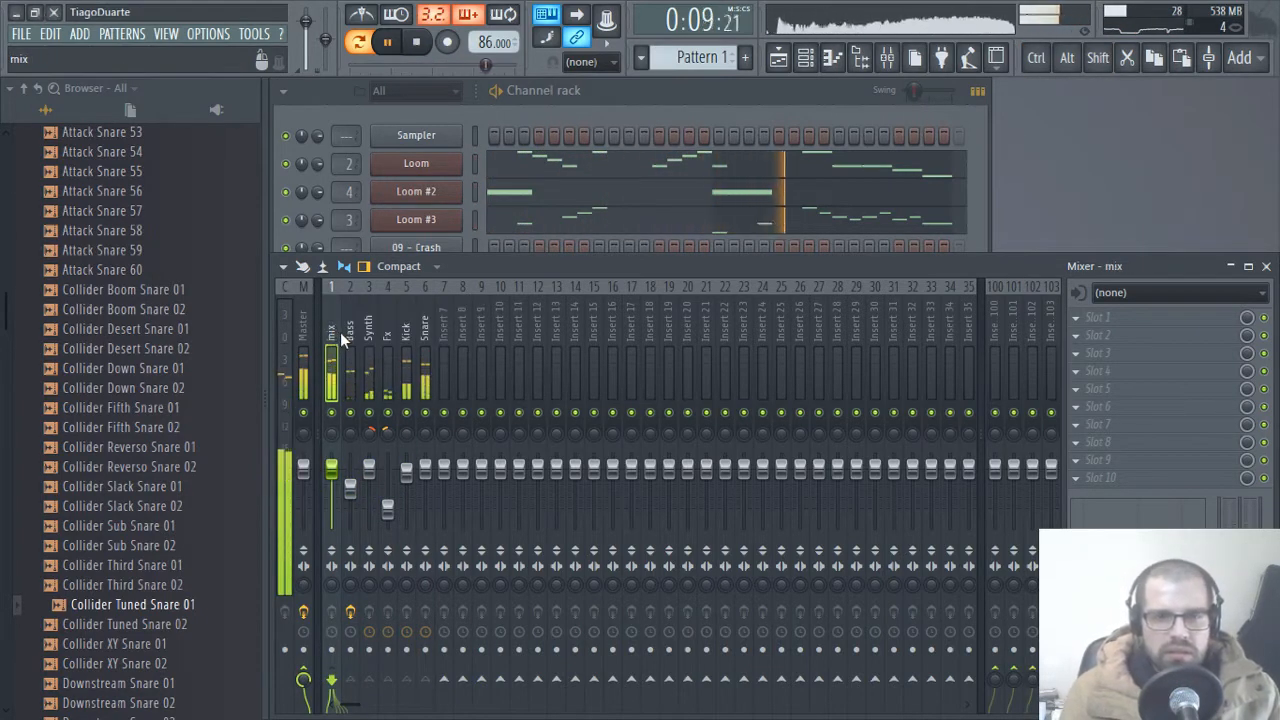
pyautogui.press('Home')
pyautogui.press('Delete')
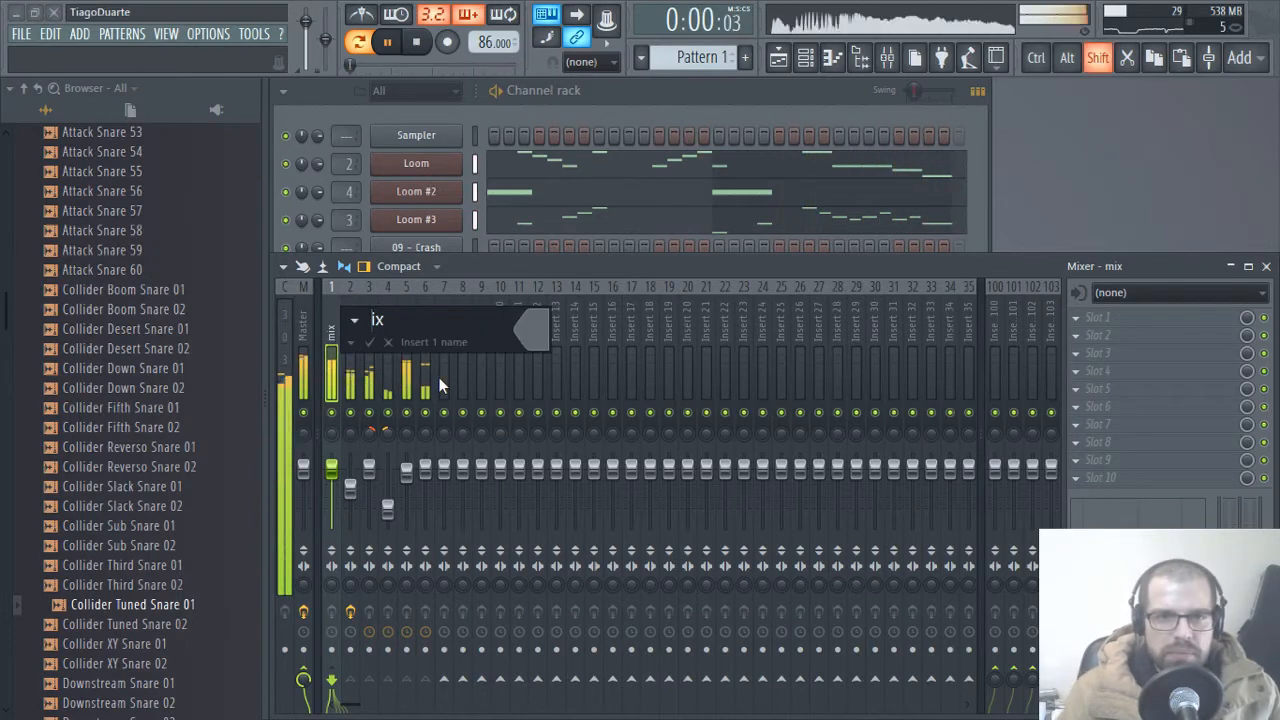
pyautogui.write('K')
pyautogui.press('BackSpace')
pyautogui.write('M')
pyautogui.press('Return')
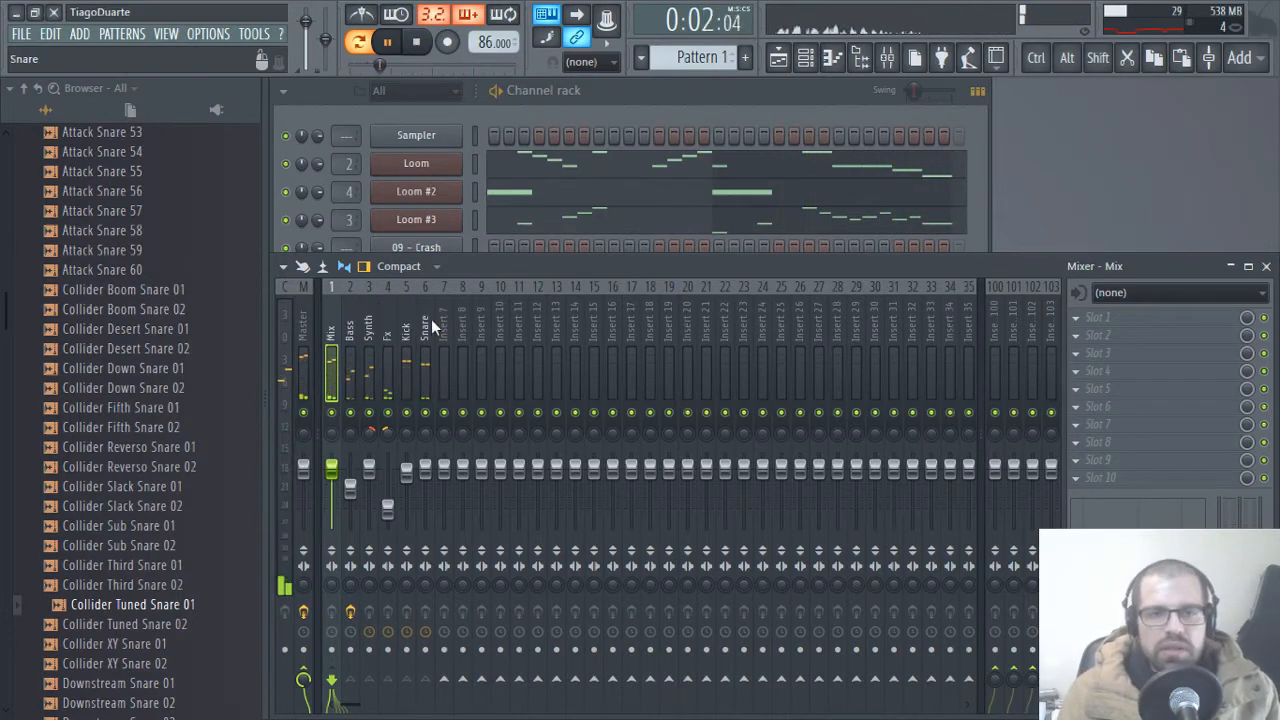
# - Audition the first Loom channel's bass presets against the playing pattern, stepping from Bent through to Fizzy Friend
pyautogui.click(445, 165)
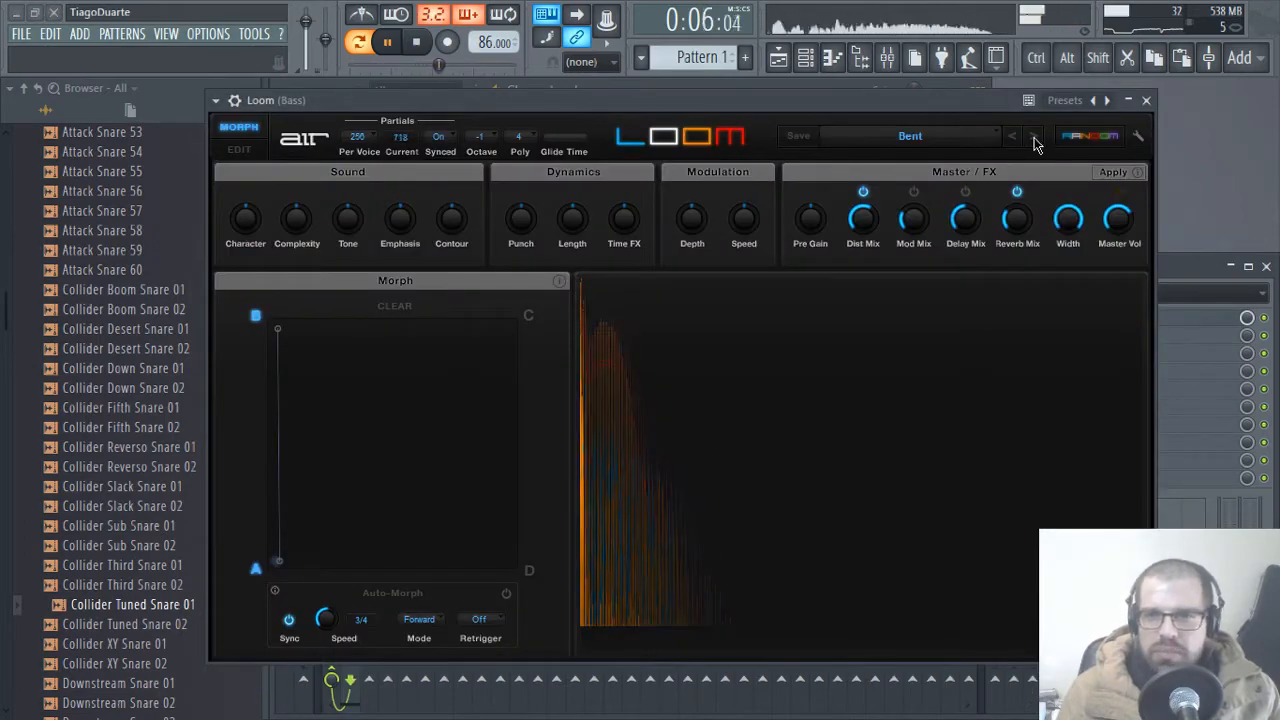
pyautogui.click(1035, 140)
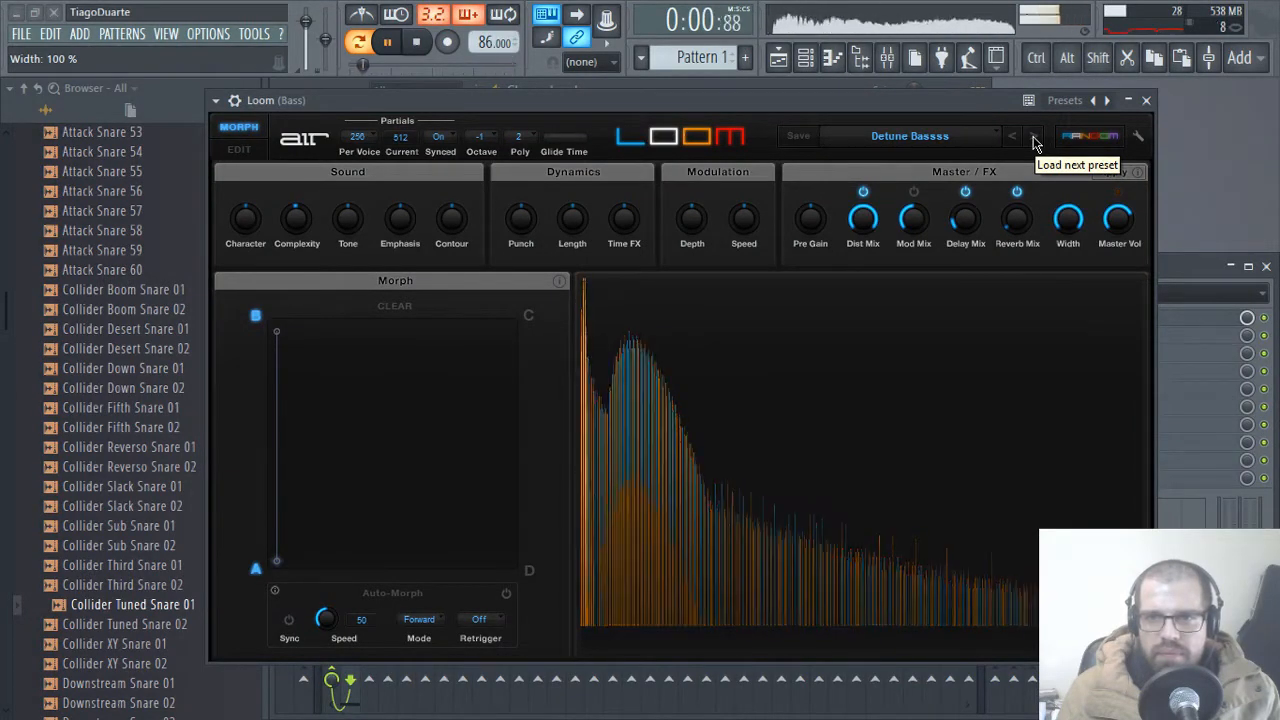
pyautogui.click(1035, 140)
pyautogui.click(1035, 140)
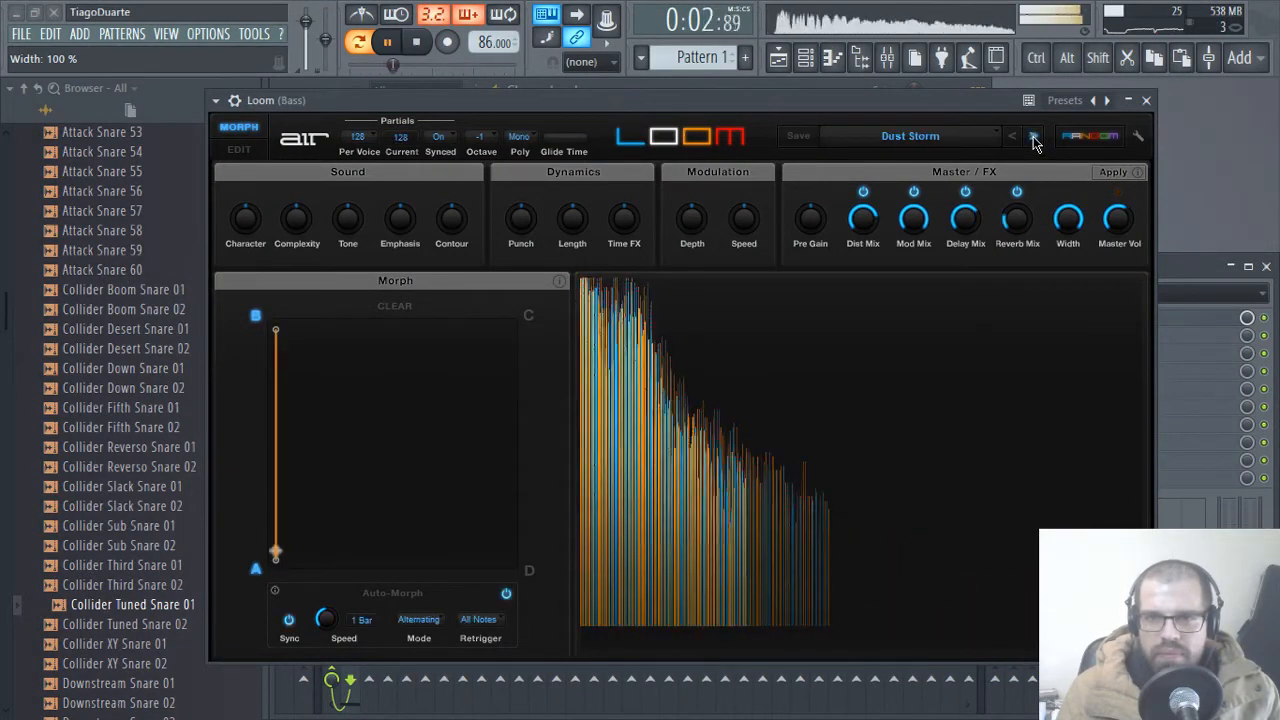
pyautogui.click(1035, 140)
pyautogui.click(1035, 140)
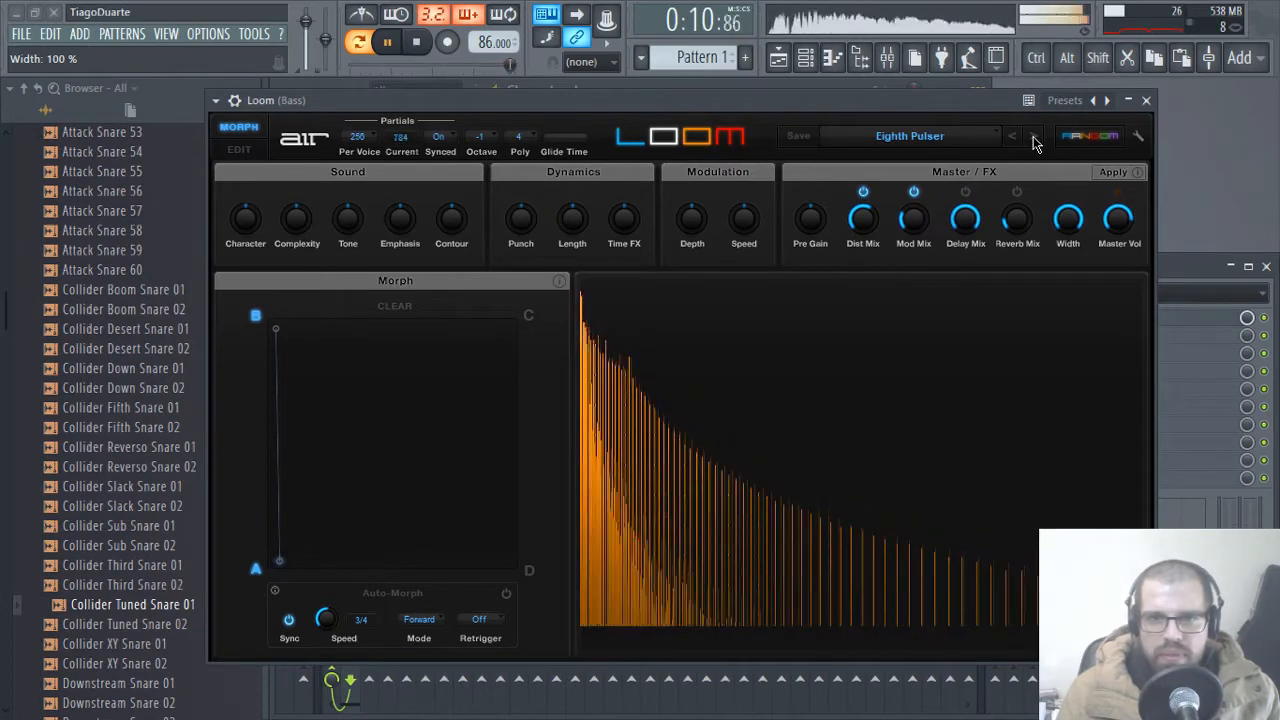
pyautogui.click(1035, 140)
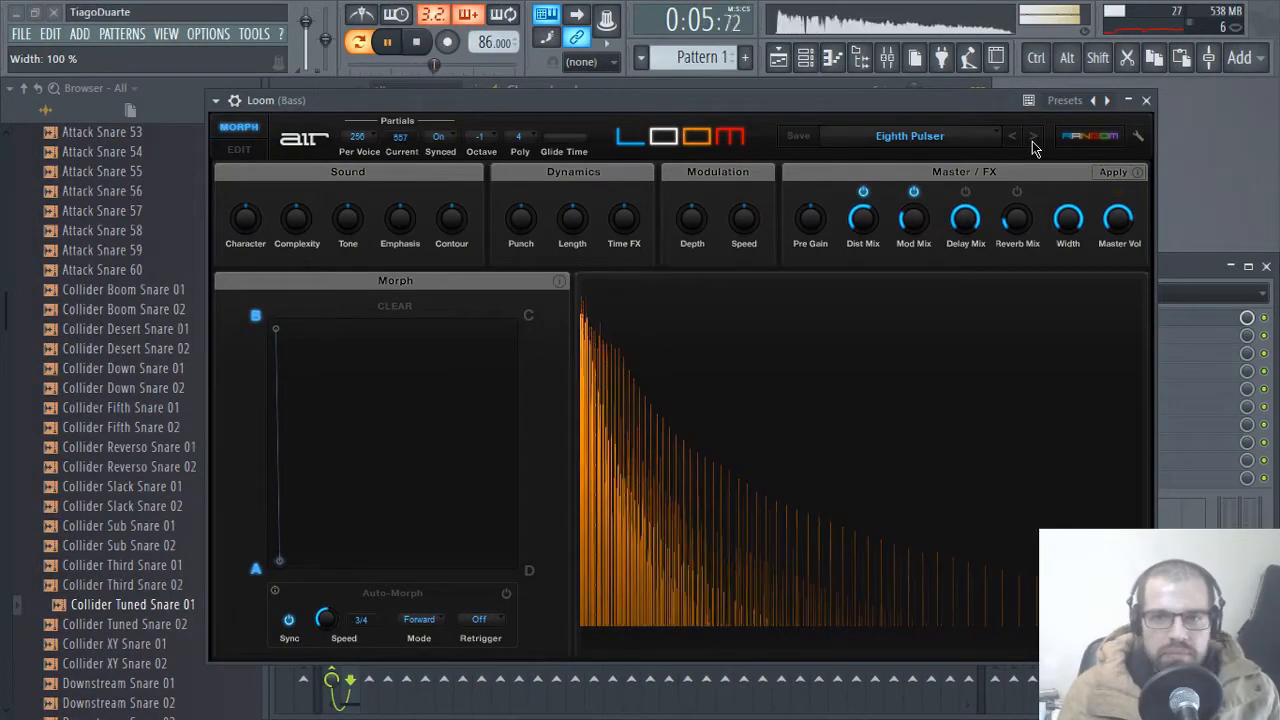
pyautogui.click(1035, 140)
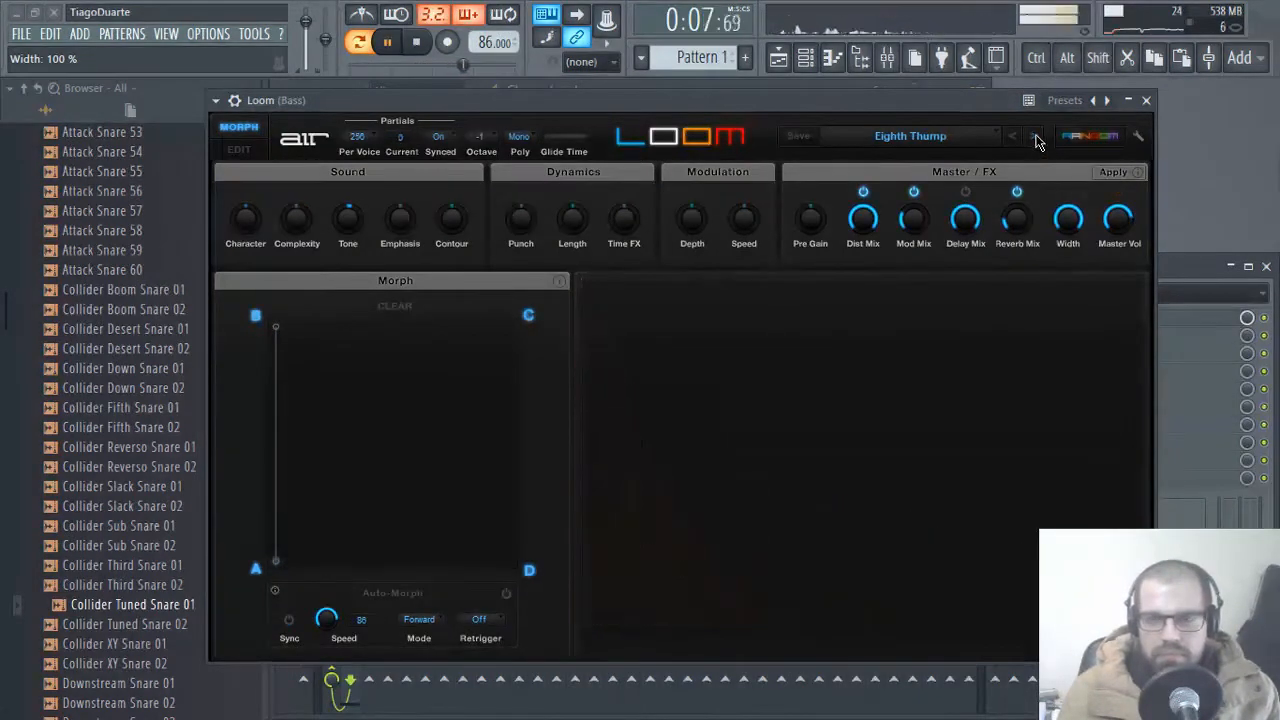
pyautogui.click(1035, 140)
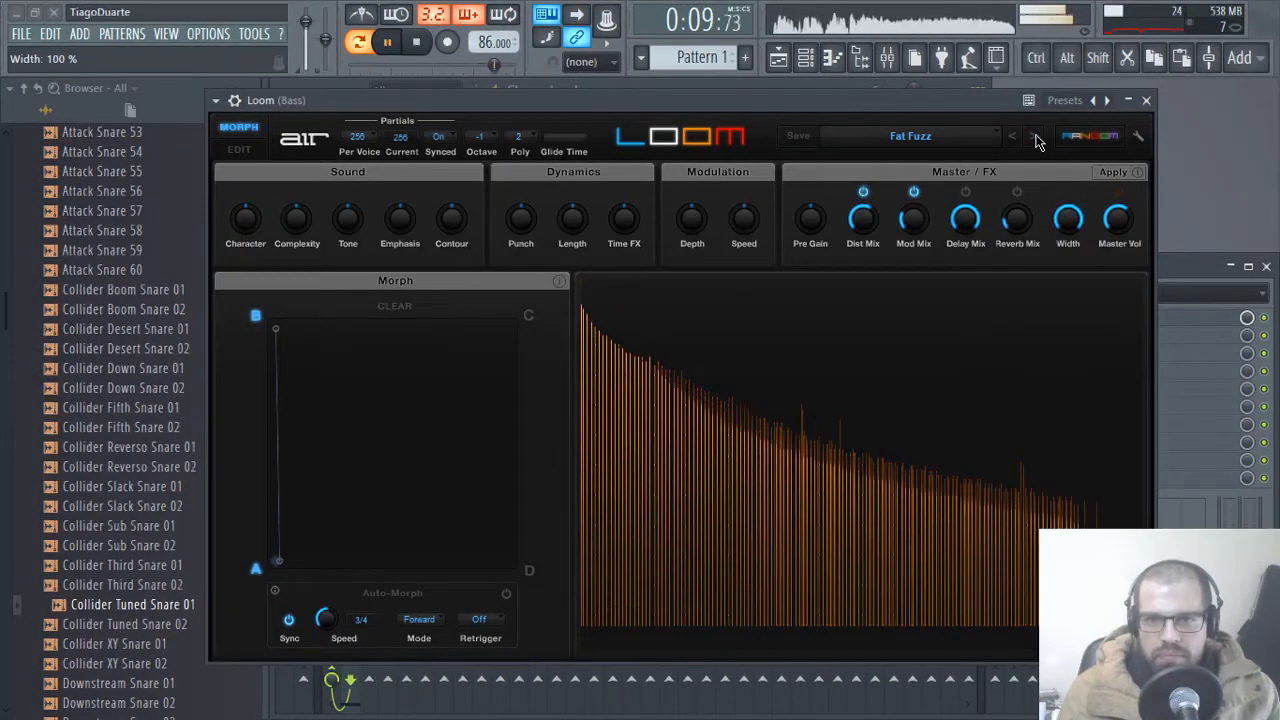
pyautogui.click(1035, 140)
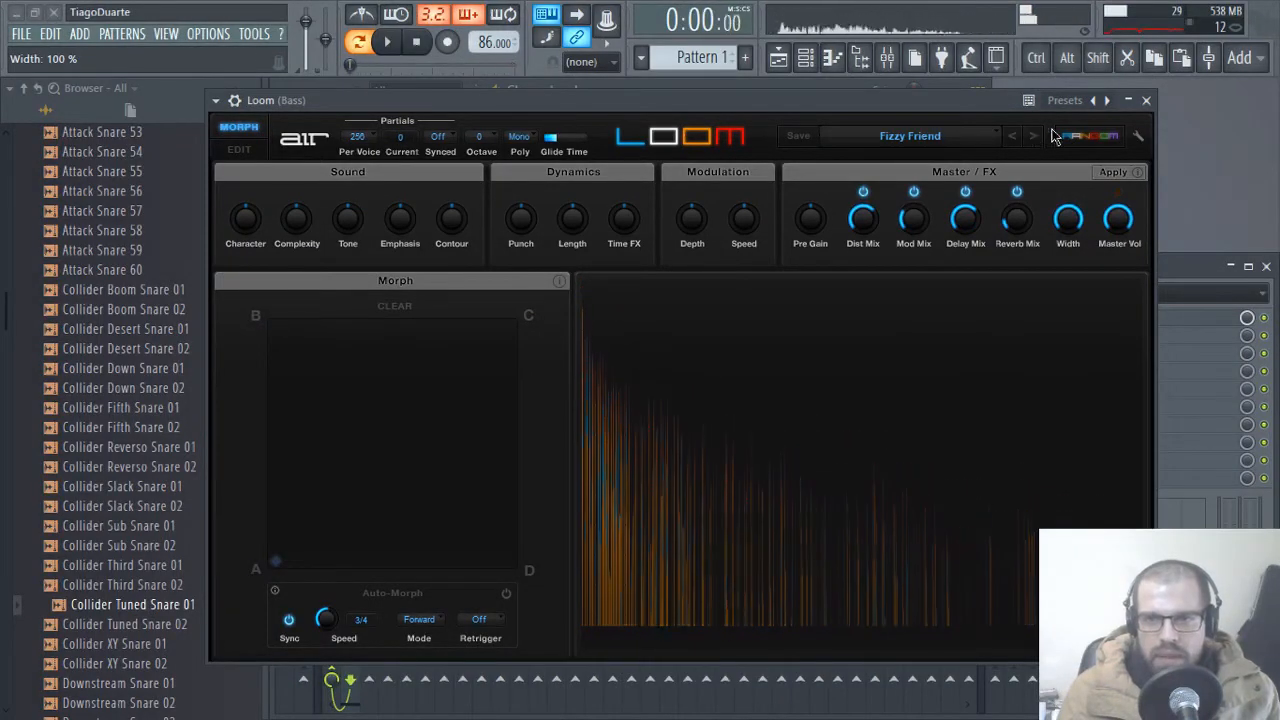
pyautogui.click(1146, 100)
# - Replace the first Loom channel with the Air VacuumPro synth and hide the plugin wrapper's settings
pyautogui.rightClick(462, 160)
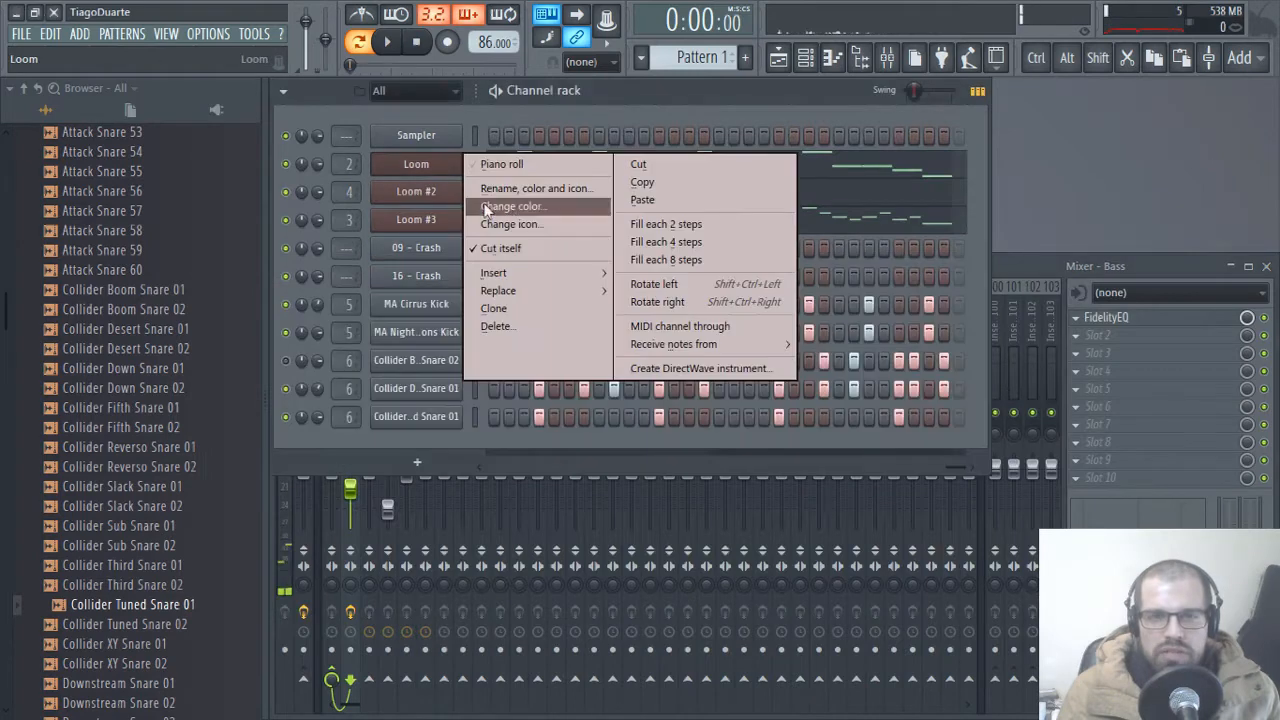
pyautogui.moveTo(527, 291)
pyautogui.moveTo(690, 332)
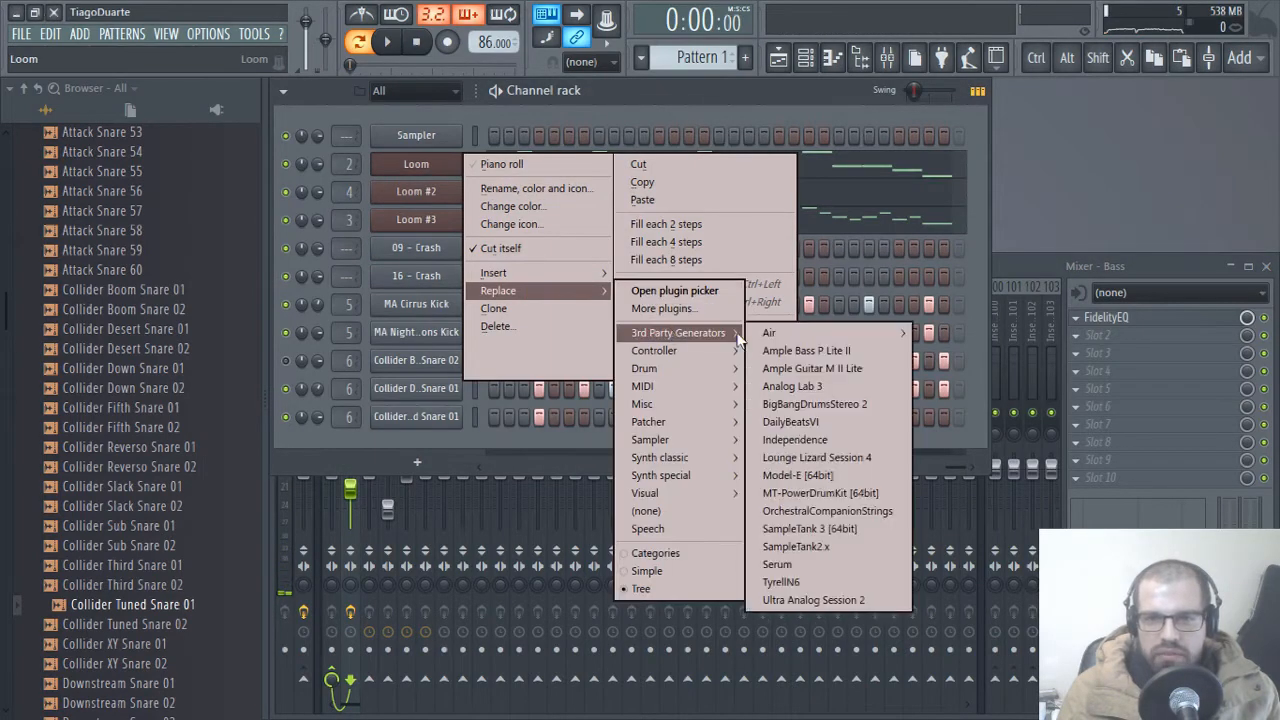
pyautogui.moveTo(789, 332)
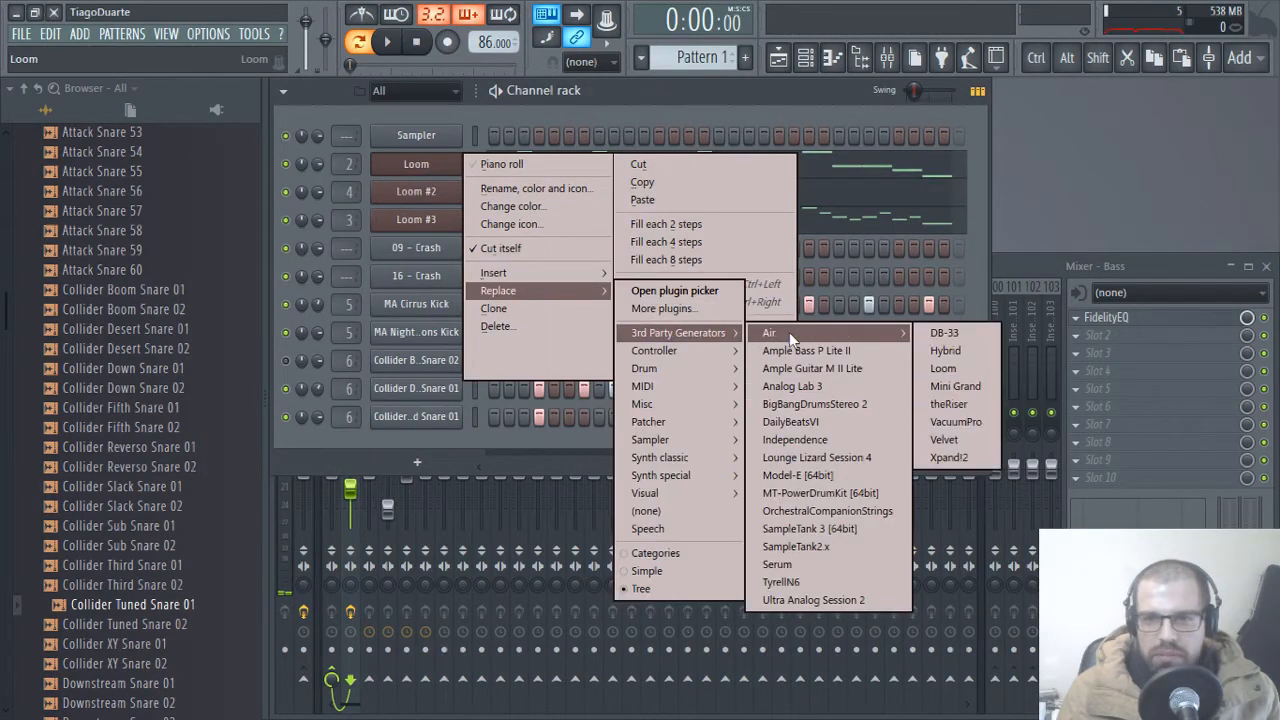
pyautogui.click(955, 422)
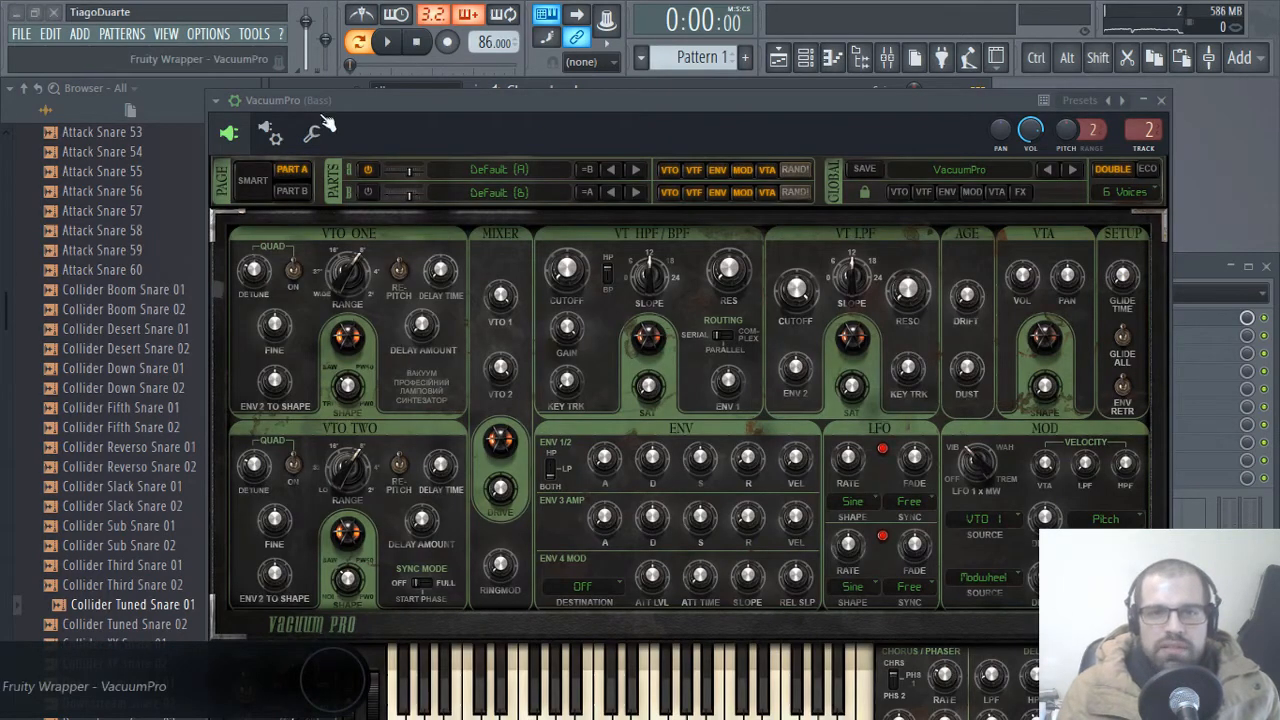
pyautogui.click(235, 101)
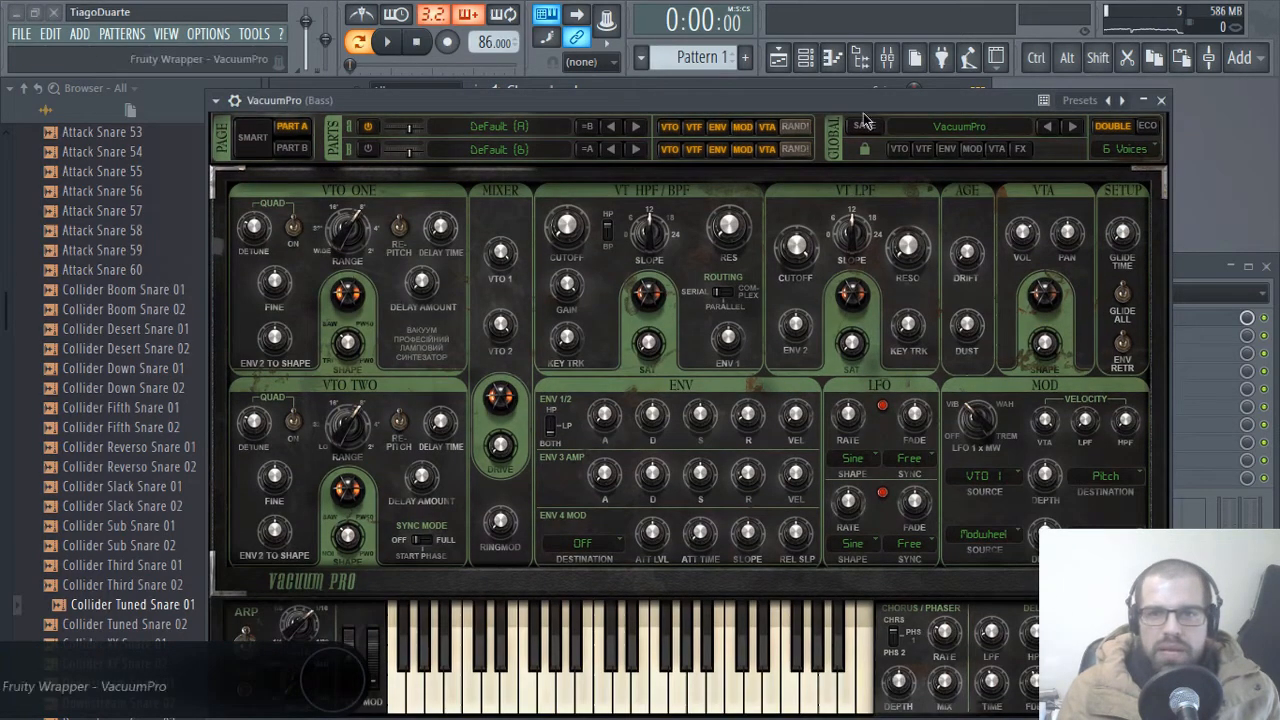
# - Load the Acid Bass-RD preset from VacuumPro's 06 Basses category and play the pattern with it
pyautogui.click(970, 128)
pyautogui.moveTo(975, 260)
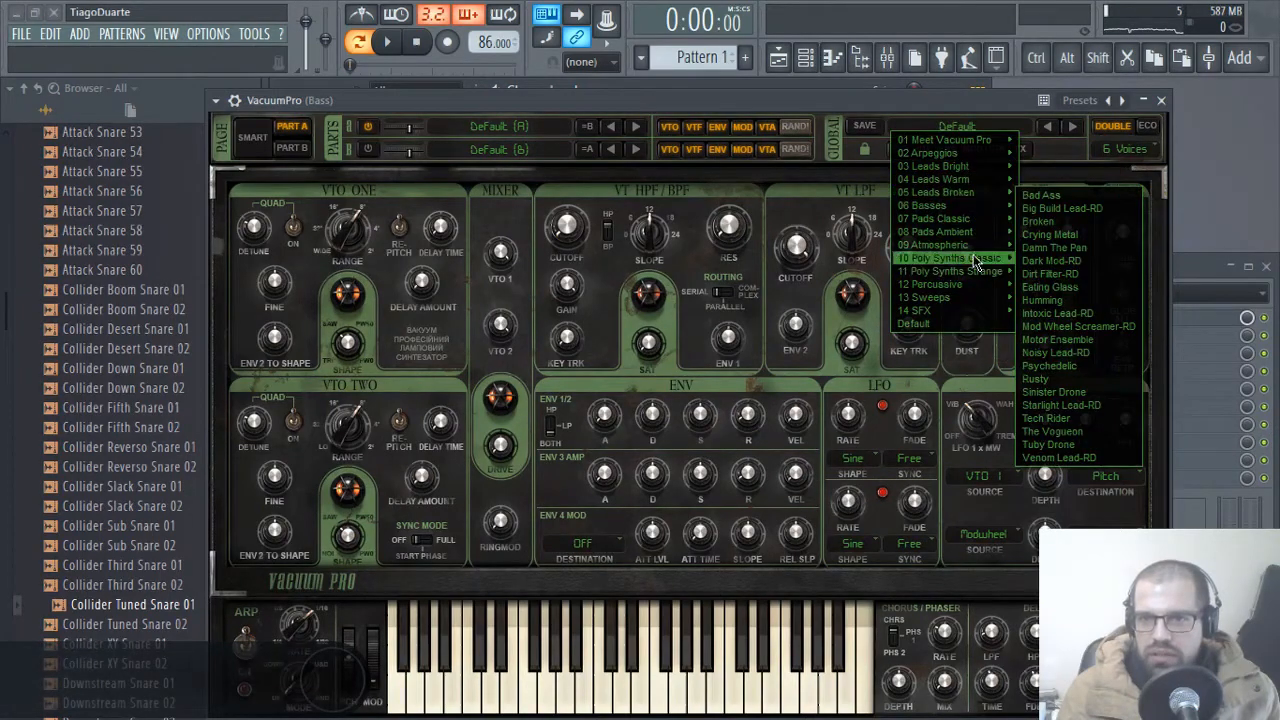
pyautogui.moveTo(963, 220)
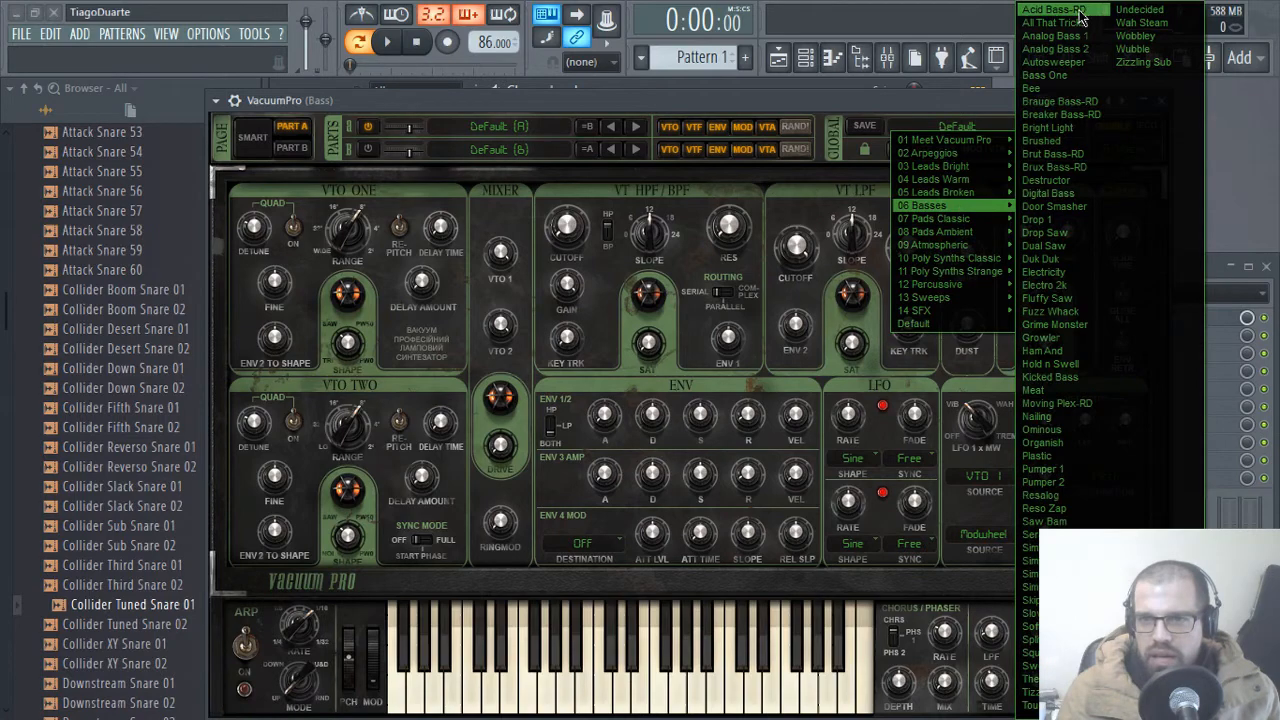
pyautogui.click(1080, 12)
pyautogui.press('space')
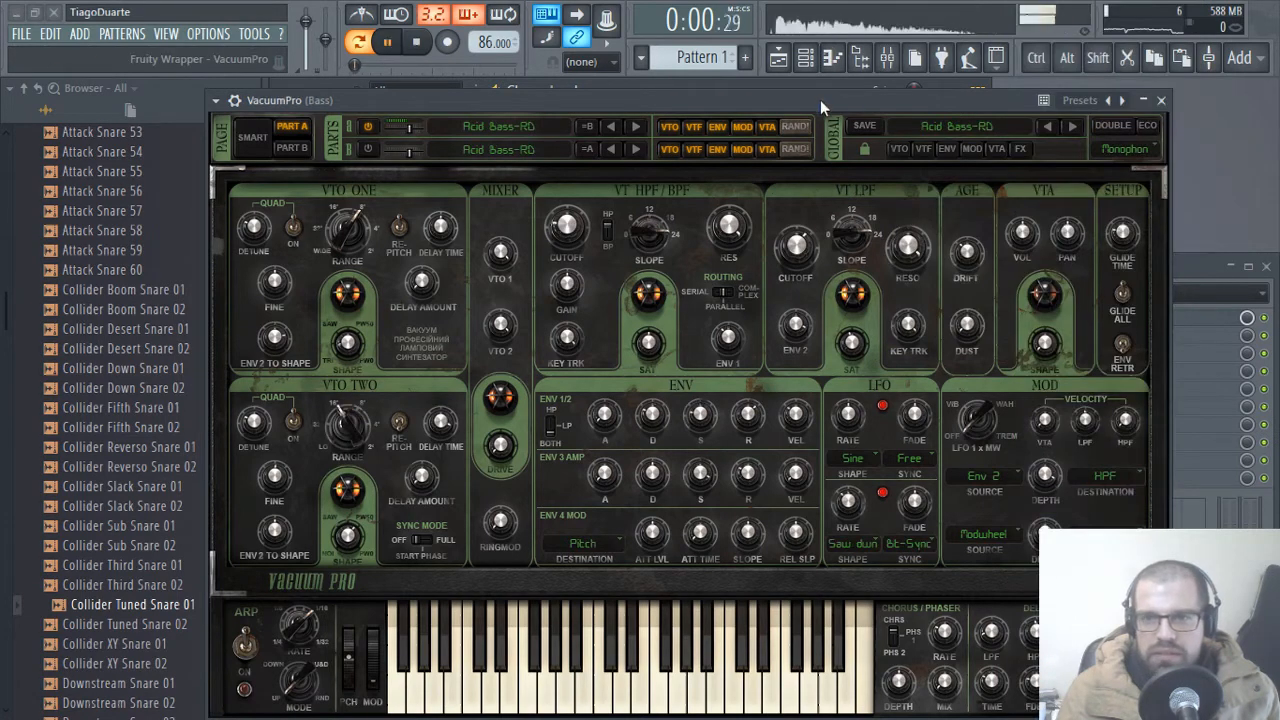
# - Audition VacuumPro's bass presets against the playing pattern, stepping from All That Tricks through to Breaker Bass-RD
pyautogui.click(1072, 127)
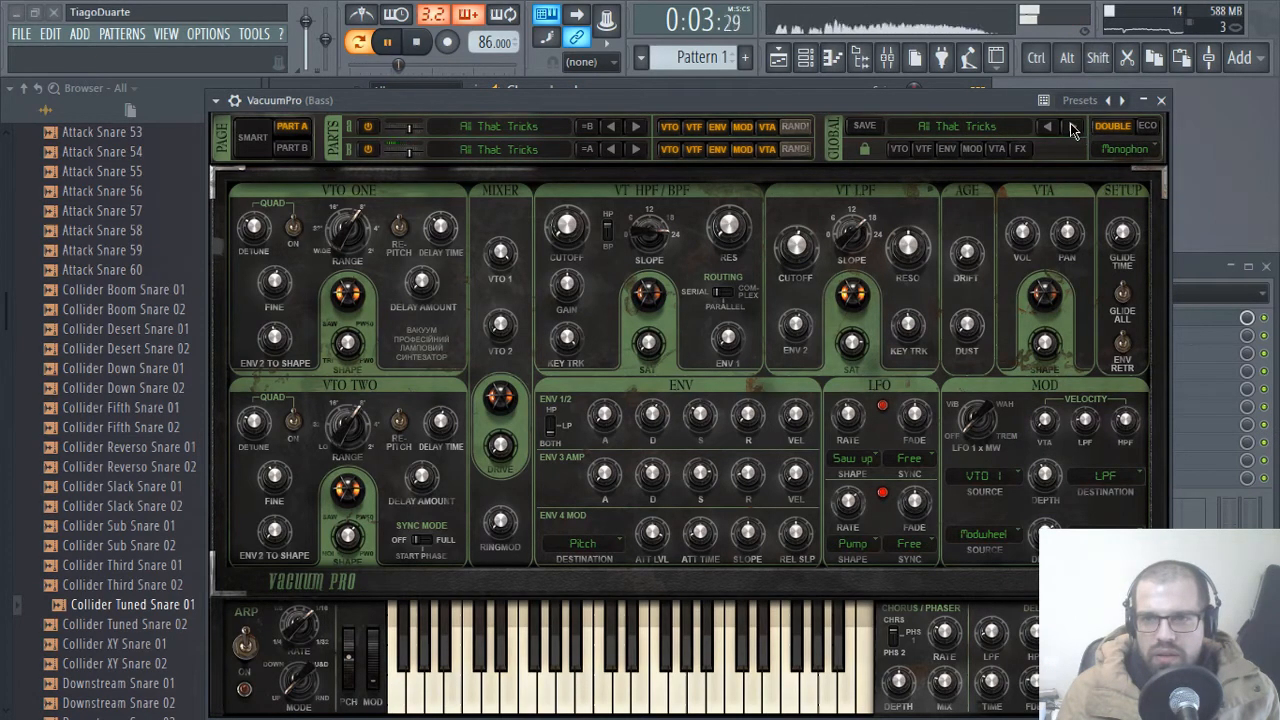
pyautogui.click(1072, 128)
pyautogui.click(1072, 129)
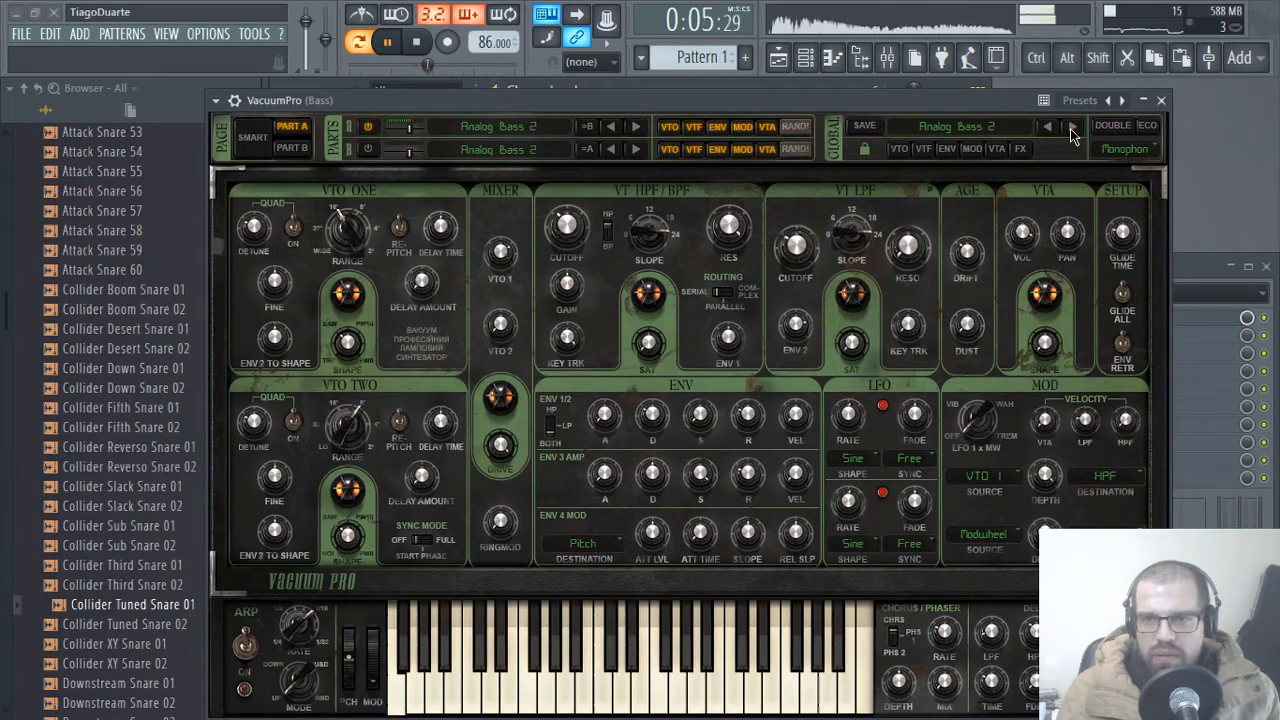
pyautogui.click(1072, 128)
pyautogui.click(1072, 129)
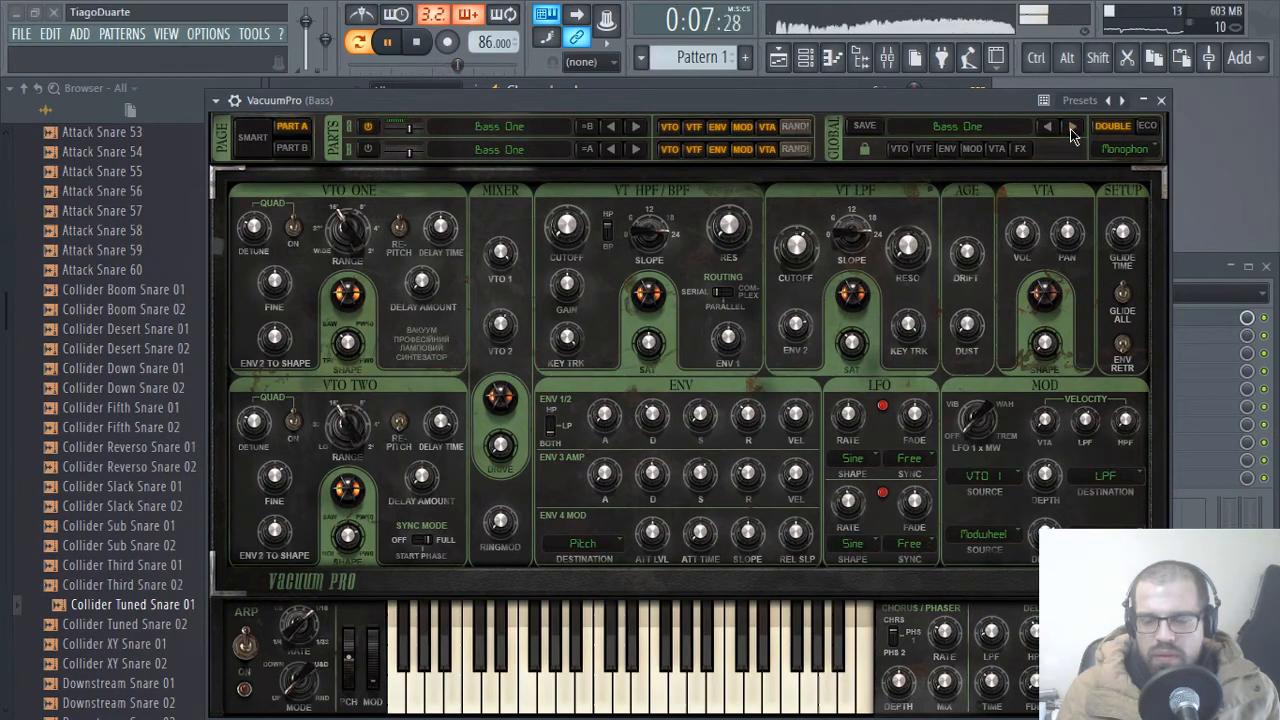
pyautogui.click(1072, 129)
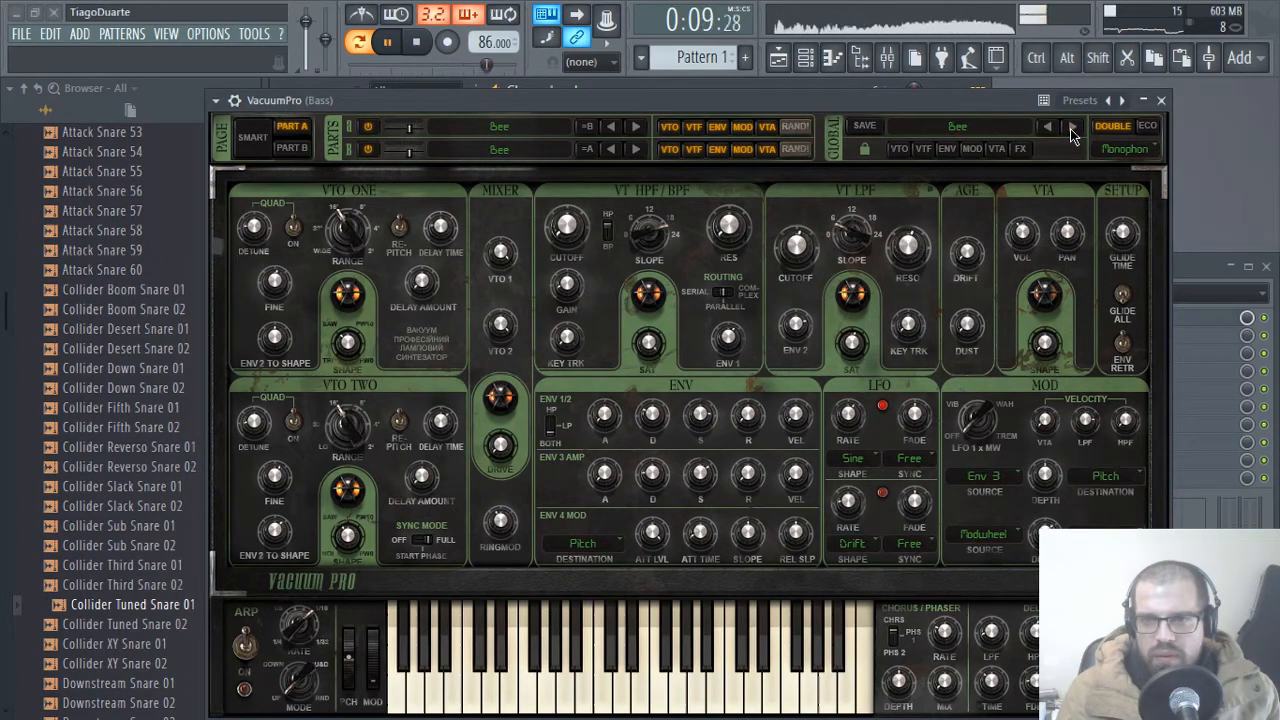
pyautogui.click(1072, 129)
pyautogui.click(1072, 129)
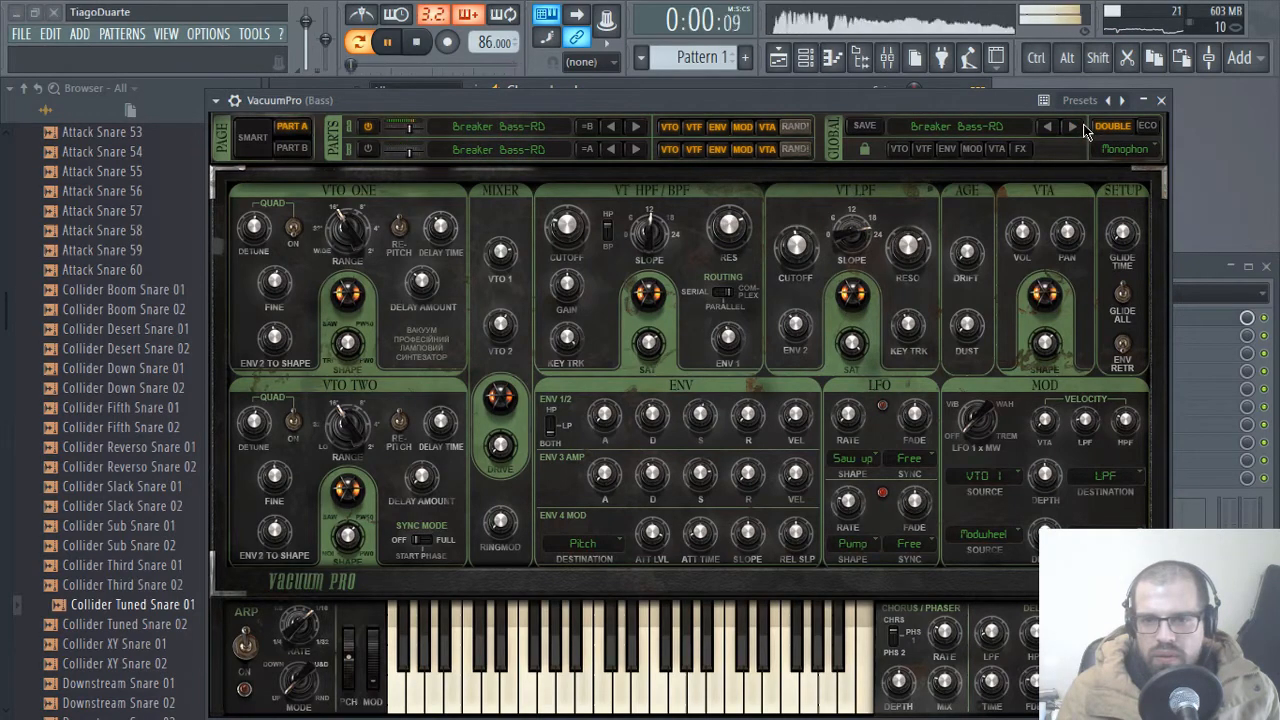
# - Transpose the VacuumPro channel's notes up two octaves, from the C3 range to the C5 range, and play the pattern
pyautogui.click(1161, 100)
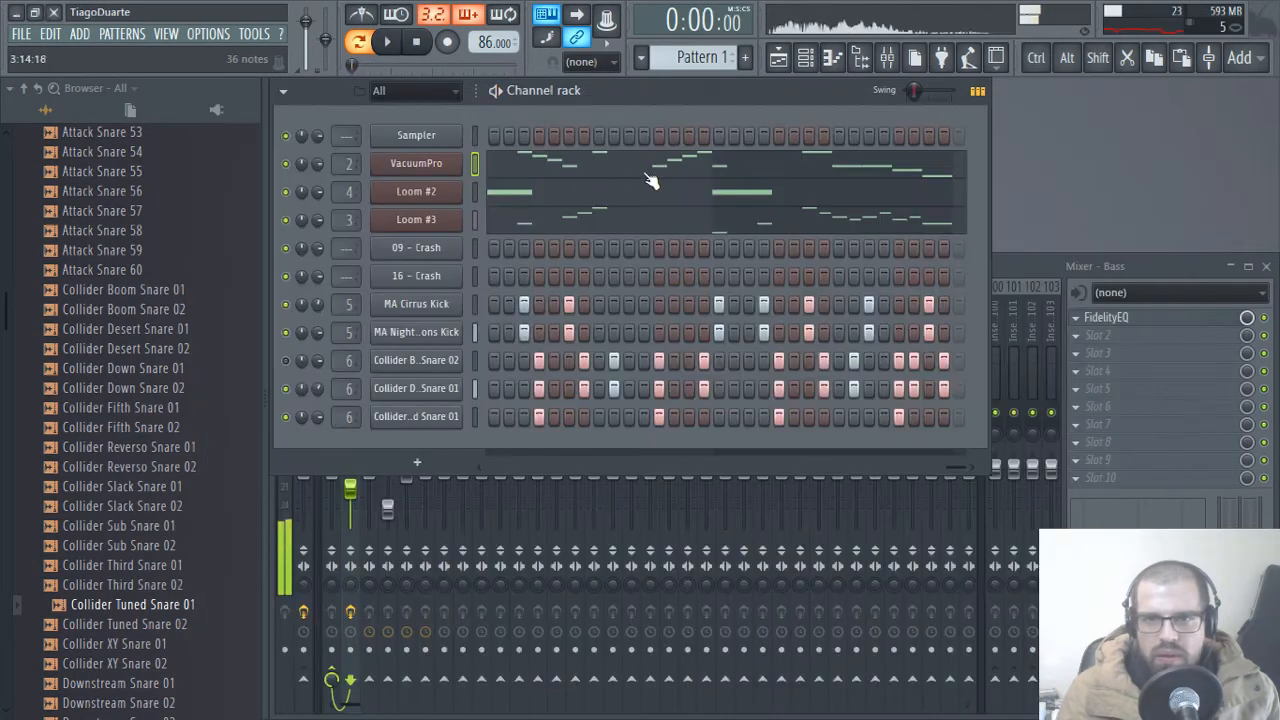
pyautogui.click(591, 163)
pyautogui.scroll(-6, 400, 450)
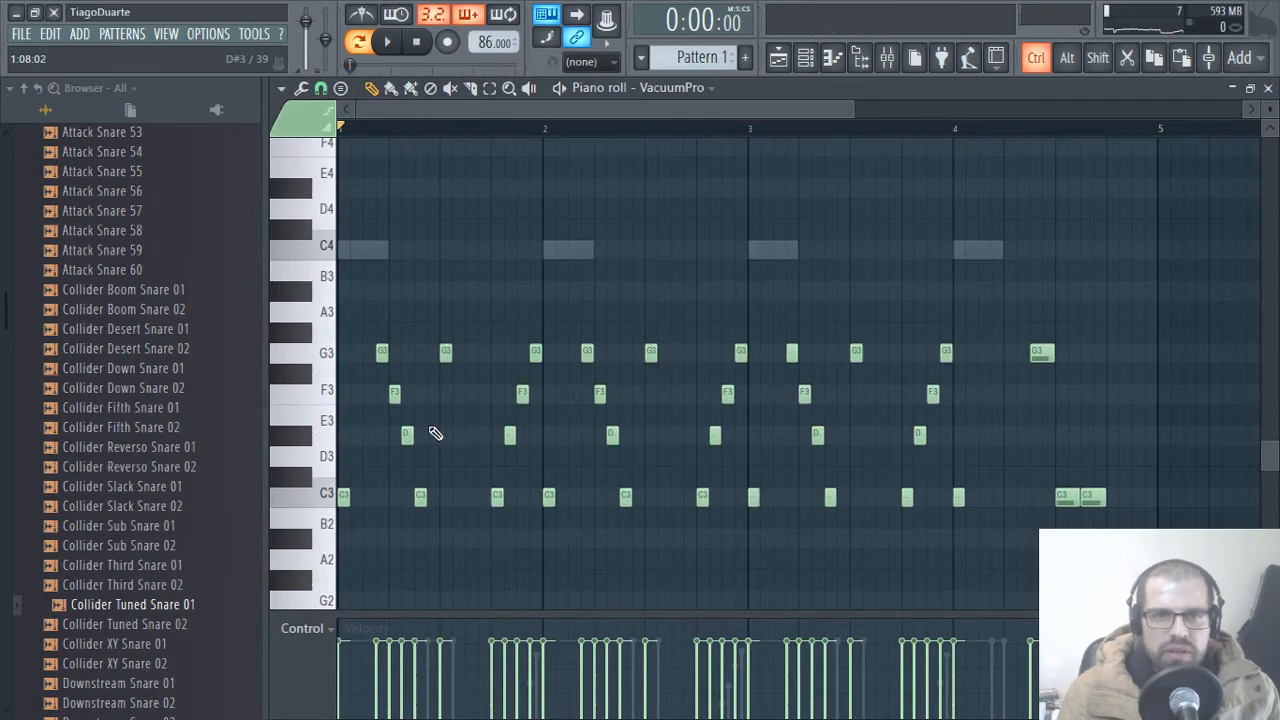
pyautogui.press('space')
pyautogui.click(1268, 88)
# - Advance the VacuumPro channel's preset to Bright Light and listen to it with the pattern
pyautogui.click(427, 162)
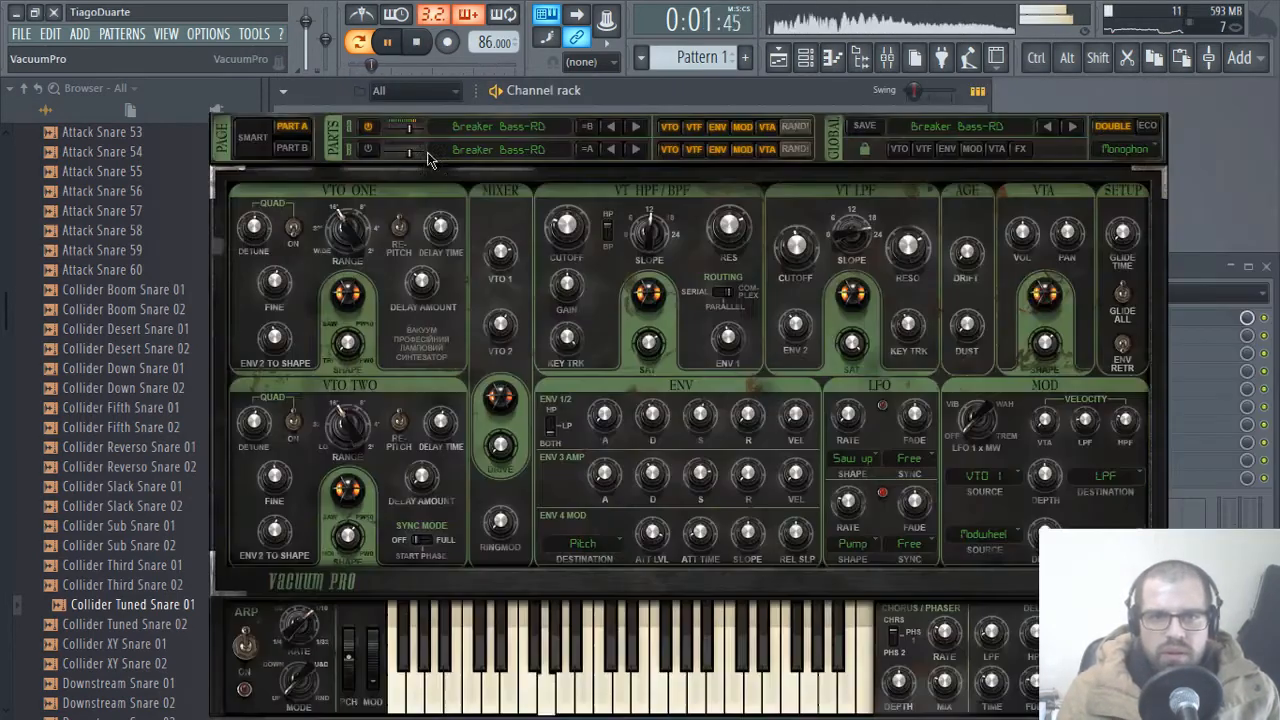
pyautogui.press('space')
pyautogui.click(1071, 127)
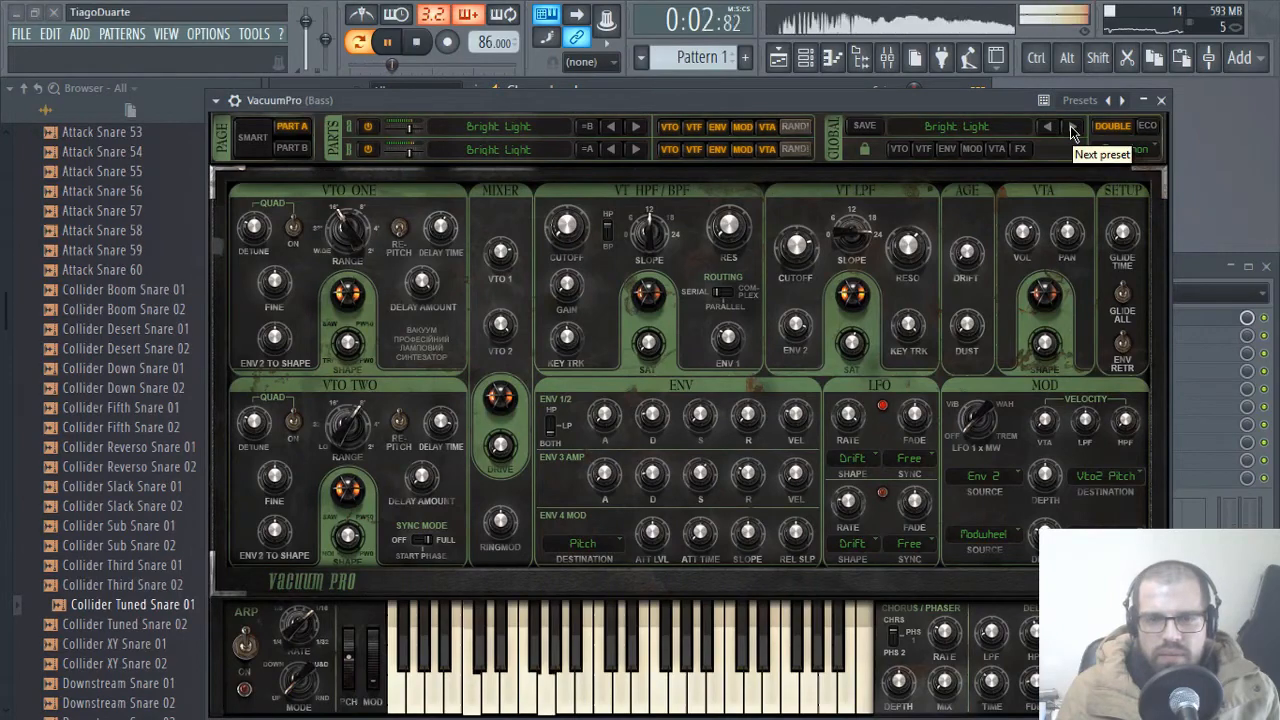
# - Place a short A#4 note between the two C5 notes near the end of bar 4 in the VacuumPro melody
pyautogui.click(1162, 100)
pyautogui.click(583, 163)
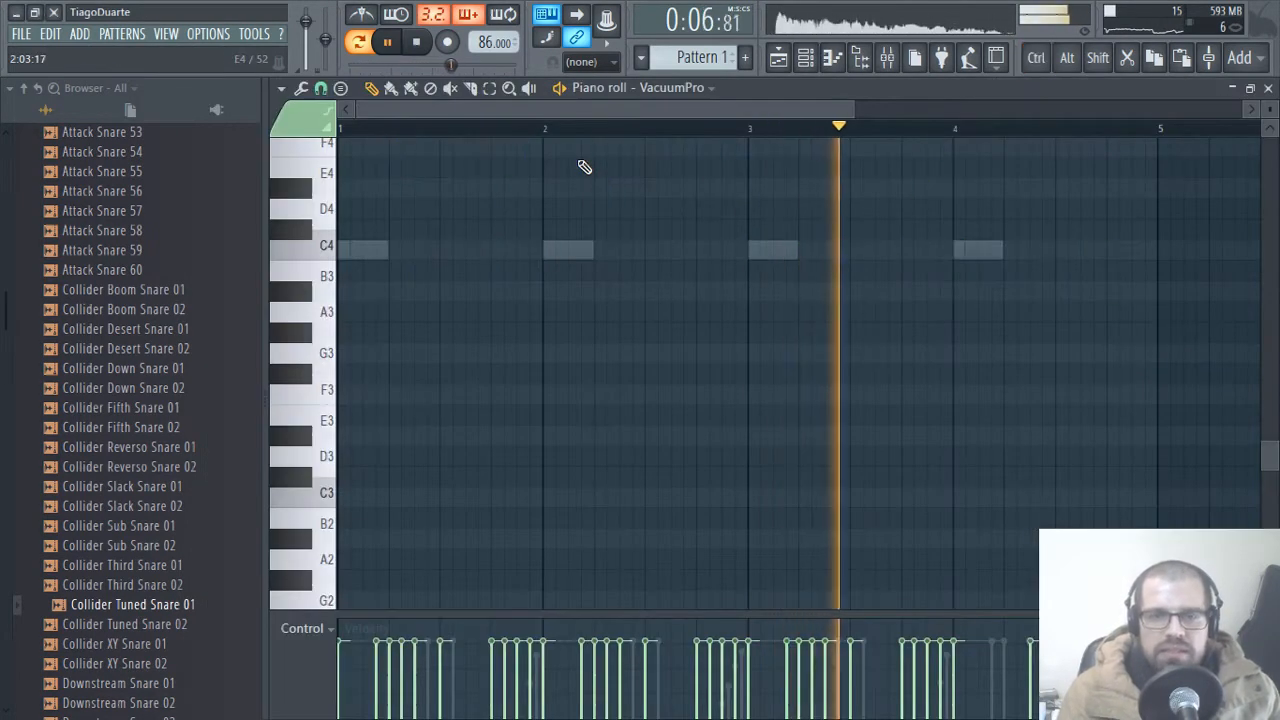
pyautogui.scroll(5, 686, 366)
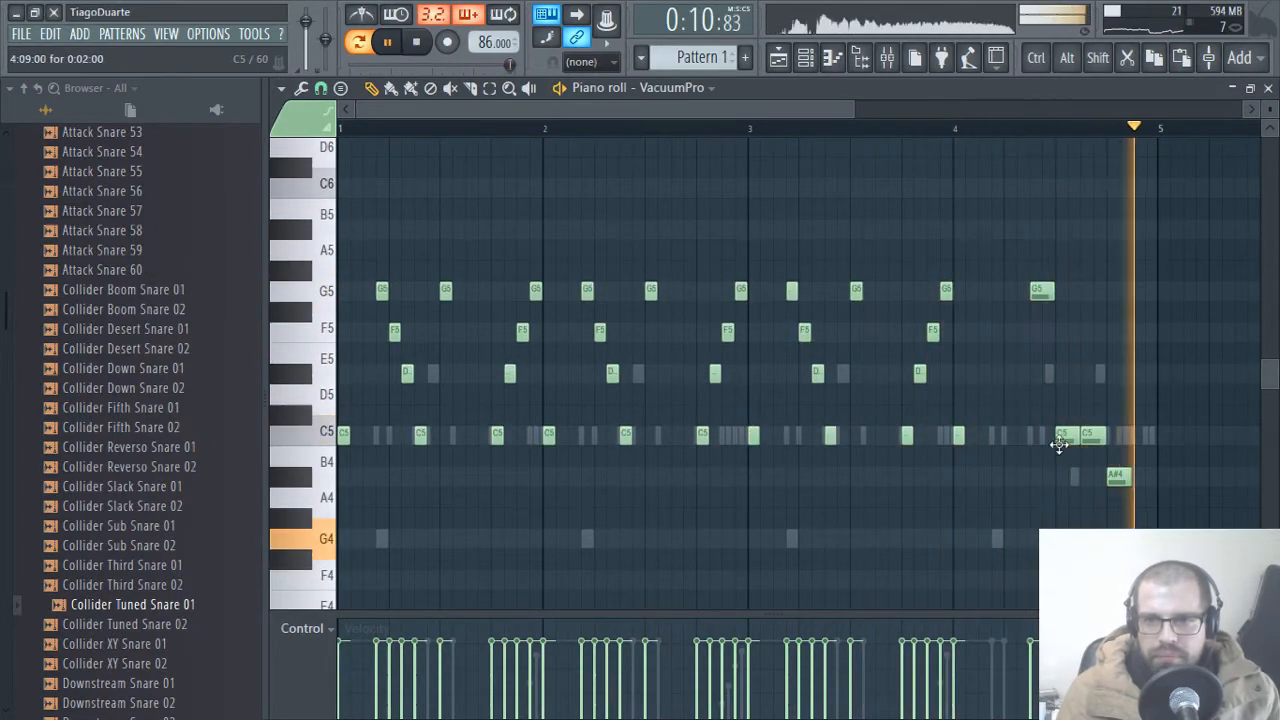
pyautogui.scroll(3, 1060, 445)
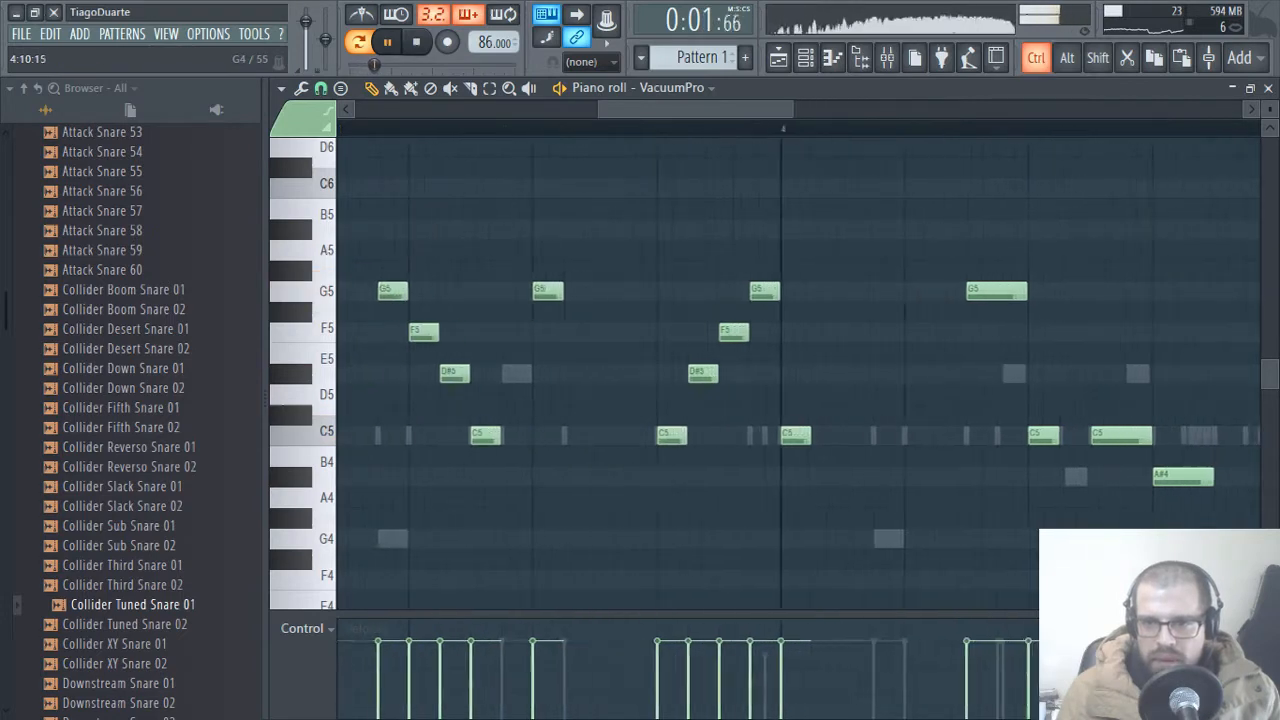
pyautogui.scroll(4, 1077, 506)
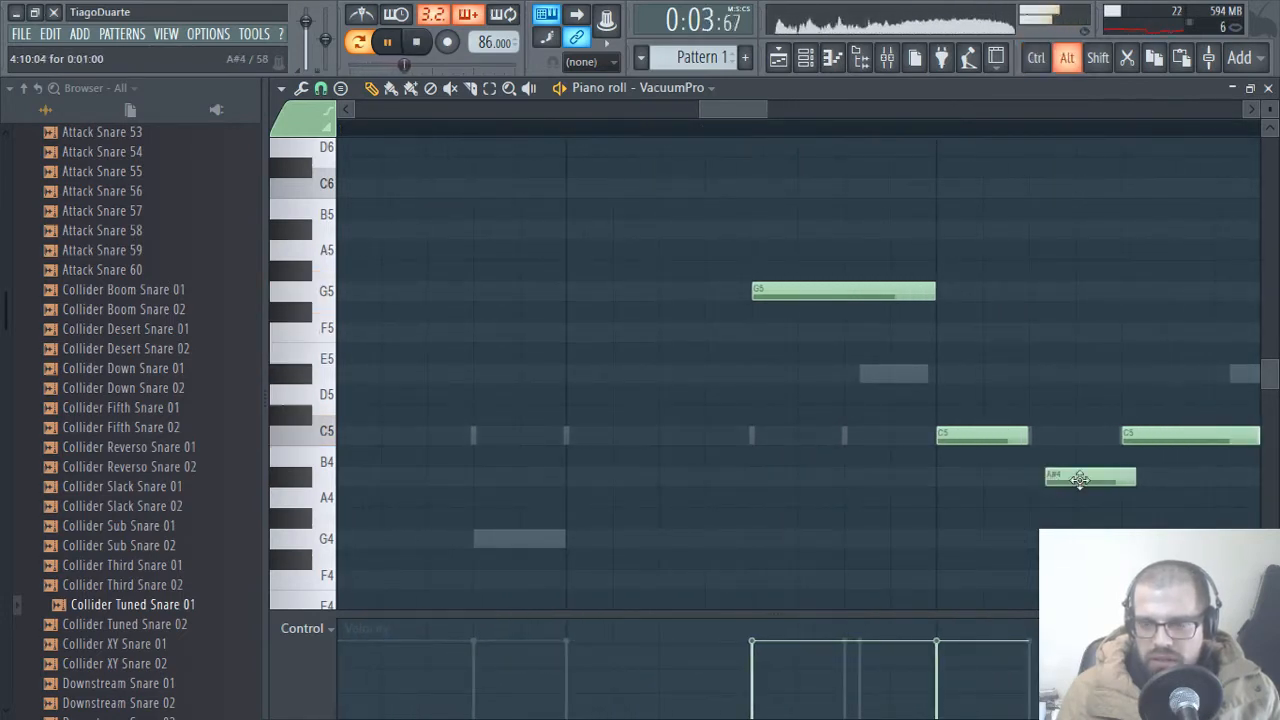
pyautogui.scroll(-3, 1122, 497)
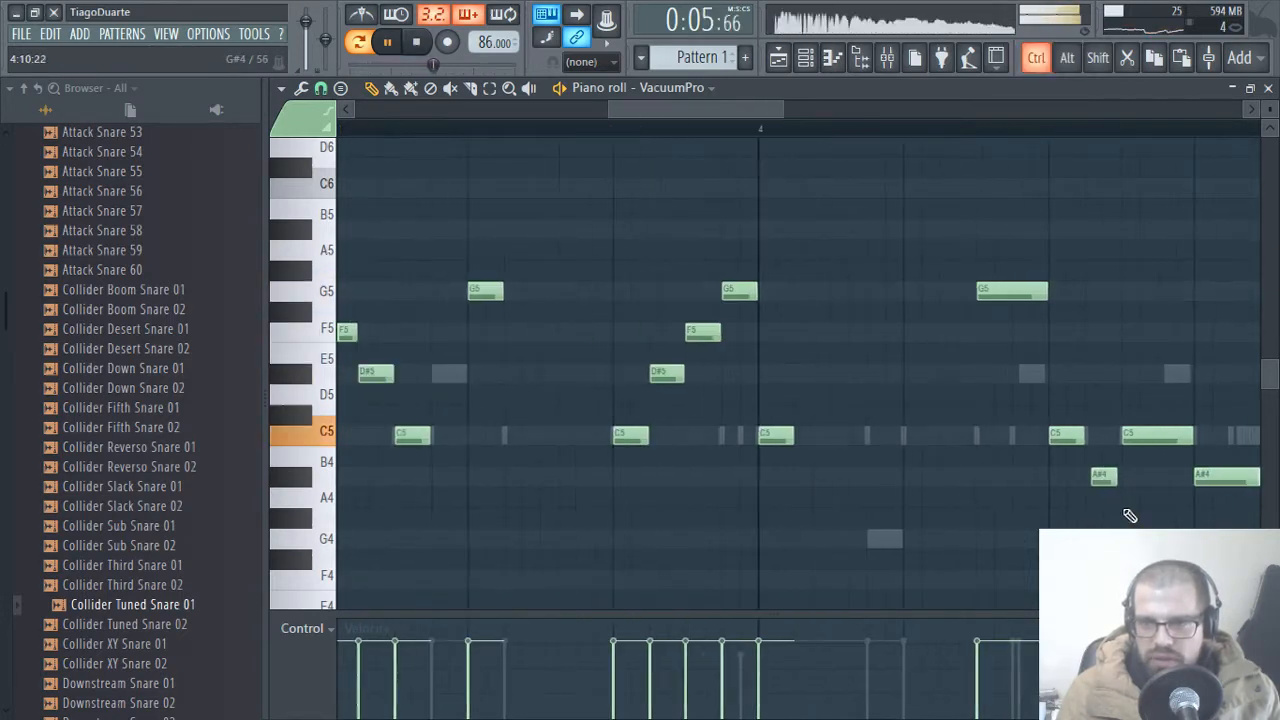
# - Shorten the C5 note following the short A#4 in bar 4 and copy the A#4 after it as a D#5
pyautogui.moveTo(1129, 516); pyautogui.dragTo(790, 501)
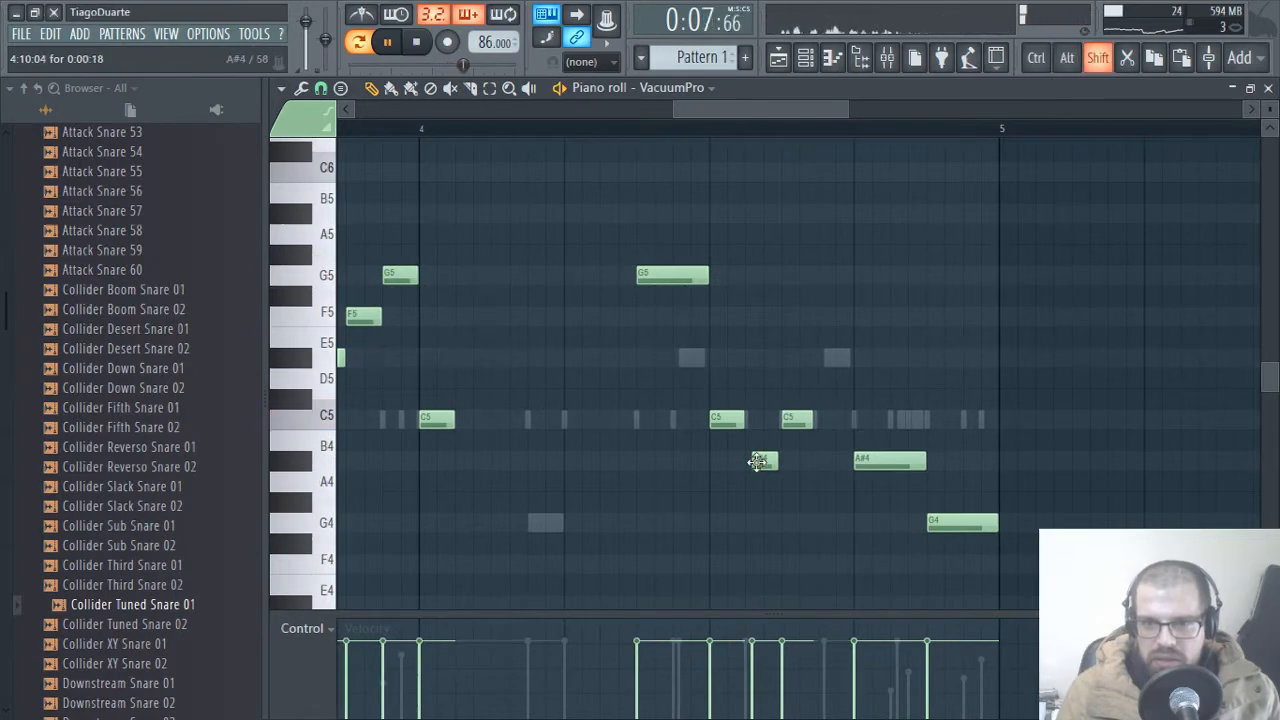
pyautogui.moveTo(758, 461); pyautogui.dragTo(833, 352)
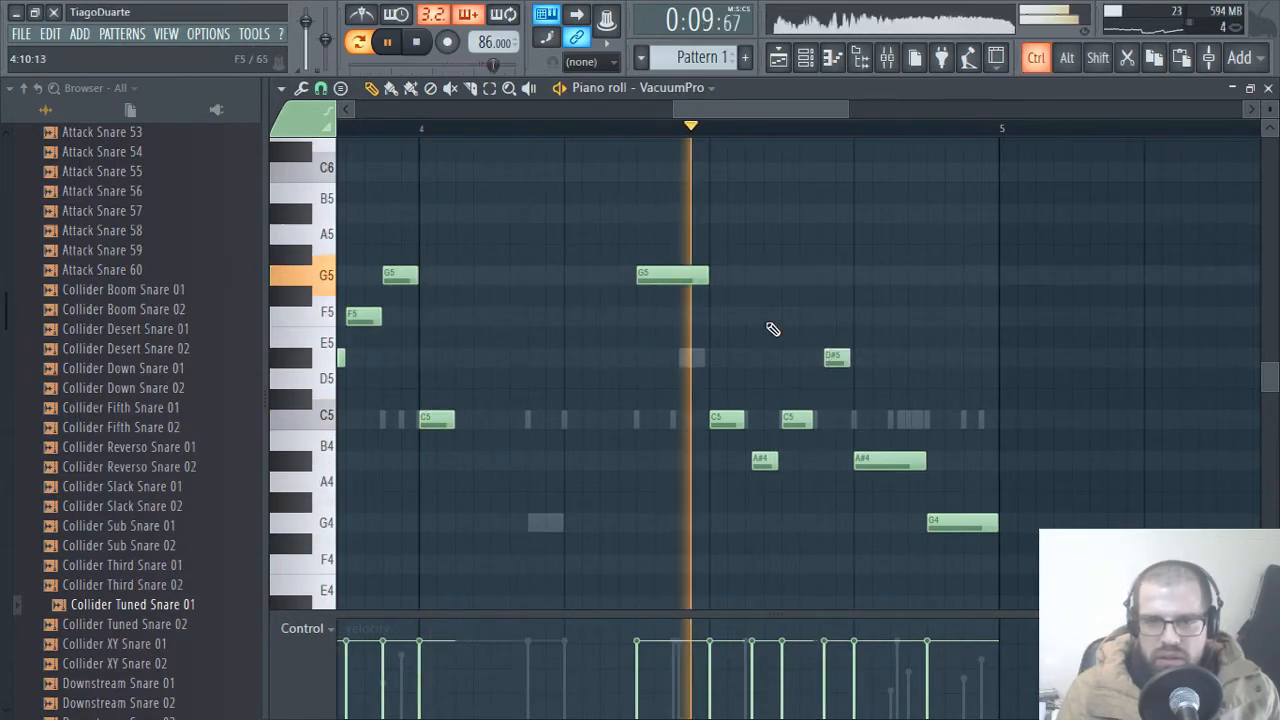
pyautogui.scroll(-3, 750, 328)
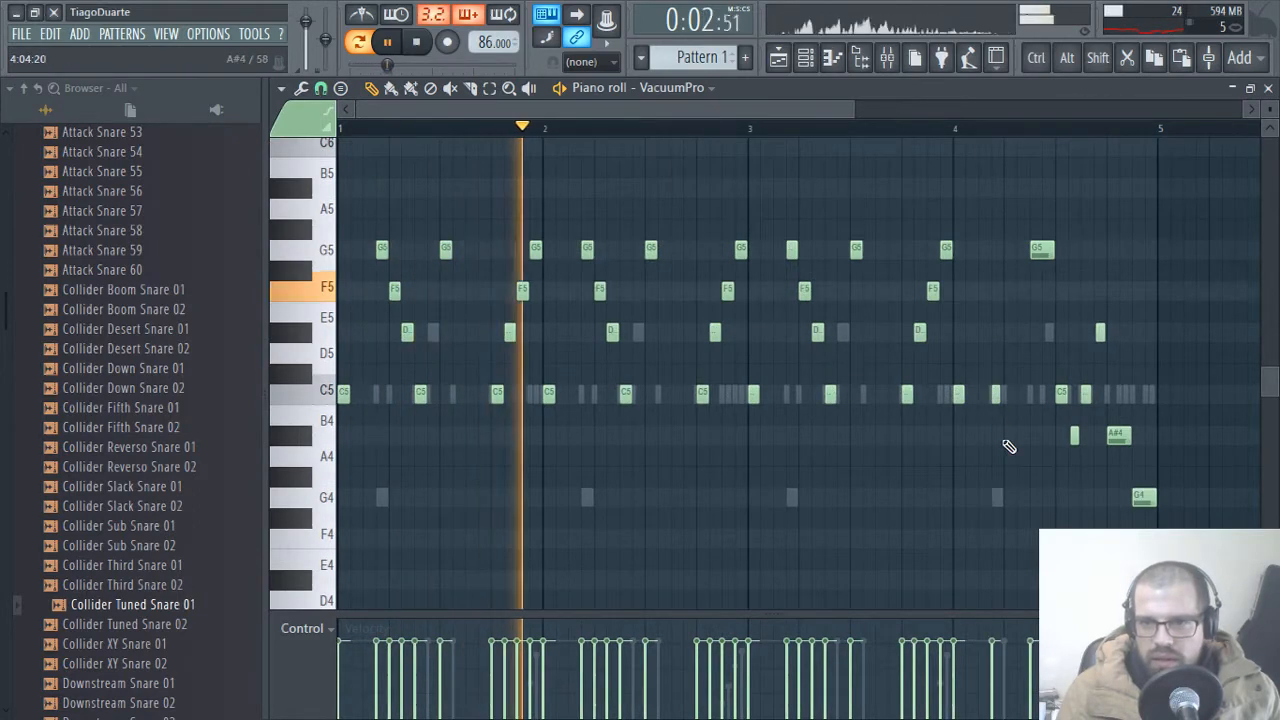
# - Add a short C5 note at 4:04 and a short F5 note just before the long G5 in bar 4
pyautogui.scroll(4, 1010, 430)
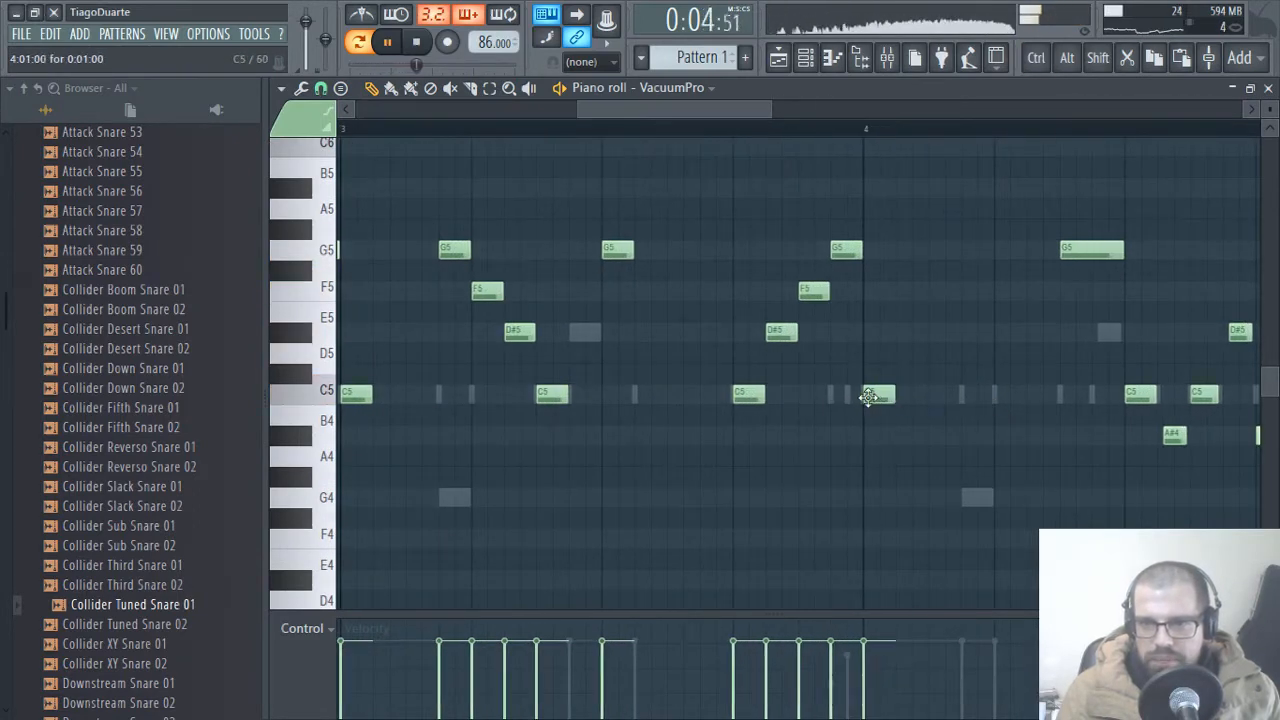
pyautogui.click(970, 395)
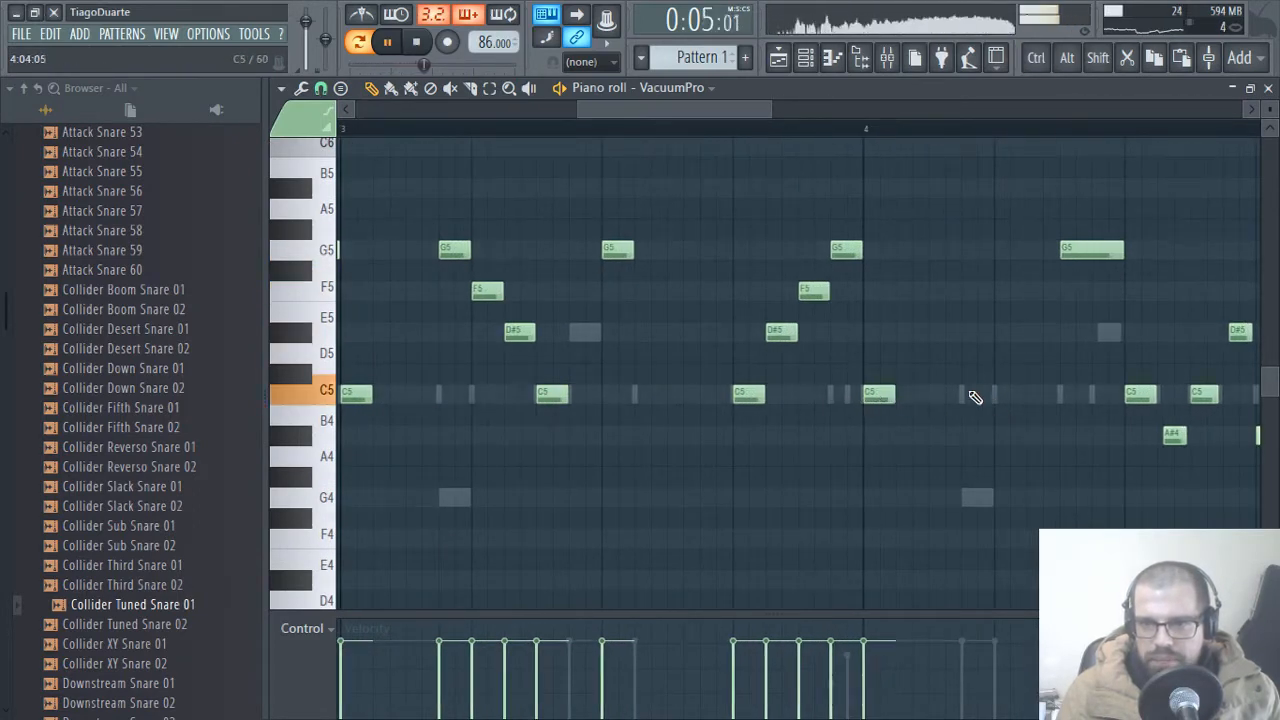
pyautogui.click(1032, 294)
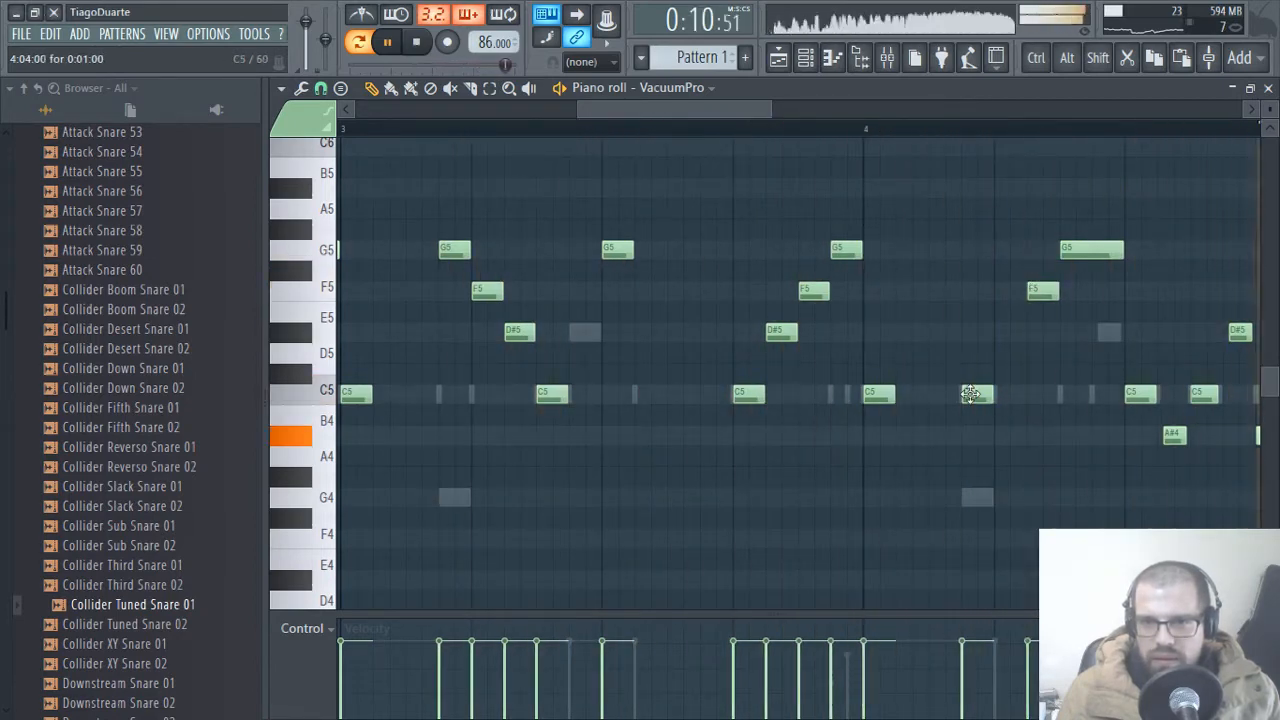
# - Move the C5 note at 4:04 down to G4, raise it one octave to G5 and clear the note selection
pyautogui.moveTo(970, 394); pyautogui.dragTo(971, 500)
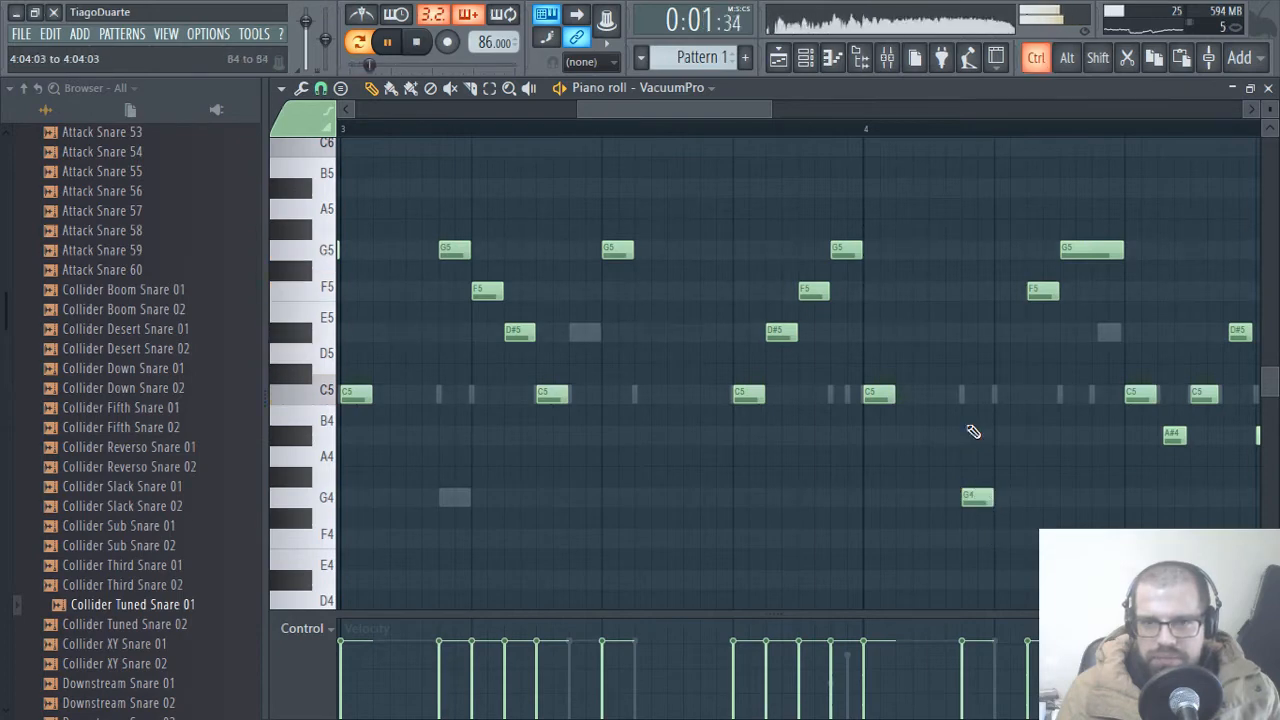
pyautogui.keyDown('ctrl'); pyautogui.scroll(-3, 973, 431); pyautogui.keyUp('ctrl')
pyautogui.scroll(-3, 973, 431)
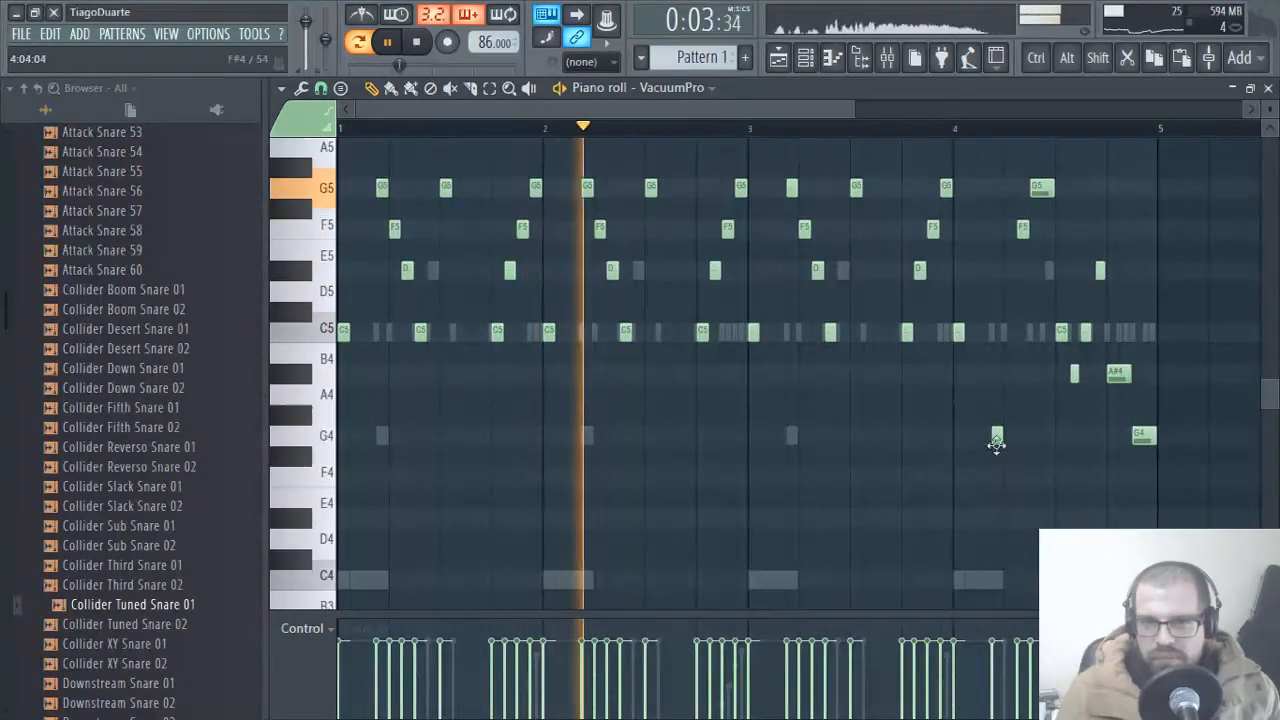
pyautogui.click(996, 438)
pyautogui.hotkey('ctrl', 'Up')
pyautogui.keyDown('ctrl'); pyautogui.scroll(1, 1006, 358); pyautogui.keyUp('ctrl')
pyautogui.scroll(1, 1006, 358)
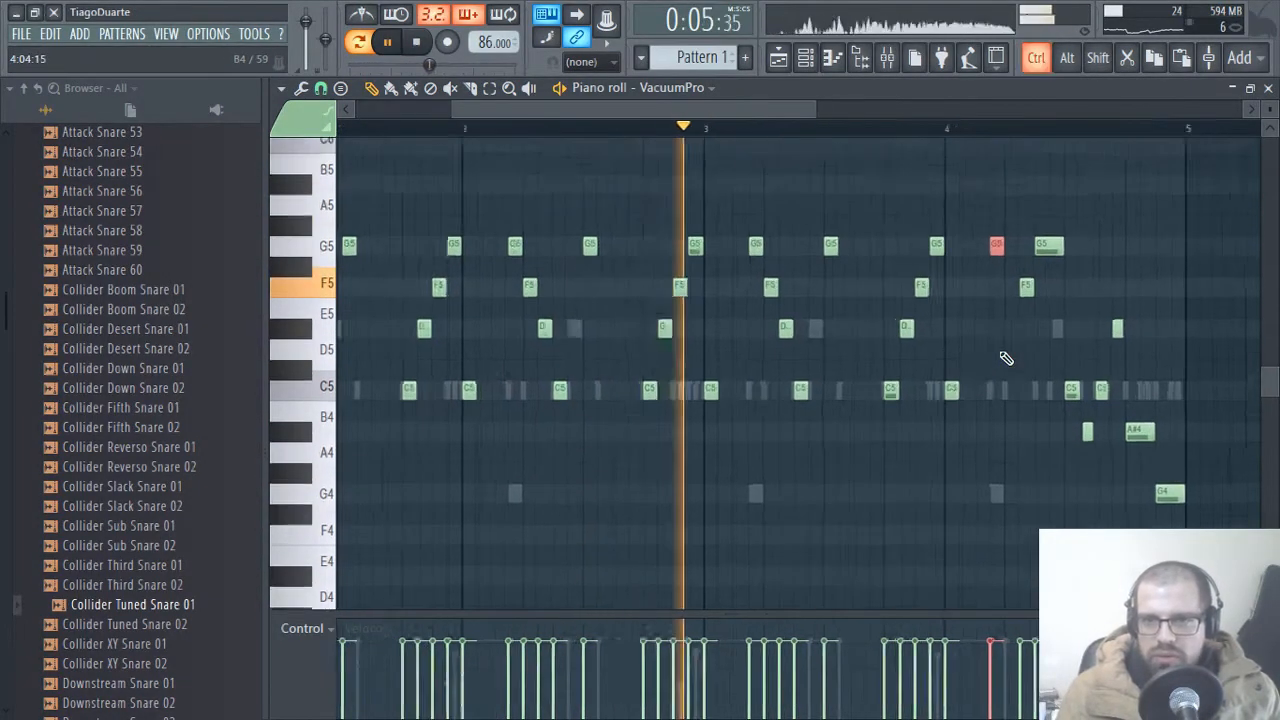
pyautogui.keyDown('ctrl'); pyautogui.scroll(4, 1008, 361); pyautogui.keyUp('ctrl')
pyautogui.keyDown('ctrl'); pyautogui.click(1050, 400); pyautogui.keyUp('ctrl')
pyautogui.keyDown('ctrl'); pyautogui.scroll(-5, 968, 437); pyautogui.keyUp('ctrl')
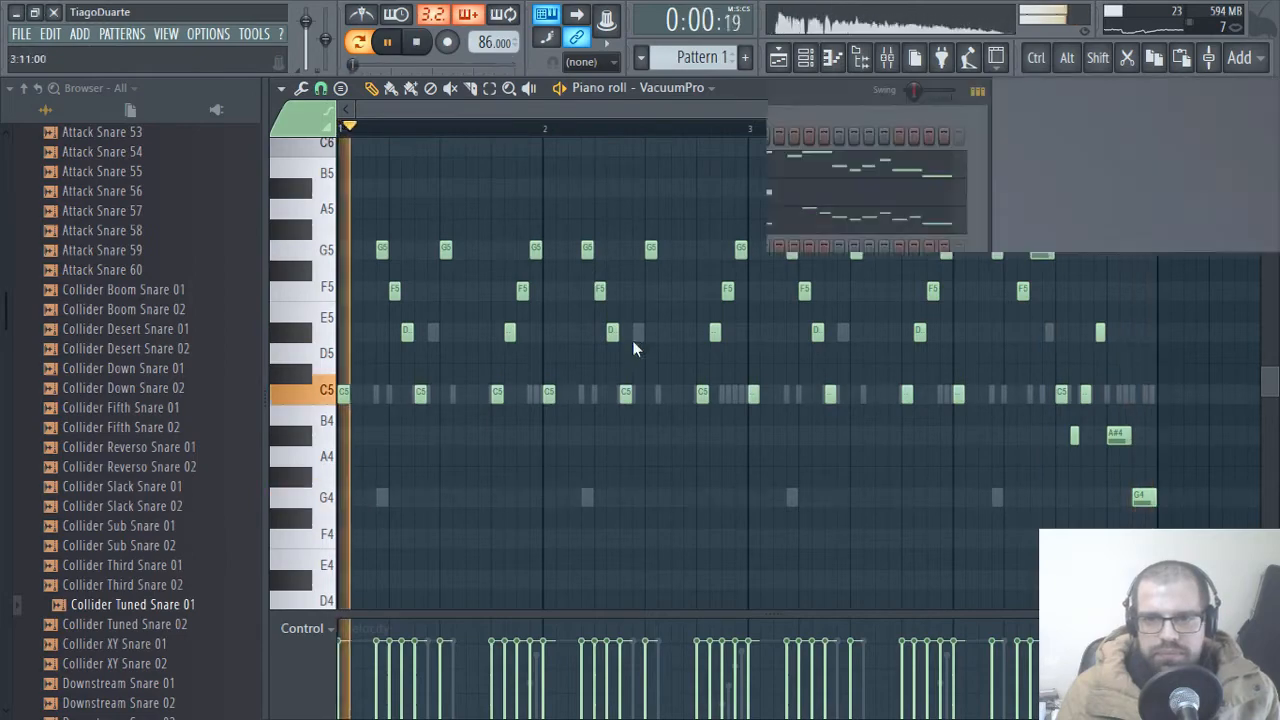
# - Leave the piano roll and advance the VacuumPro channel's preset to Brushed while the pattern plays
pyautogui.press('Escape')
pyautogui.click(416, 164)
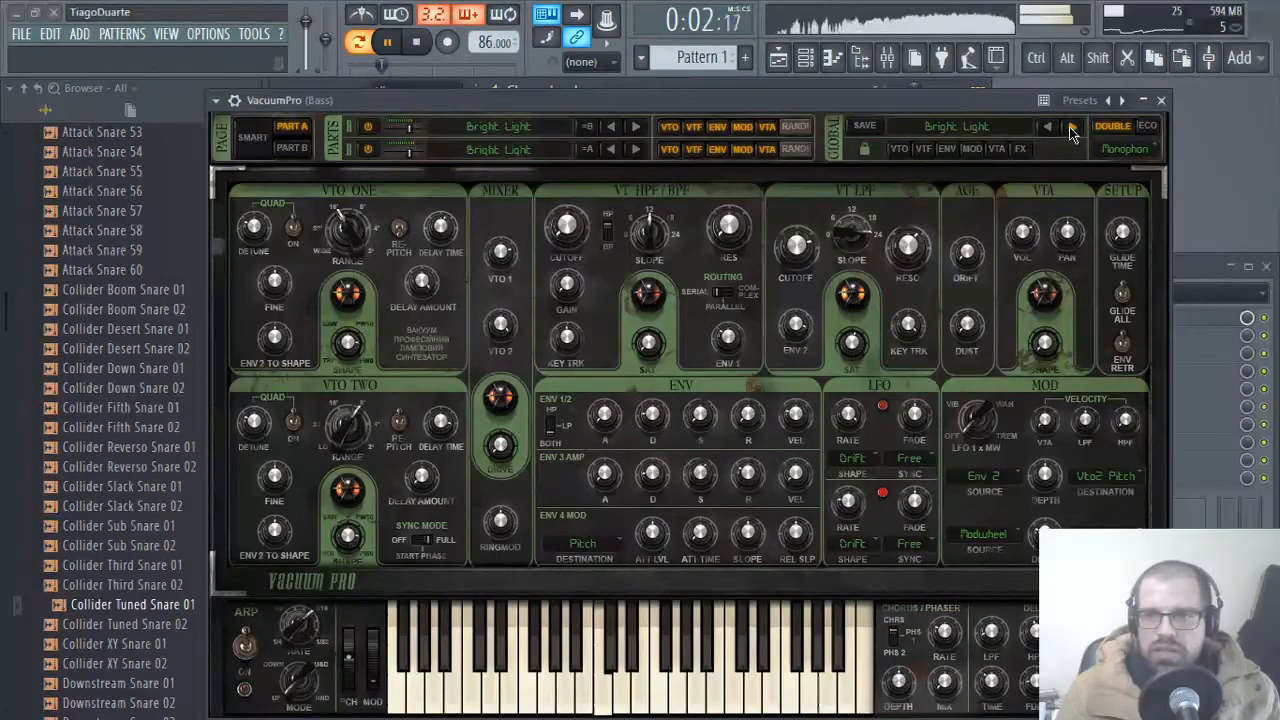
pyautogui.click(1071, 128)
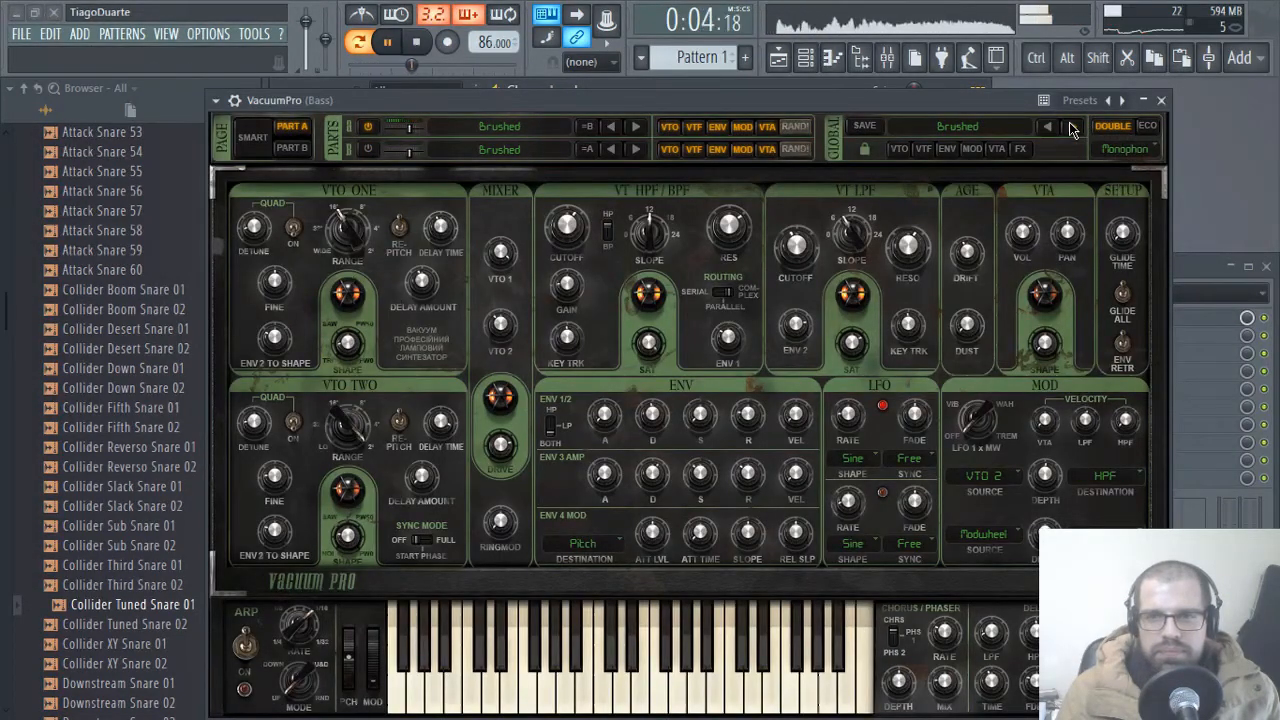
# - Advance the bass synth to the Brux Bass-RD preset, and load 4 On The Floor from the 02 Arpeggios category
pyautogui.click(1069, 131)
pyautogui.click(1070, 132)
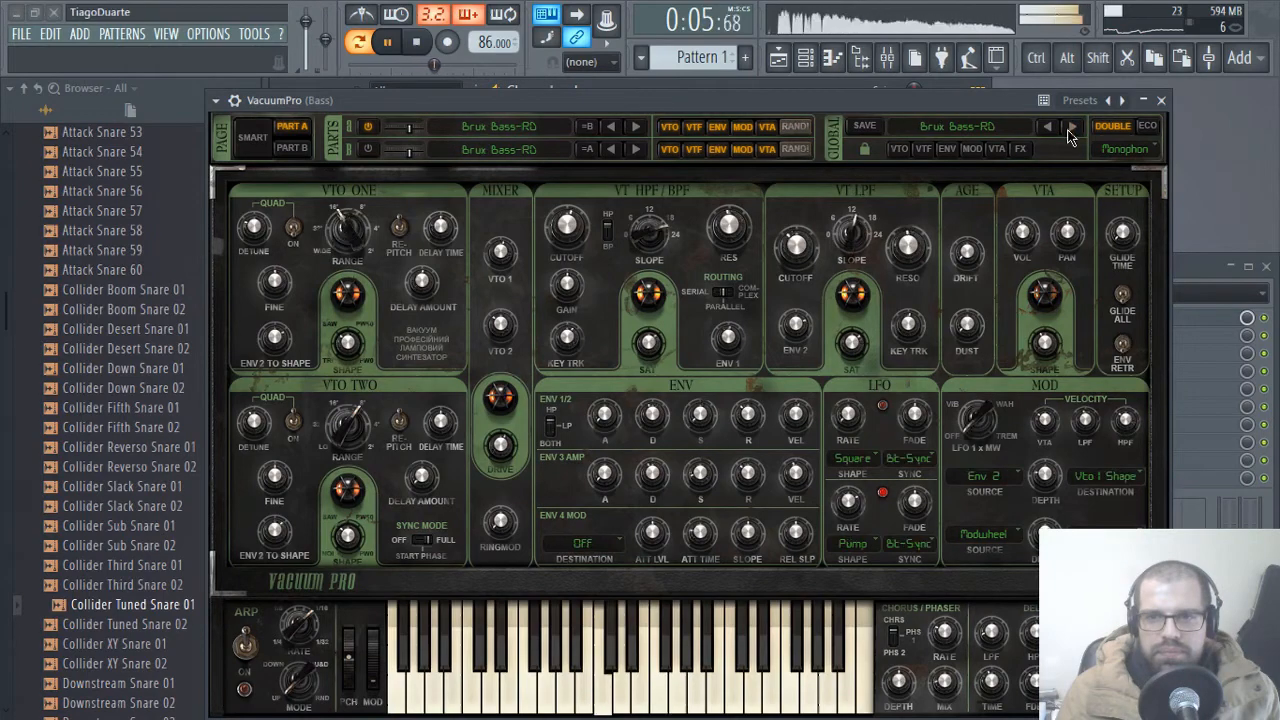
pyautogui.click(956, 127)
pyautogui.moveTo(951, 163)
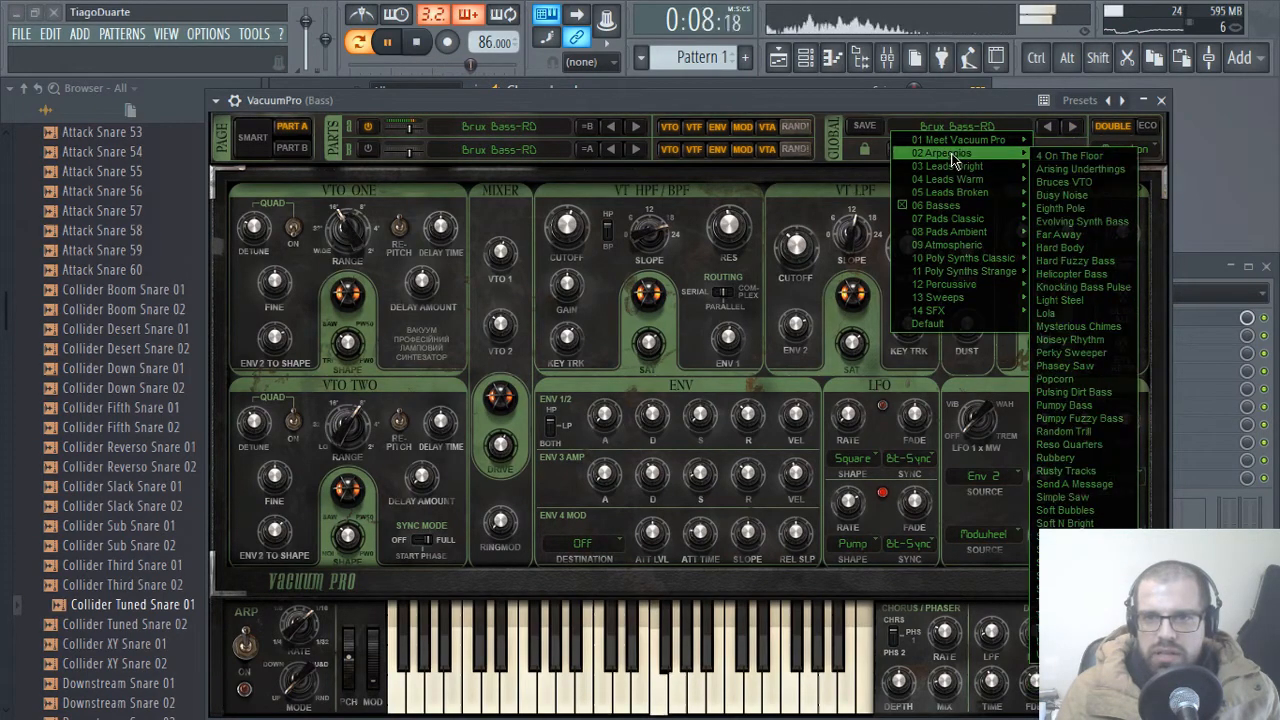
pyautogui.click(1078, 161)
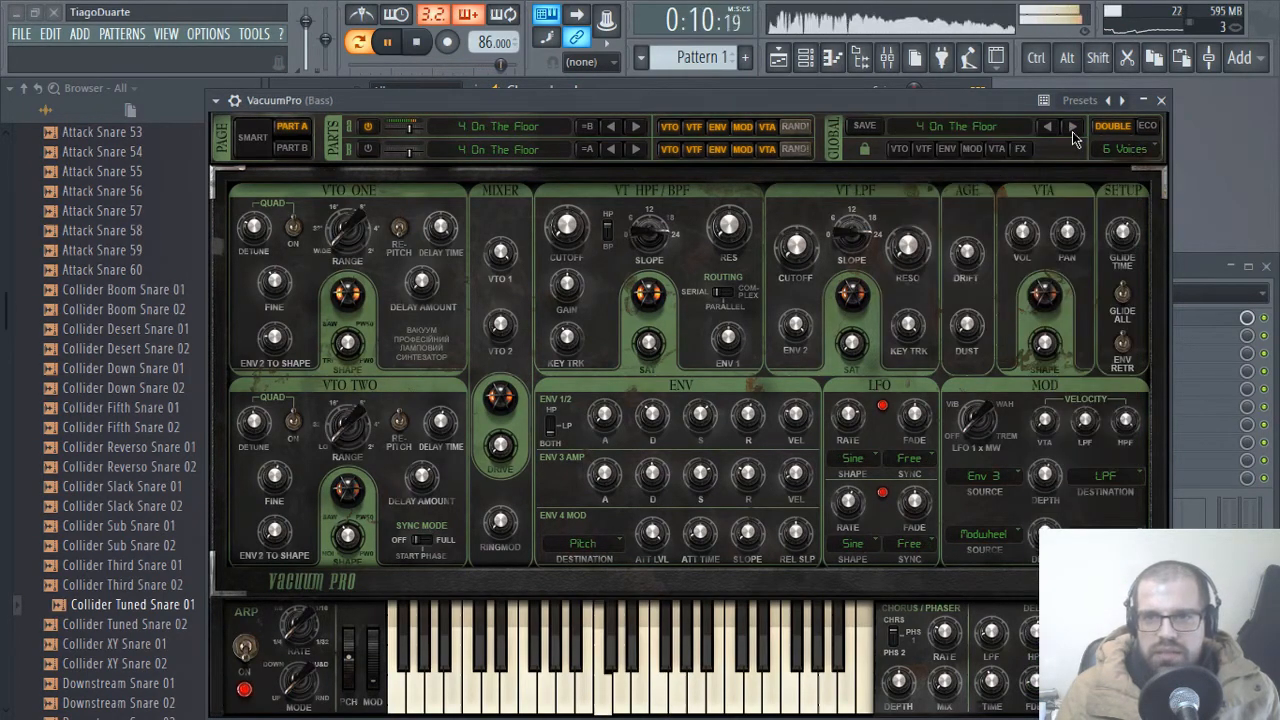
# - Advance the bass synth to the Bruces VTO preset and raise the part A level to +6.0 dB
pyautogui.click(1073, 128)
pyautogui.click(1073, 128)
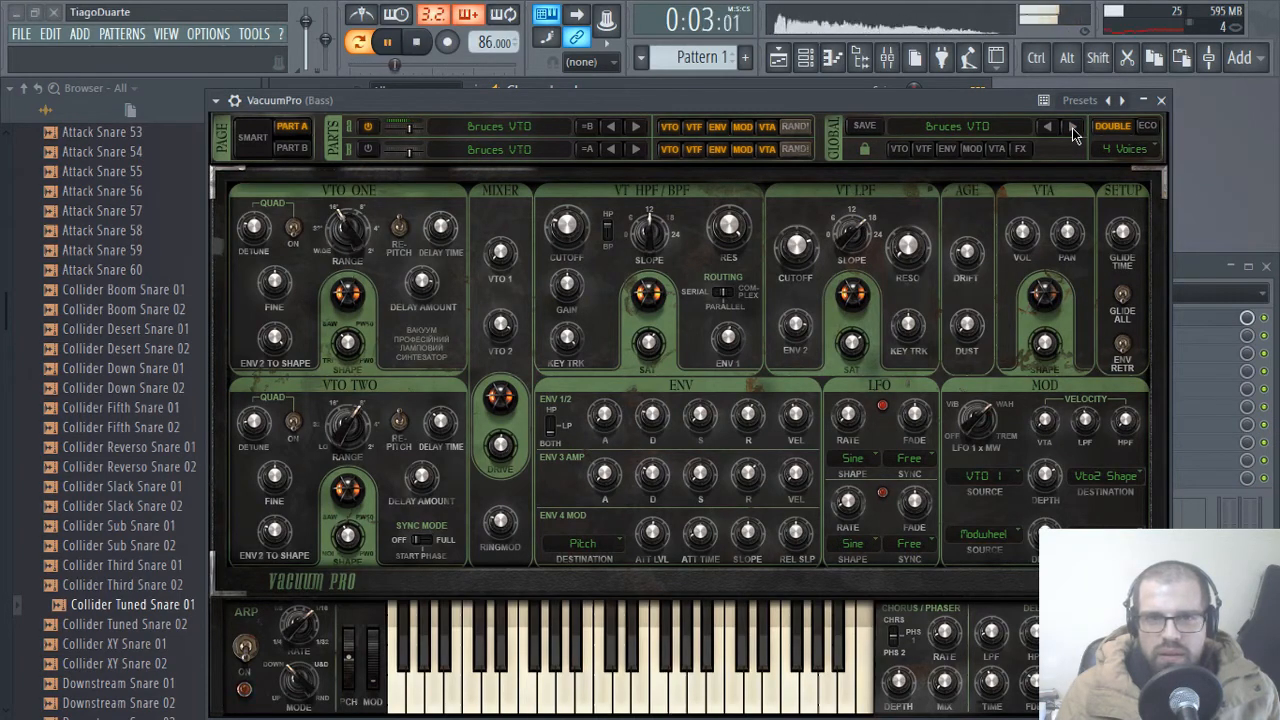
pyautogui.moveTo(409, 128); pyautogui.dragTo(419, 130)
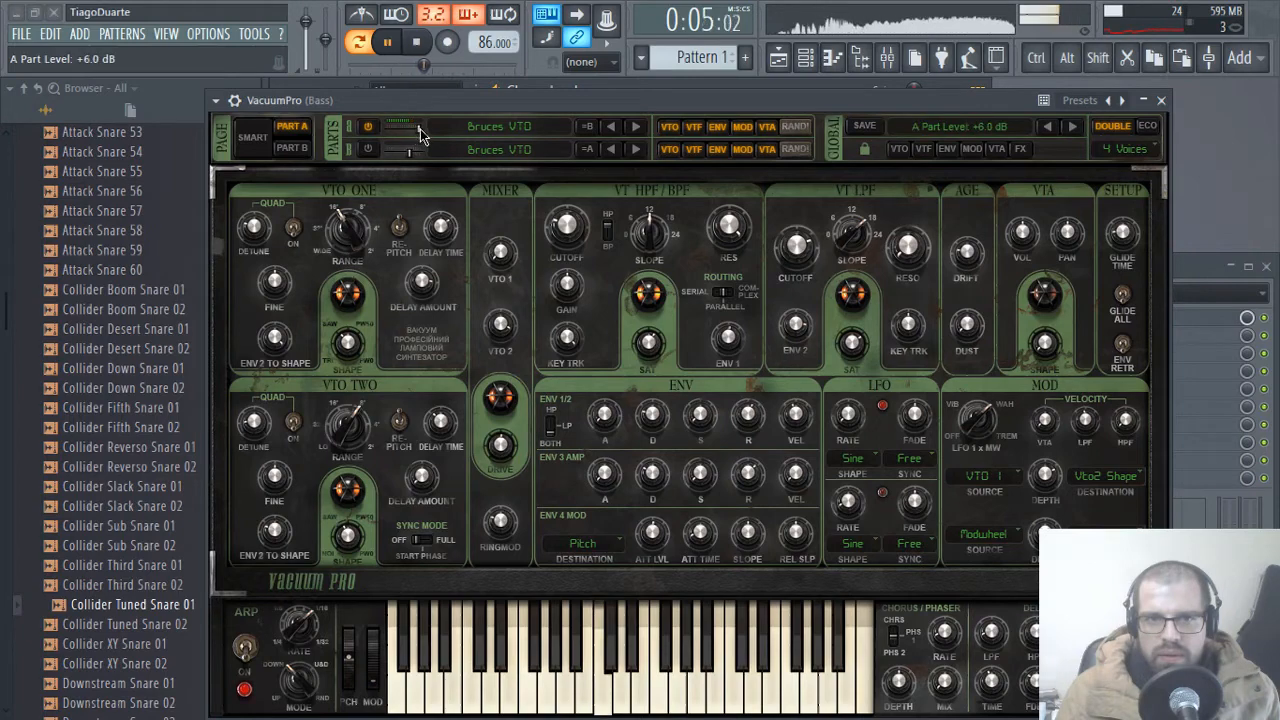
# - Audition the following arpeggio presets one by one, from Busy Noise through Helicopter Bass to Knocking Bass Pulse
pyautogui.click(1073, 130)
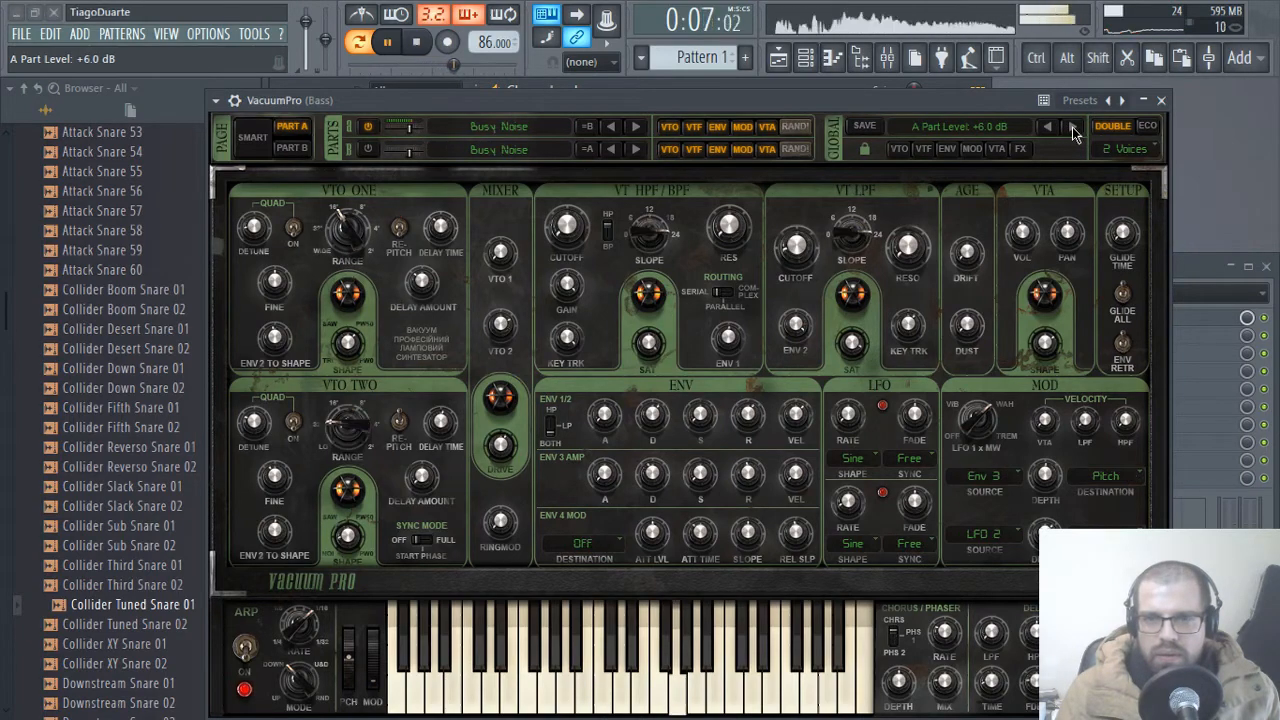
pyautogui.click(1073, 130)
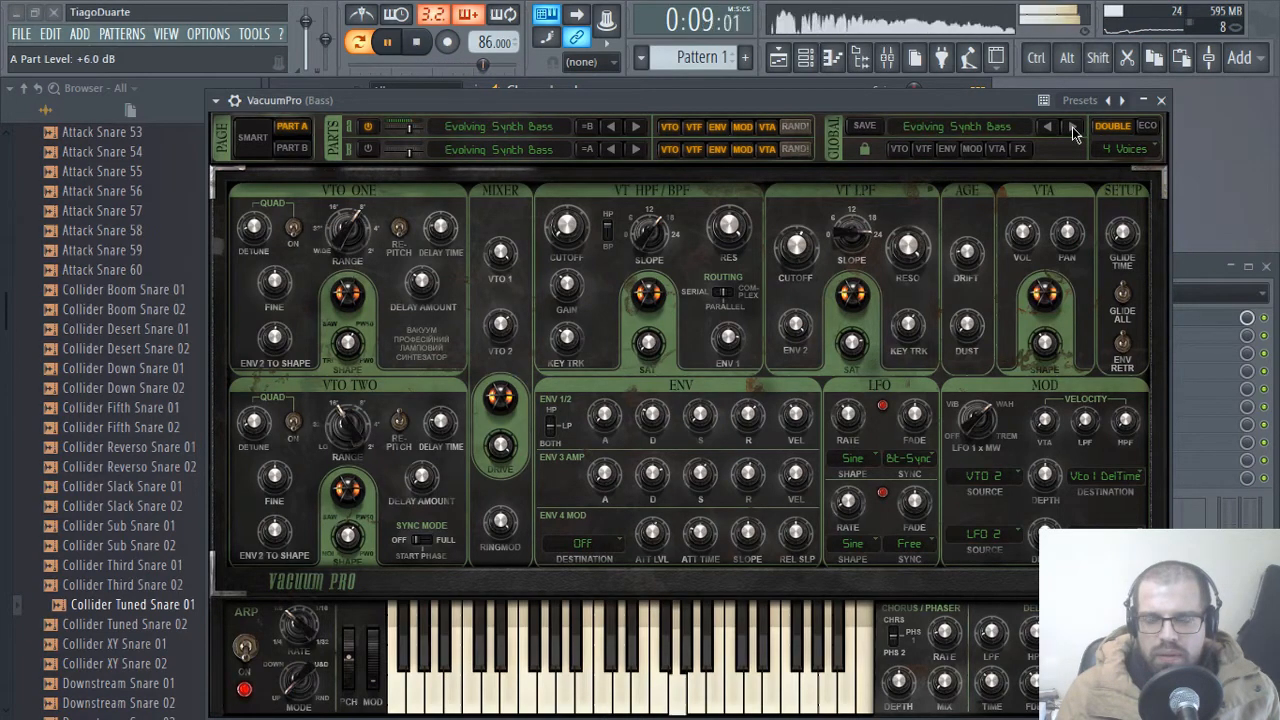
pyautogui.click(1073, 130)
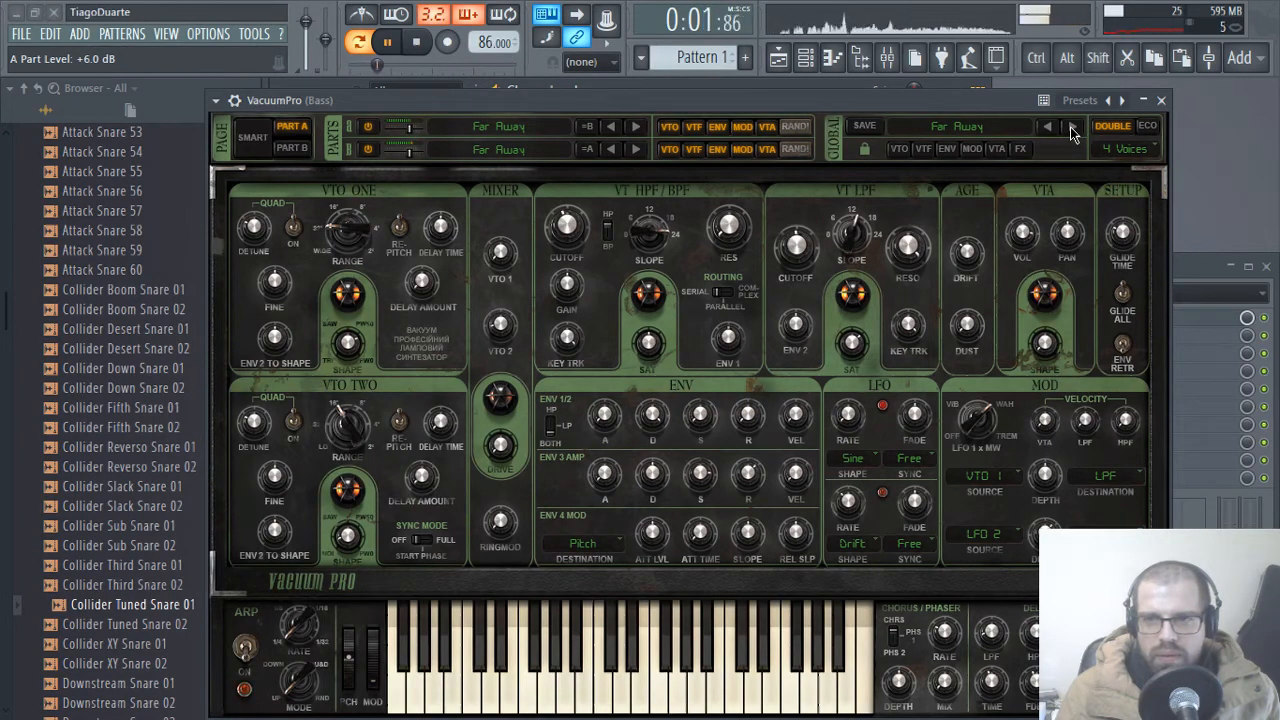
pyautogui.click(1073, 130)
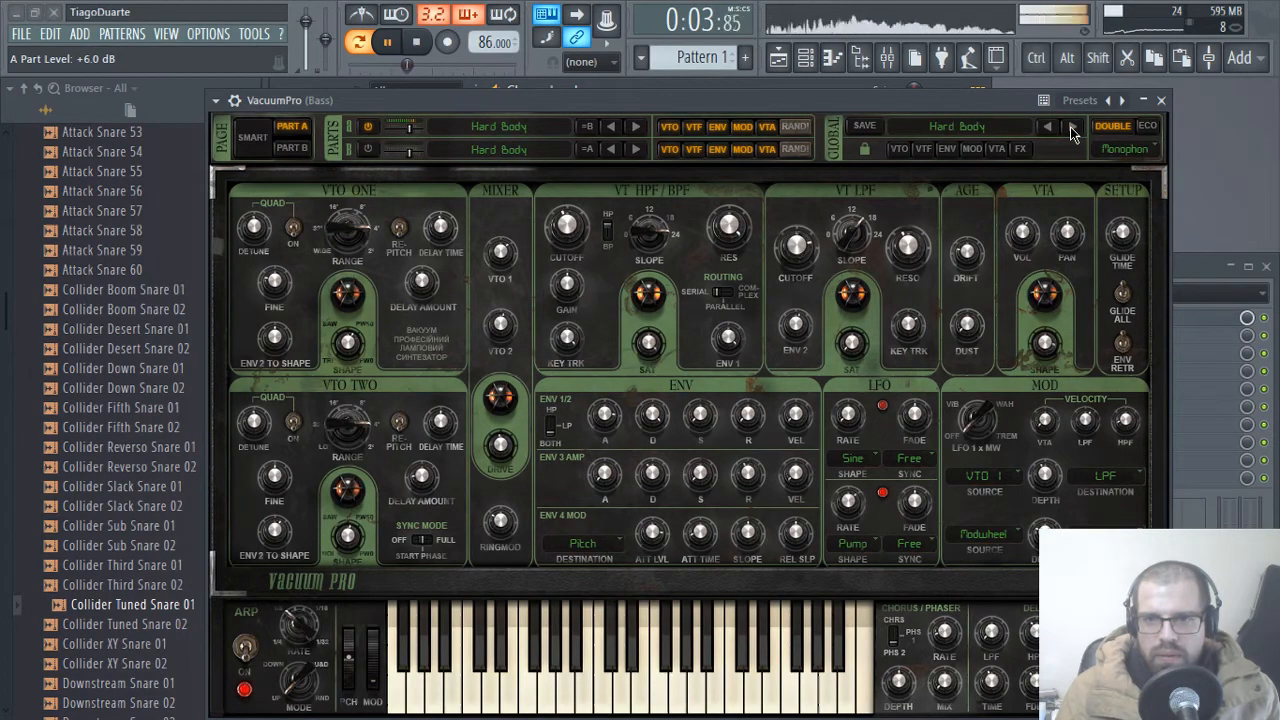
pyautogui.click(1073, 130)
pyautogui.click(1073, 130)
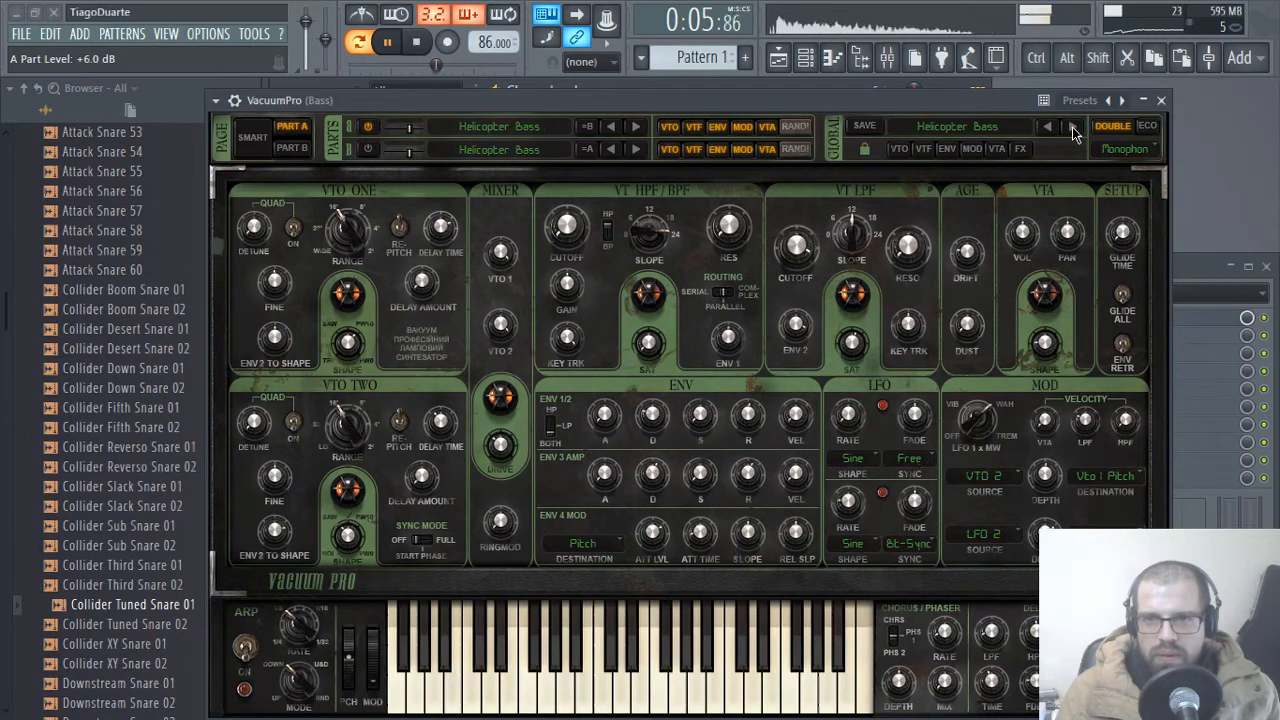
pyautogui.click(1073, 130)
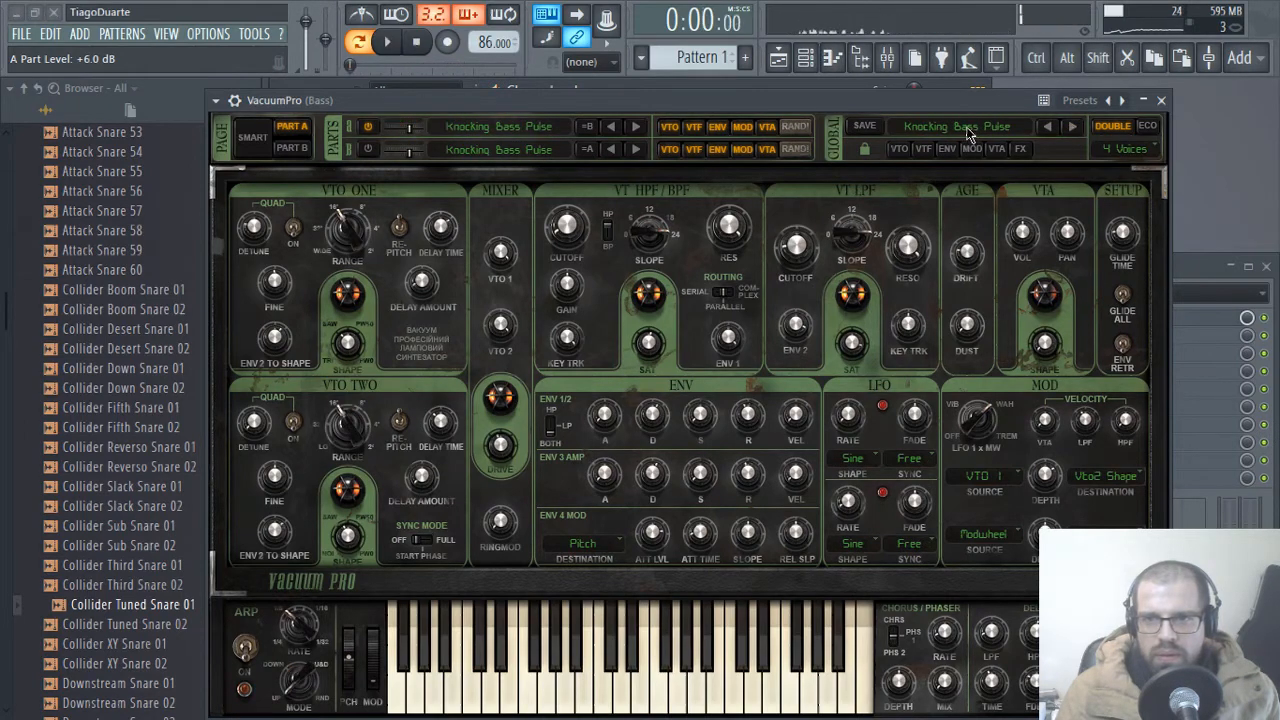
# - Load Air Head from the 03 Leads Bright category, advance through its presets to Convictions, and close the synth
pyautogui.click(968, 130)
pyautogui.moveTo(975, 166)
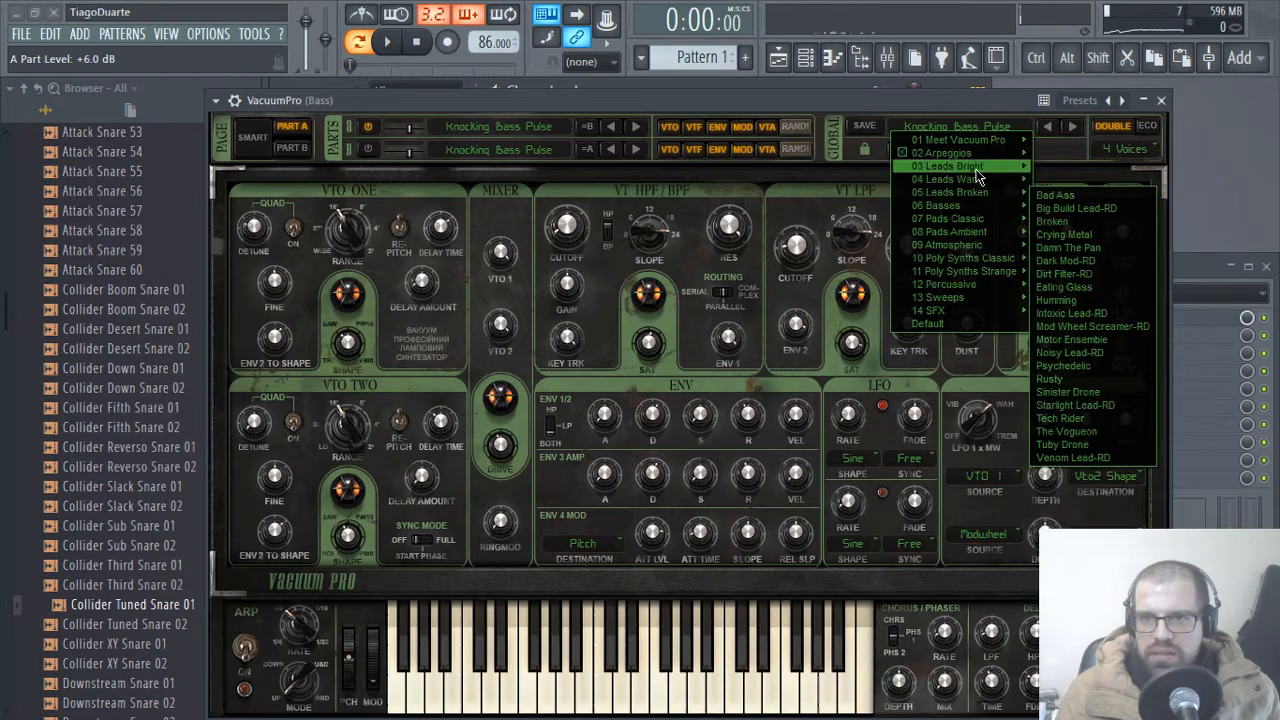
pyautogui.click(1058, 169)
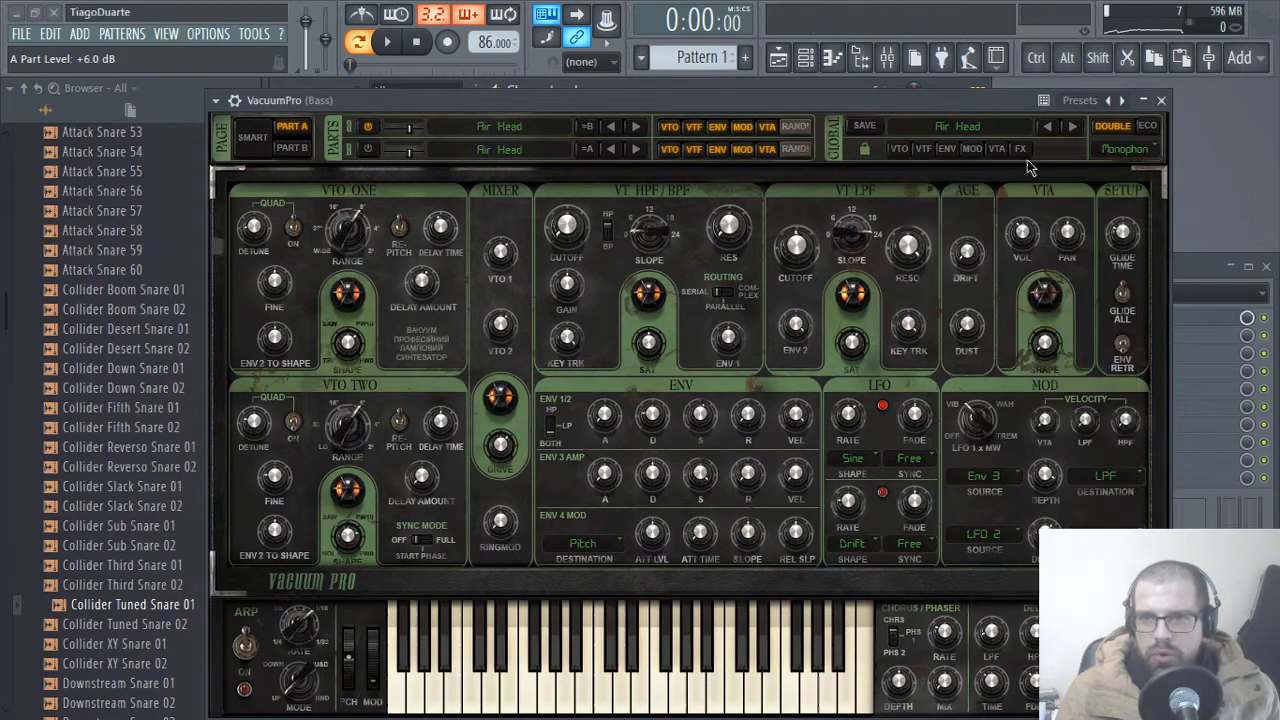
pyautogui.click(1073, 128)
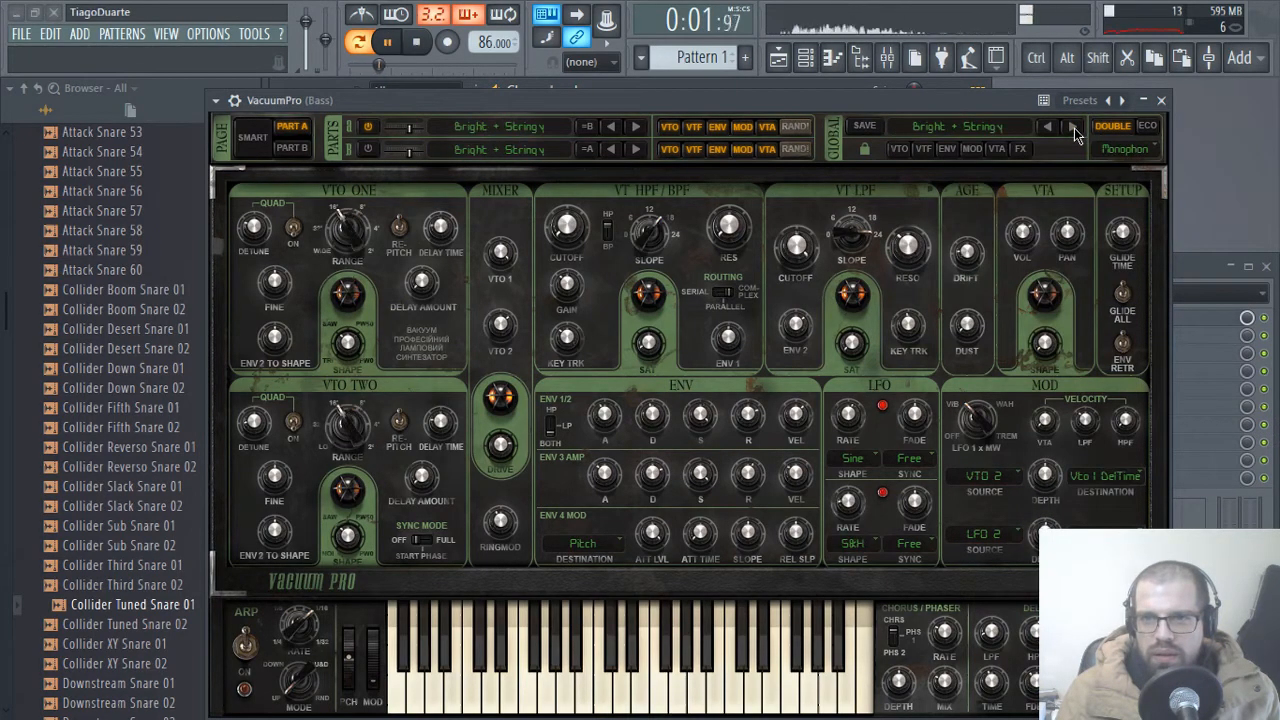
pyautogui.click(1073, 127)
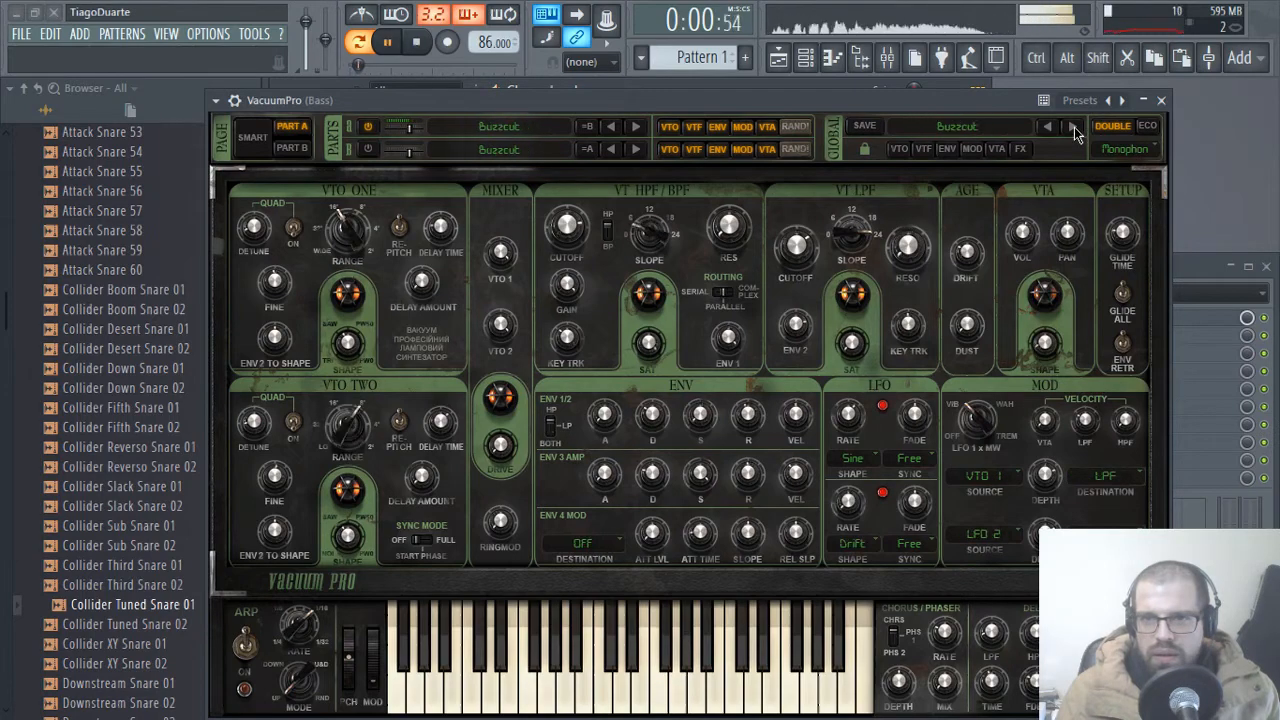
pyautogui.click(1073, 127)
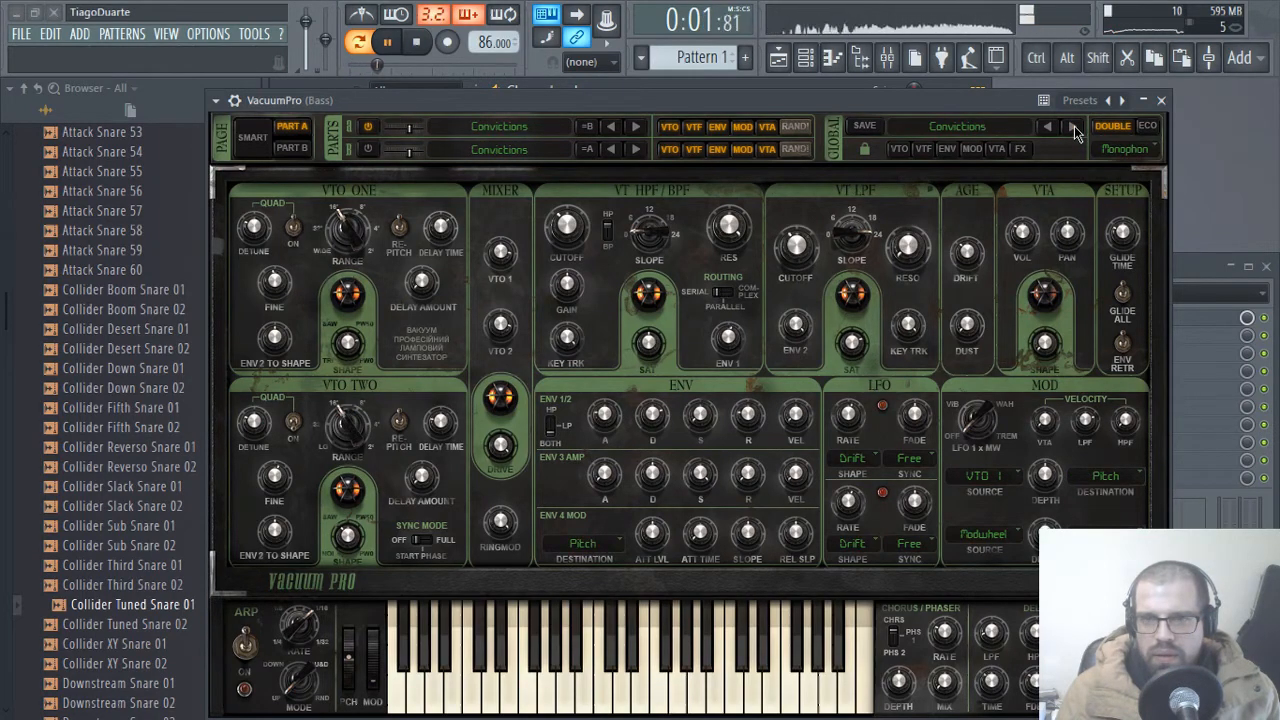
pyautogui.click(1161, 100)
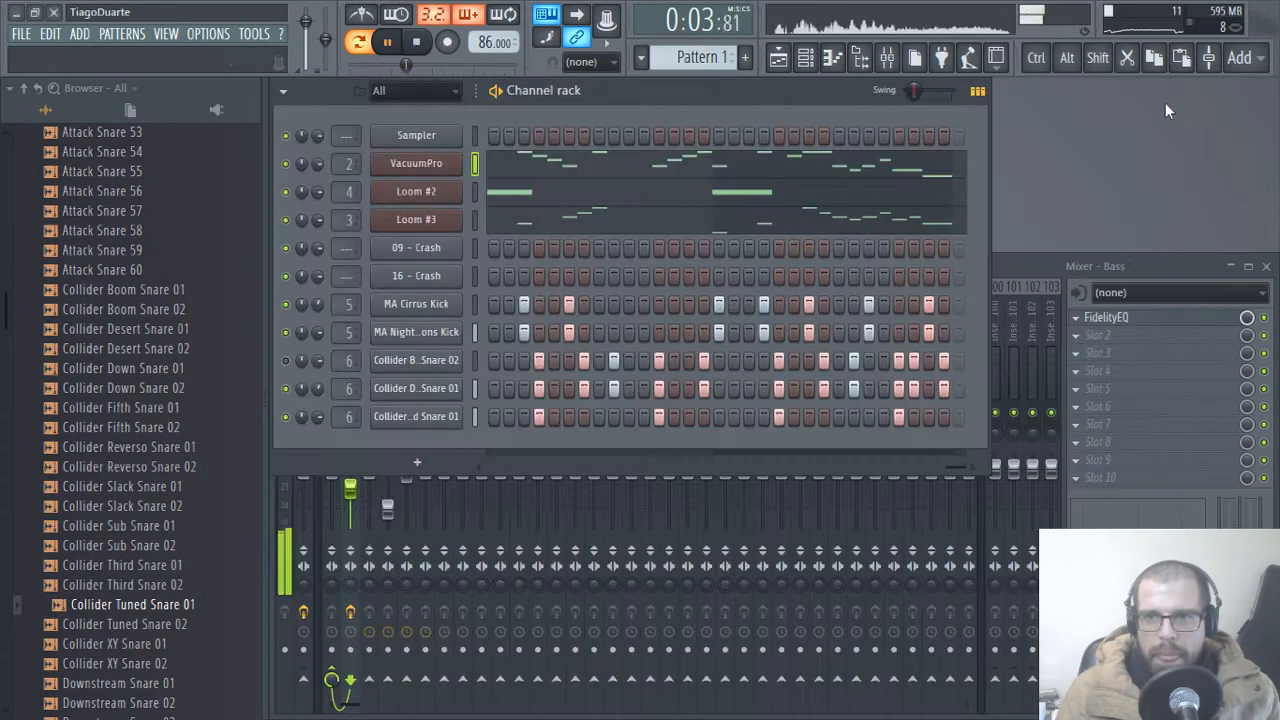
# - Raise the Bass mixer track to about -2.4 dB and switch off the low-pass band in its FidelityEQ
pyautogui.moveTo(350, 487)
pyautogui.mouseDown()
pyautogui.moveTo(369, 481)
pyautogui.moveTo(350, 474)
pyautogui.mouseUp()
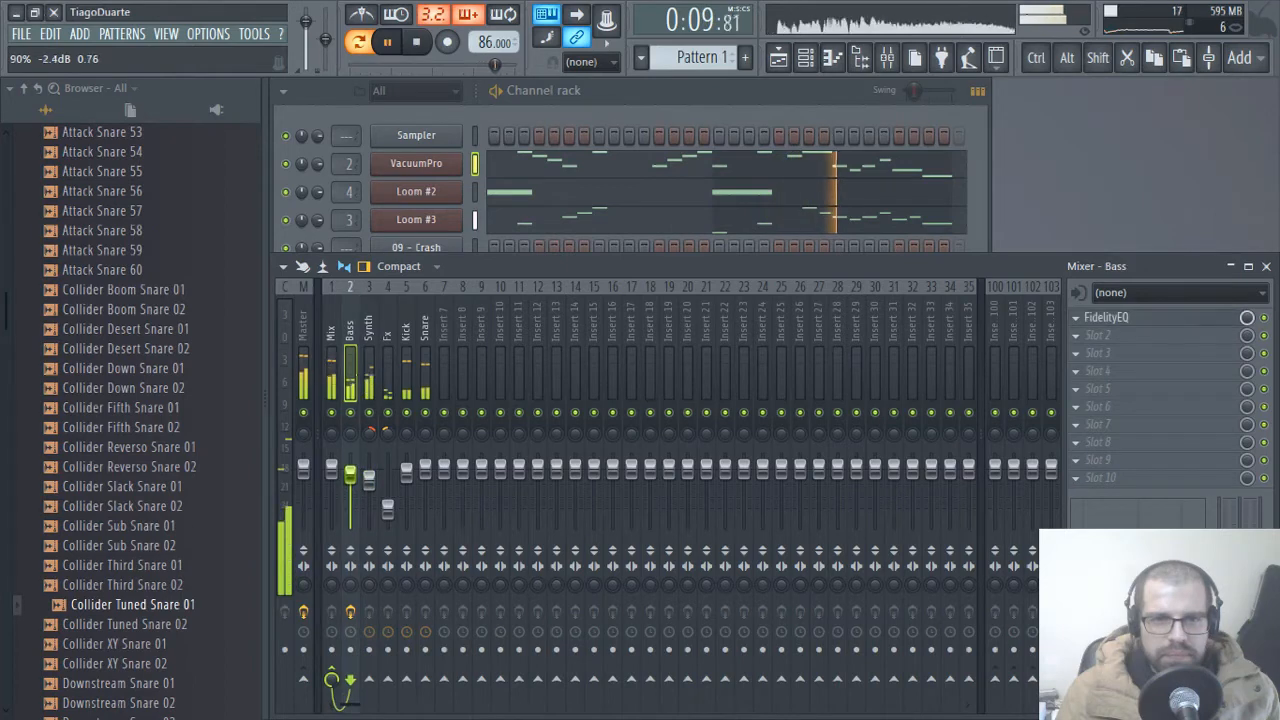
pyautogui.click(1115, 319)
pyautogui.click(1047, 182)
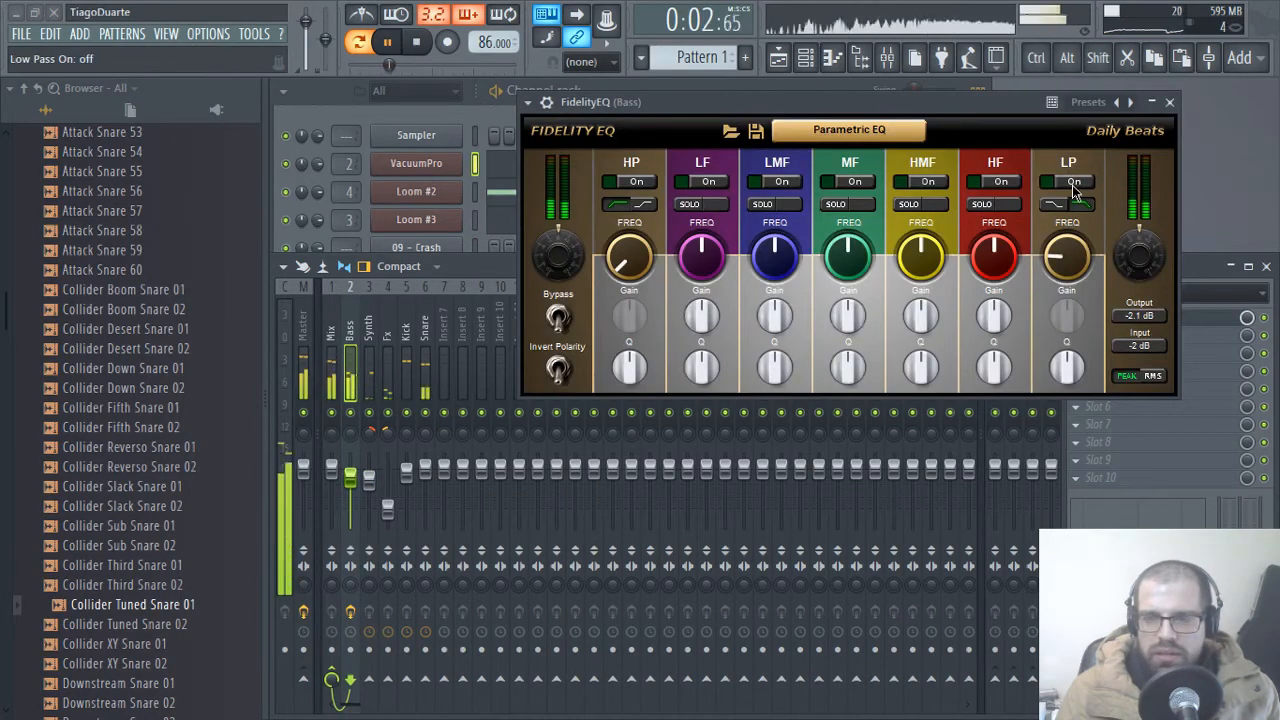
pyautogui.press('space')
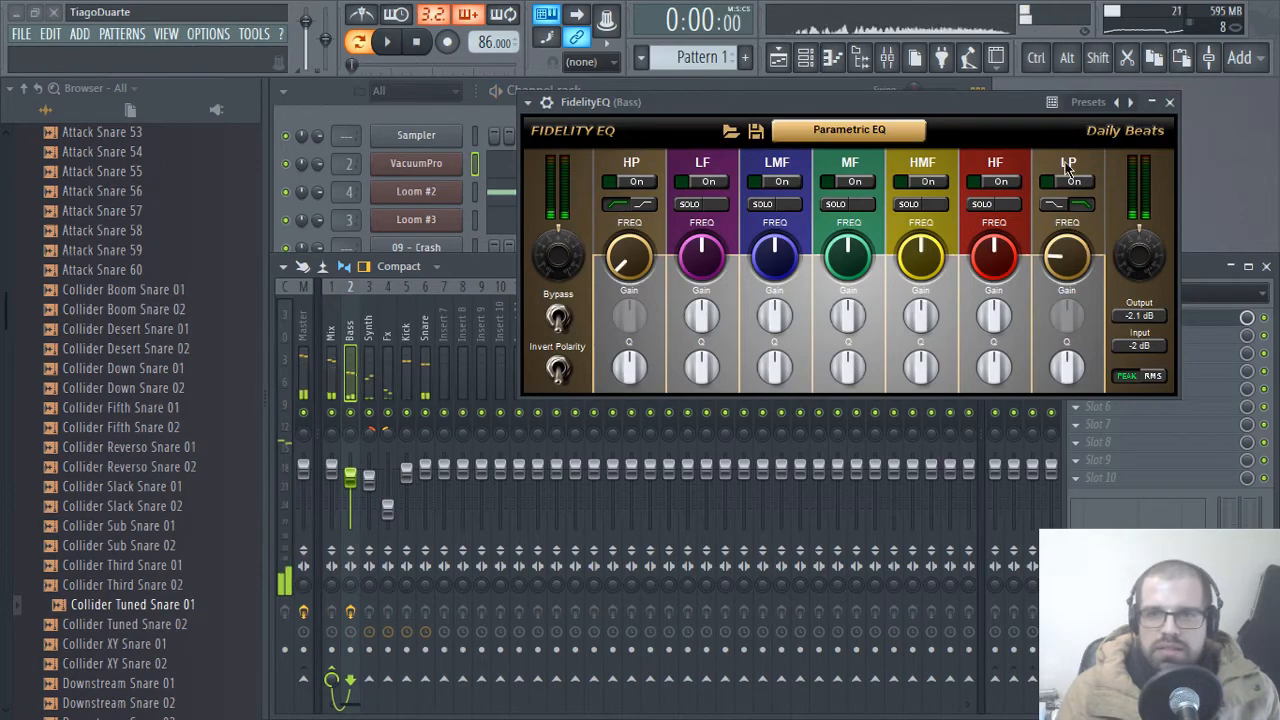
pyautogui.click(1171, 103)
pyautogui.click(1152, 320)
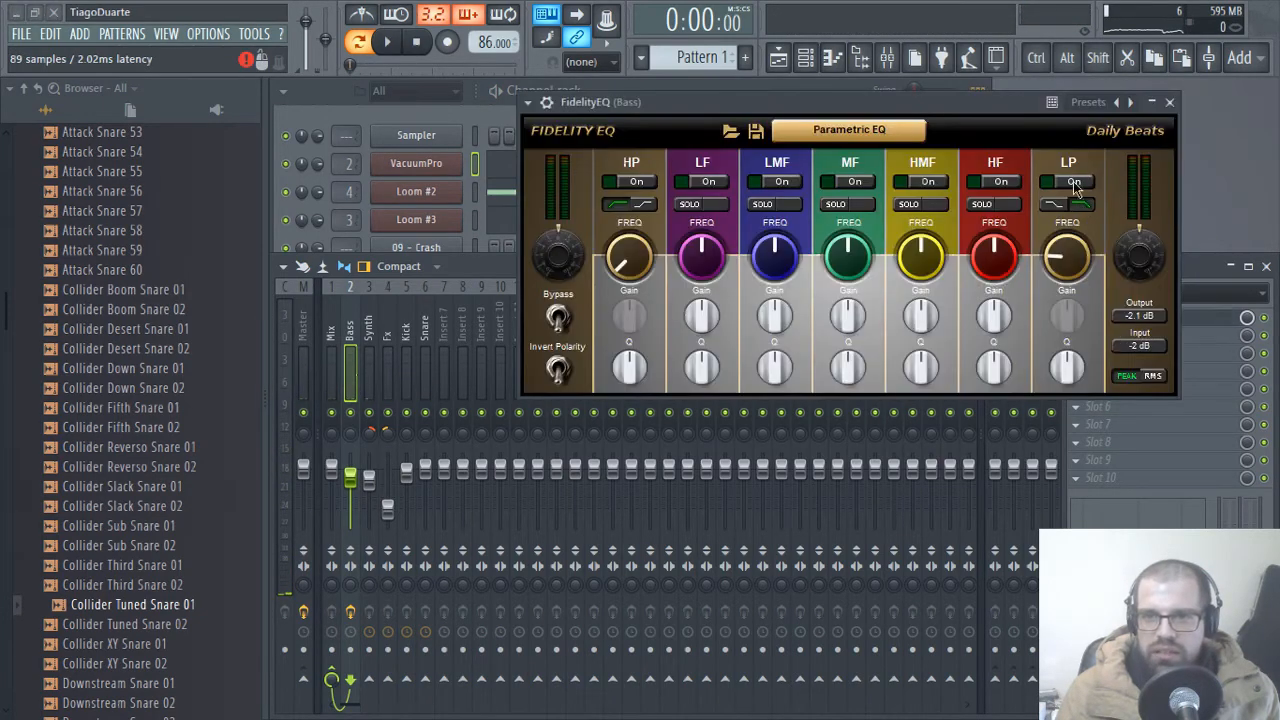
pyautogui.click(1171, 103)
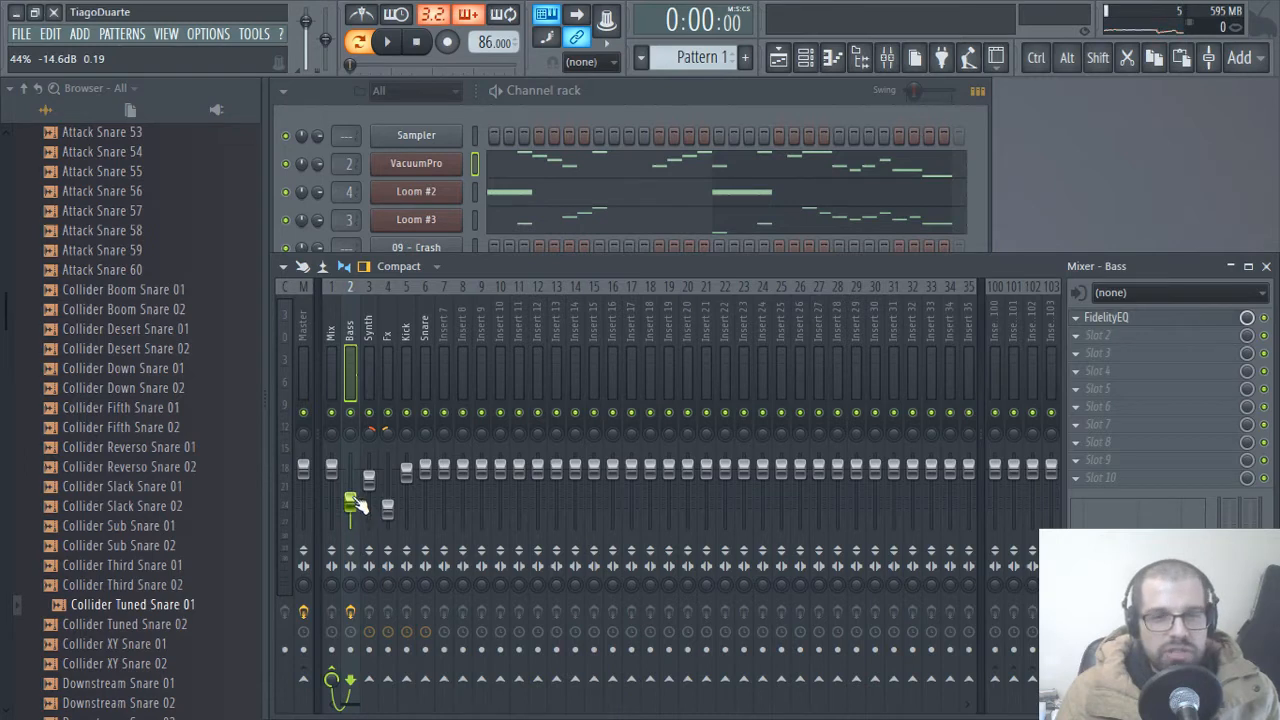
# - Play the pattern and compare the VacuumPro preset Convictions with Dance Lead and Dirty Reso Lead, ending on Convictions
pyautogui.press('space')
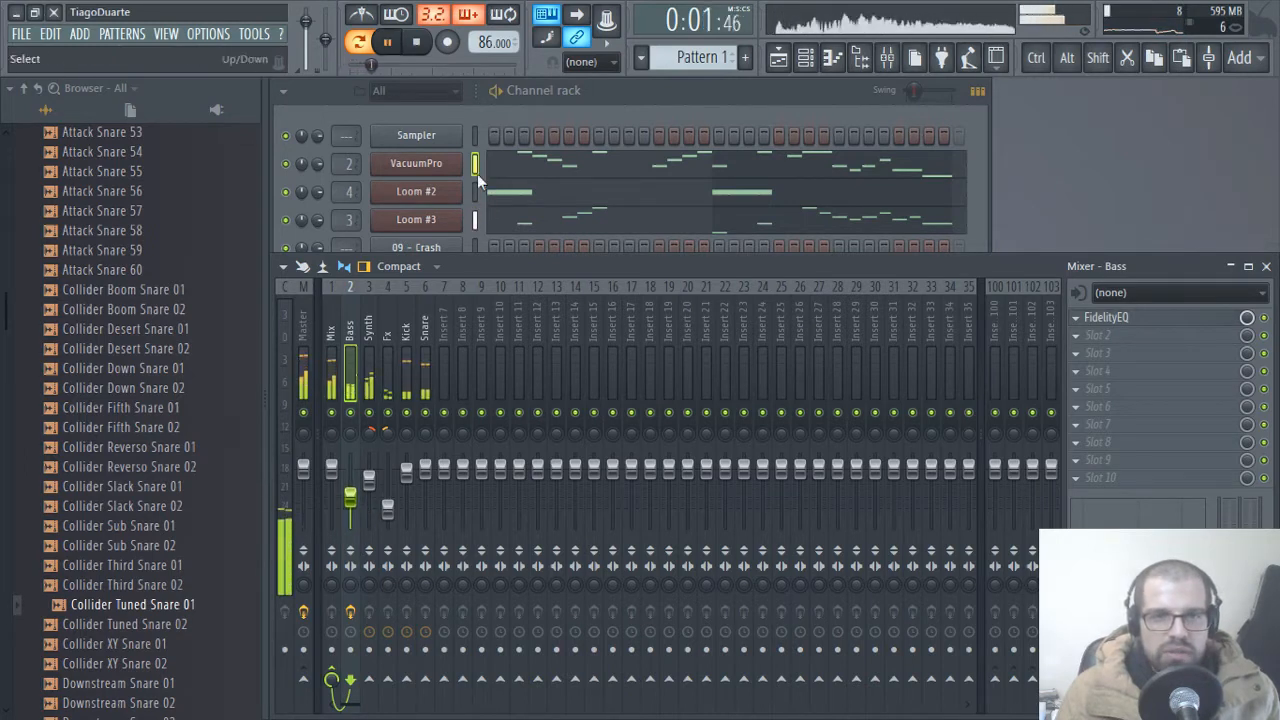
pyautogui.click(418, 165)
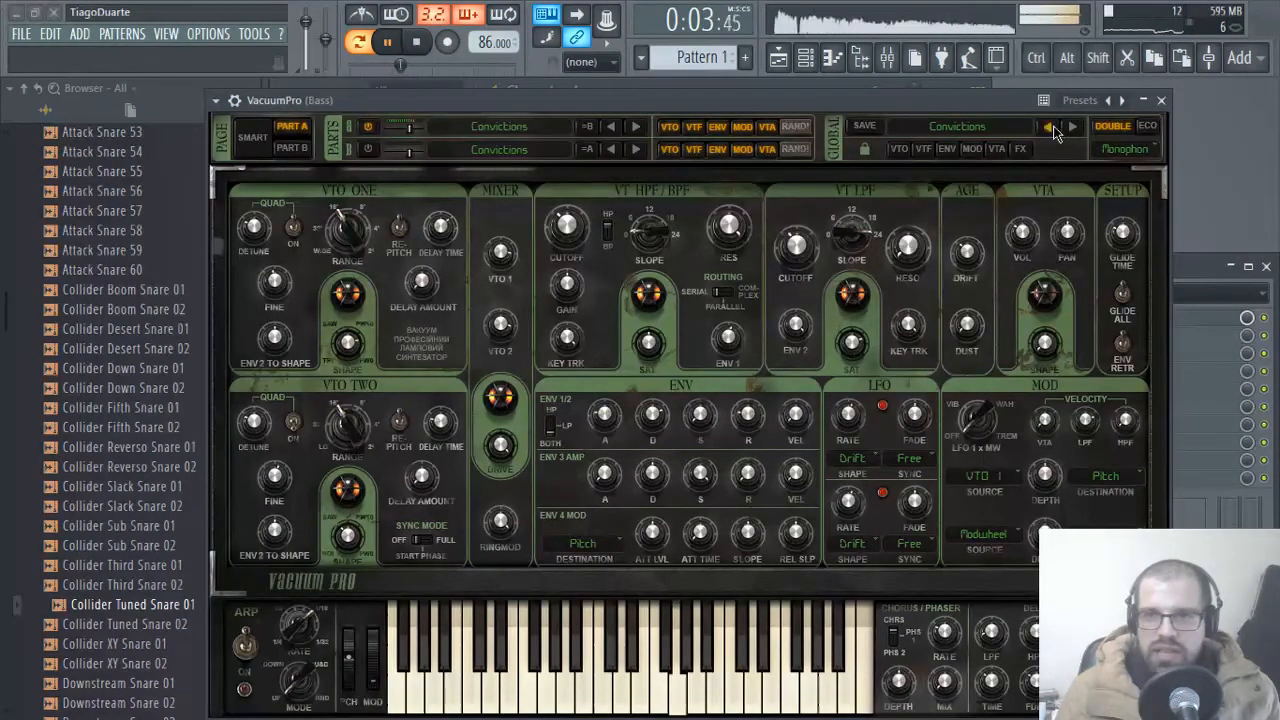
pyautogui.click(1049, 128)
pyautogui.click(1071, 128)
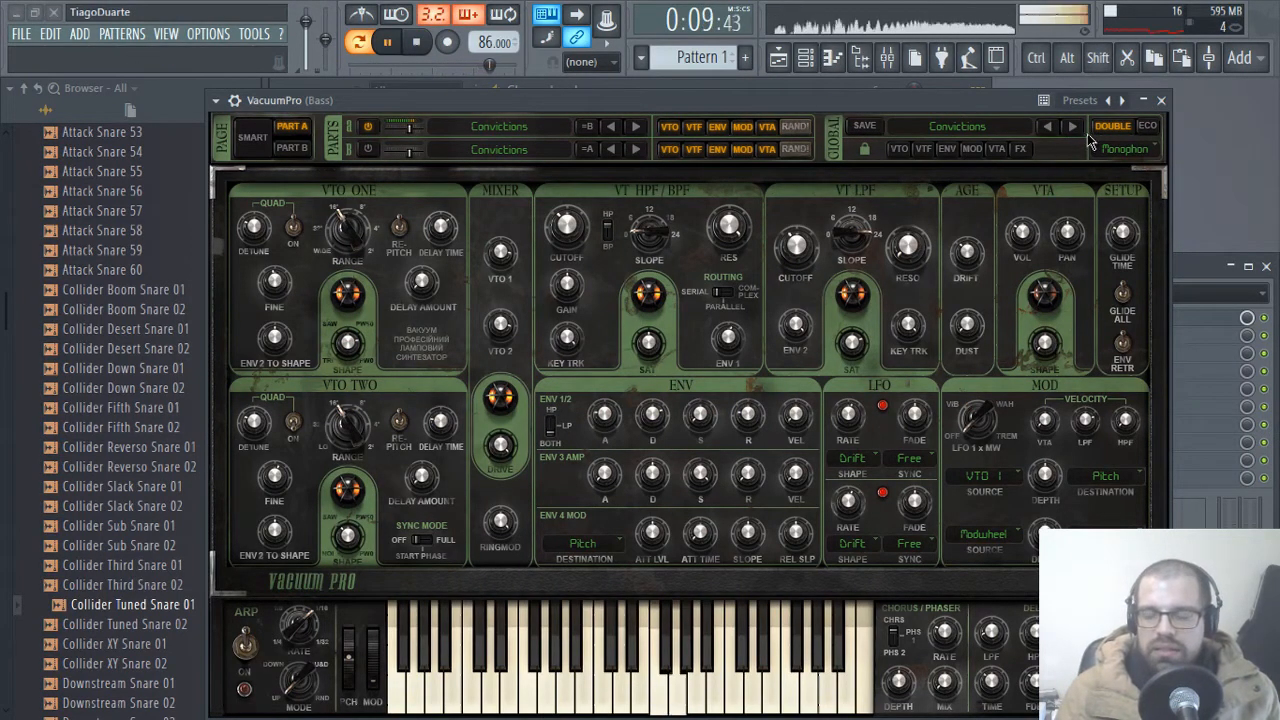
pyautogui.click(1071, 128)
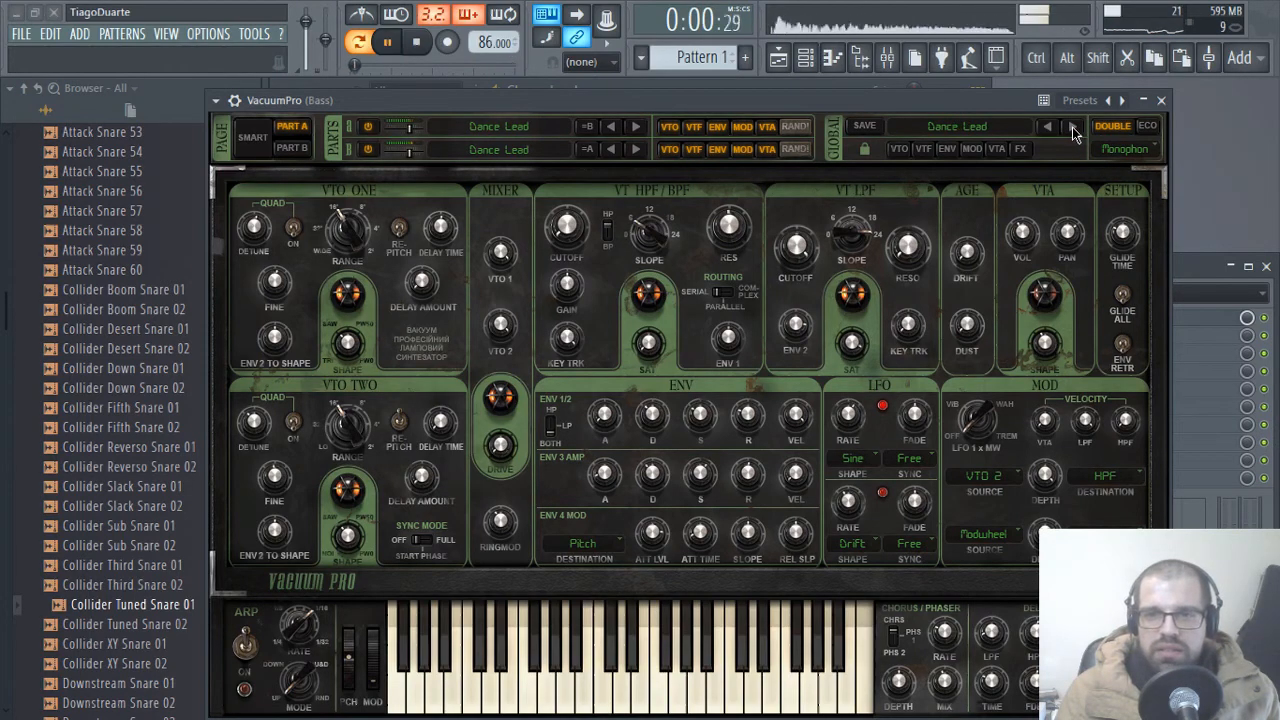
pyautogui.click(1071, 128)
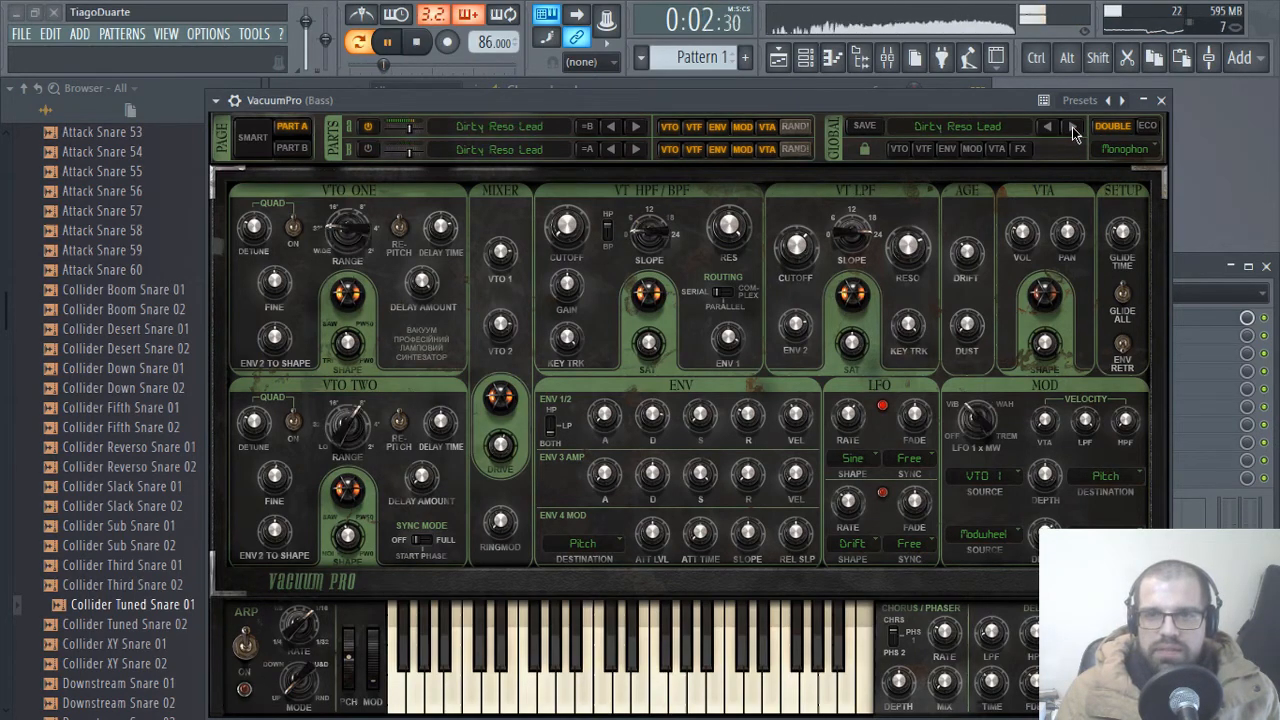
pyautogui.click(1048, 127)
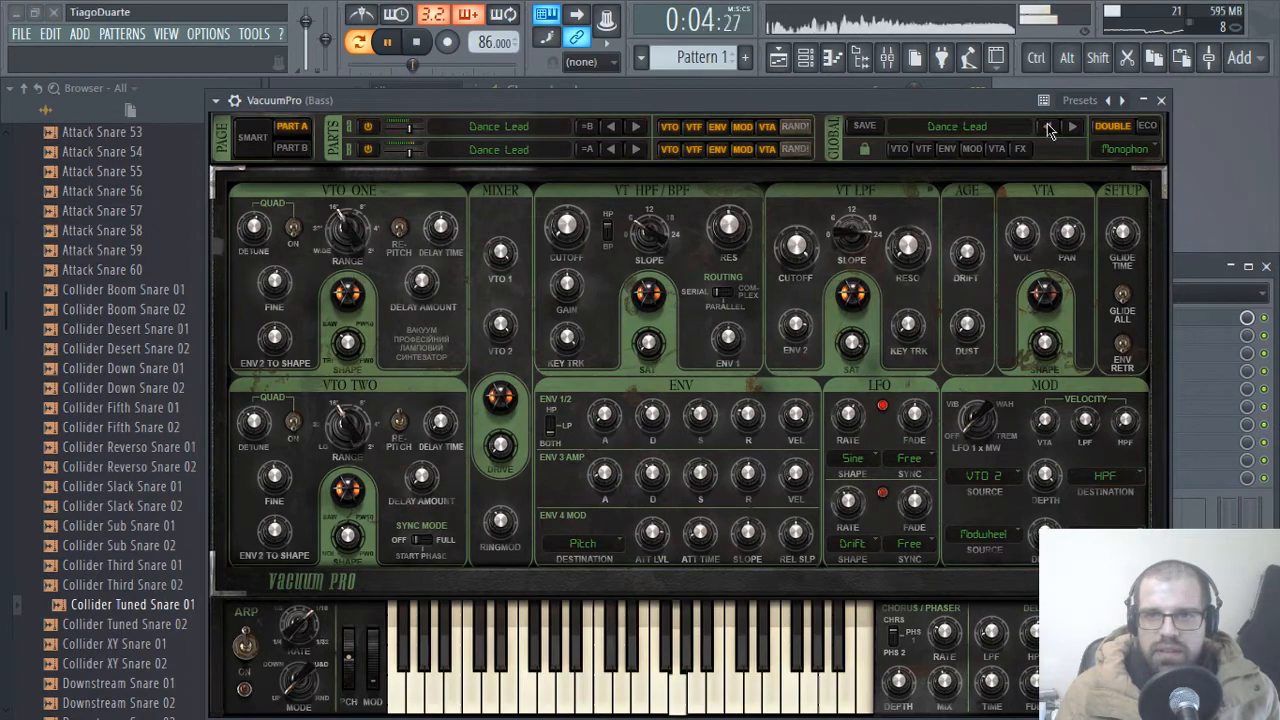
pyautogui.click(1048, 127)
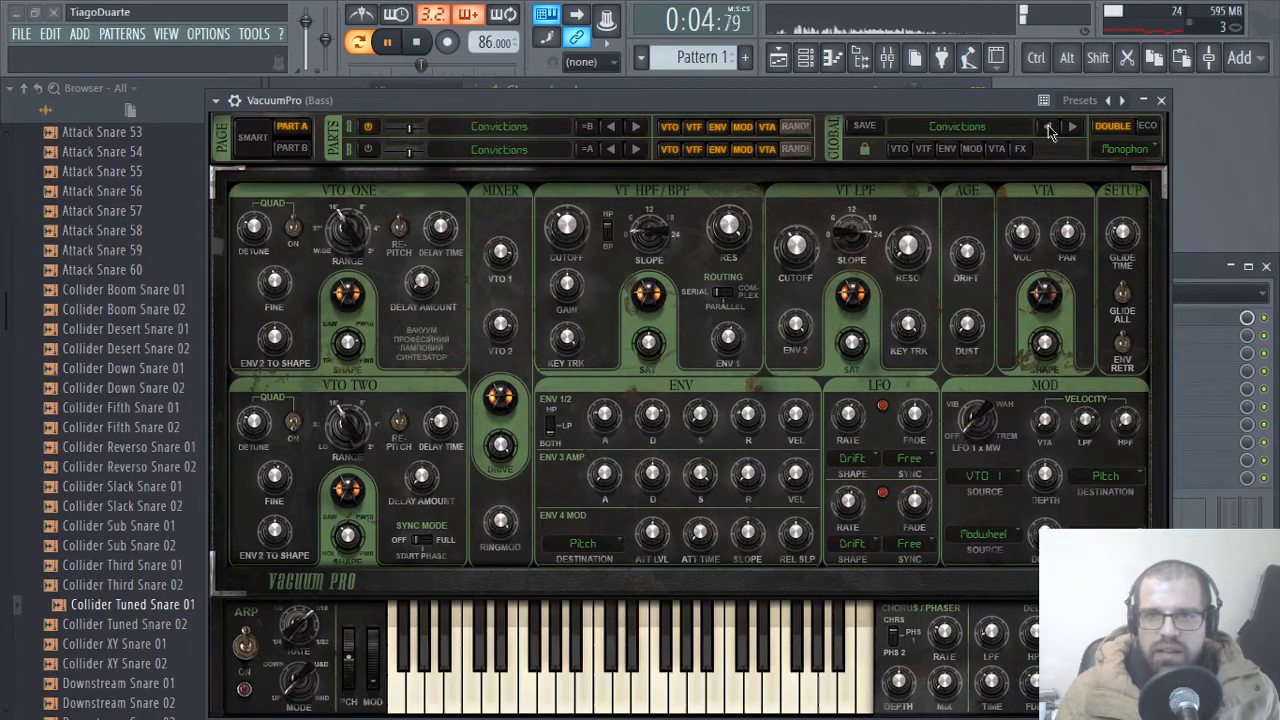
pyautogui.click(1162, 102)
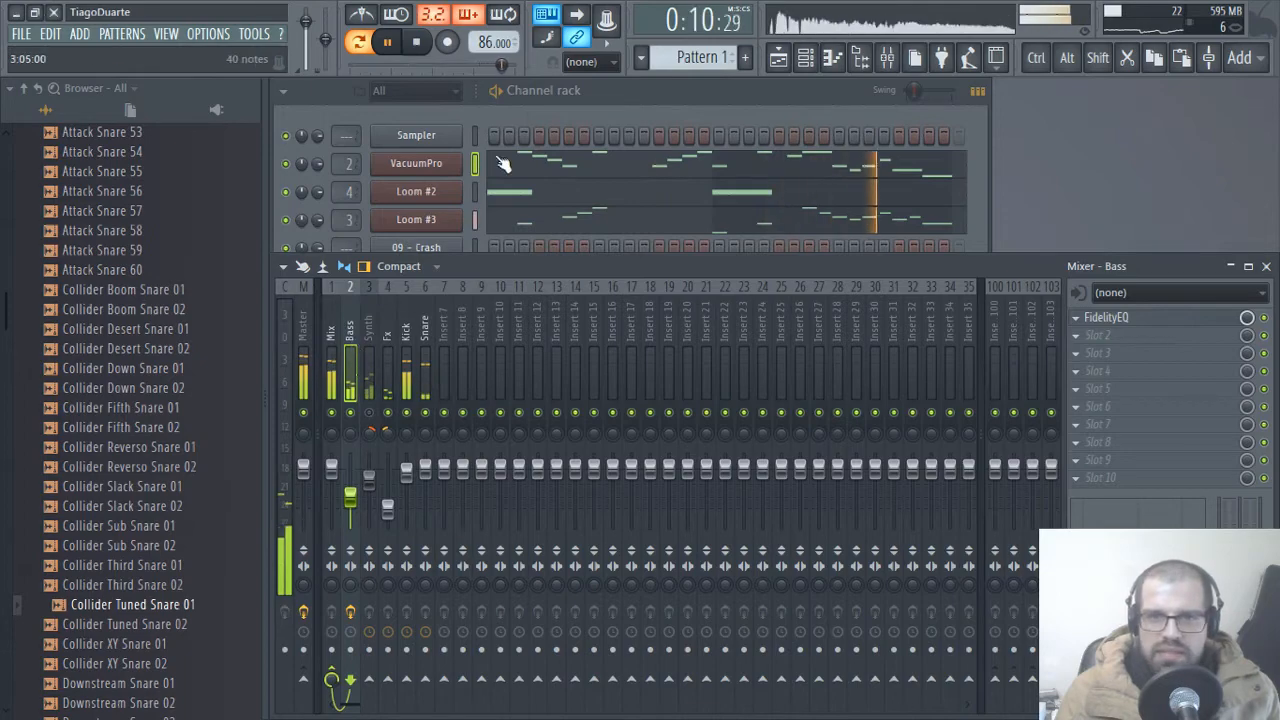
# - Reopen VacuumPro and advance through Dance Lead, Downwards and Electro Lead-RD to the Entrance Lead-RD preset, closing the synth
pyautogui.click(436, 164)
pyautogui.click(1072, 127)
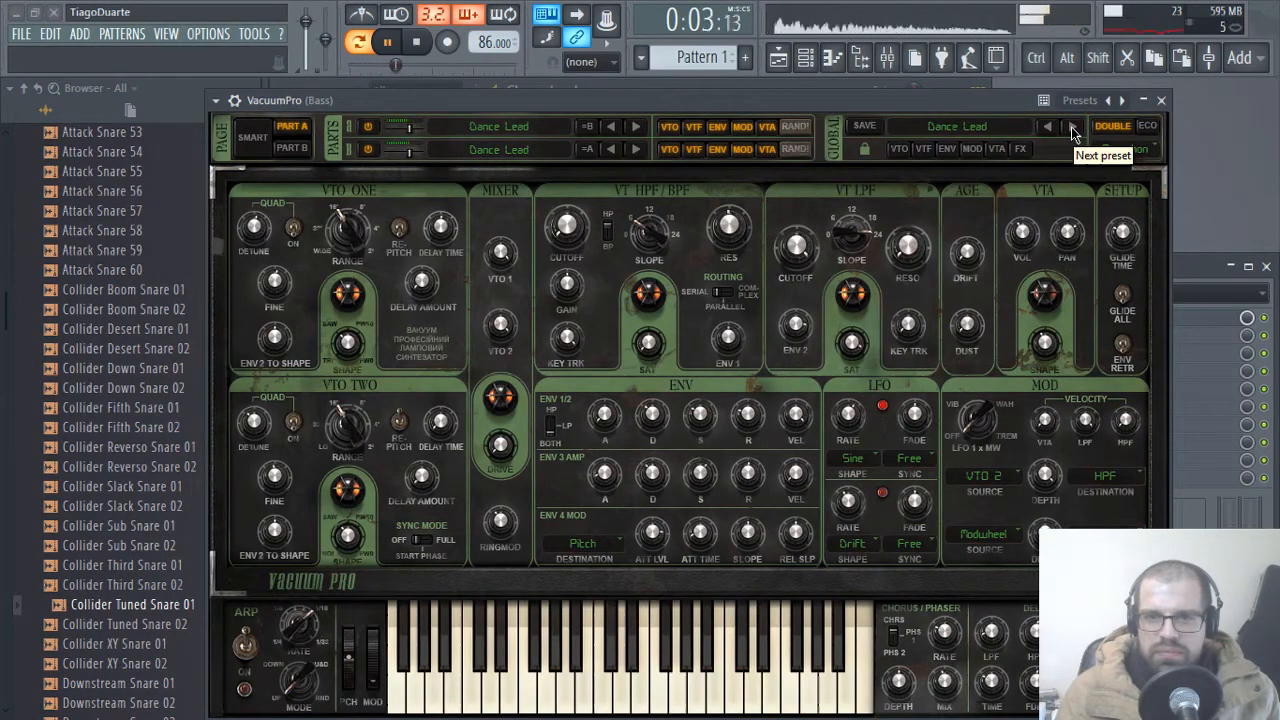
pyautogui.click(1072, 127)
pyautogui.click(1072, 127)
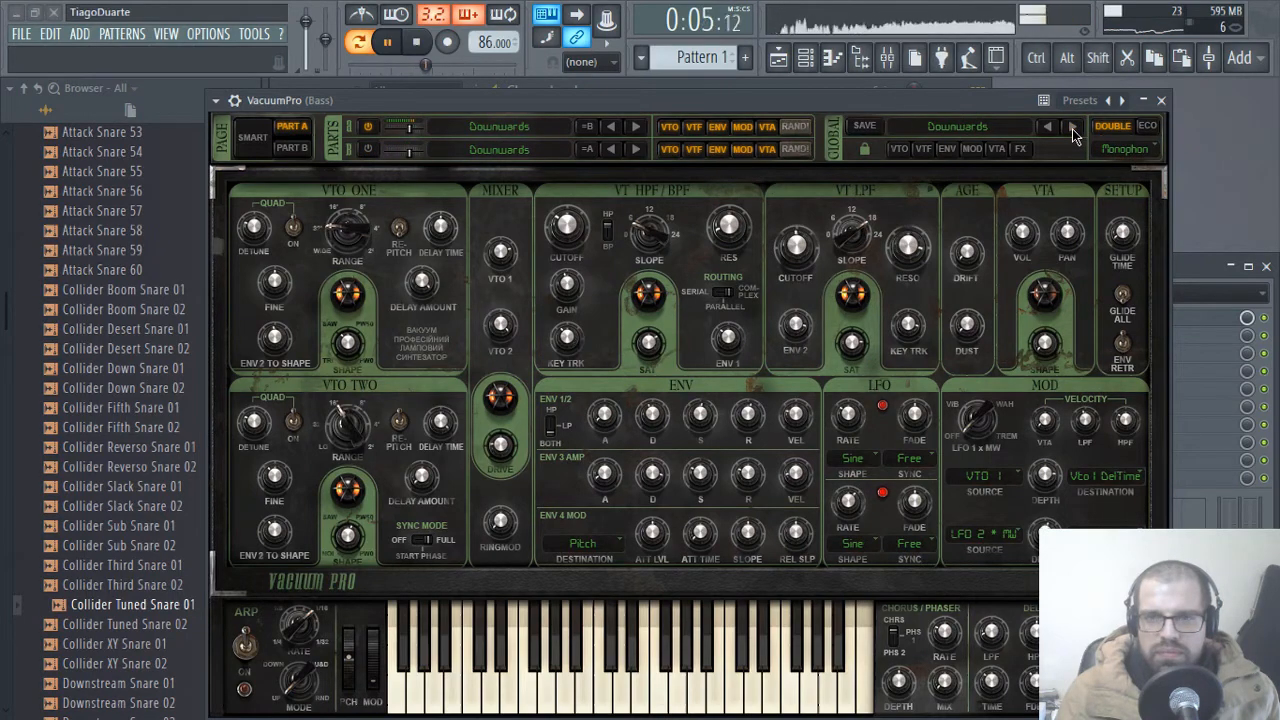
pyautogui.click(1072, 127)
pyautogui.click(1072, 127)
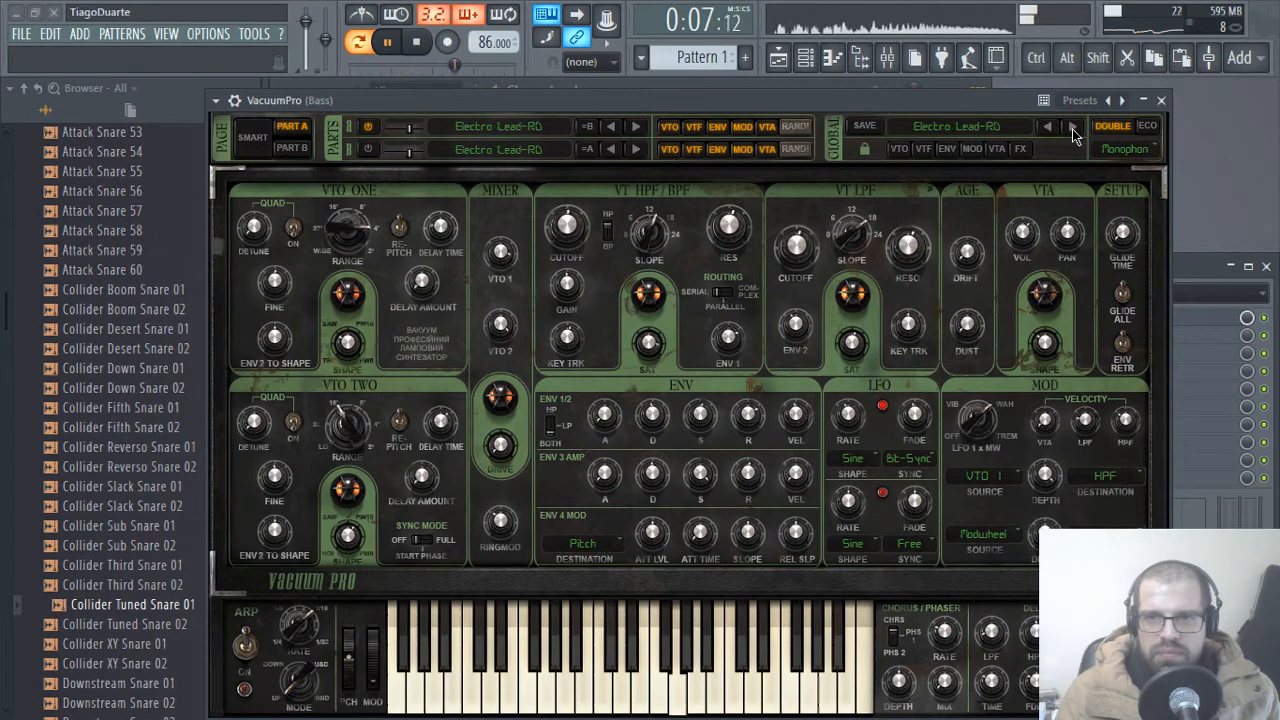
pyautogui.click(1072, 127)
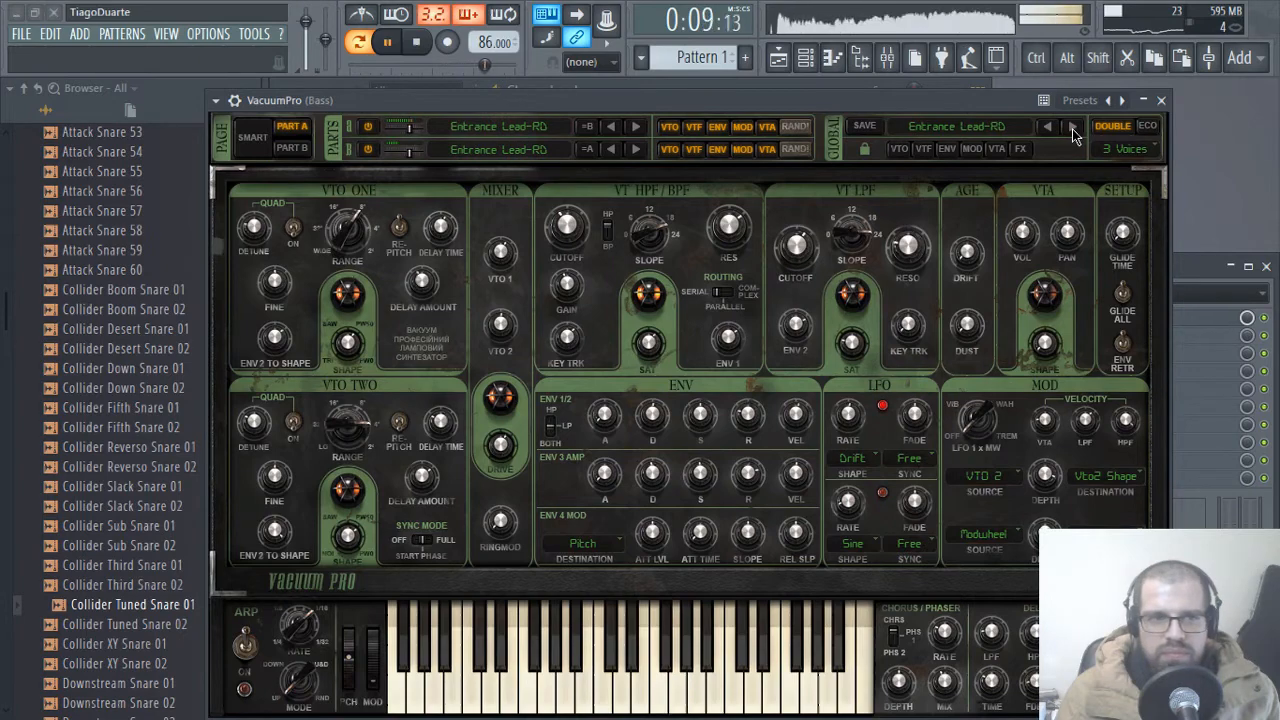
pyautogui.click(1161, 100)
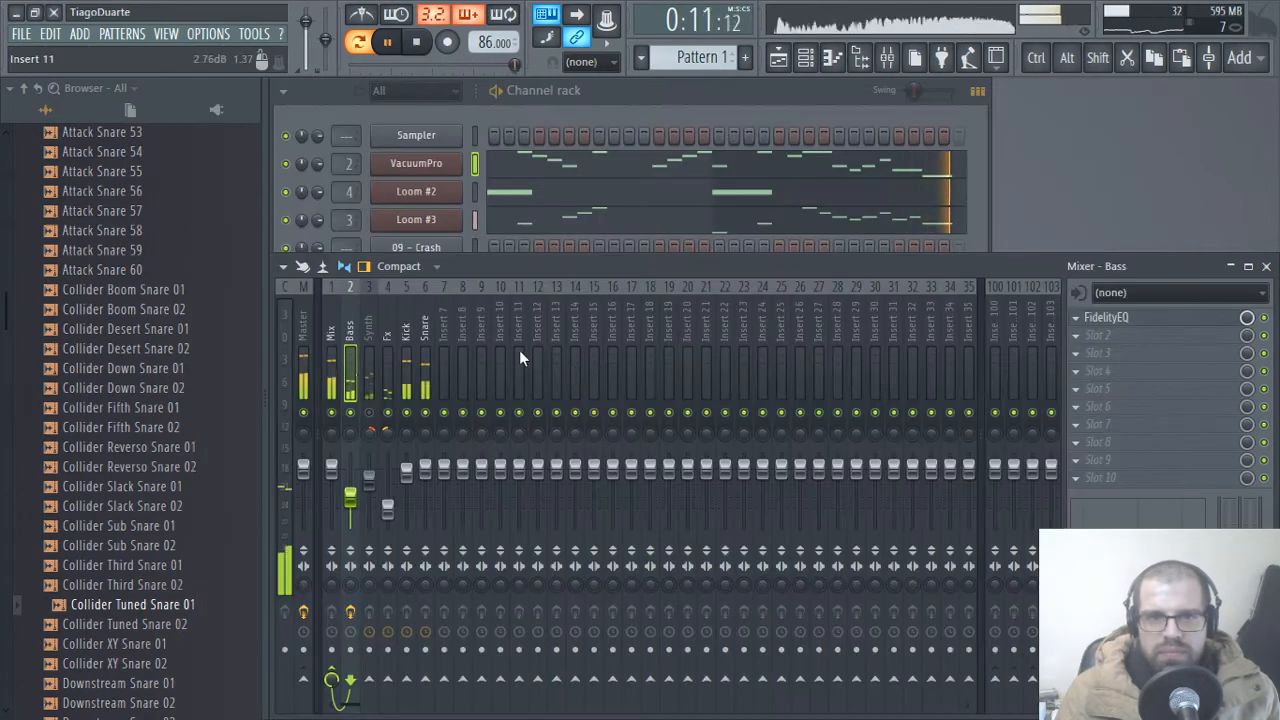
# - Unmute the Synth track, solo Bass, and enable its FidelityEQ low-pass band in shelf shape at about 12 kHz with -7 dB gain
pyautogui.click(369, 413)
pyautogui.rightClick(350, 412)
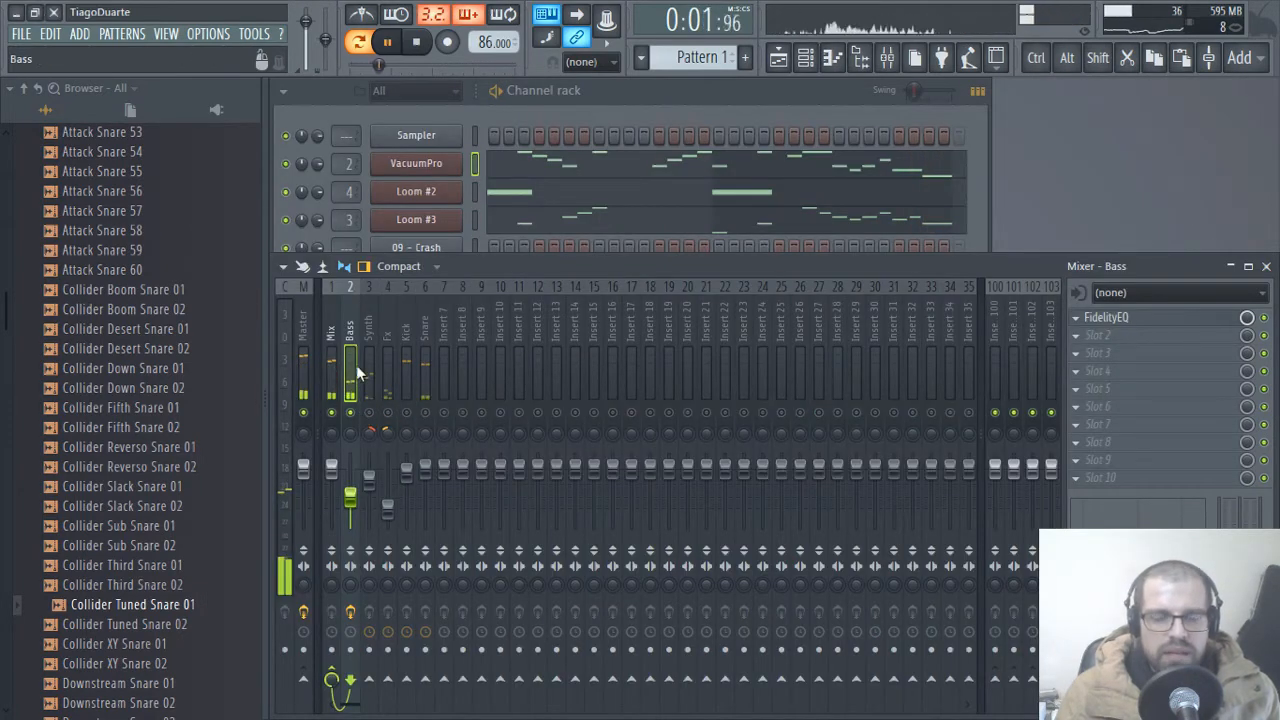
pyautogui.click(1130, 318)
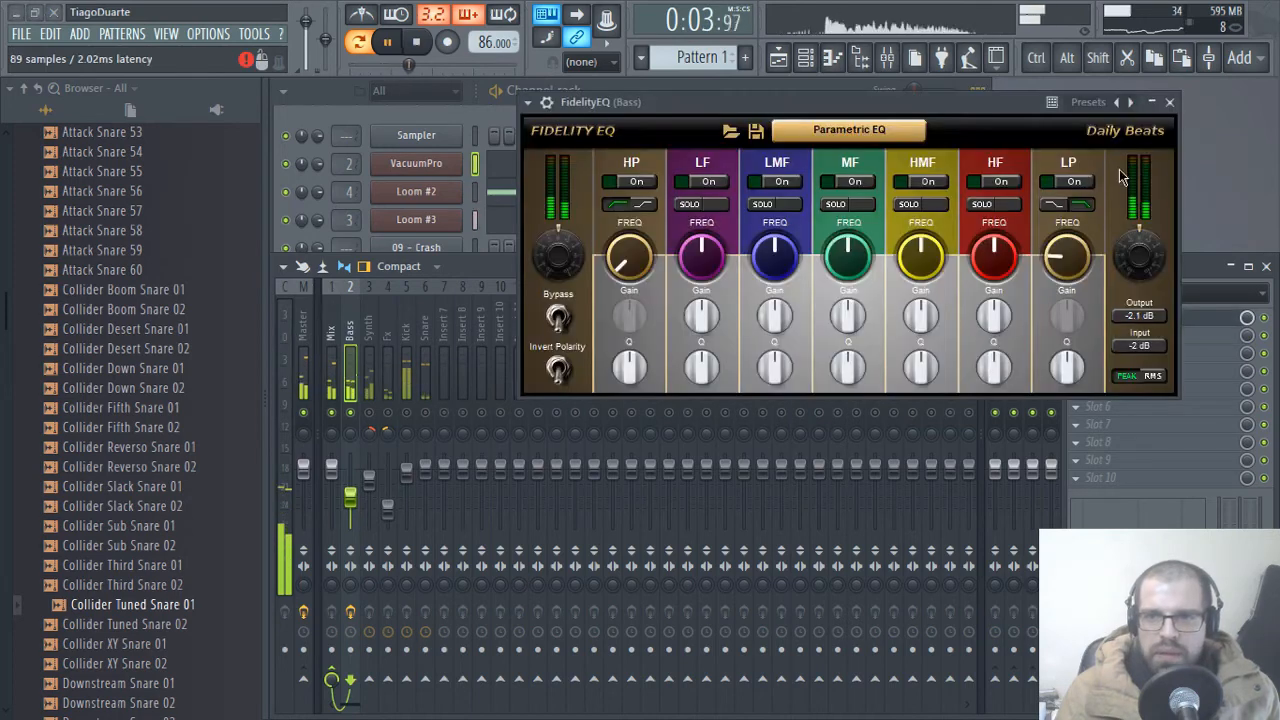
pyautogui.moveTo(1068, 254); pyautogui.dragTo(1092, 120)
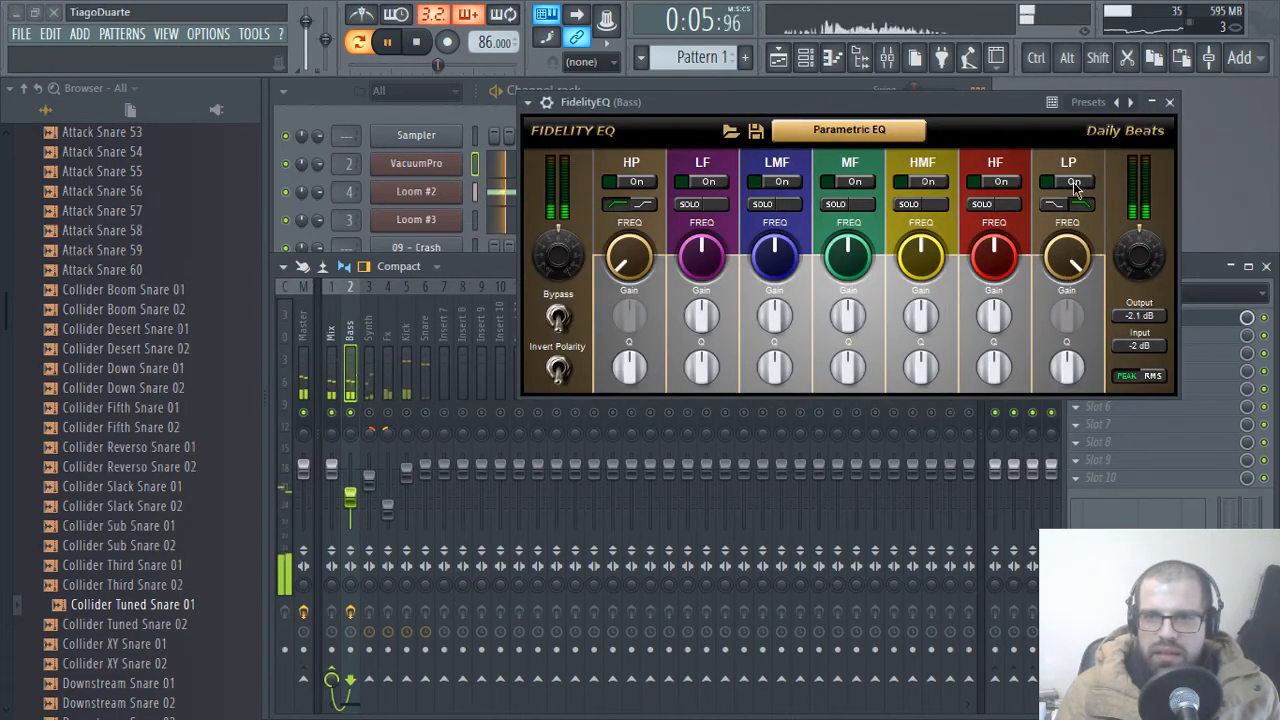
pyautogui.click(1073, 183)
pyautogui.click(1066, 208)
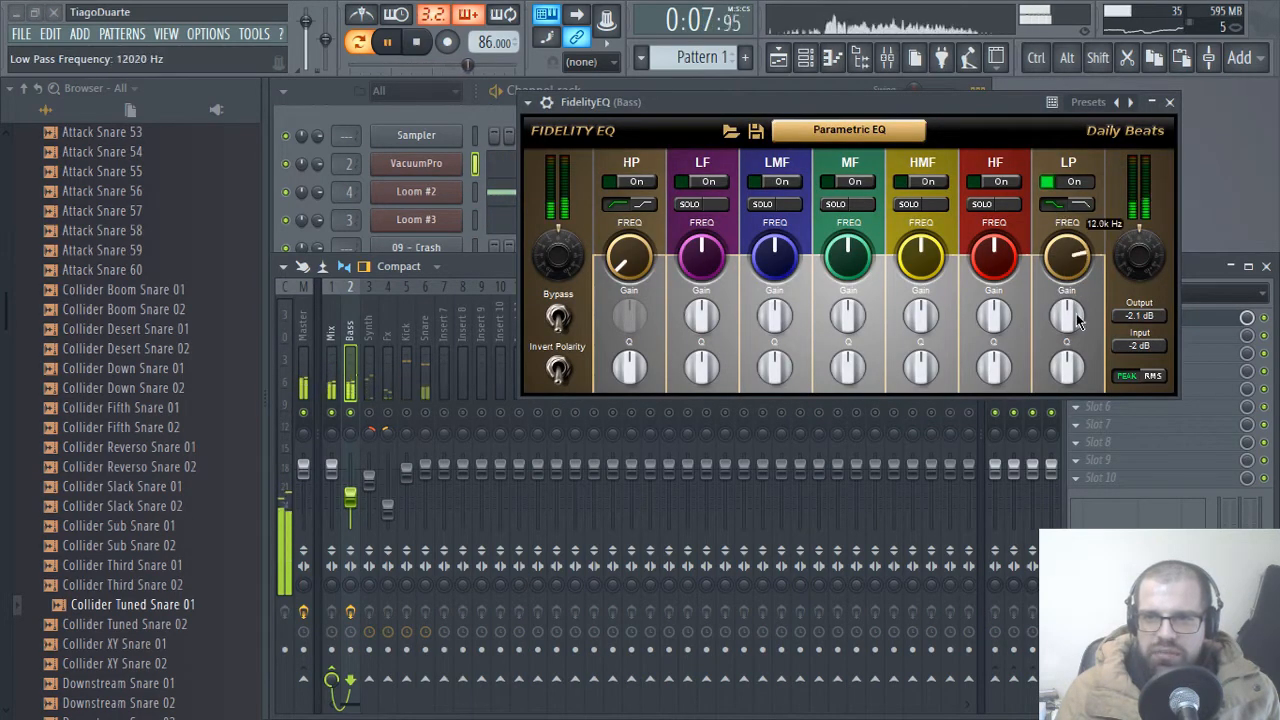
pyautogui.moveTo(1068, 316); pyautogui.dragTo(1075, 390)
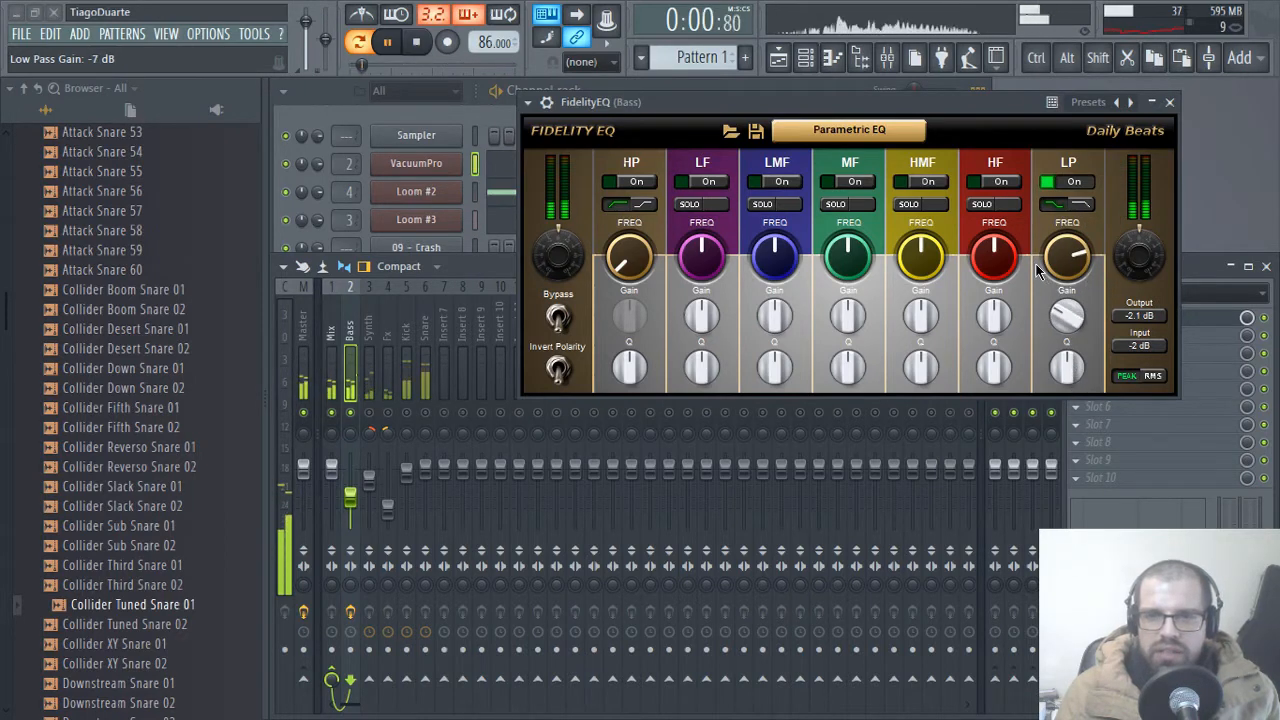
# - Enable the Bass EQ's high-pass band at about 1.4 kHz, then raise the Bass track level slightly and unsolo it
pyautogui.click(636, 183)
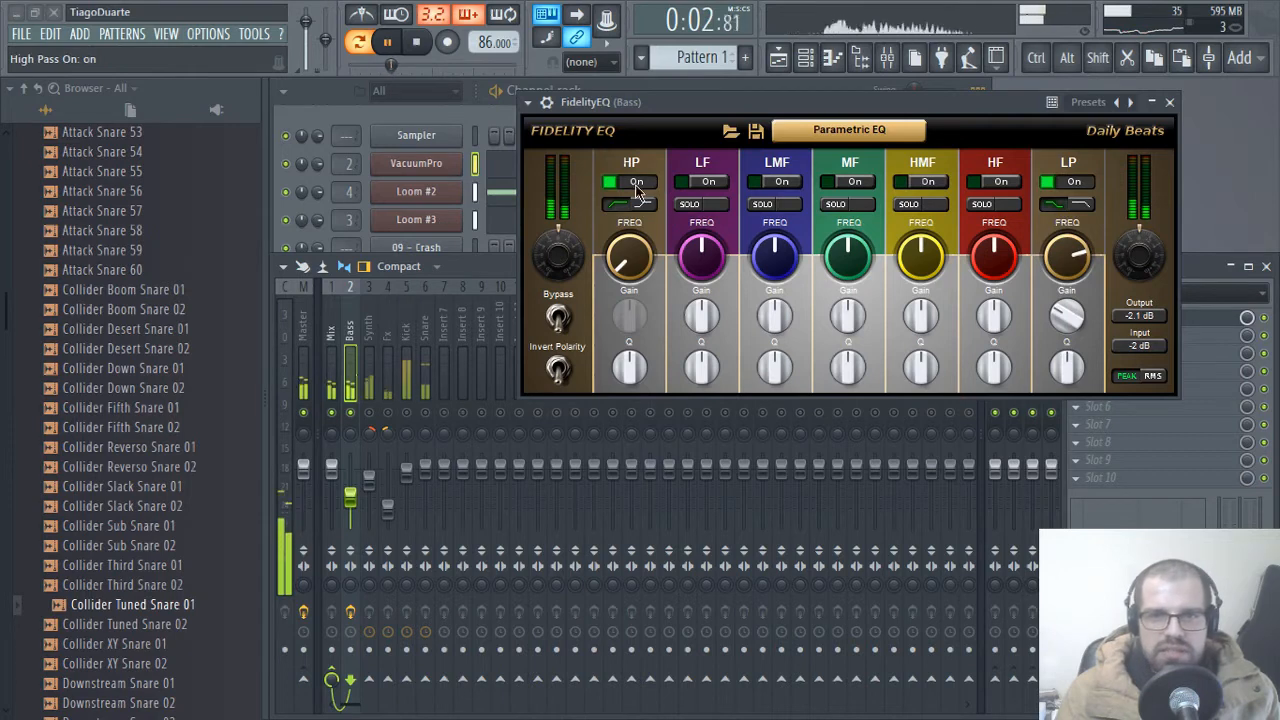
pyautogui.moveTo(630, 283); pyautogui.dragTo(618, 206)
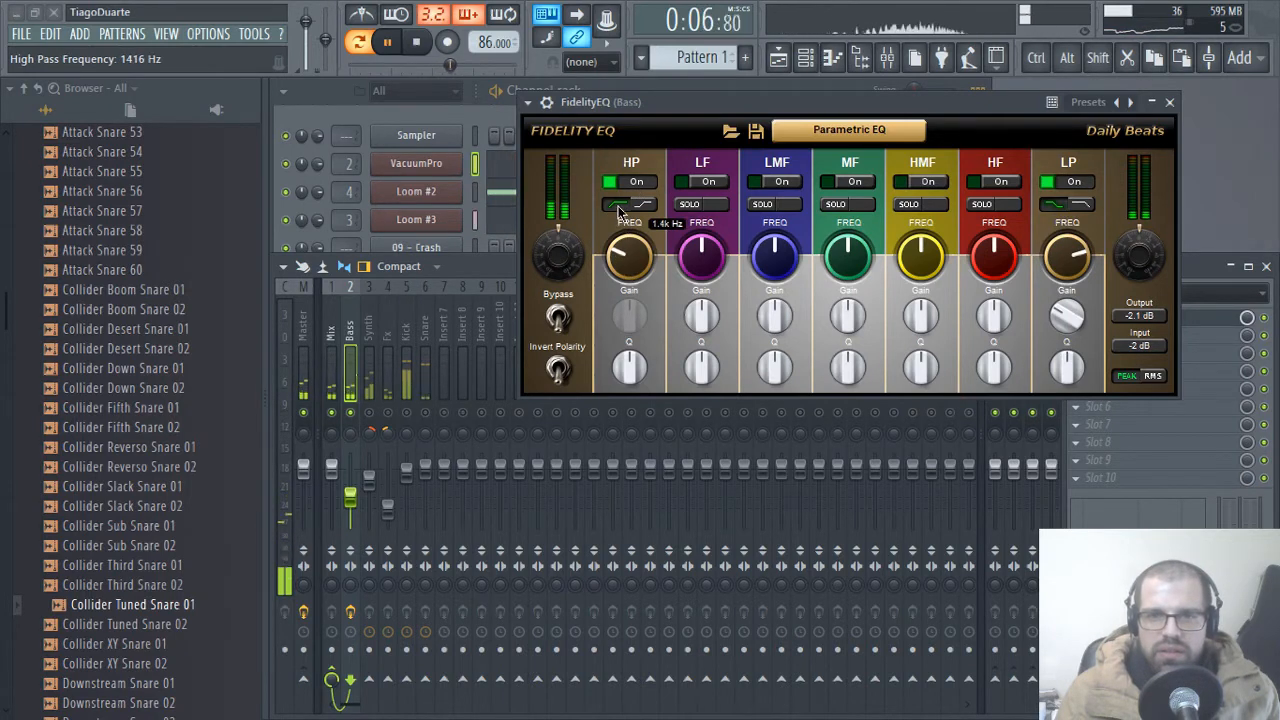
pyautogui.click(1170, 103)
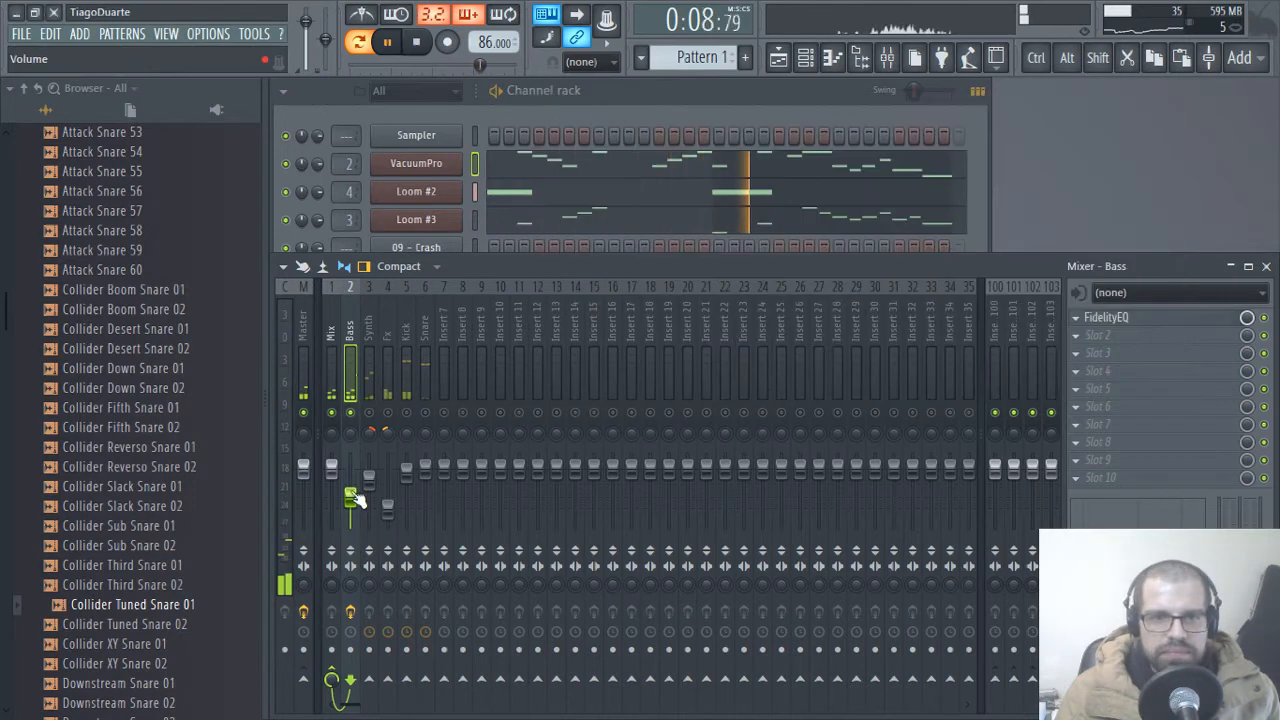
pyautogui.rightClick(349, 413)
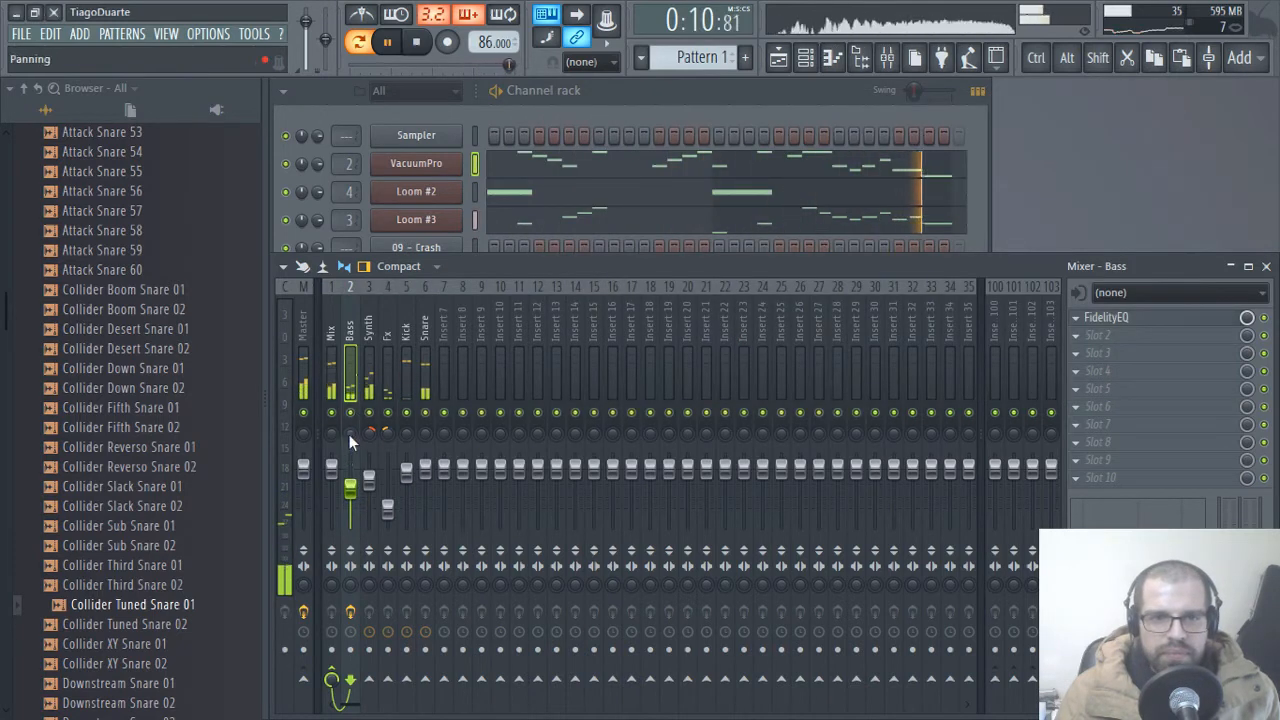
# - Add Fruity Reeverb 2 to the Bass track's second effect slot, raise its wet level to about 97% and adjust its low cut
pyautogui.click(1085, 336)
pyautogui.moveTo(1130, 318)
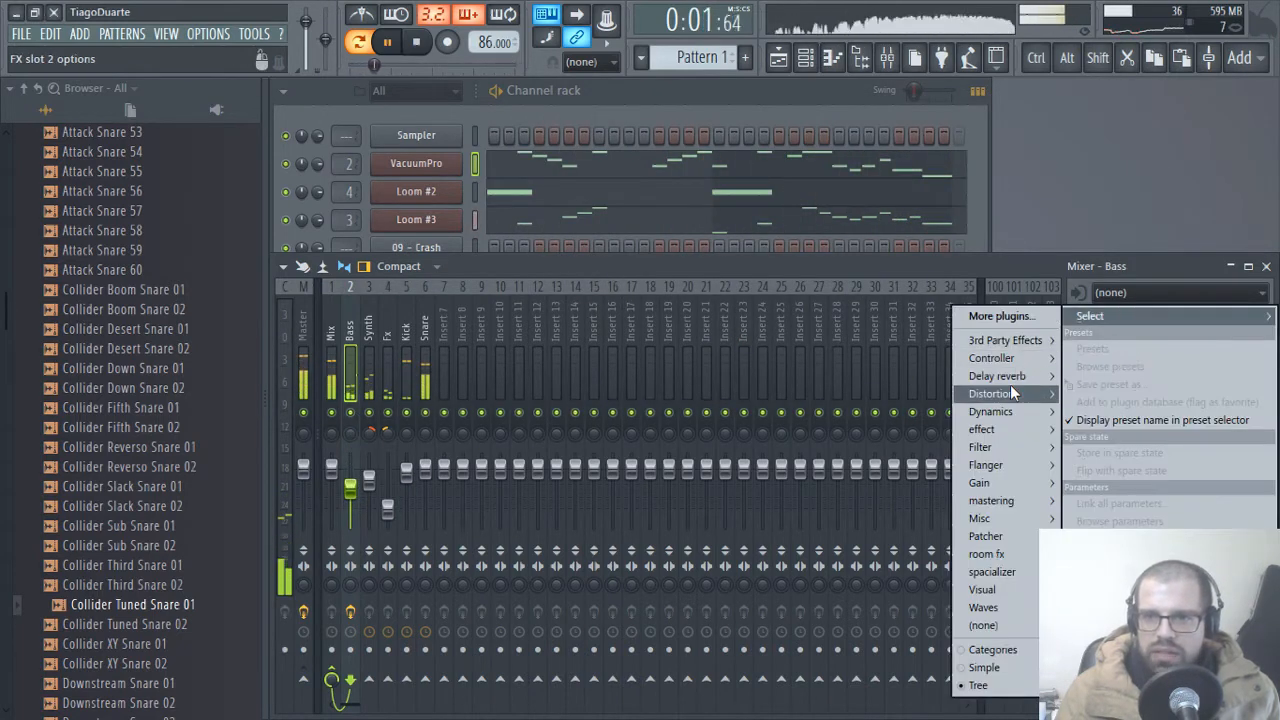
pyautogui.moveTo(1000, 376)
pyautogui.click(893, 447)
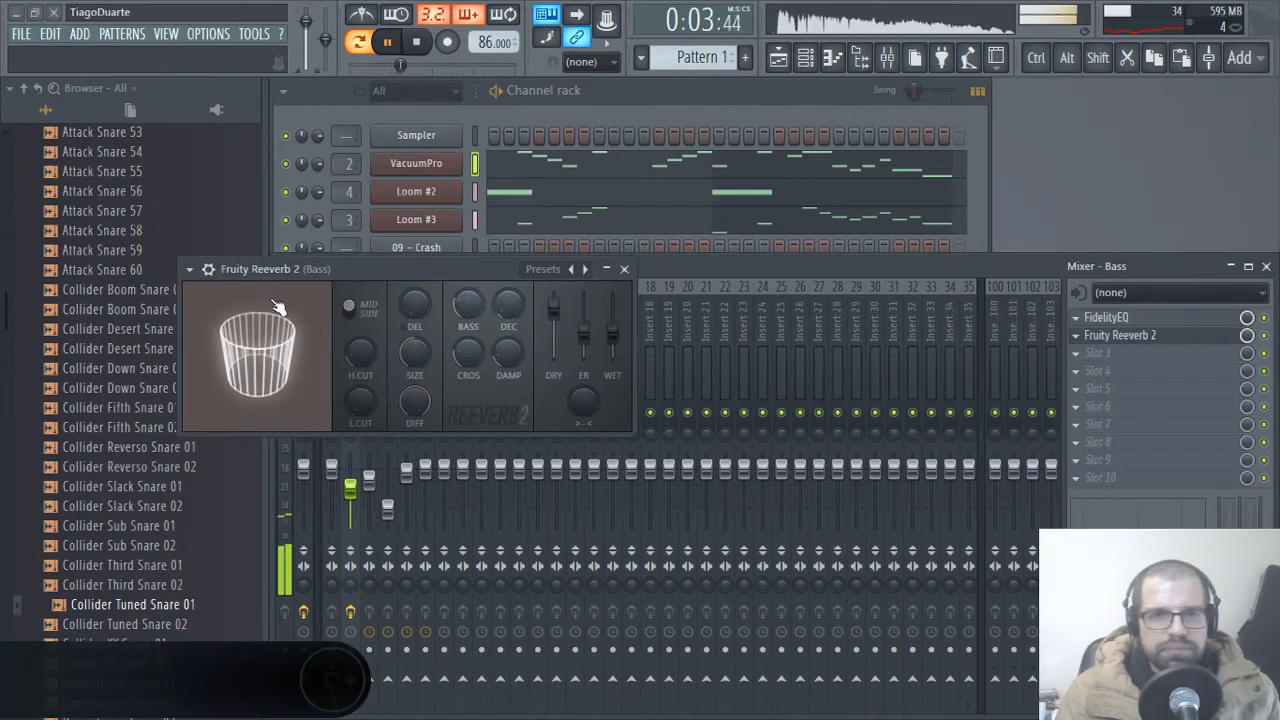
pyautogui.moveTo(614, 336); pyautogui.dragTo(614, 310)
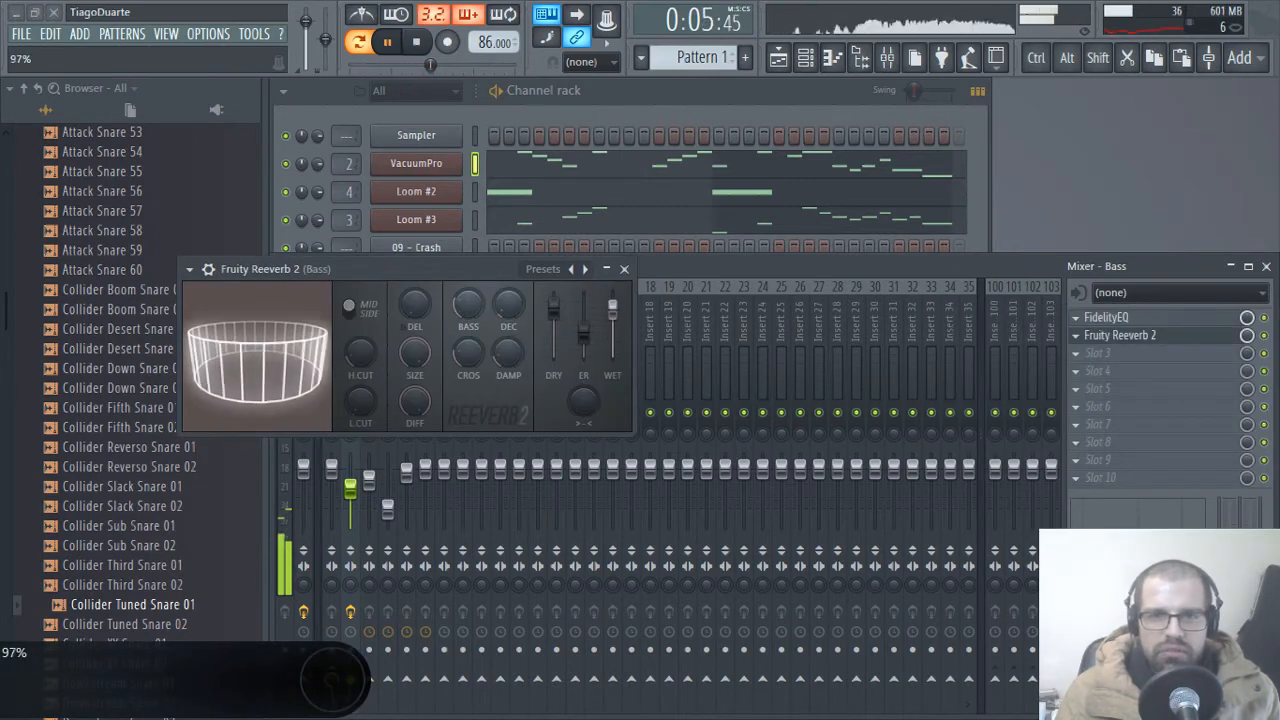
pyautogui.moveTo(363, 408); pyautogui.dragTo(363, 367)
pyautogui.click(624, 269)
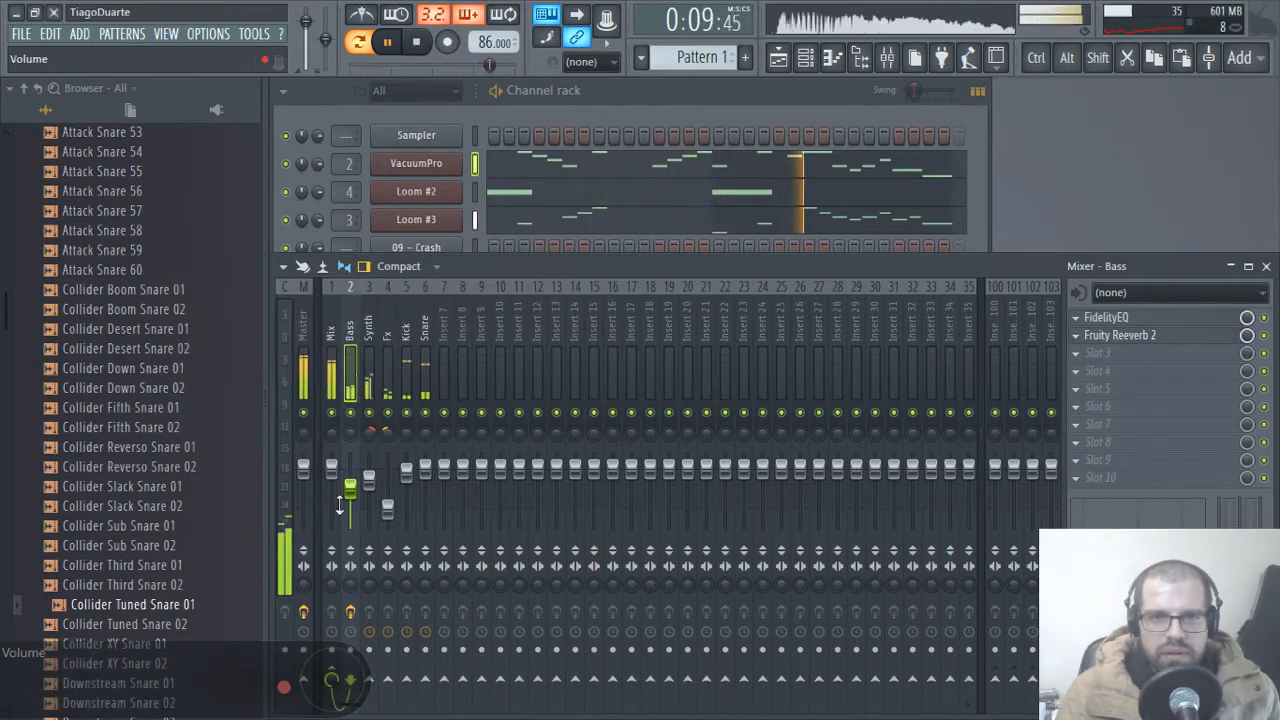
pyautogui.click(305, 335)
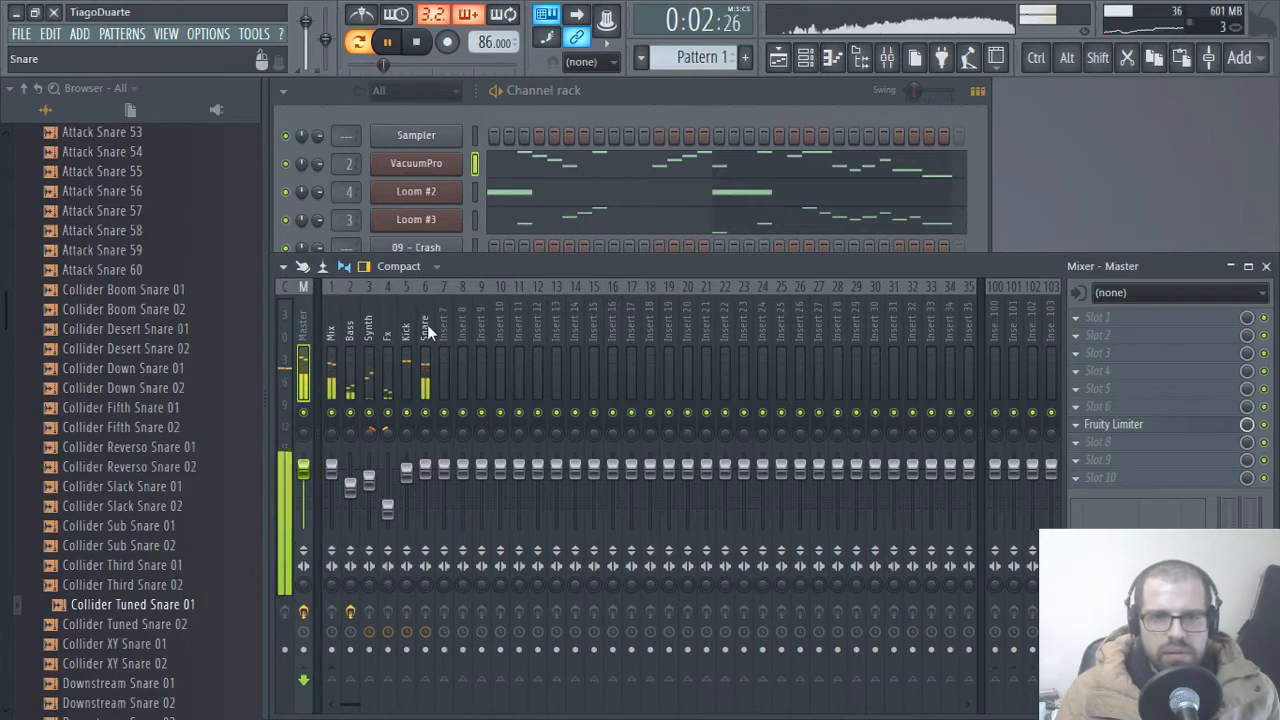
pyautogui.click(386, 328)
pyautogui.click(355, 330)
pyautogui.click(425, 327)
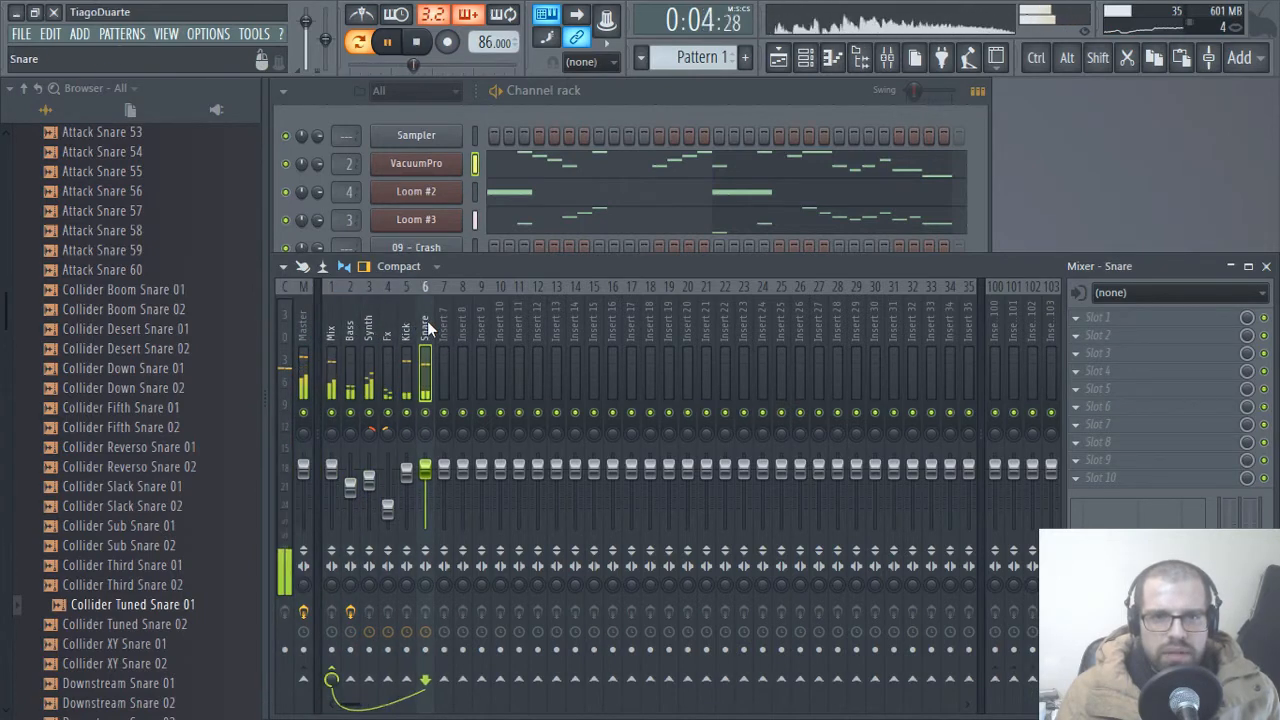
# - Rename the VacuumPro channel to Lead and the Loom #2 channel to Fx in the channel rack
pyautogui.click(643, 93)
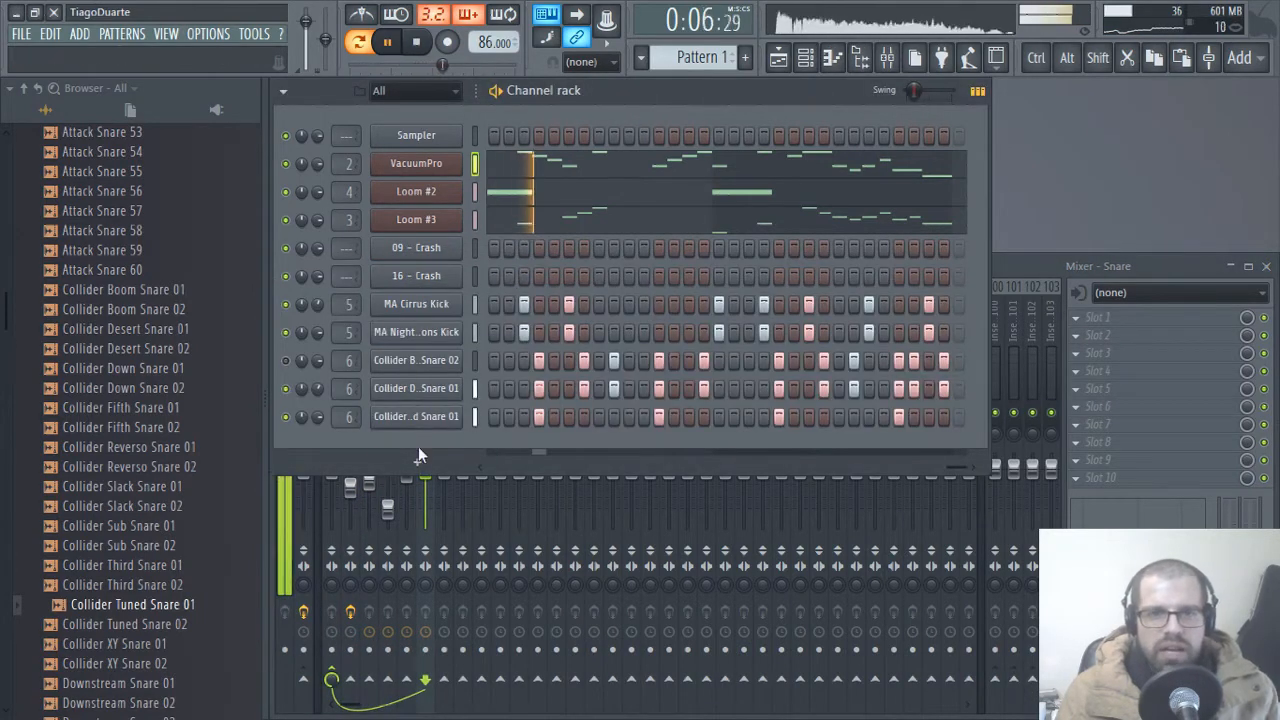
pyautogui.keyDown('shift'); pyautogui.click(420, 172); pyautogui.keyUp('shift')
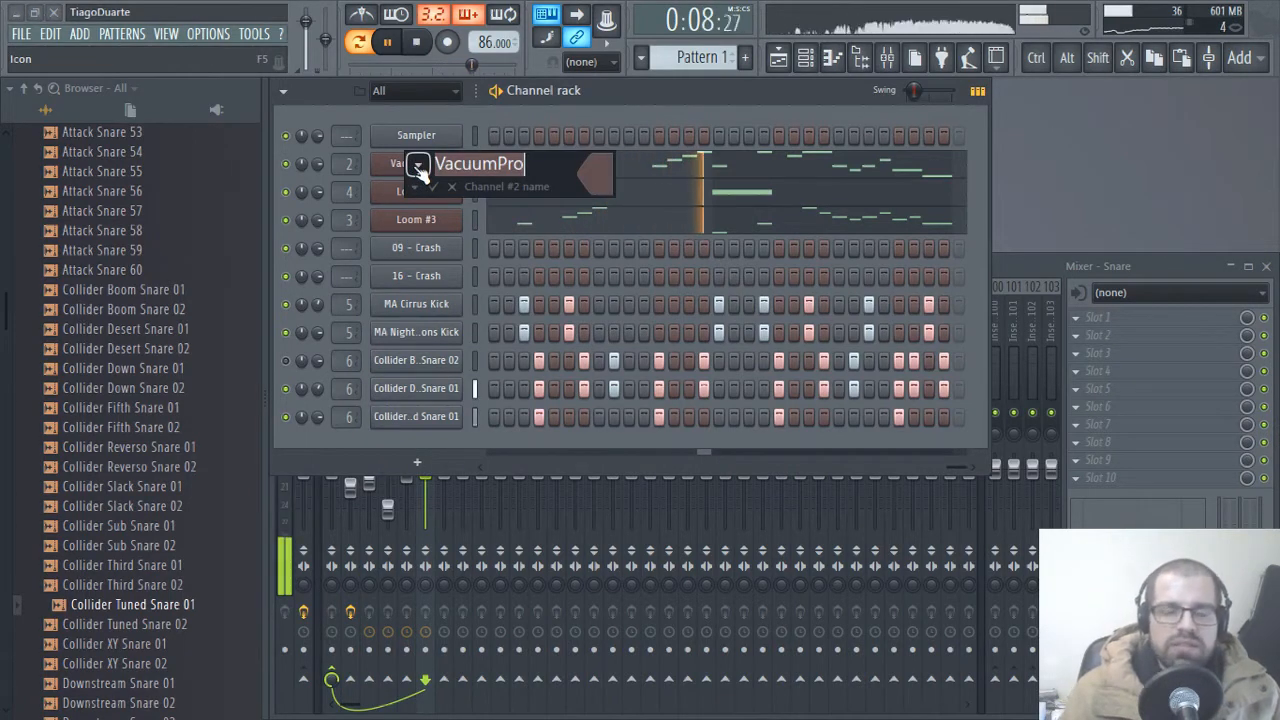
pyautogui.write('Lerad')
pyautogui.press('Return')
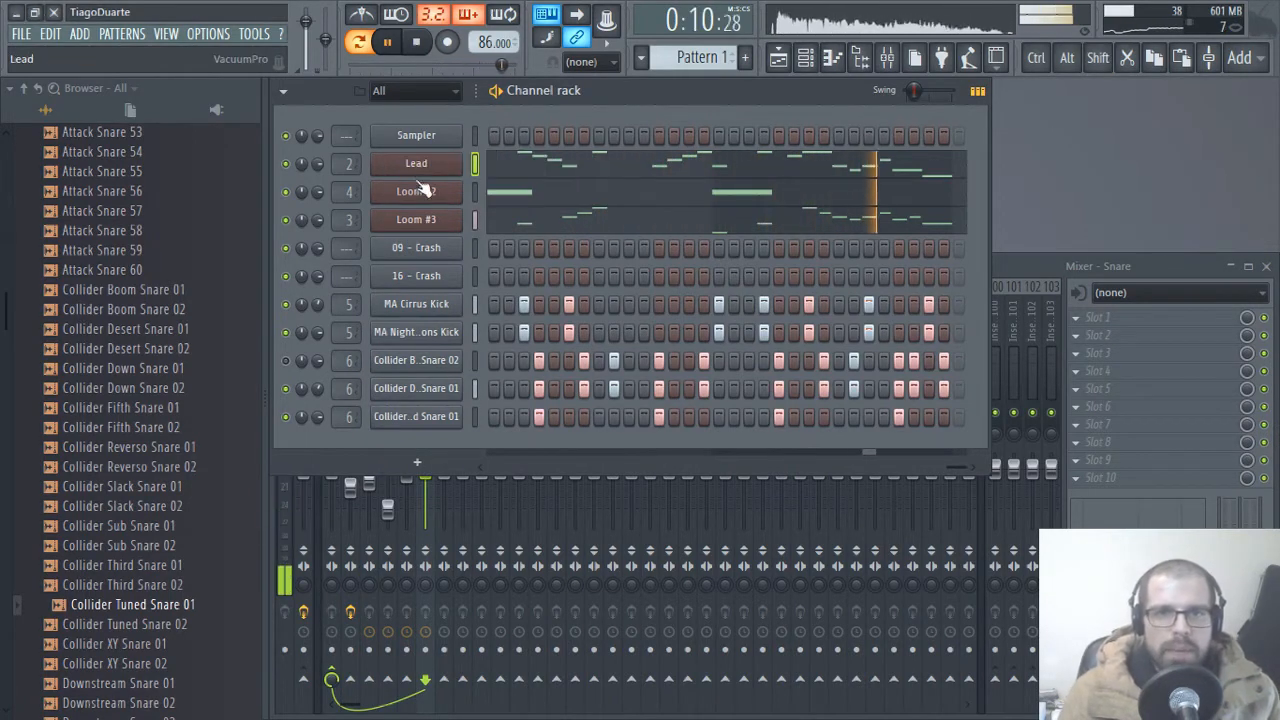
pyautogui.keyDown('shift'); pyautogui.click(411, 199); pyautogui.keyUp('shift')
pyautogui.write('Fx')
pyautogui.press('Return')
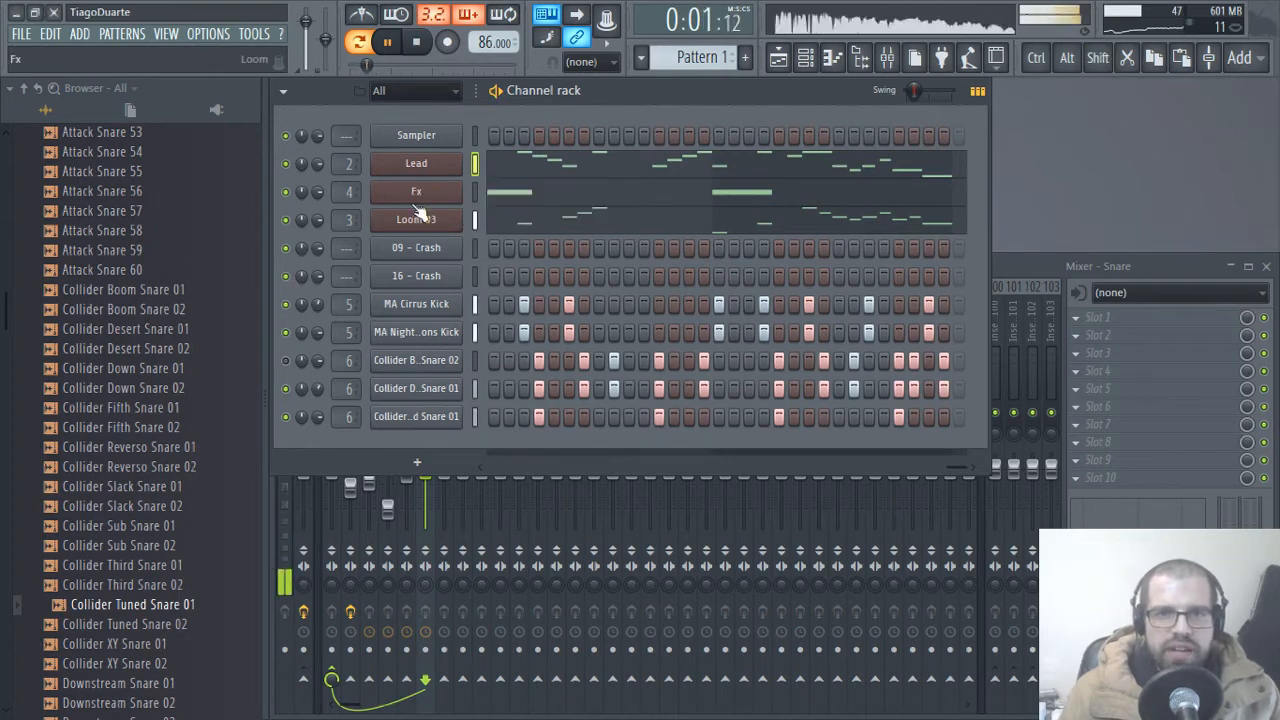
# - Rename the Loom #3 channel to Synth and select the Synth track in the mixer
pyautogui.keyDown('shift'); pyautogui.click(422, 220); pyautogui.keyUp('shift')
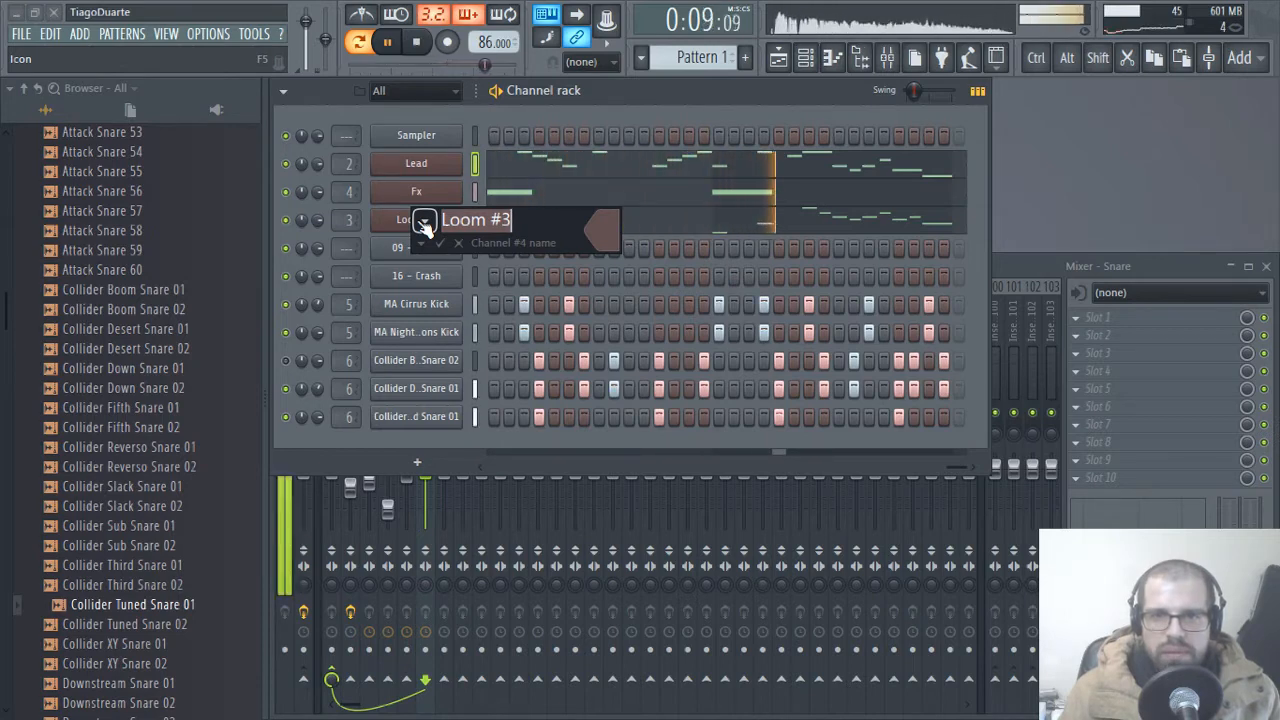
pyautogui.write('S')
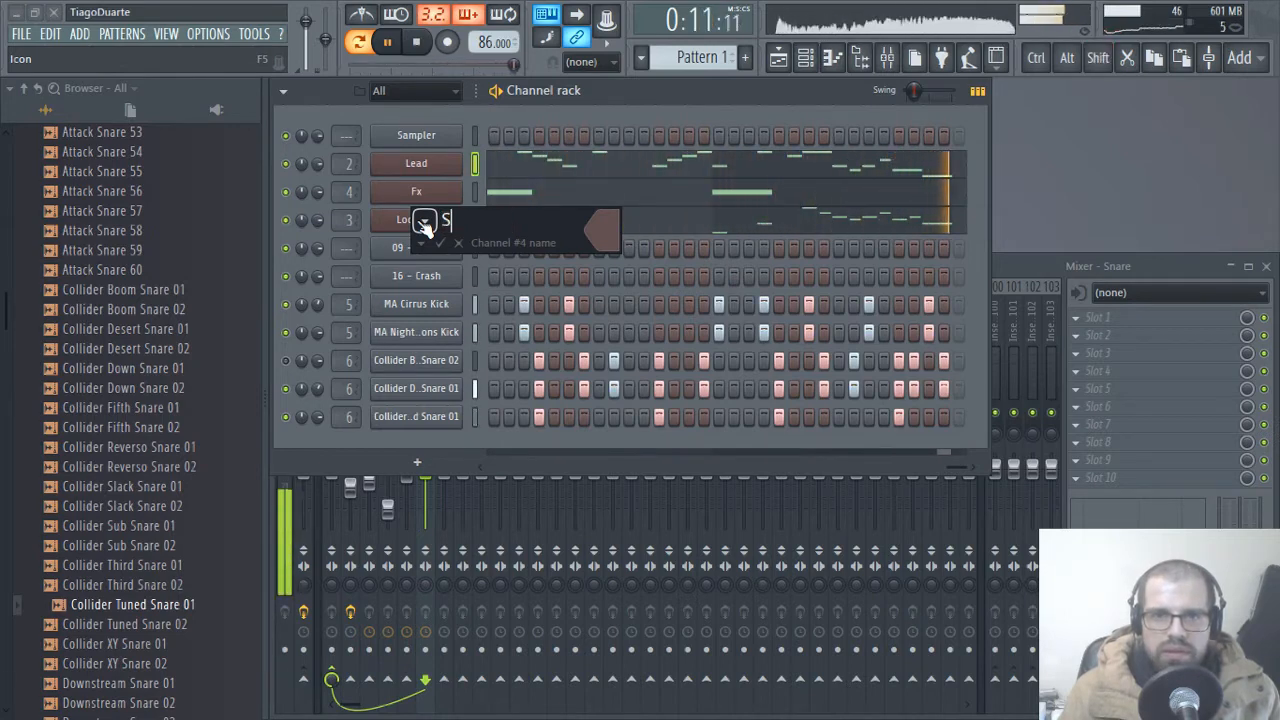
pyautogui.write('ynth')
pyautogui.press('Return')
pyautogui.click(1042, 269)
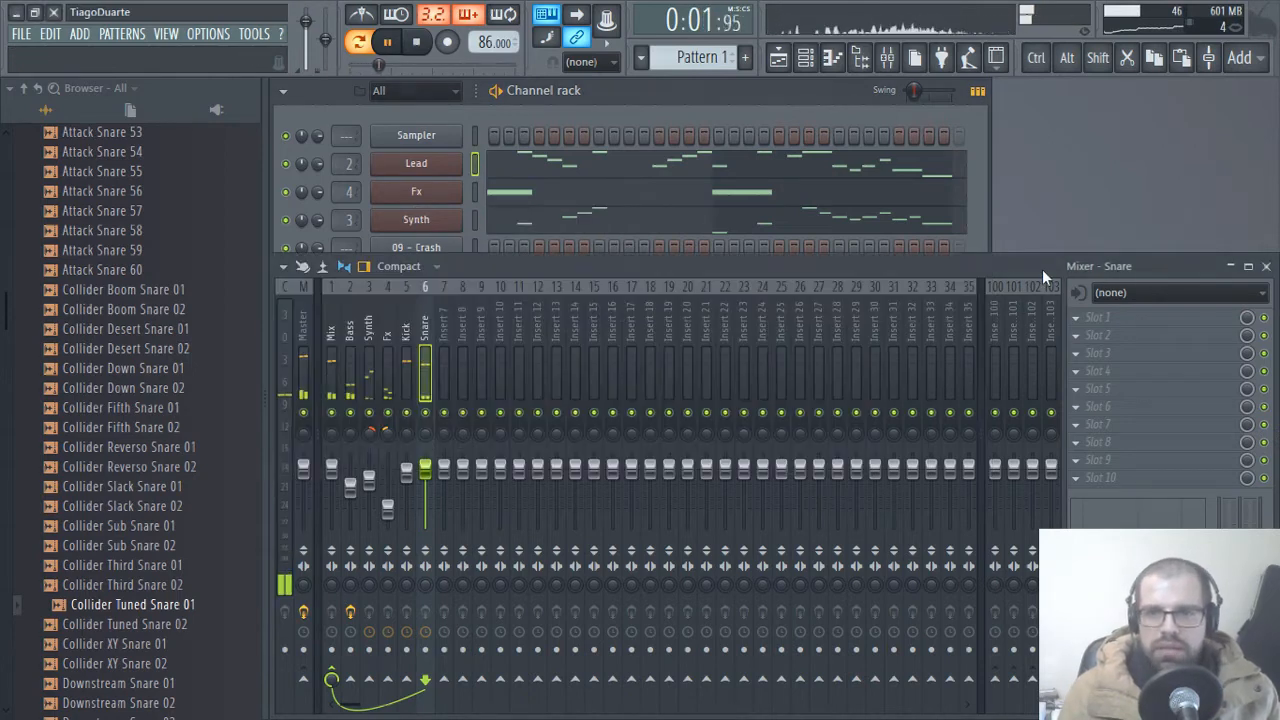
pyautogui.click(370, 335)
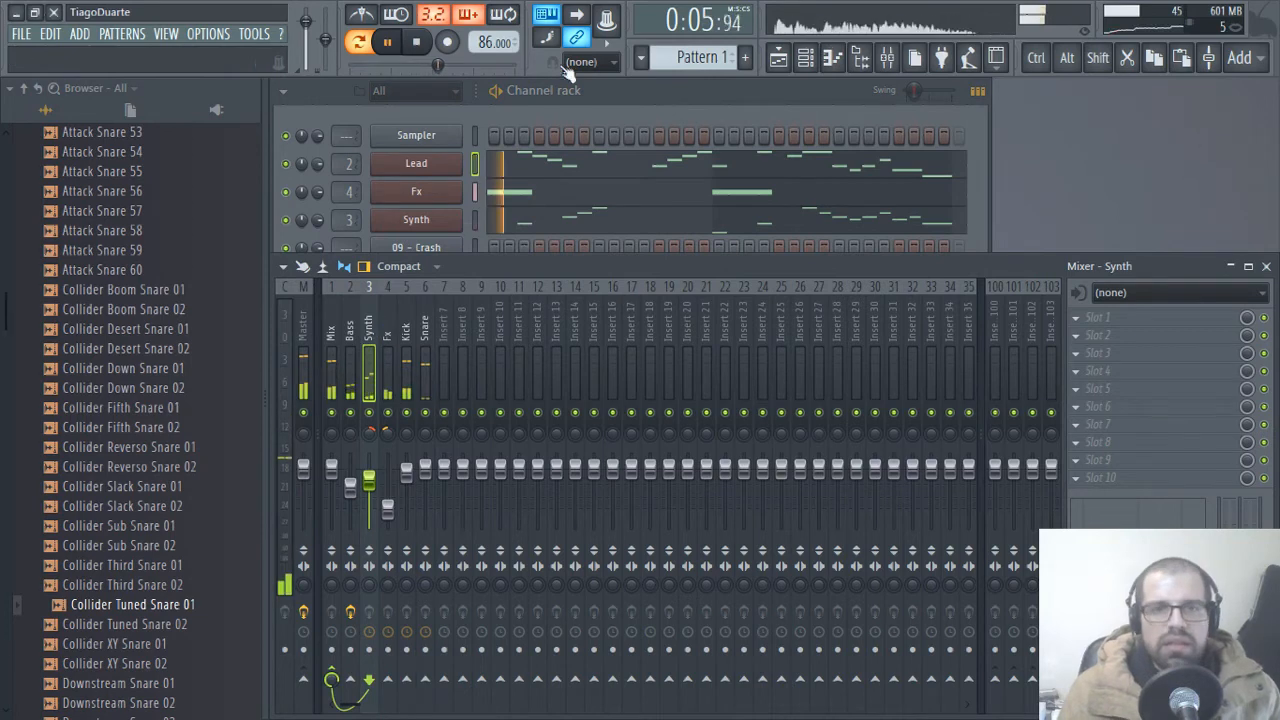
# - Collapse the browser folders and add a new VacuumPro channel from the Air third-party generators to the channel rack
pyautogui.click(594, 96)
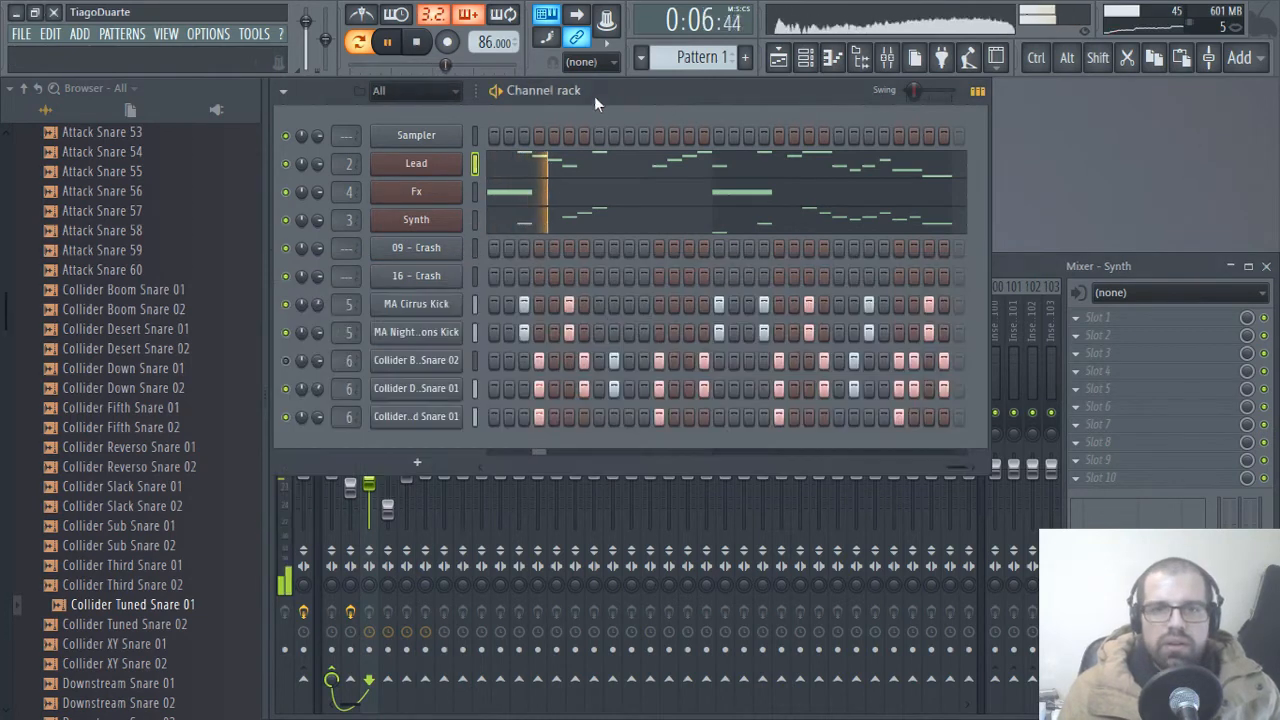
pyautogui.click(45, 110)
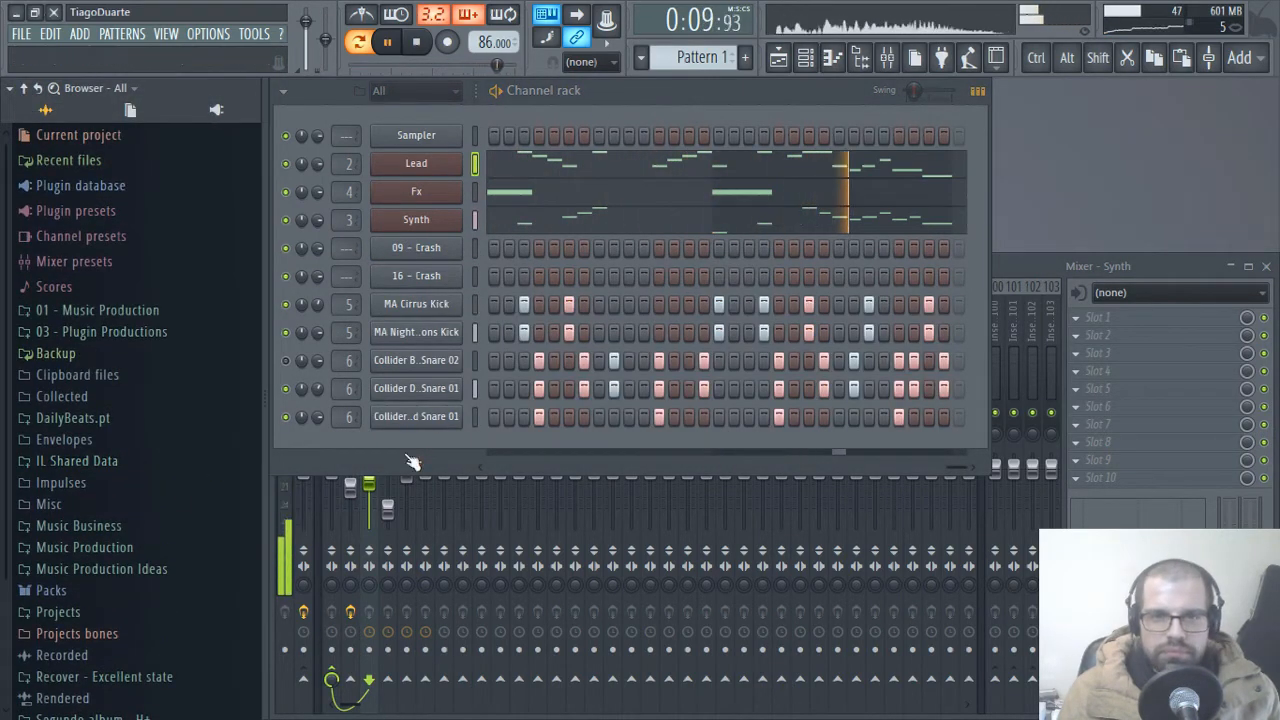
pyautogui.click(417, 462)
pyautogui.moveTo(466, 436)
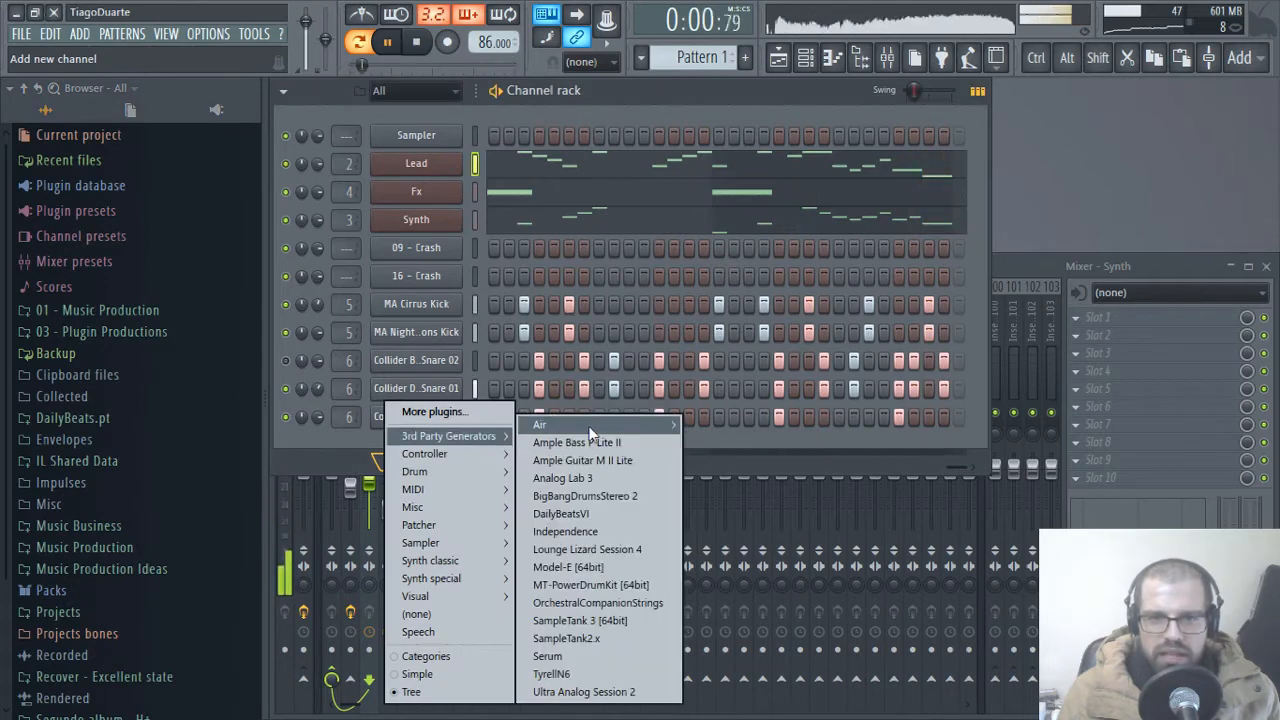
pyautogui.moveTo(650, 425)
pyautogui.click(730, 514)
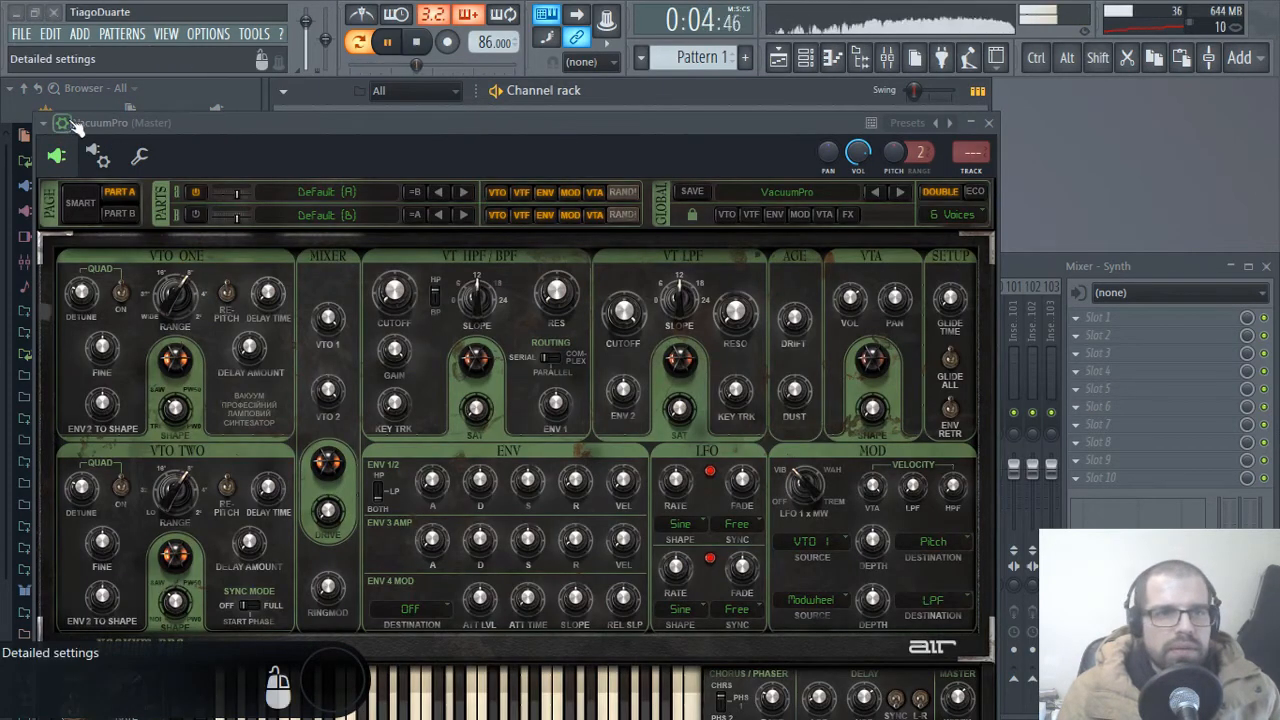
pyautogui.moveTo(214, 124); pyautogui.dragTo(388, 49)
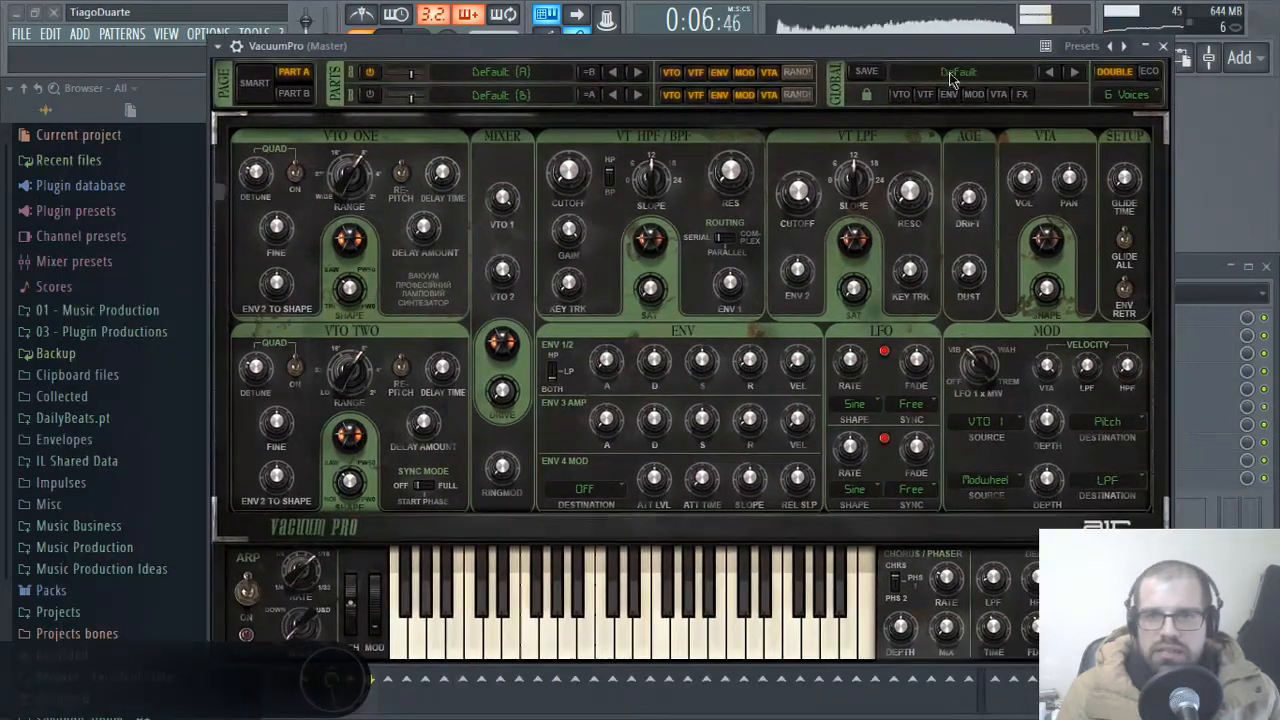
# - Load the Zizzling Sub preset from the 06 Basses category in the new VacuumPro and close the synth
pyautogui.click(953, 72)
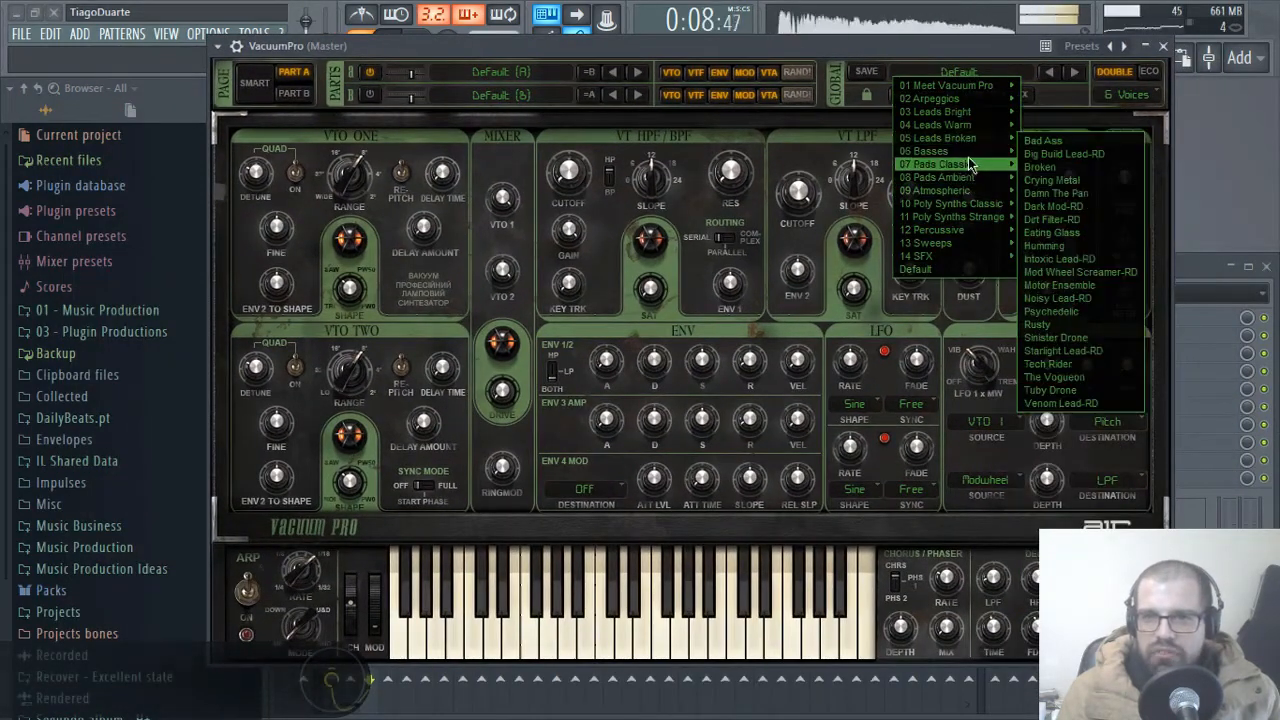
pyautogui.moveTo(948, 151)
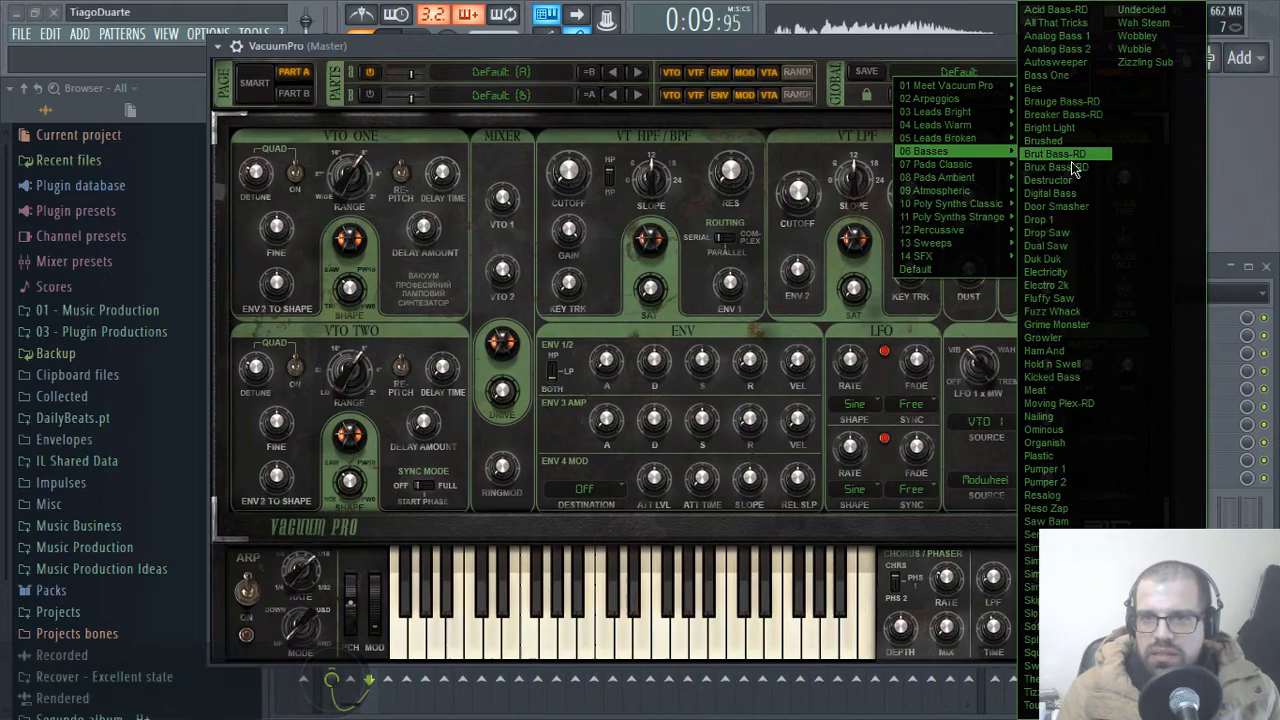
pyautogui.click(1138, 63)
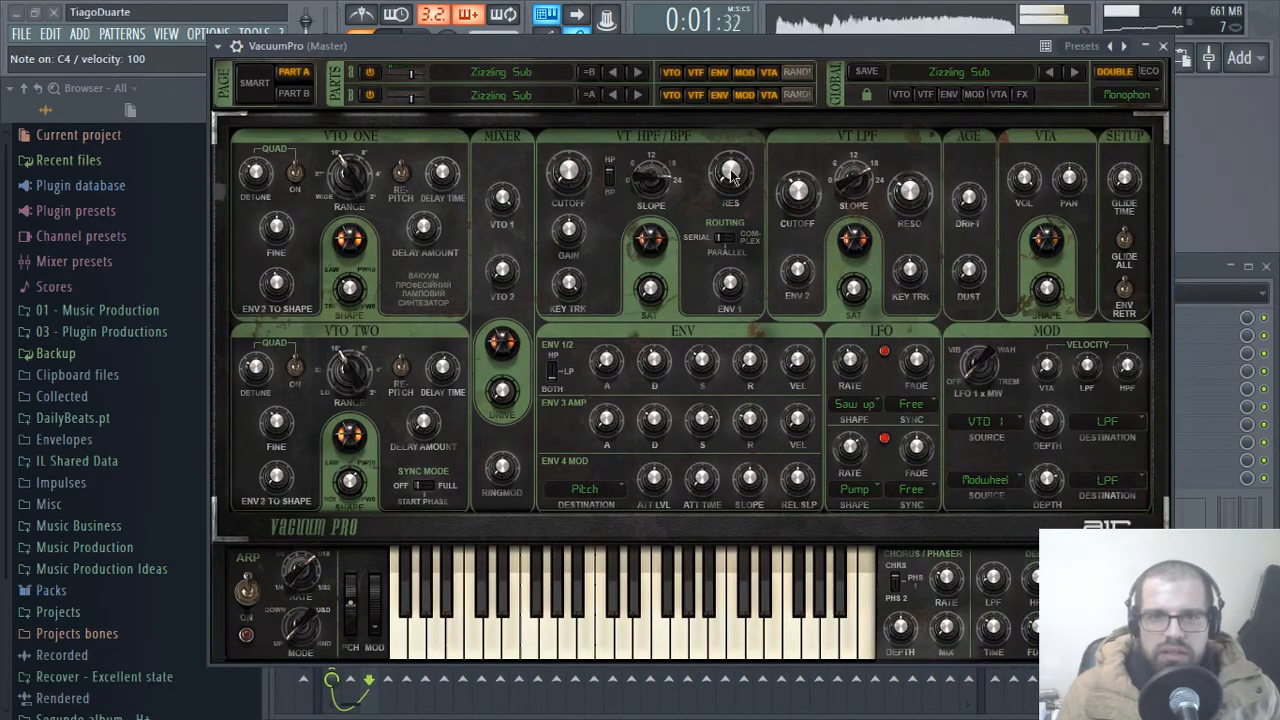
pyautogui.click(1163, 46)
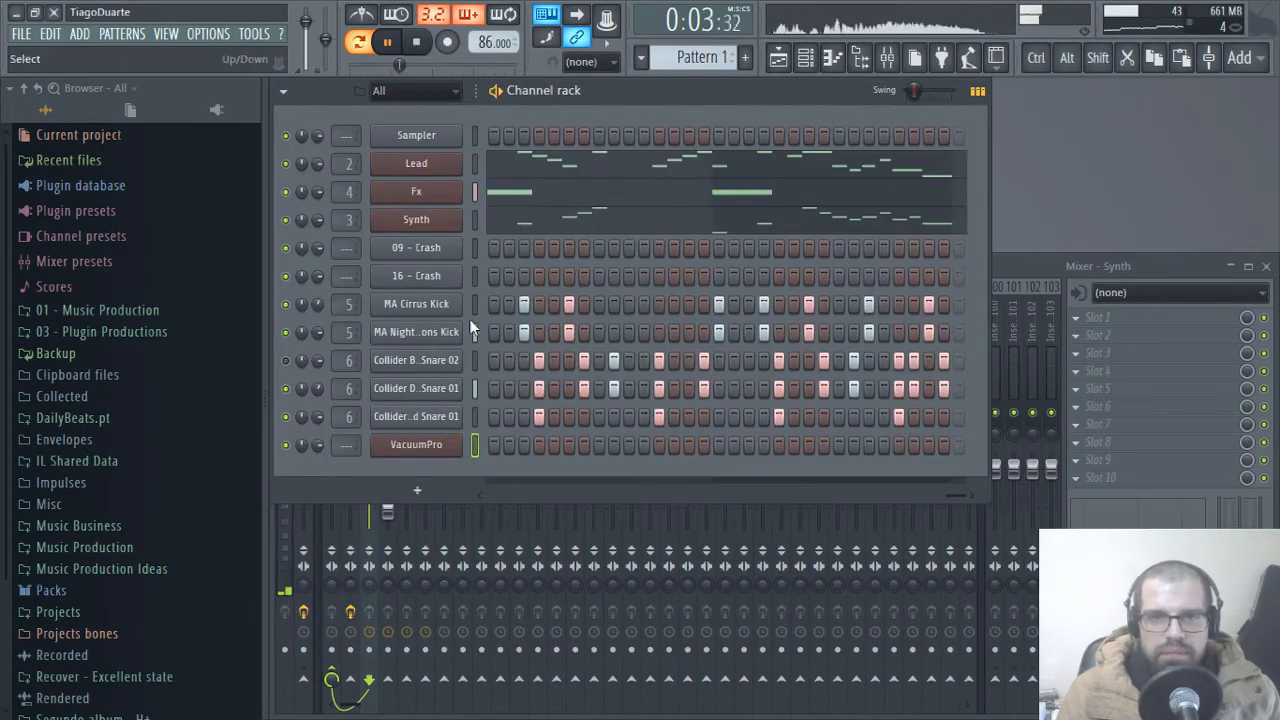
# - Route the new VacuumPro channel to mixer Insert 7 and bring the mixer to the front
pyautogui.scroll(8, 351, 449)
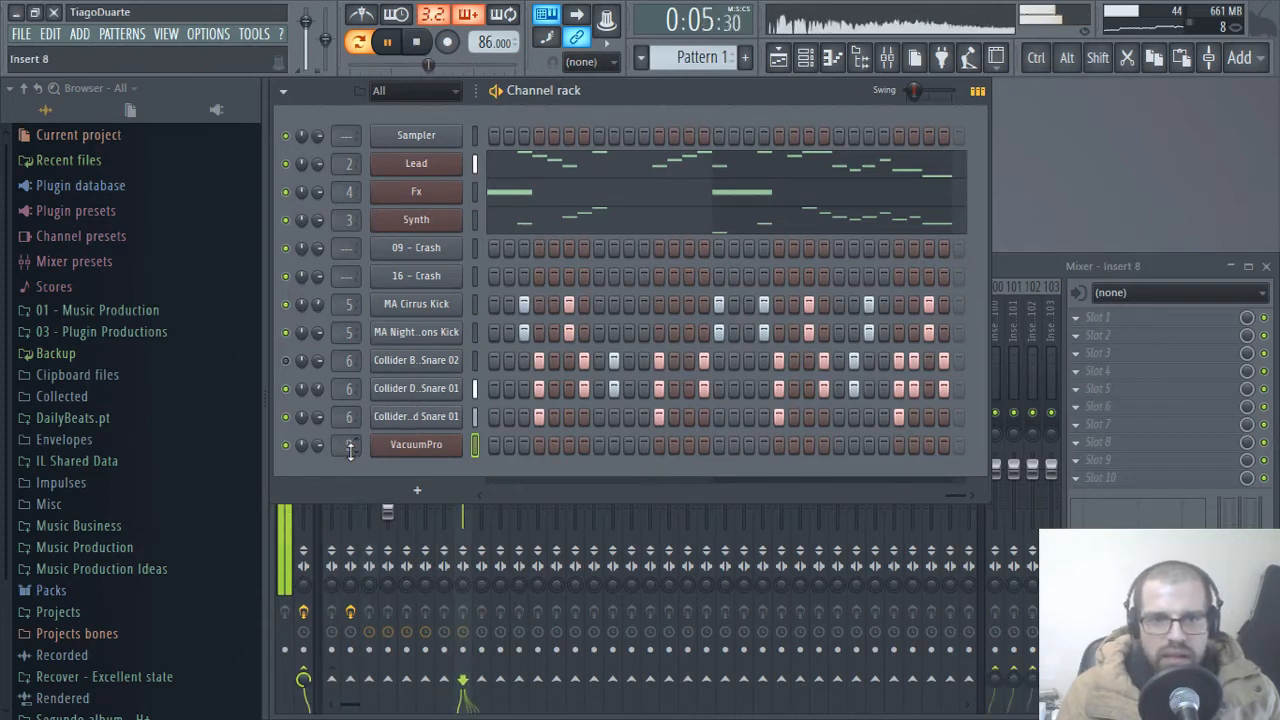
pyautogui.scroll(-1, 336, 445)
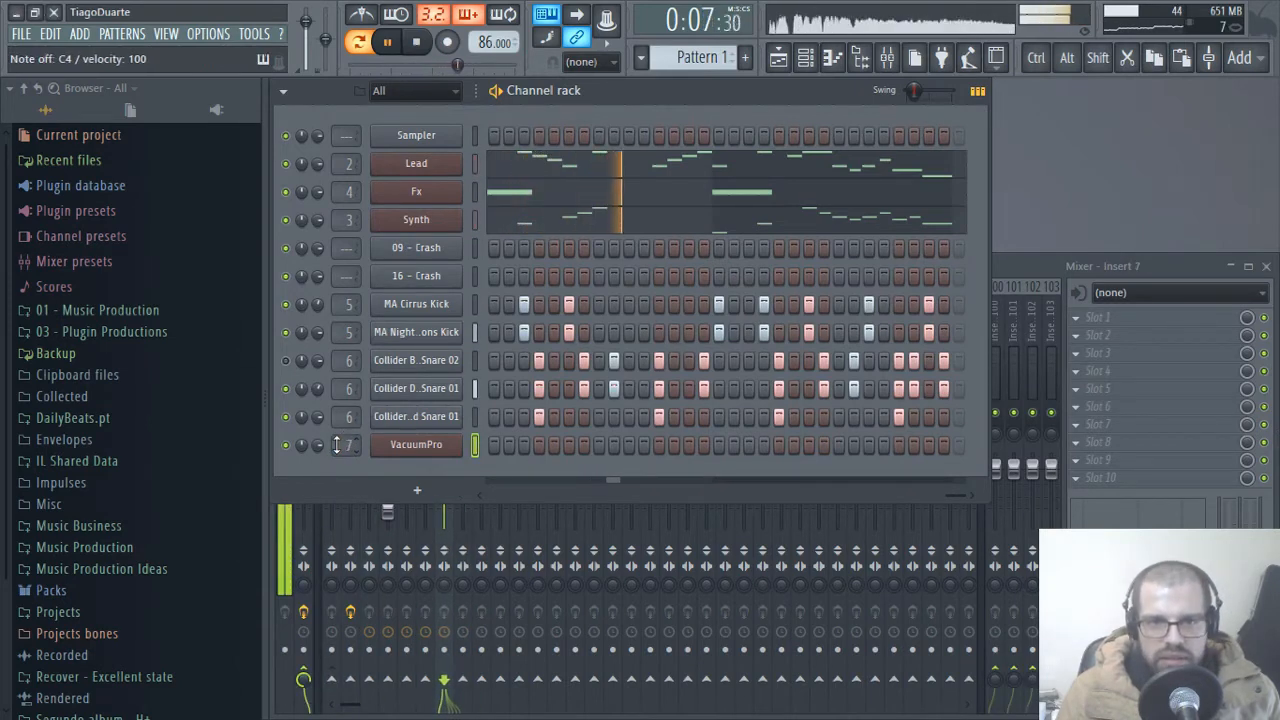
pyautogui.click(1045, 268)
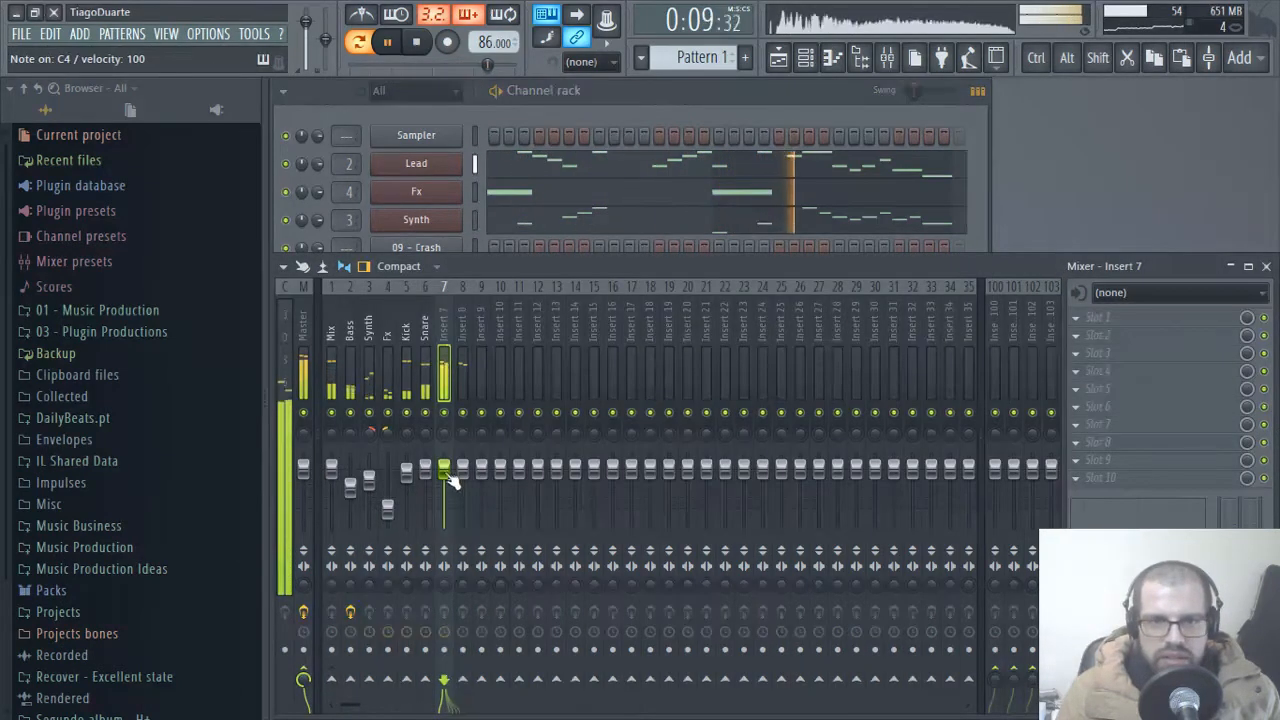
# - Lower the Insert 7 fader to about -10.6 dB and set the typing keyboard's base note to C3
pyautogui.moveTo(447, 473); pyautogui.dragTo(447, 503)
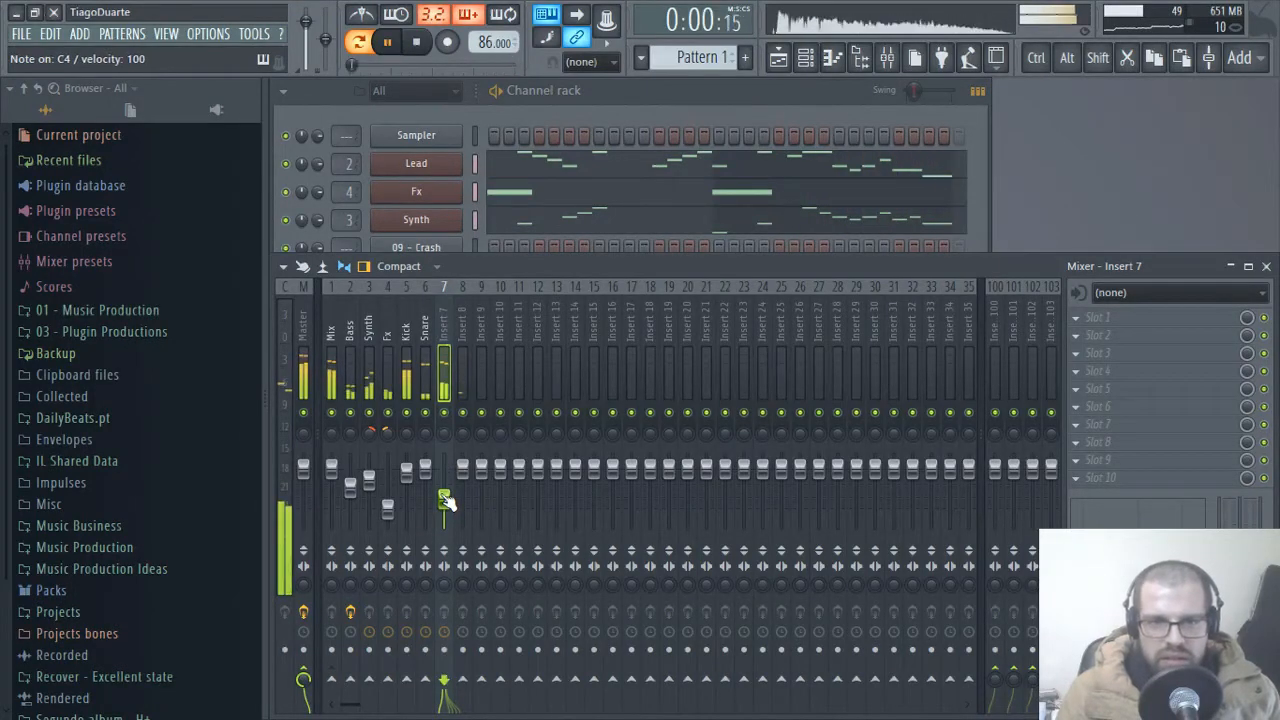
pyautogui.rightClick(546, 14)
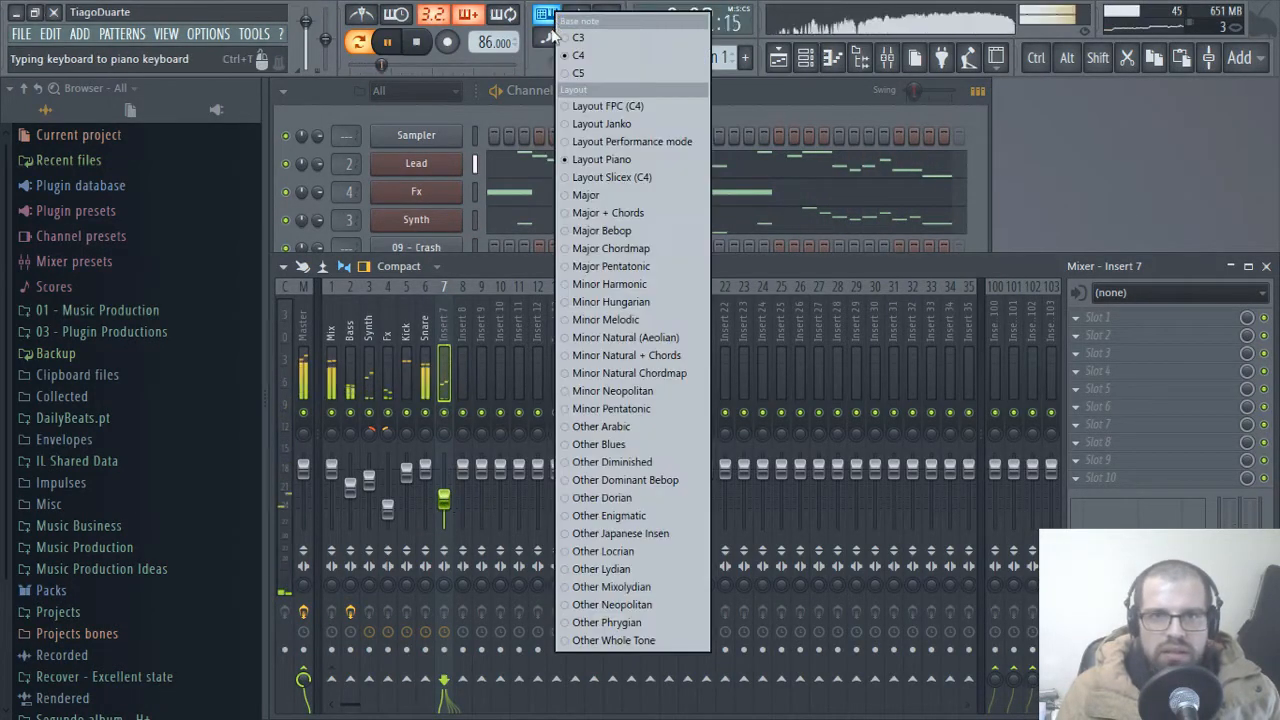
pyautogui.click(588, 38)
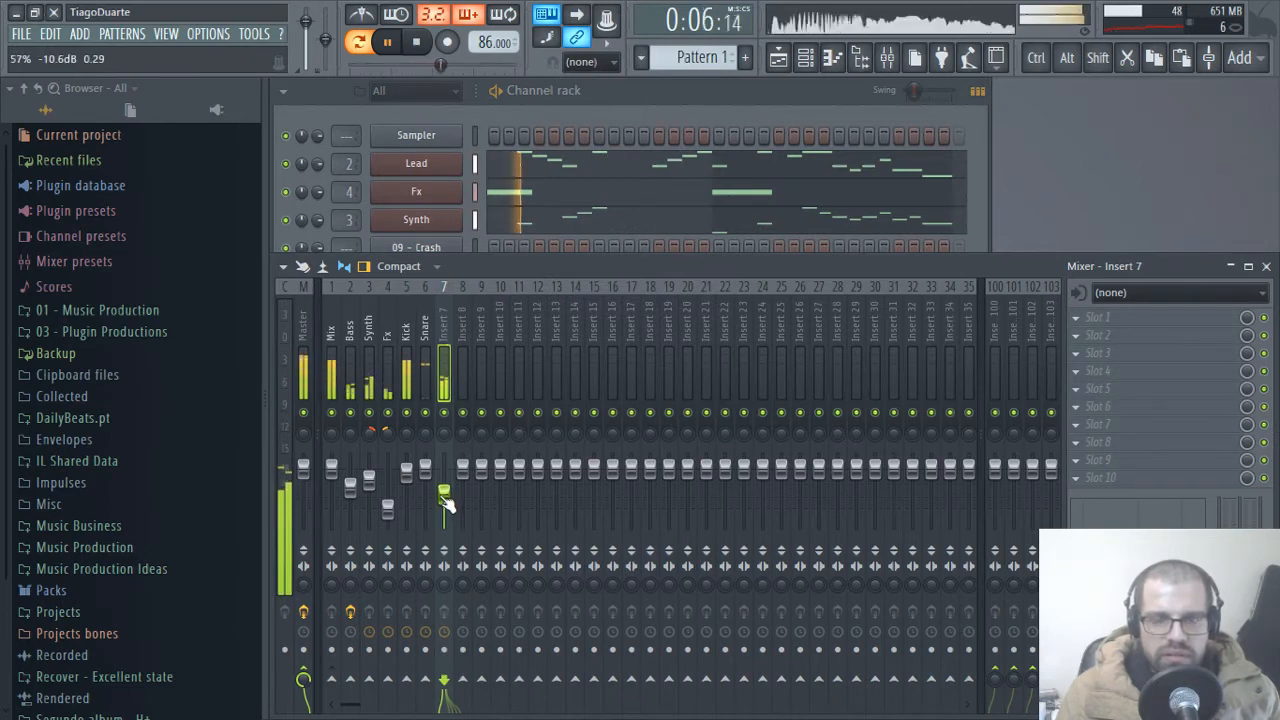
# - In the VacuumPro bass piano roll, fill bar 1 with a 12-step C3 note followed by a 4-step D#3 note
pyautogui.click(652, 91)
pyautogui.rightClick(455, 444)
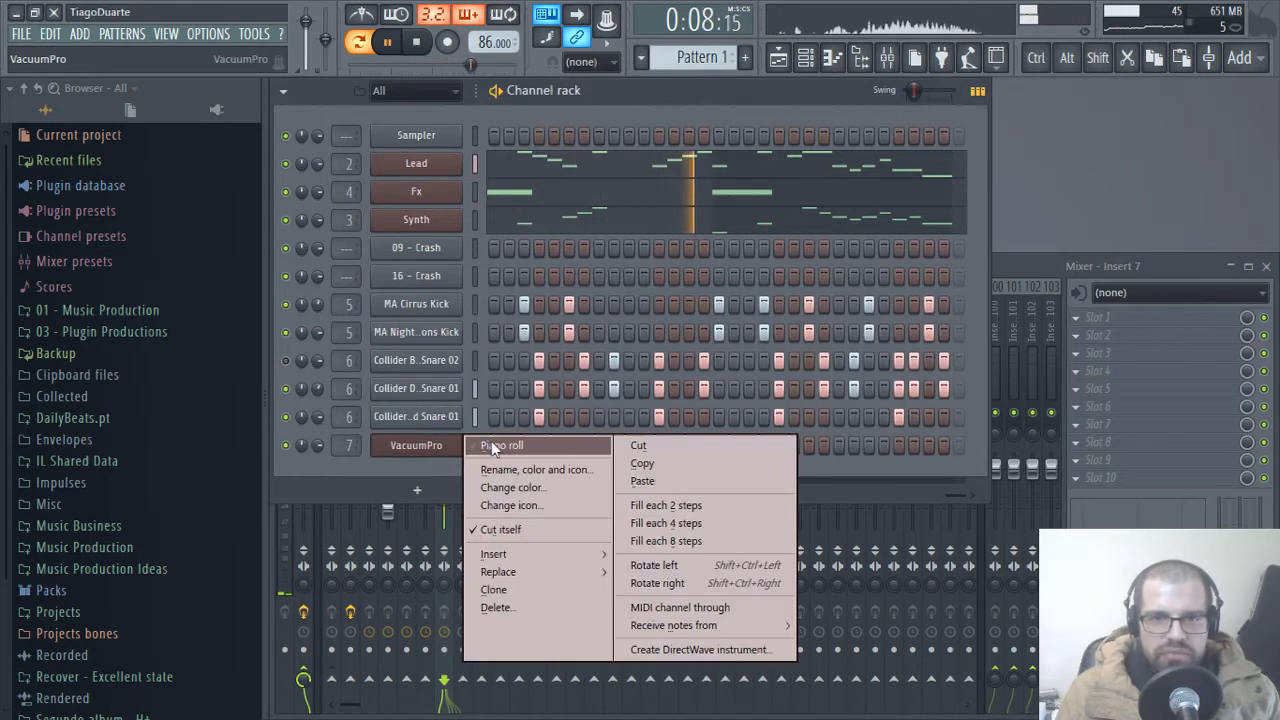
pyautogui.click(490, 443)
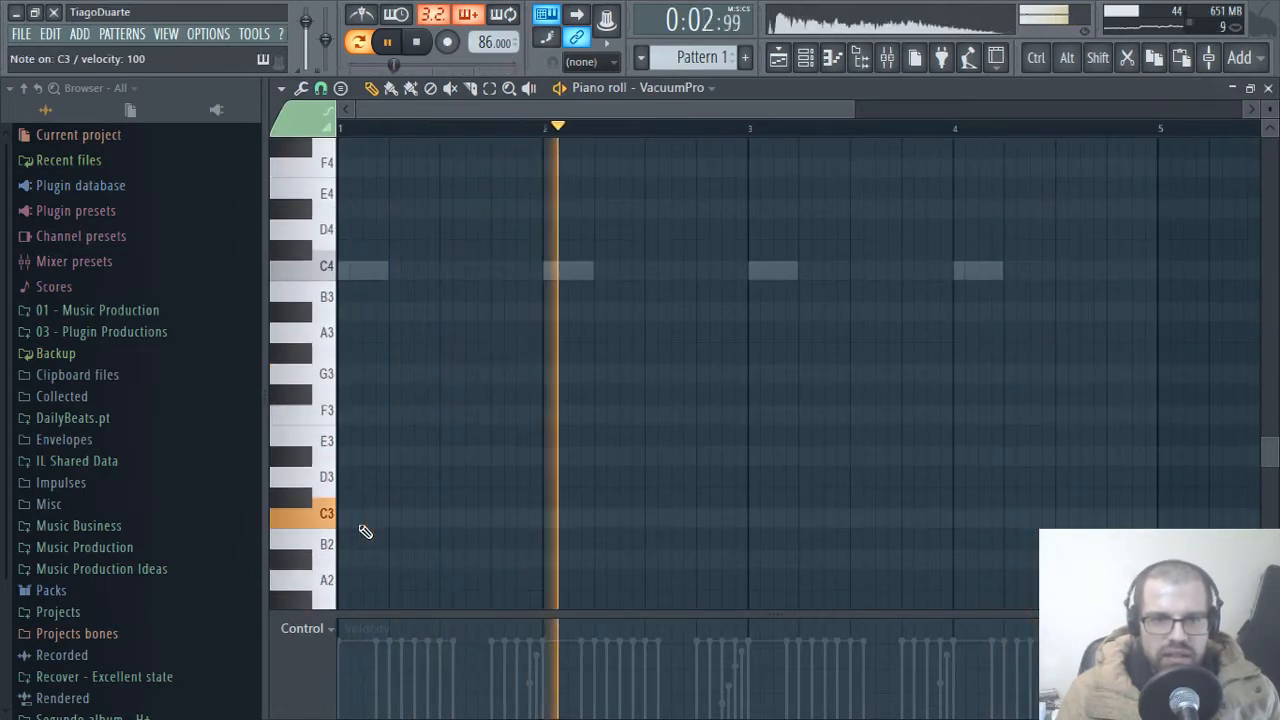
pyautogui.click(355, 517)
pyautogui.moveTo(402, 519); pyautogui.dragTo(490, 520)
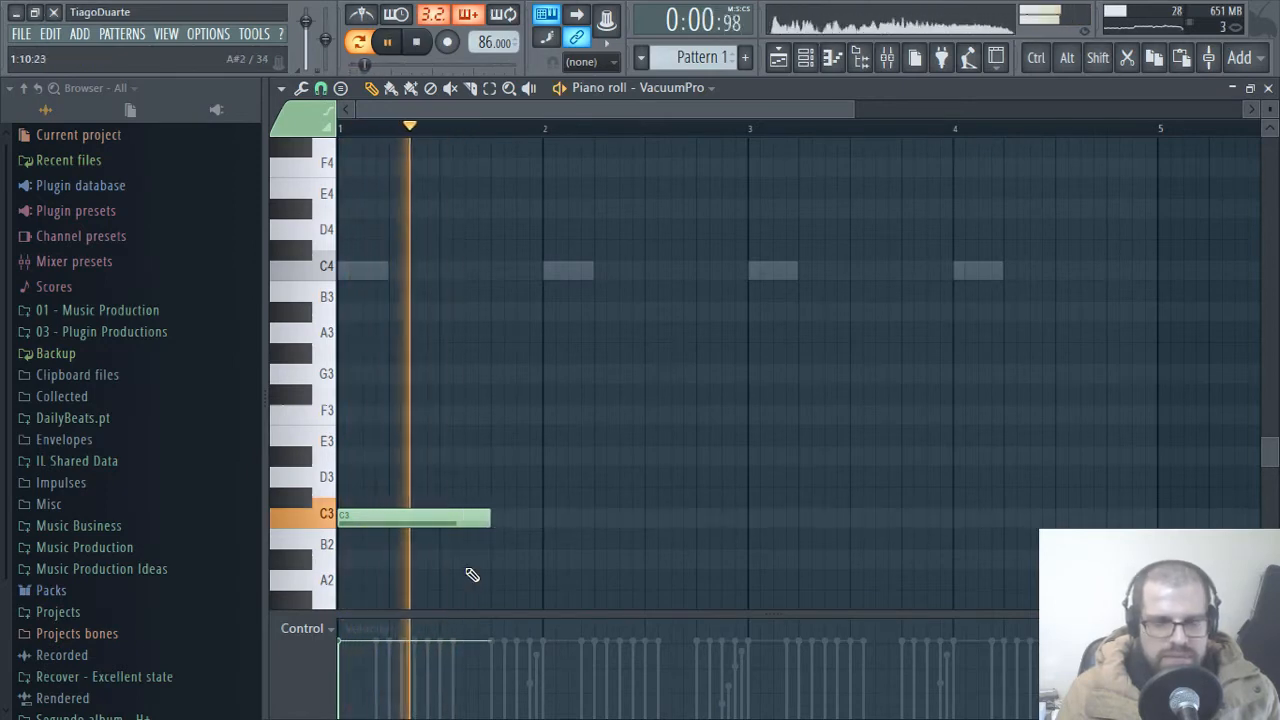
pyautogui.click(492, 457)
pyautogui.press('space')
pyautogui.moveTo(642, 458); pyautogui.dragTo(530, 459)
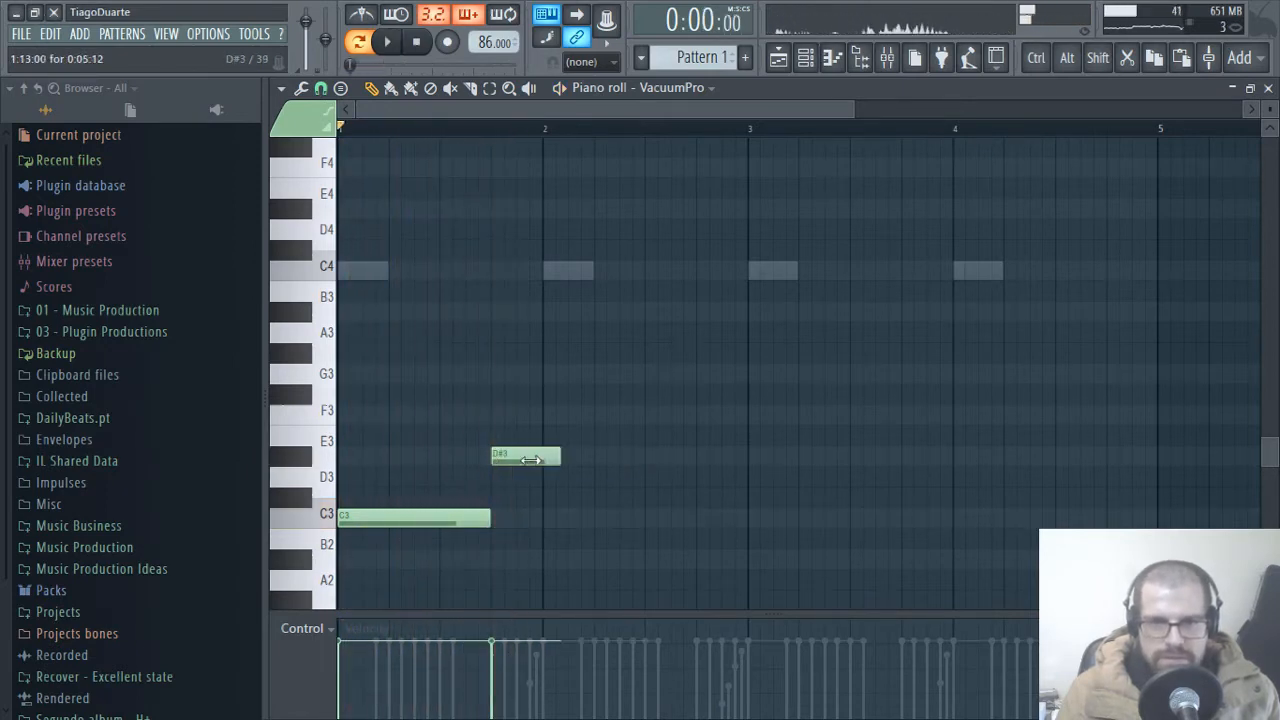
# - Duplicate the C3 and D#3 pair from bar 1 into bars 2 and 3
pyautogui.moveTo(594, 386); pyautogui.dragTo(780, 516)
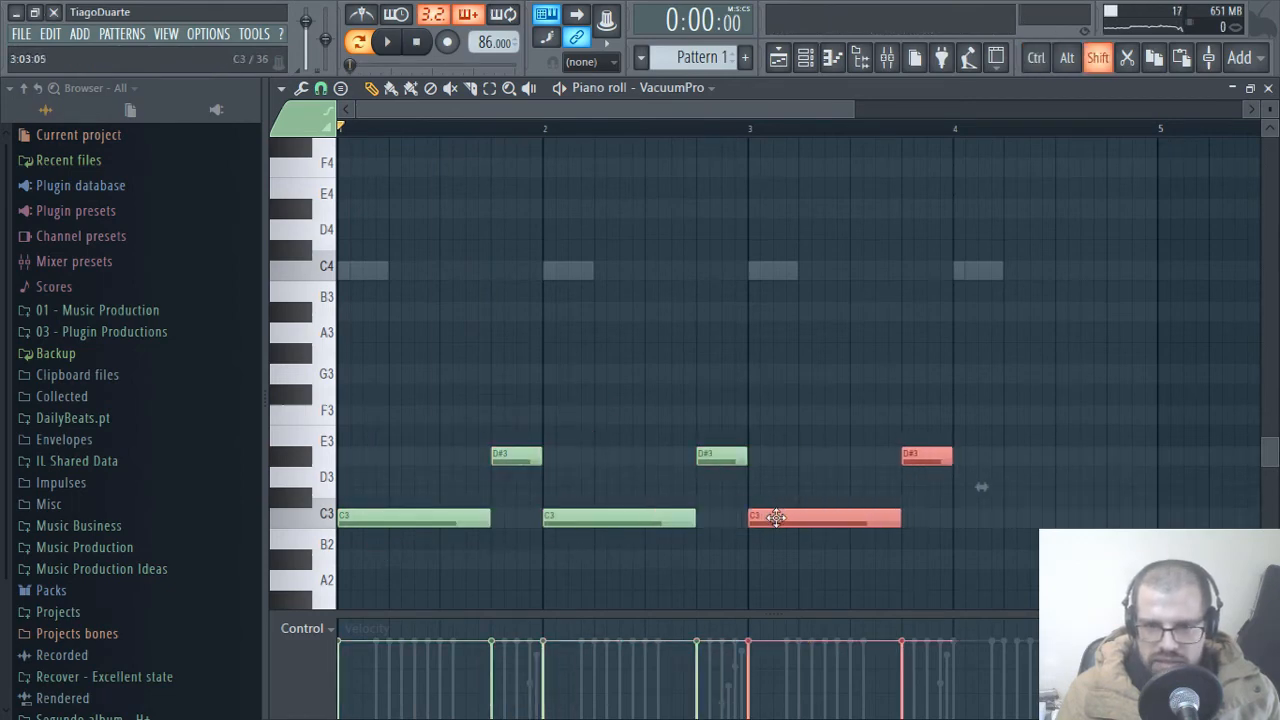
pyautogui.keyDown('ctrl'); pyautogui.click(1080, 520); pyautogui.keyUp('ctrl')
pyautogui.scroll(-1, 1086, 520)
pyautogui.scroll(3, 1080, 518)
pyautogui.moveTo(999, 470); pyautogui.dragTo(820, 590)
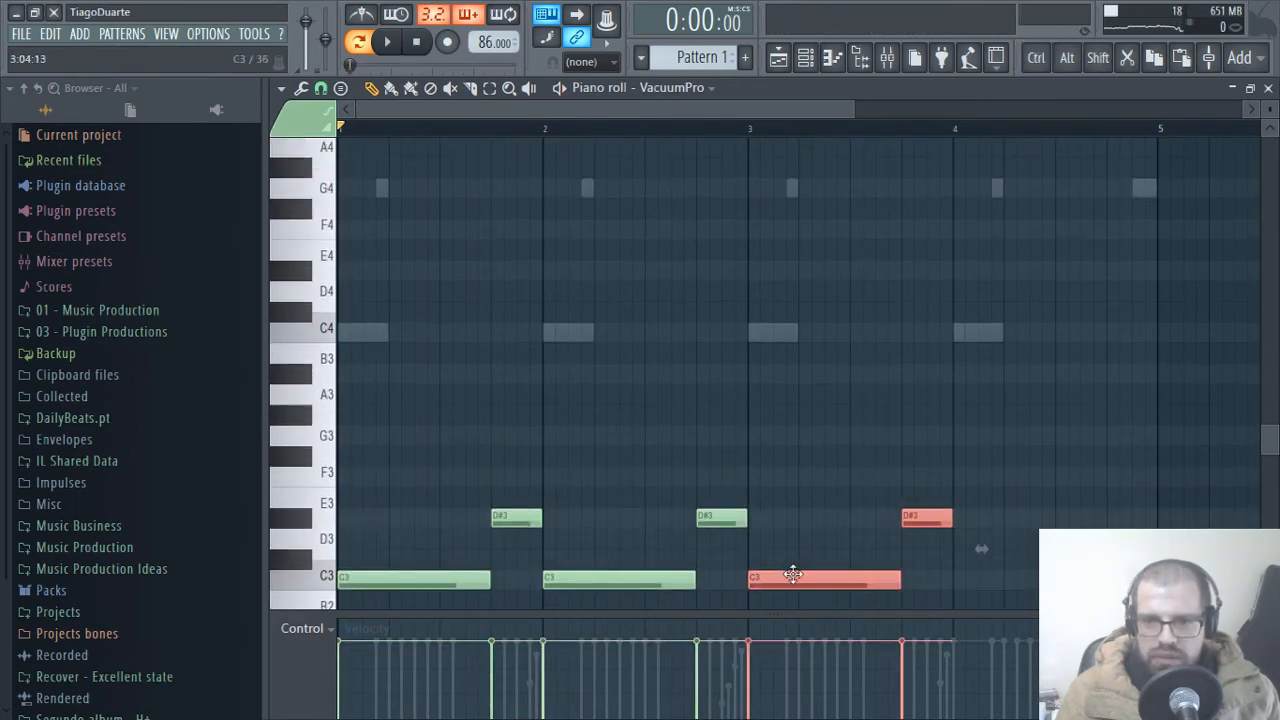
pyautogui.keyDown('ctrl'); pyautogui.click(827, 492); pyautogui.keyUp('ctrl')
# - Set the piano roll snap to Step and draw G5, C5, A#4 and G4 notes over the ghost melody in bar 4
pyautogui.click(321, 89)
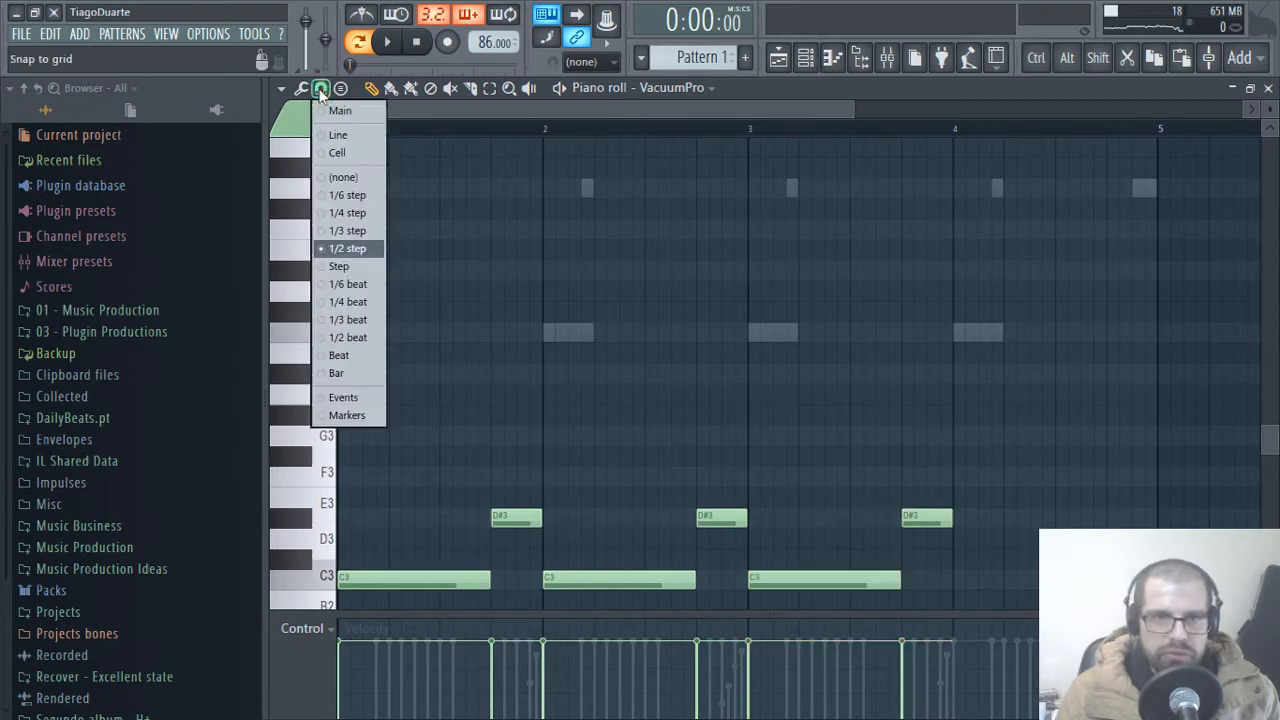
pyautogui.click(338, 268)
pyautogui.scroll(4, 1050, 475)
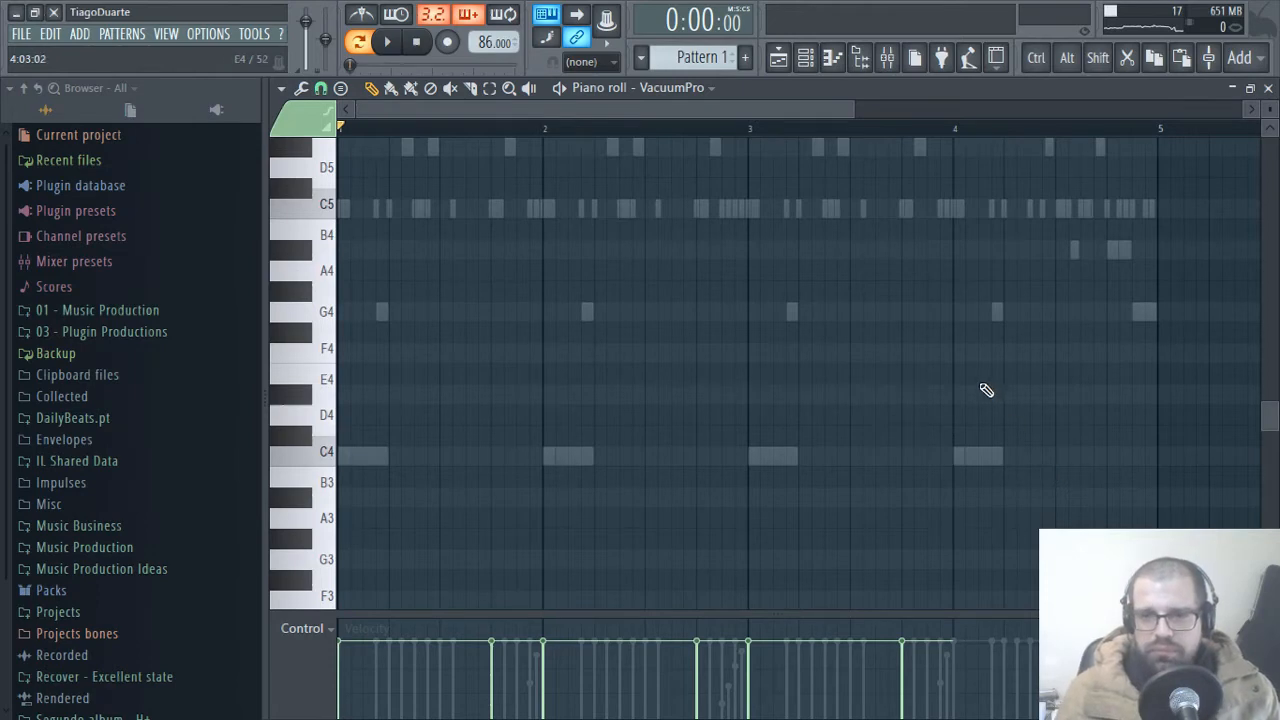
pyautogui.scroll(4, 985, 385)
pyautogui.scroll(-9, 986, 364)
pyautogui.scroll(6, 988, 366)
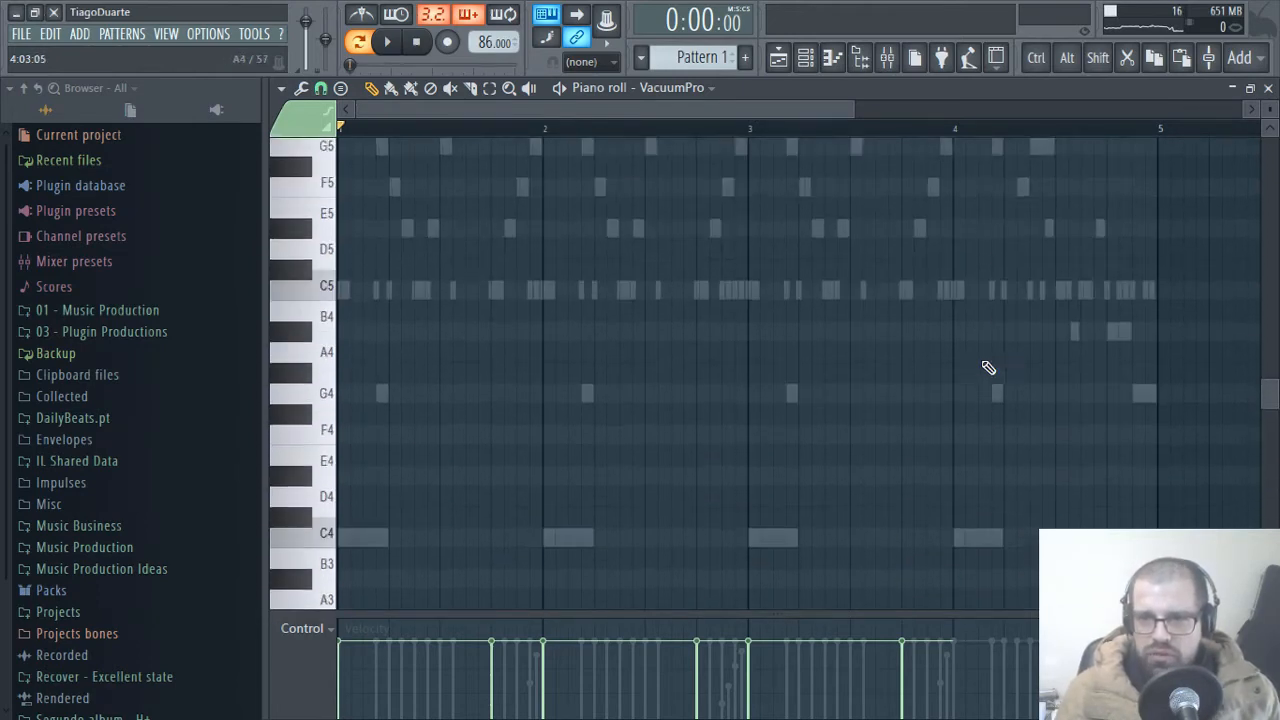
pyautogui.scroll(1, 988, 368)
pyautogui.scroll(6, 757, 474)
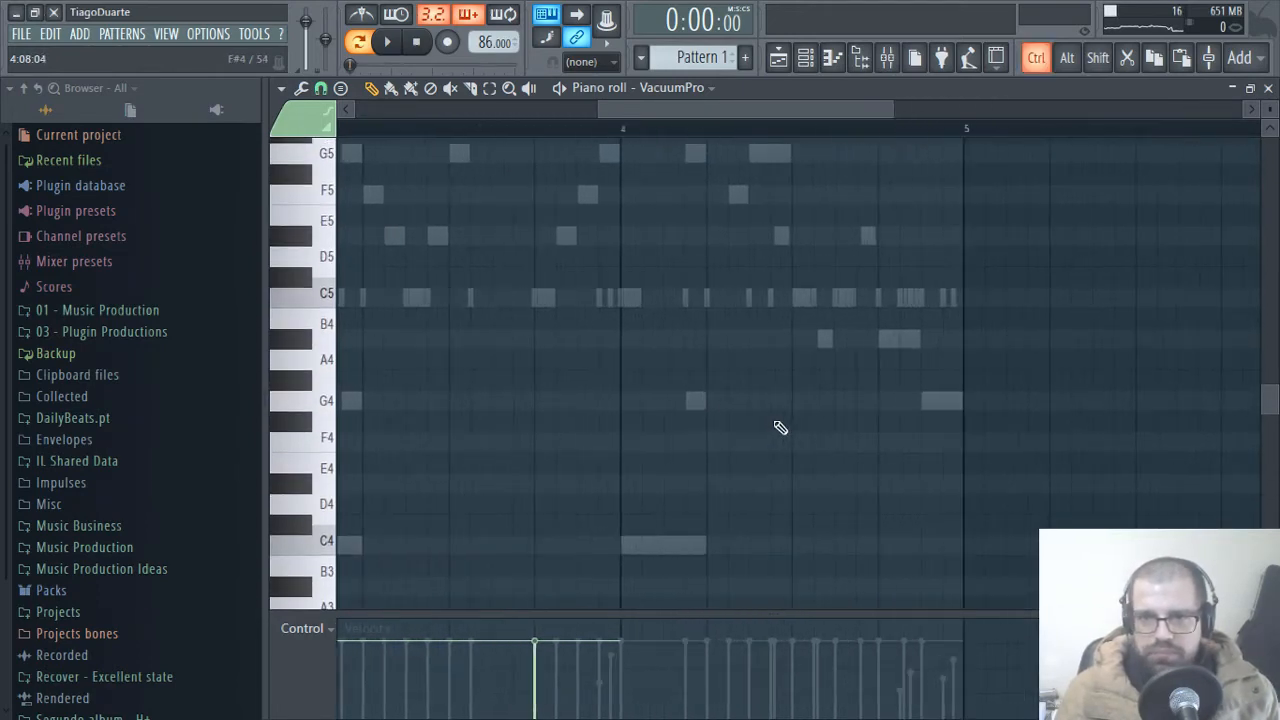
pyautogui.scroll(3, 683, 383)
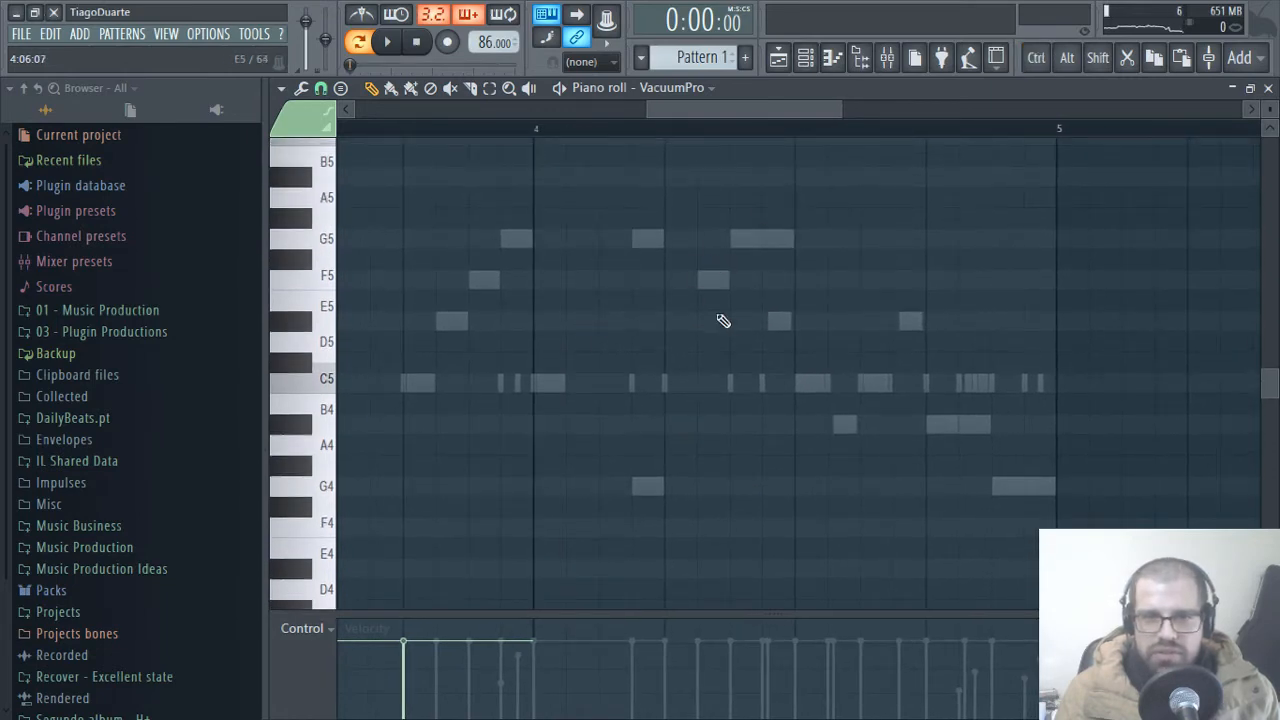
pyautogui.moveTo(794, 241); pyautogui.dragTo(851, 241)
pyautogui.click(808, 382)
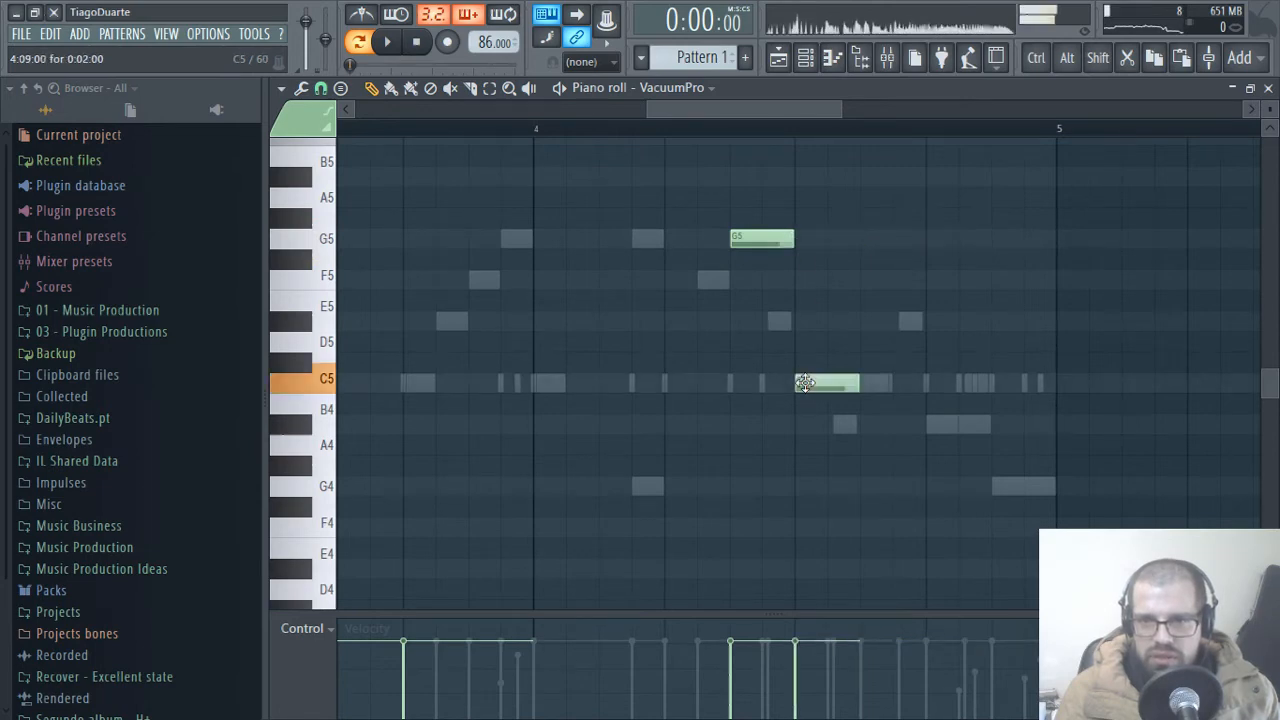
pyautogui.moveTo(856, 387)
pyautogui.mouseDown()
pyautogui.moveTo(920, 387)
pyautogui.moveTo(858, 387)
pyautogui.mouseUp()
pyautogui.click(931, 422)
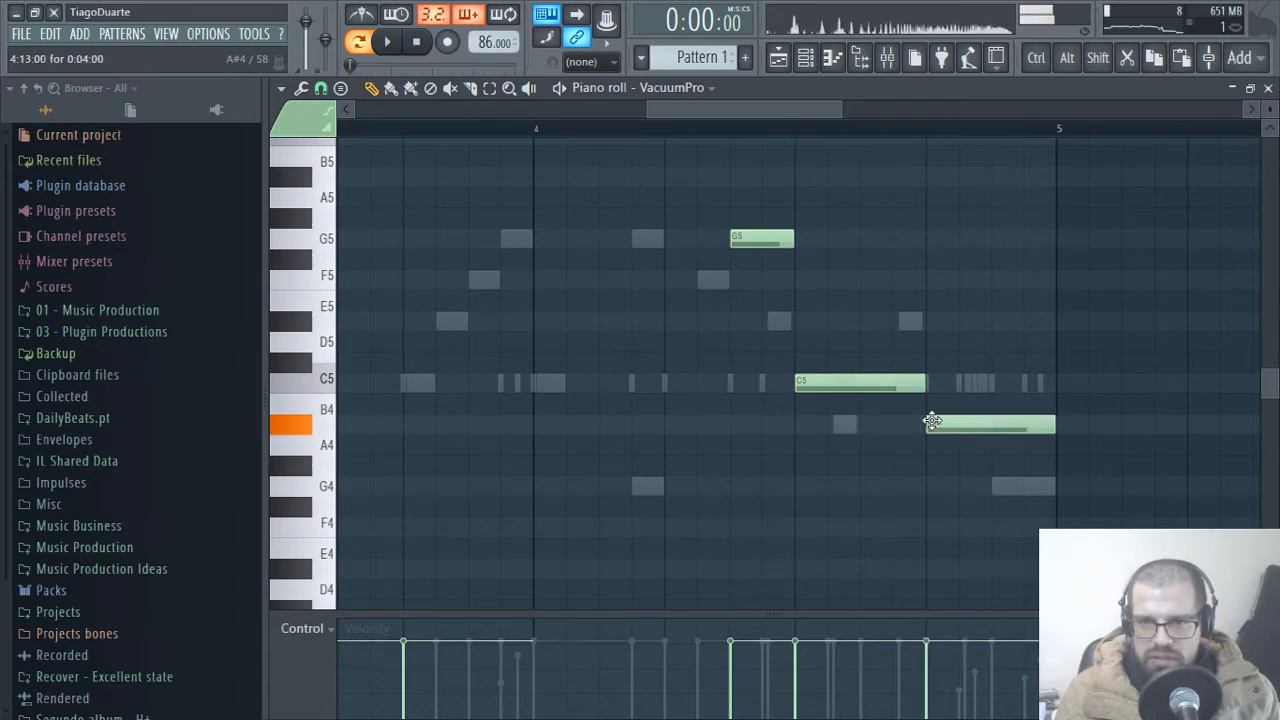
pyautogui.click(1020, 485)
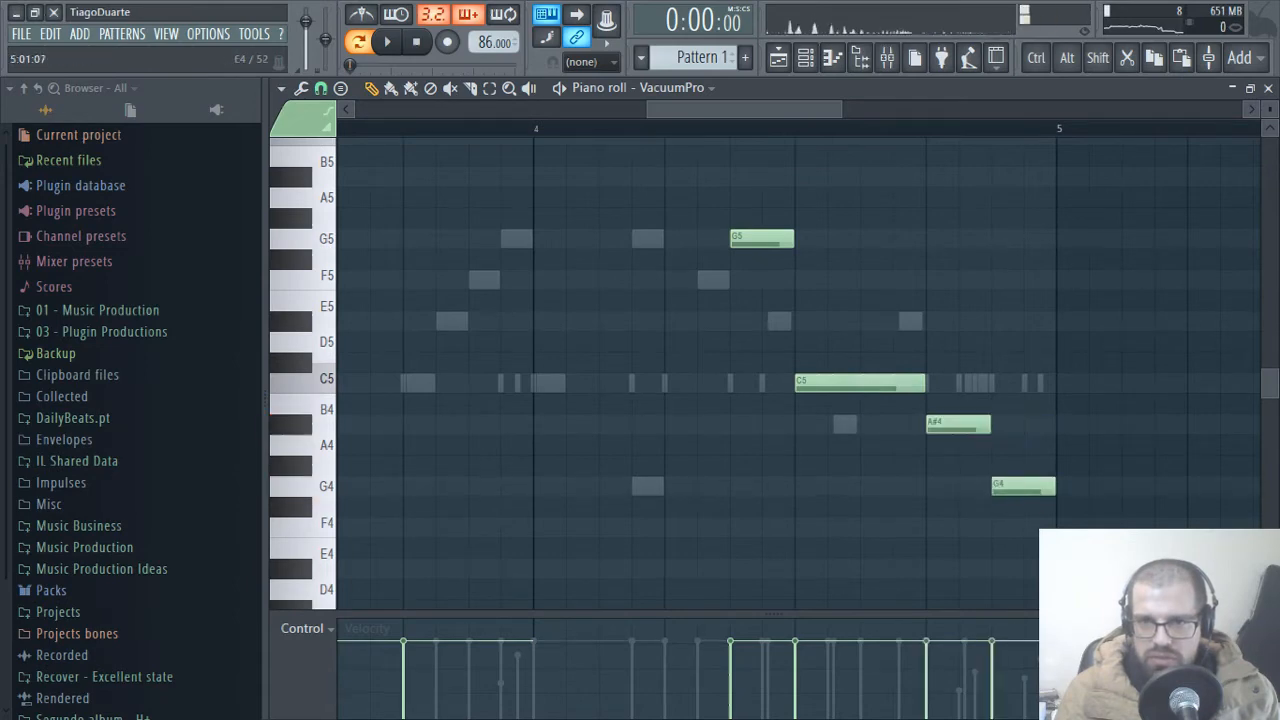
# - Transpose the four new bar 4 notes down two octaves so they run G3, C3, A#2, G2
pyautogui.moveTo(1112, 532); pyautogui.dragTo(720, 209)
pyautogui.scroll(-5, 750, 390)
pyautogui.scroll(-1, 750, 390)
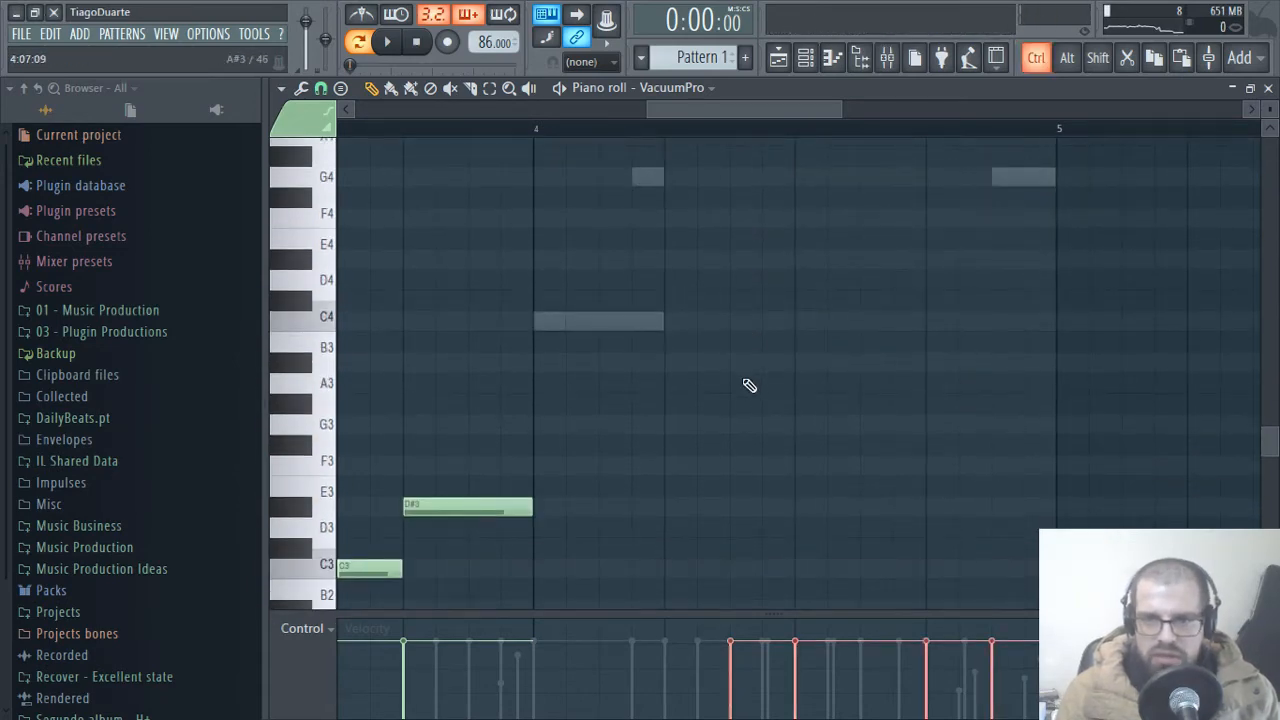
pyautogui.hotkey('ctrl', 'Down')
pyautogui.hotkey('ctrl', 'Down')
pyautogui.hotkey('ctrl', 'Down')
pyautogui.scroll(-3, 750, 386)
pyautogui.keyDown('ctrl'); pyautogui.click(692, 410); pyautogui.keyUp('ctrl')
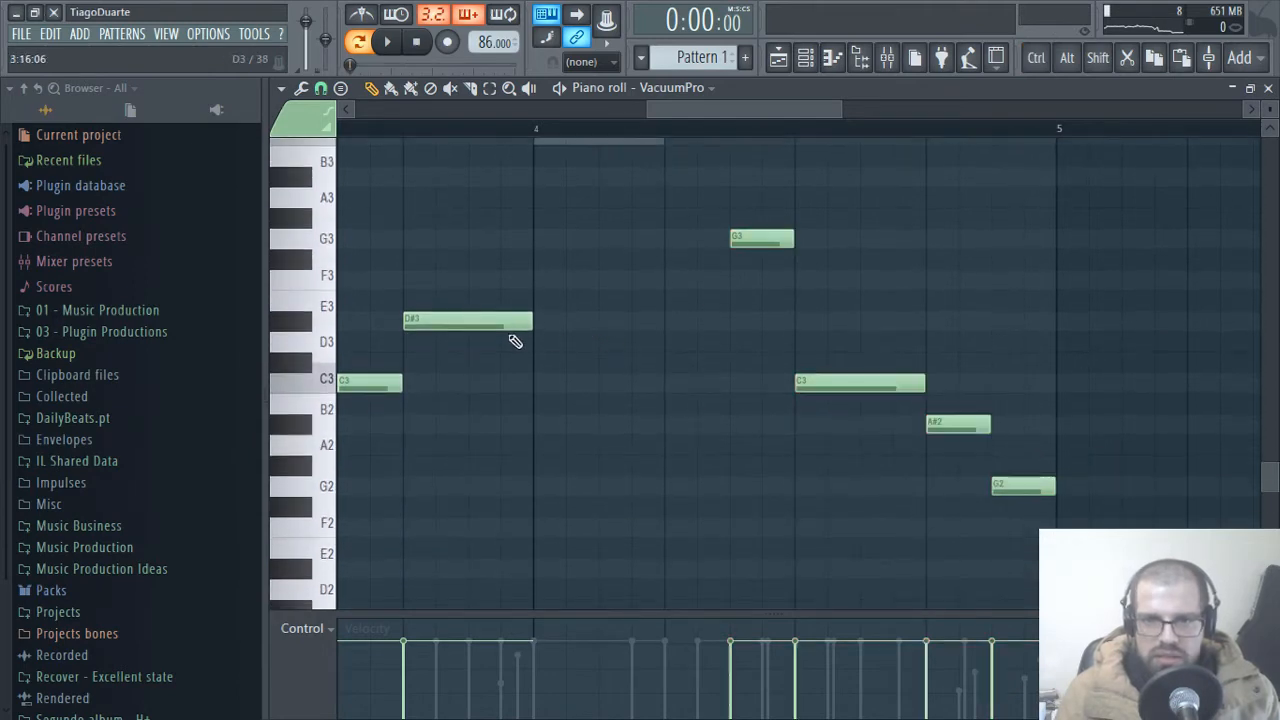
# - Add a C3 note from the start of bar 4 up to the G3 note
pyautogui.click(400, 386)
pyautogui.click(538, 390)
pyautogui.moveTo(640, 348); pyautogui.dragTo(717, 454)
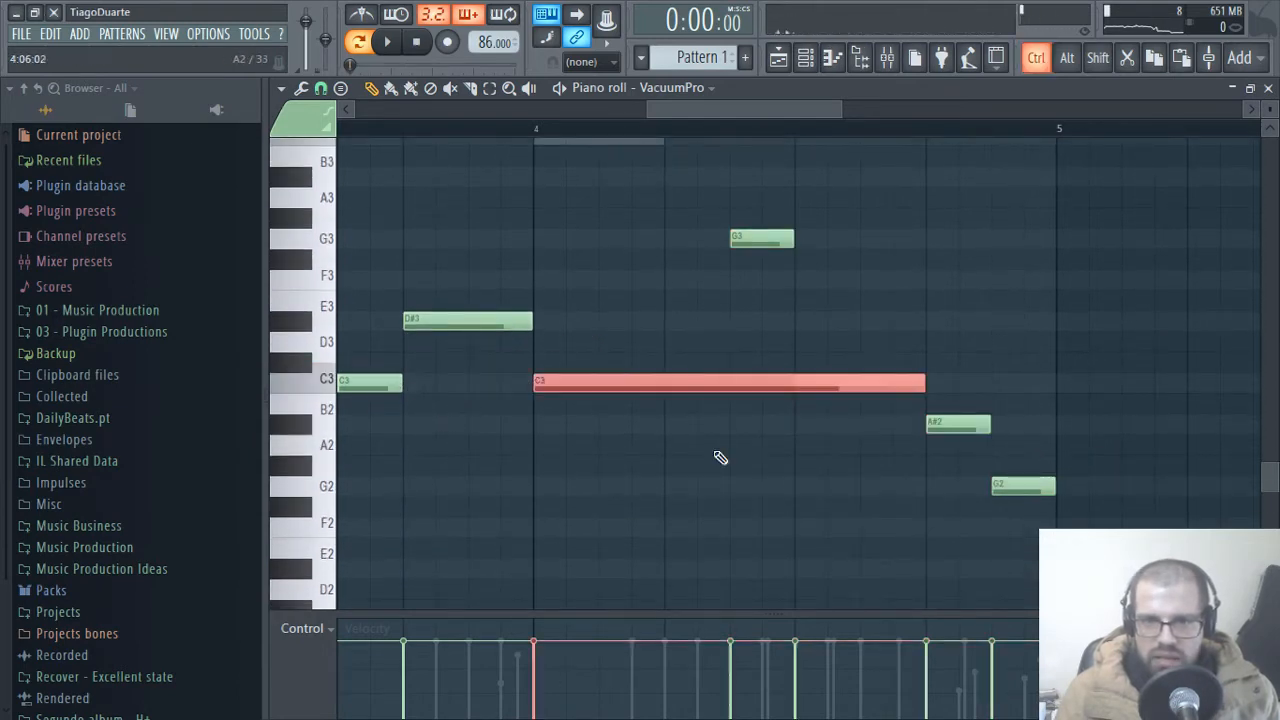
pyautogui.keyDown('ctrl'); pyautogui.click(777, 520); pyautogui.keyUp('ctrl')
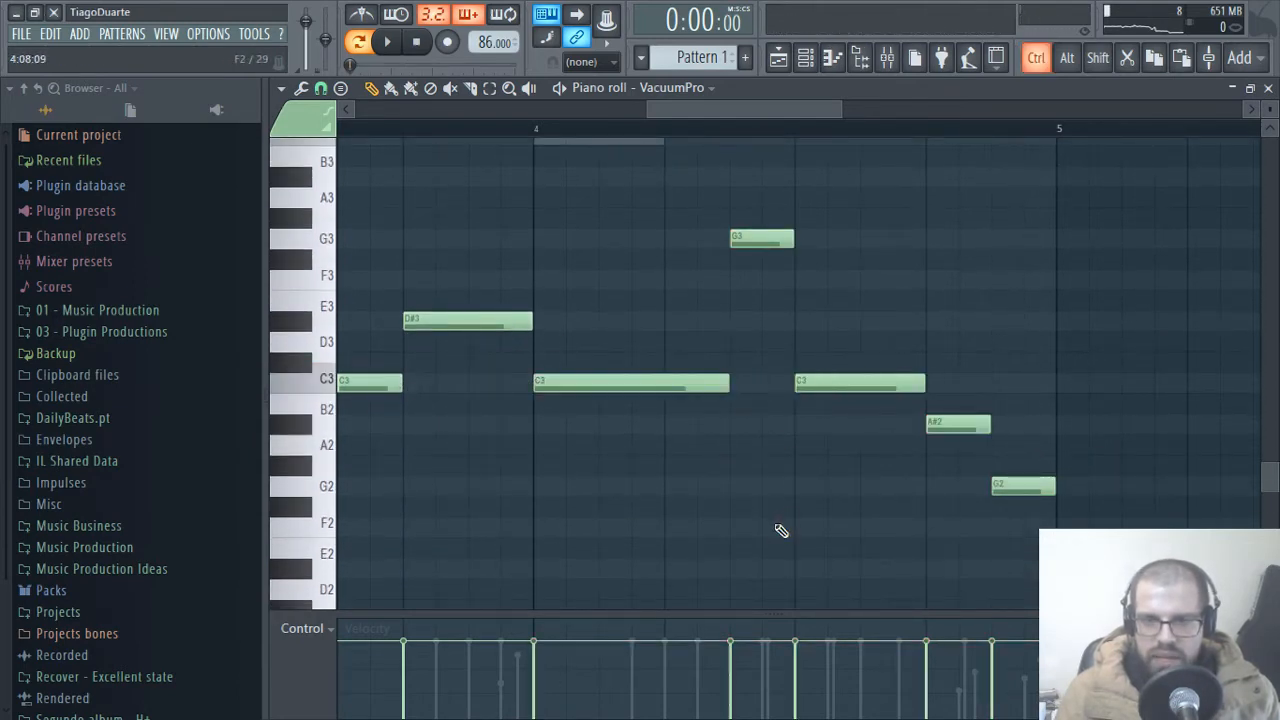
pyautogui.keyDown('ctrl'); pyautogui.rightClick(786, 518); pyautogui.keyUp('ctrl')
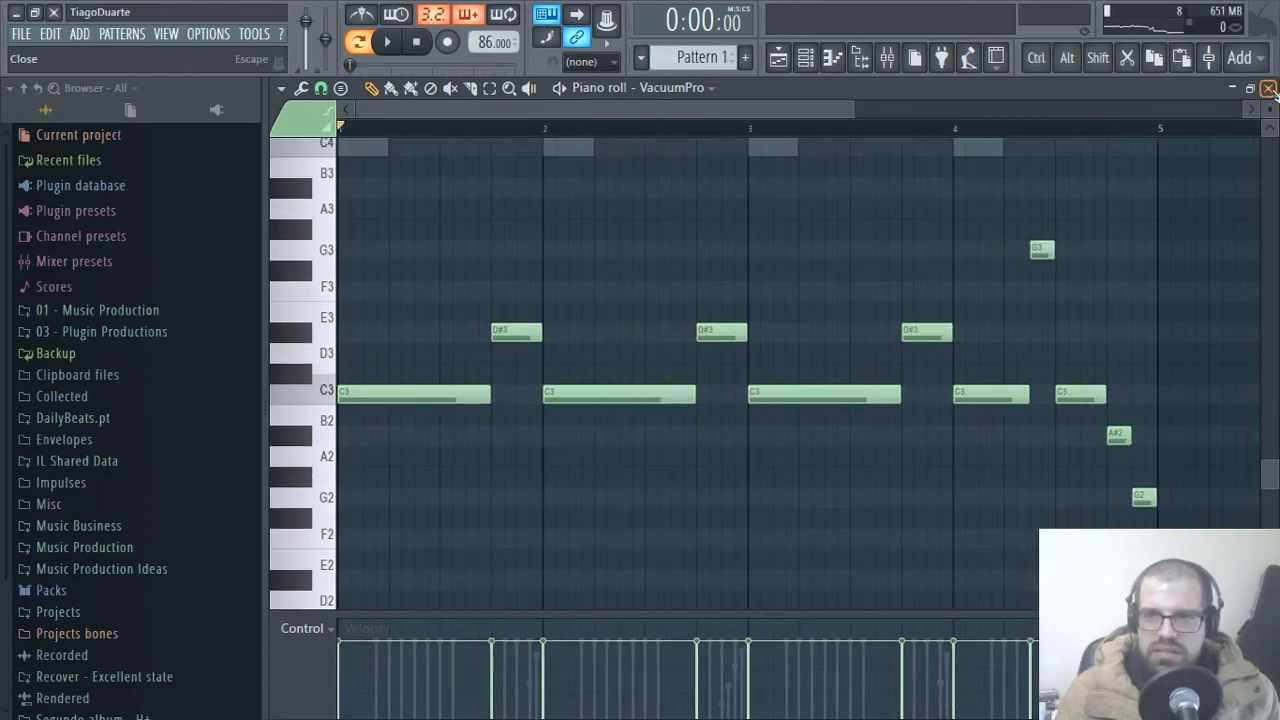
# - Close the piano roll, play the pattern and lower the Insert 7 fader to about -13.4 dB
pyautogui.press('space')
pyautogui.click(1269, 88)
pyautogui.click(1009, 262)
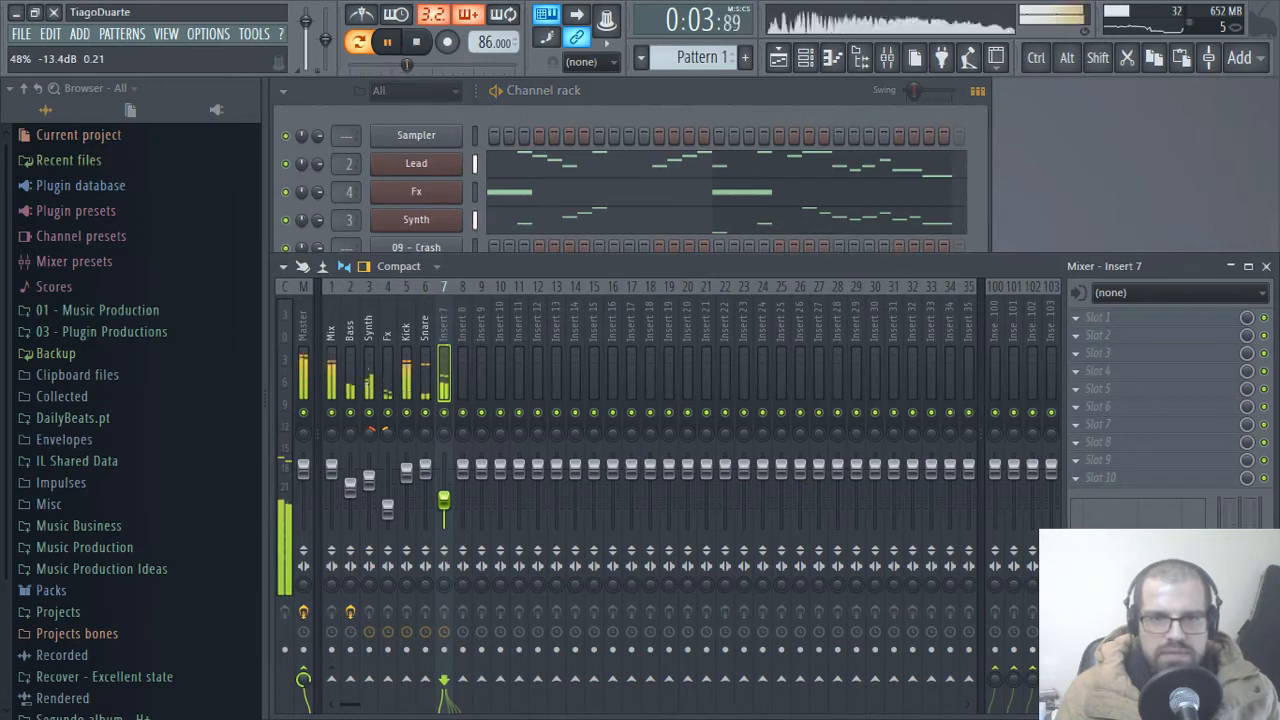
# - Transpose all notes of the VacuumPro bass line up one octave and return to the channel rack
pyautogui.click(628, 92)
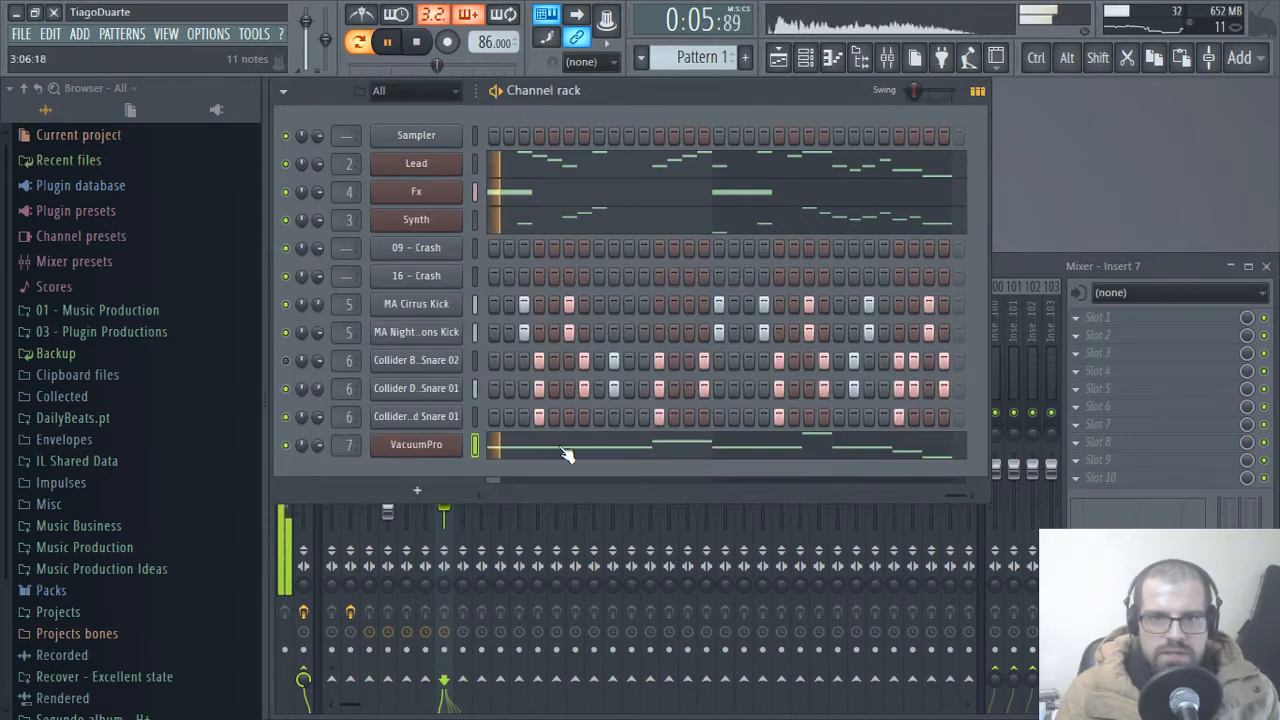
pyautogui.click(565, 455)
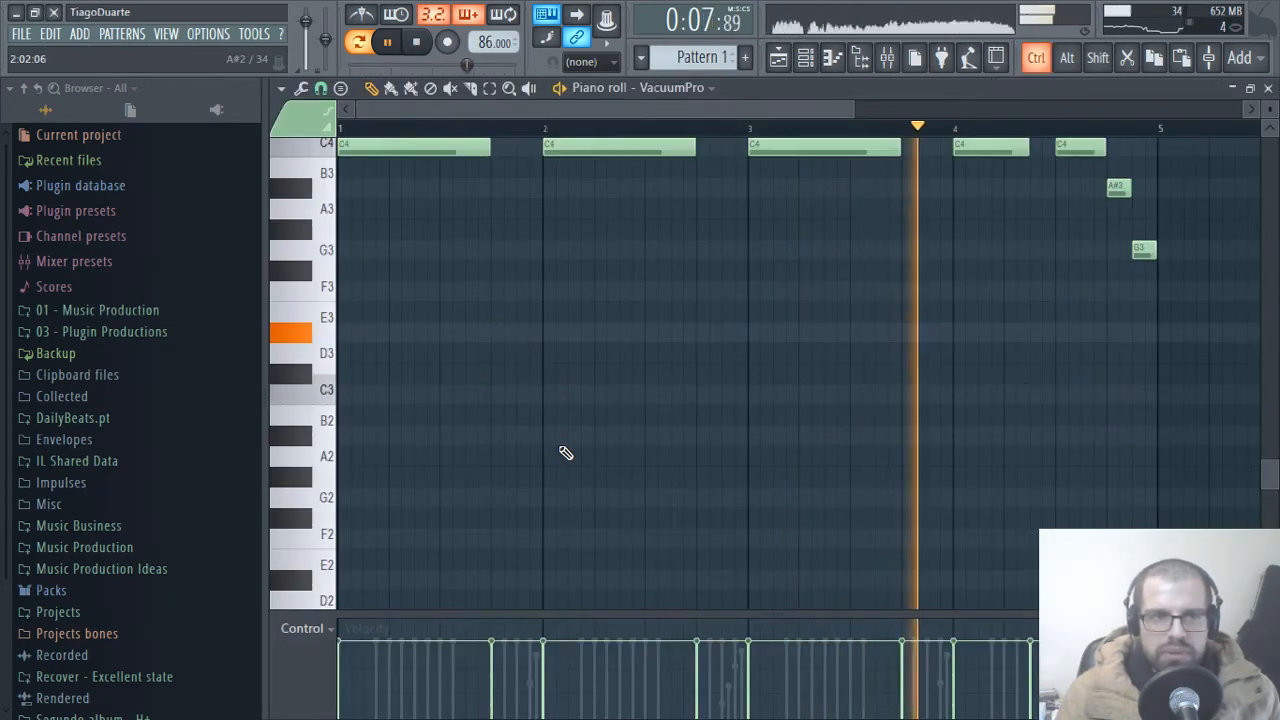
pyautogui.press('F7')
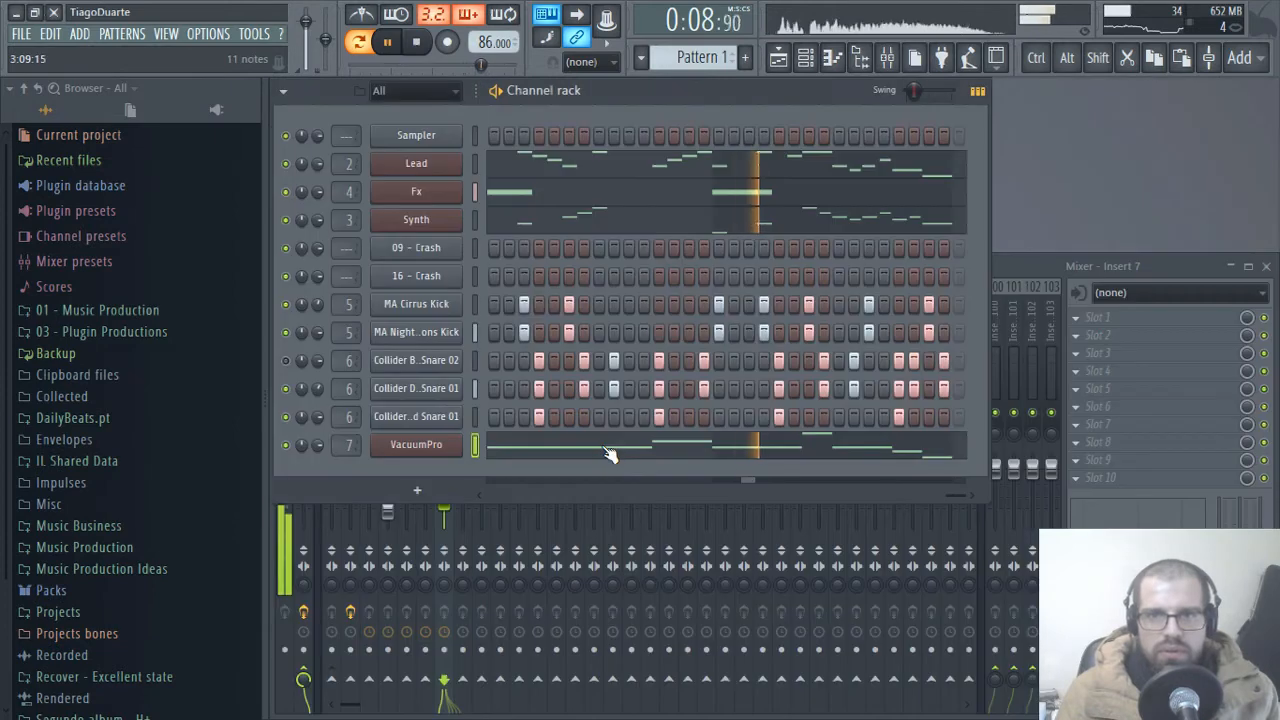
# - Route Insert 7 only to the Mix track and lower its fader to about -16.5 dB
pyautogui.click(1003, 263)
pyautogui.rightClick(331, 680)
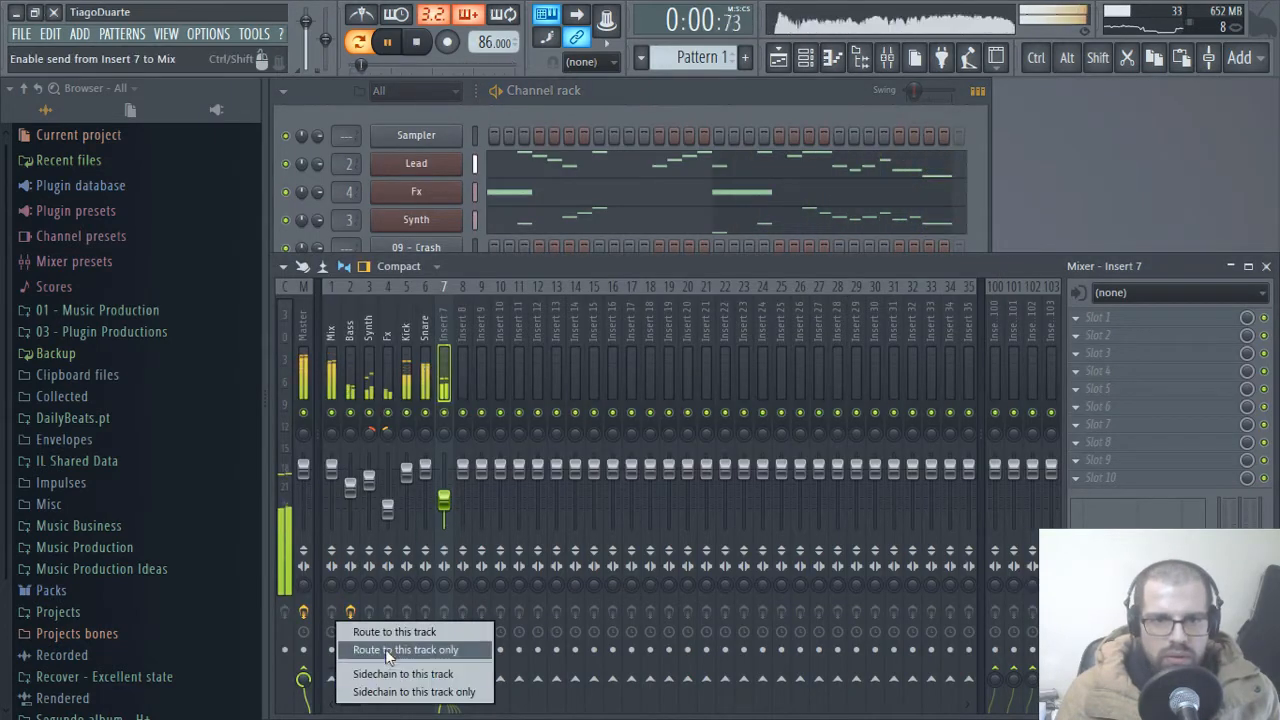
pyautogui.click(389, 649)
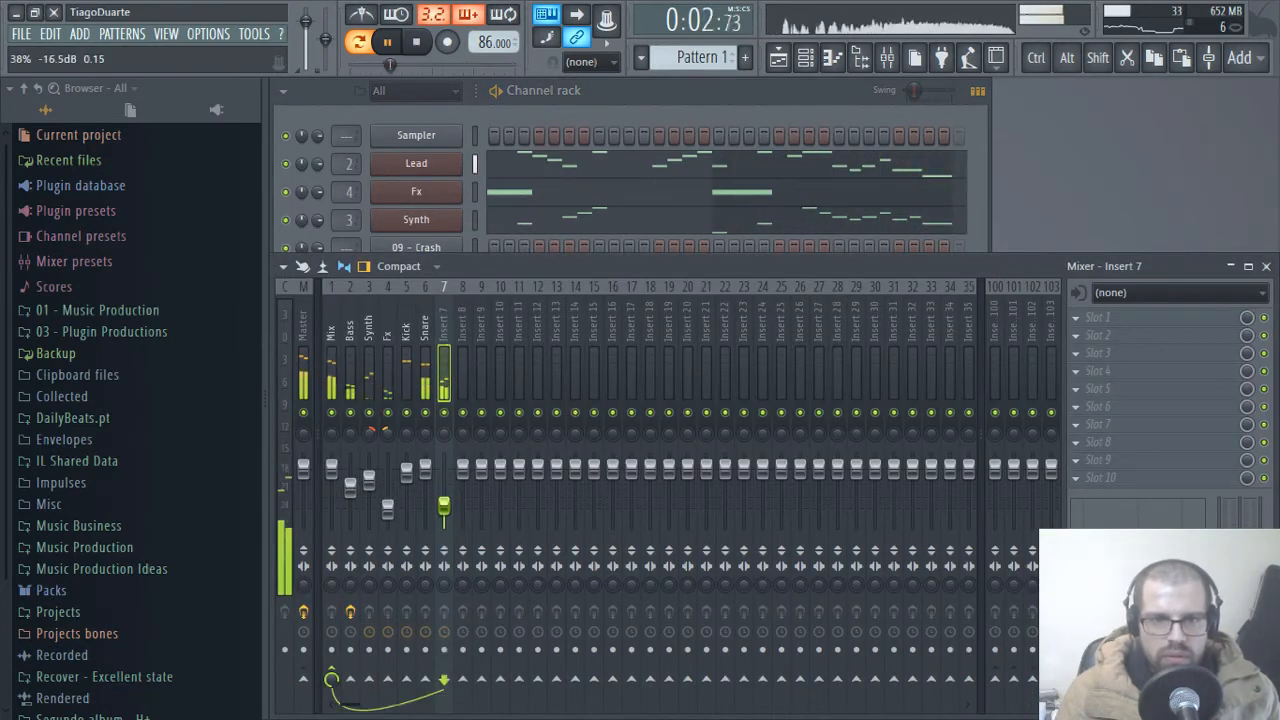
# - Rename the Insert 7 mixer track as Bass
pyautogui.doubleClick(449, 327)
pyautogui.write('Bass')
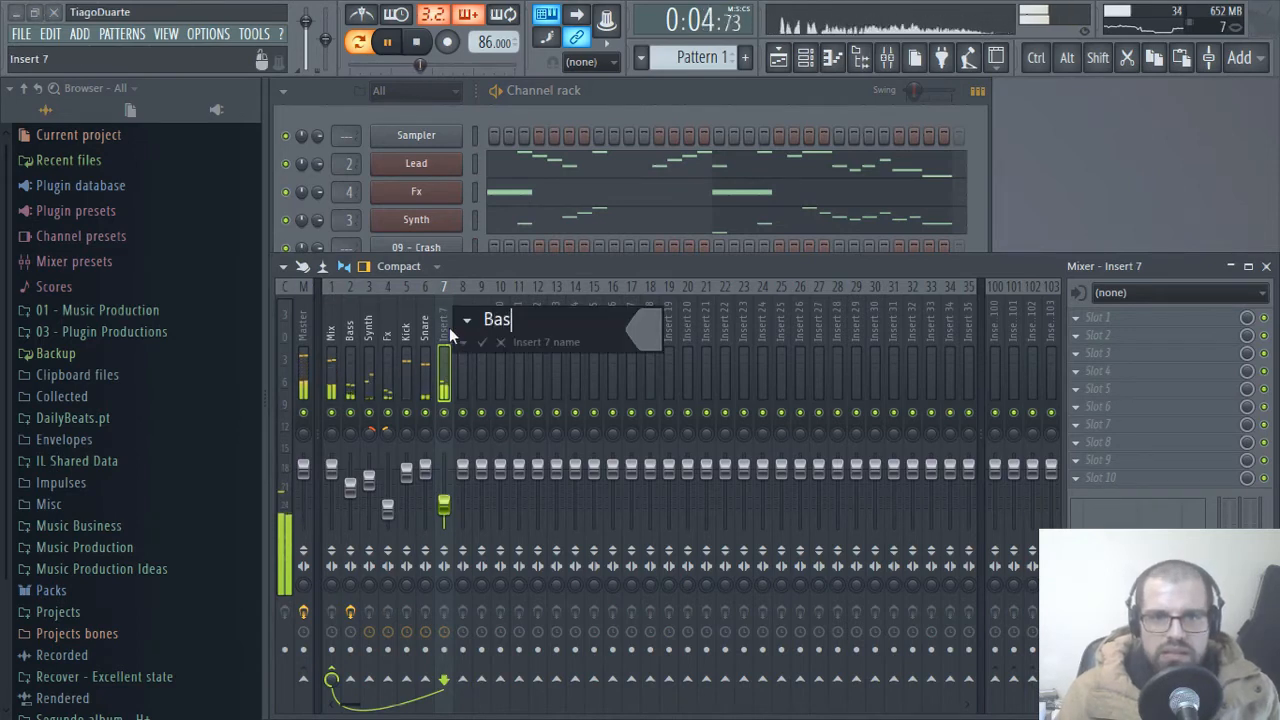
pyautogui.press('Return')
# - Add a 3x Osc channel to the channel rack and set oscillator 1's coarse tuning to -24 semitones
pyautogui.click(636, 88)
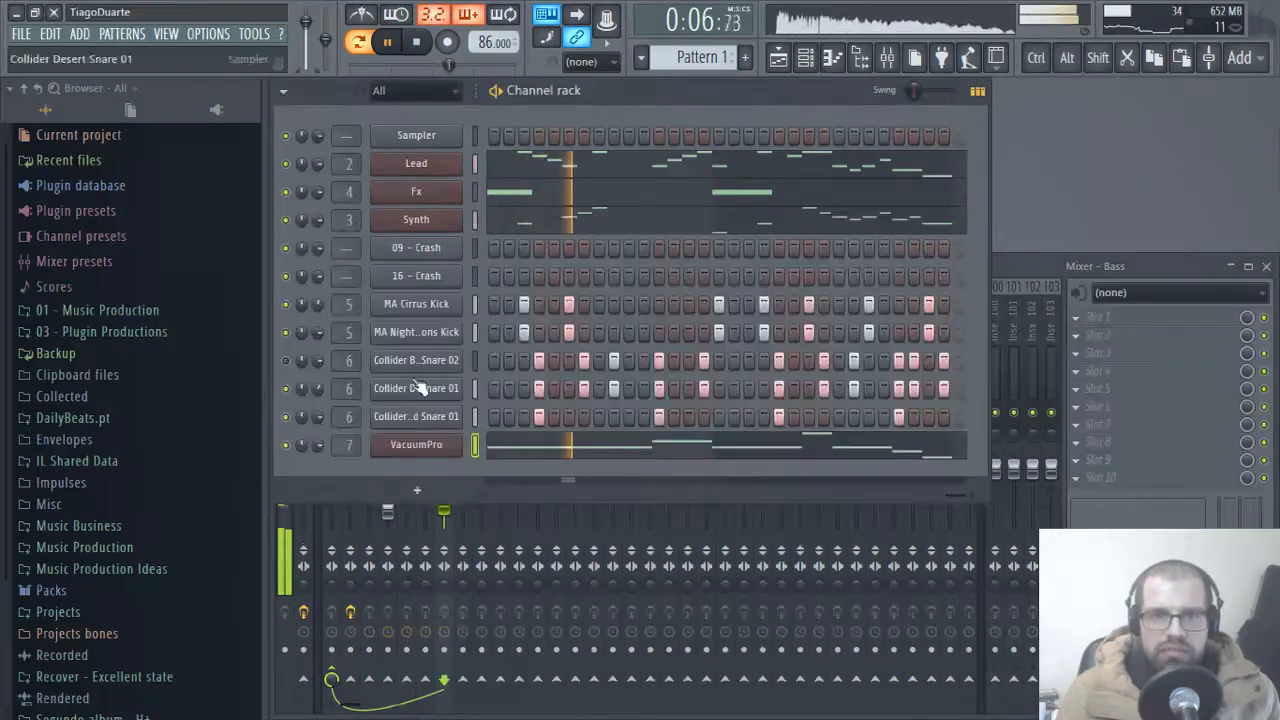
pyautogui.click(417, 490)
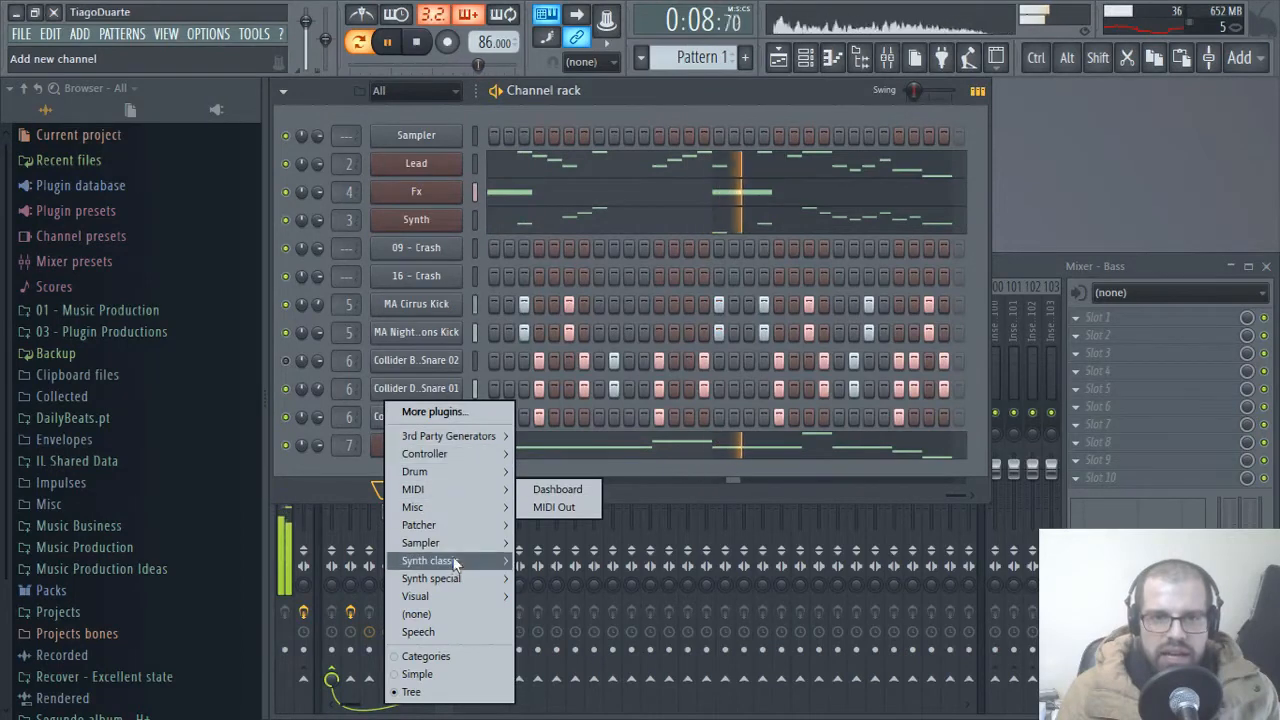
pyautogui.moveTo(455, 565)
pyautogui.click(560, 478)
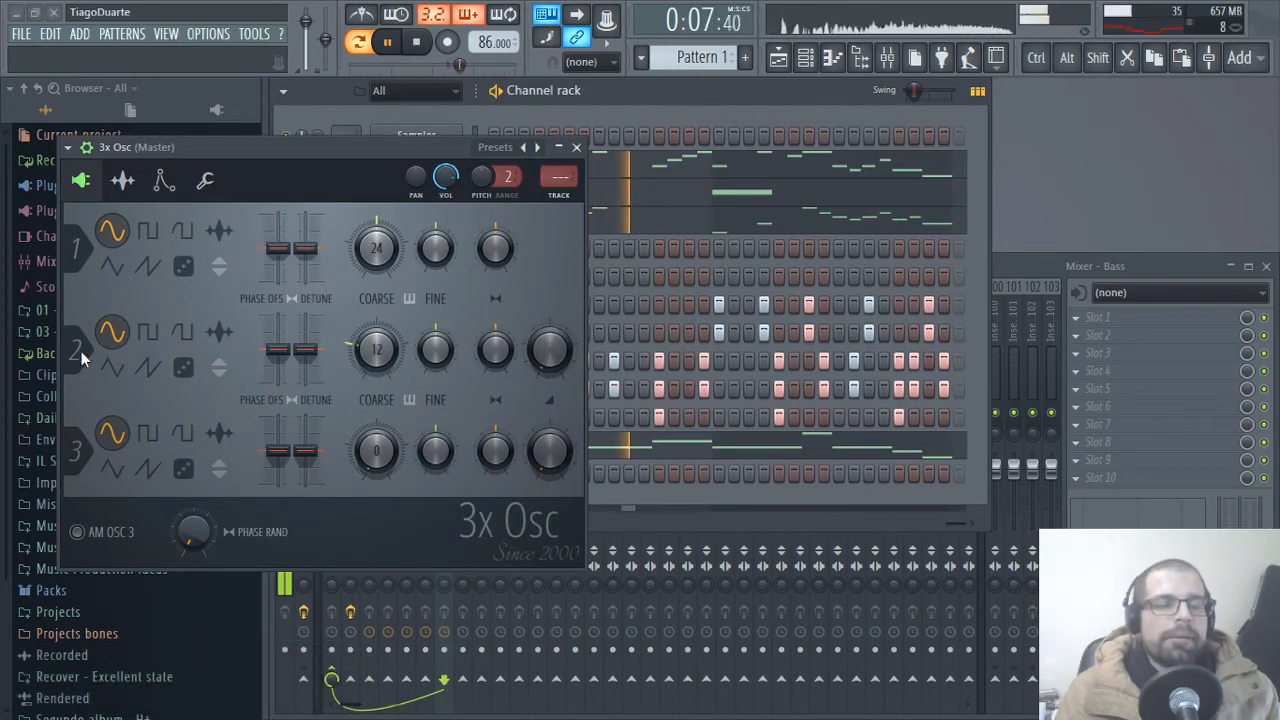
pyautogui.press('space')
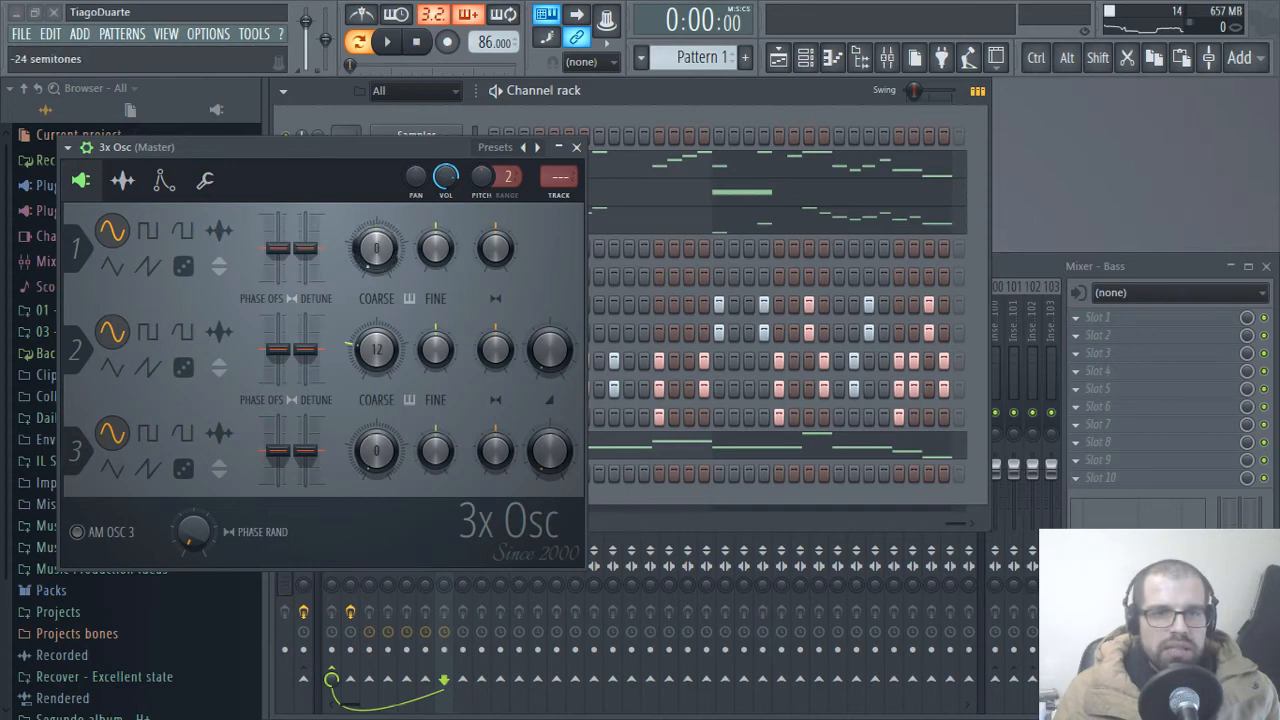
pyautogui.click(577, 148)
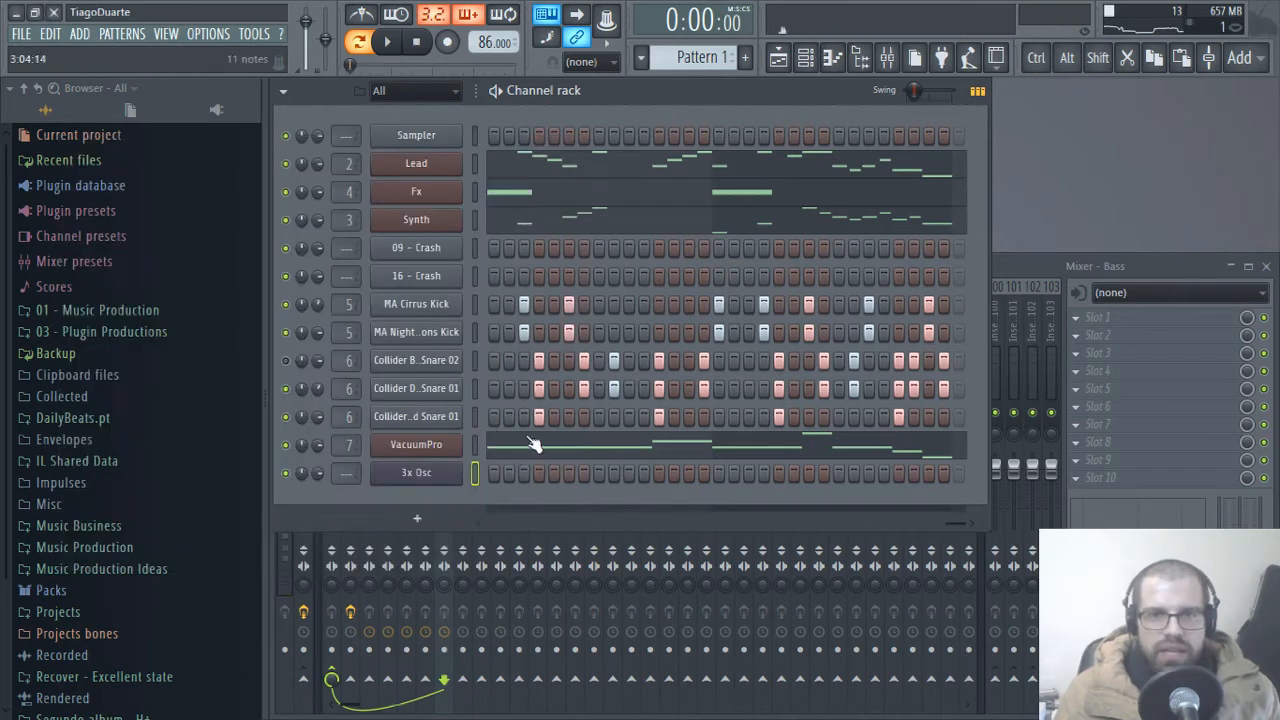
# - Copy the VacuumPro bass notes into the 3x Osc channel and play the pattern
pyautogui.click(476, 473)
pyautogui.hotkey('ctrl', 'v')
pyautogui.press('space')
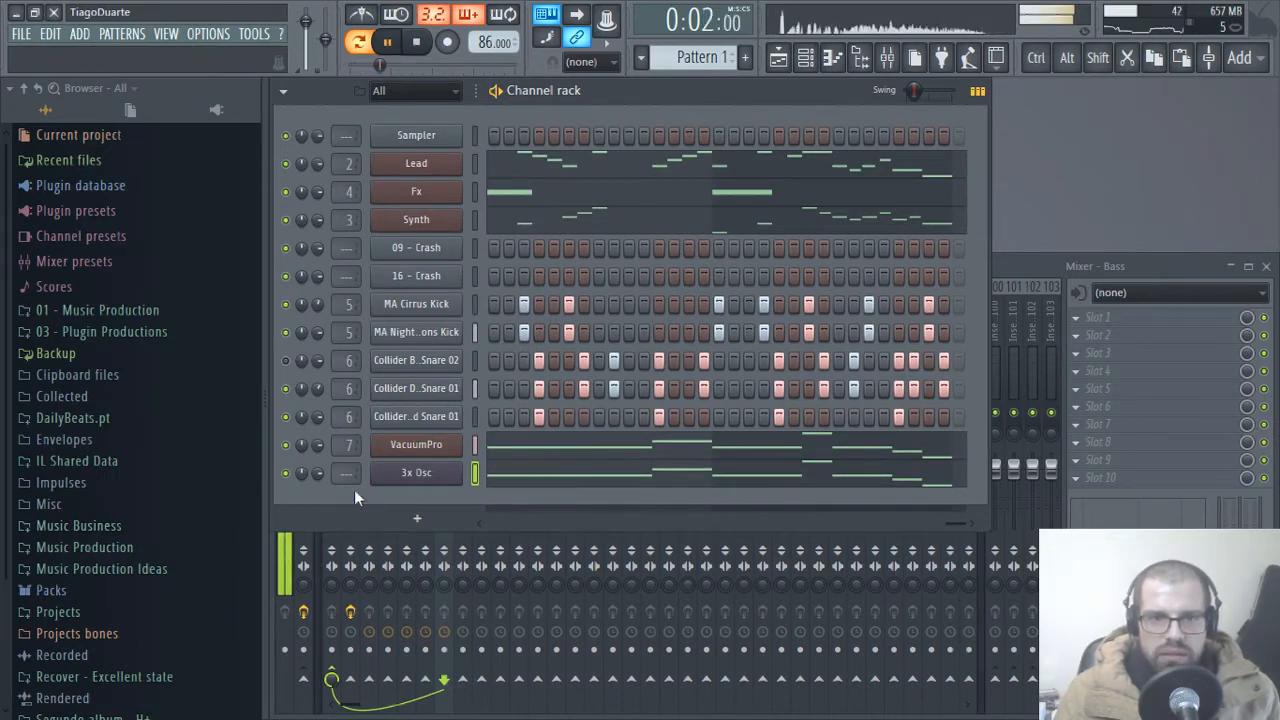
# - Assign the 3x Osc channel to mixer Insert 8 and lower that insert's fader
pyautogui.moveTo(347, 473); pyautogui.dragTo(347, 441)
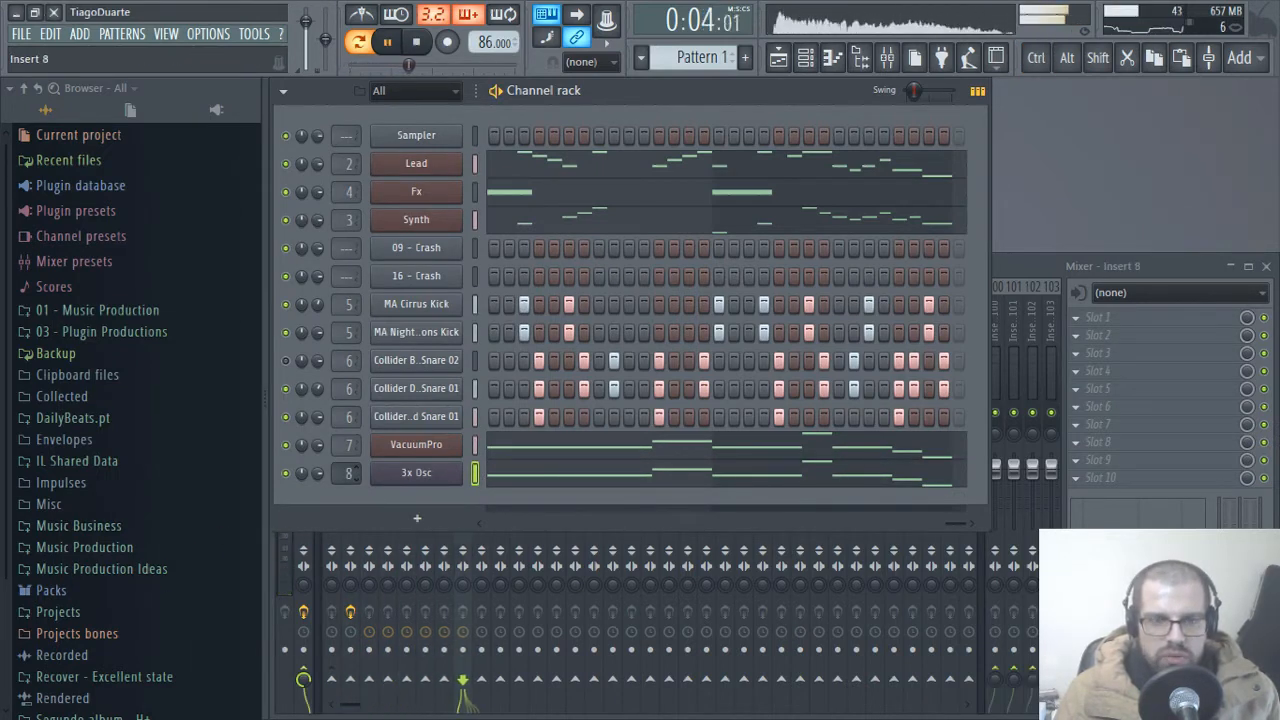
pyautogui.click(1015, 271)
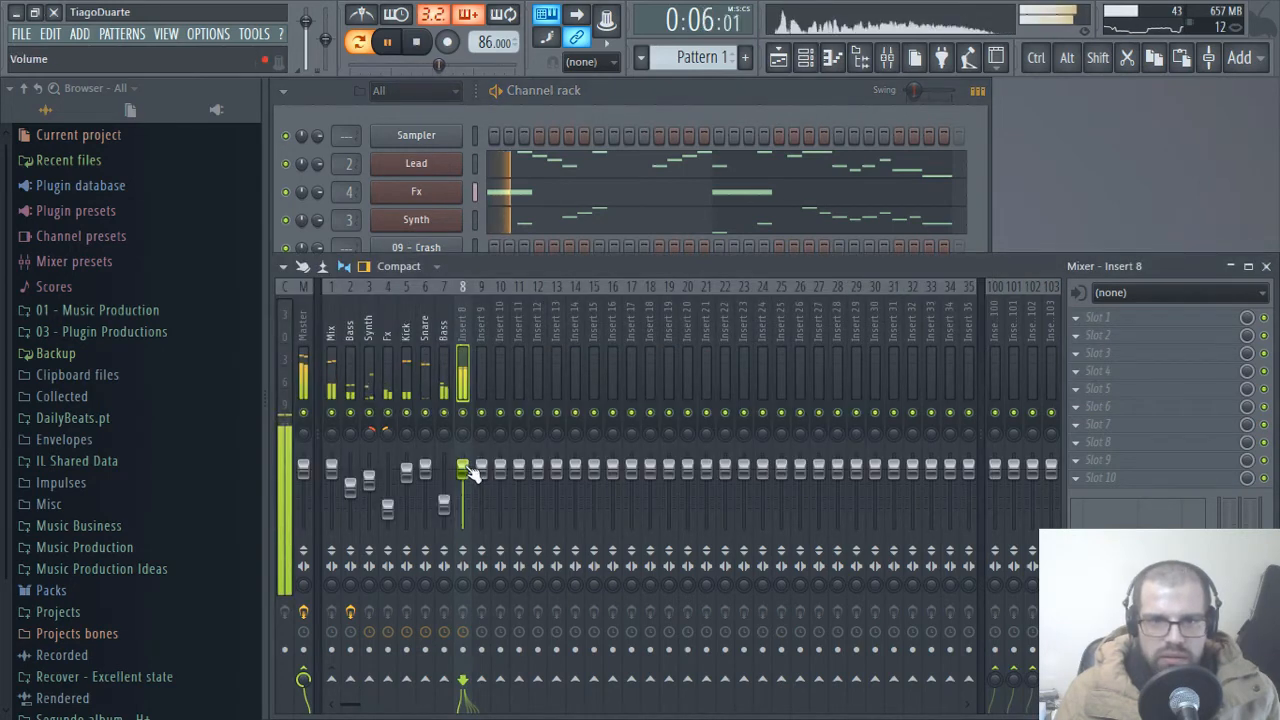
pyautogui.moveTo(464, 469); pyautogui.dragTo(463, 491)
# - Solo Insert 8 to hear the sub alone, and bring the Bass and Mix tracks back in alongside it
pyautogui.click(444, 413)
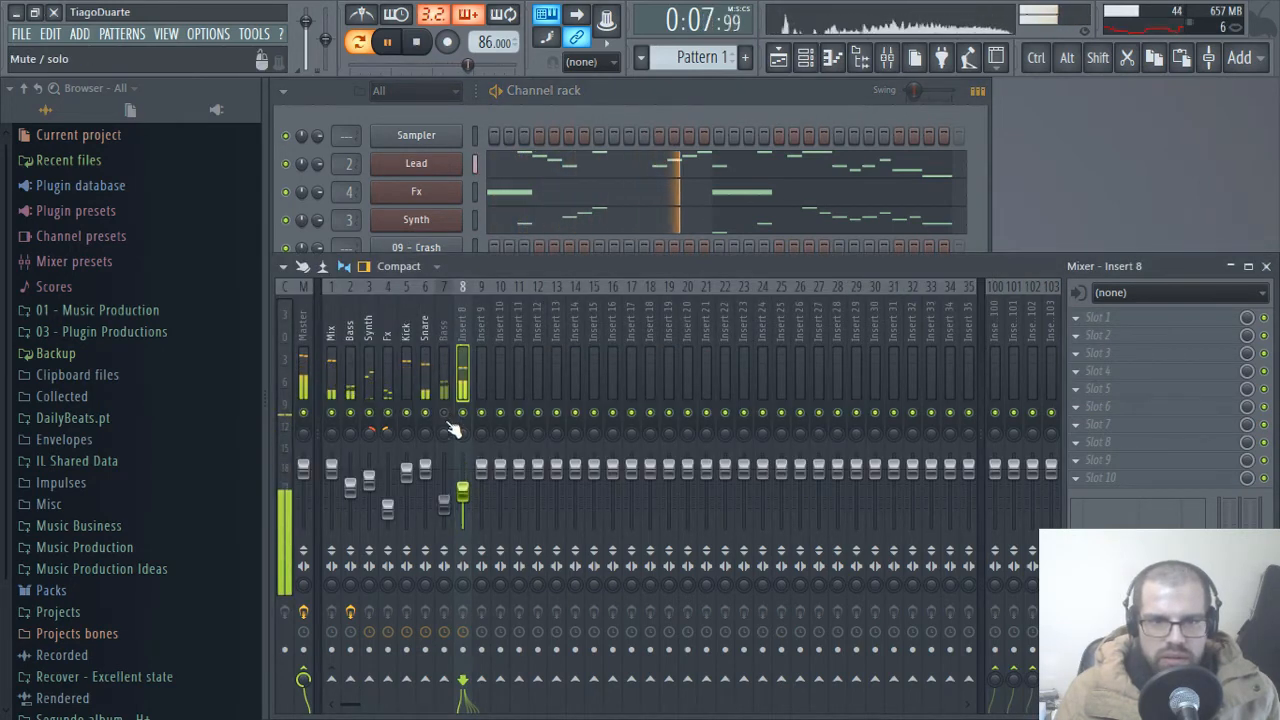
pyautogui.rightClick(462, 413)
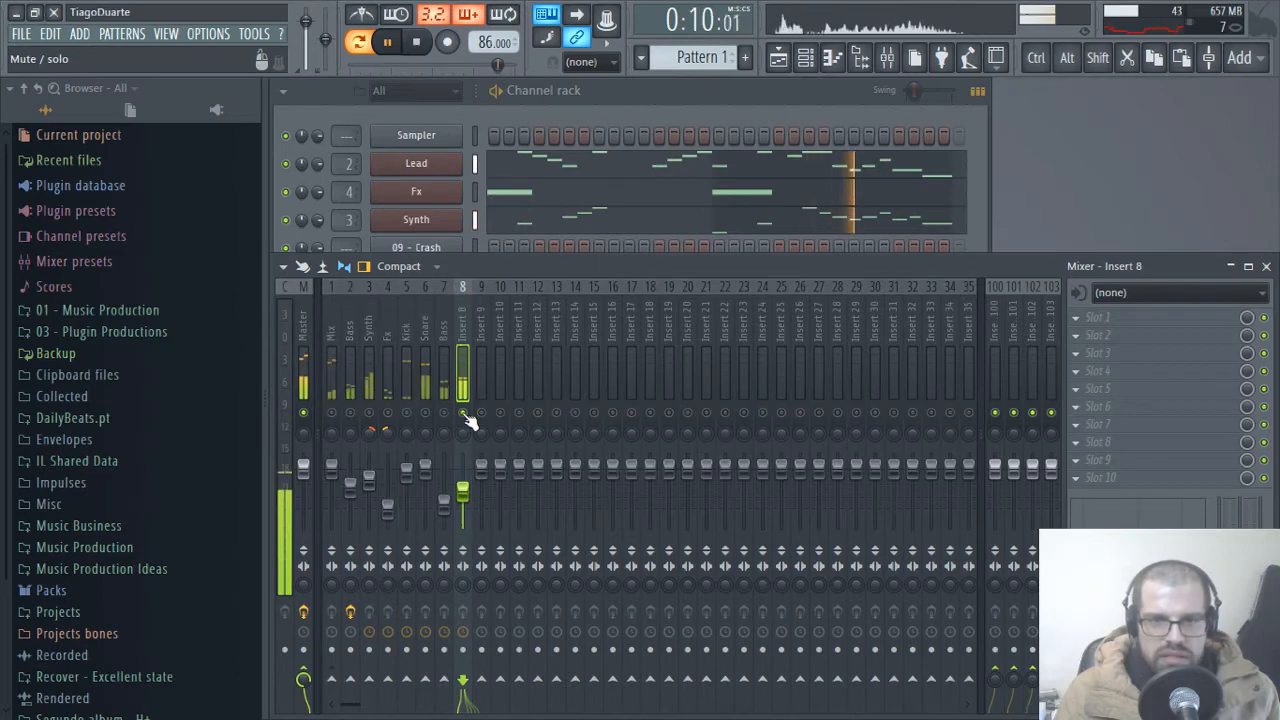
pyautogui.click(444, 505)
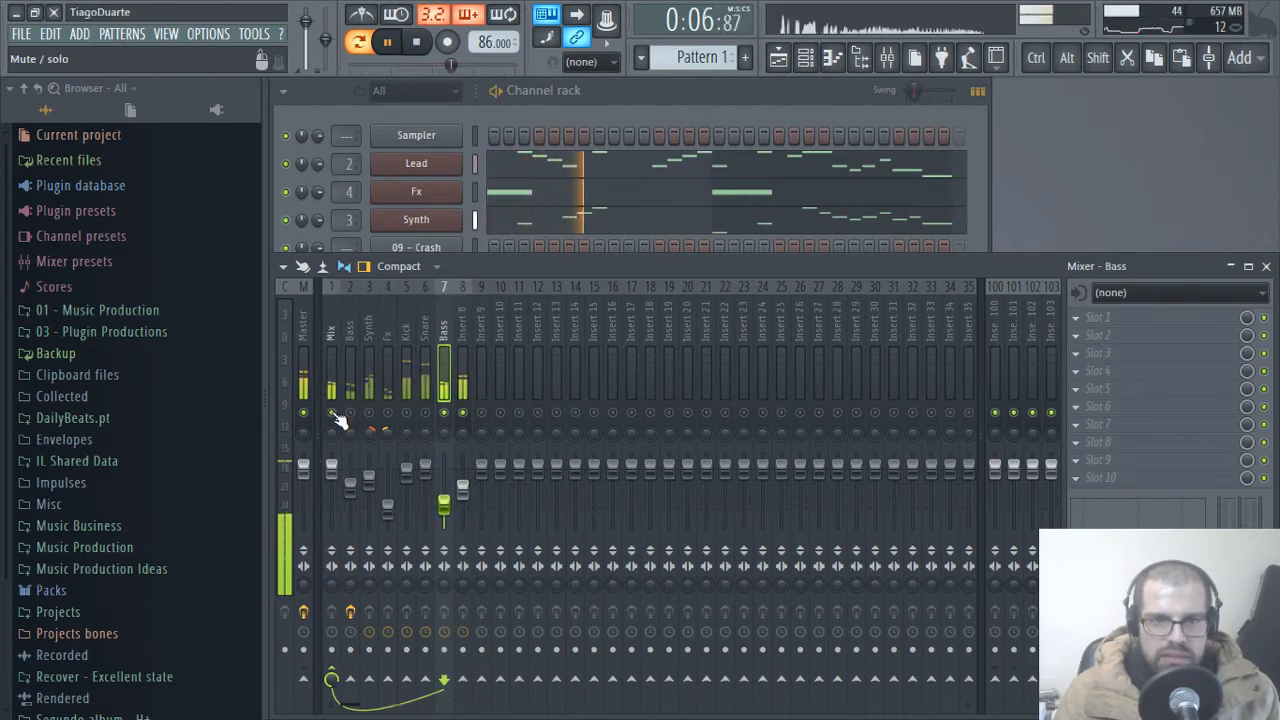
# - Route Insert 8 only to the Mix track
pyautogui.click(463, 320)
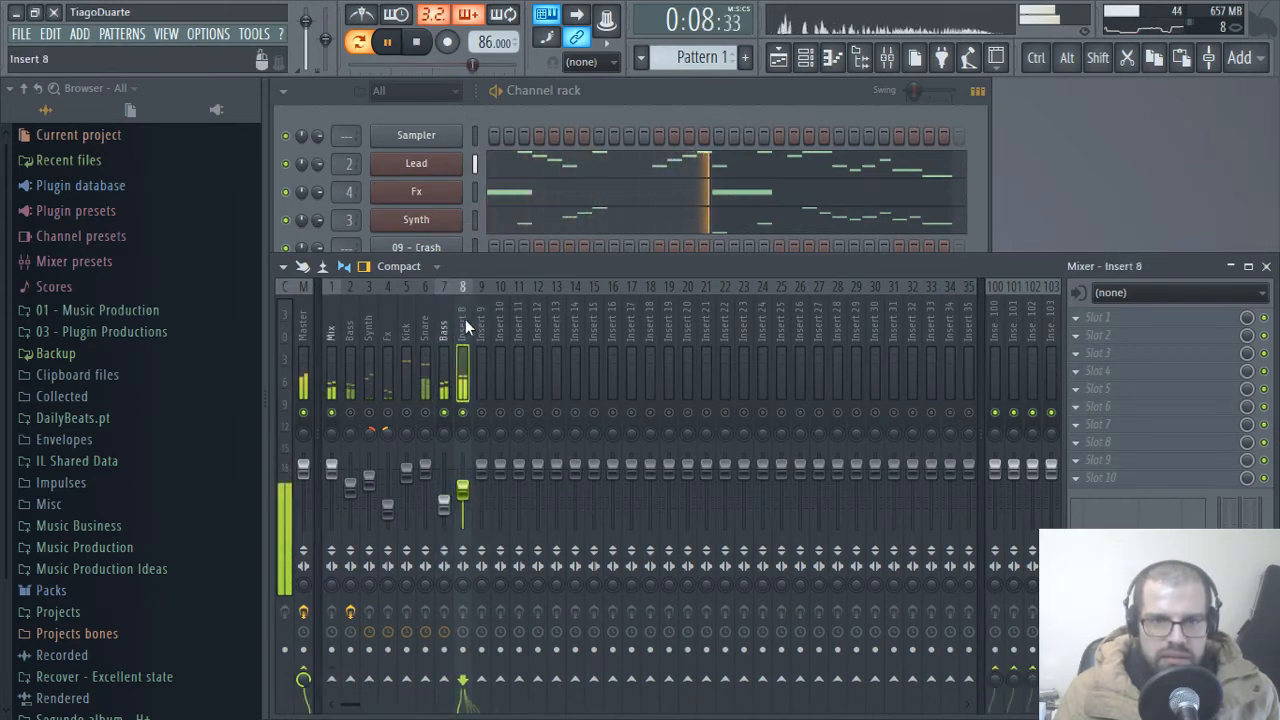
pyautogui.rightClick(333, 685)
pyautogui.click(377, 650)
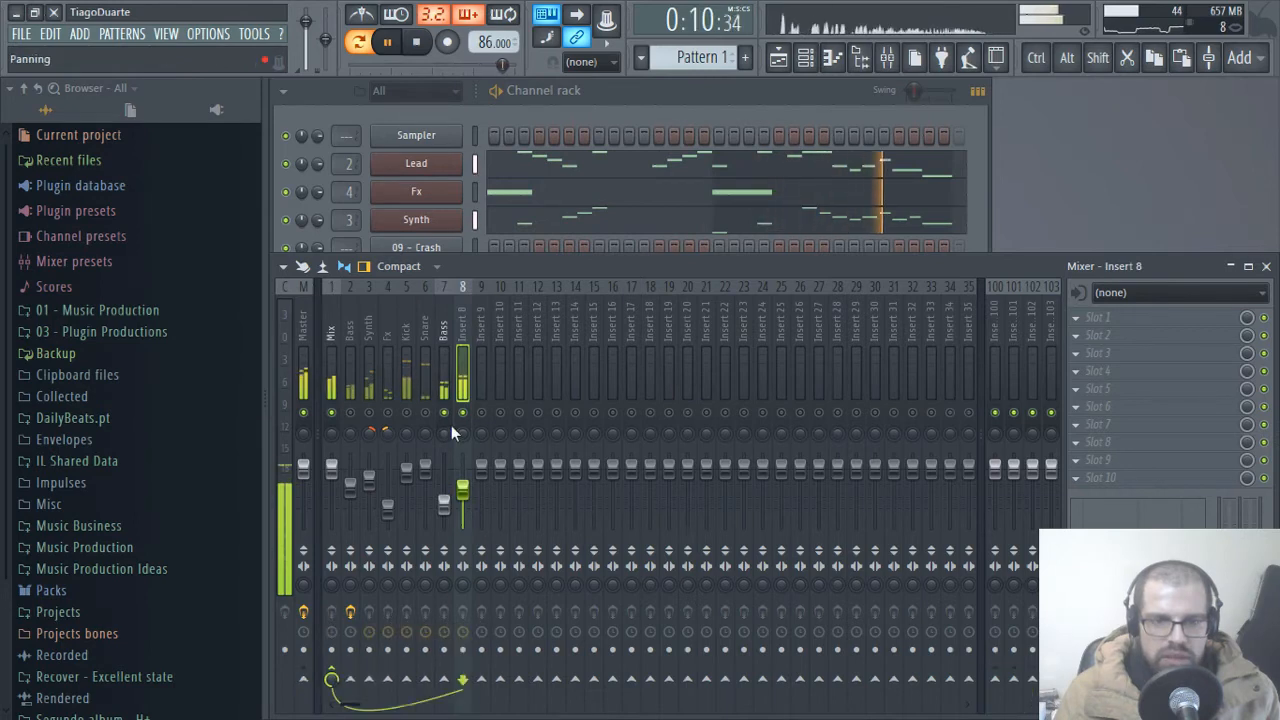
# - Balance the Bass and Insert 8 faders by ear during playback, setting Insert 8 to about -11.1 dB
pyautogui.click(445, 506)
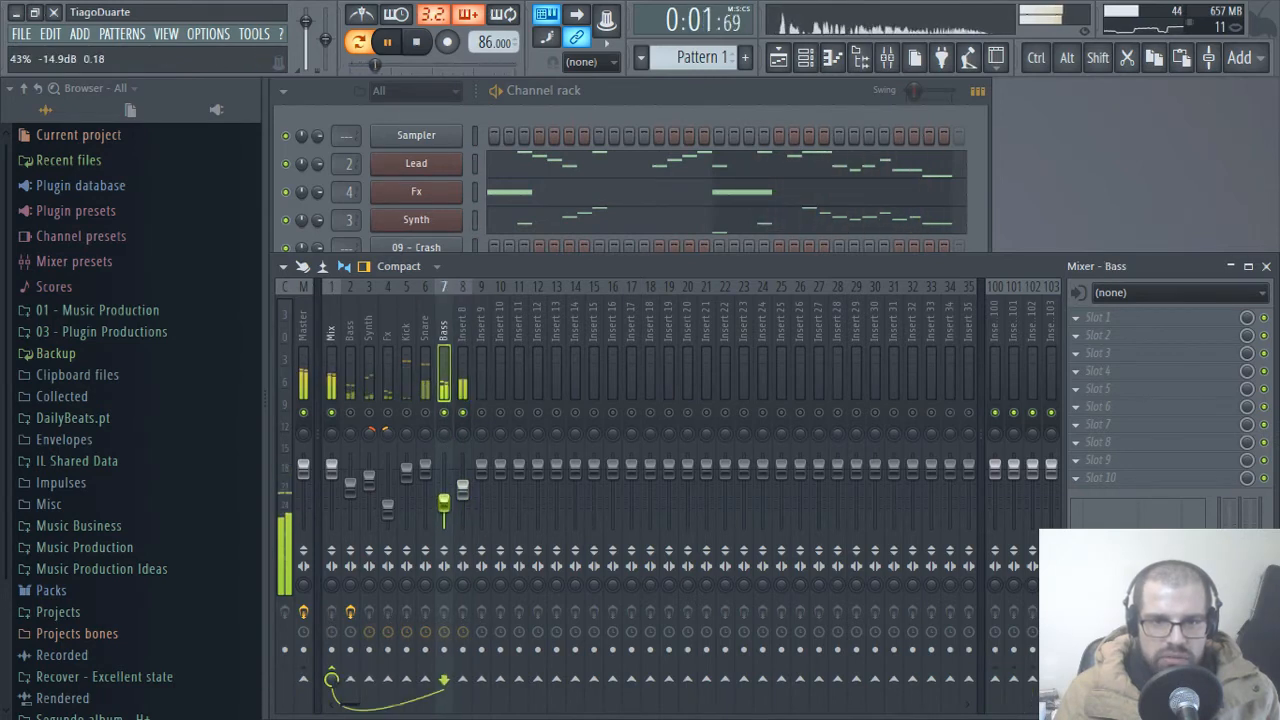
pyautogui.click(463, 492)
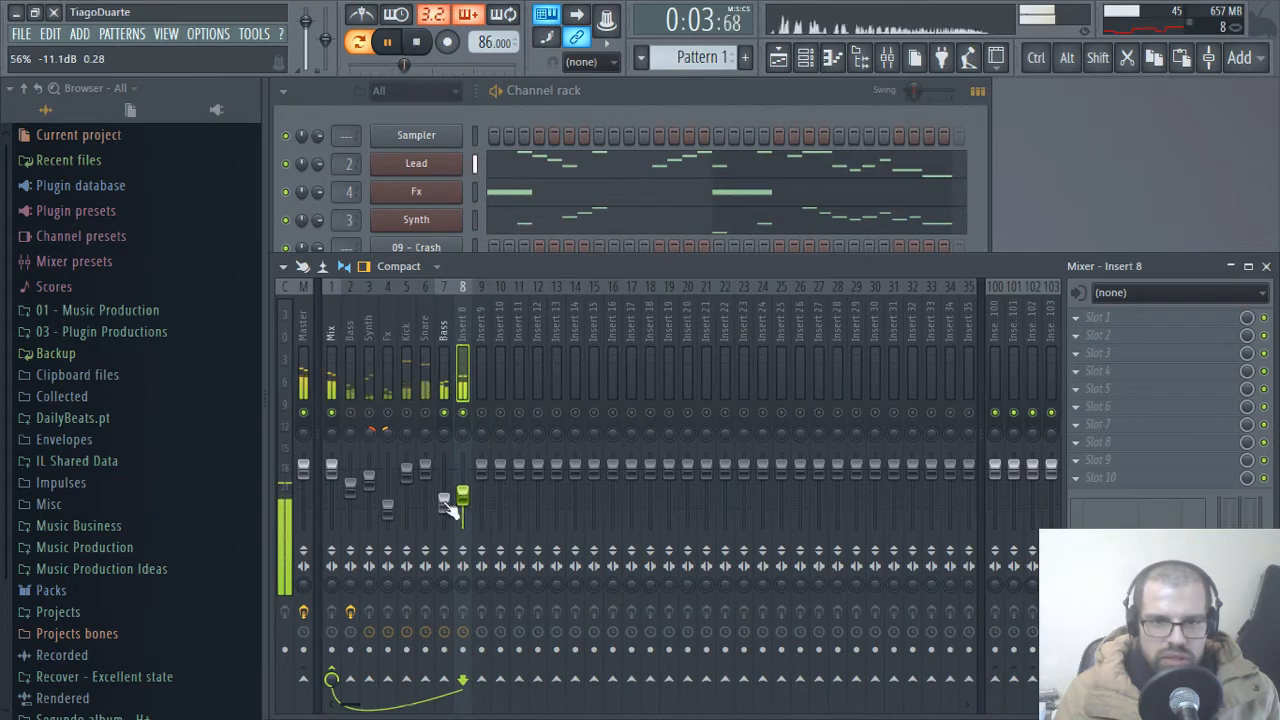
pyautogui.click(445, 500)
pyautogui.click(463, 320)
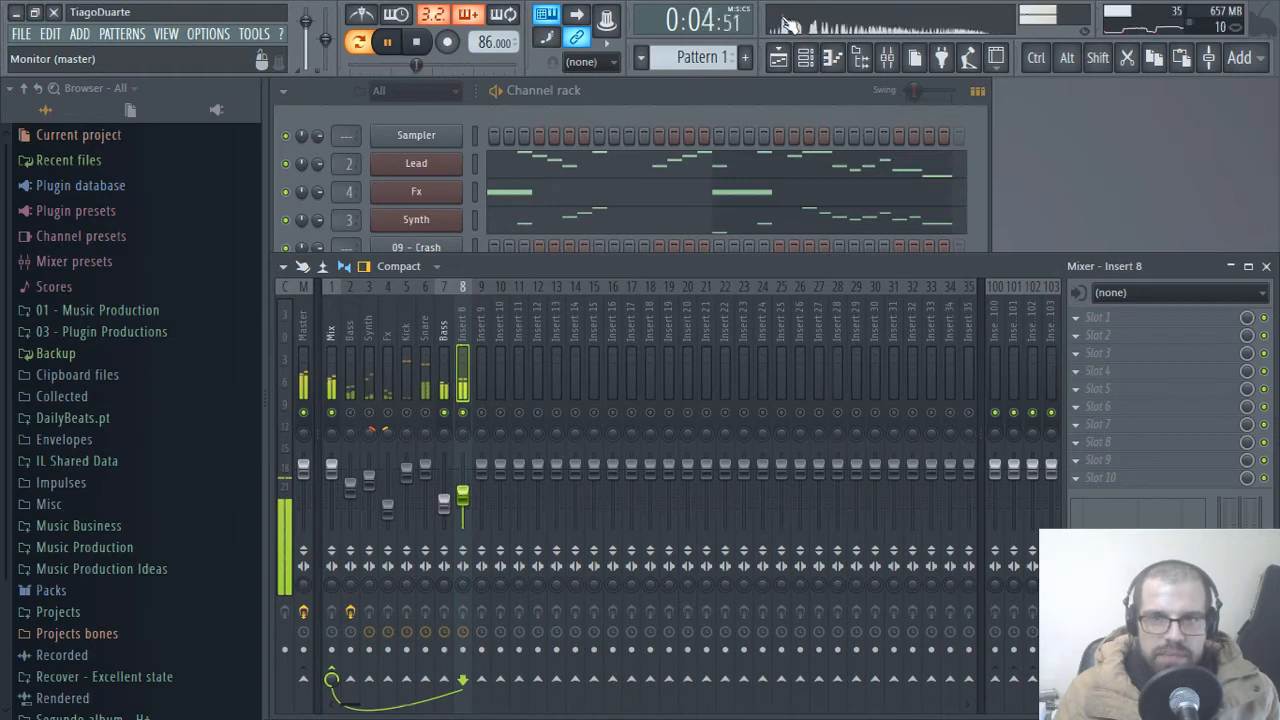
pyautogui.press('space')
pyautogui.press('space')
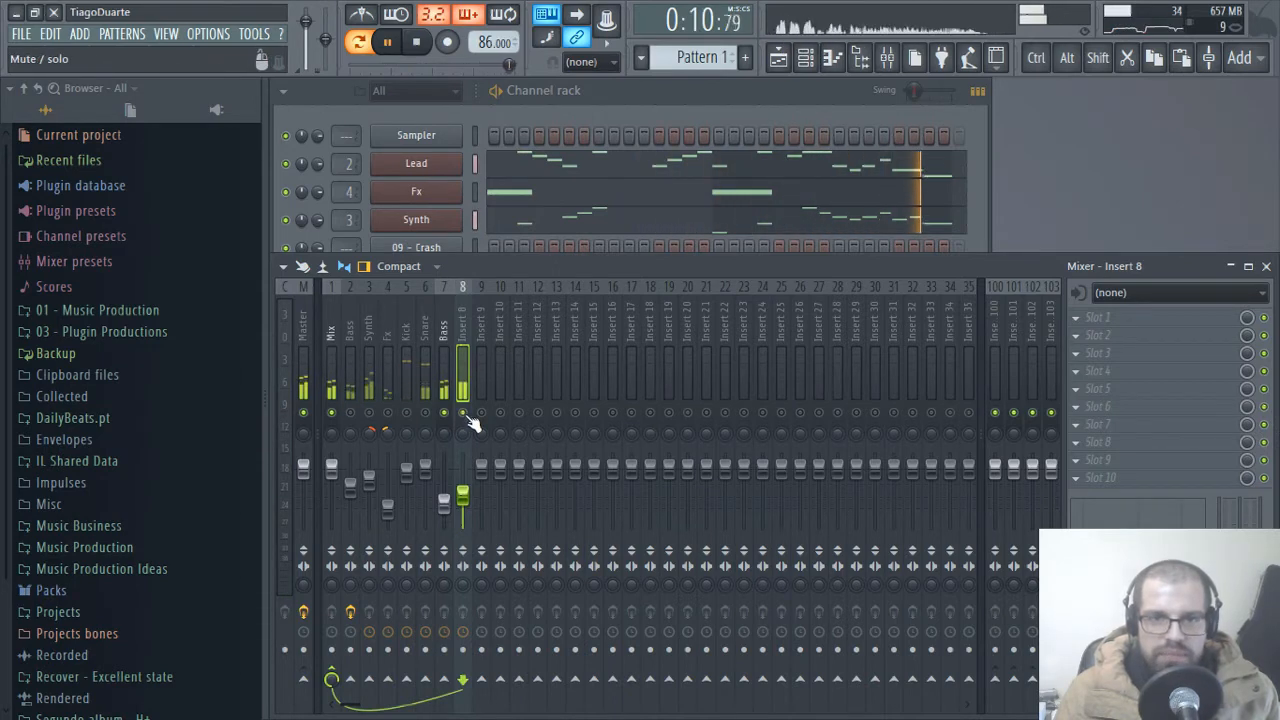
# - Rename the Insert 8 mixer track as Sub bass
pyautogui.doubleClick(463, 331)
pyautogui.write('Sub')
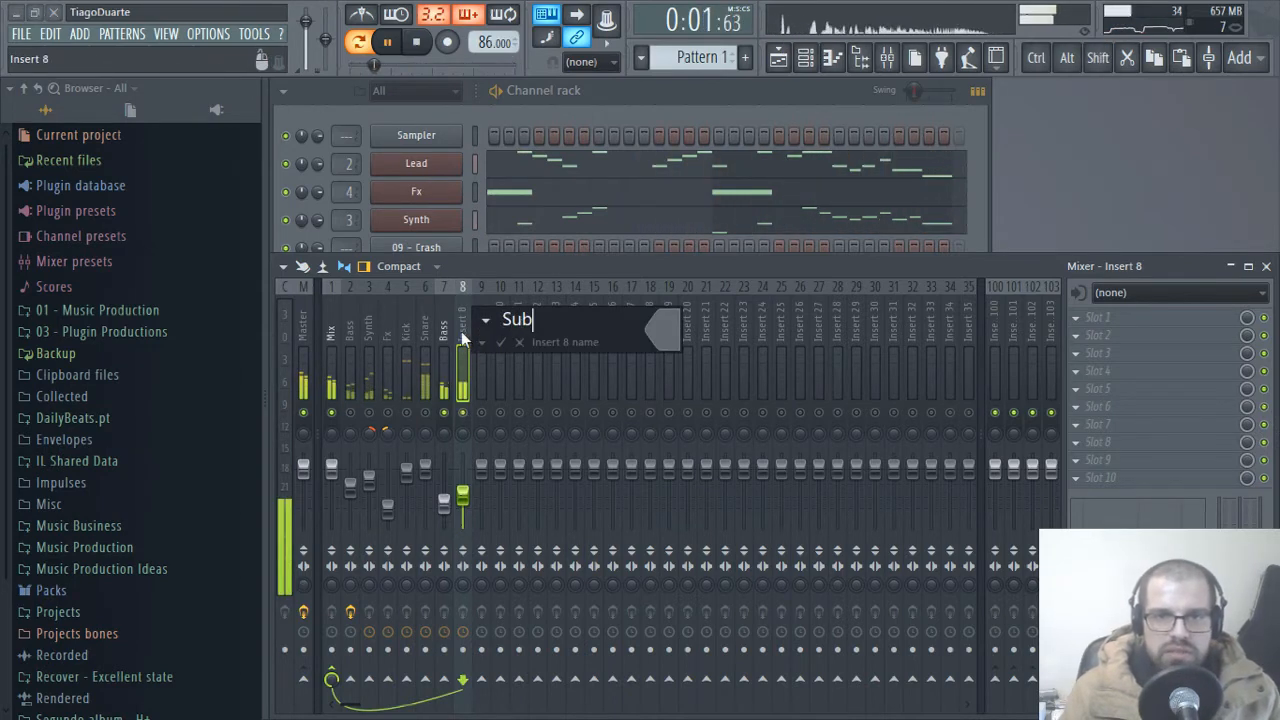
pyautogui.write(' bass')
pyautogui.press('Return')
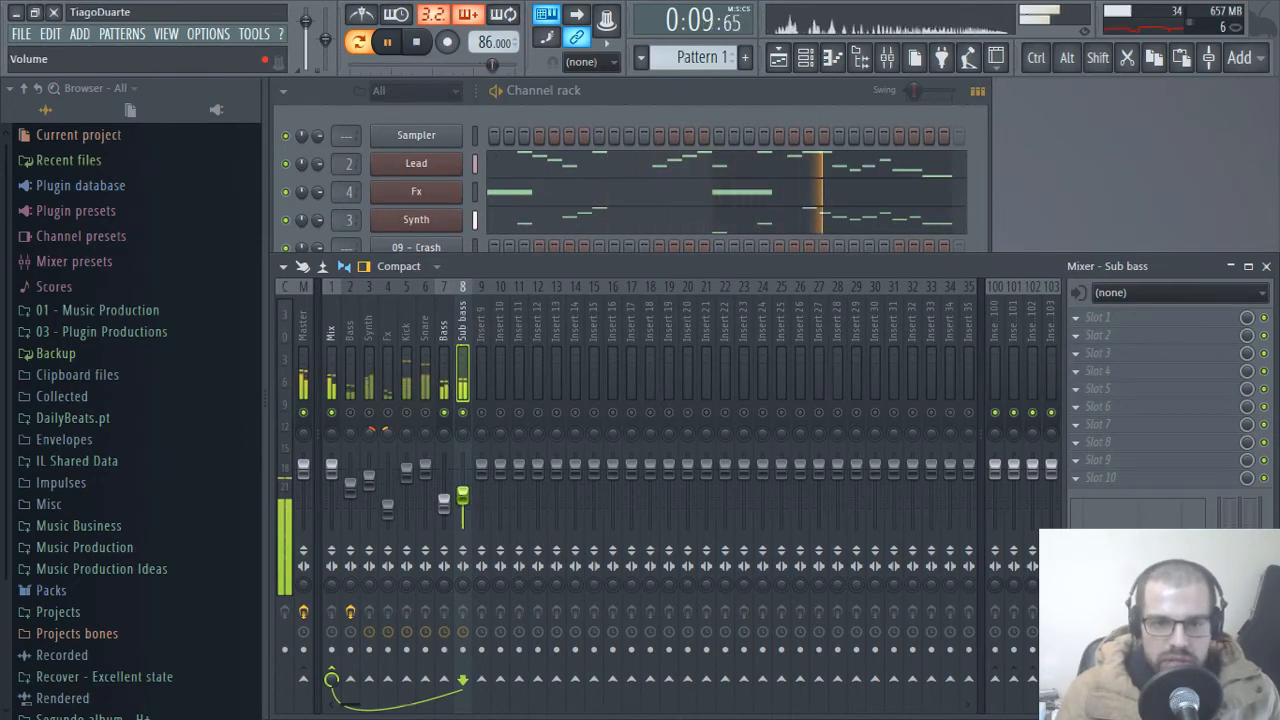
# - Lower the Sub bass fader to about the height of the Bass fader and unsolo the tracks
pyautogui.moveTo(463, 495); pyautogui.dragTo(463, 505)
pyautogui.rightClick(463, 412)
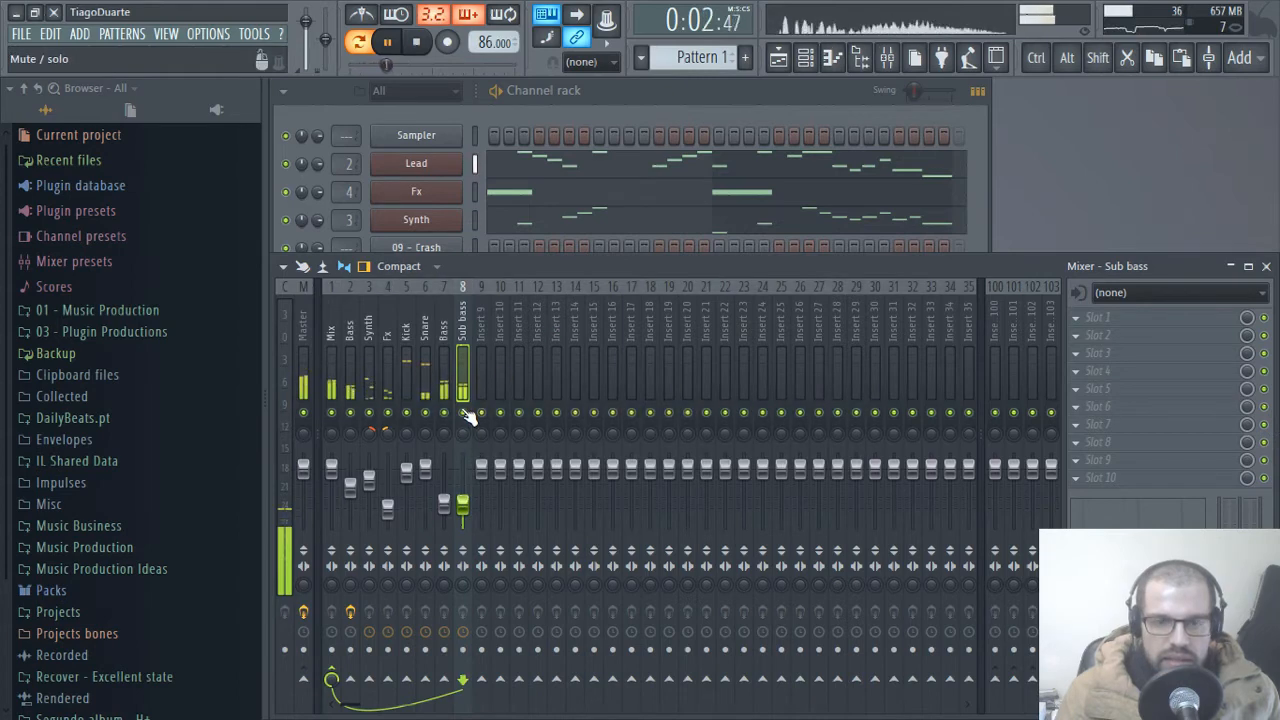
# - Send the Mix track to Insert 100 and rename Insert 100 as Aux rev
pyautogui.click(333, 330)
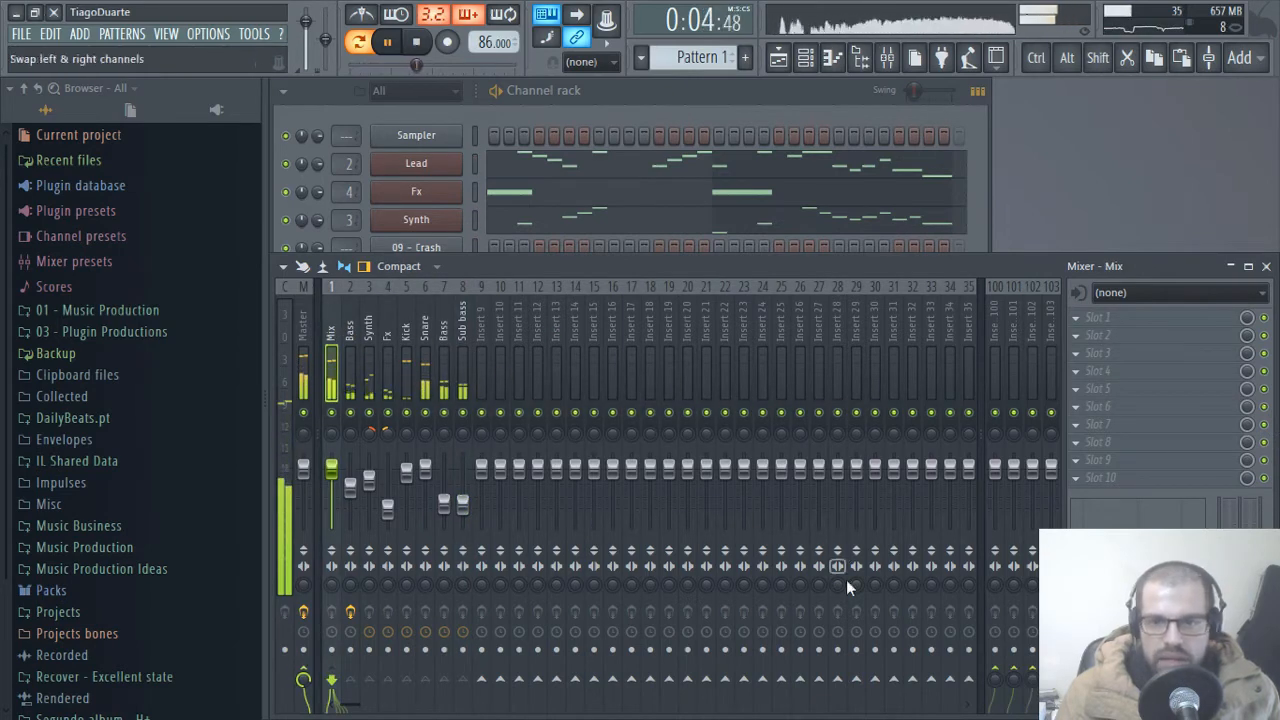
pyautogui.moveTo(994, 679); pyautogui.dragTo(994, 639)
pyautogui.doubleClick(990, 320)
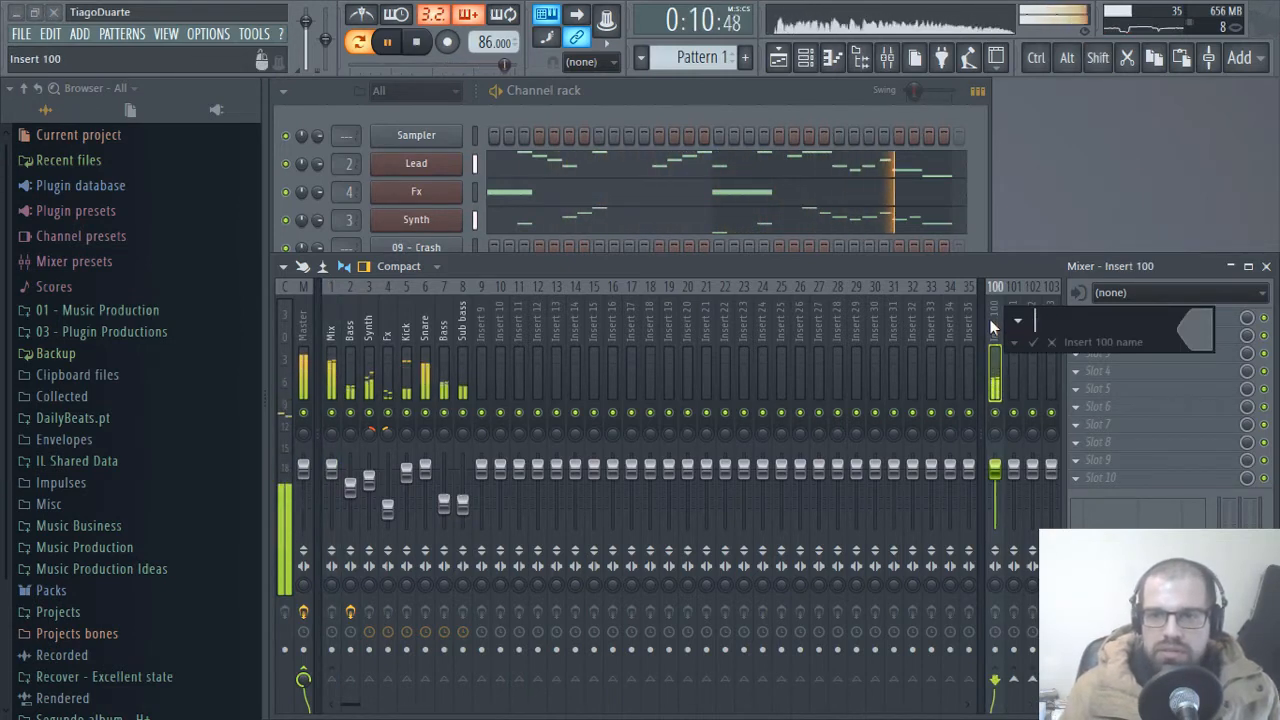
pyautogui.write('Aux rev')
pyautogui.press('Return')
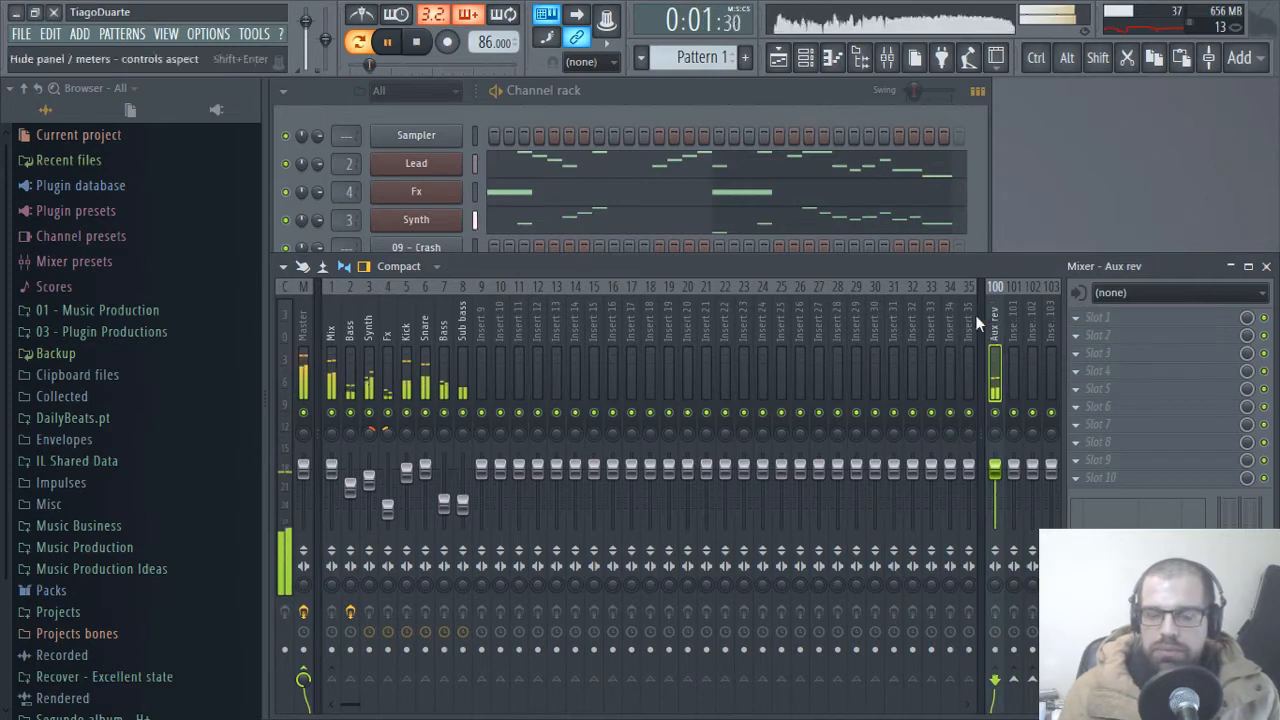
# - Load the Waves IR-L full Stereo reverb in the first effect slot of the Aux rev track
pyautogui.click(1104, 320)
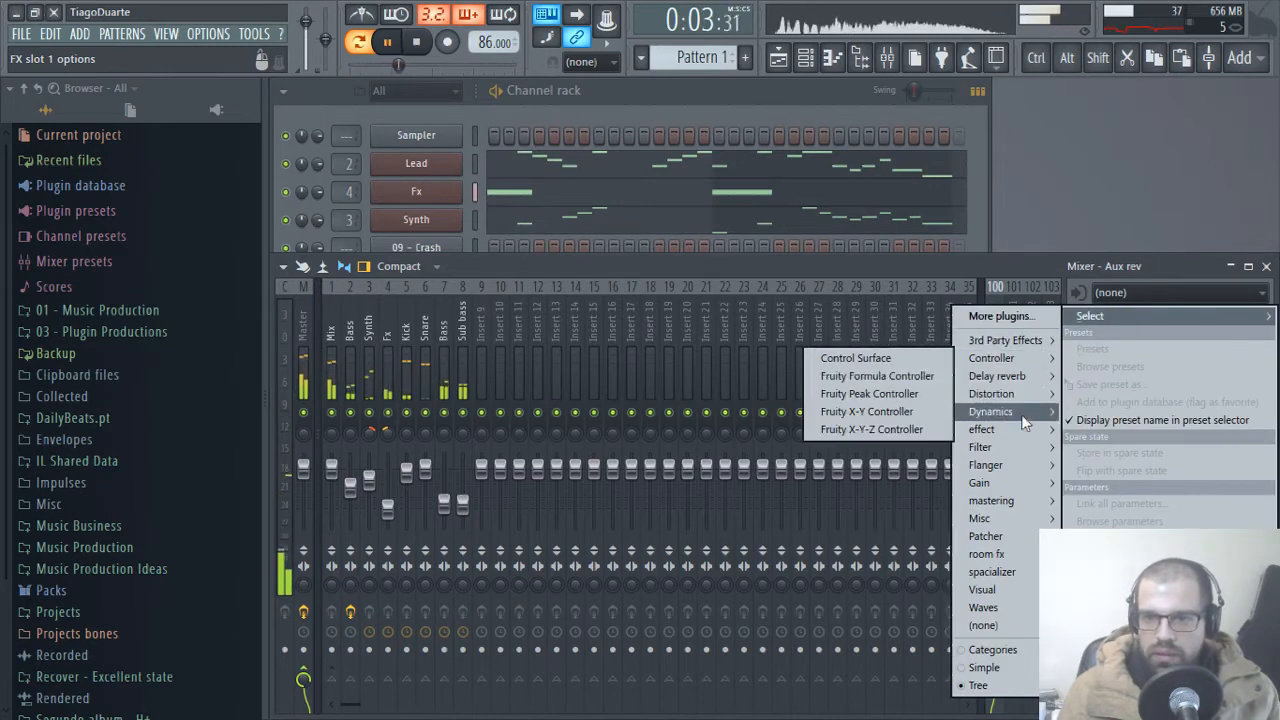
pyautogui.moveTo(1000, 607)
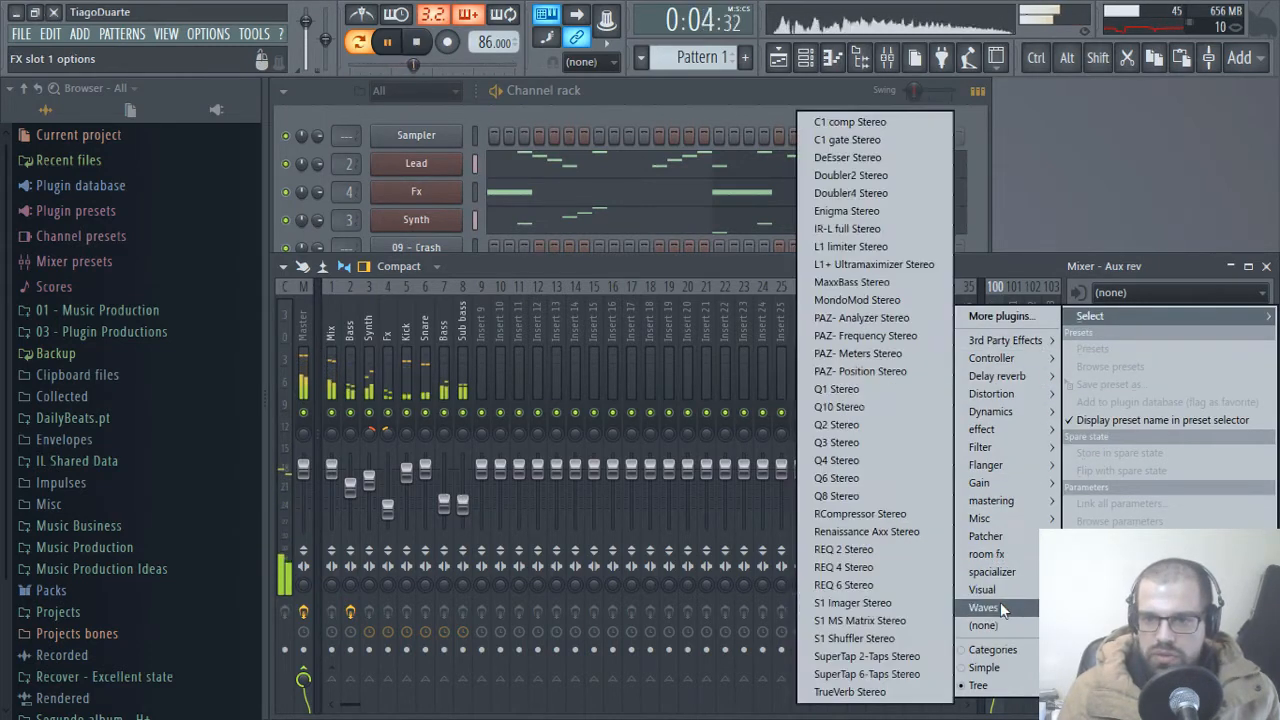
pyautogui.click(829, 230)
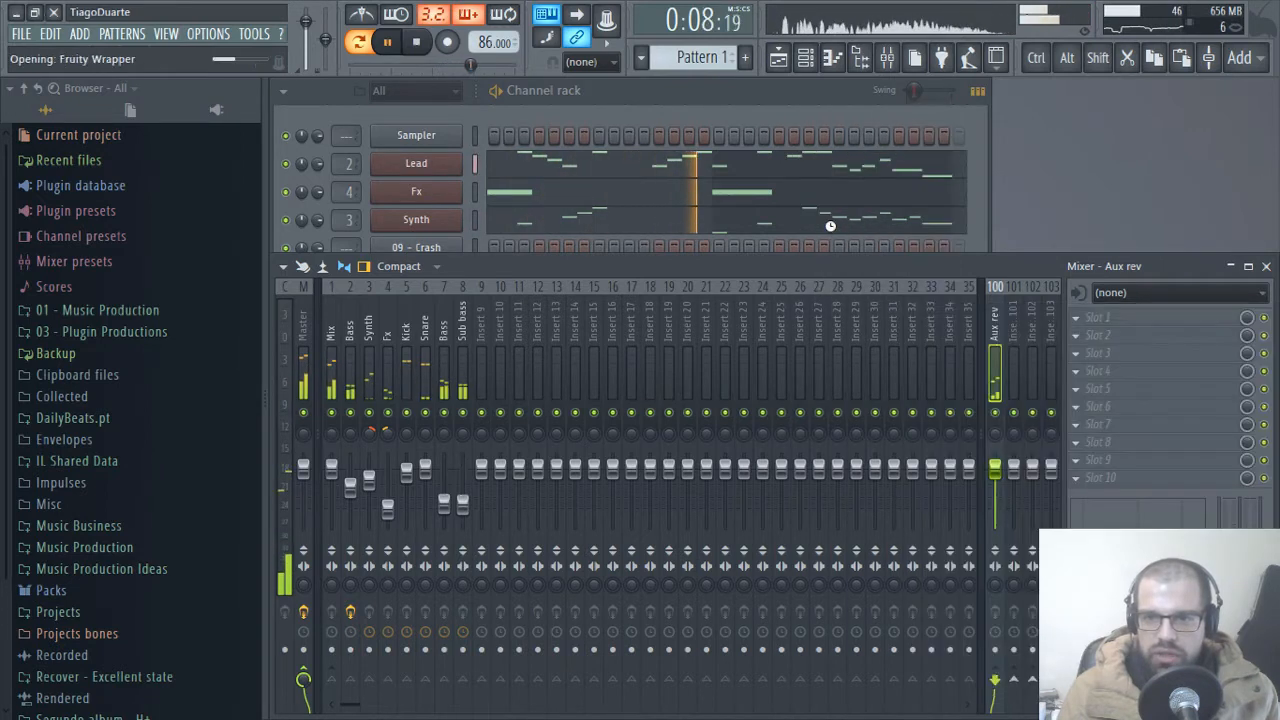
pyautogui.click(1120, 337)
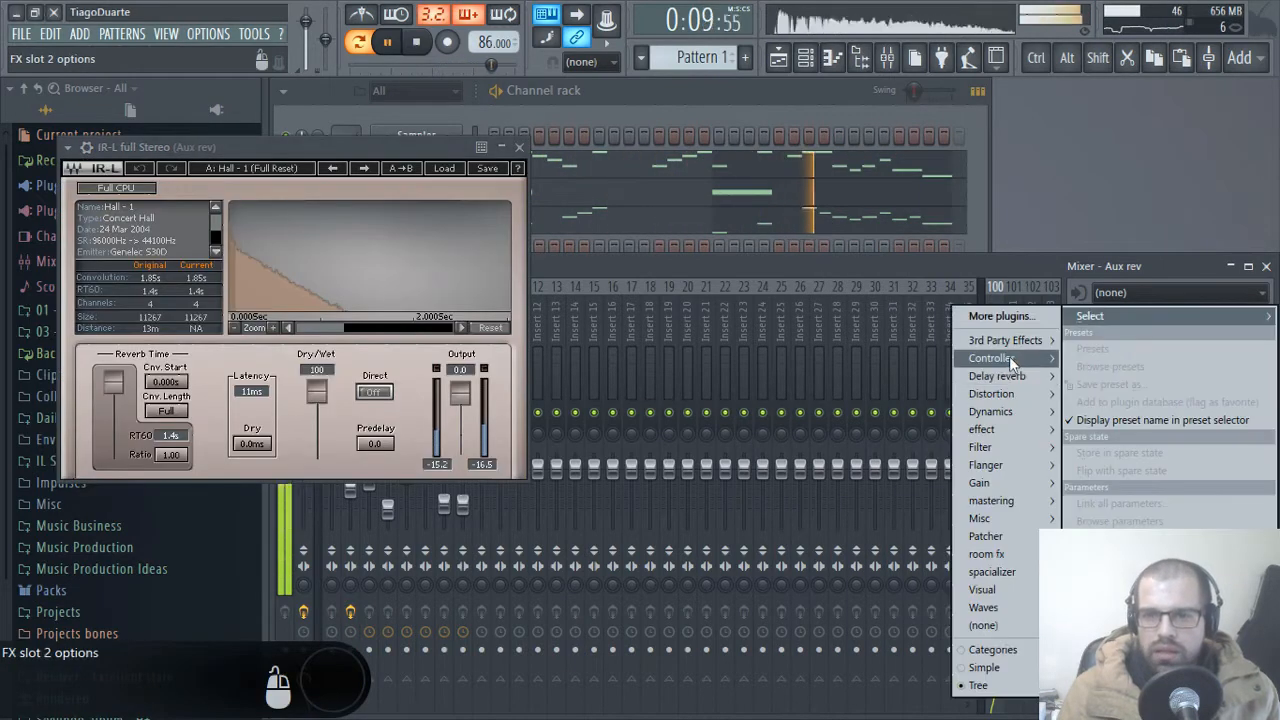
pyautogui.moveTo(1013, 376)
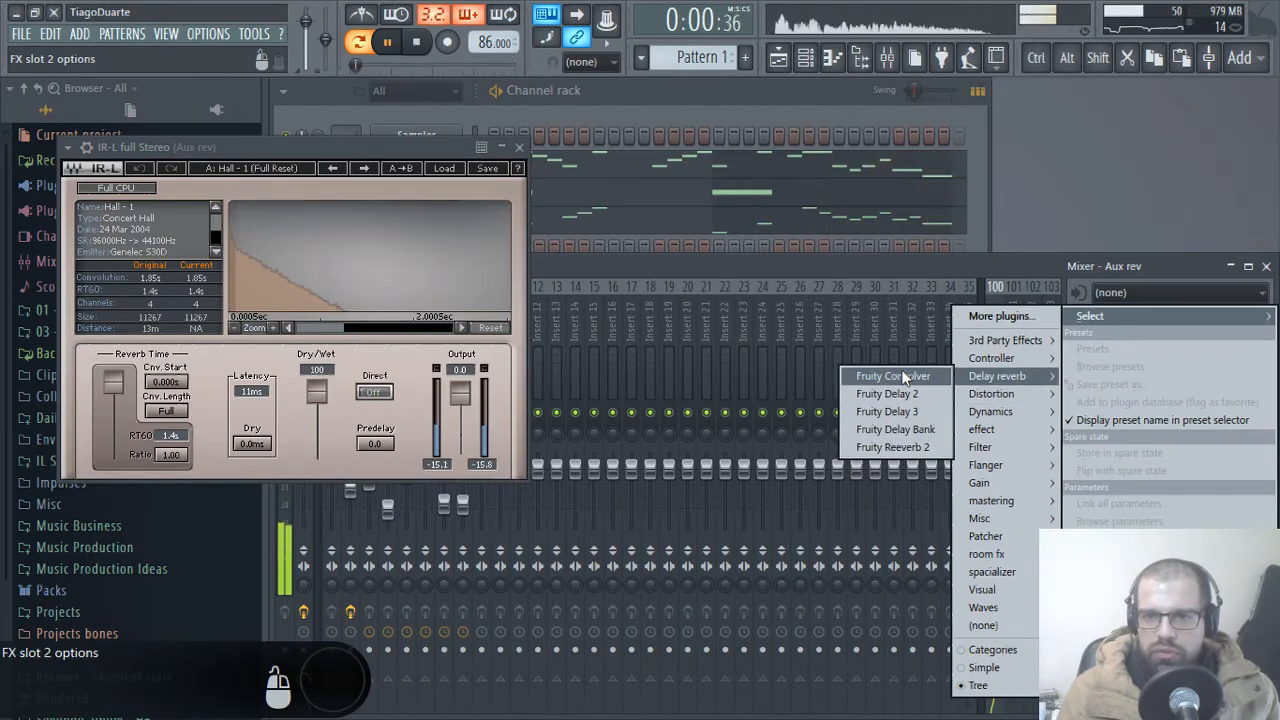
pyautogui.click(450, 153)
# - Stop playback, load the Plate - 1 impulse response and reset preset in IR-L, and play the pattern with the Mix track selected
pyautogui.moveTo(368, 150); pyautogui.dragTo(718, 168)
pyautogui.press('space')
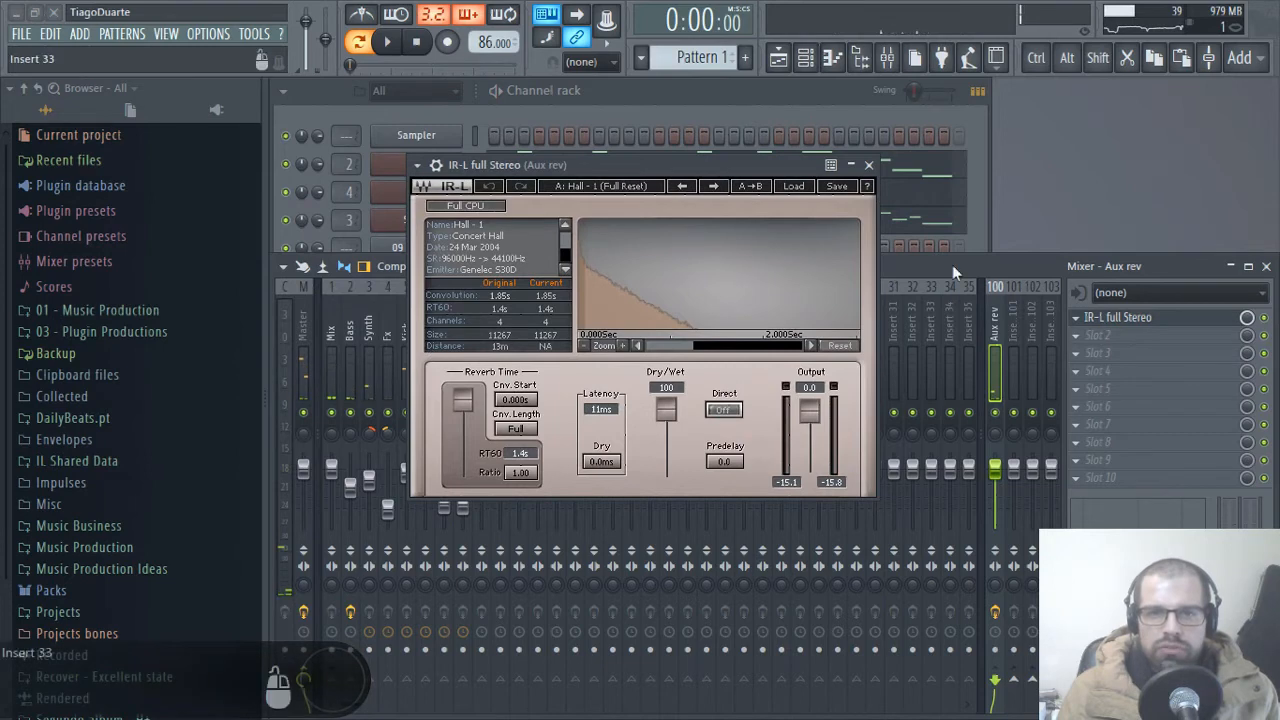
pyautogui.click(793, 186)
pyautogui.moveTo(990, 340)
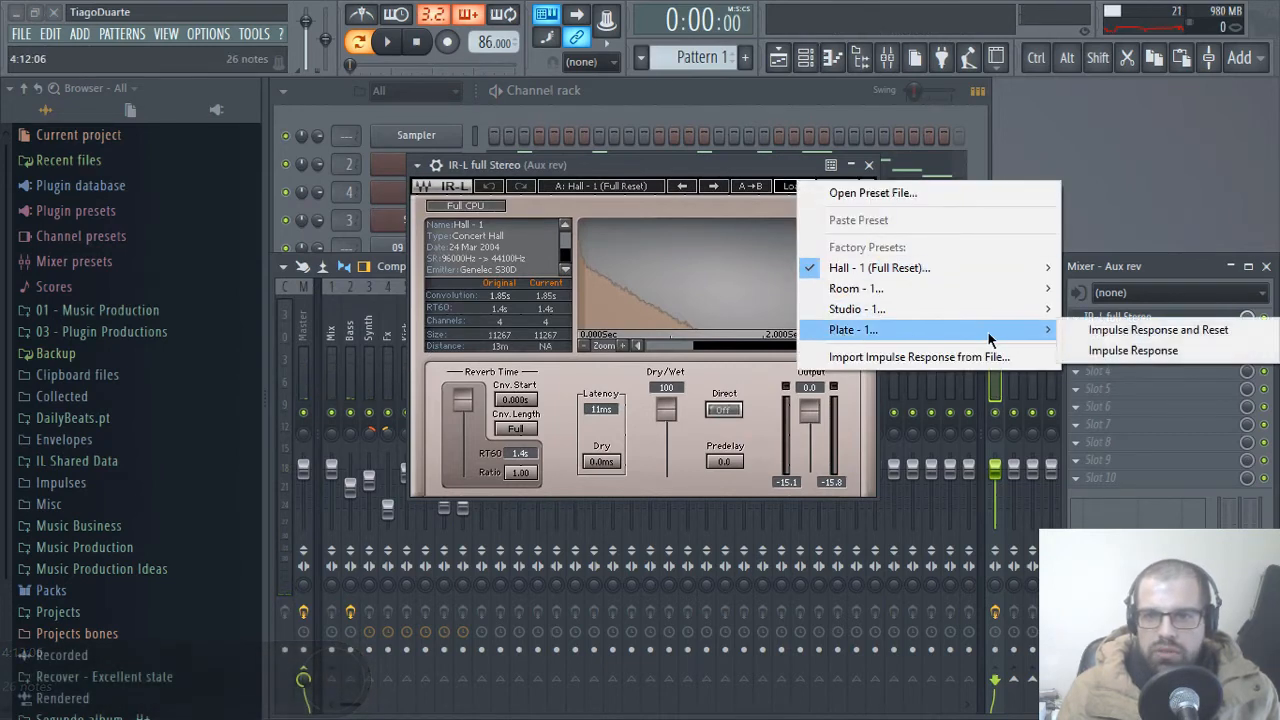
pyautogui.click(1100, 330)
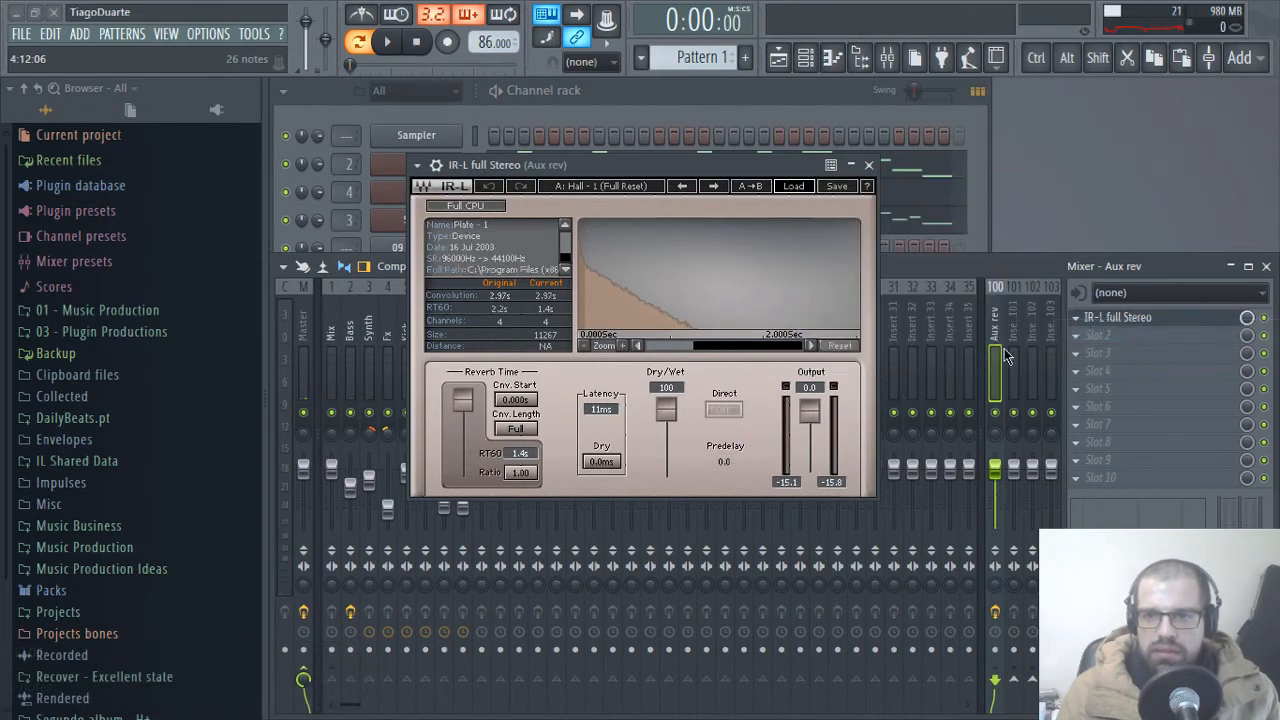
pyautogui.click(335, 330)
pyautogui.press('space')
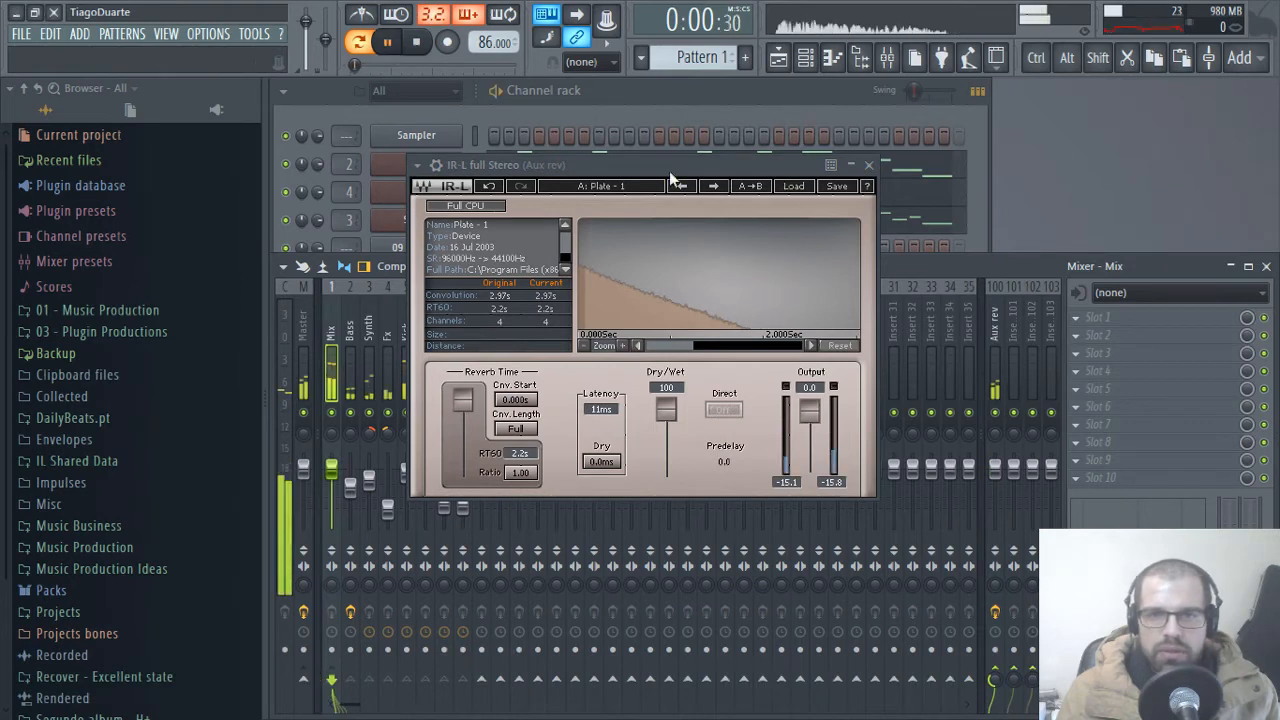
# - Add FidelityEQ in the second slot of Aux rev and enable its high-pass filter at 709 Hz
pyautogui.moveTo(660, 167); pyautogui.dragTo(591, 108)
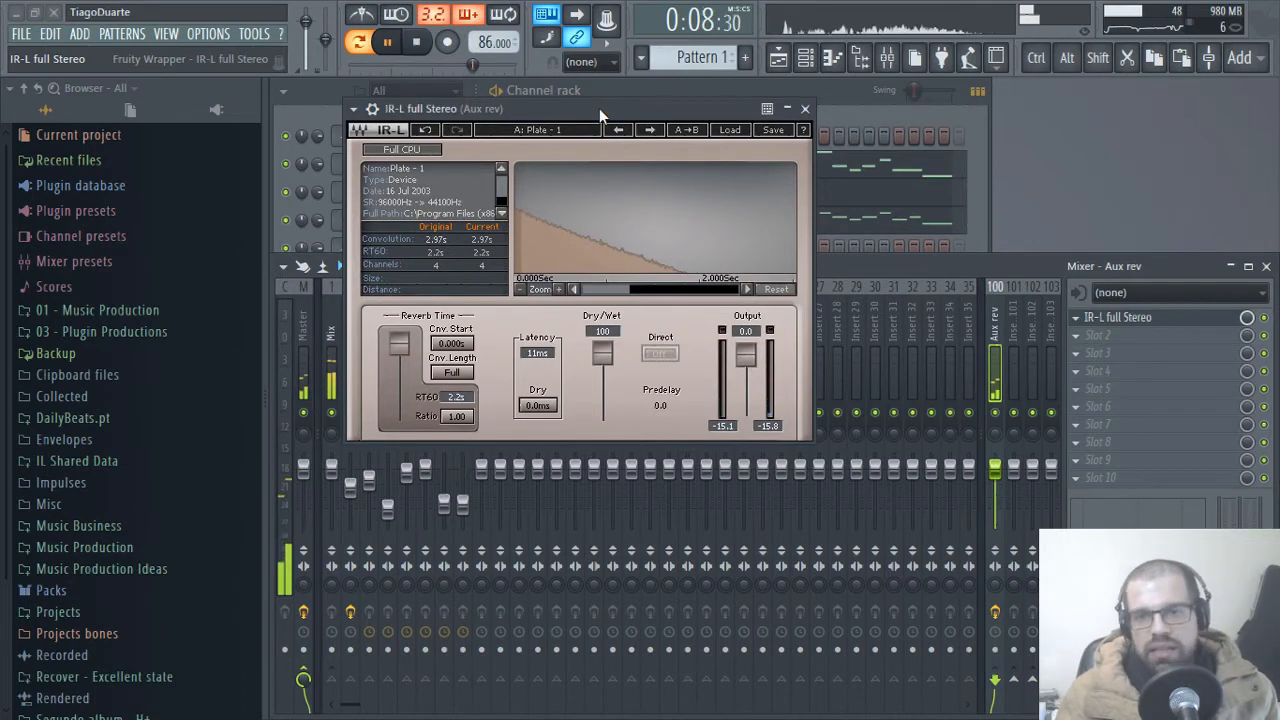
pyautogui.click(1129, 335)
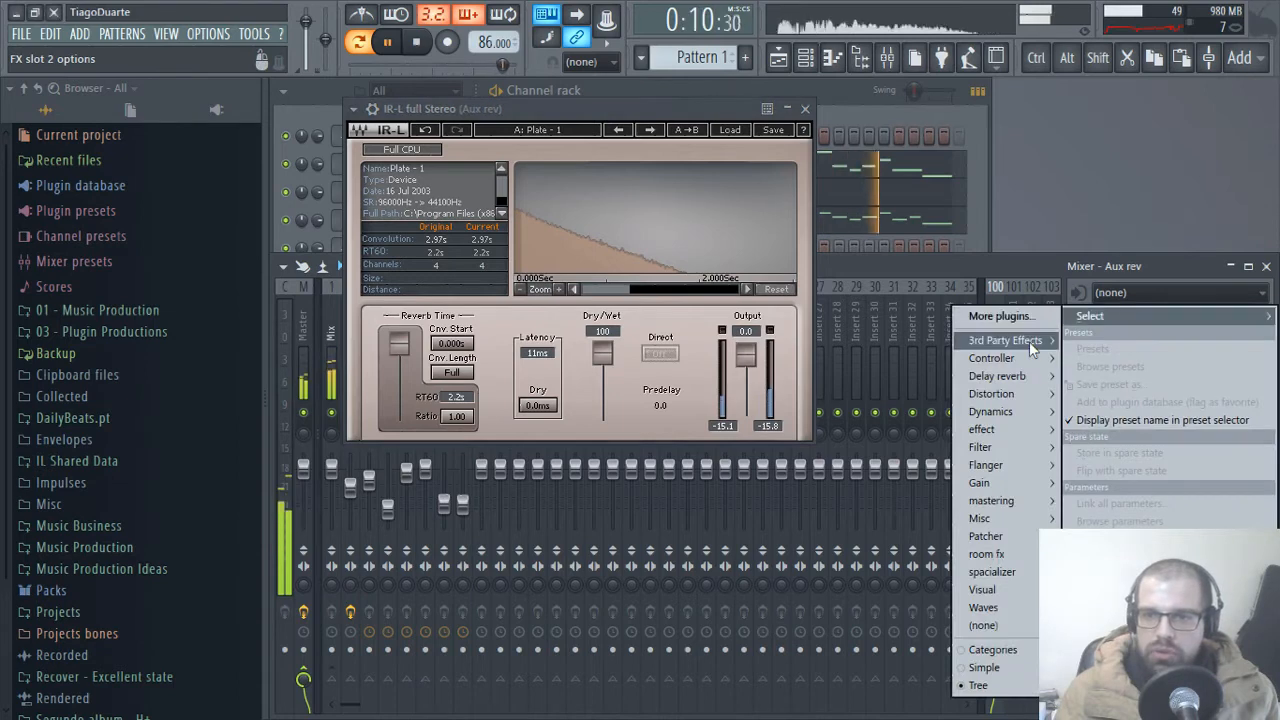
pyautogui.moveTo(1029, 341)
pyautogui.click(889, 469)
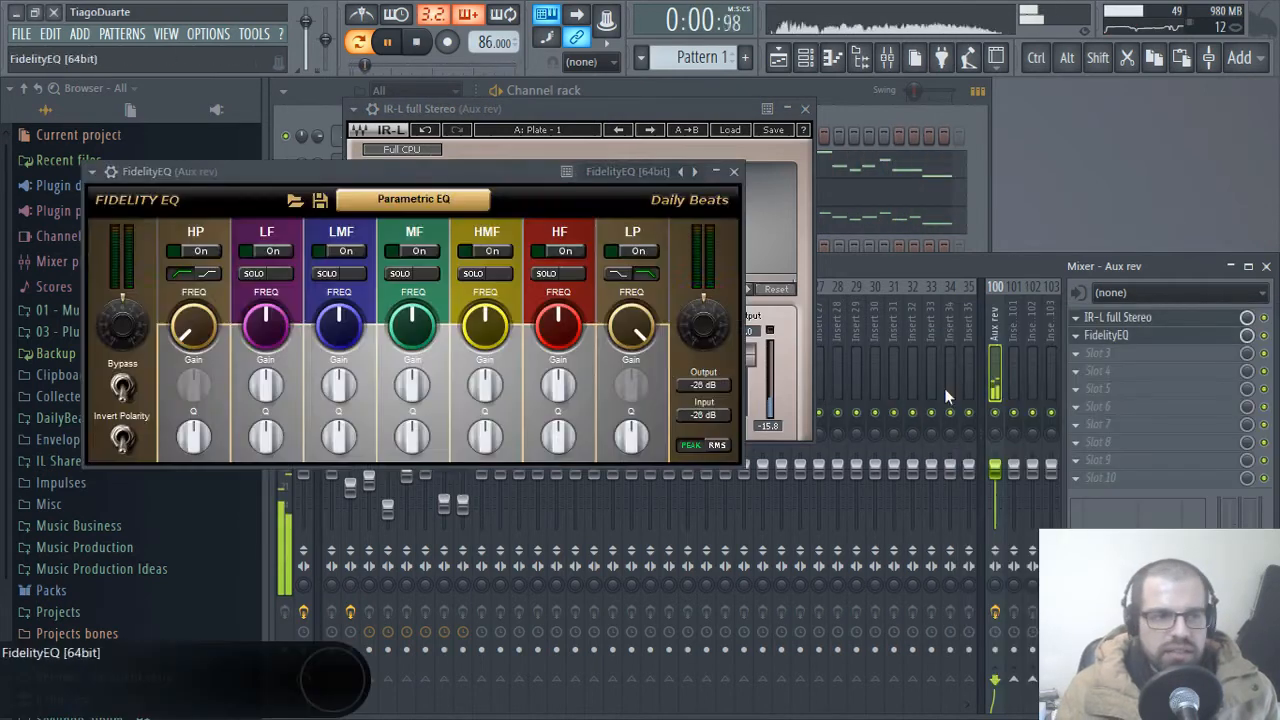
pyautogui.click(201, 251)
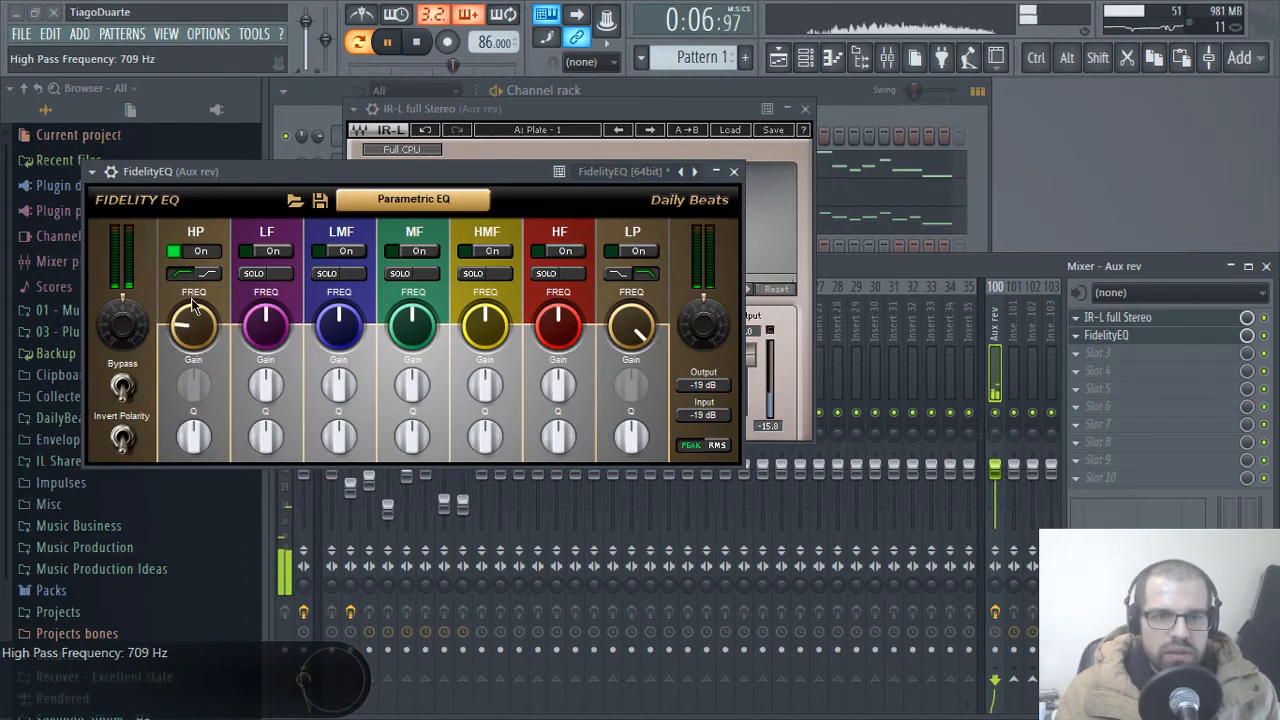
pyautogui.click(733, 171)
# - Review the IR-L reverb window on Aux rev during playback, close it and return to the Mix track
pyautogui.moveTo(669, 107); pyautogui.dragTo(783, 118)
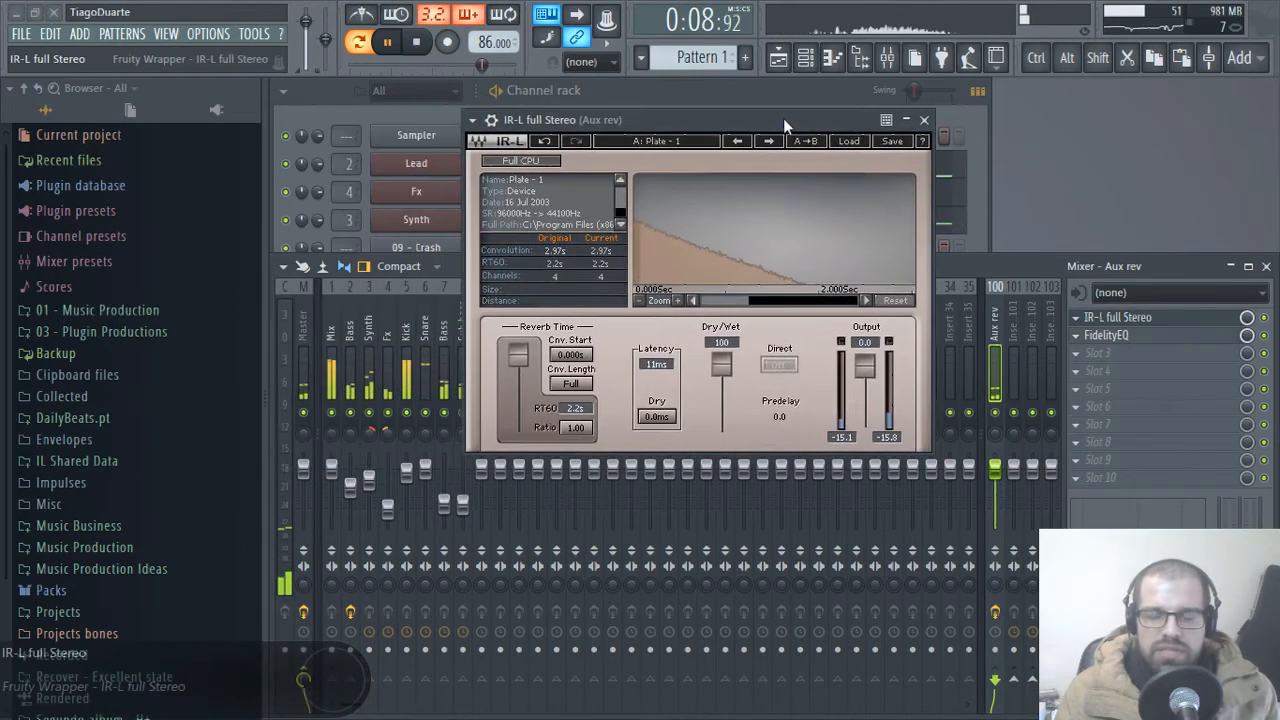
pyautogui.click(924, 120)
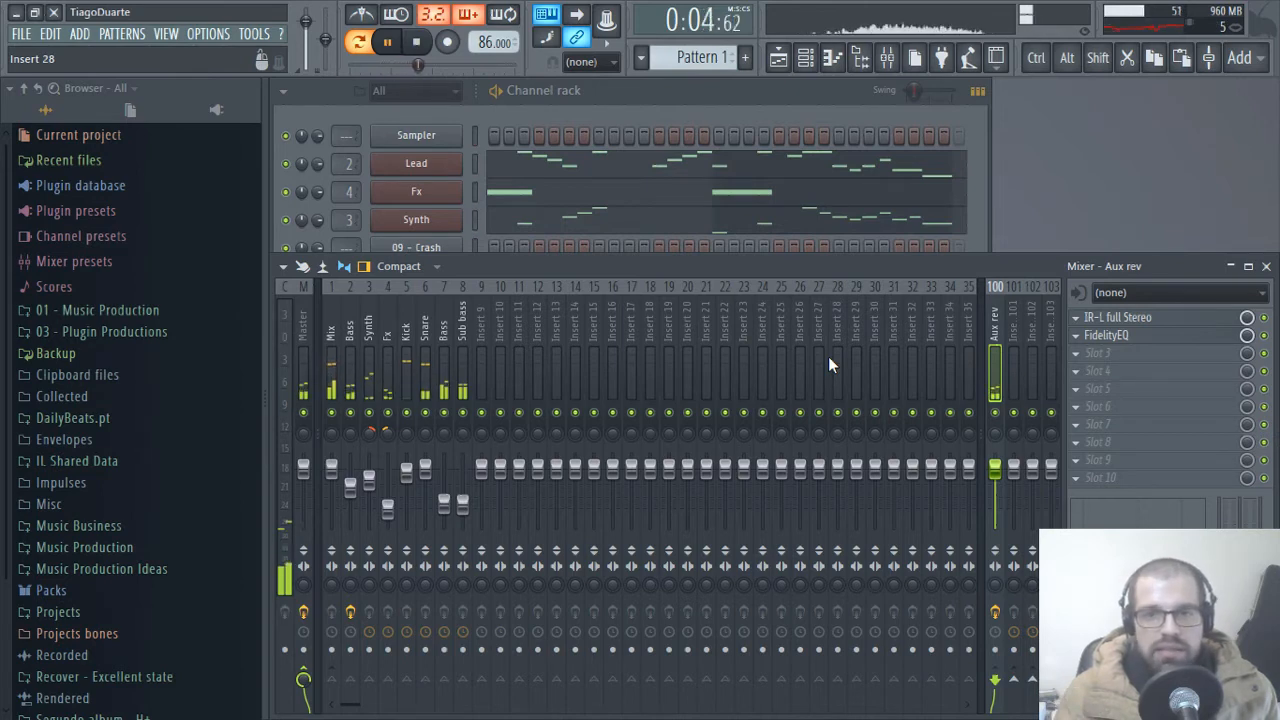
pyautogui.click(1135, 318)
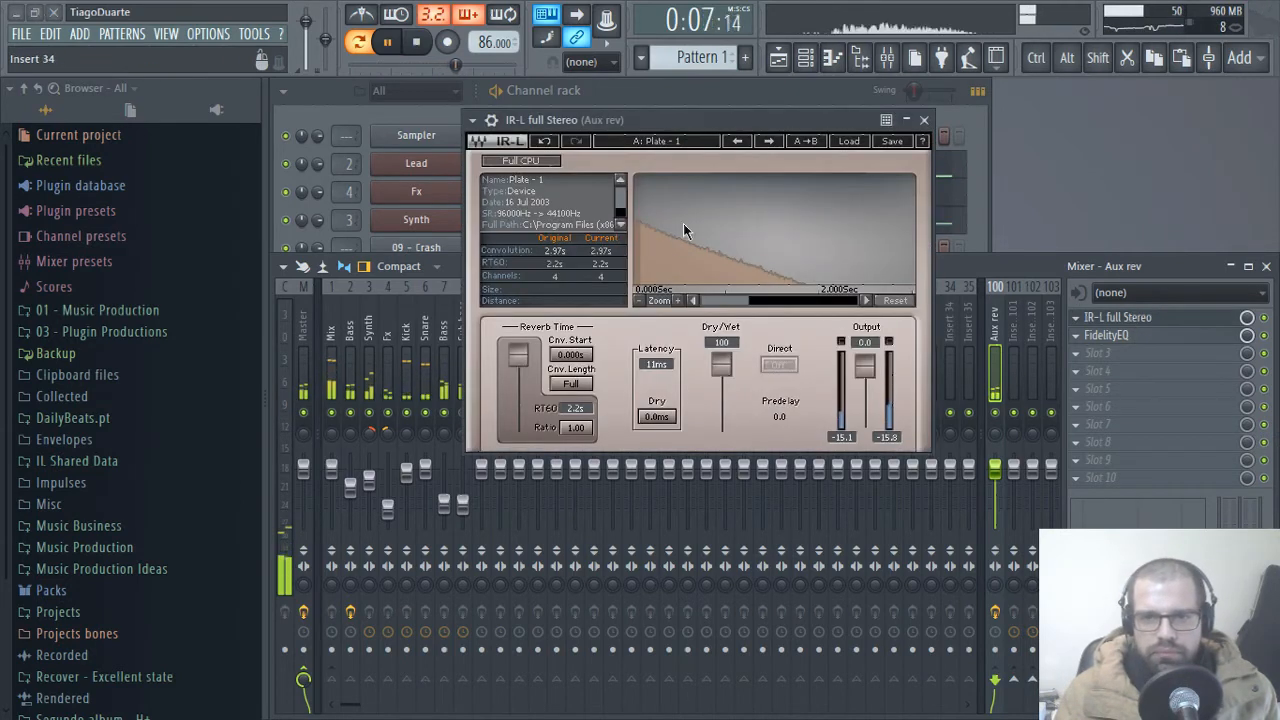
pyautogui.click(925, 118)
pyautogui.click(325, 325)
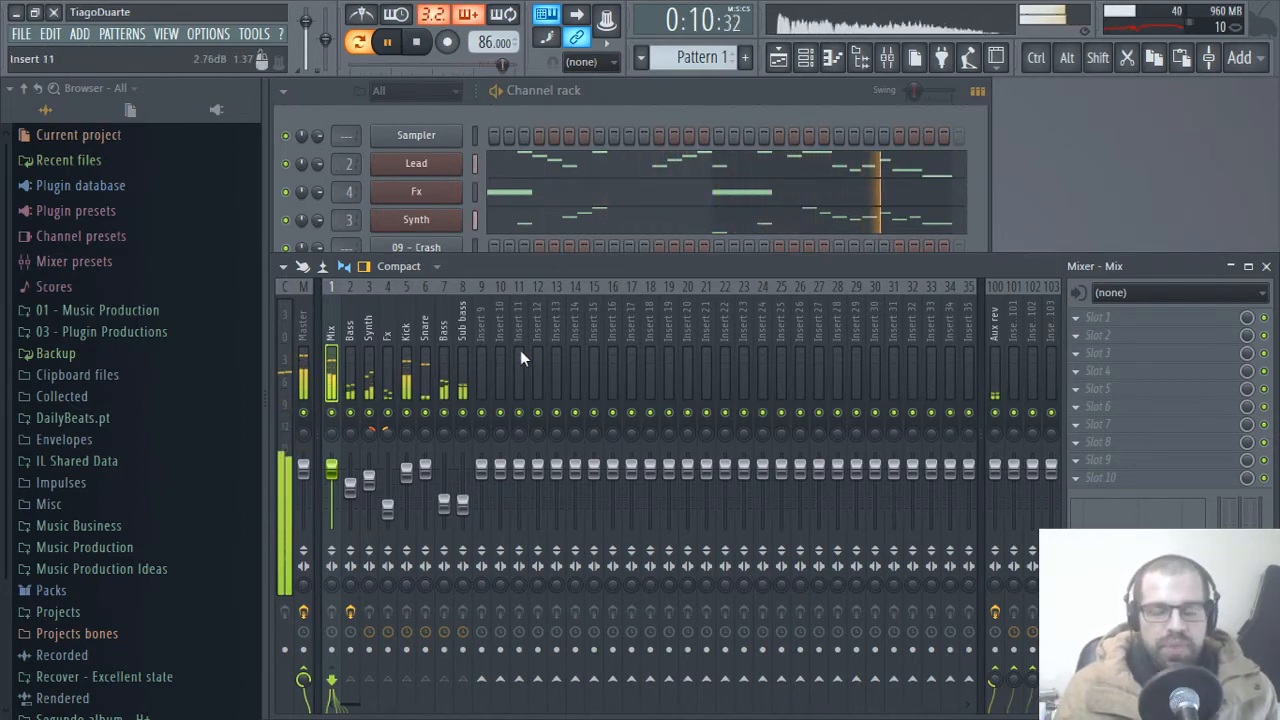
# - Lower the mixer levels of the Bass track next to Sub bass and the Sub bass track together to about -18.1 dB
pyautogui.click(459, 333)
pyautogui.keyDown('ctrl'); pyautogui.click(444, 329); pyautogui.keyUp('ctrl')
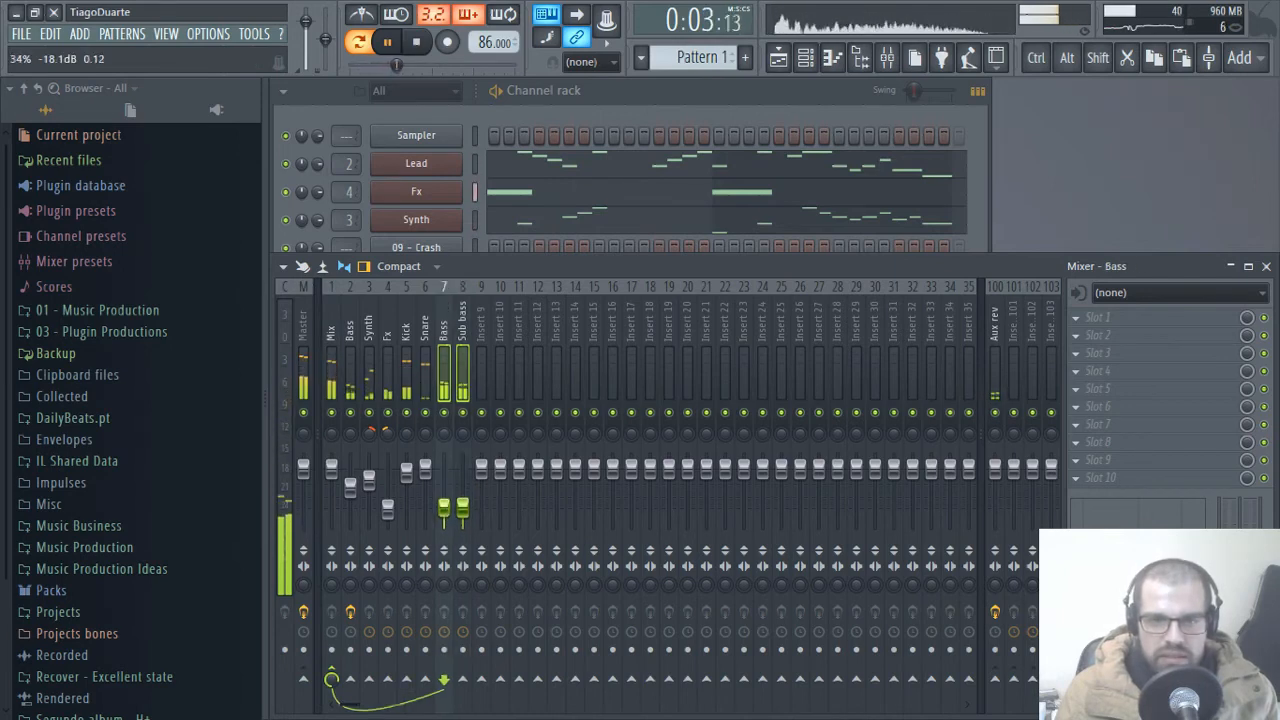
pyautogui.click(466, 332)
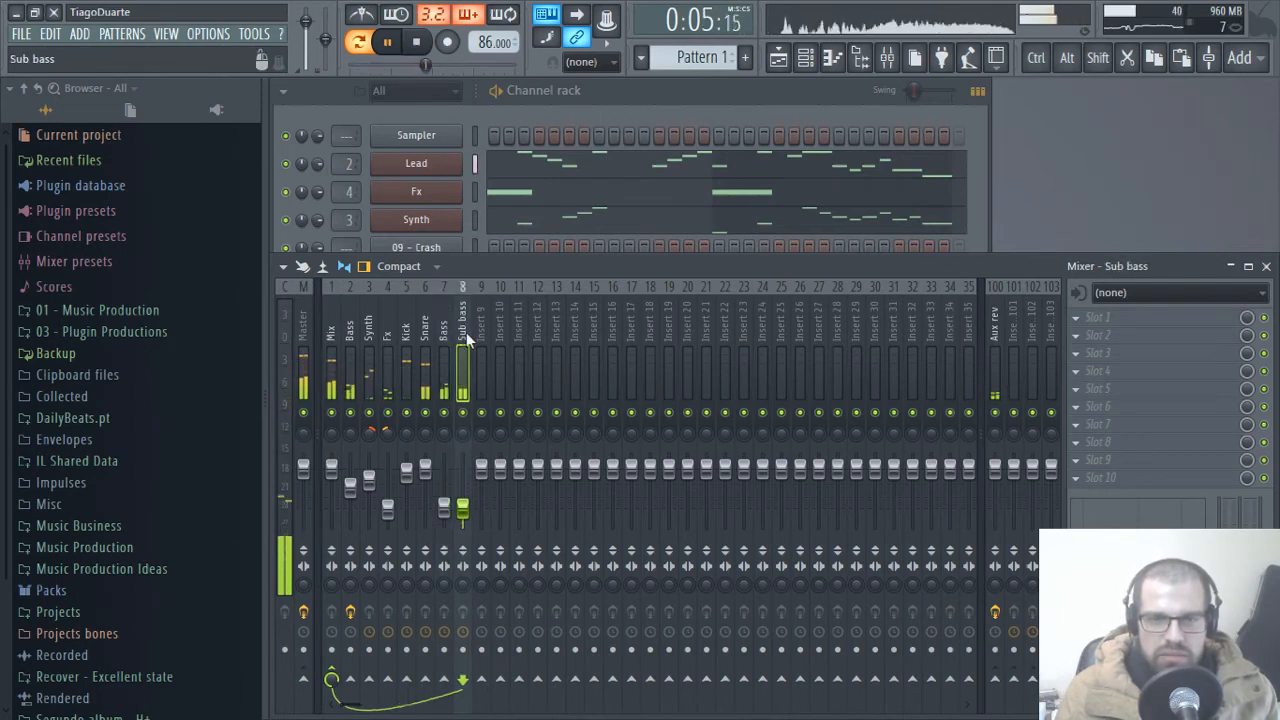
# - Compare the melodic mixer tracks during playback, then pan mixer track 2 slightly off centre and raise its level a little
pyautogui.click(373, 333)
pyautogui.click(334, 332)
pyautogui.click(440, 335)
pyautogui.click(368, 332)
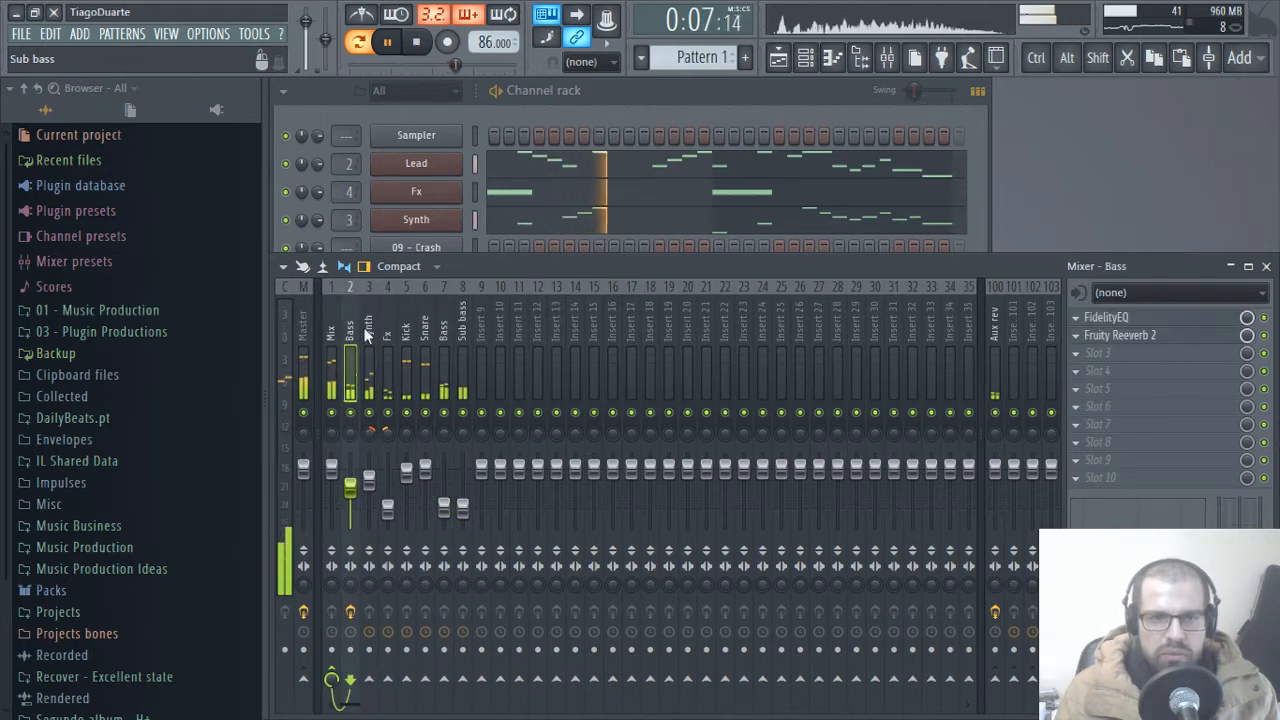
pyautogui.click(380, 325)
pyautogui.click(376, 323)
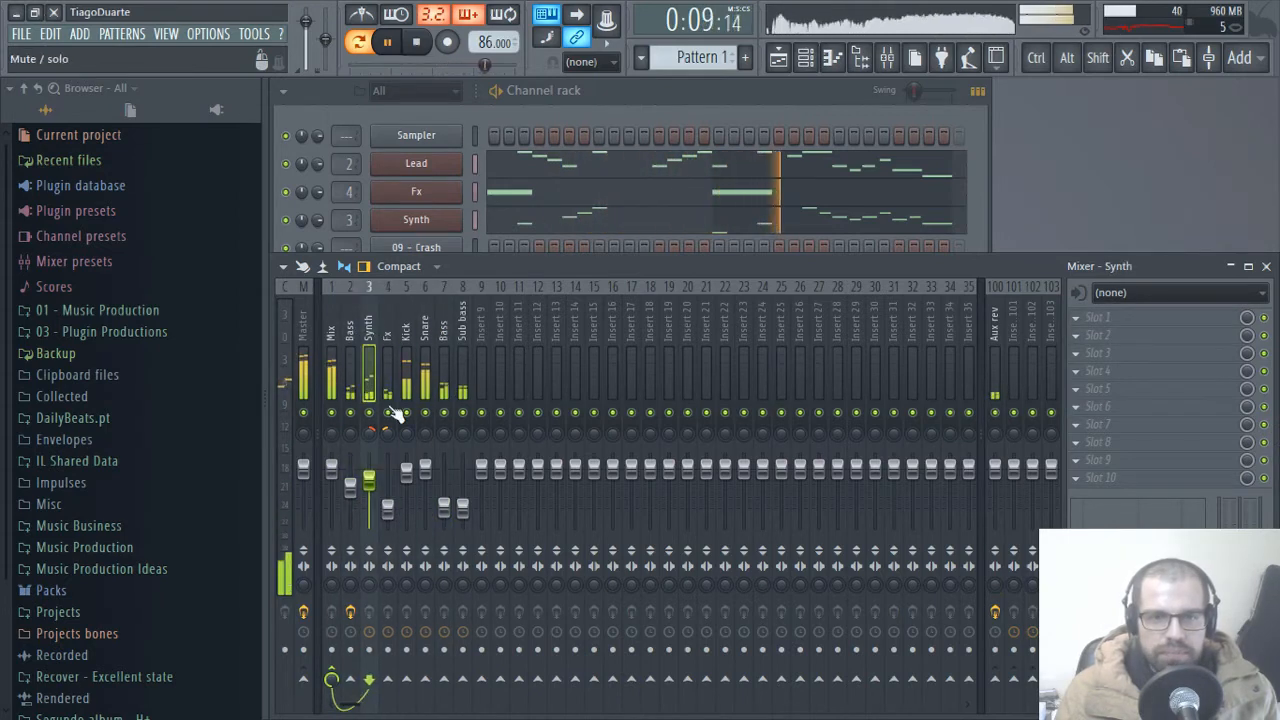
pyautogui.moveTo(347, 428); pyautogui.dragTo(347, 445)
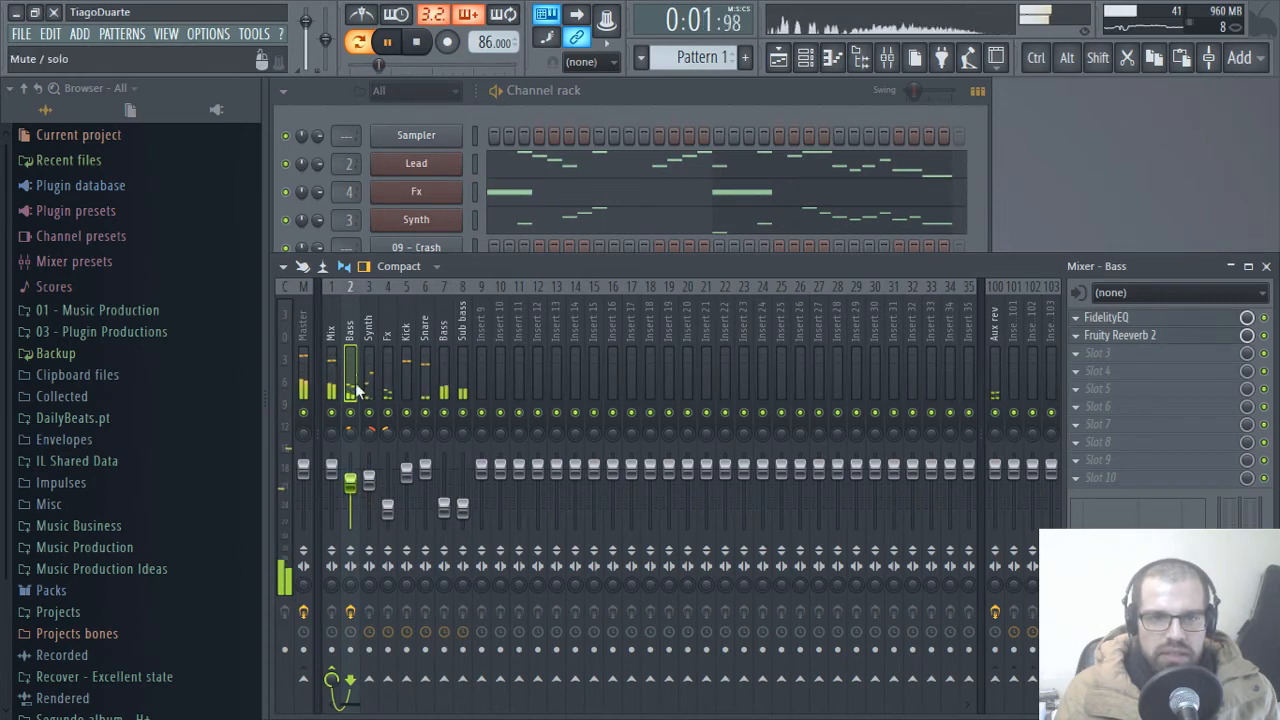
# - Rename mixer track 2 as Lead
pyautogui.doubleClick(352, 332)
pyautogui.write('Lead')
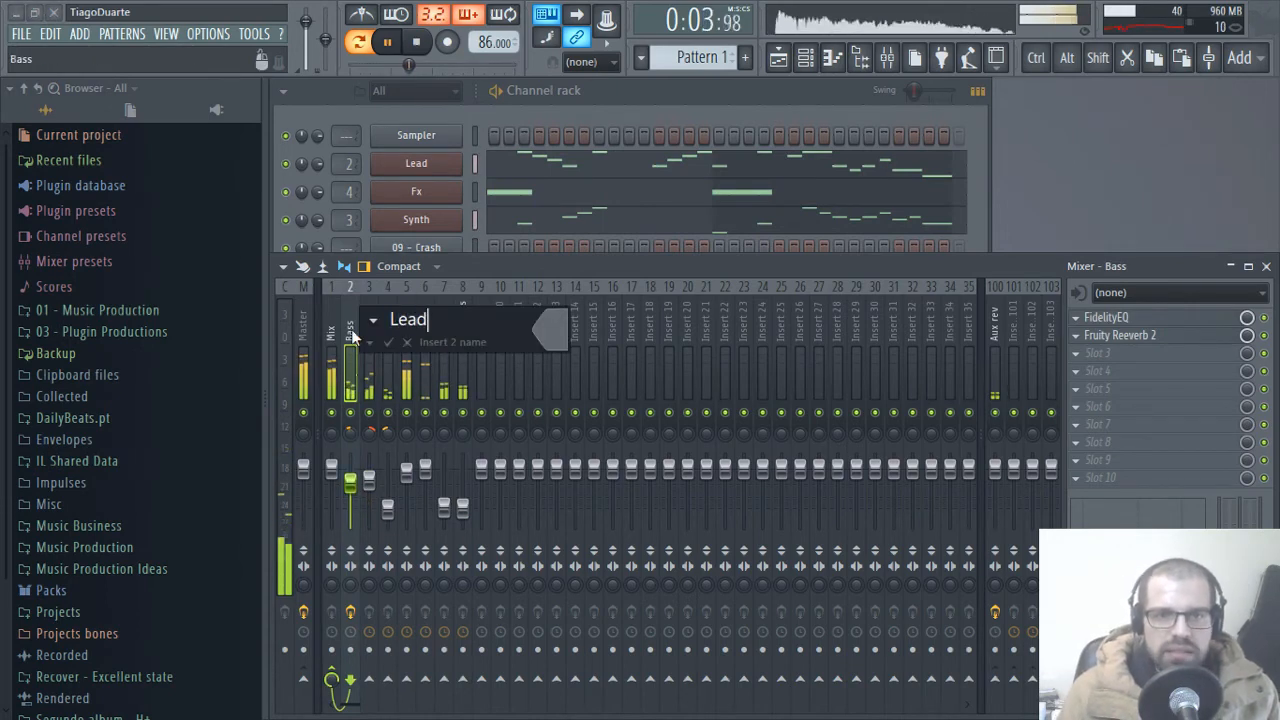
pyautogui.press('Return')
# - Rename the VacuumPro channel in the channel rack as Bass
pyautogui.click(556, 119)
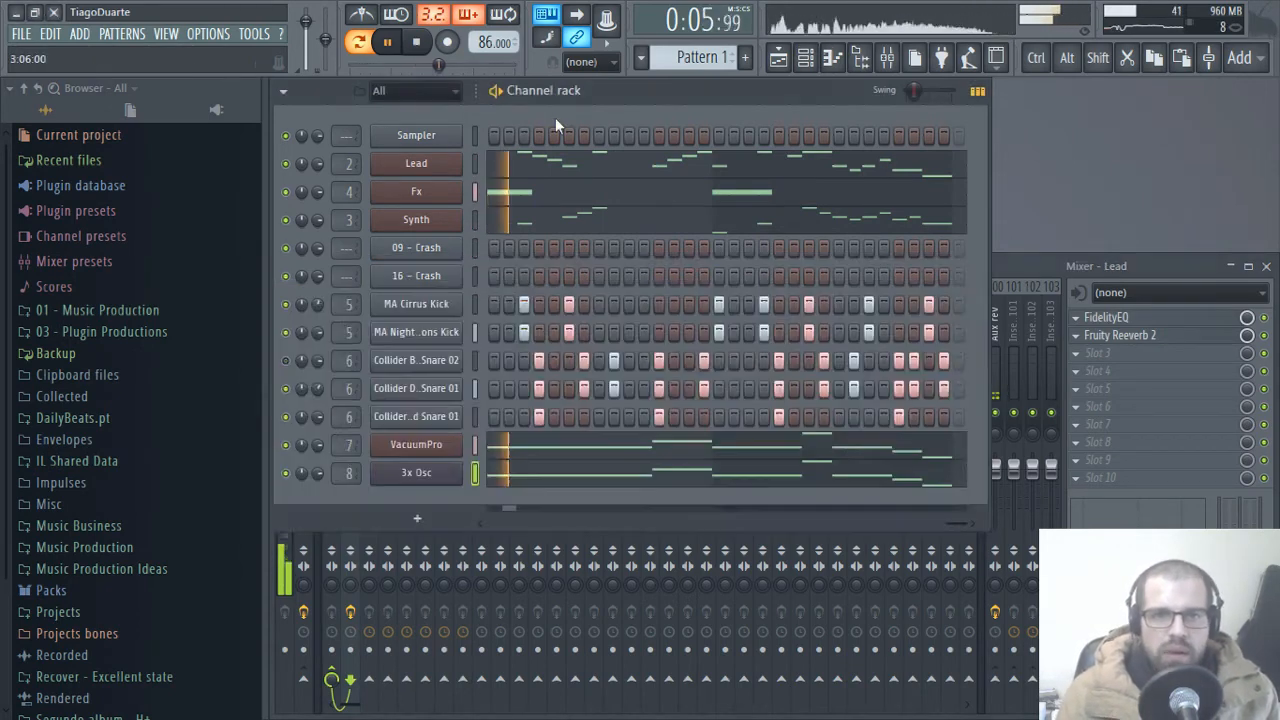
pyautogui.middleClick(403, 447)
pyautogui.write('Bass')
pyautogui.press('Return')
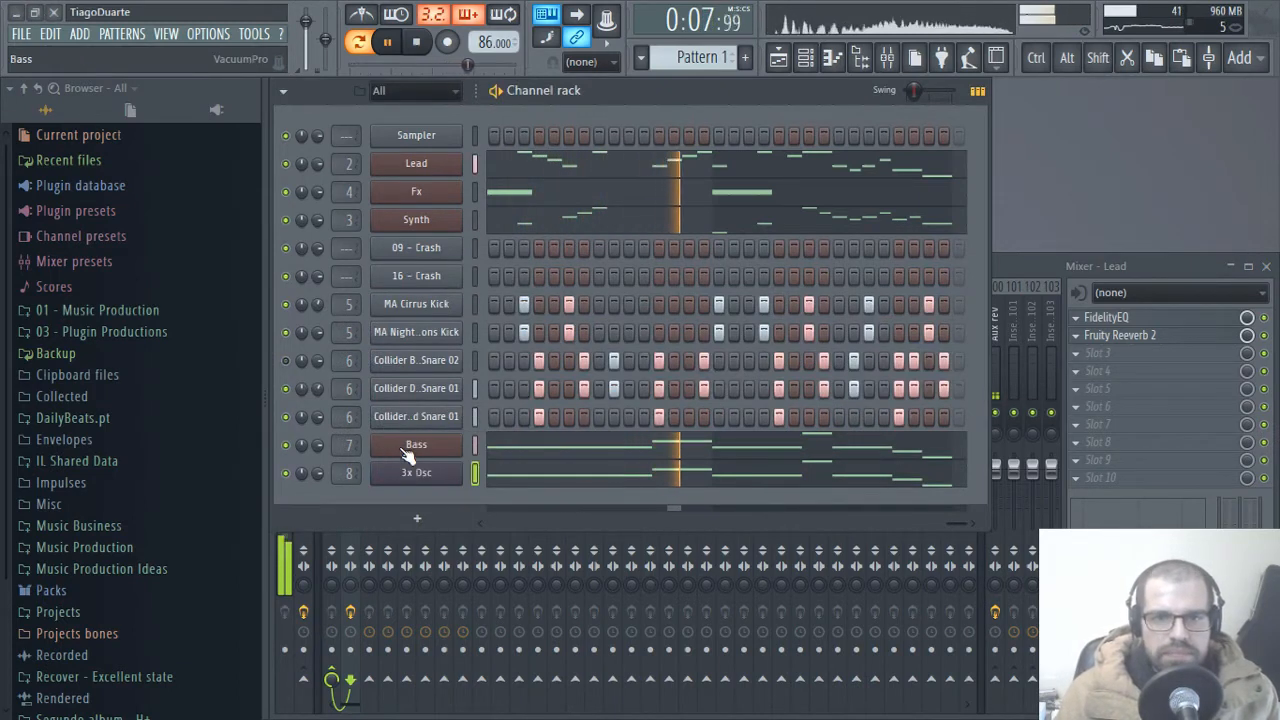
# - Rename the 3x Osc channel in the channel rack as Sub bass
pyautogui.middleClick(416, 475)
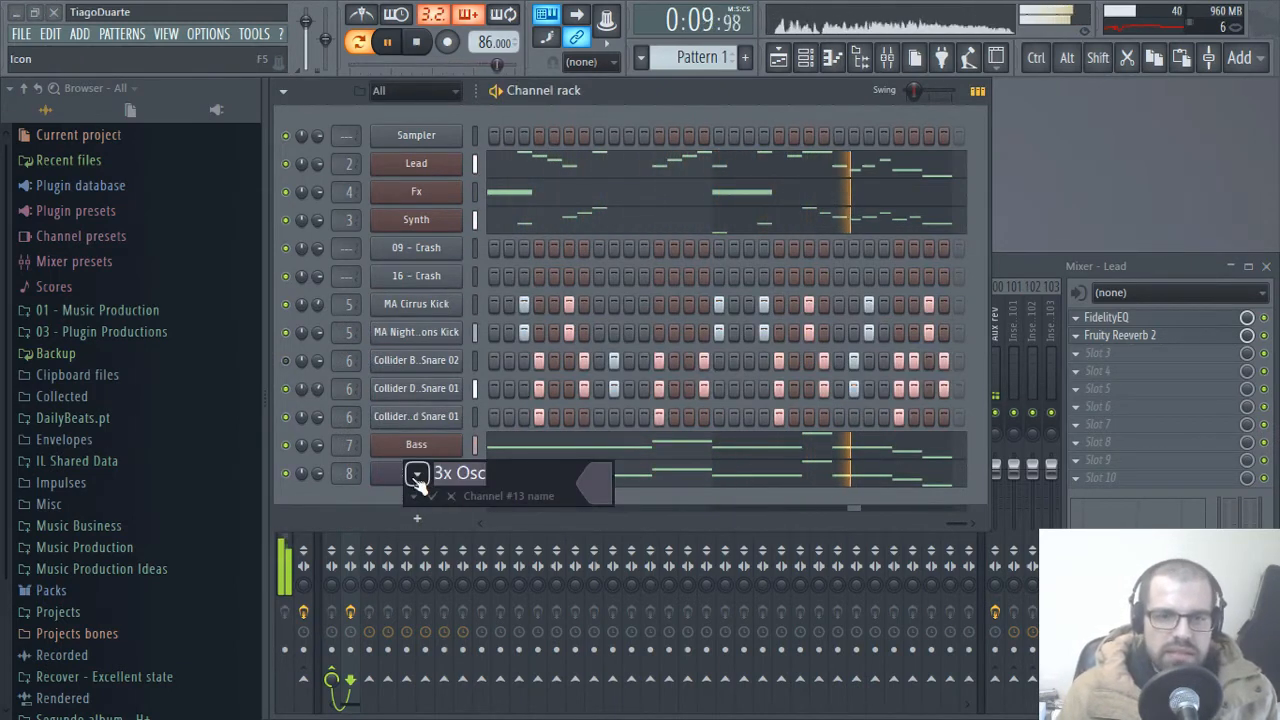
pyautogui.write('Su b')
pyautogui.press('BackSpace')
pyautogui.press('BackSpace')
pyautogui.write('b bas')
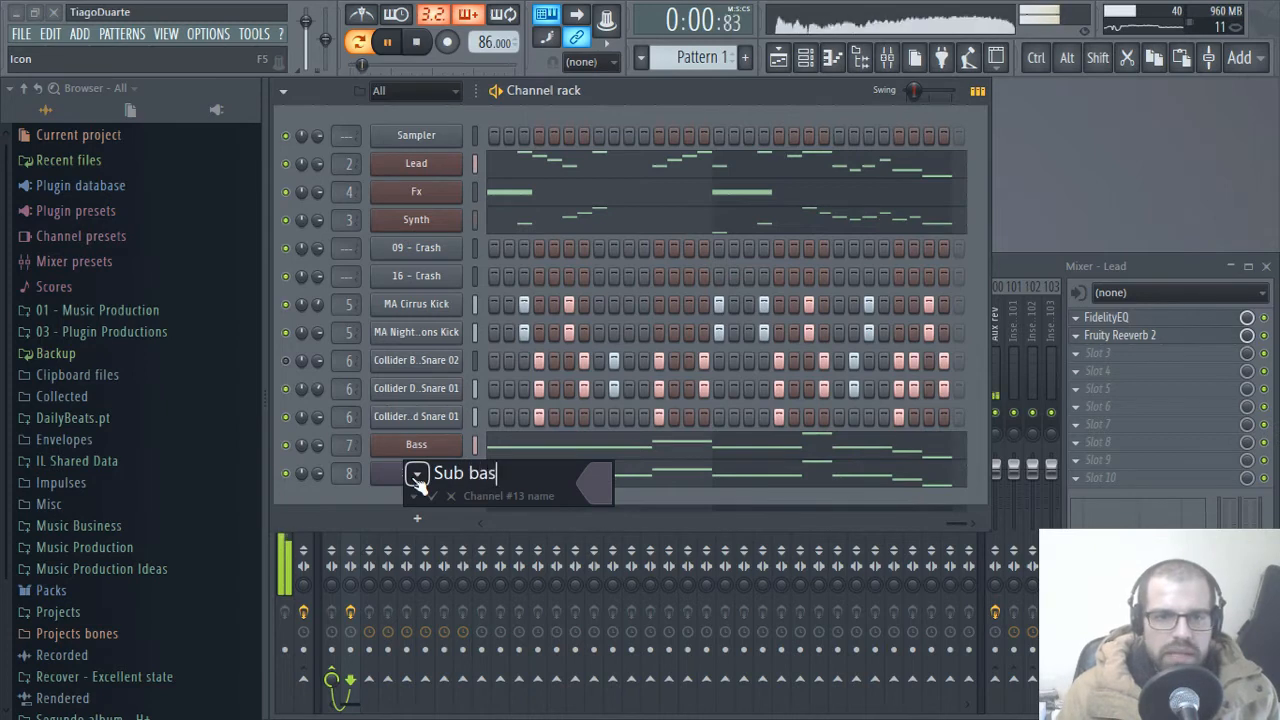
pyautogui.write('s')
pyautogui.press('Return')
# - Expand the Hi Hats sample folder inside the drum packs in the browser
pyautogui.scroll(-3, 160, 414)
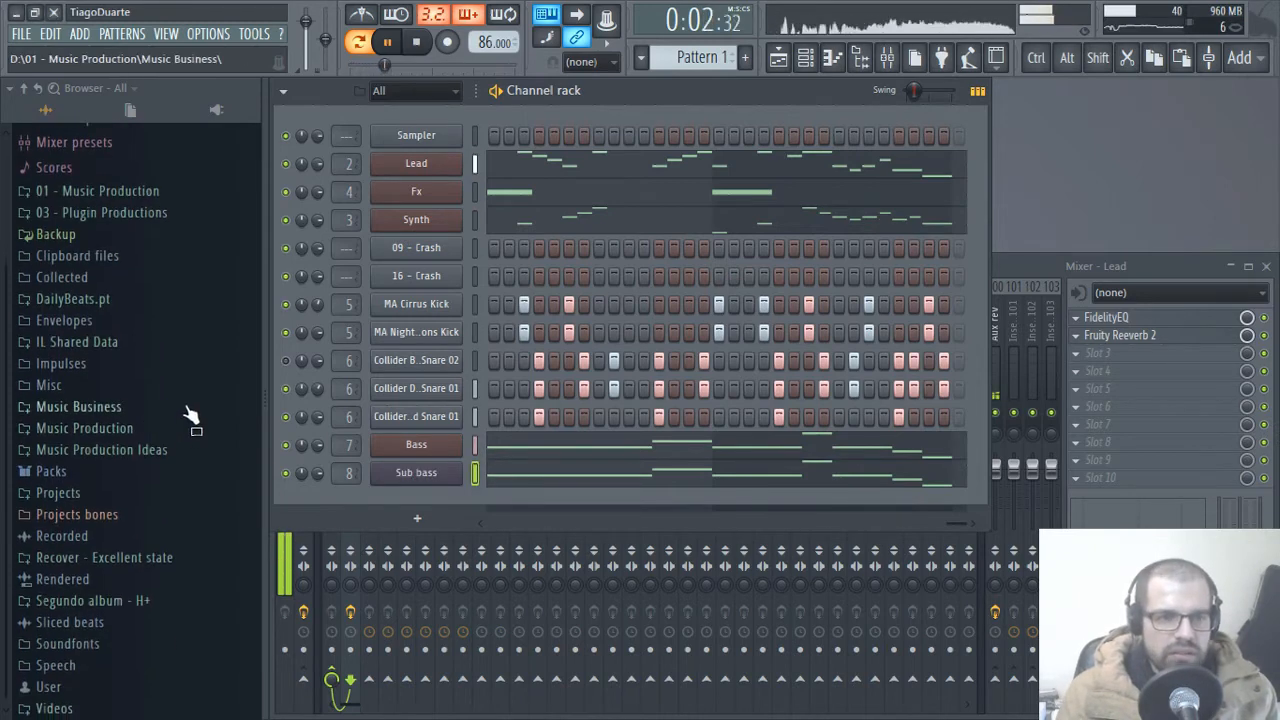
pyautogui.click(60, 471)
pyautogui.scroll(-5, 120, 470)
pyautogui.click(88, 352)
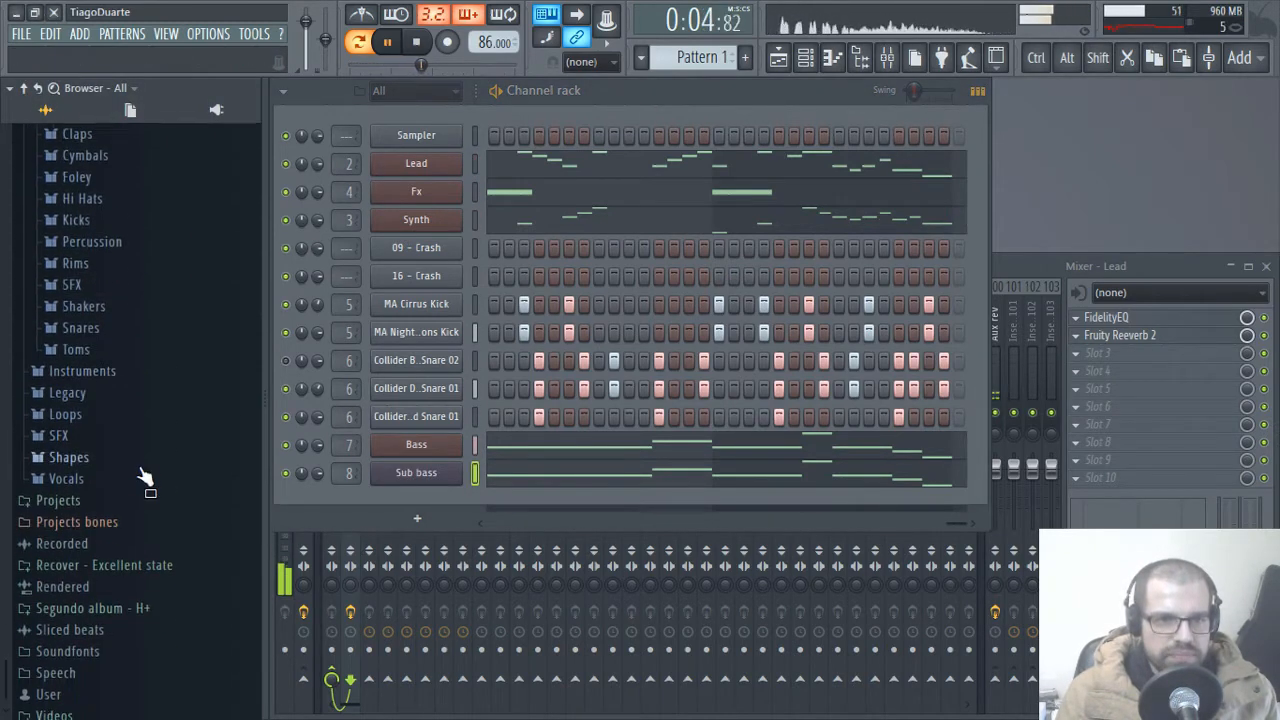
pyautogui.click(92, 199)
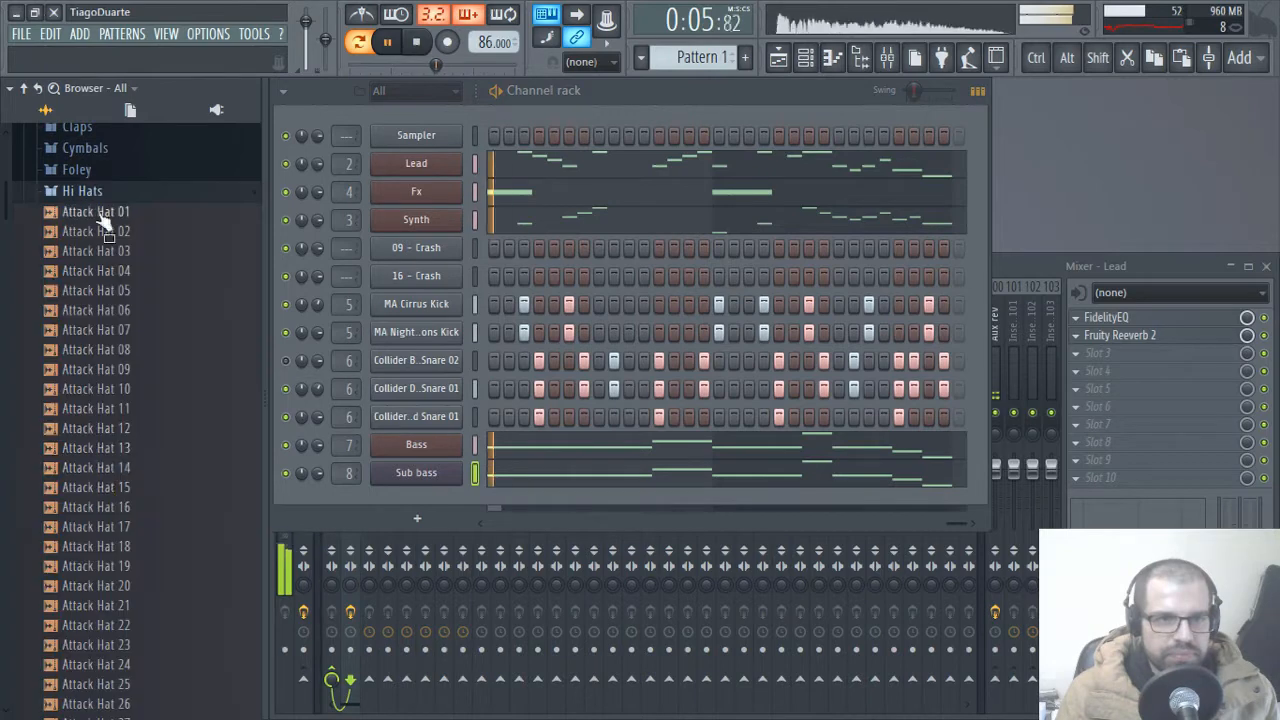
# - Route the 09 - Crash channel to mixer track 9 and the 16 - Crash channel to mixer track 10
pyautogui.click(475, 276)
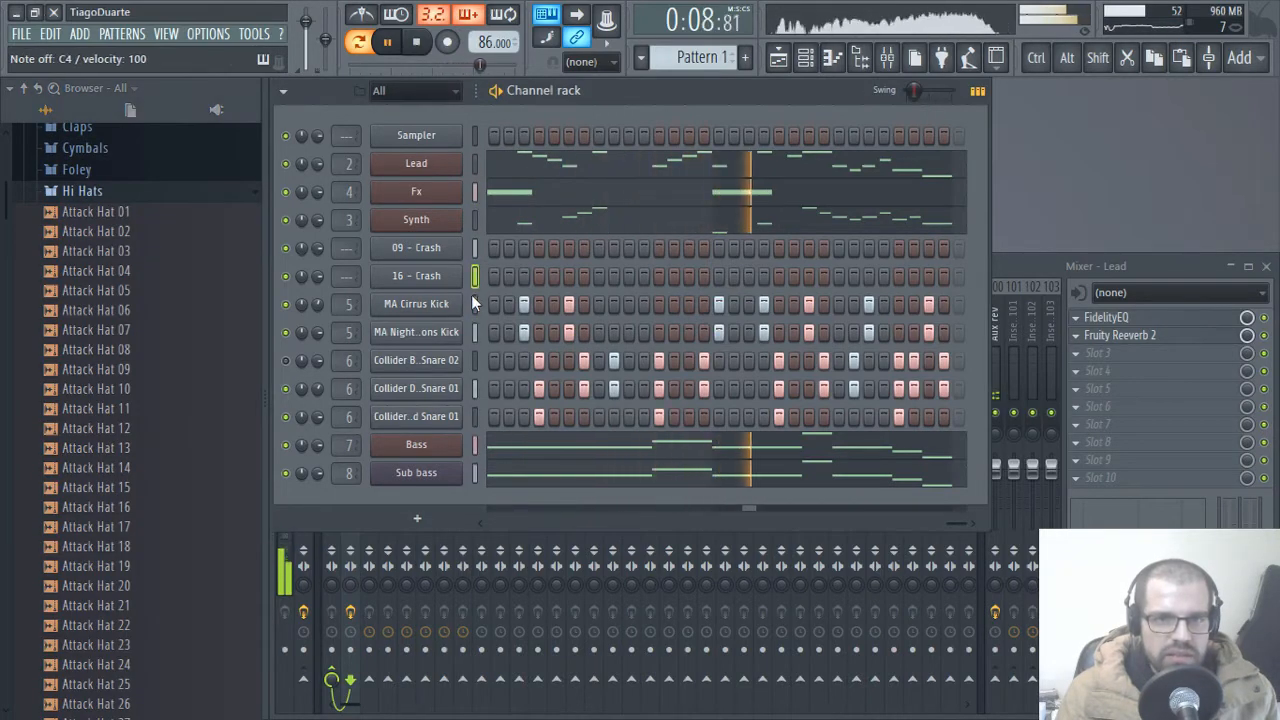
pyautogui.scroll(8, 347, 254)
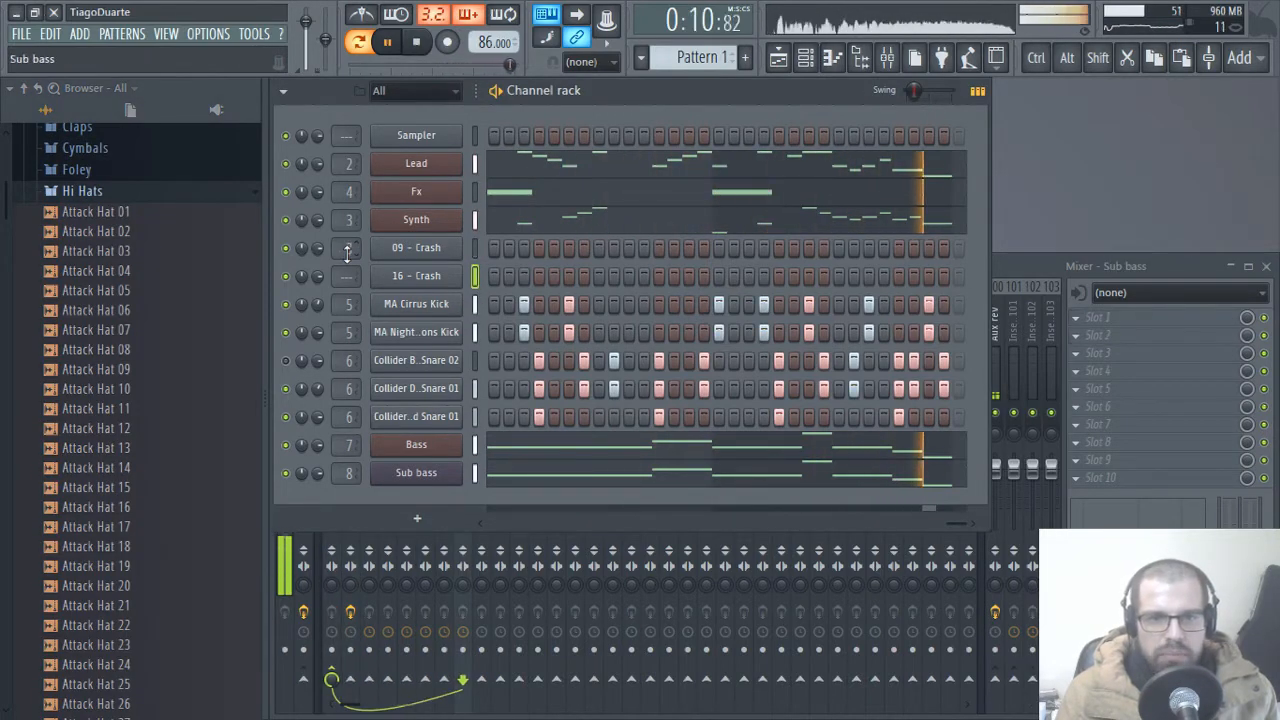
pyautogui.scroll(16, 340, 276)
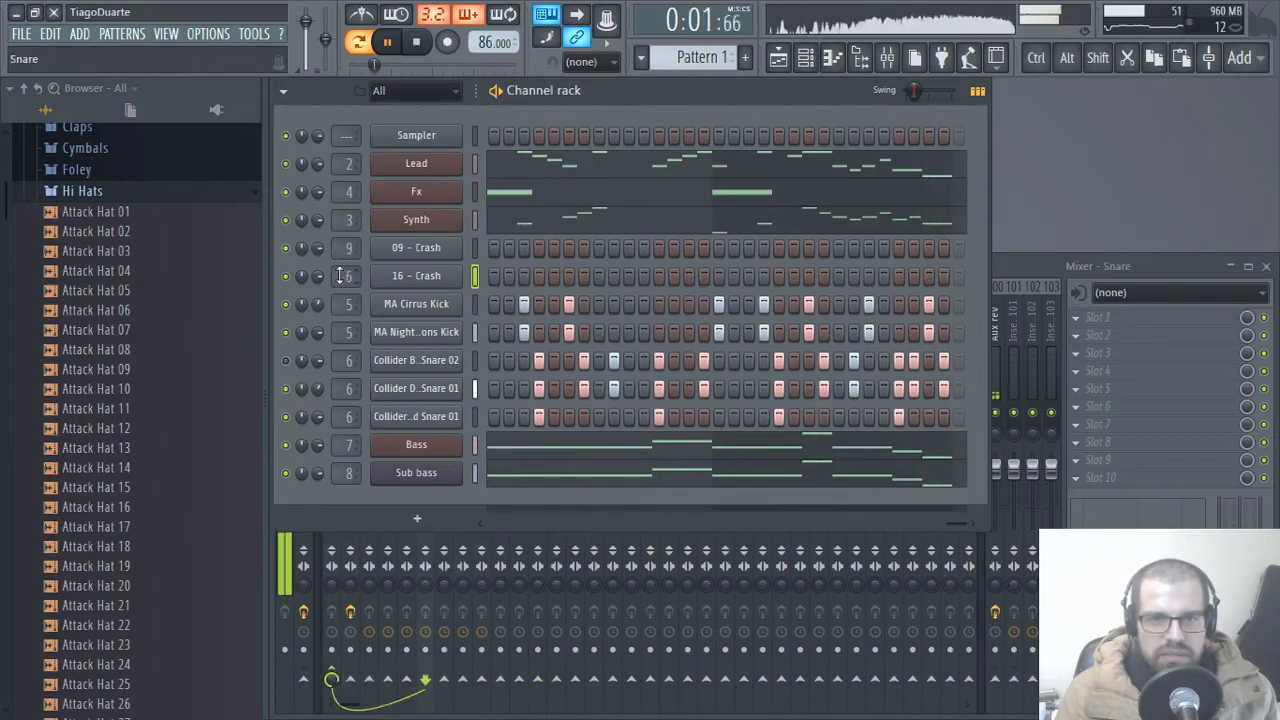
pyautogui.scroll(-7, 340, 276)
# - Lower the mixer level of Insert 9 and bring Insert 10 down slightly further
pyautogui.click(1018, 267)
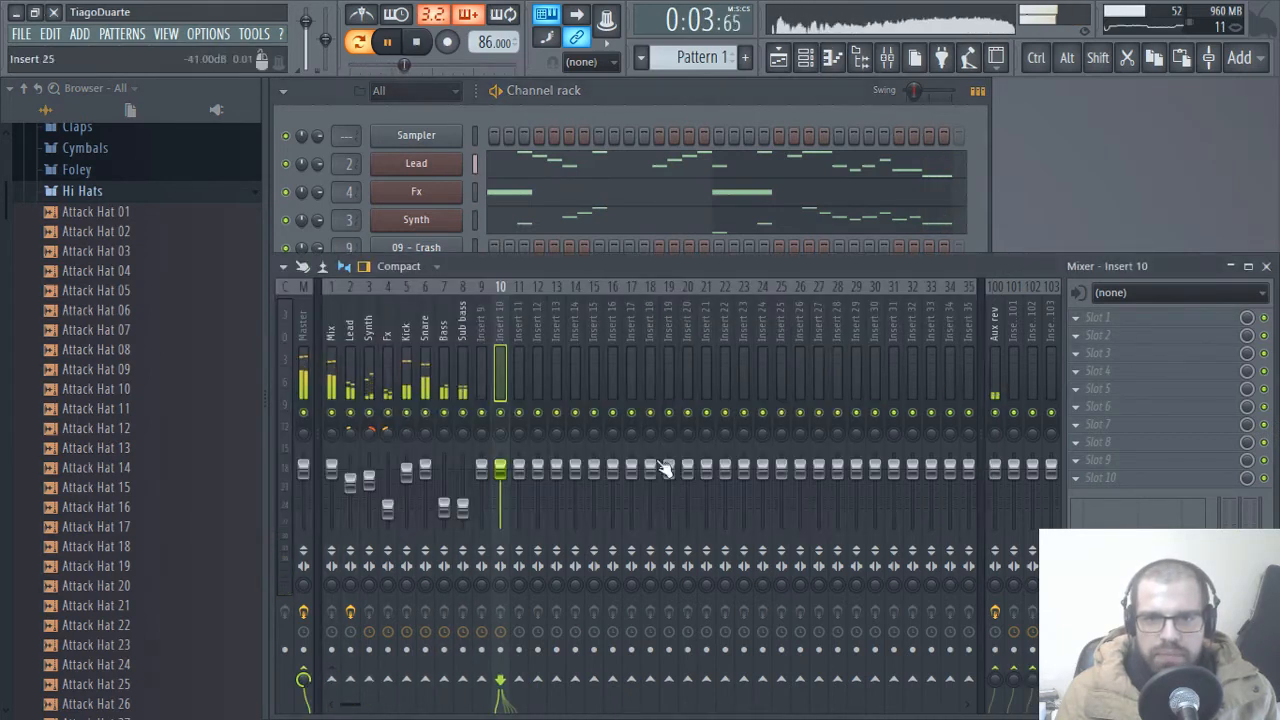
pyautogui.moveTo(481, 468); pyautogui.dragTo(481, 500)
pyautogui.moveTo(500, 468); pyautogui.dragTo(500, 473)
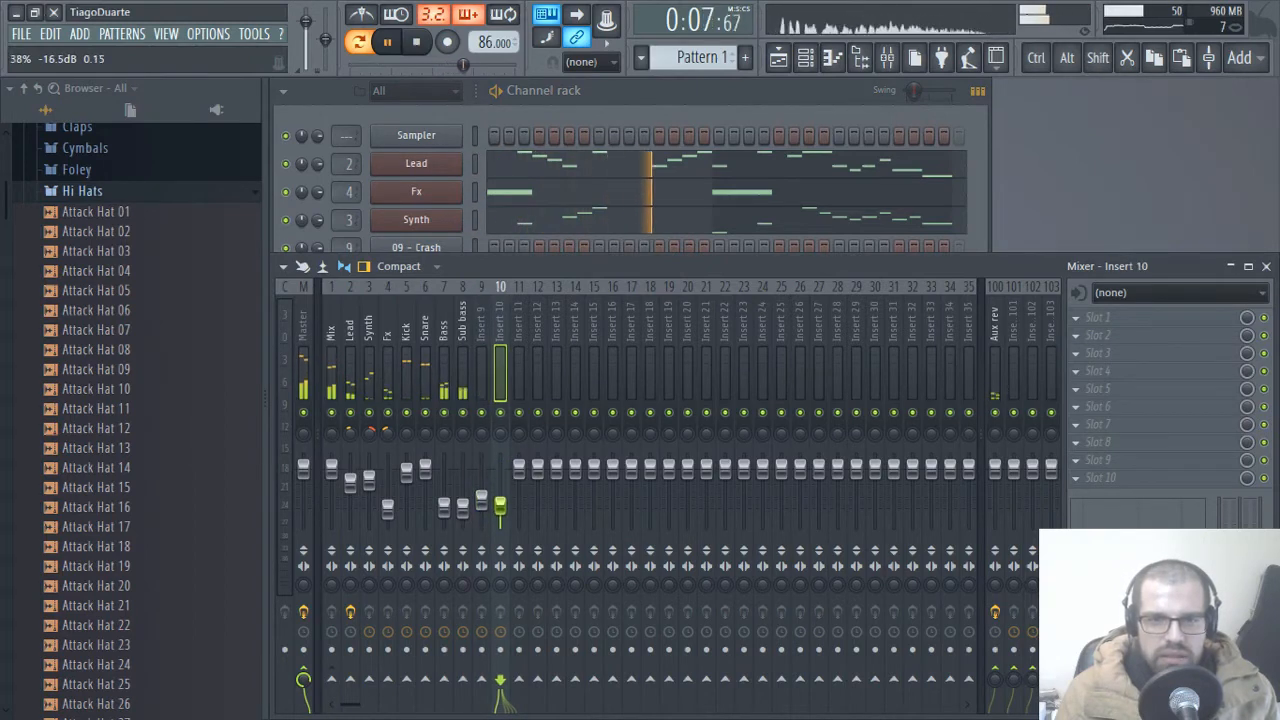
# - Stop playback, audition the crashes and add a 09 - Crash hit on step 13 of bar 4
pyautogui.click(613, 138)
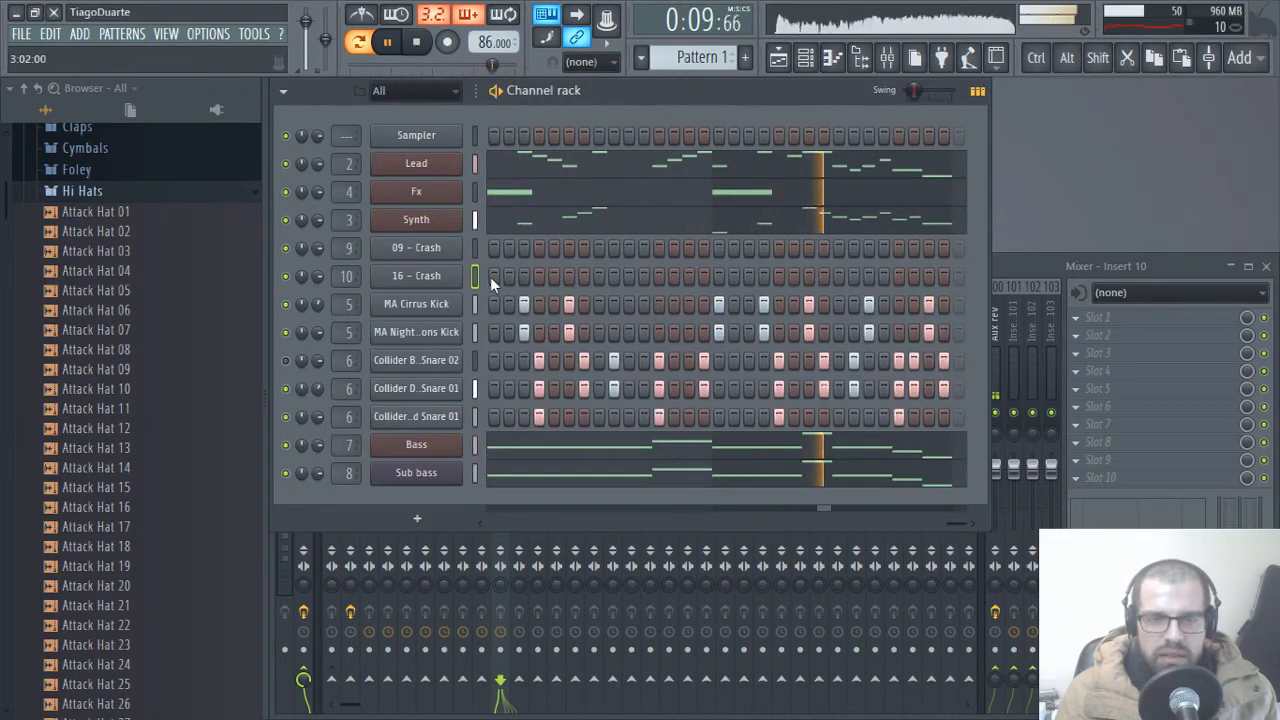
pyautogui.press('space')
pyautogui.click(492, 278)
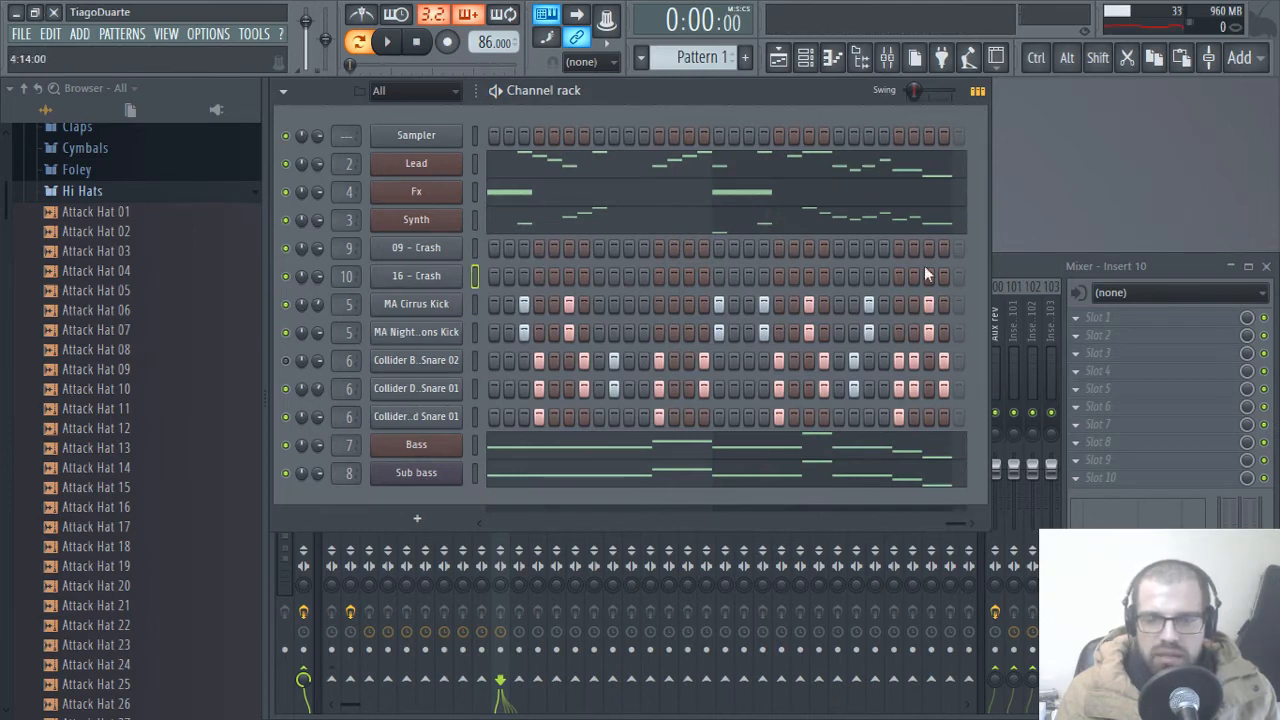
pyautogui.click(474, 249)
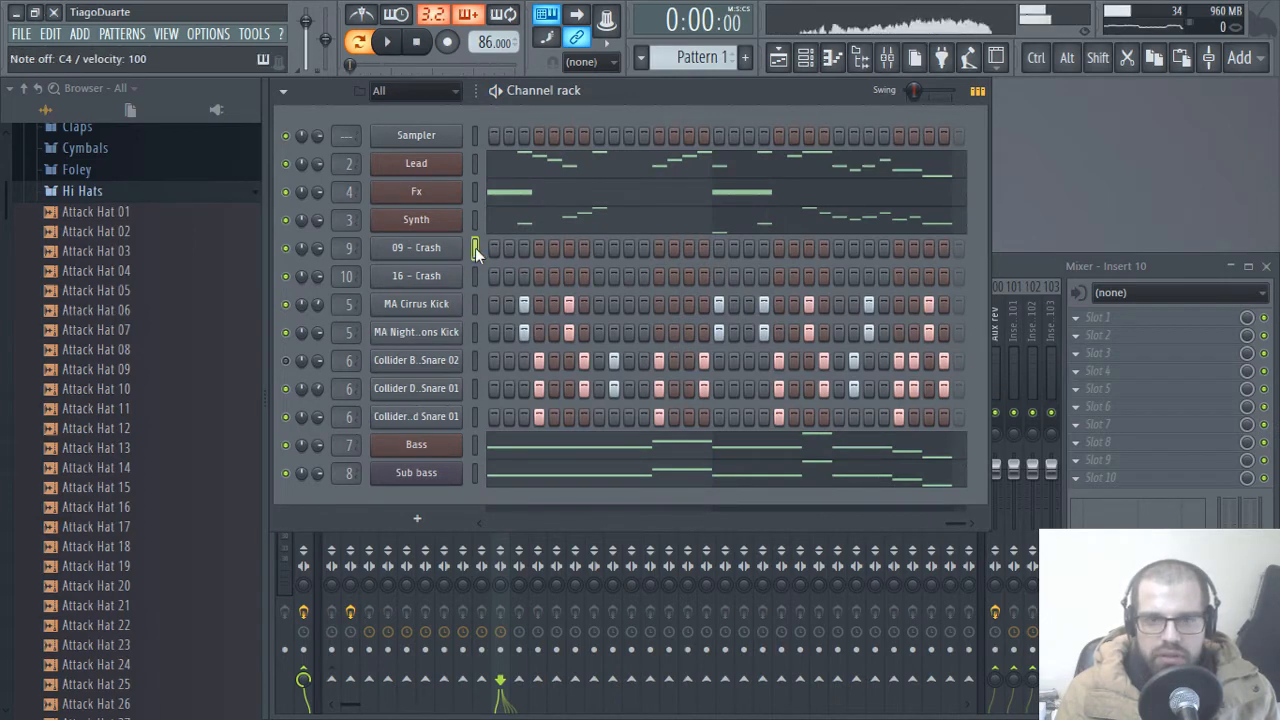
pyautogui.click(898, 249)
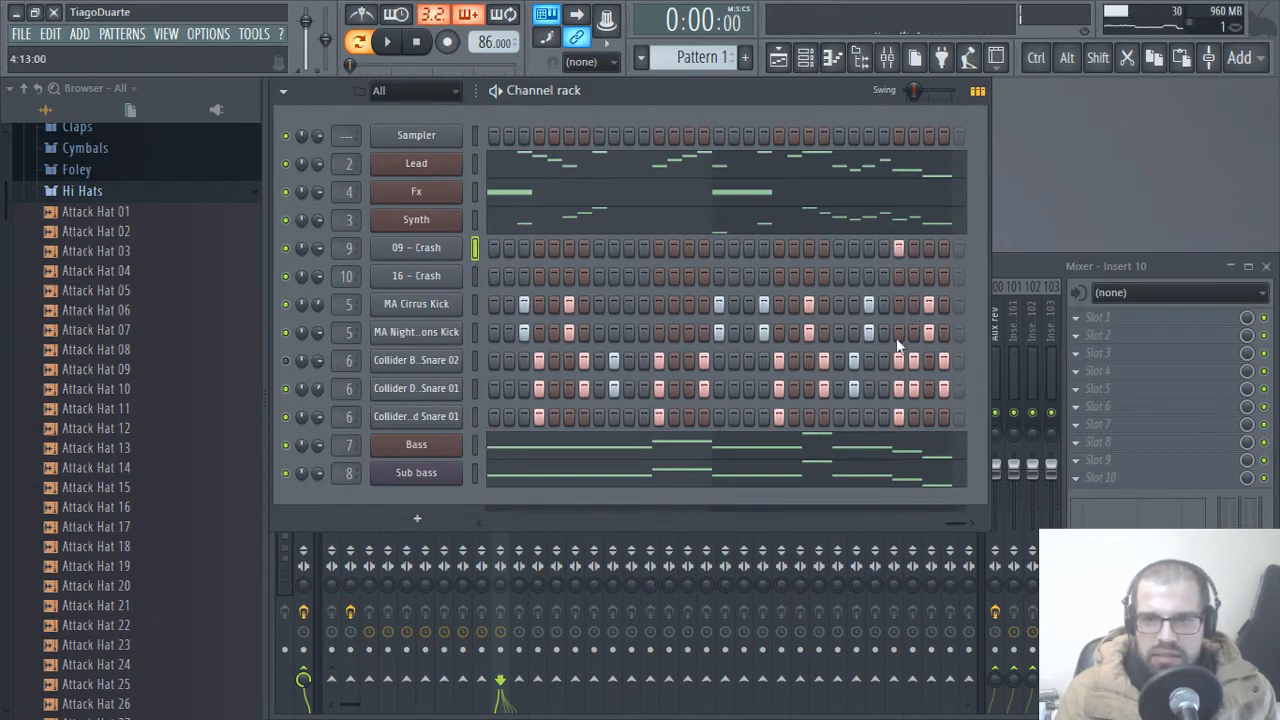
# - Audition the crash from the typing keyboard and add a 16 - Crash hit on the first step of the pattern
pyautogui.moveTo(944, 524); pyautogui.dragTo(506, 524)
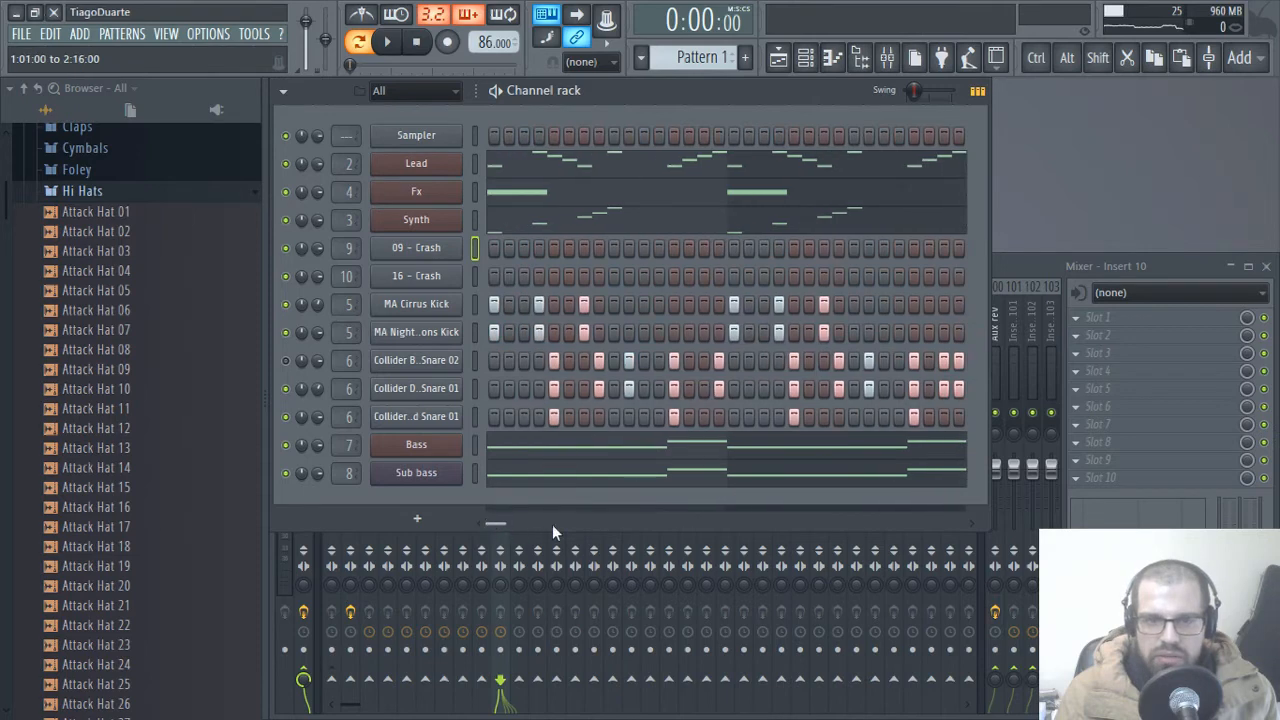
pyautogui.press('z')
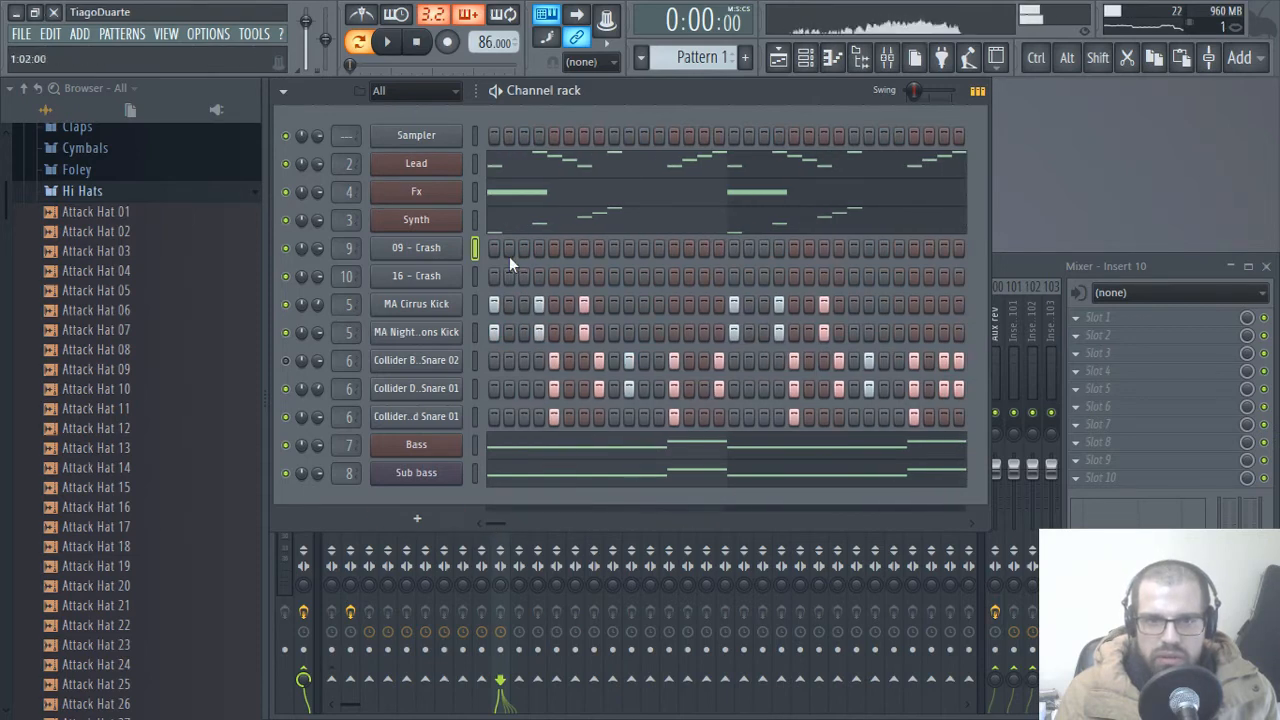
pyautogui.rightClick(547, 16)
pyautogui.click(573, 65)
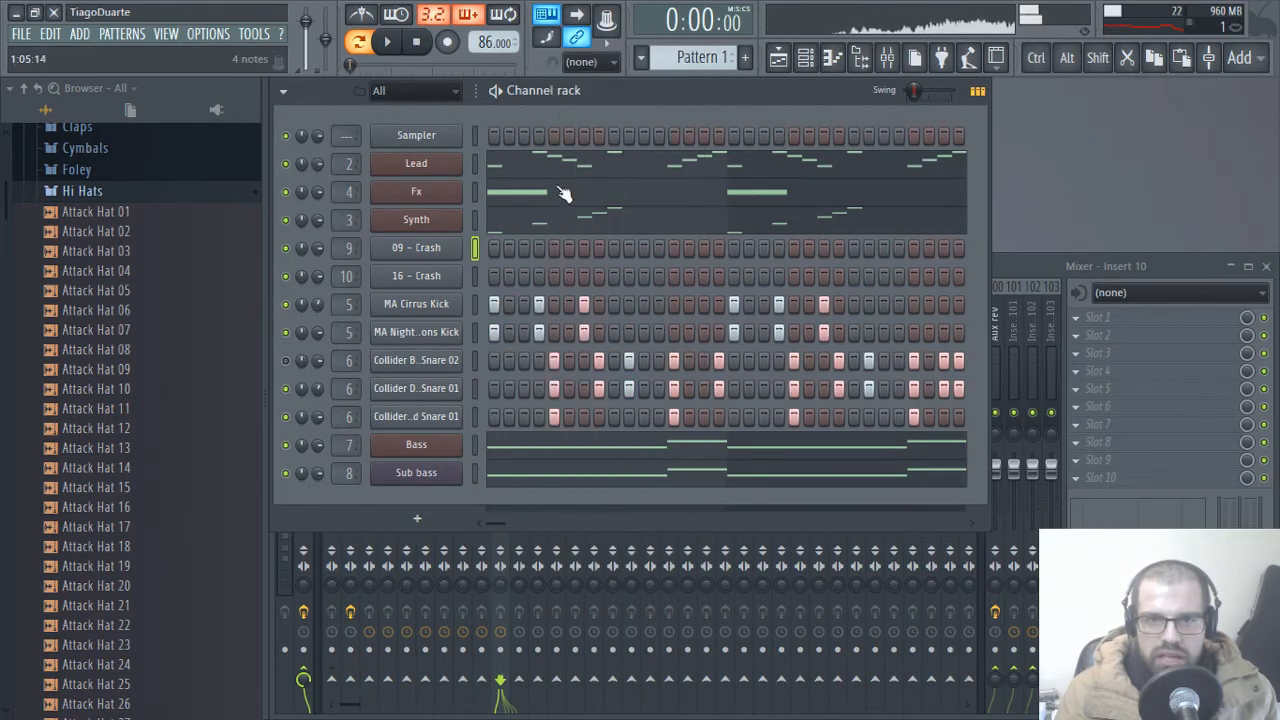
pyautogui.click(493, 279)
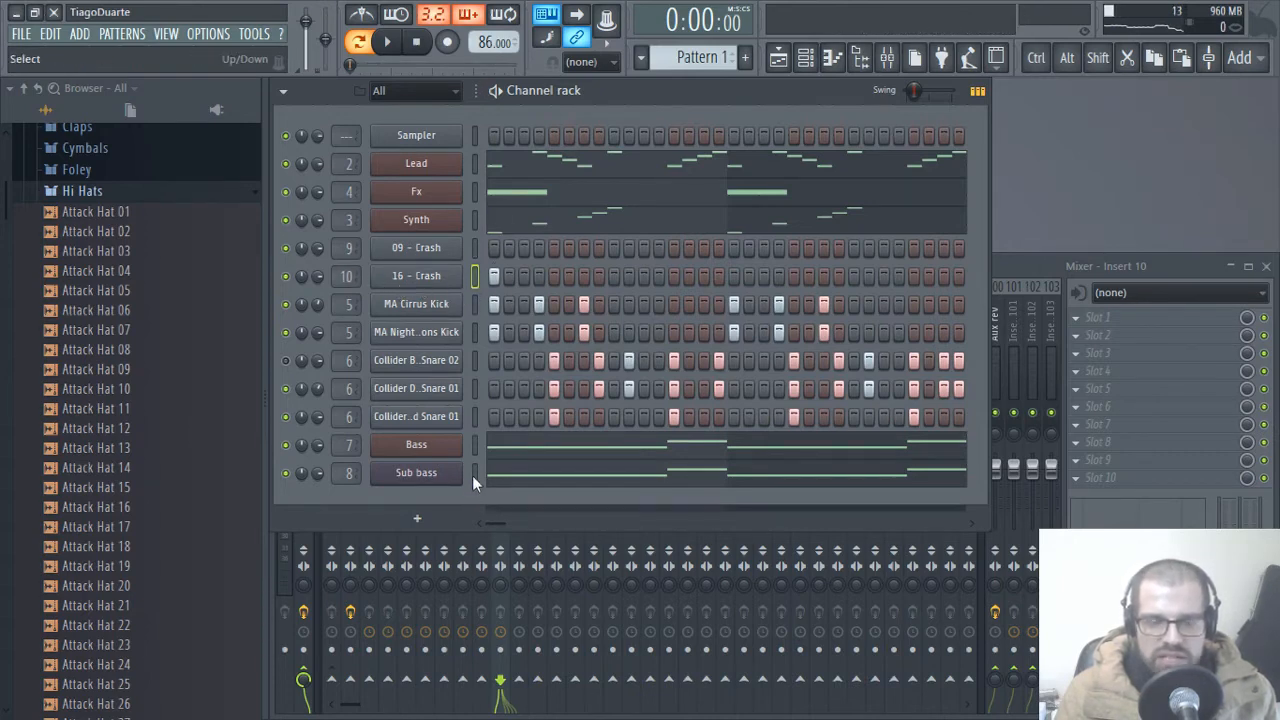
# - Select mixer tracks Insert 9 and Insert 10 together and route them only to the Mix track
pyautogui.click(1020, 267)
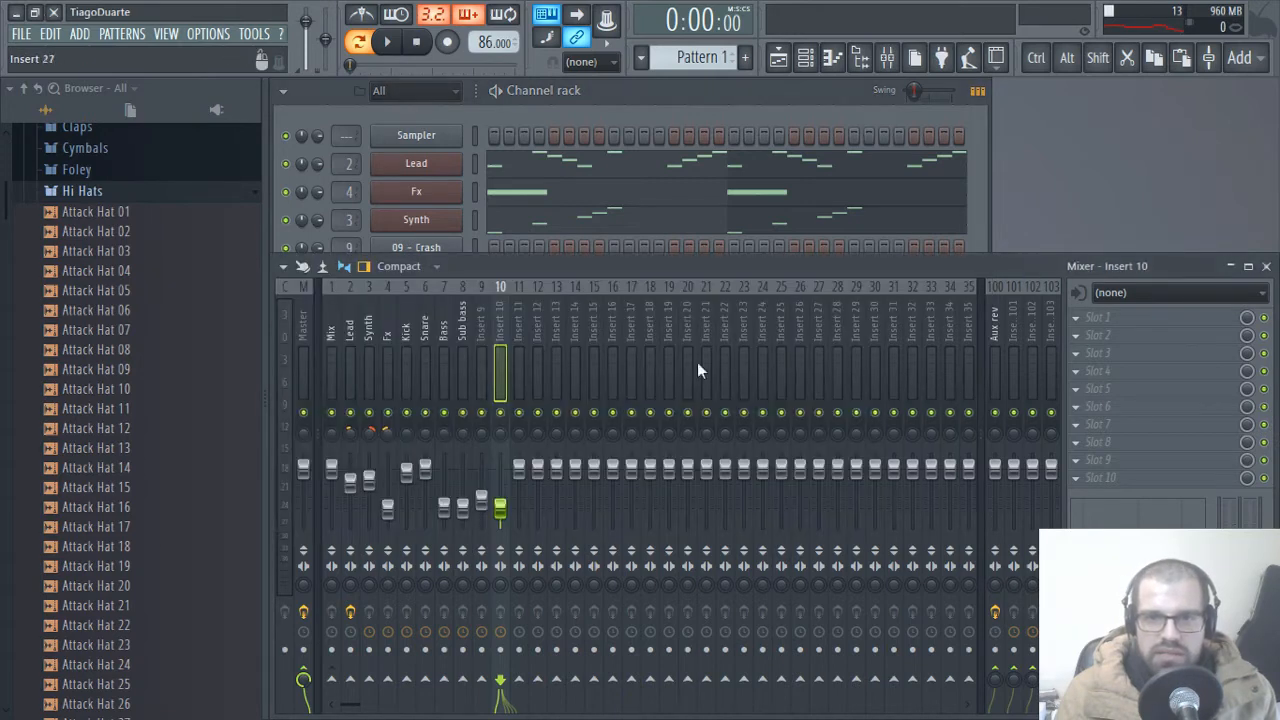
pyautogui.click(500, 335)
pyautogui.keyDown('ctrl'); pyautogui.click(483, 332); pyautogui.keyUp('ctrl')
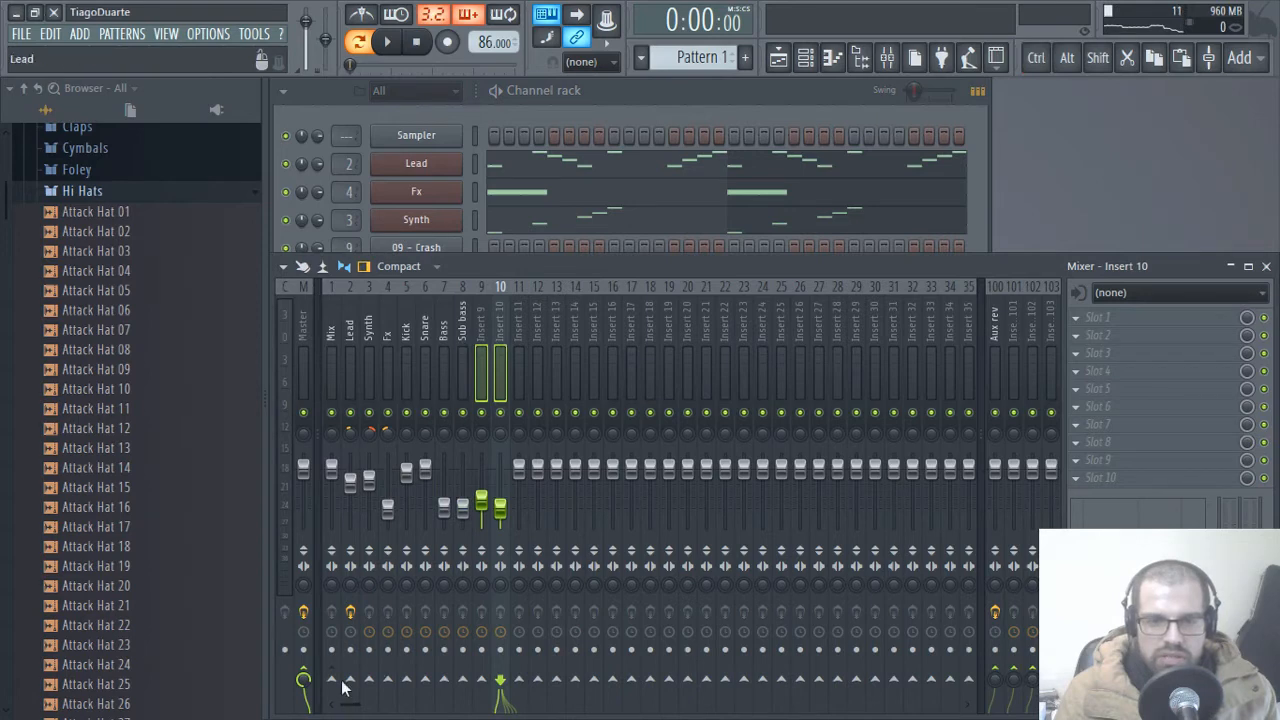
pyautogui.rightClick(334, 684)
pyautogui.click(332, 686)
pyautogui.click(506, 327)
pyautogui.keyDown('ctrl'); pyautogui.click(489, 325); pyautogui.keyUp('ctrl')
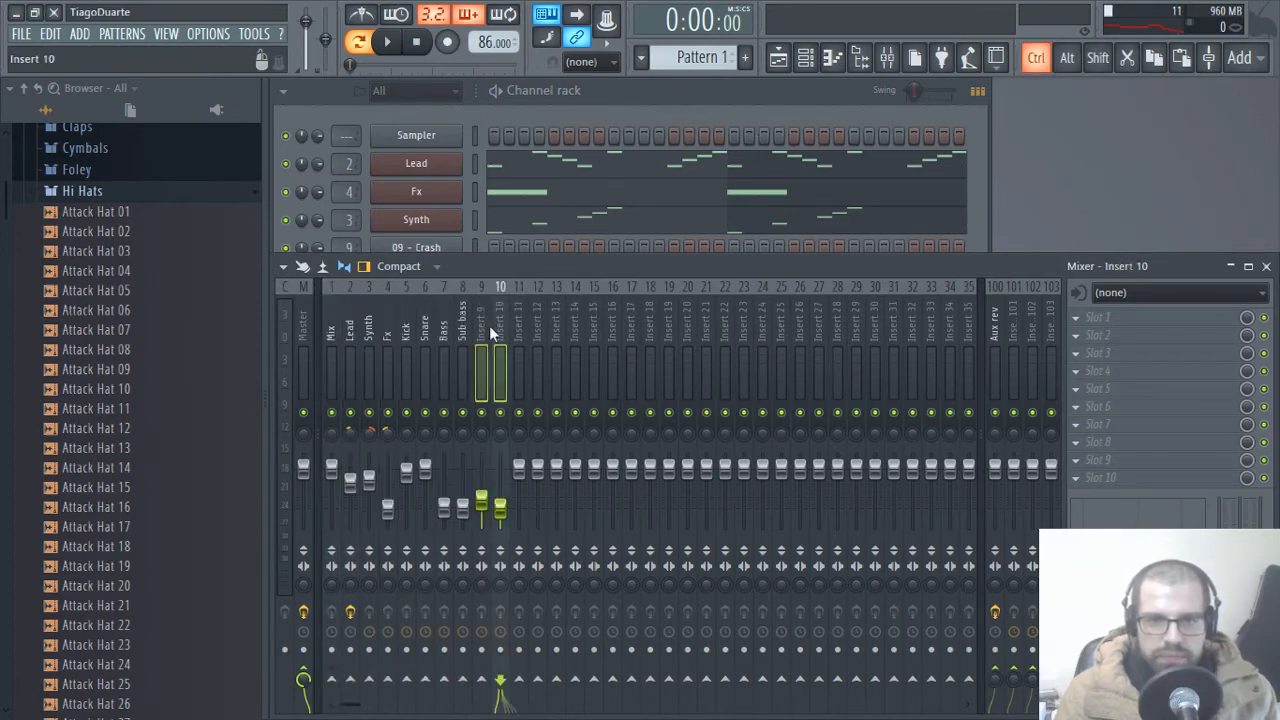
pyautogui.rightClick(334, 683)
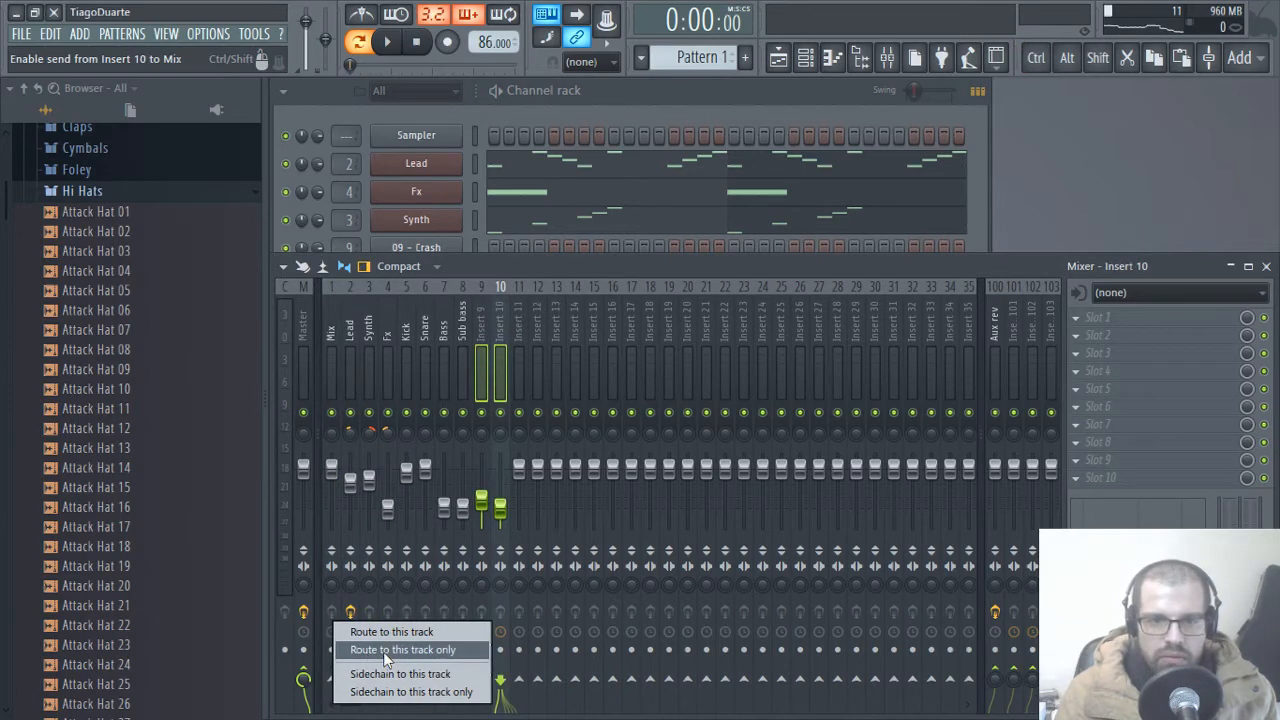
pyautogui.click(387, 650)
# - Rename mixer track Insert 9 as Crash 1 and Insert 10 as Crash 2
pyautogui.click(477, 325)
pyautogui.press('F2')
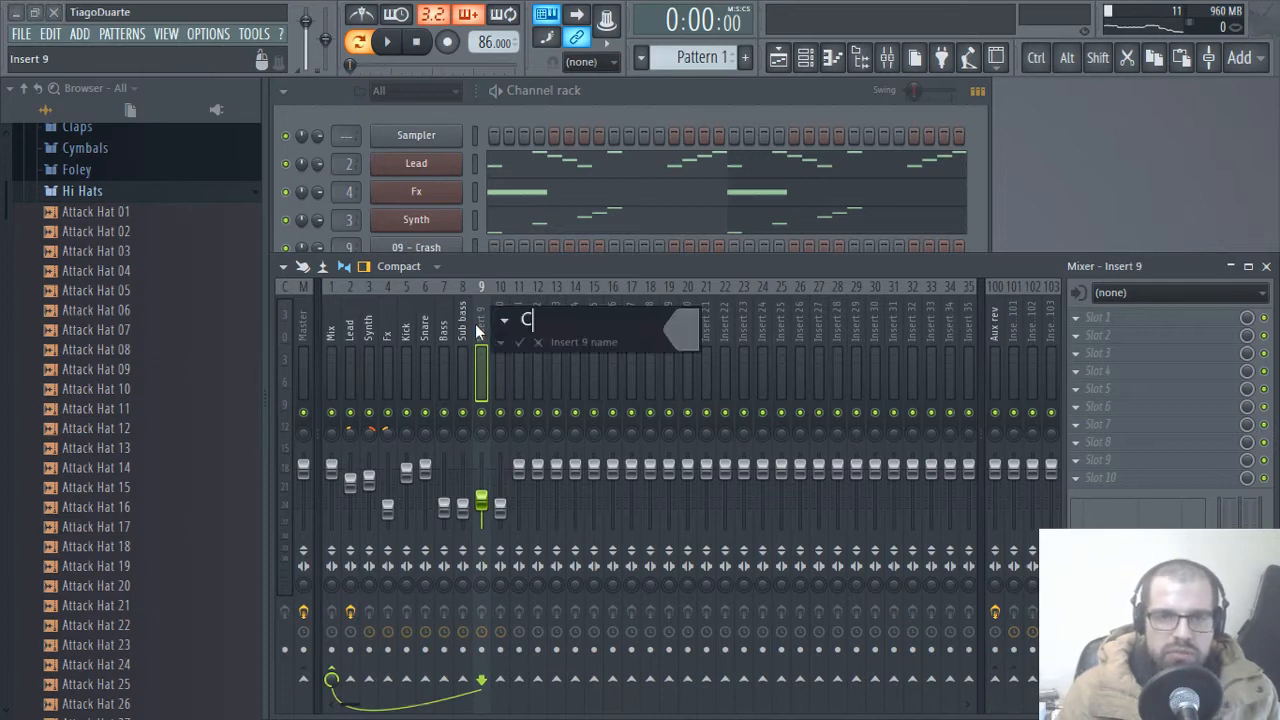
pyautogui.write('Crash 1')
pyautogui.press('Tab')
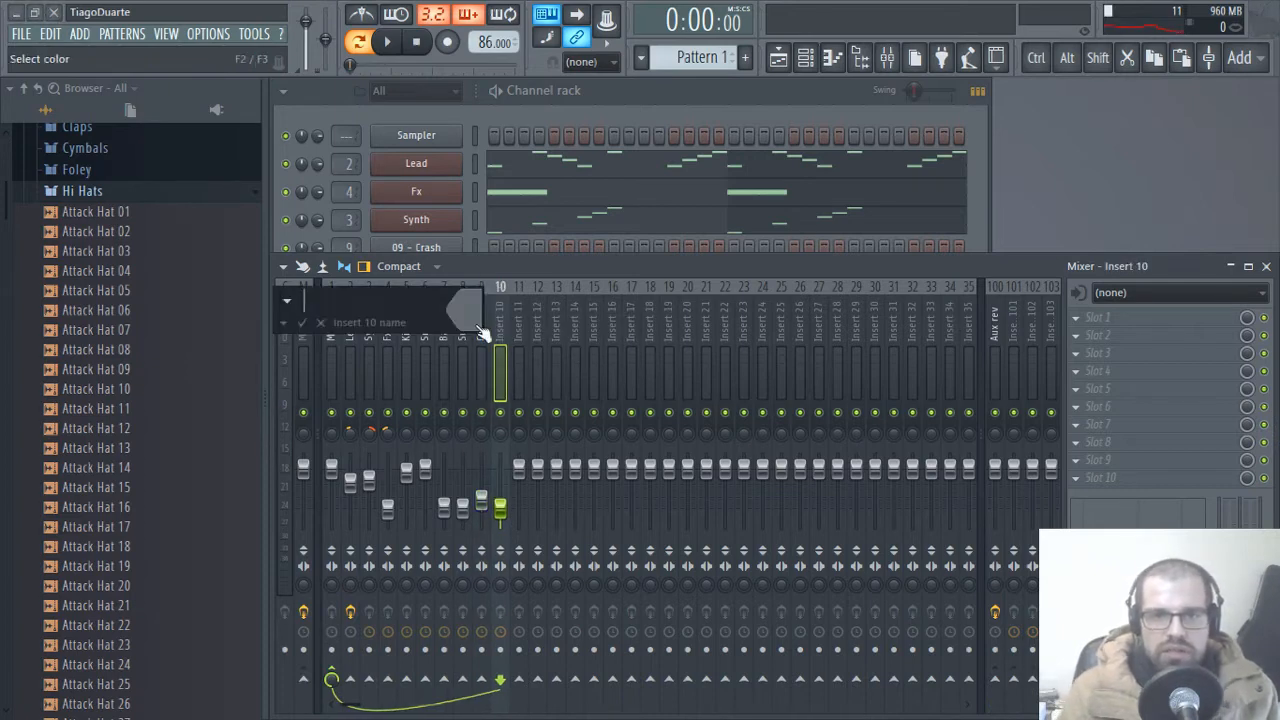
pyautogui.write('Crash 2')
pyautogui.press('Return')
# - Play the pattern, audition several Attack Hat samples over it and add Attack Hat 12 as a new channel
pyautogui.press('space')
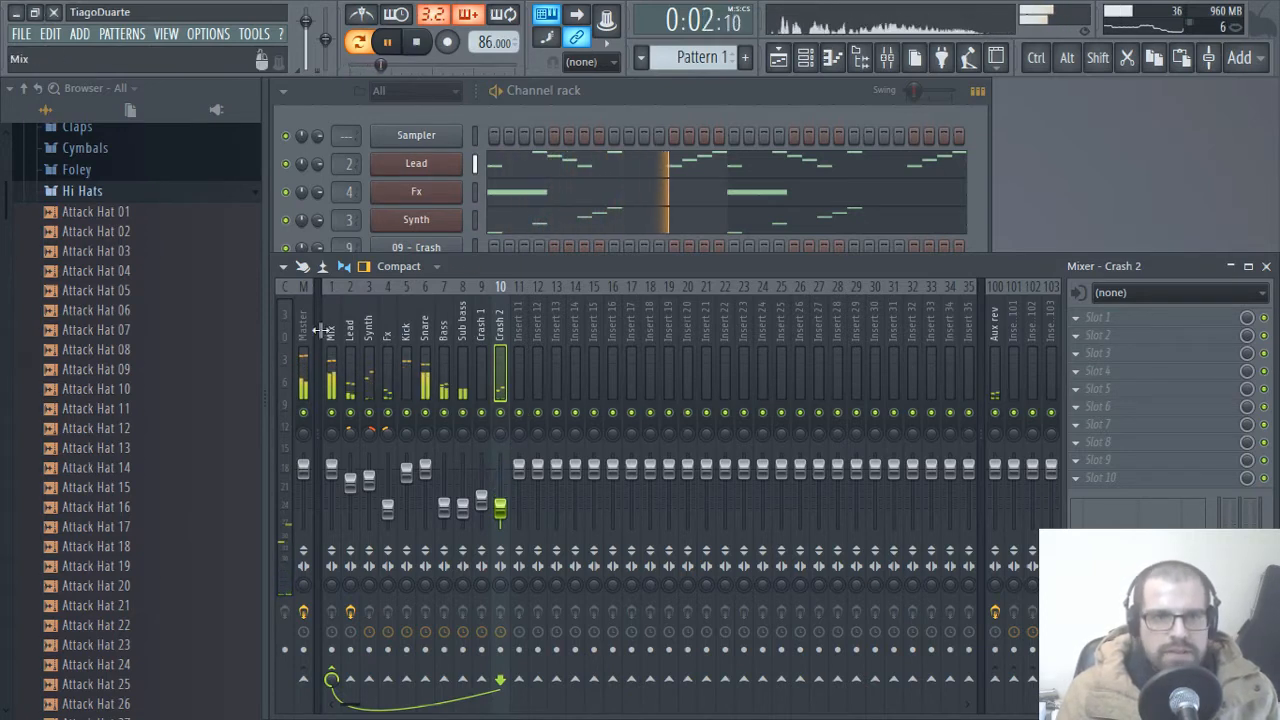
pyautogui.click(100, 228)
pyautogui.click(100, 369)
pyautogui.click(105, 448)
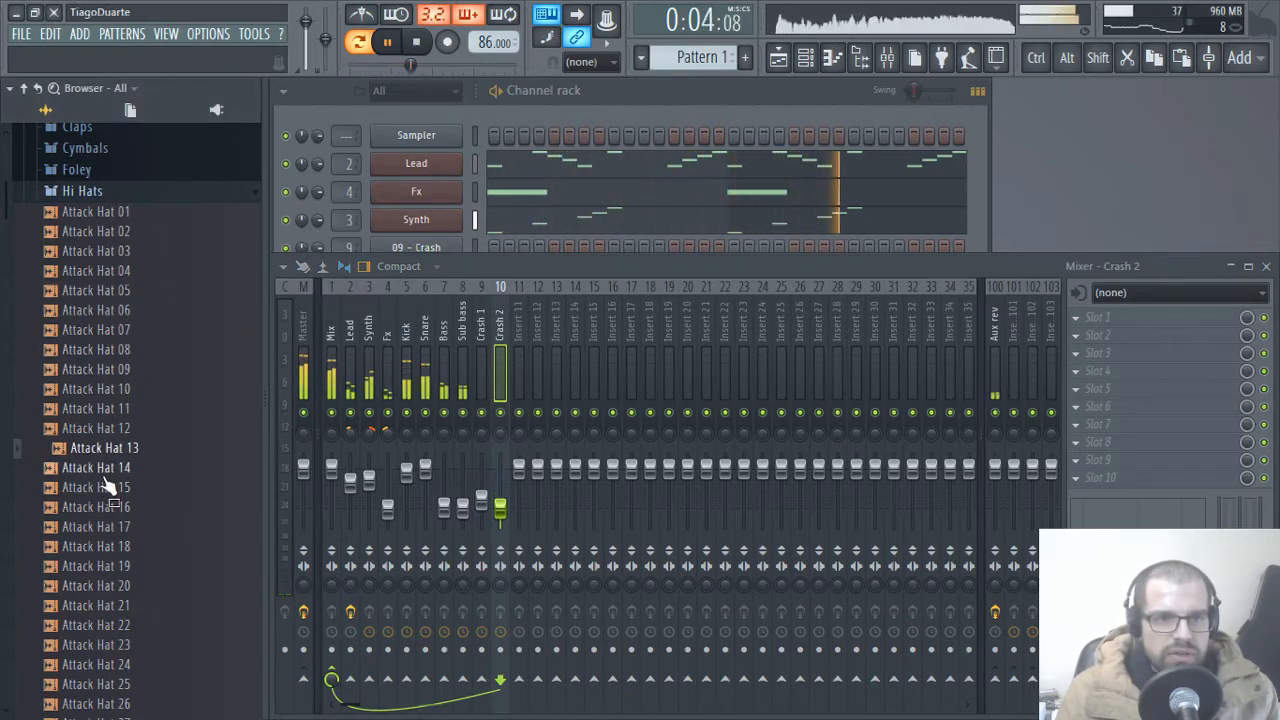
pyautogui.click(110, 428)
pyautogui.click(130, 452)
pyautogui.click(123, 436)
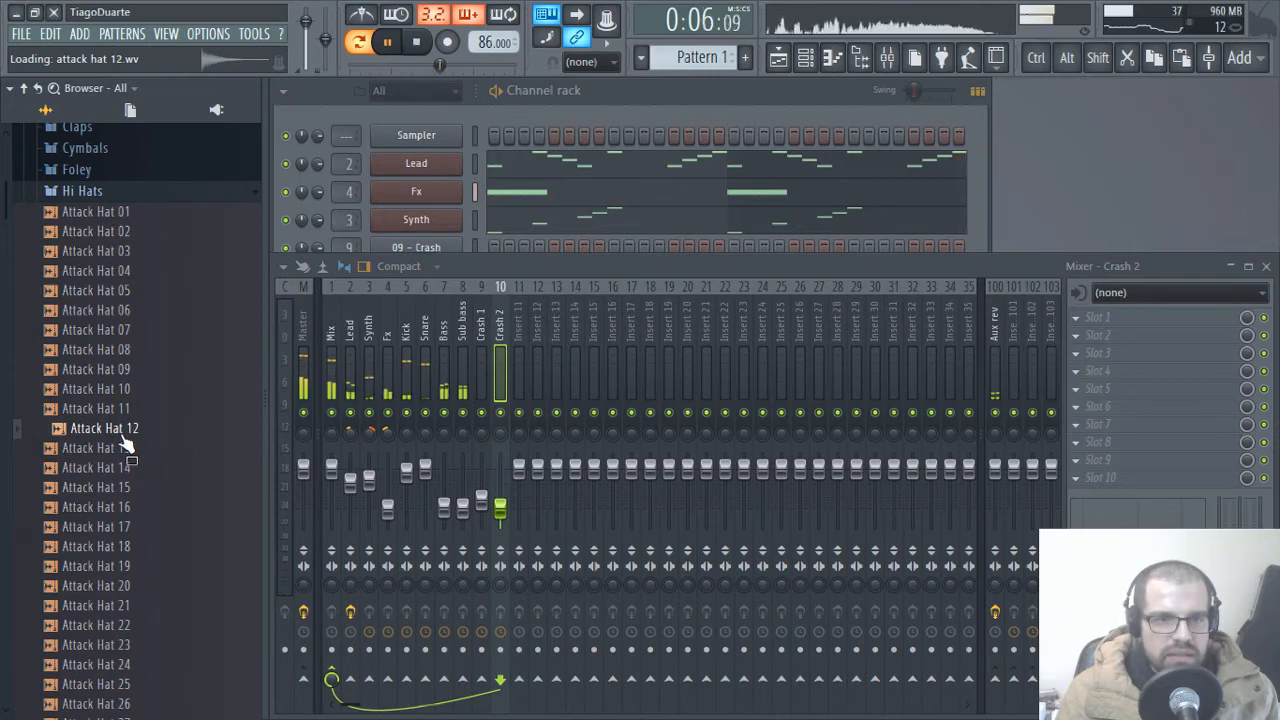
pyautogui.rightClick(125, 440)
pyautogui.click(164, 441)
# - Audition further Attack Hat samples and add Attack Hat 14 as a new channel, closing the sampler windows
pyautogui.click(68, 452)
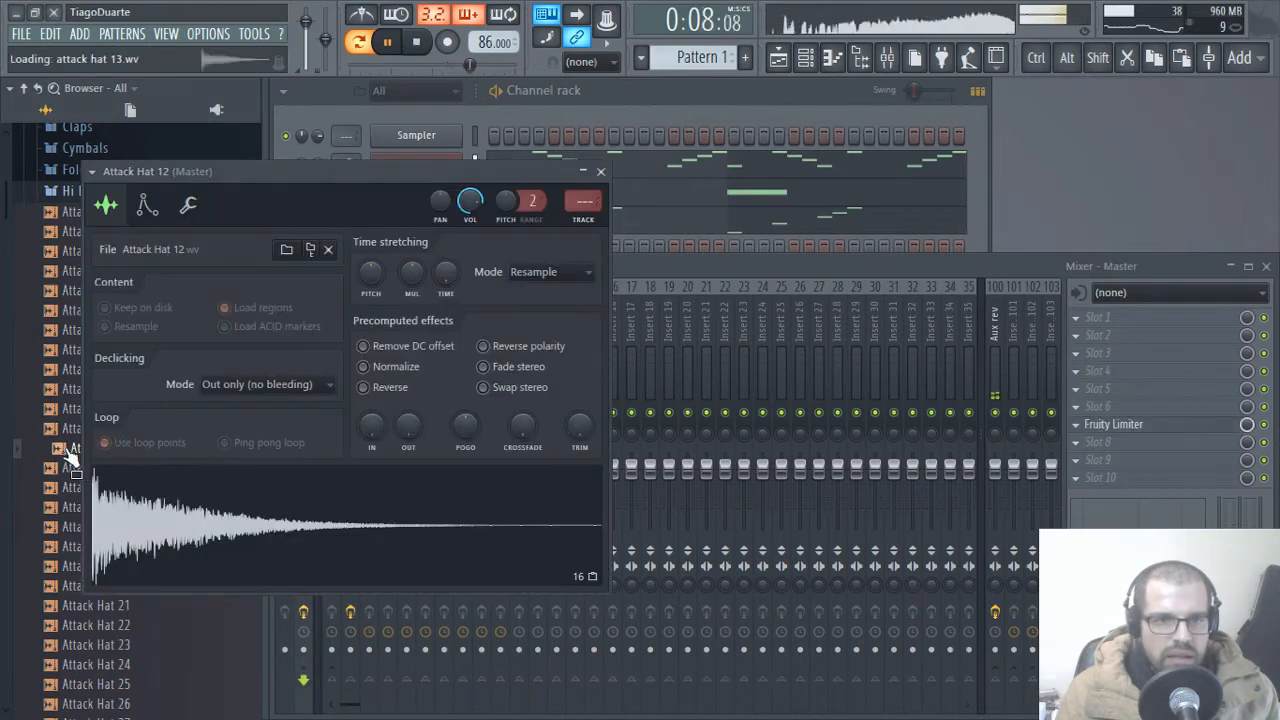
pyautogui.click(70, 488)
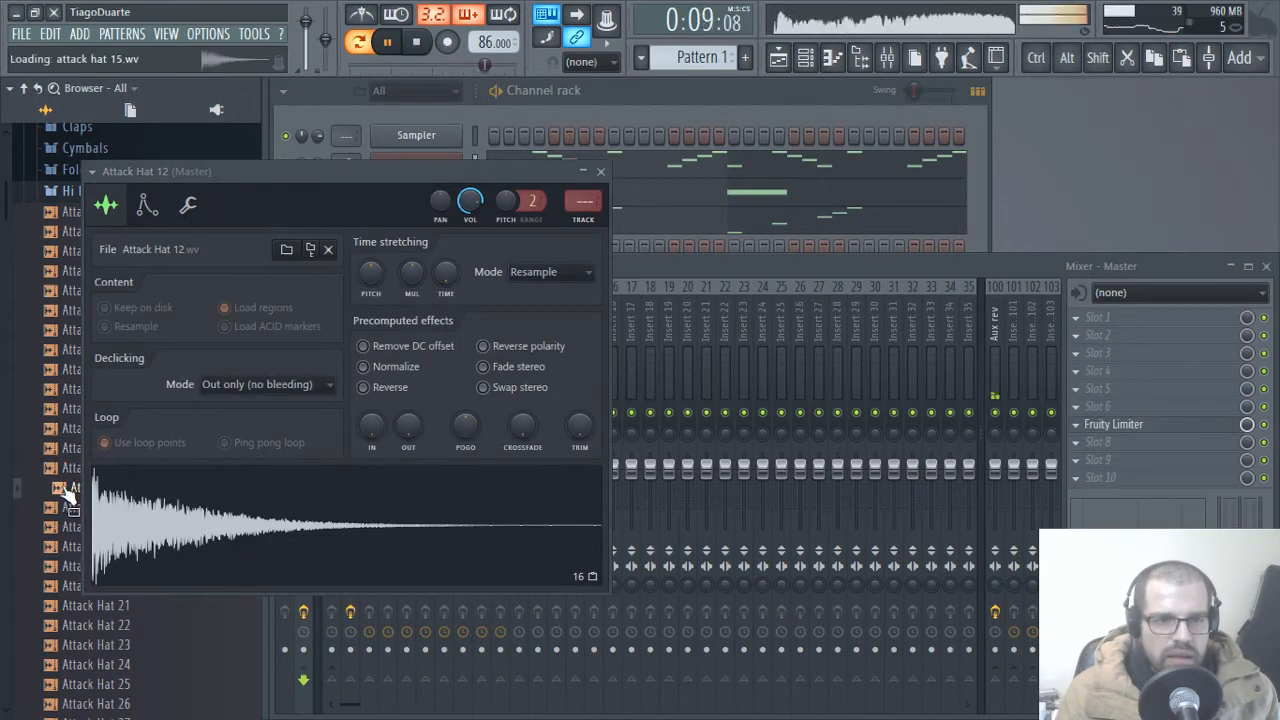
pyautogui.click(600, 174)
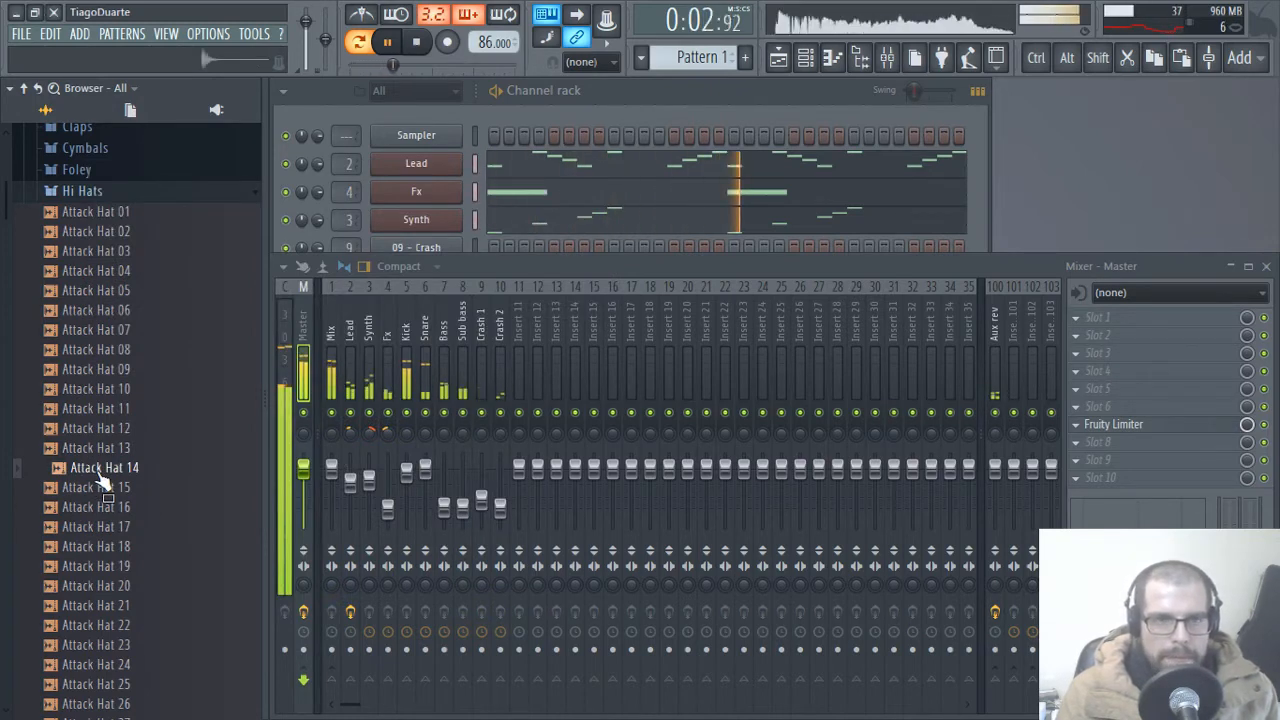
pyautogui.rightClick(100, 470)
pyautogui.click(161, 487)
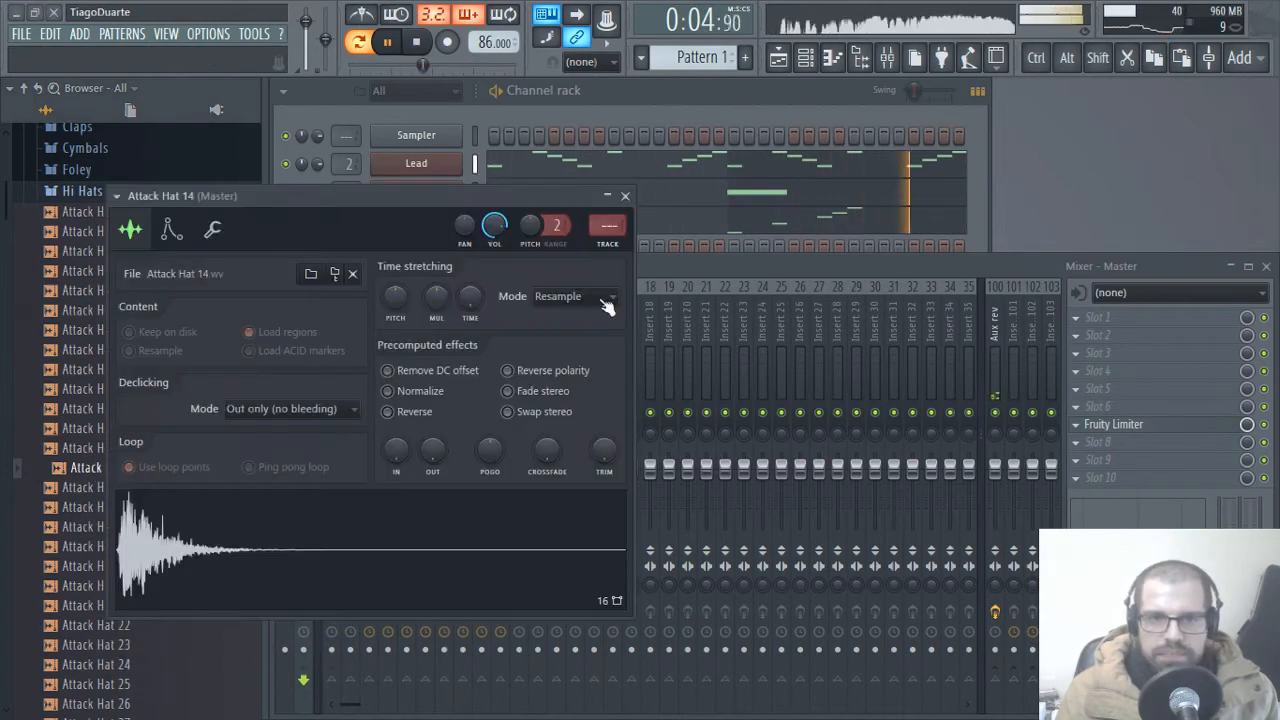
pyautogui.click(625, 197)
# - Stop playback and fill the Attack Hat 14 channel with a hit on every 4 steps
pyautogui.click(636, 95)
pyautogui.press('space')
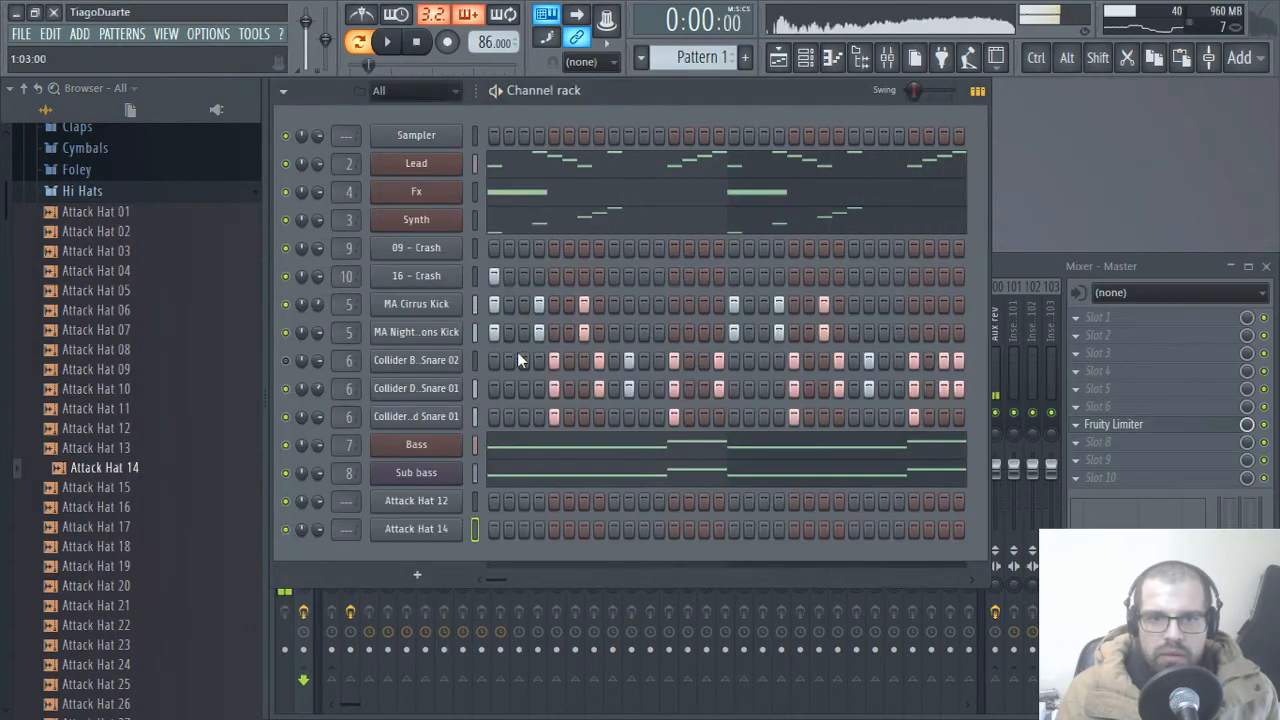
pyautogui.rightClick(446, 530)
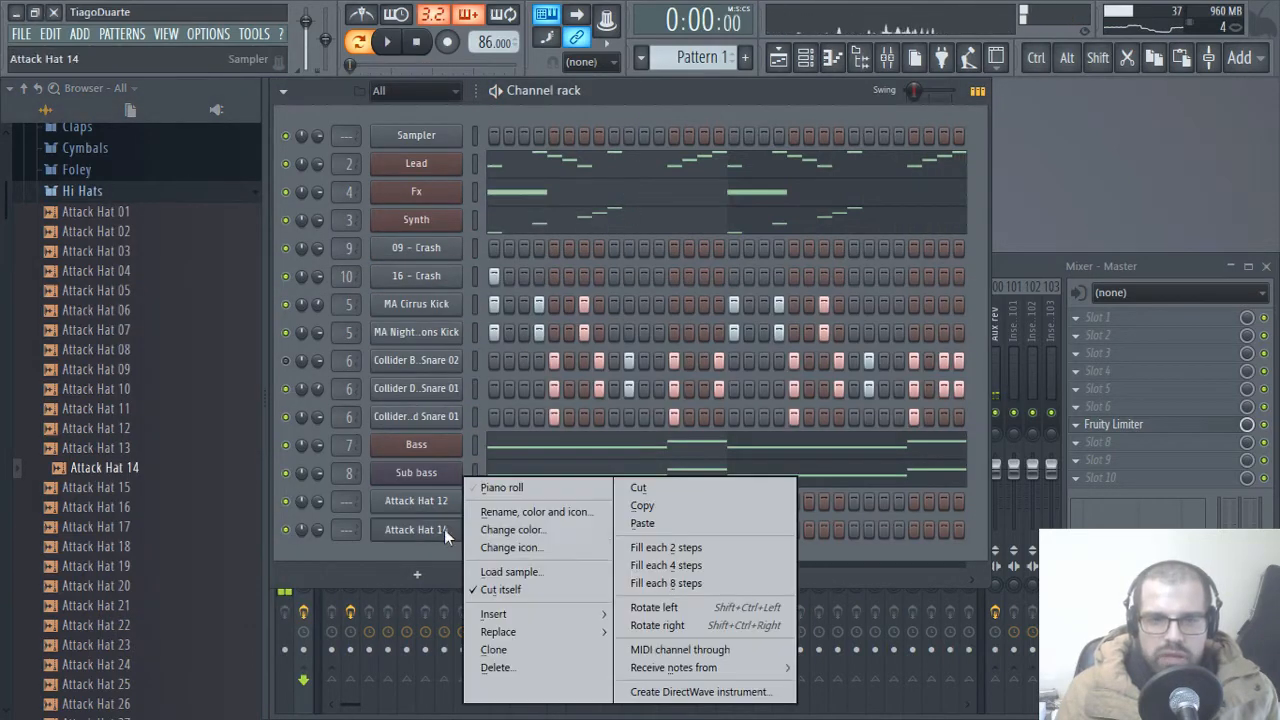
pyautogui.click(681, 566)
# - During playback, assign Attack Hat 14 to mixer track 11 and lower that track's volume to about -9.3 dB
pyautogui.press('space')
pyautogui.moveTo(346, 530); pyautogui.dragTo(346, 488)
pyautogui.click(1005, 276)
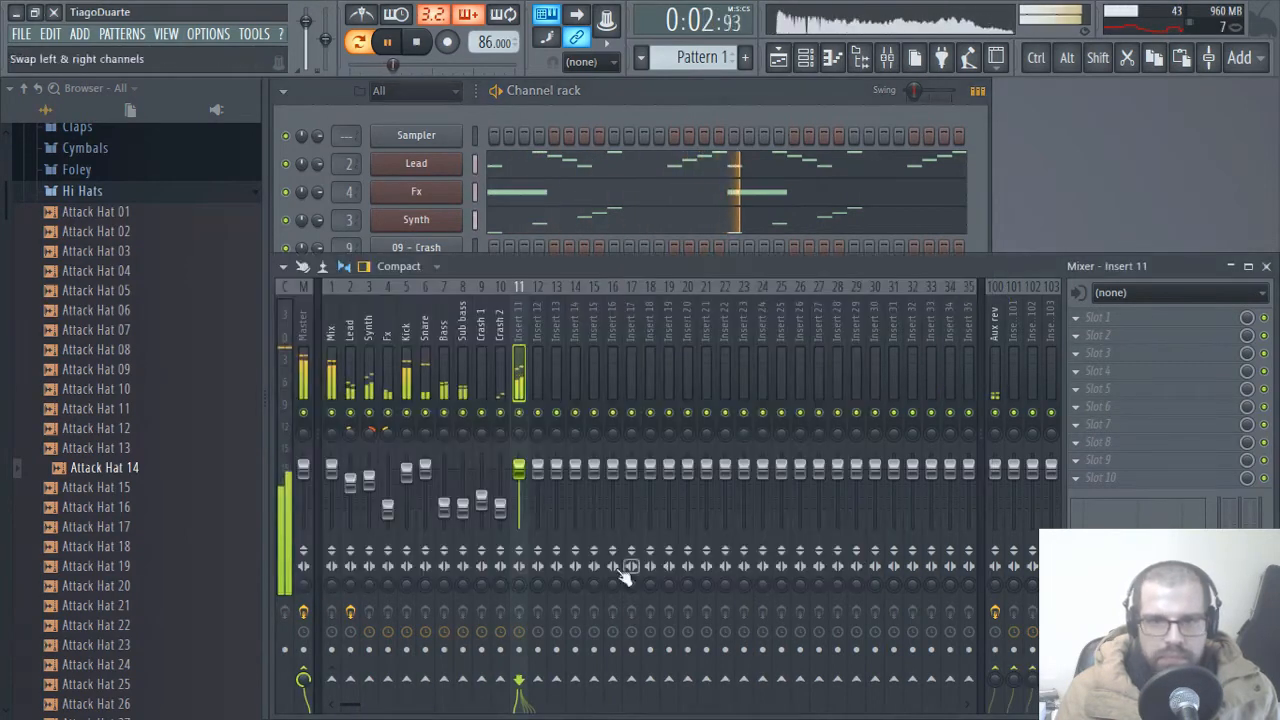
pyautogui.moveTo(519, 472); pyautogui.dragTo(519, 491)
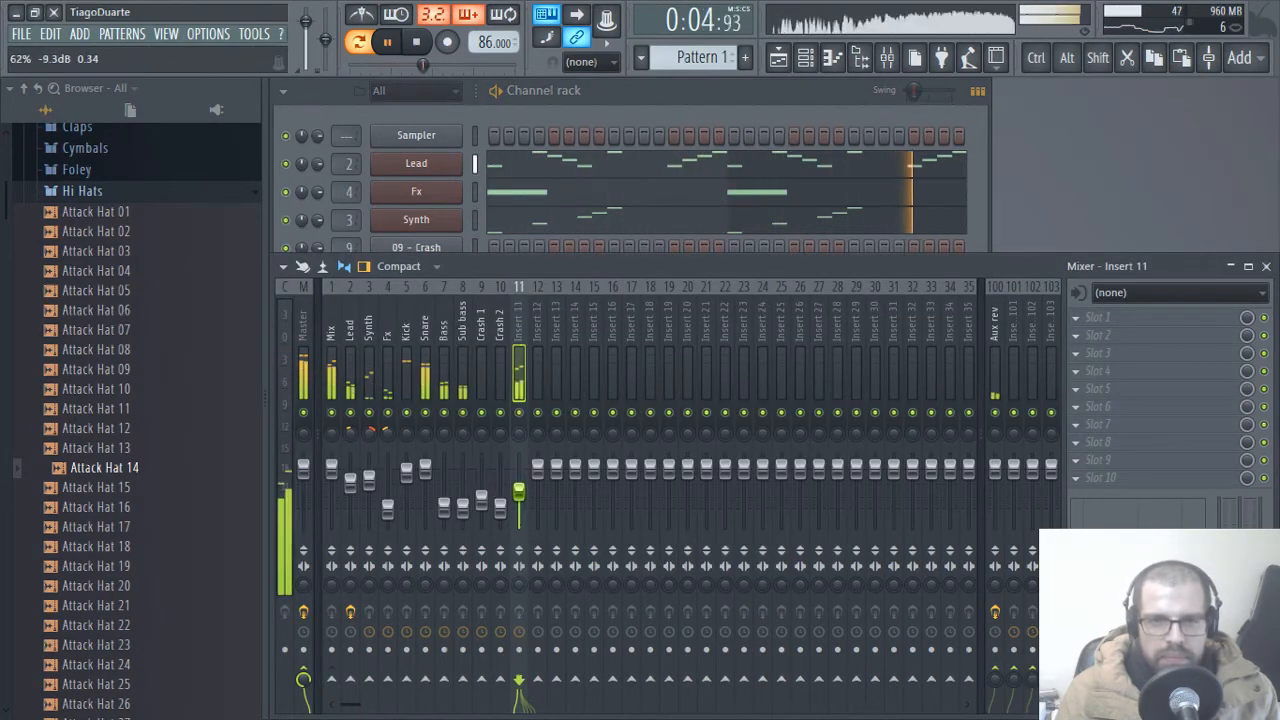
# - Rename mixer track Insert 11 as Hi hat and route it only to the Mix track
pyautogui.rightClick(344, 680)
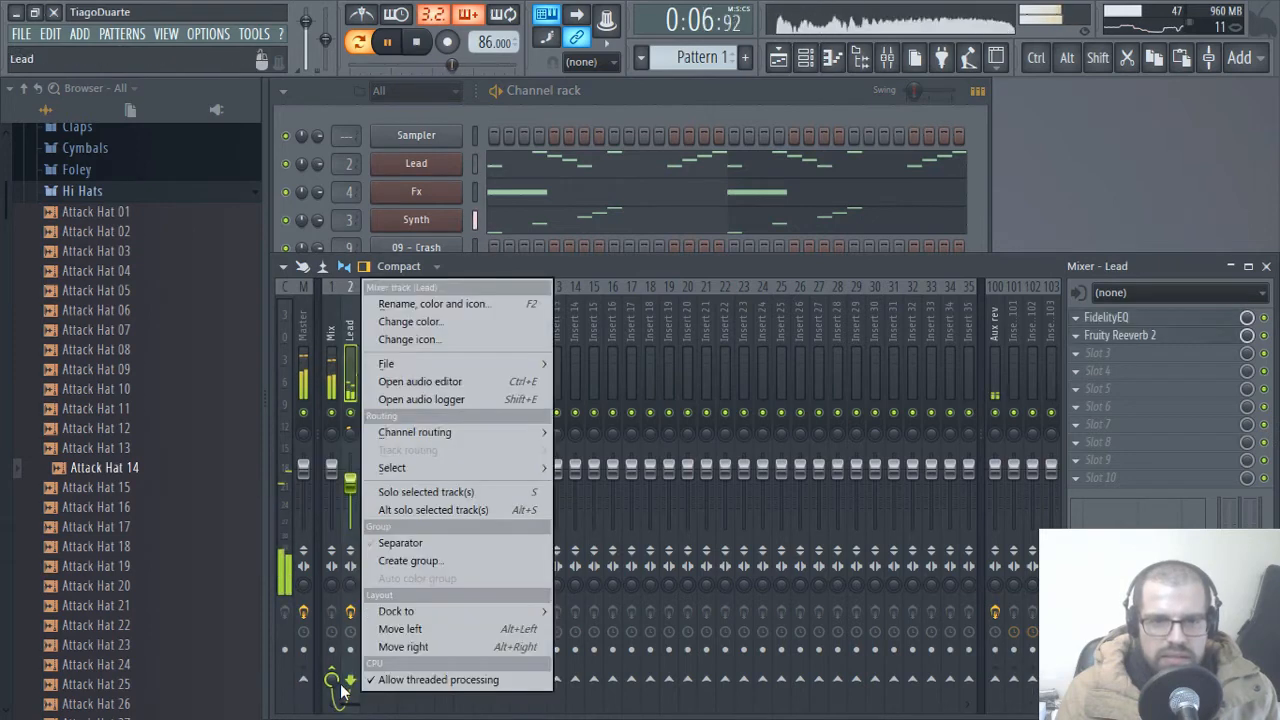
pyautogui.press('Escape')
pyautogui.click(526, 318)
pyautogui.press('F2')
pyautogui.write('Hi hat')
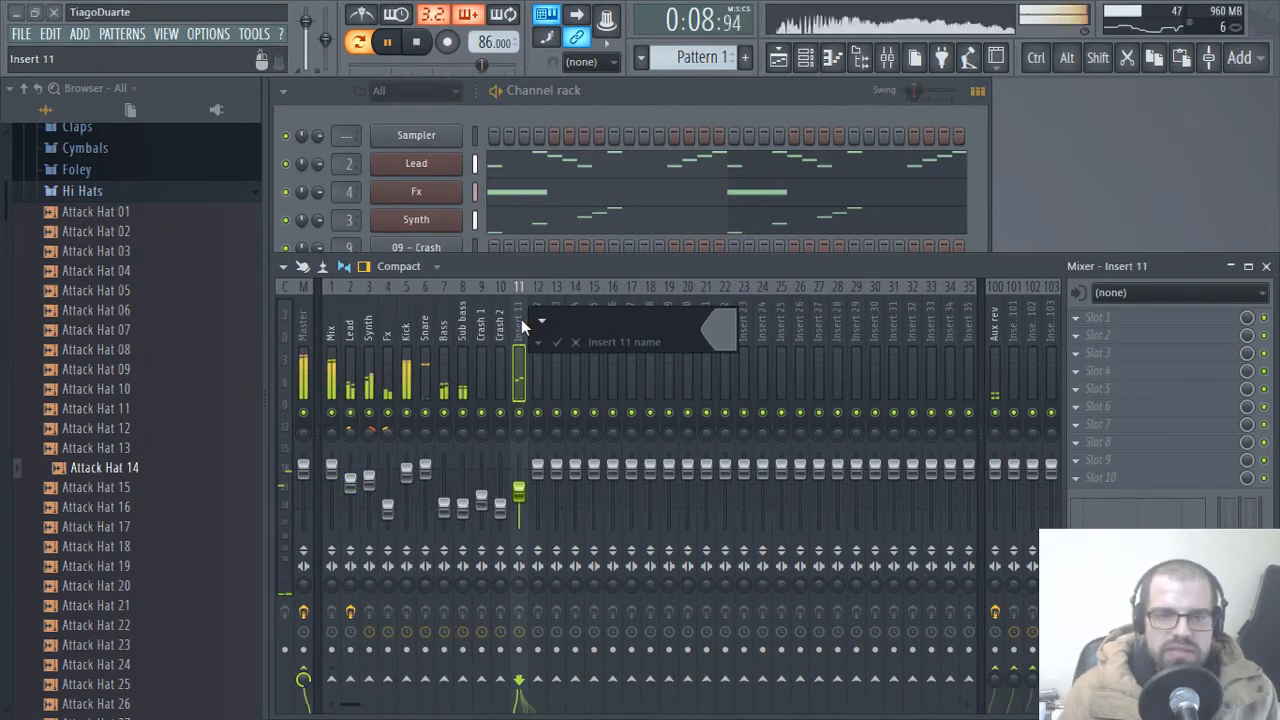
pyautogui.press('Return')
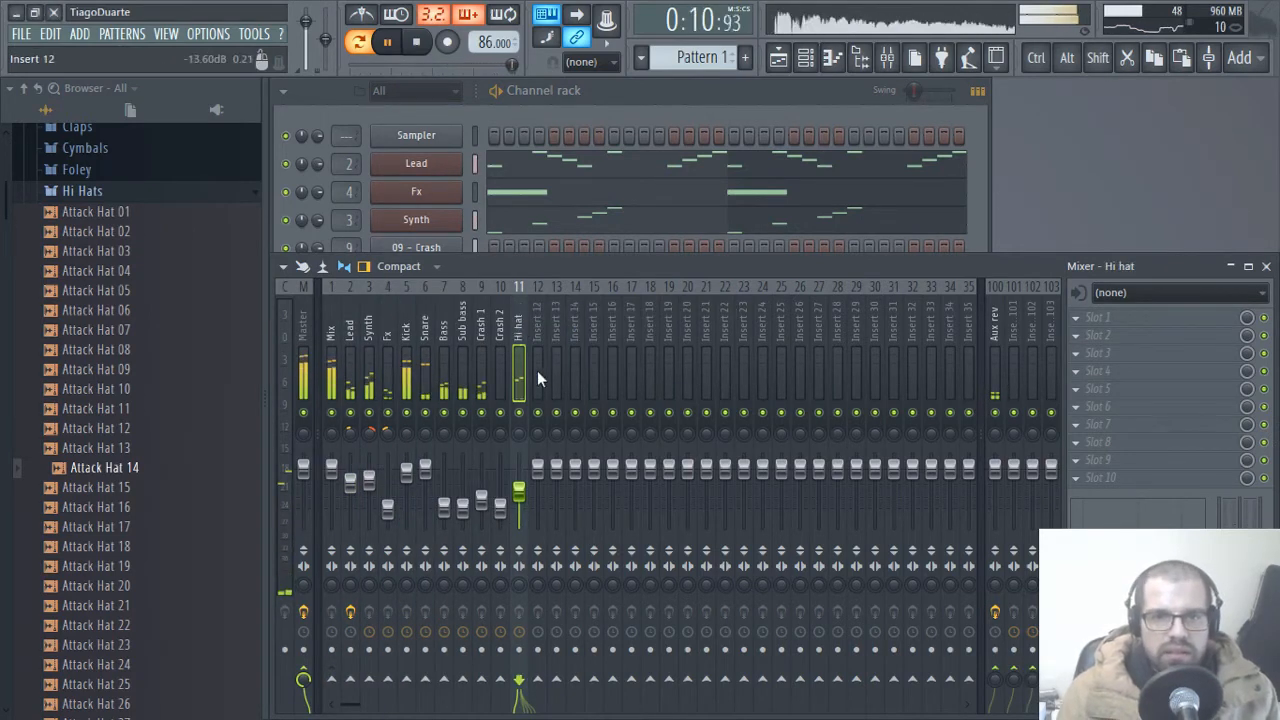
pyautogui.rightClick(331, 682)
pyautogui.click(370, 655)
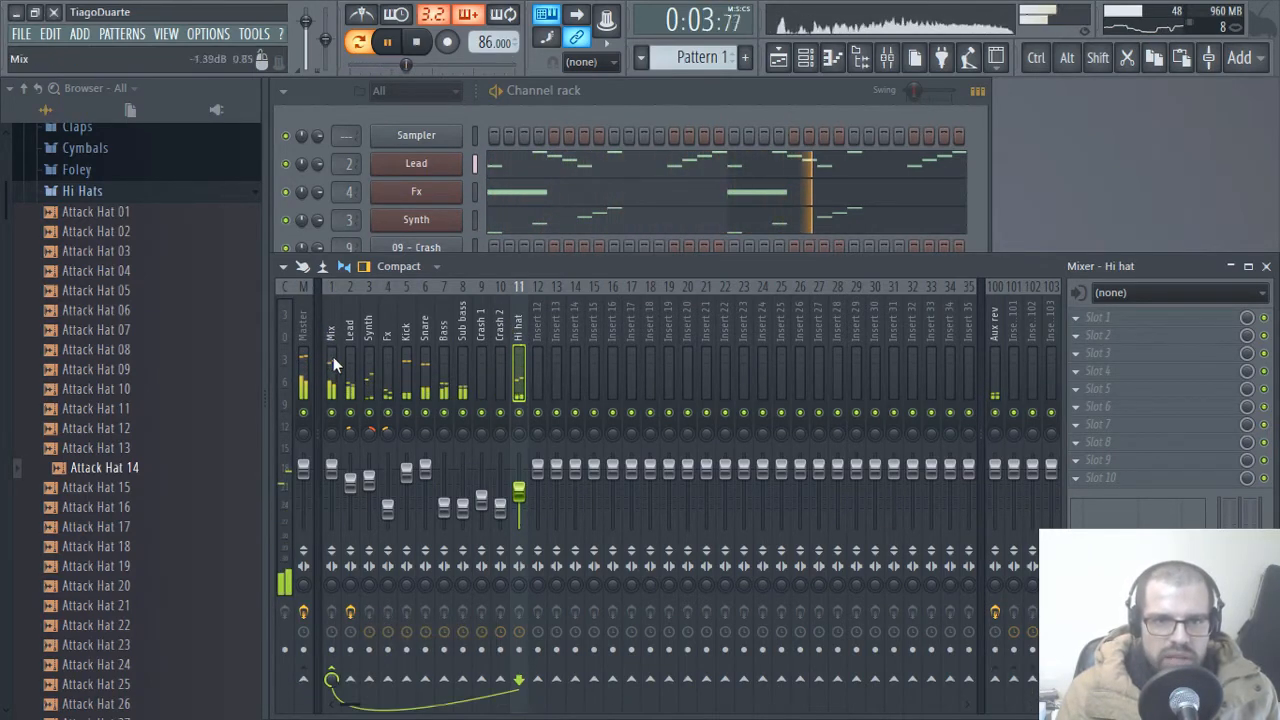
# - Move Attack Hat 14 above Attack Hat 12 in the channel order and assign Attack Hat 12 to mixer track 12
pyautogui.click(610, 92)
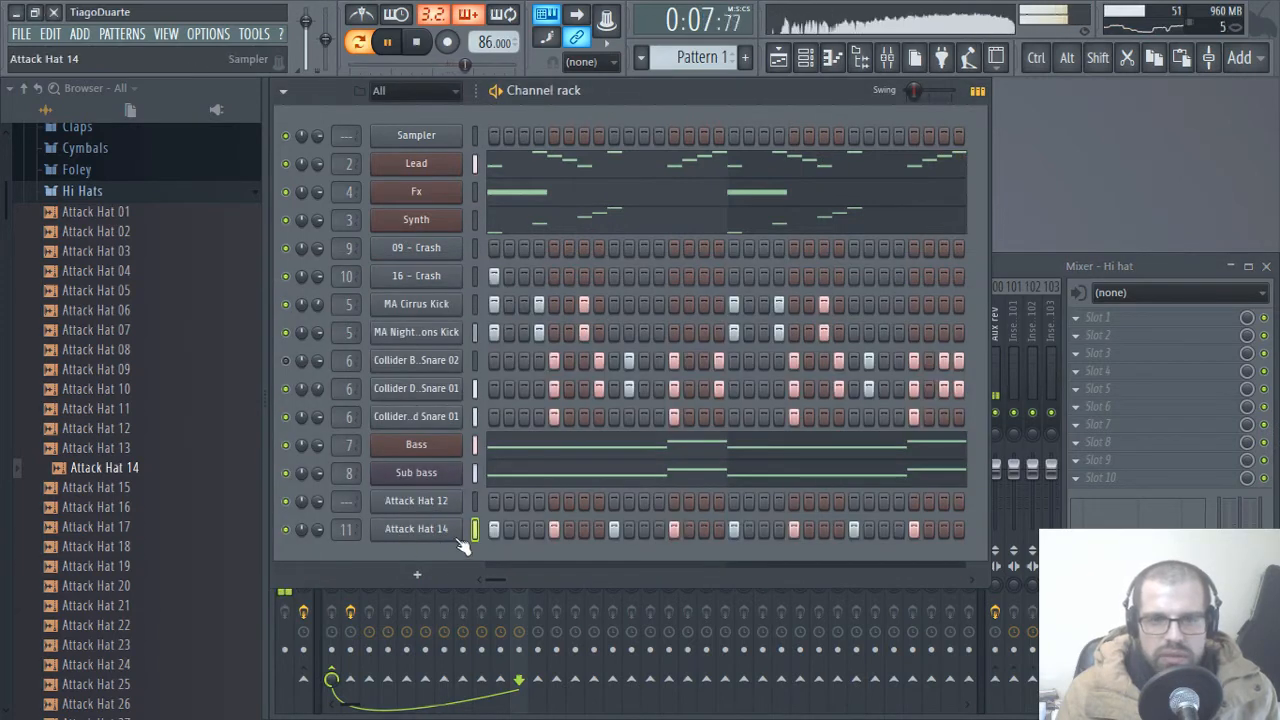
pyautogui.scroll(-1, 430, 508)
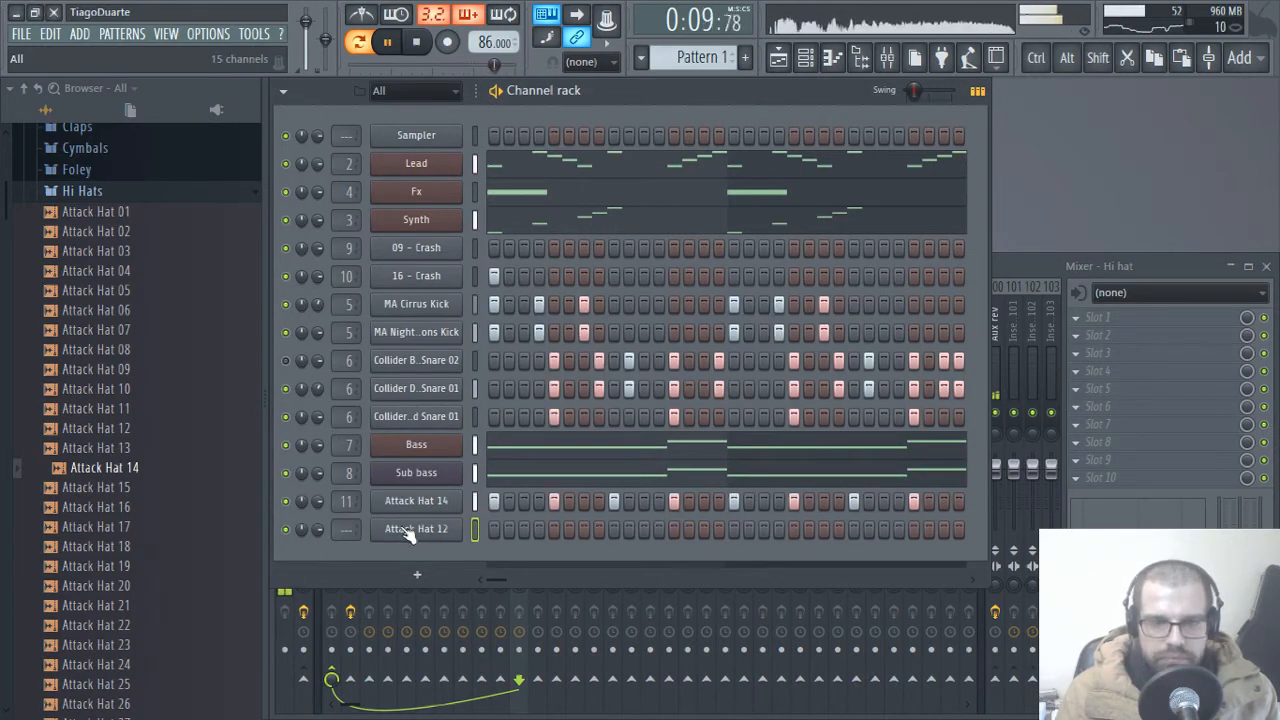
pyautogui.scroll(7, 347, 529)
pyautogui.moveTo(347, 529); pyautogui.dragTo(347, 507)
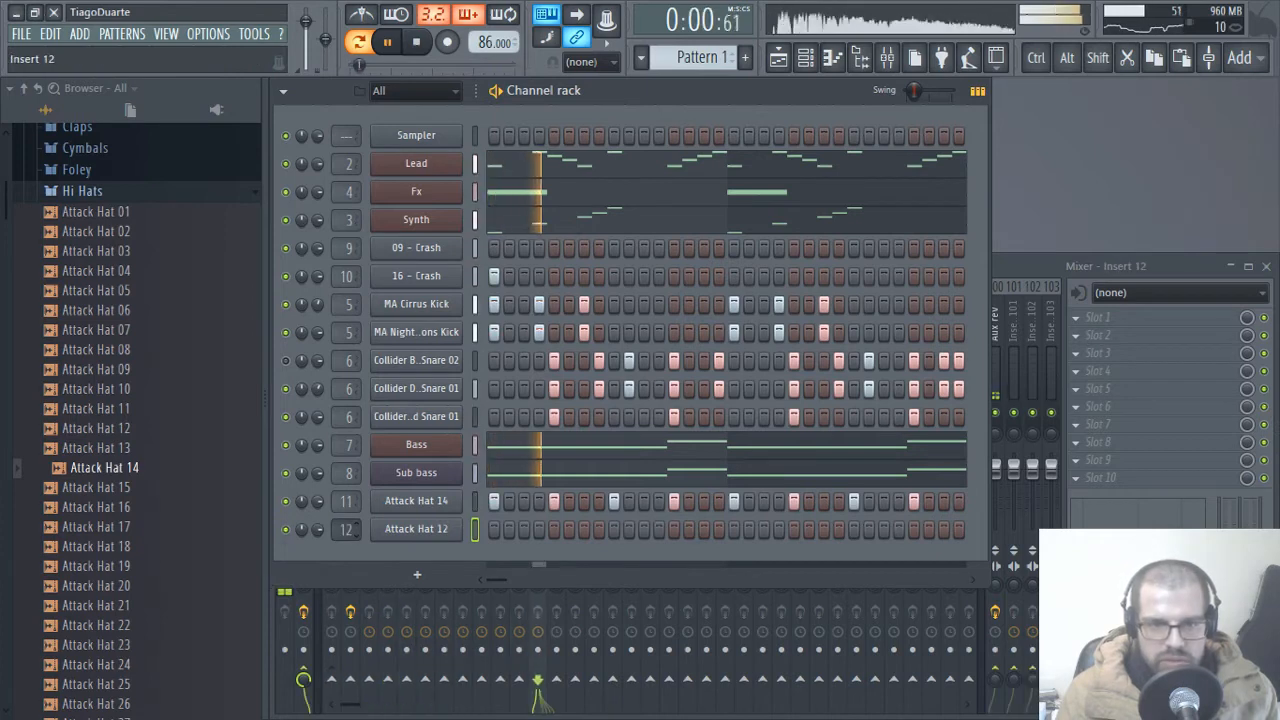
# - Try Attack Hat 12 hits on steps 3, 7 and 11 against the beat and clear them
pyautogui.press('F9')
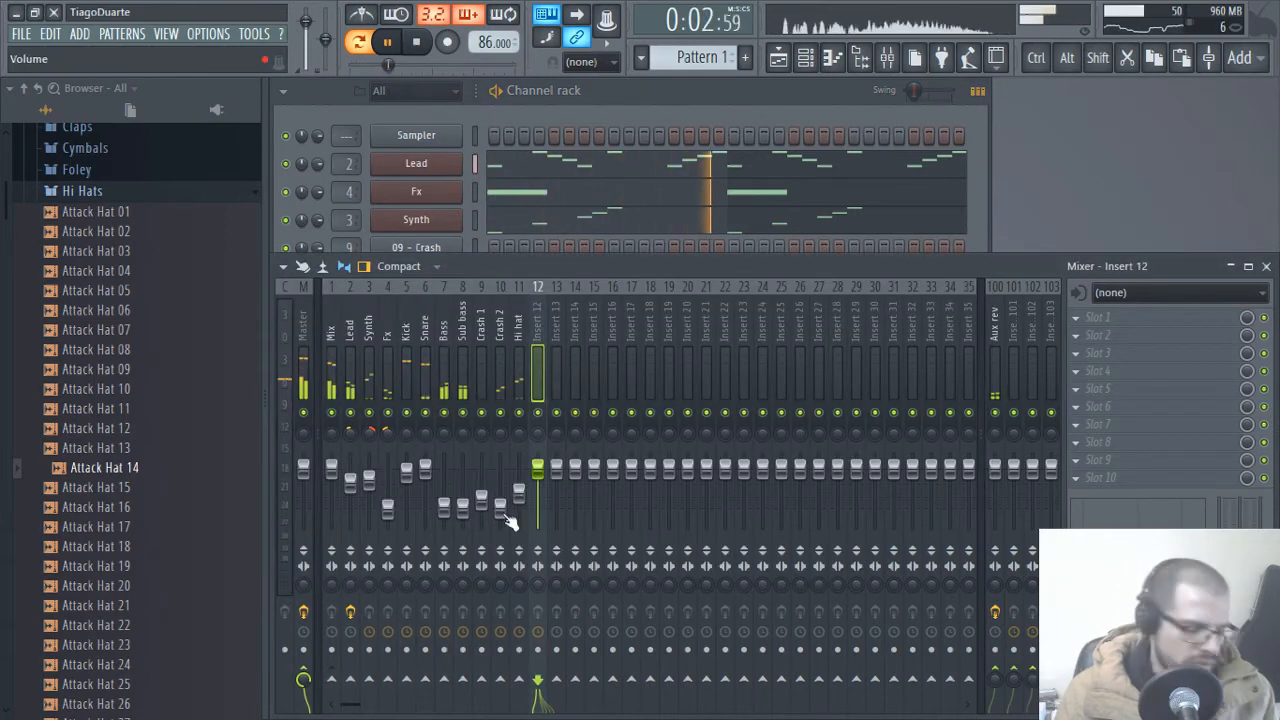
pyautogui.press('F6')
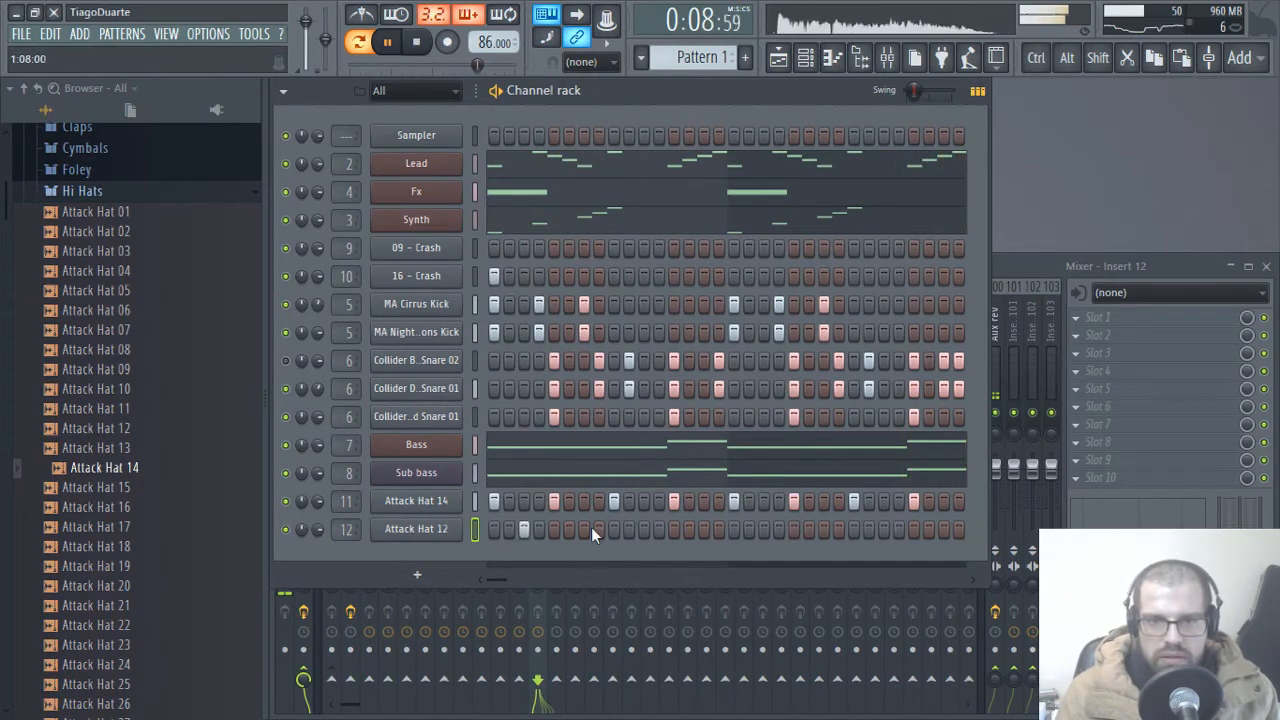
pyautogui.press('space')
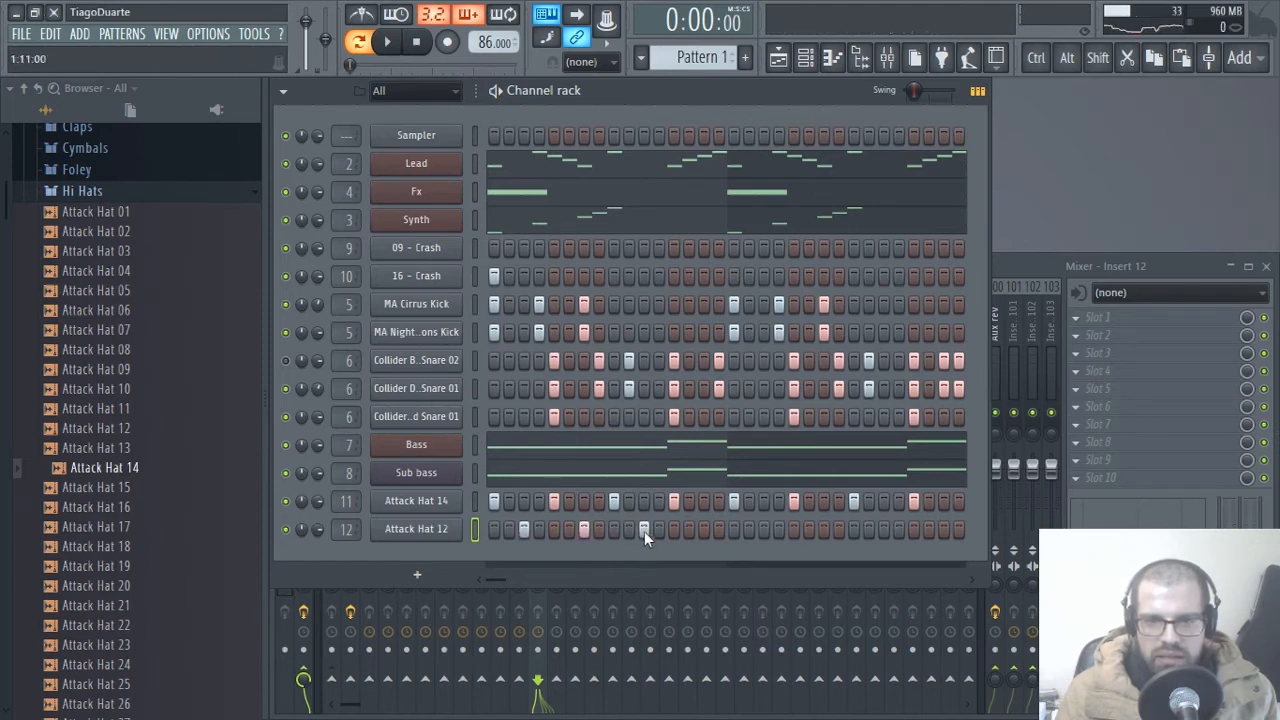
pyautogui.press('space')
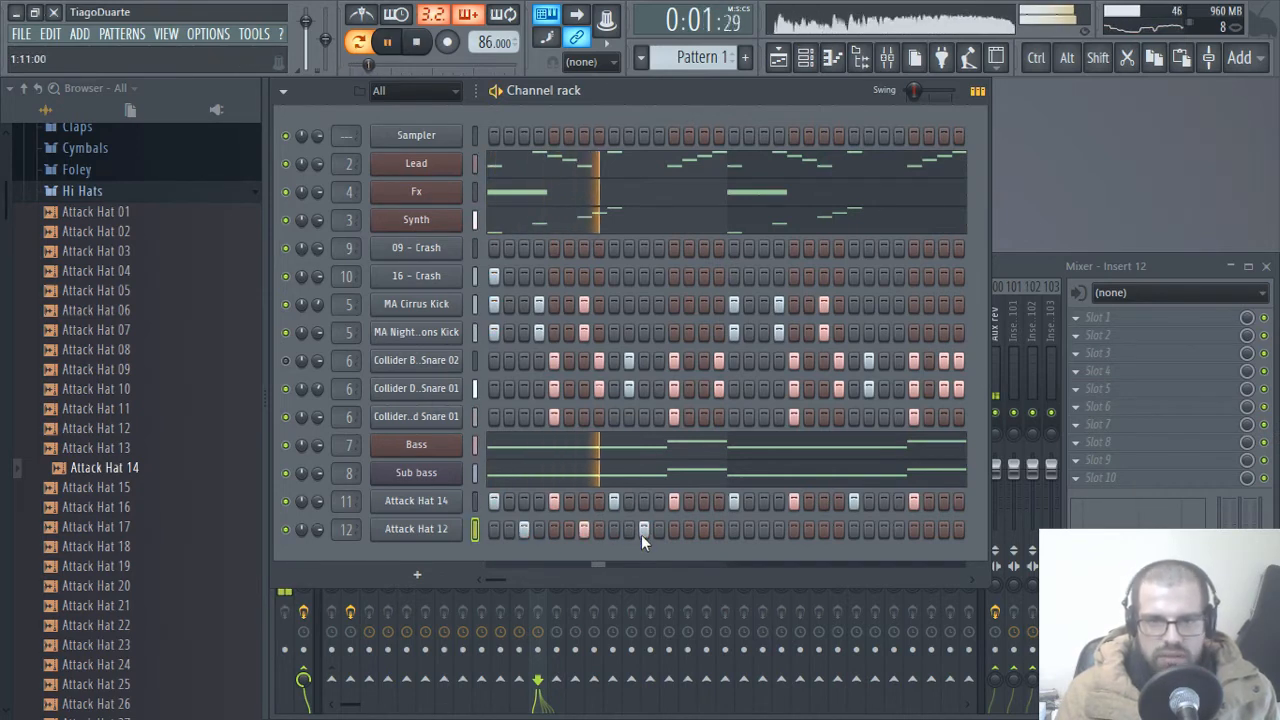
pyautogui.press('space')
pyautogui.moveTo(652, 528); pyautogui.dragTo(528, 531)
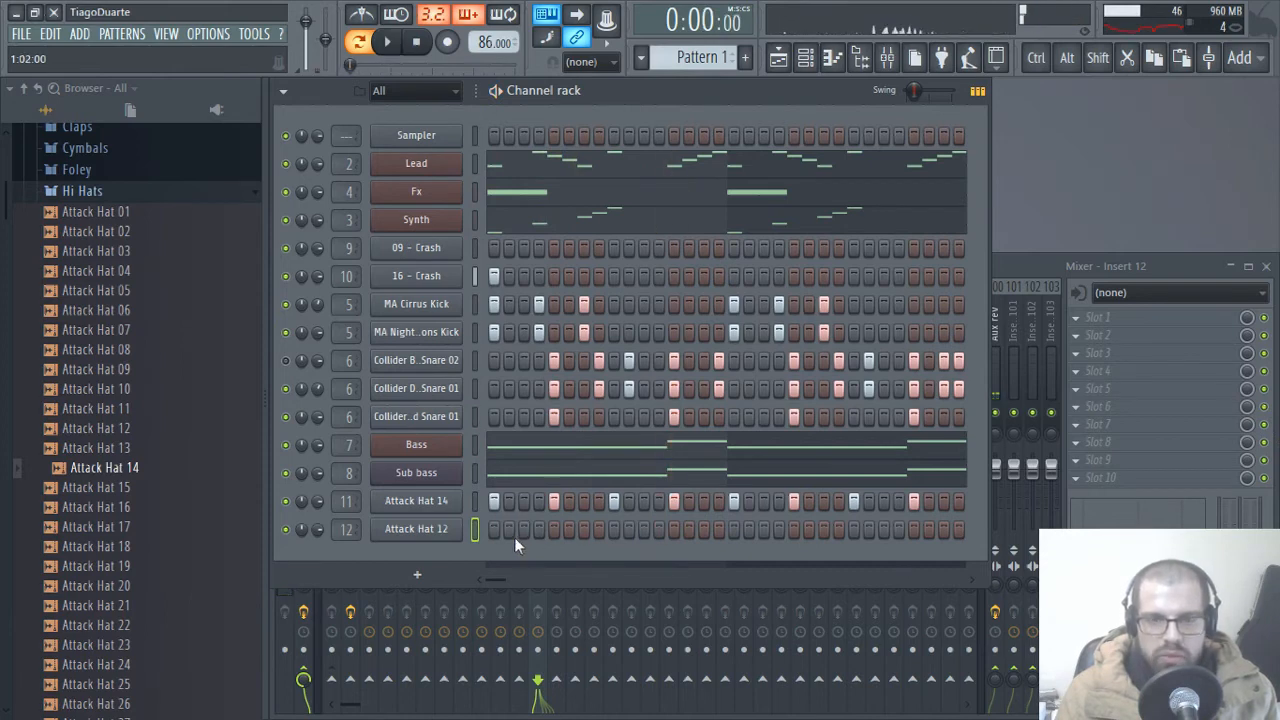
# - Copy the step pattern of Attack Hat 14 into the Attack Hat 12 channel
pyautogui.click(474, 501)
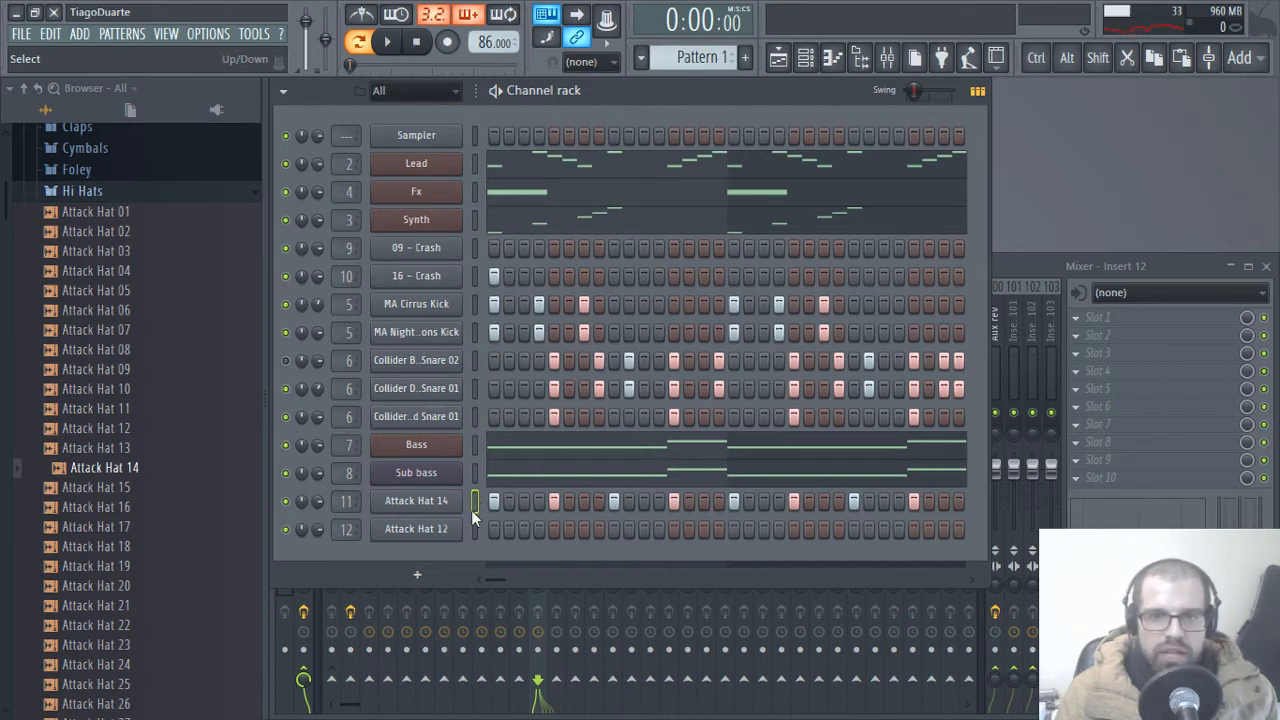
pyautogui.press('ctrl')
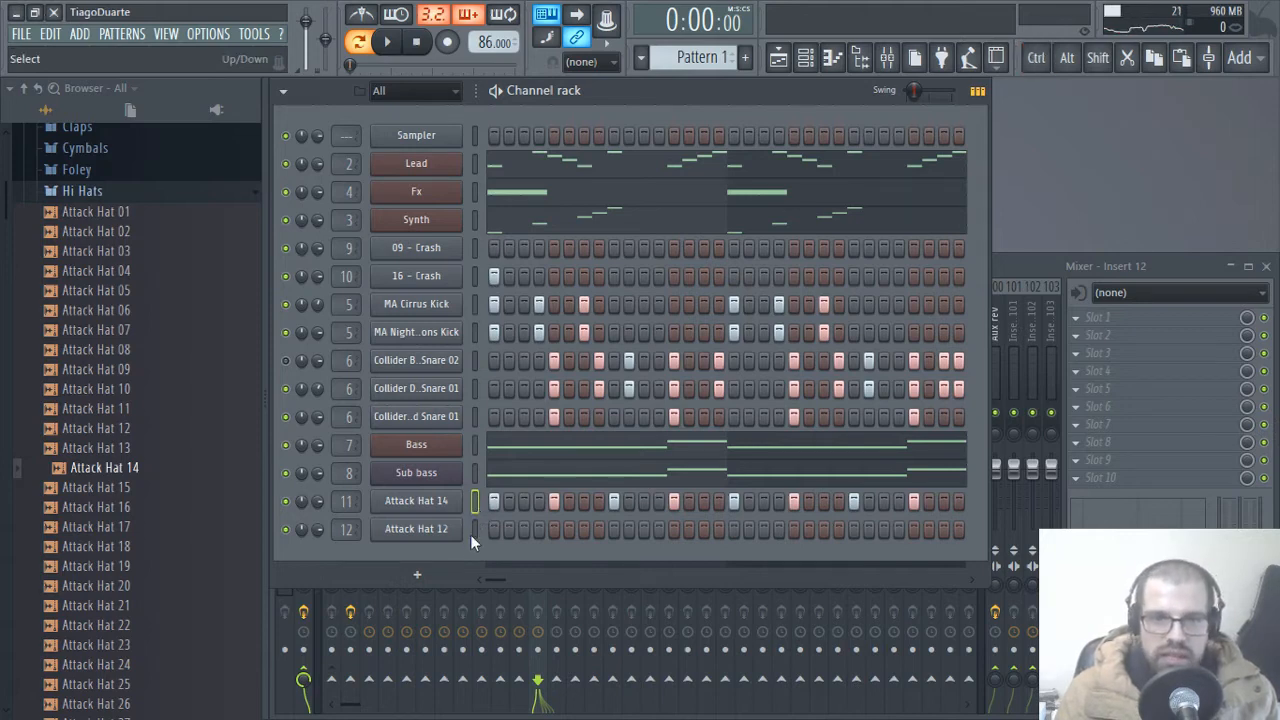
pyautogui.click(474, 531)
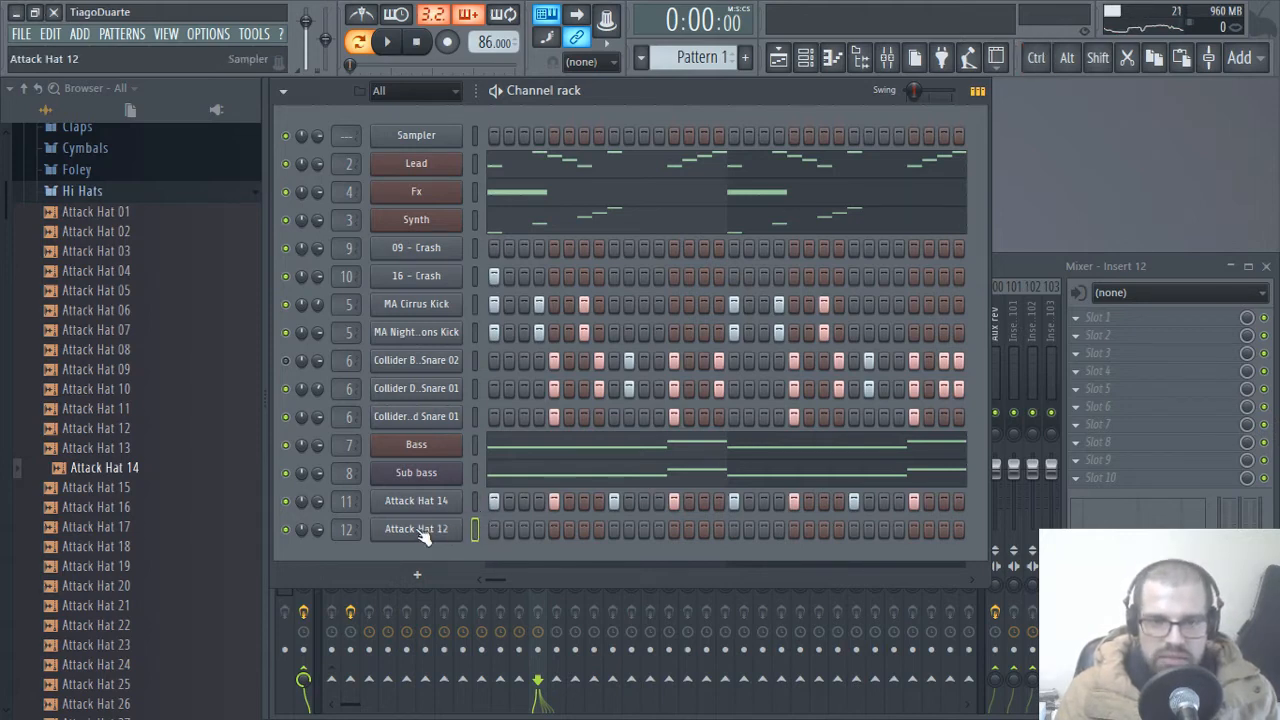
pyautogui.hotkey('ctrl', 'v')
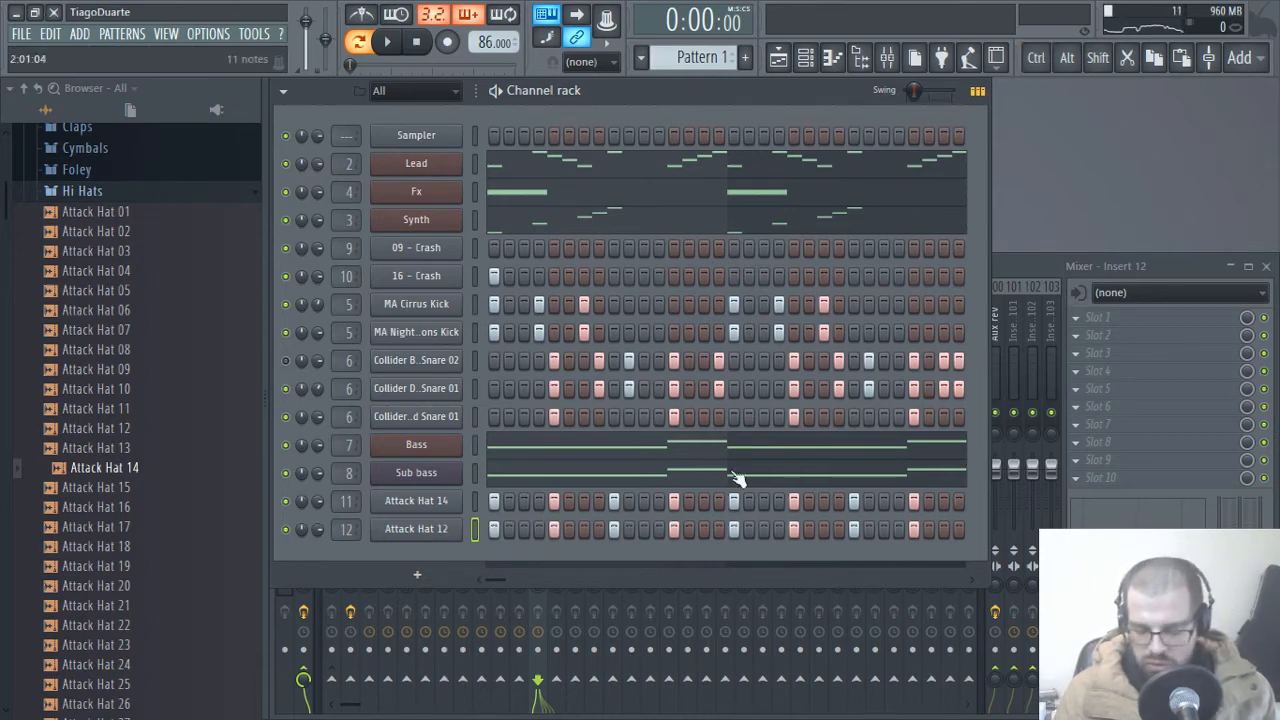
# - Rotate the Attack Hat 12 step pattern two steps later so its first hit falls on step 3
pyautogui.press('ctrl')
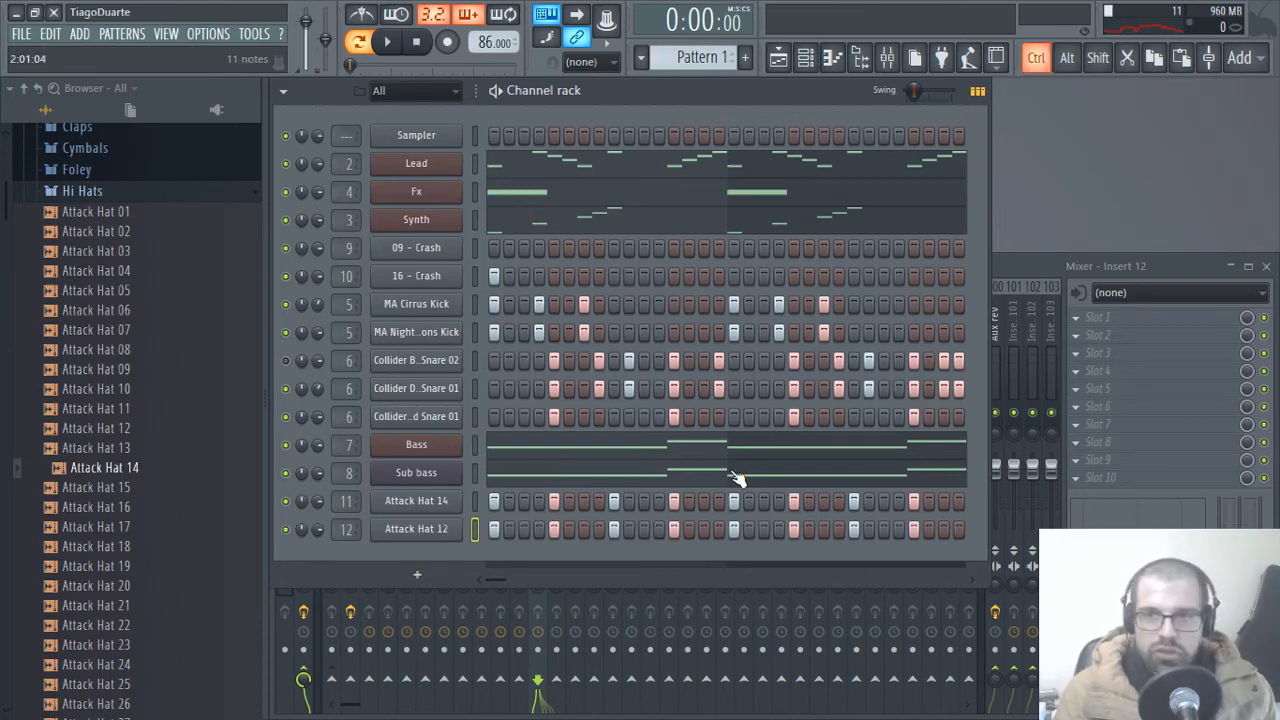
pyautogui.press('shift')
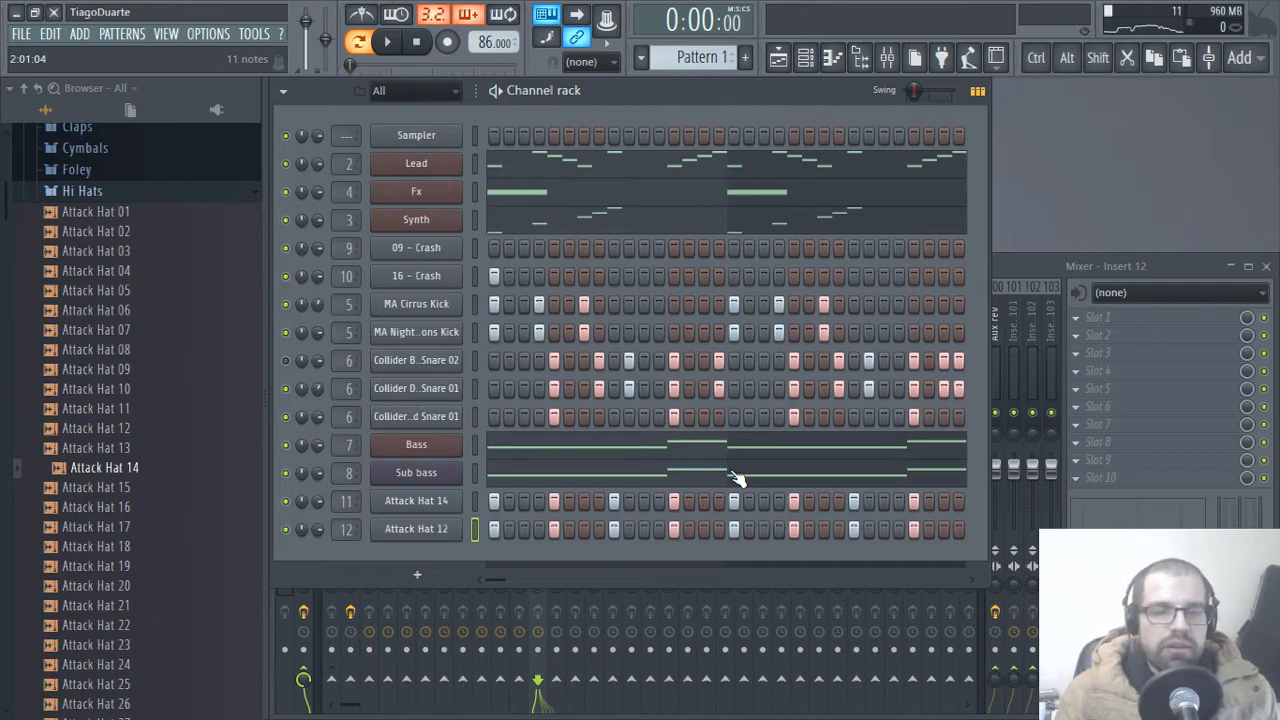
pyautogui.hotkey('ctrl', 'shift', 'Right')
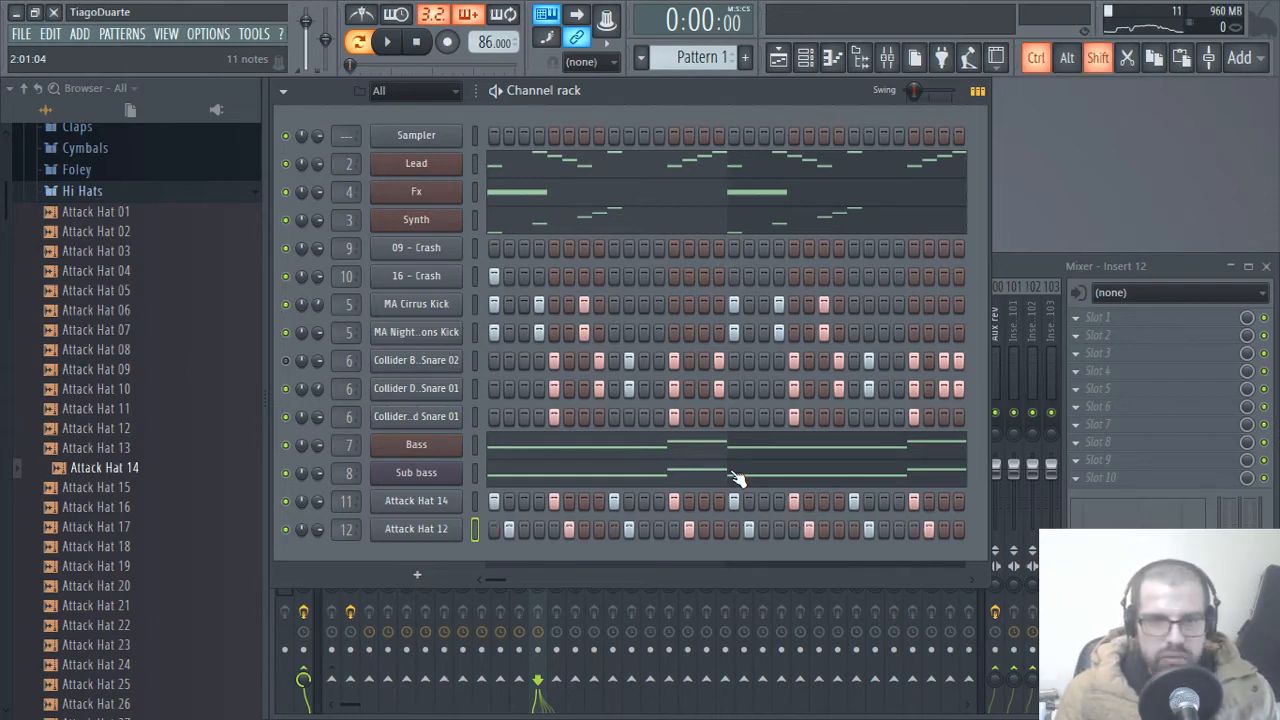
pyautogui.hotkey('ctrl', 'shift', 'Right')
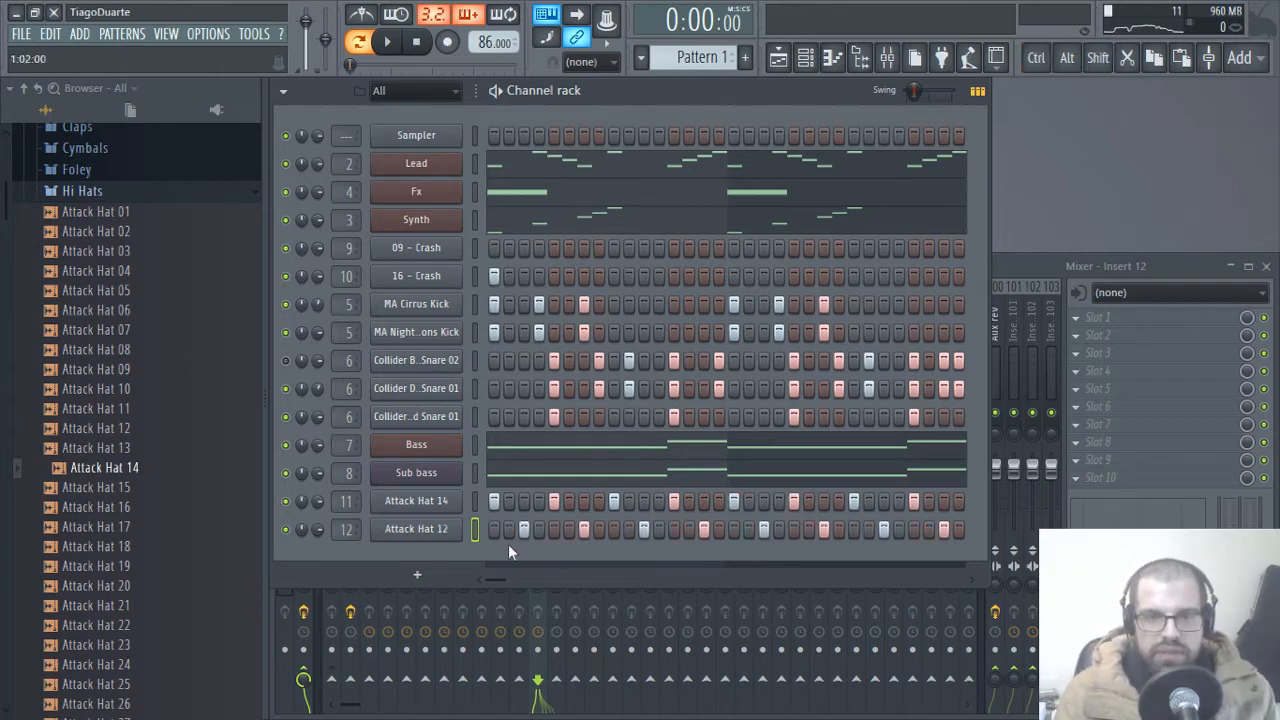
# - Lower mixer track Insert 12 to about -10.6 dB and route it only to the Mix track
pyautogui.click(1010, 262)
pyautogui.moveTo(540, 470); pyautogui.dragTo(540, 495)
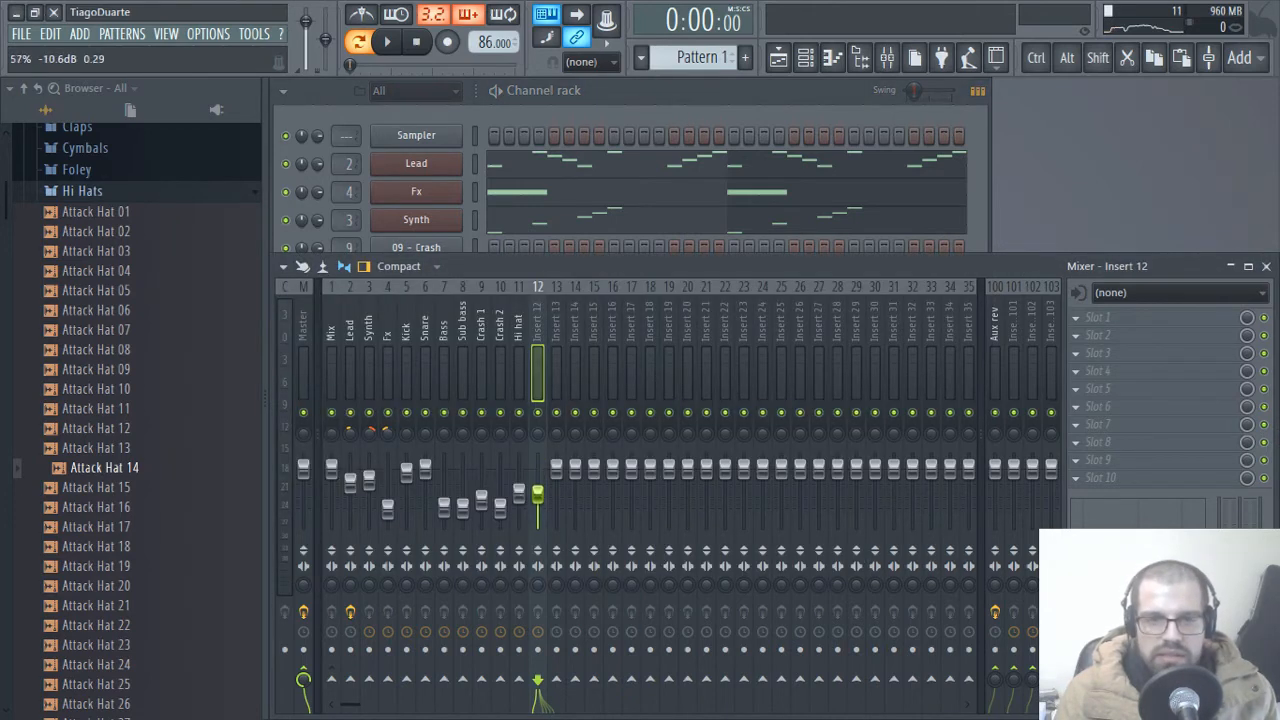
pyautogui.rightClick(331, 680)
pyautogui.click(393, 650)
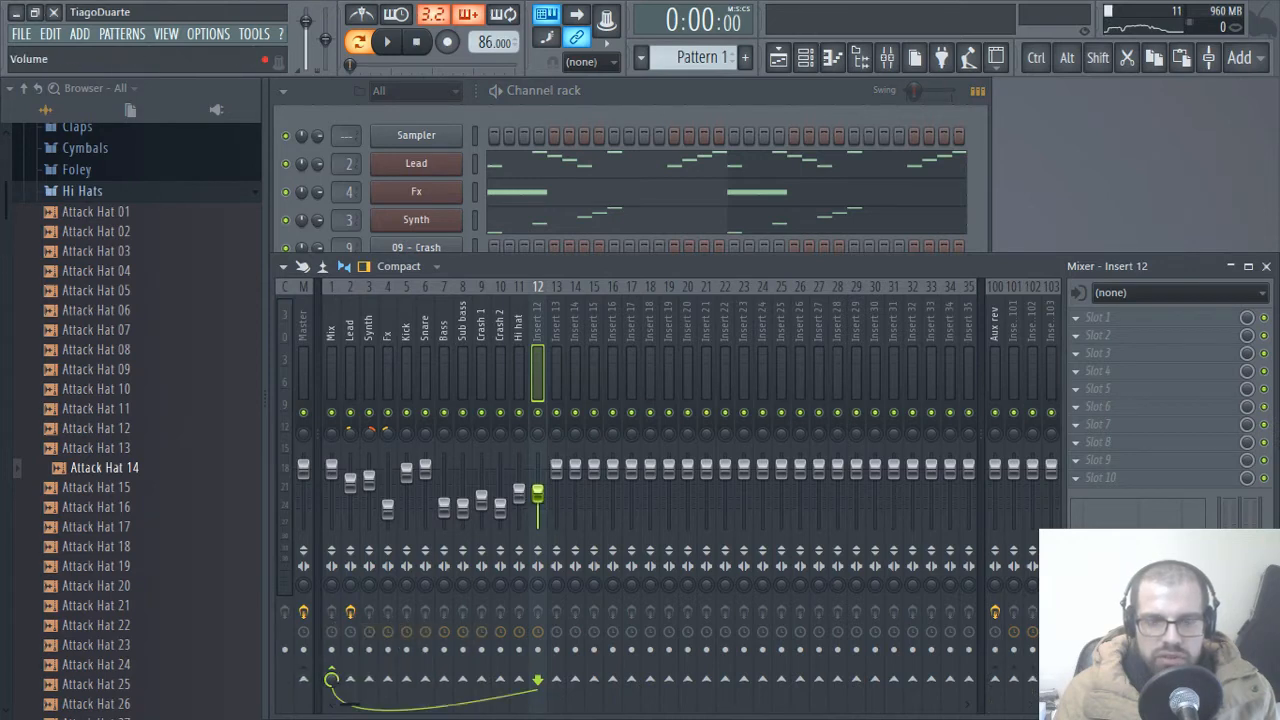
# - Play the beat and rename mixer track Insert 12 as Hi hat 2
pyautogui.press('space')
pyautogui.doubleClick(536, 323)
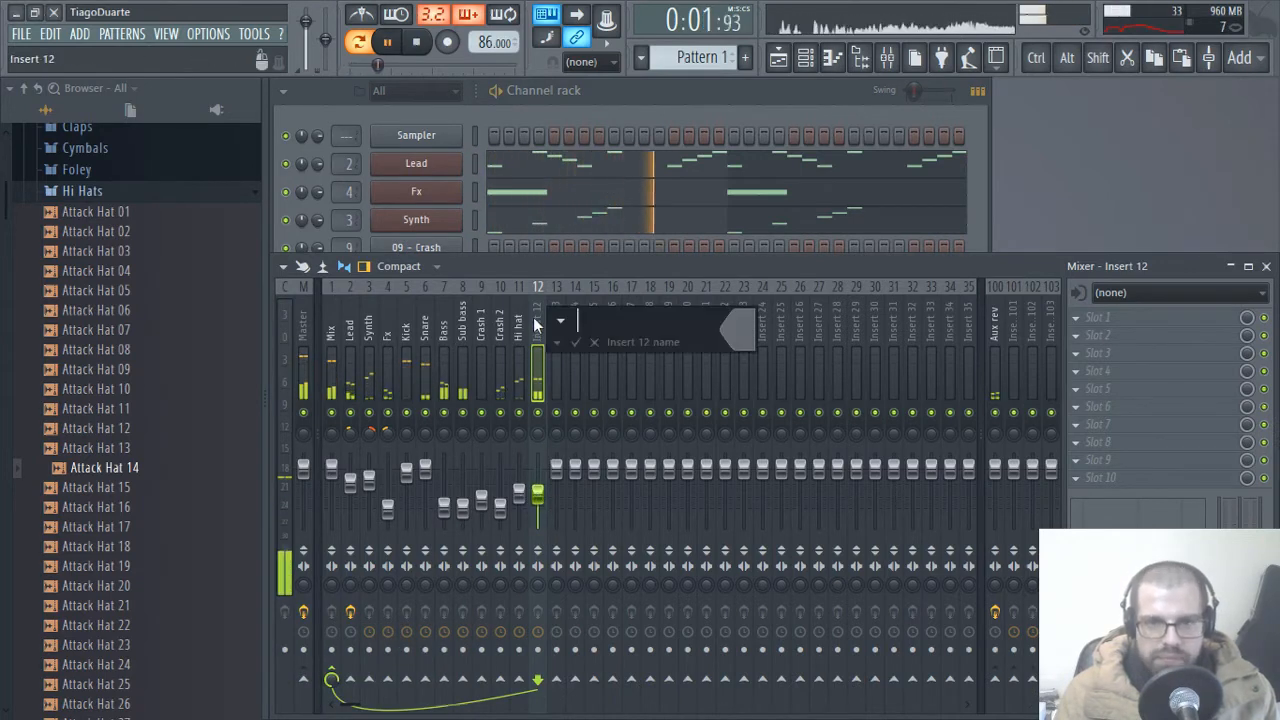
pyautogui.write('Hi hat')
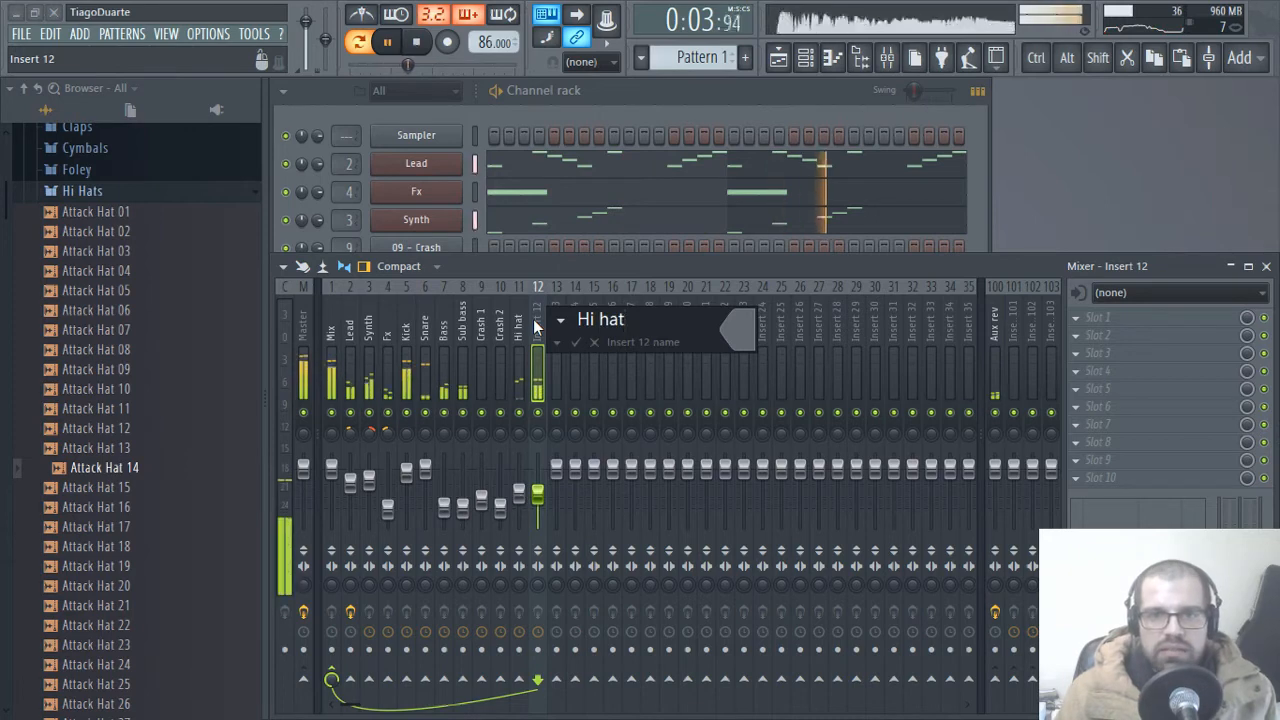
pyautogui.press('Return')
# - Compare the beat with and without the Collider Boom Snare 02 channel, delete that channel and stop playback
pyautogui.click(601, 105)
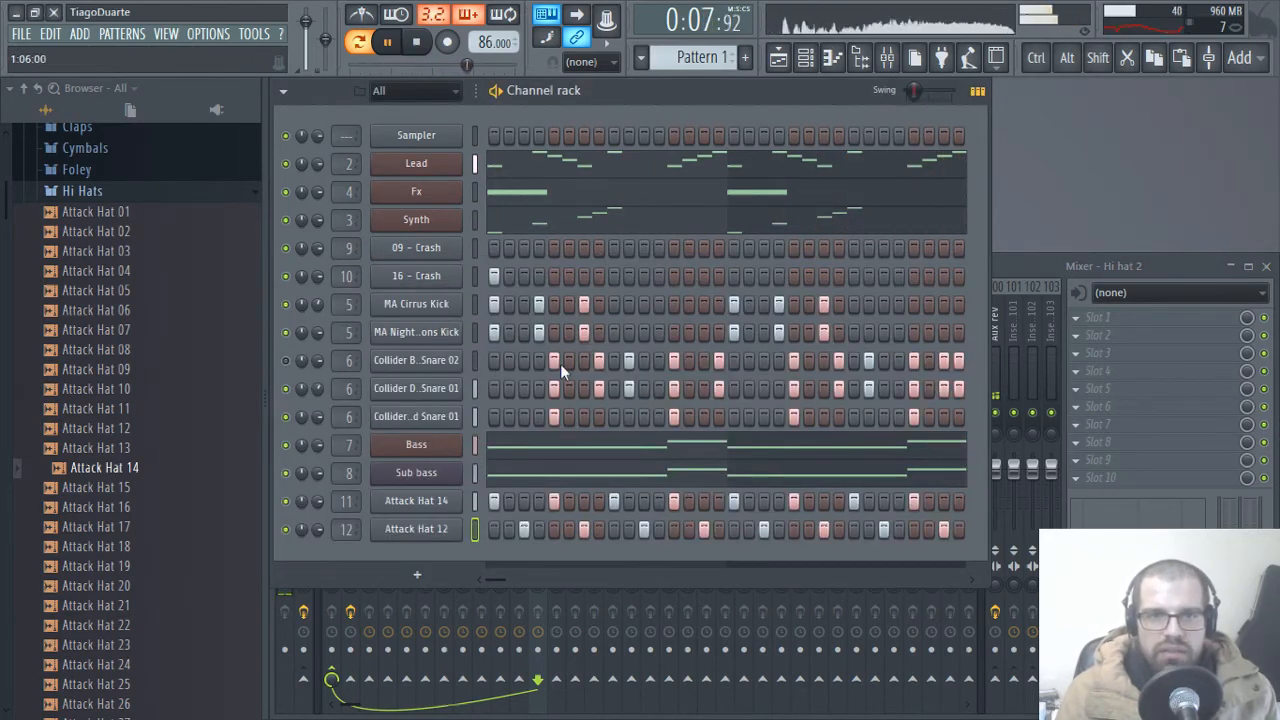
pyautogui.rightClick(425, 360)
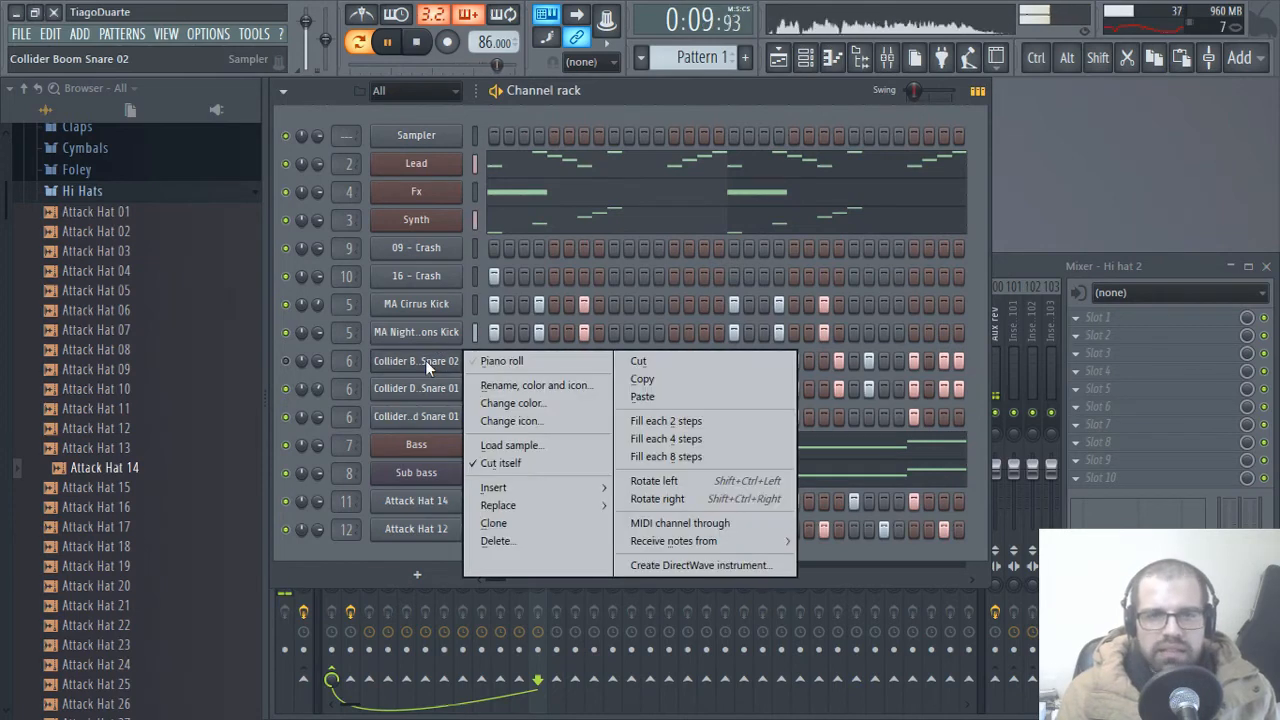
pyautogui.click(291, 359)
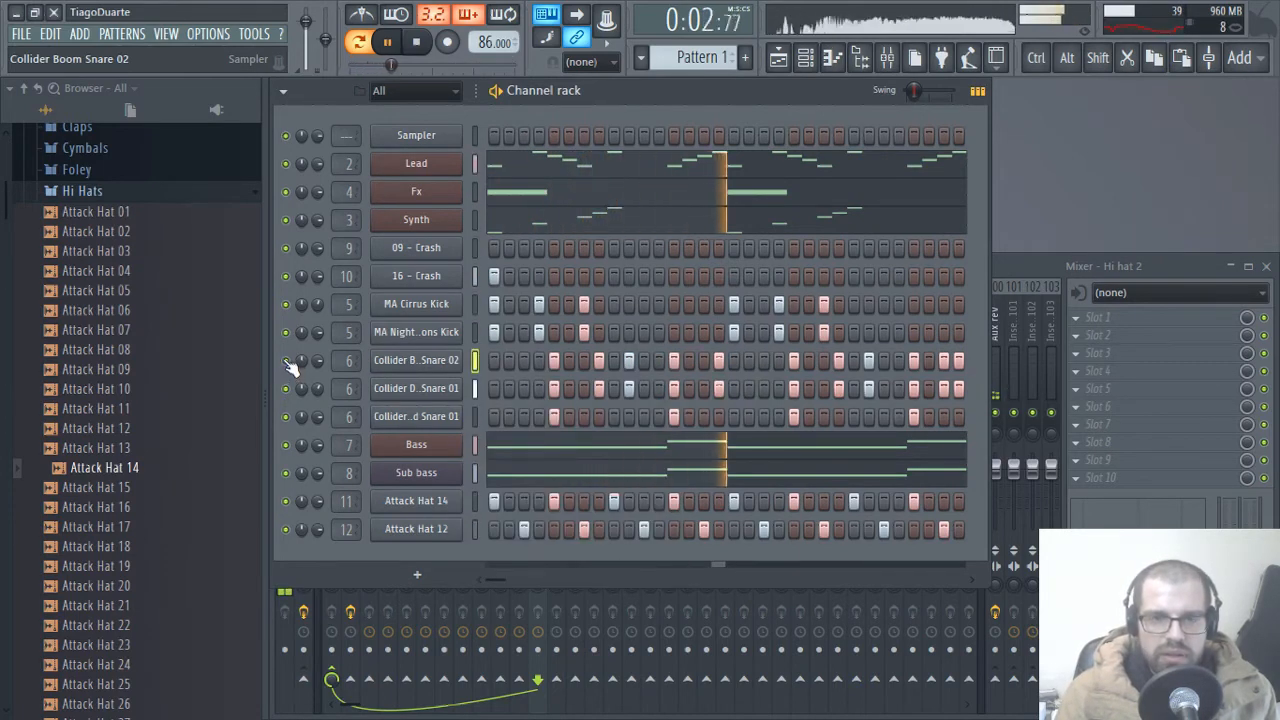
pyautogui.rightClick(411, 360)
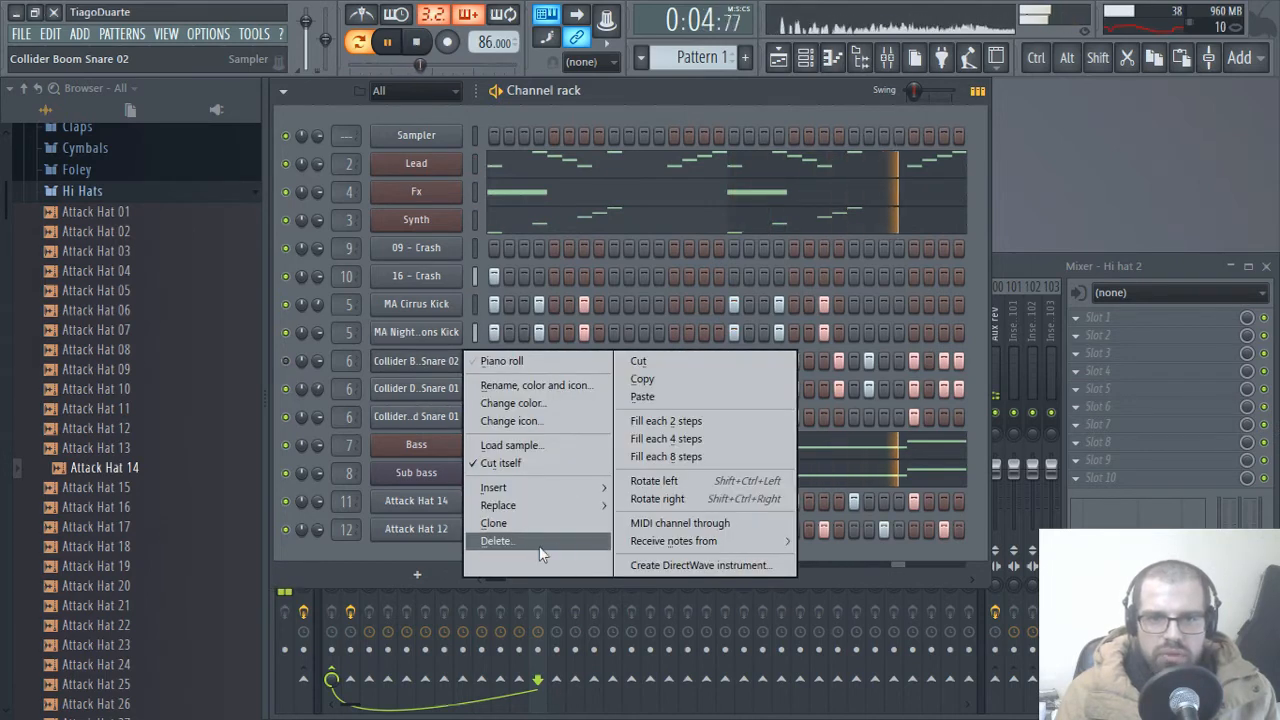
pyautogui.click(539, 546)
pyautogui.click(737, 417)
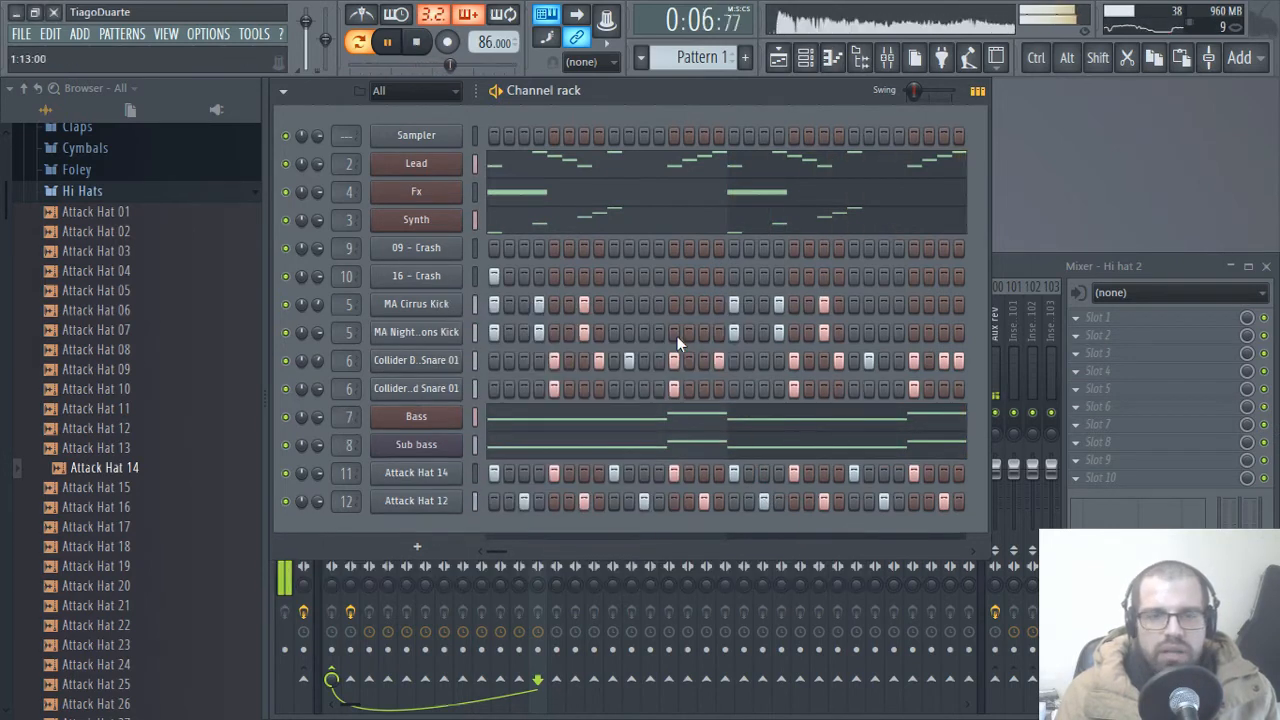
pyautogui.press('space')
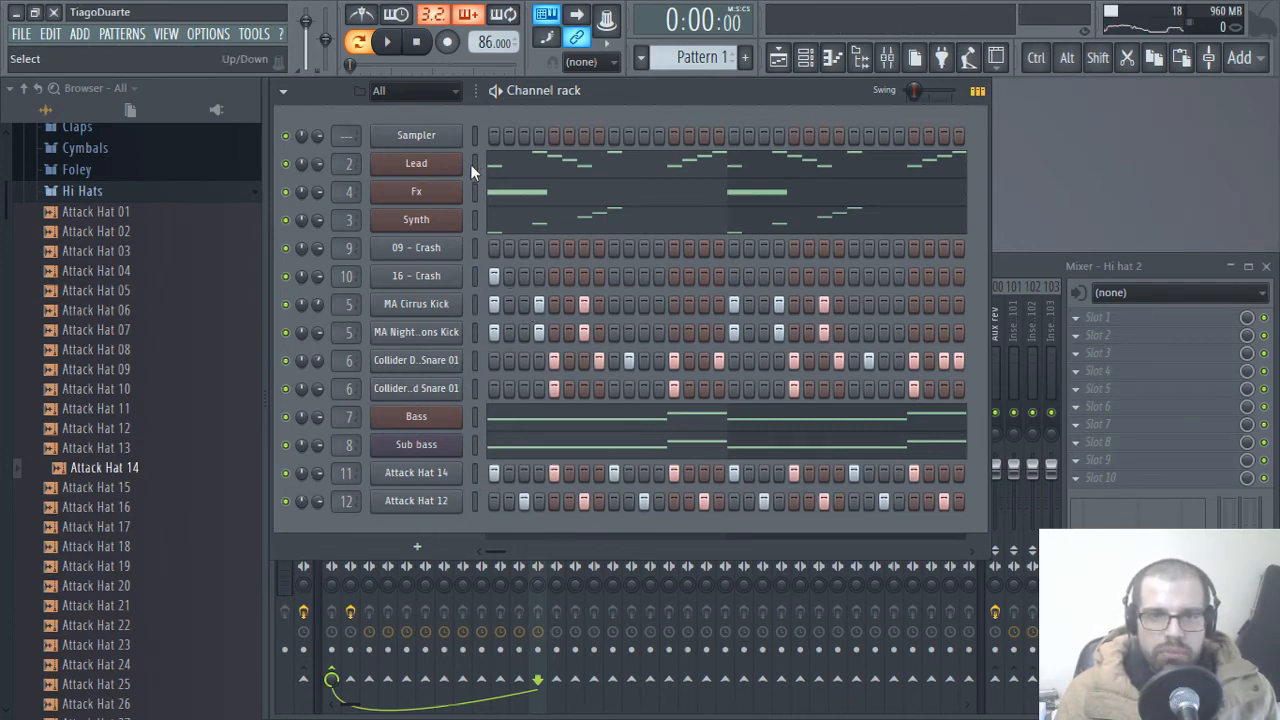
# - Hide the sample browser to widen the workspace and return from the playlist to the channel rack
pyautogui.click(778, 57)
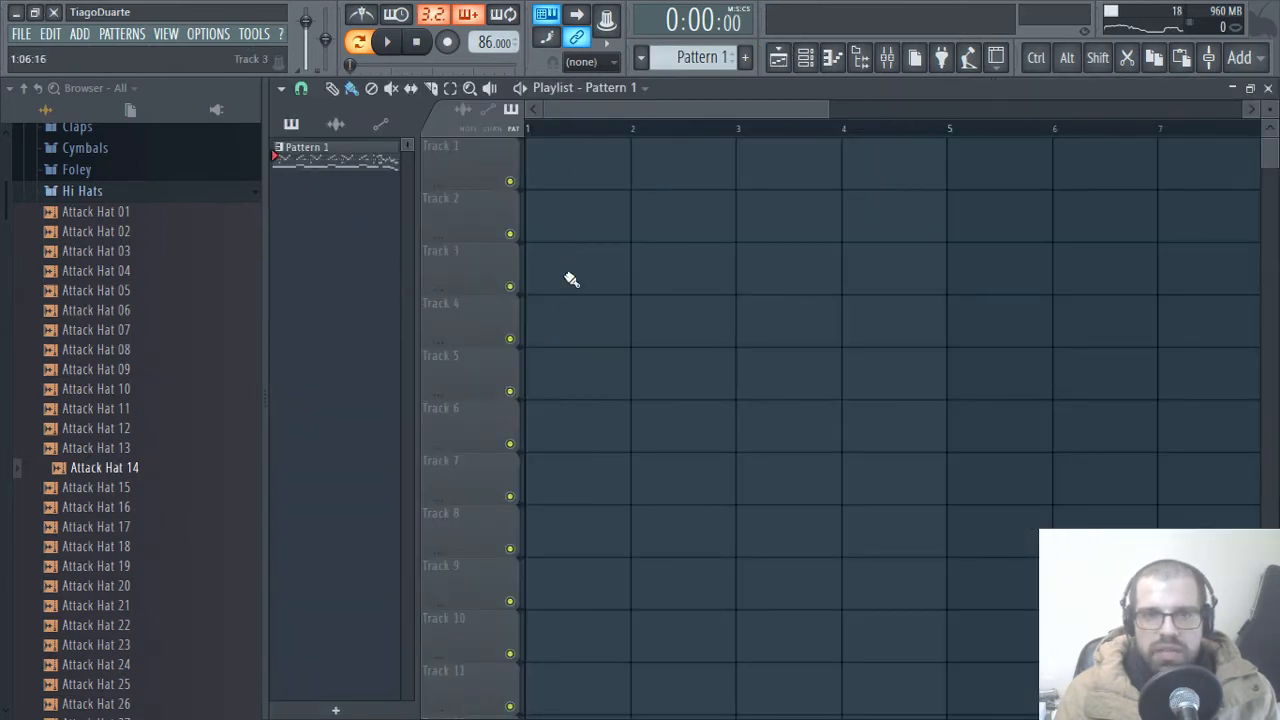
pyautogui.click(860, 56)
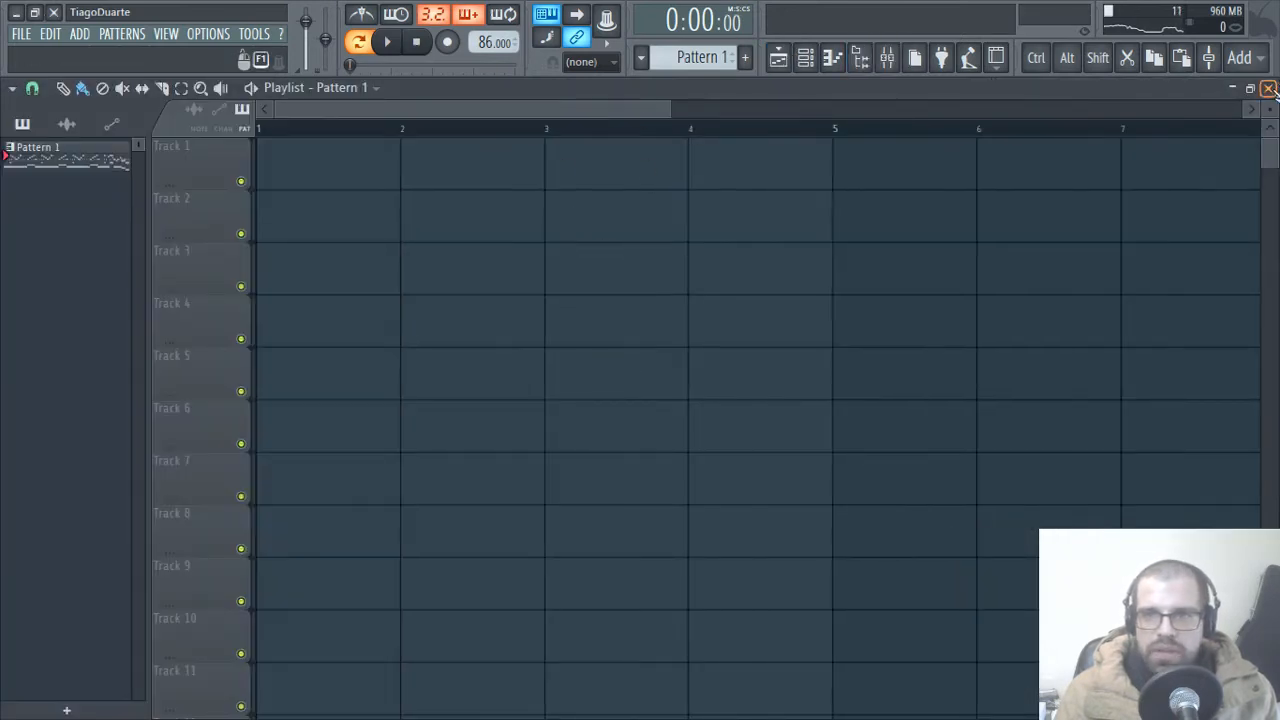
pyautogui.click(1268, 88)
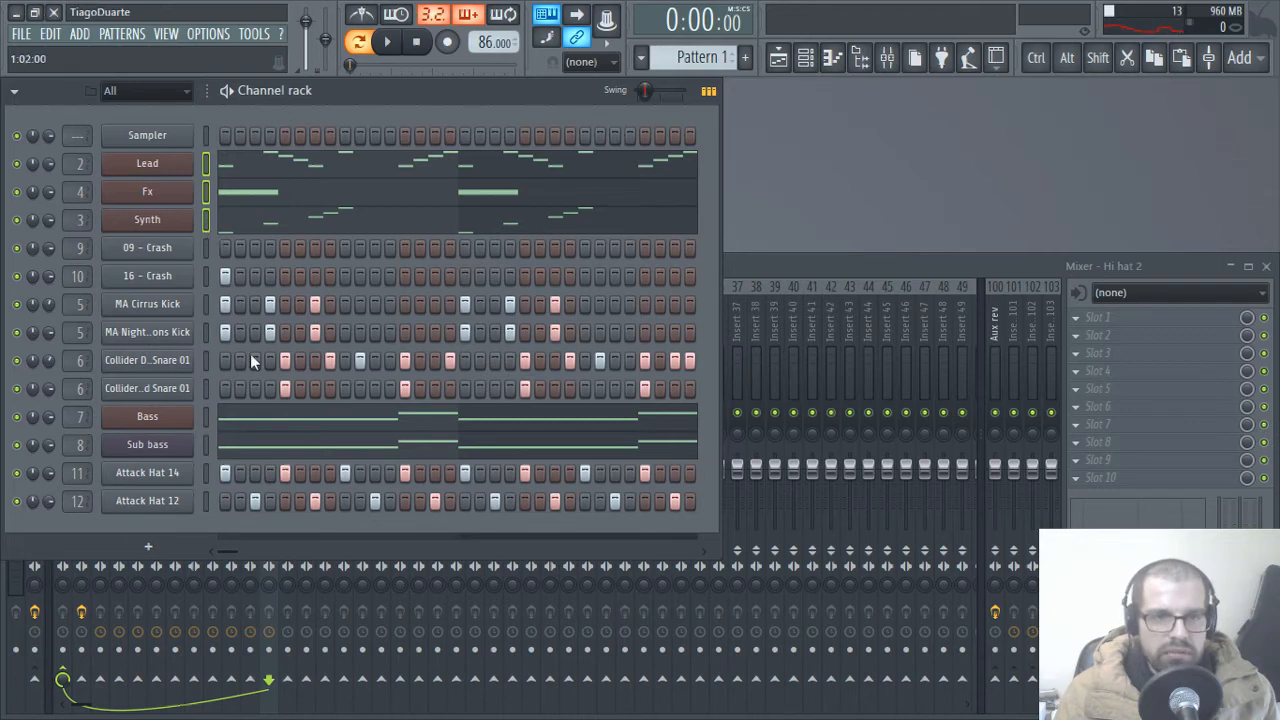
# - Move the notes of the Lead, Fx, Synth, Bass and Sub bass channels from Pattern 1 into Pattern 2
pyautogui.press('shift')
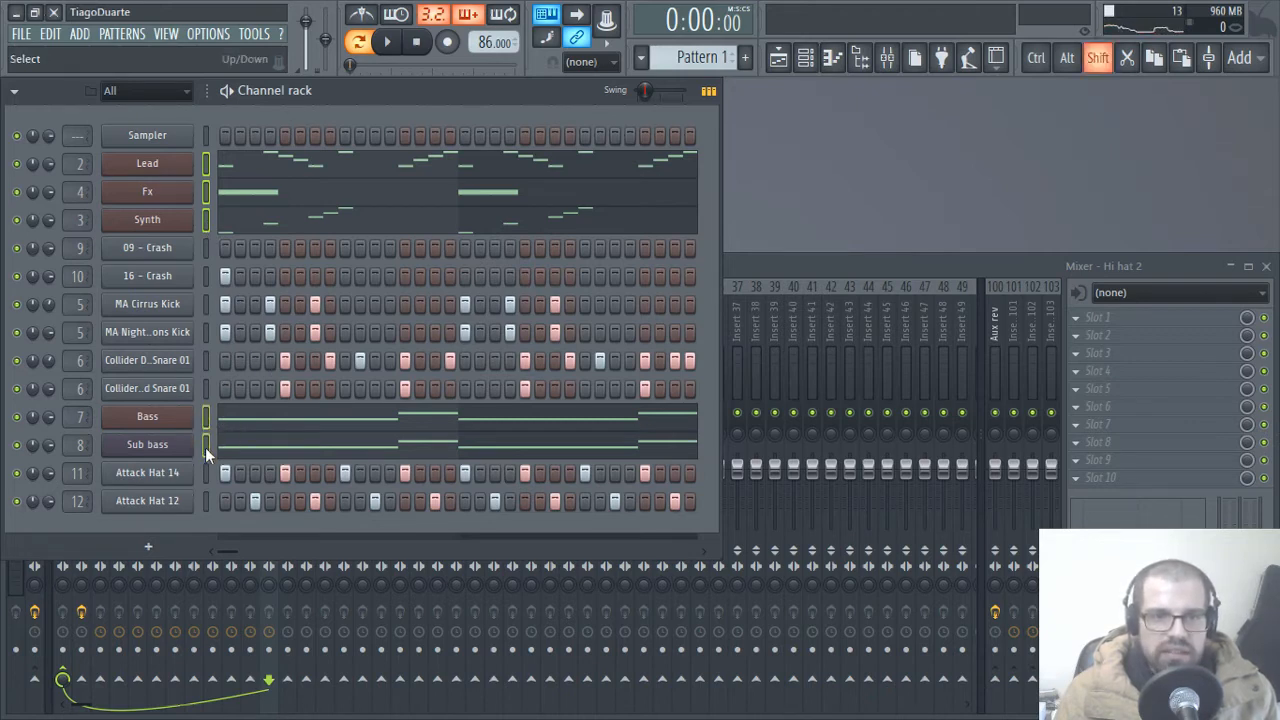
pyautogui.press('ctrl')
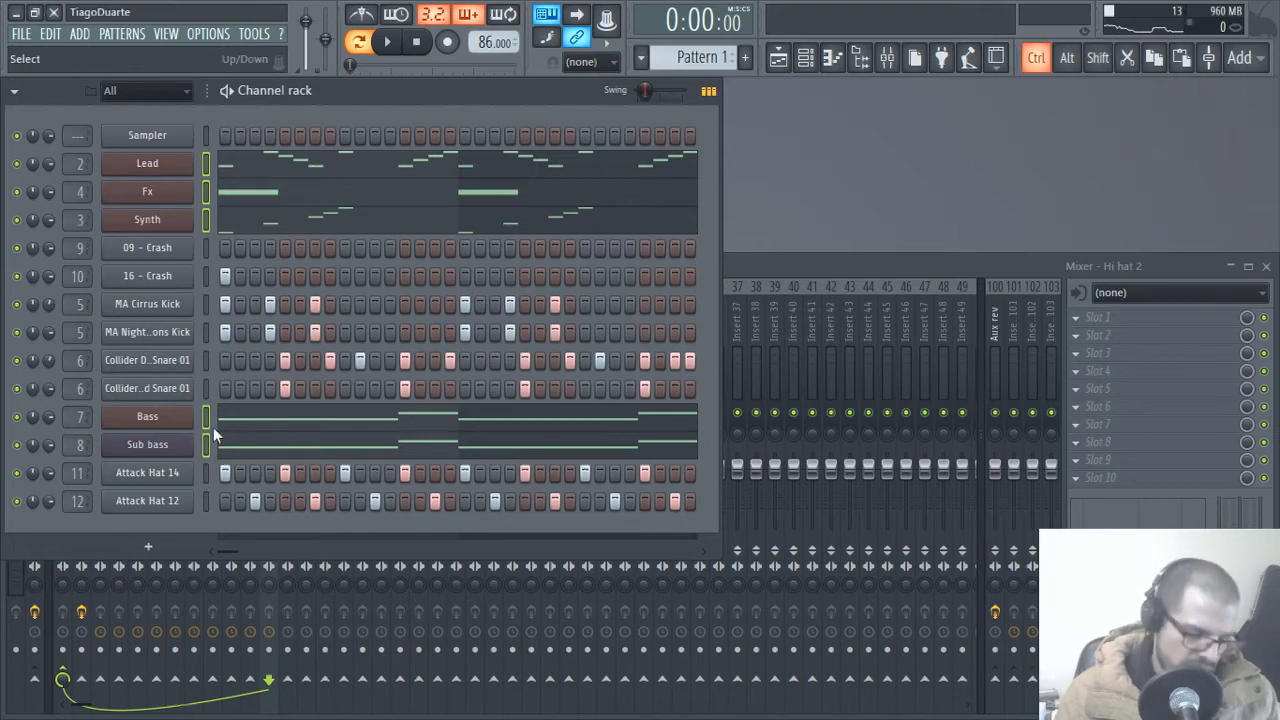
pyautogui.hotkey('ctrl', 'x')
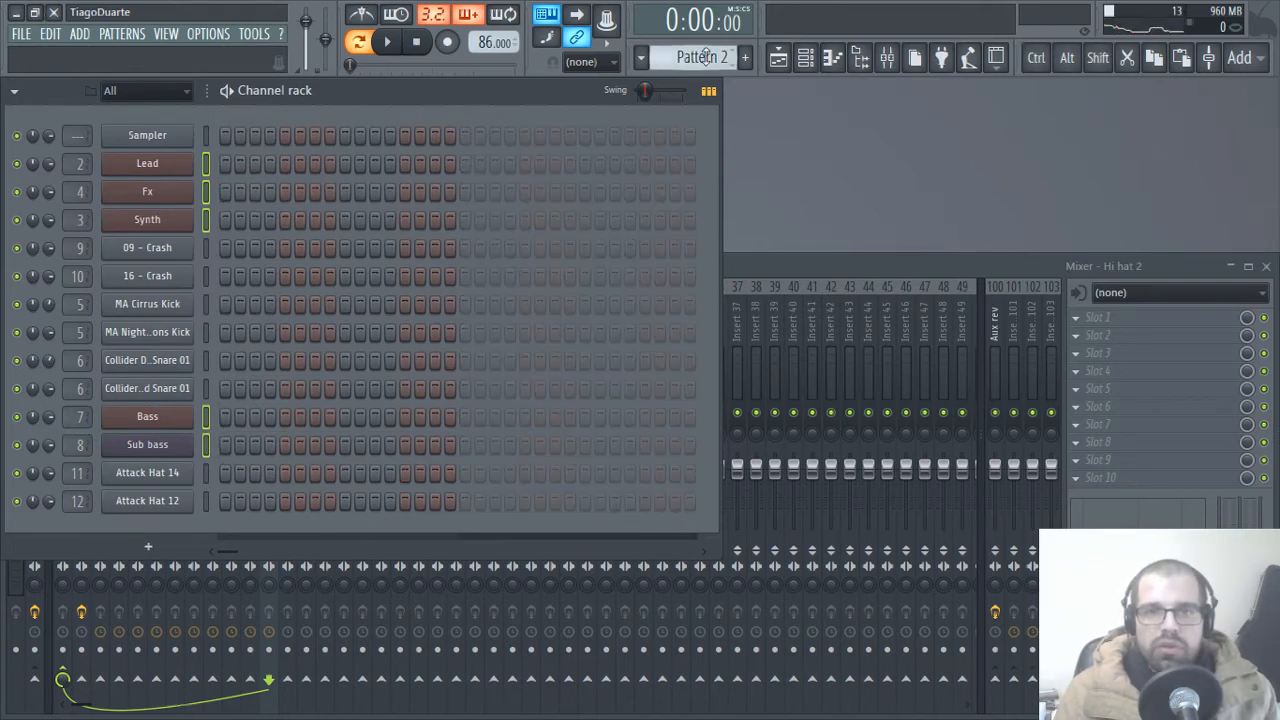
pyautogui.scroll(-1, 705, 57)
pyautogui.press('ctrl')
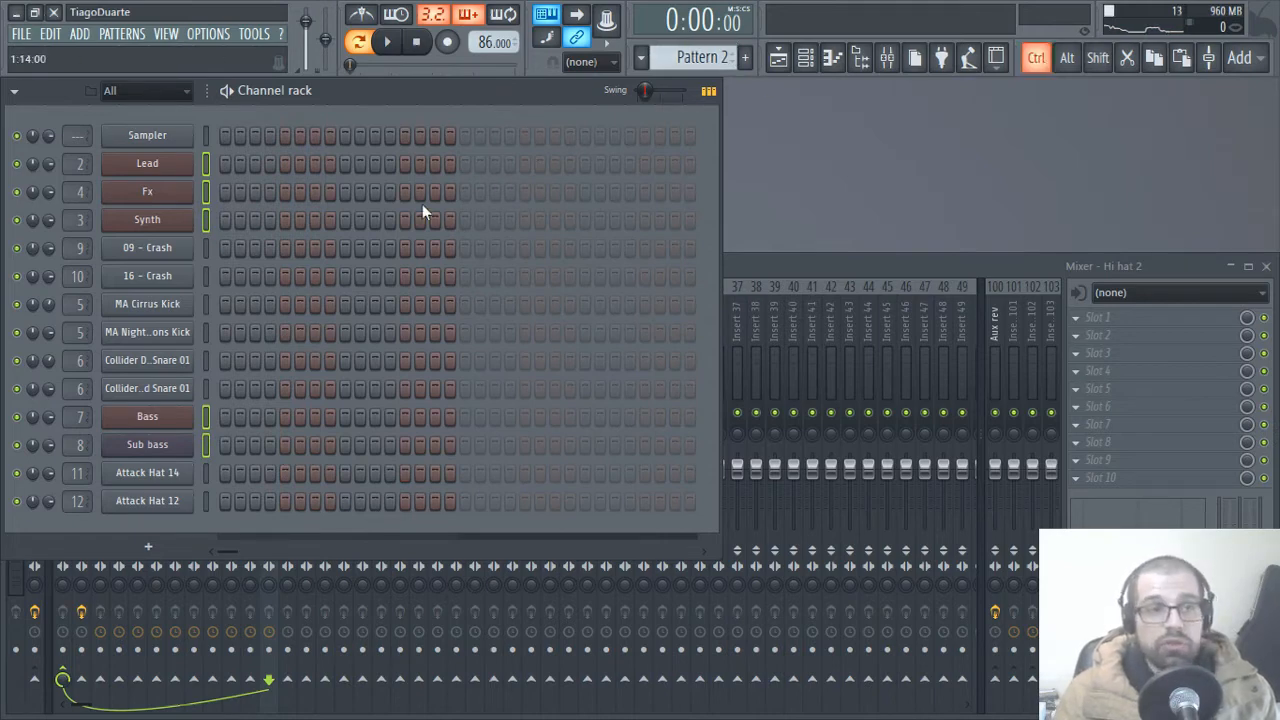
pyautogui.hotkey('ctrl', 'v')
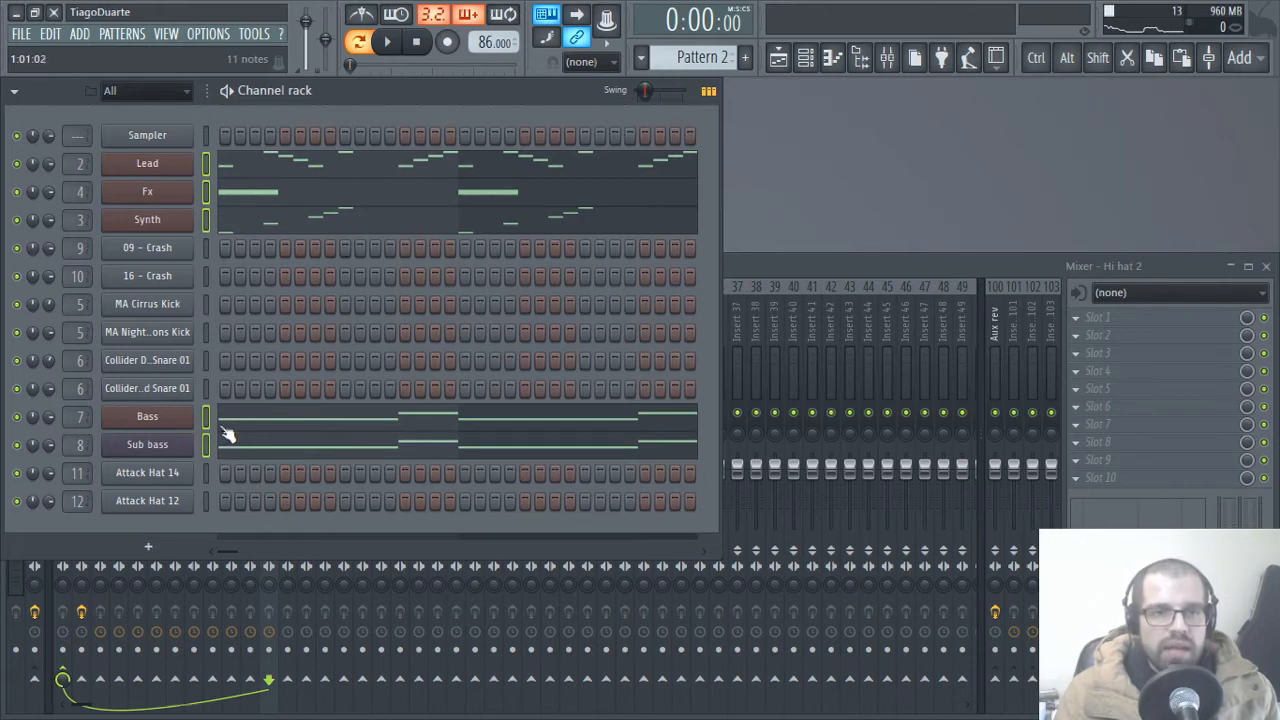
# - Move the Bass and Sub bass notes from Pattern 2 into a new pattern named Bass
pyautogui.doubleClick(207, 418)
pyautogui.moveTo(207, 420); pyautogui.dragTo(207, 452)
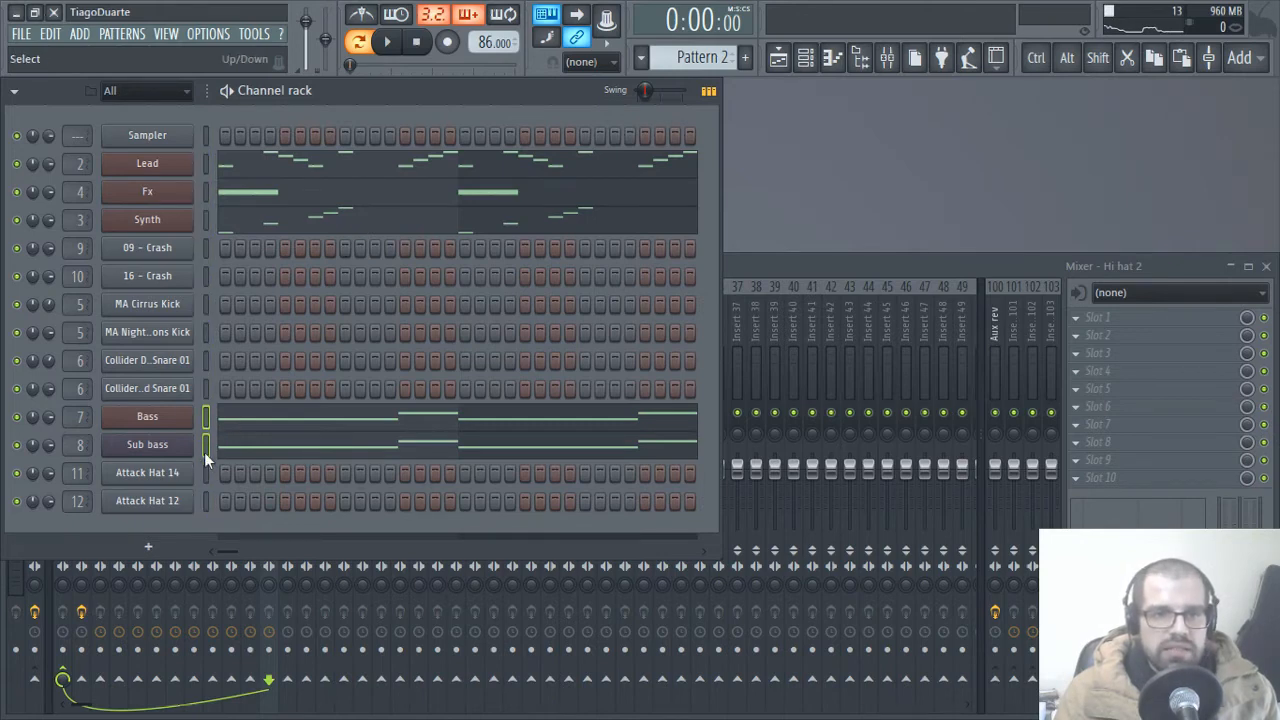
pyautogui.hotkey('ctrl', 'x')
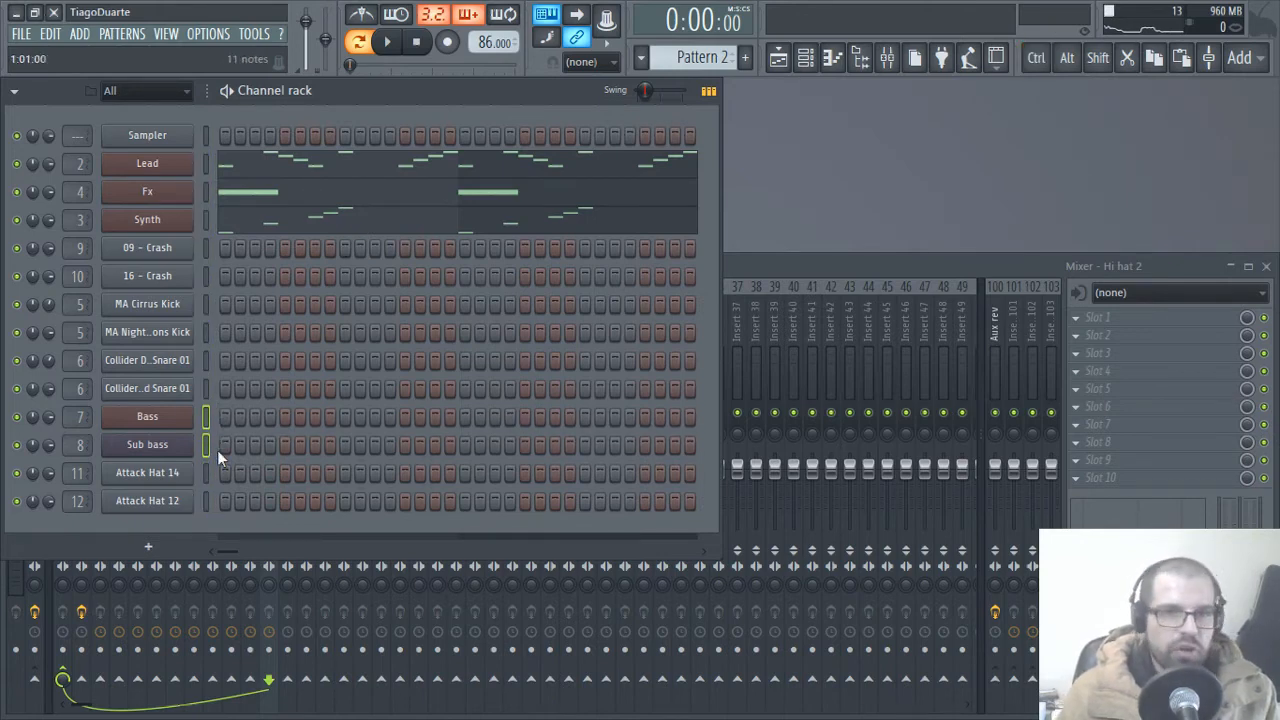
pyautogui.press('F4')
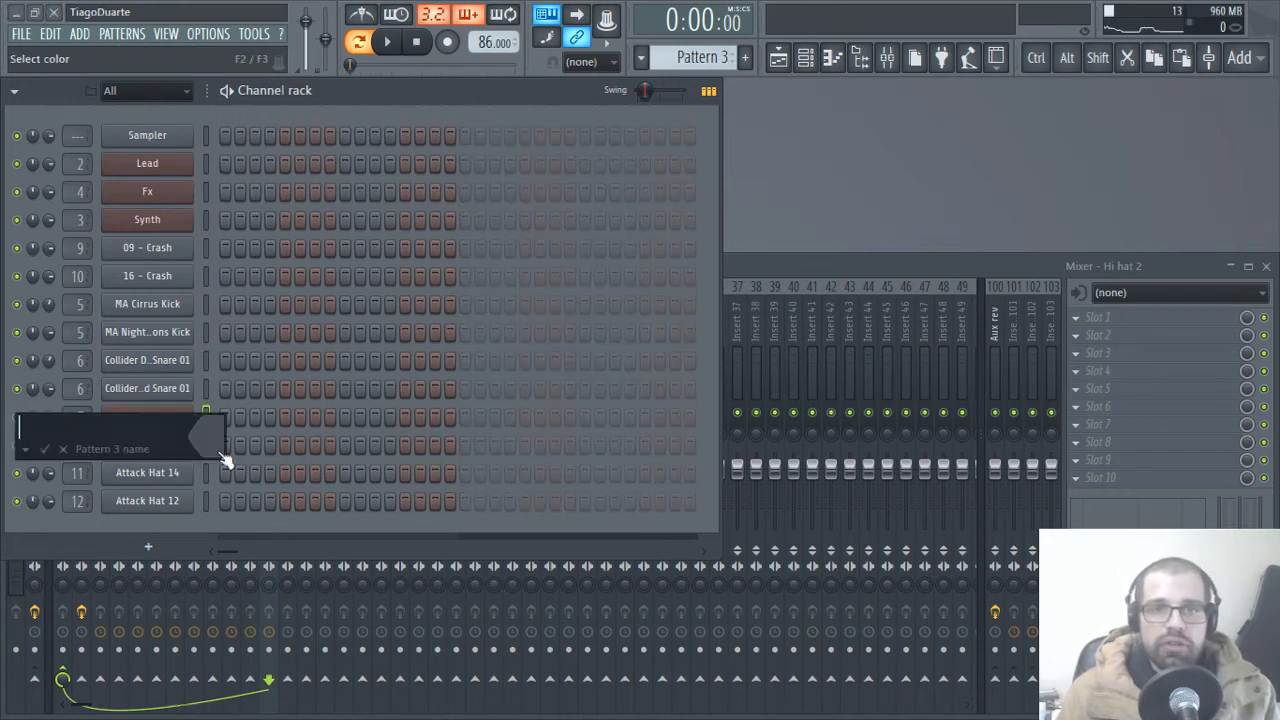
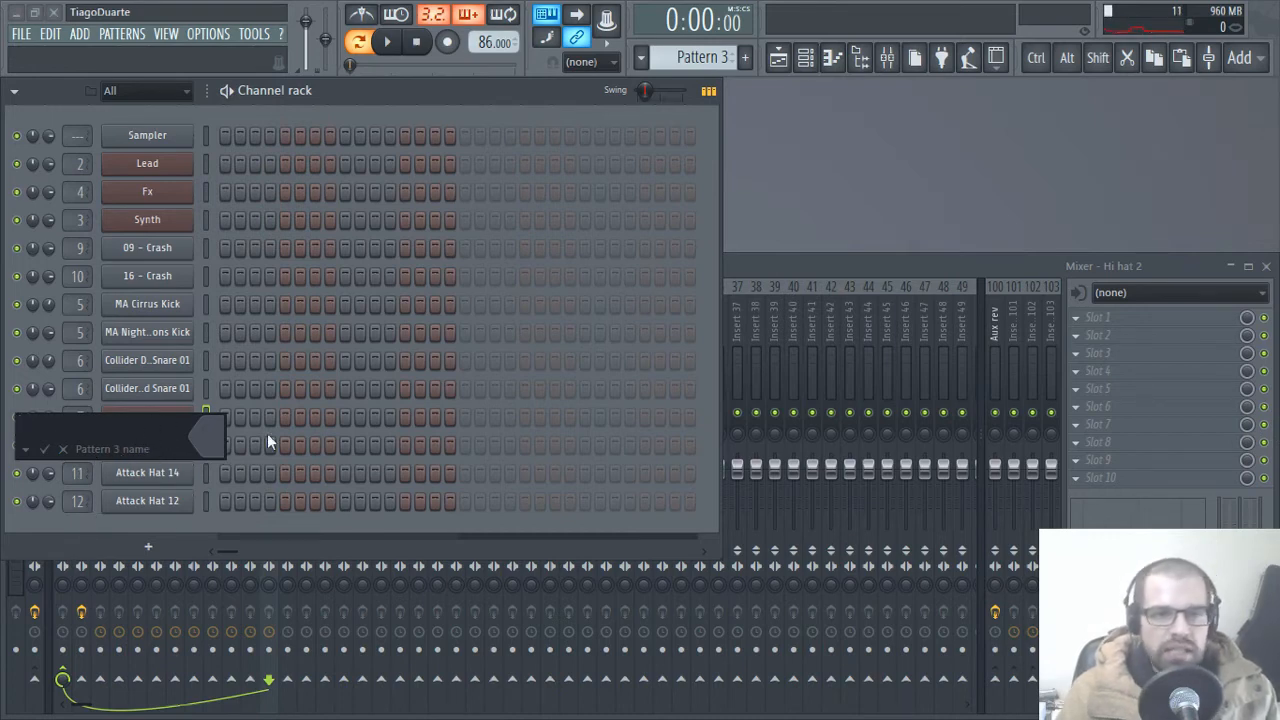
pyautogui.write('Bass')
pyautogui.press('Return')
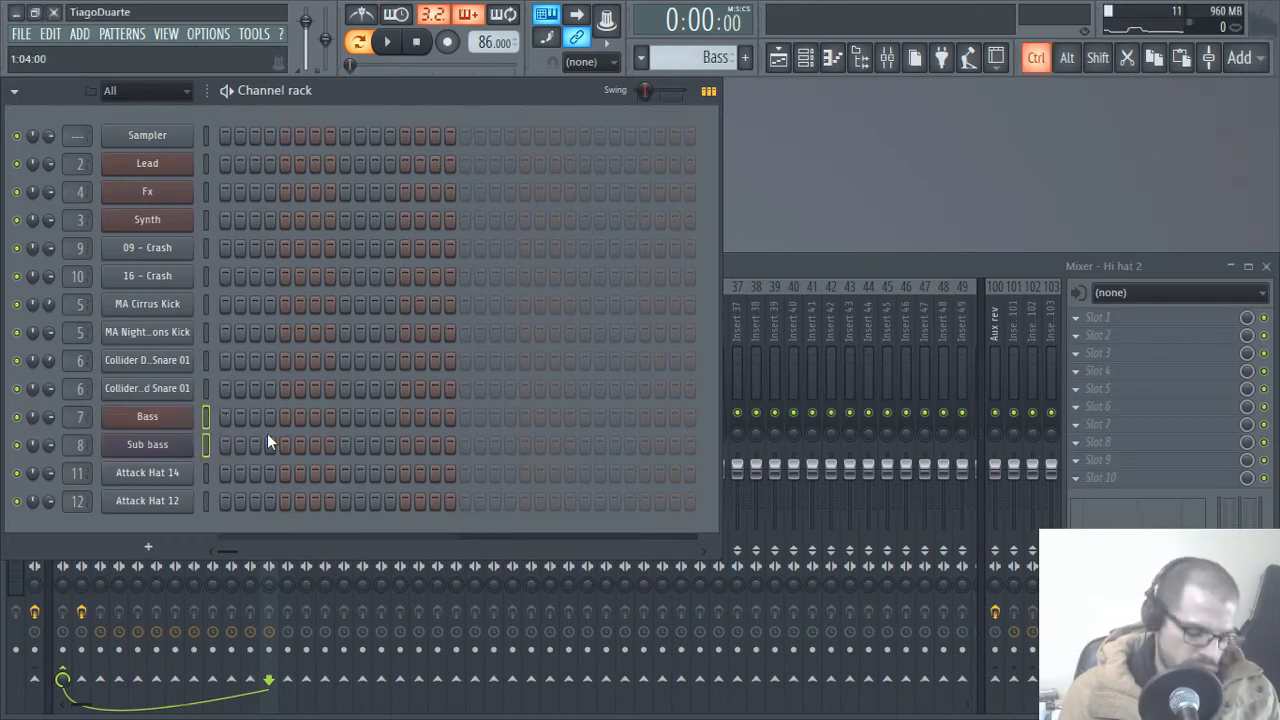
pyautogui.hotkey('ctrl', 'v')
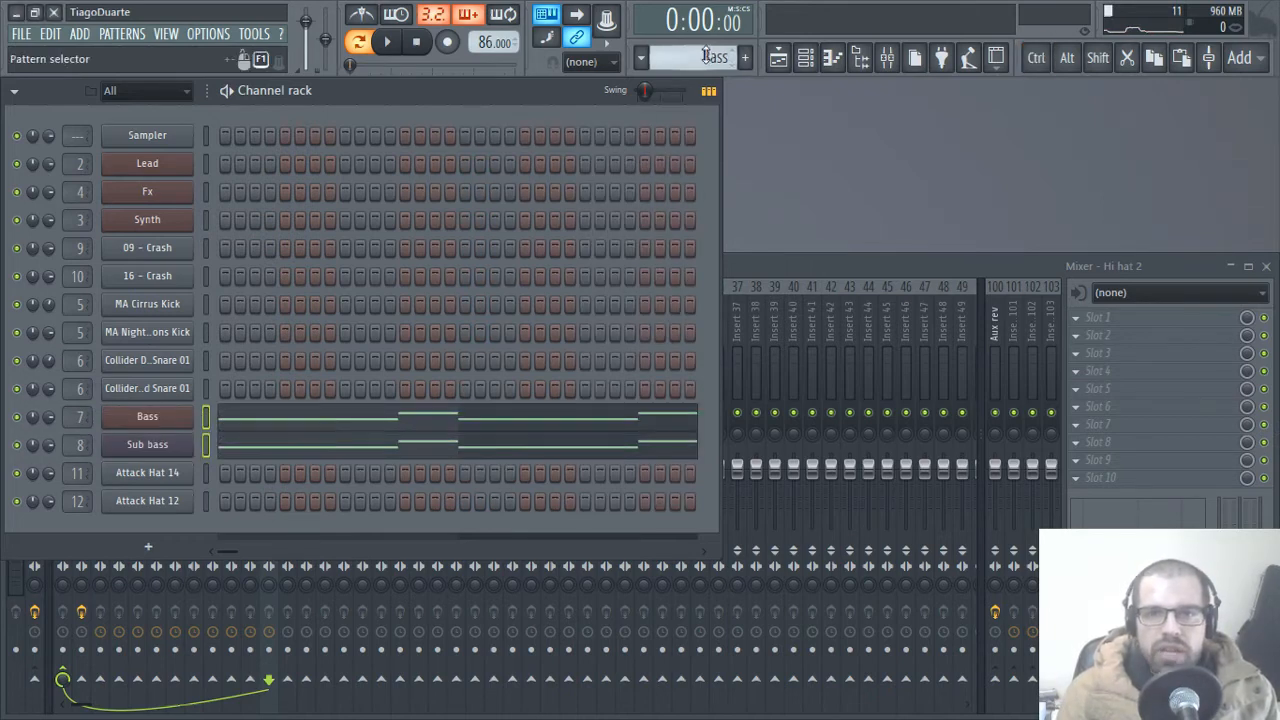
# - Split Pattern 2 by channel into separate Lead, Fx and Synth patterns
pyautogui.scroll(1, 706, 56)
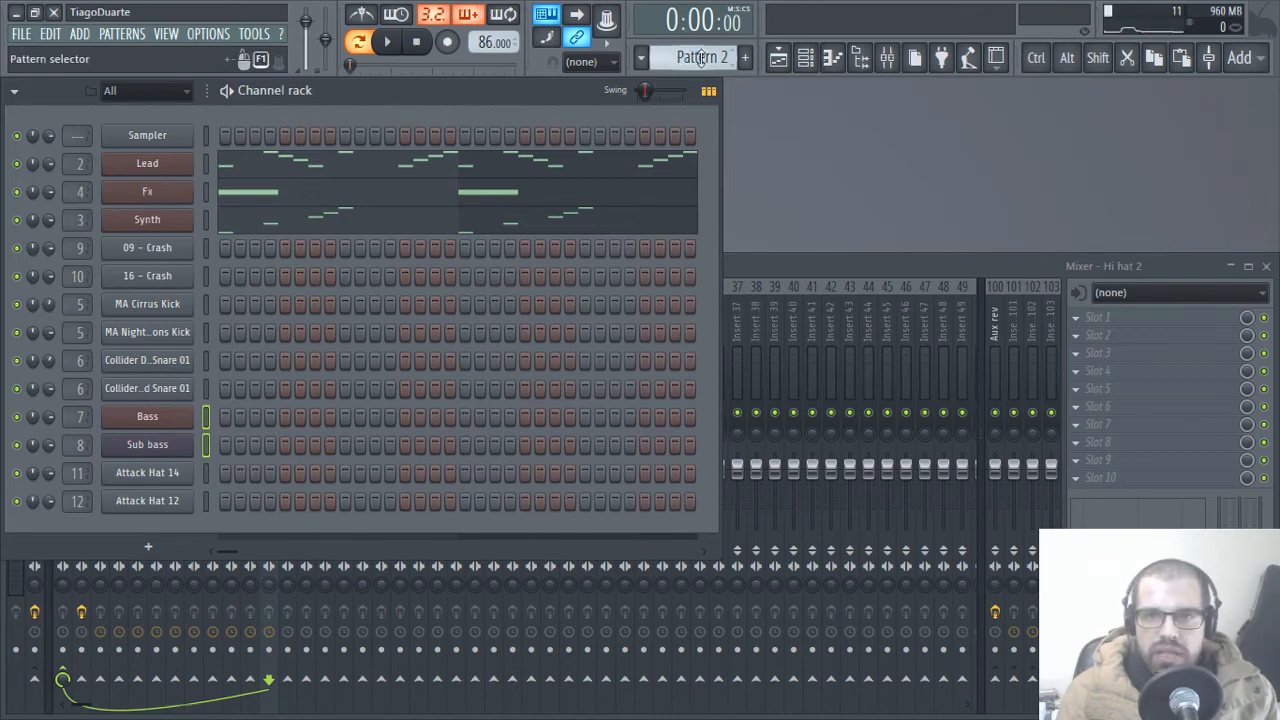
pyautogui.click(701, 57)
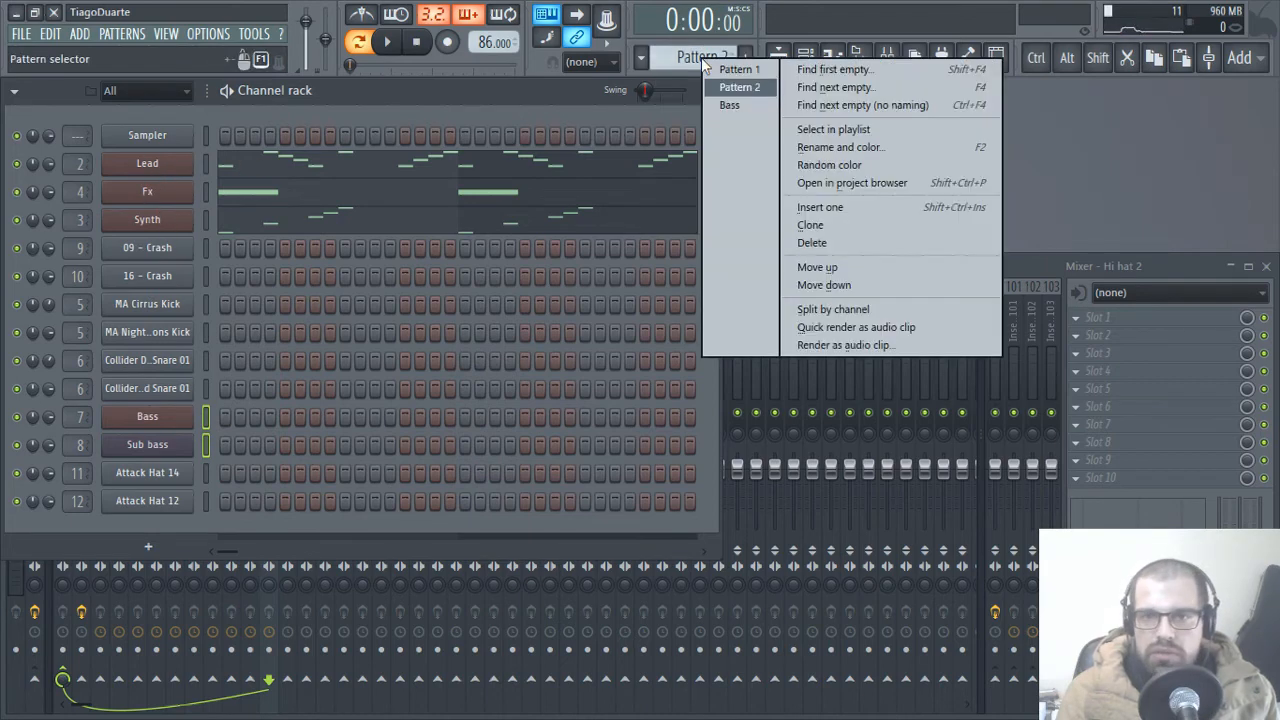
pyautogui.click(862, 311)
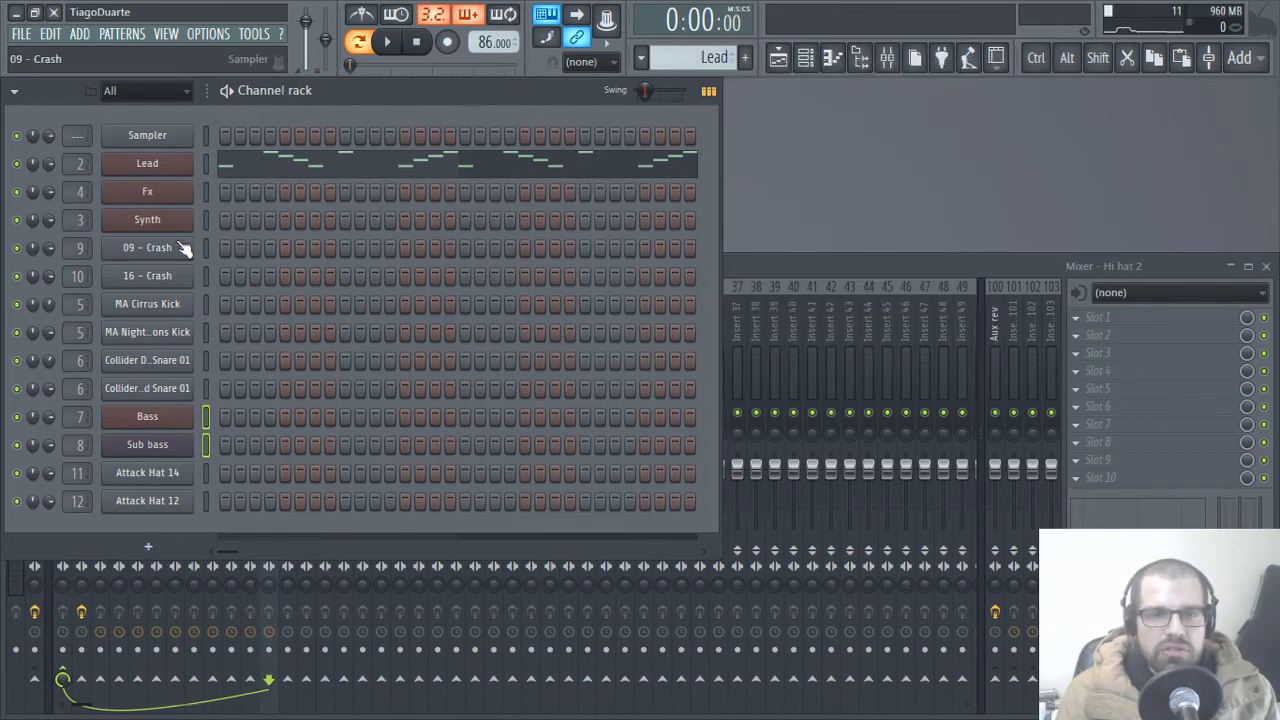
# - Place the Lead, Fx, Synth, Bass and Pattern 1 clips at bar 1 on playlist tracks 1 to 5, in that order
pyautogui.click(778, 57)
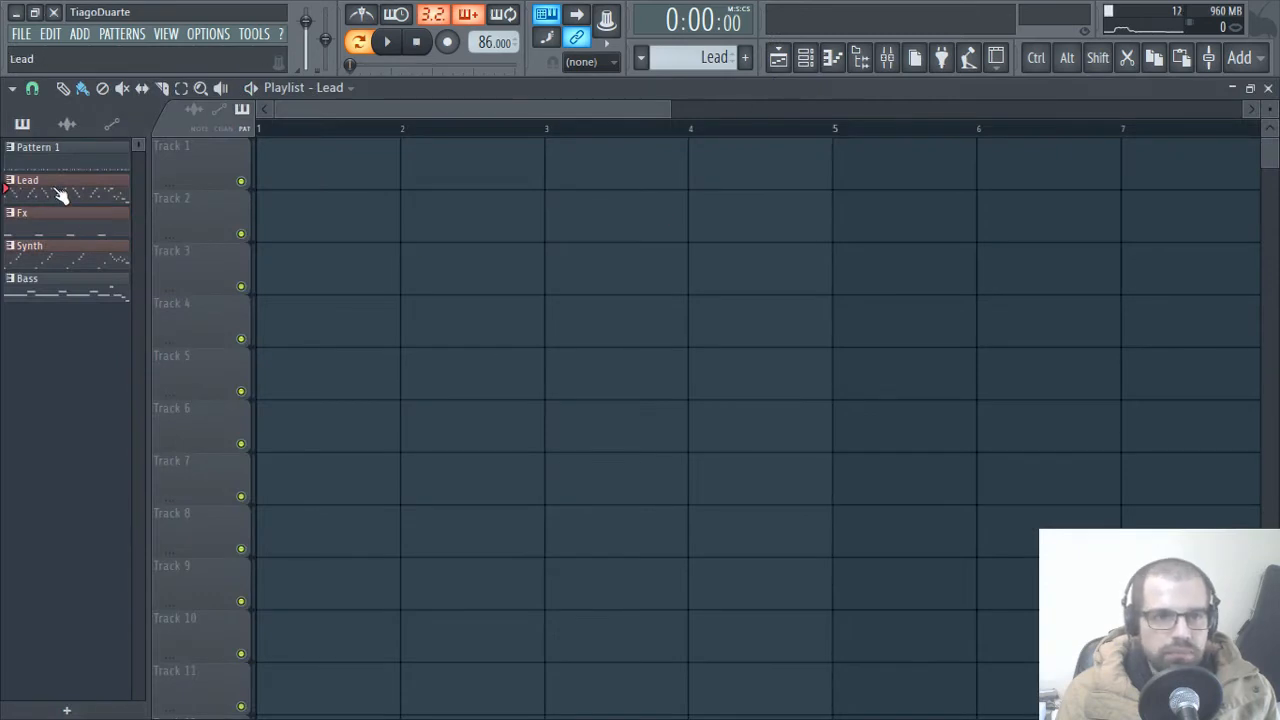
pyautogui.moveTo(60, 193); pyautogui.dragTo(285, 156)
pyautogui.moveTo(60, 218); pyautogui.dragTo(262, 230)
pyautogui.moveTo(125, 260); pyautogui.dragTo(304, 280)
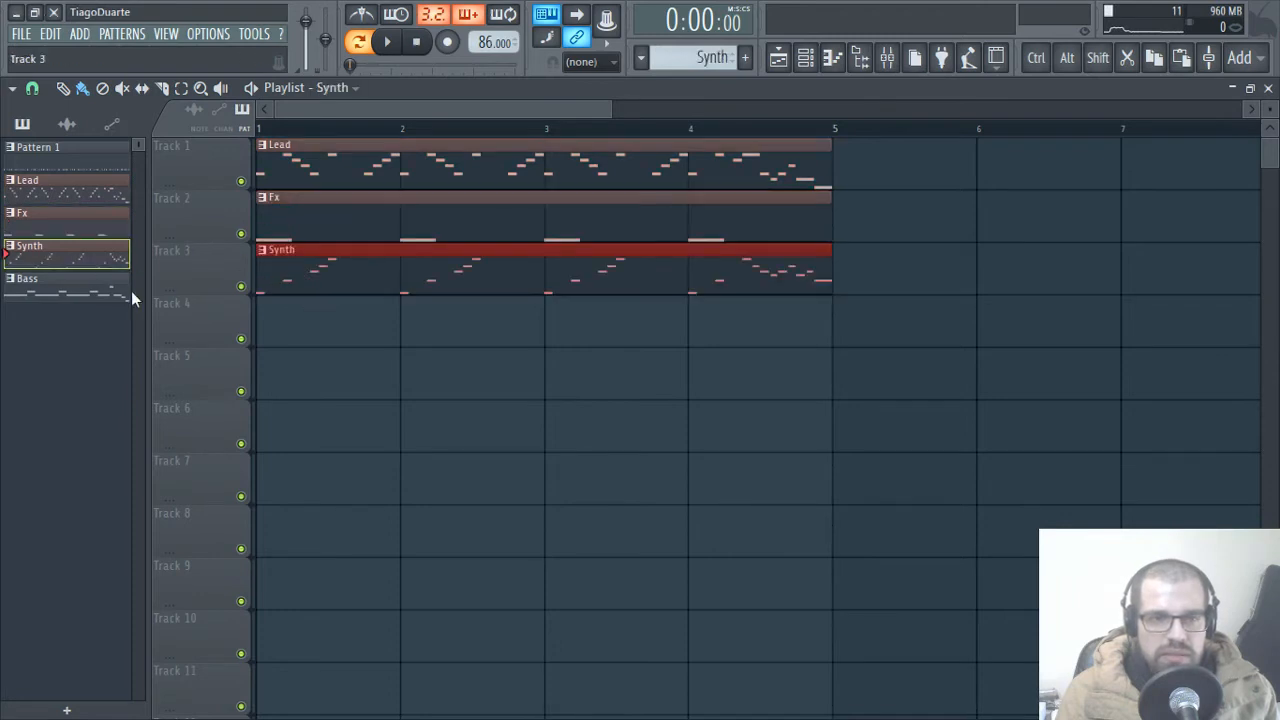
pyautogui.moveTo(128, 291); pyautogui.dragTo(282, 316)
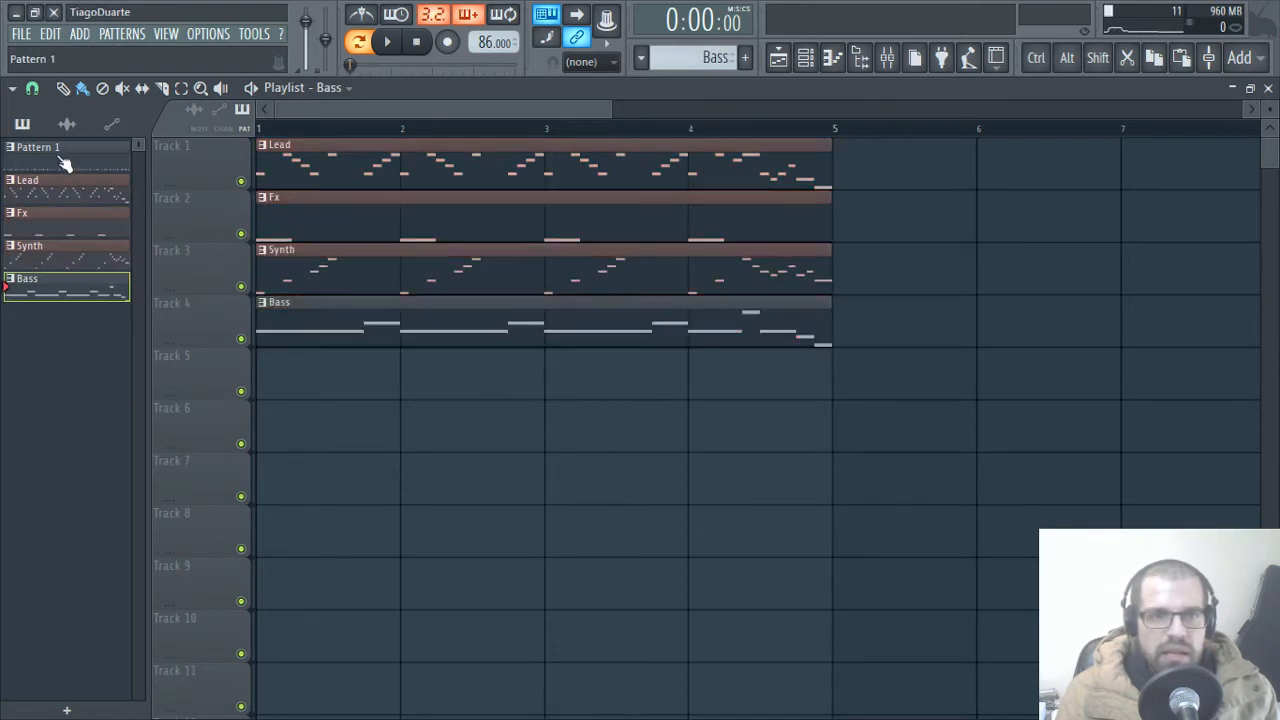
pyautogui.moveTo(62, 163); pyautogui.dragTo(340, 395)
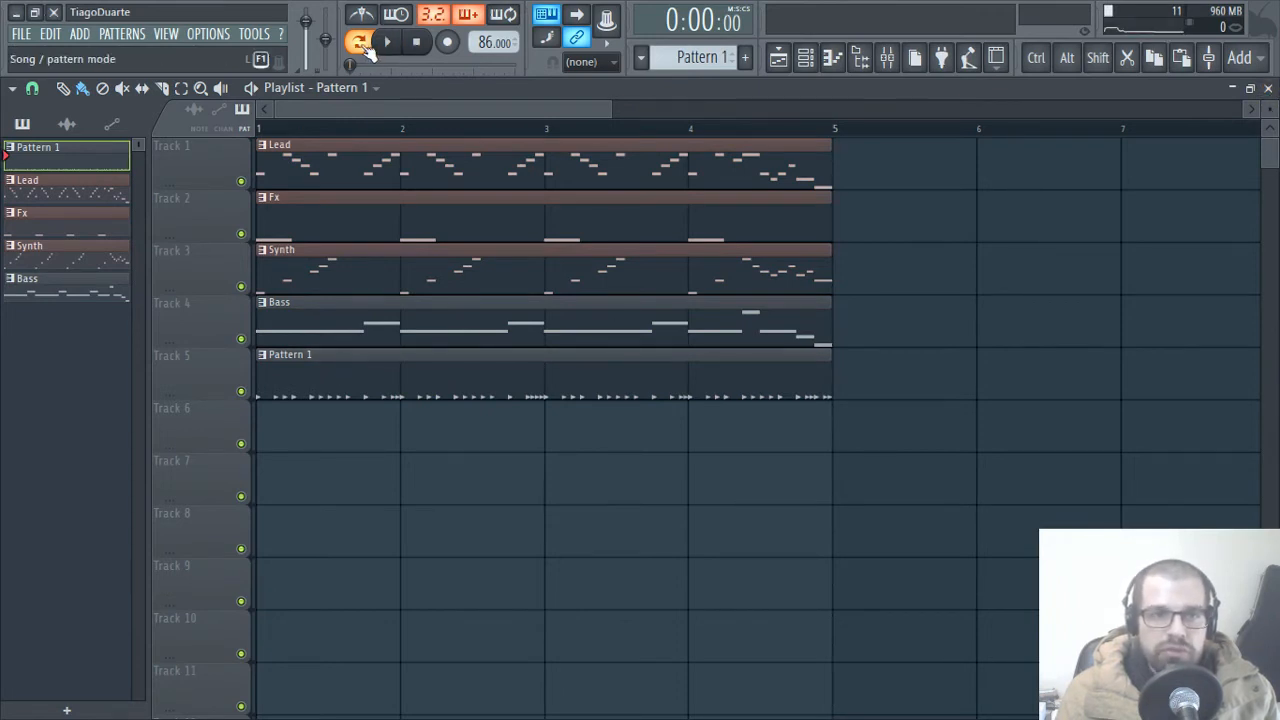
# - Switch playback to song mode, play the arrangement from bar 1 and close the playlist
pyautogui.click(362, 44)
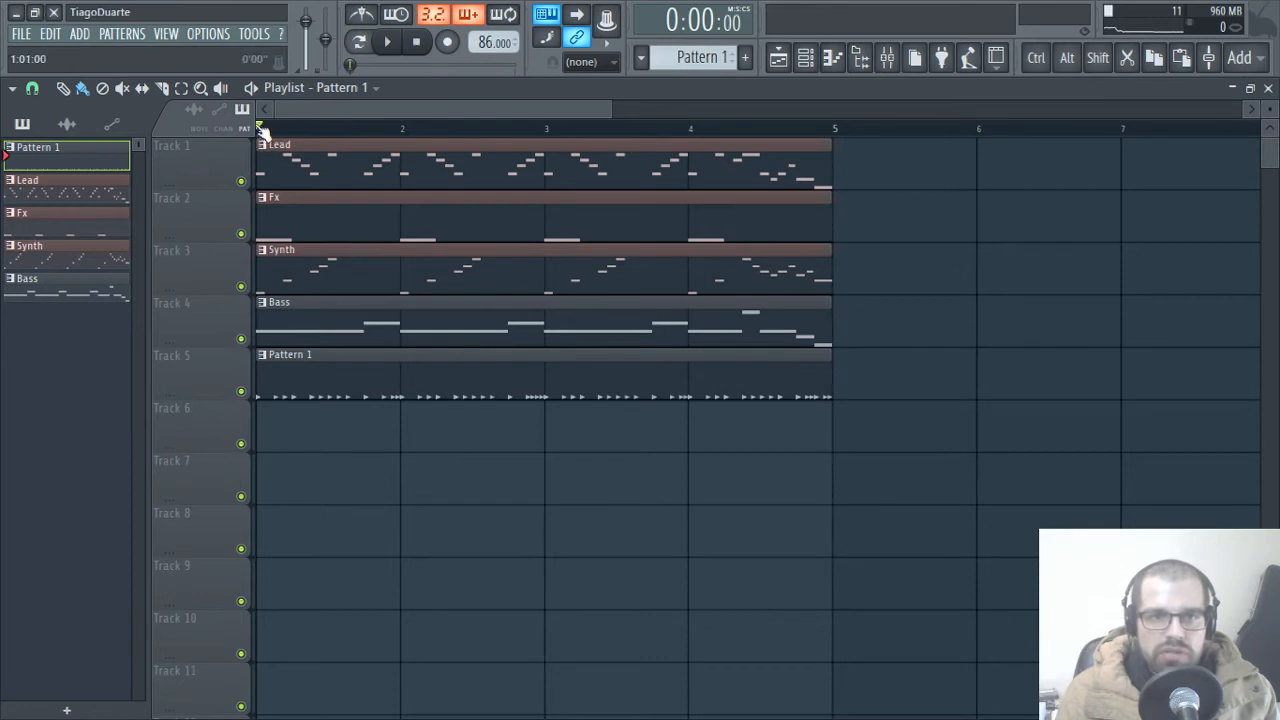
pyautogui.press('space')
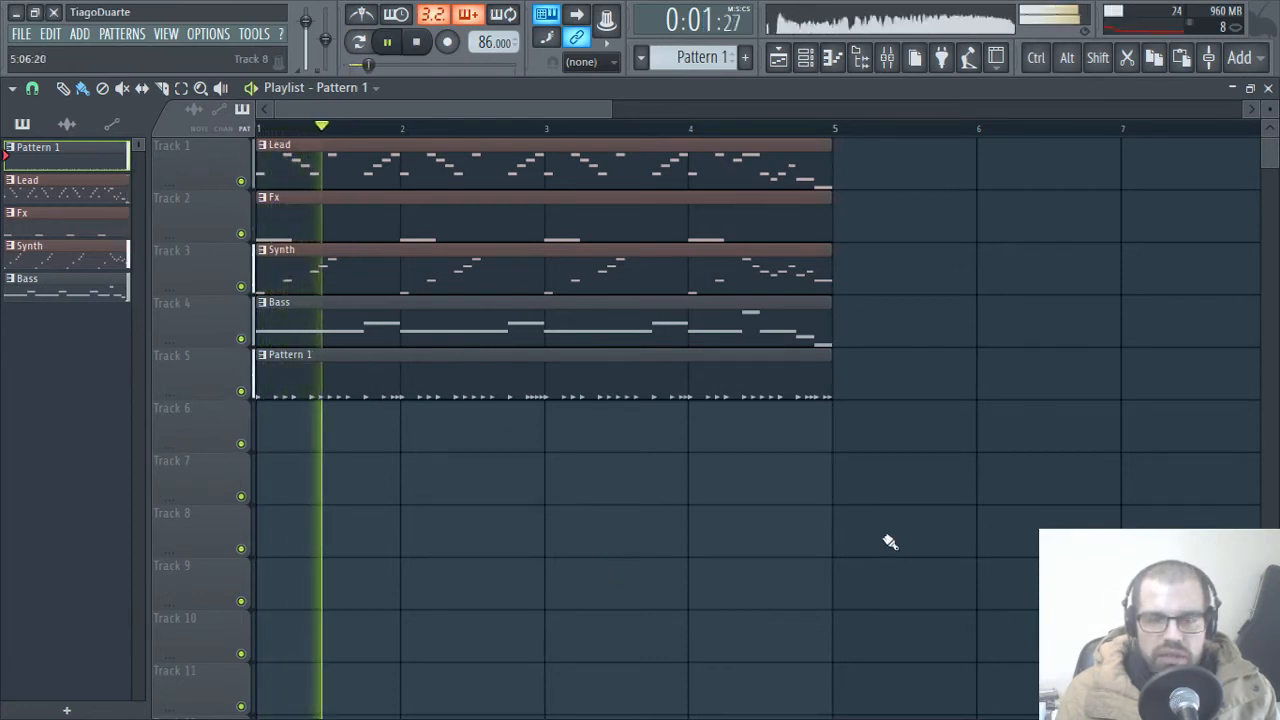
pyautogui.click(1268, 88)
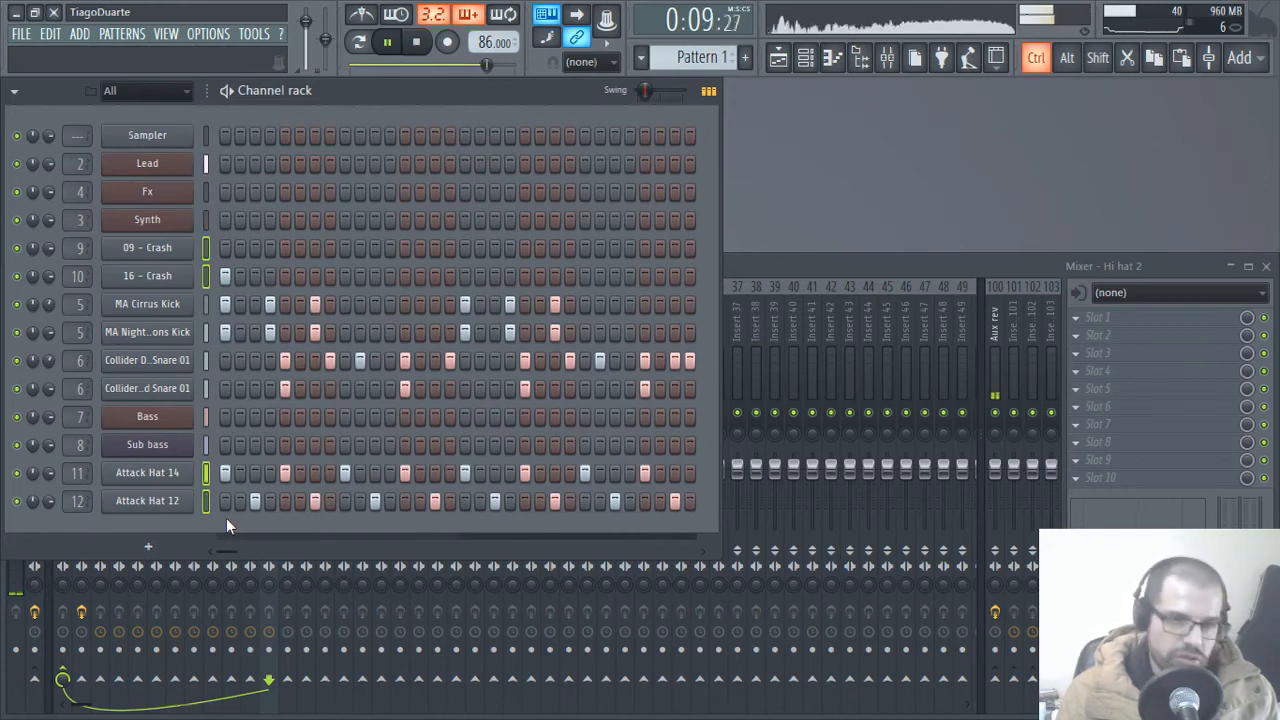
# - Cut the crash and both Attack Hat channels' steps from Pattern 1 and rename the pattern as Drums
pyautogui.hotkey('ctrl', 'x')
pyautogui.middleClick(696, 54)
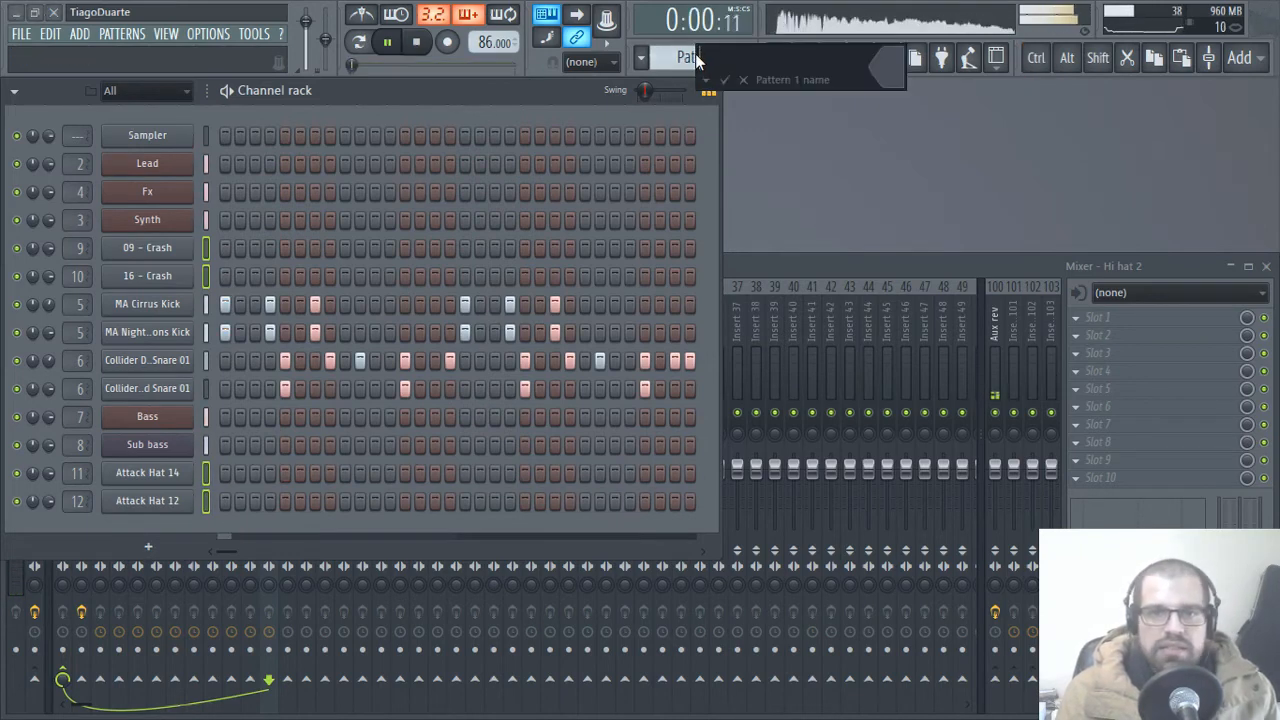
pyautogui.write('Drums')
pyautogui.press('Return')
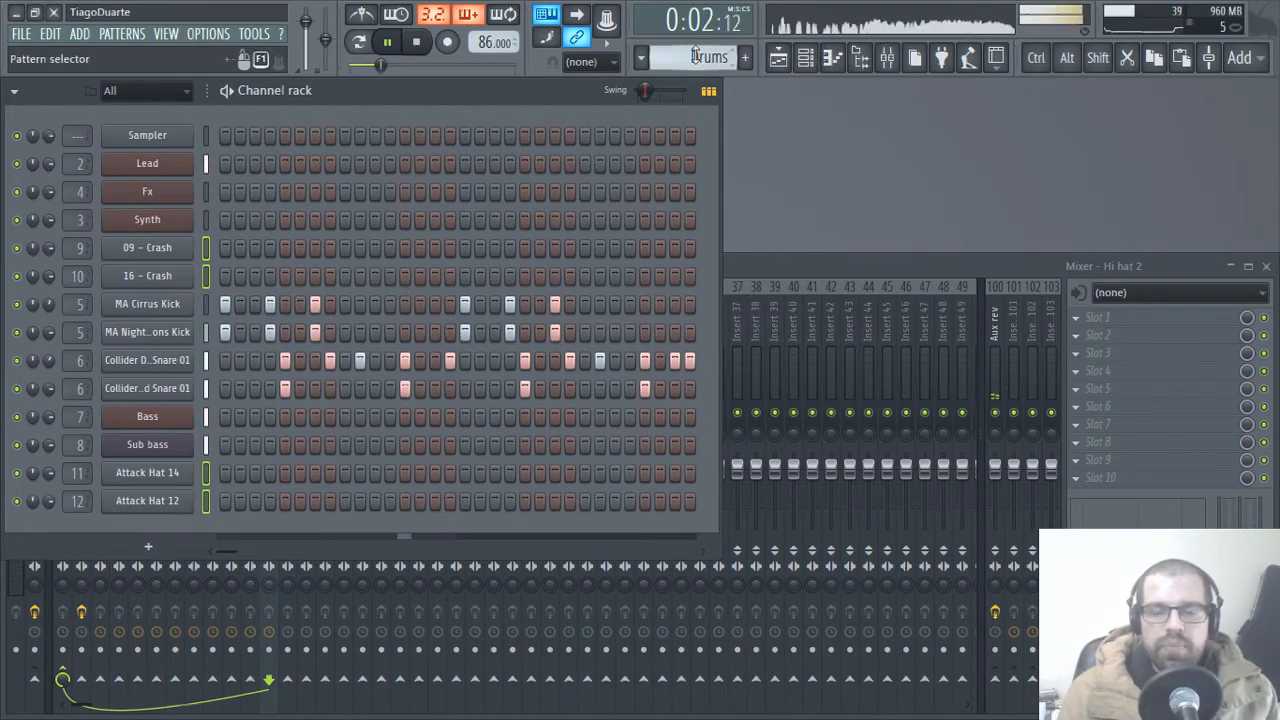
# - Create a new pattern named Hi hats and paste the Attack Hat 14 and Attack Hat 12 steps into it
pyautogui.scroll(-1, 696, 54)
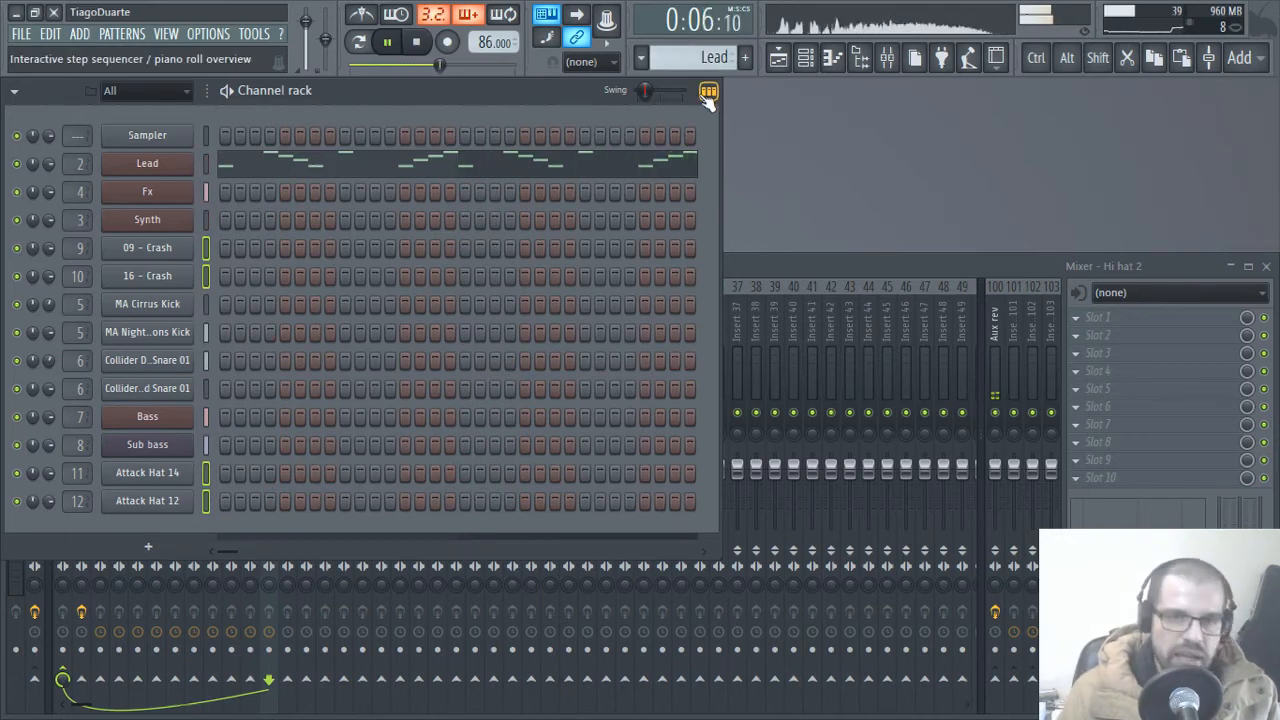
pyautogui.press('F4')
pyautogui.write('Hi hats')
pyautogui.press('Return')
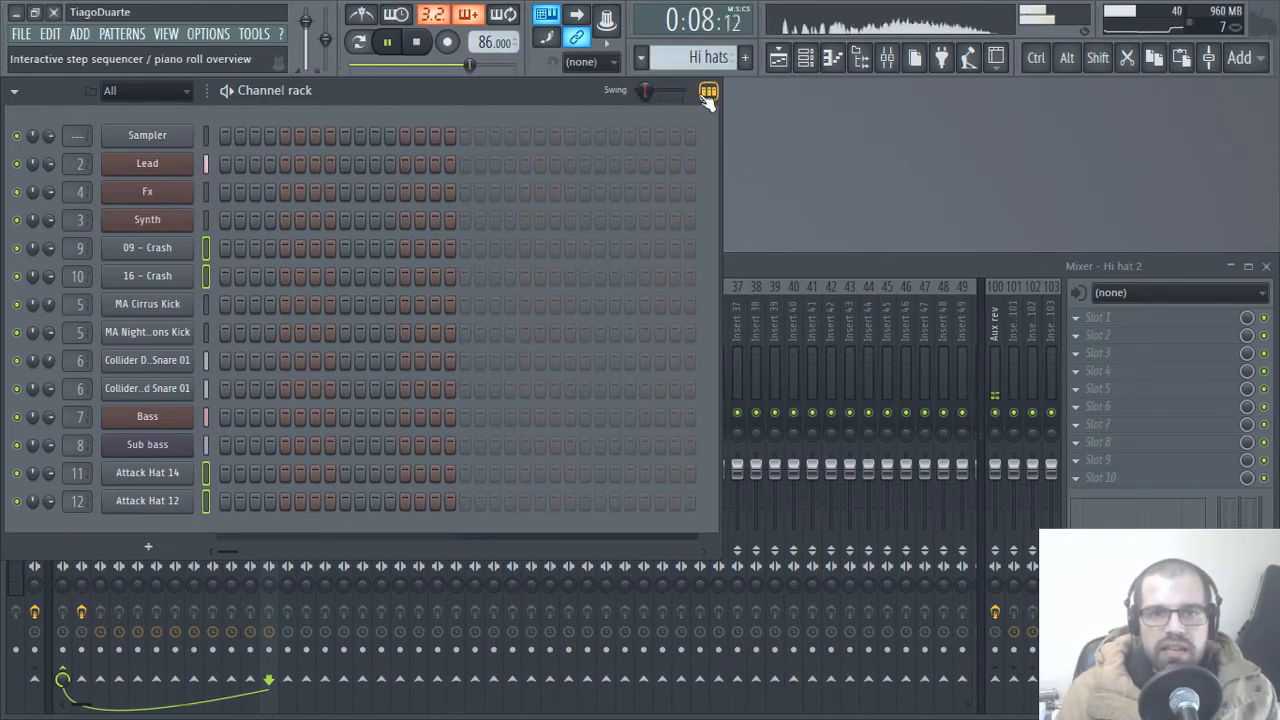
pyautogui.hotkey('ctrl', 'v')
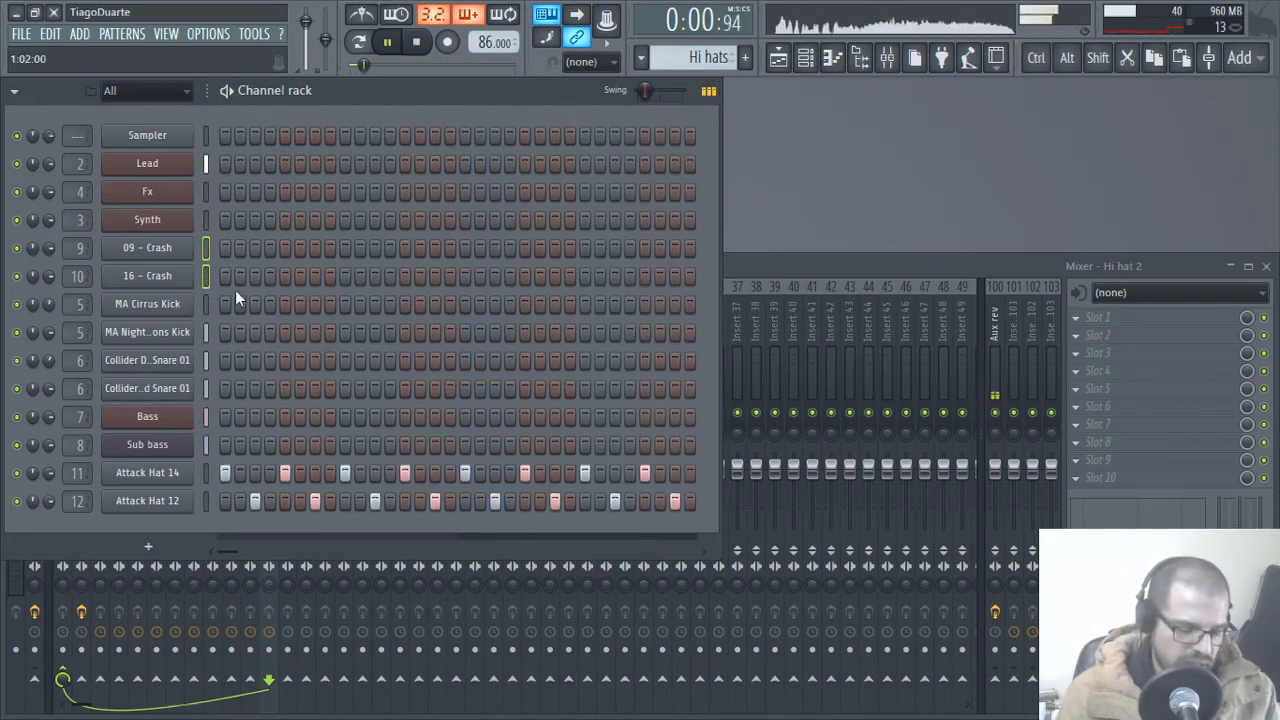
# - Create a new pattern named Crash and turn on the first step of the 16 - Crash channel
pyautogui.press('F4')
pyautogui.write('Crash')
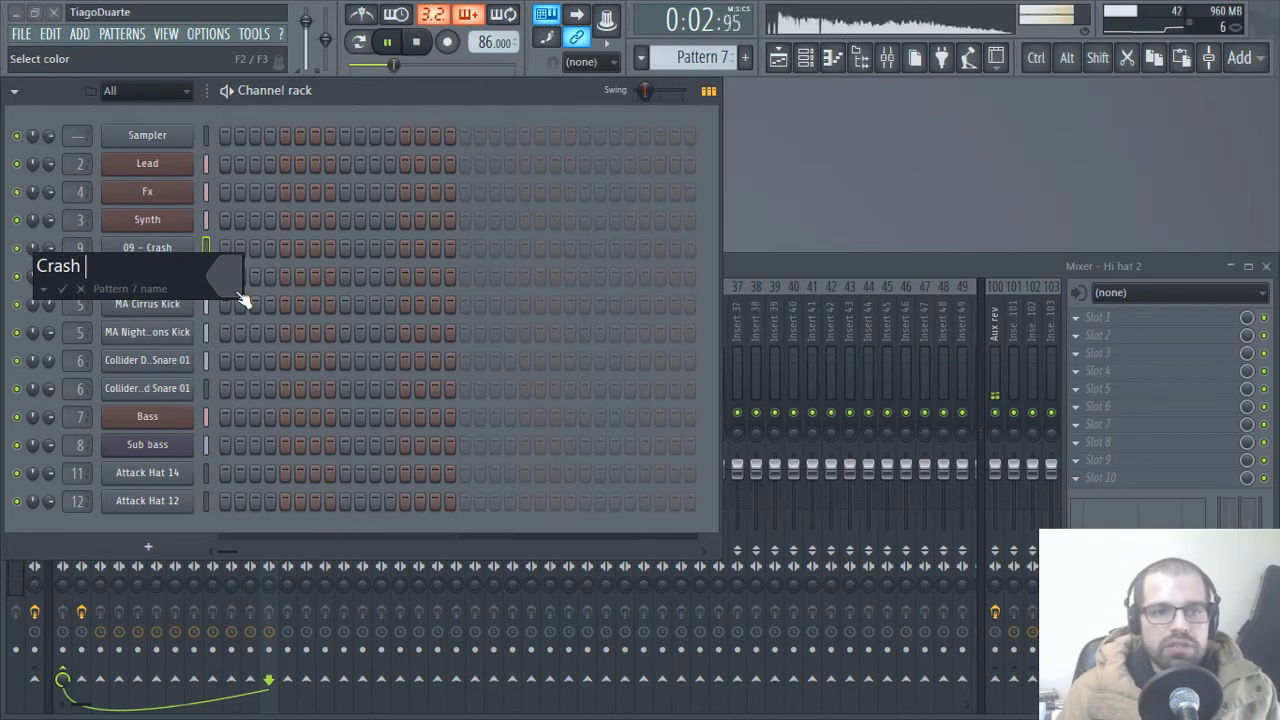
pyautogui.press('Return')
pyautogui.click(226, 277)
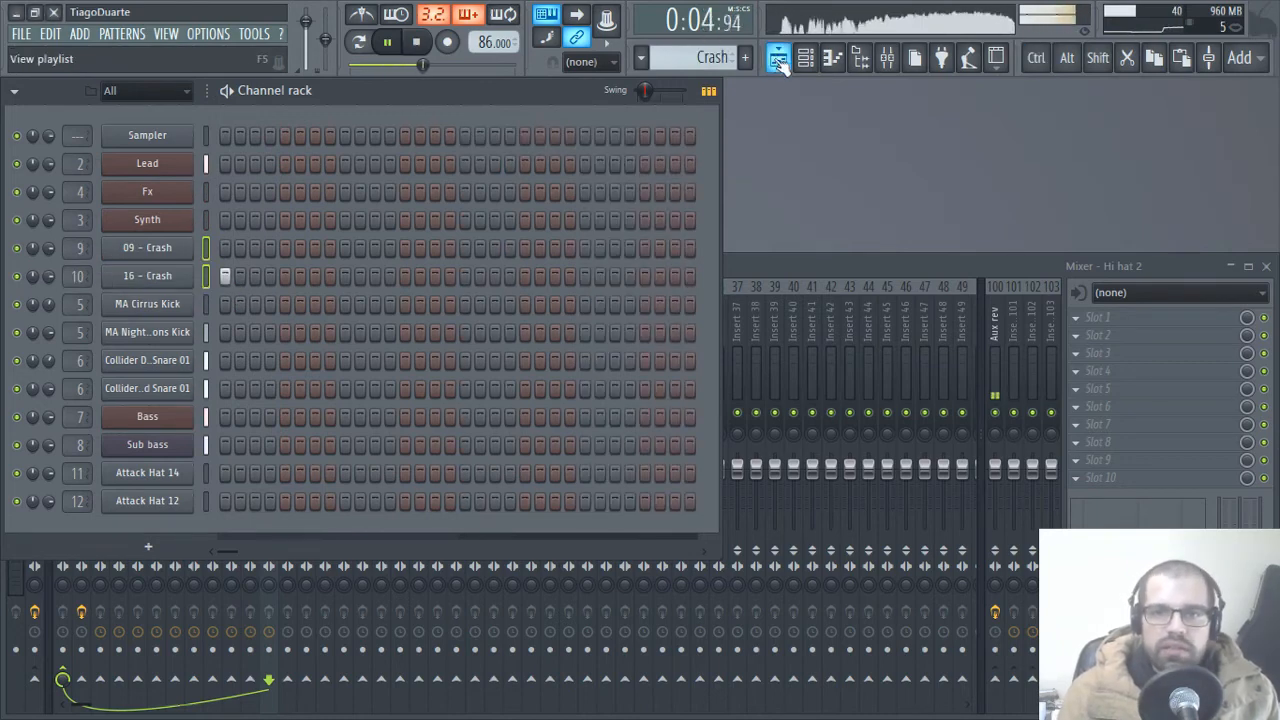
# - Place the Hi hats and Crash patterns at bar 1 on playlist tracks 6 and 7
pyautogui.click(777, 57)
pyautogui.click(70, 318)
pyautogui.click(259, 442)
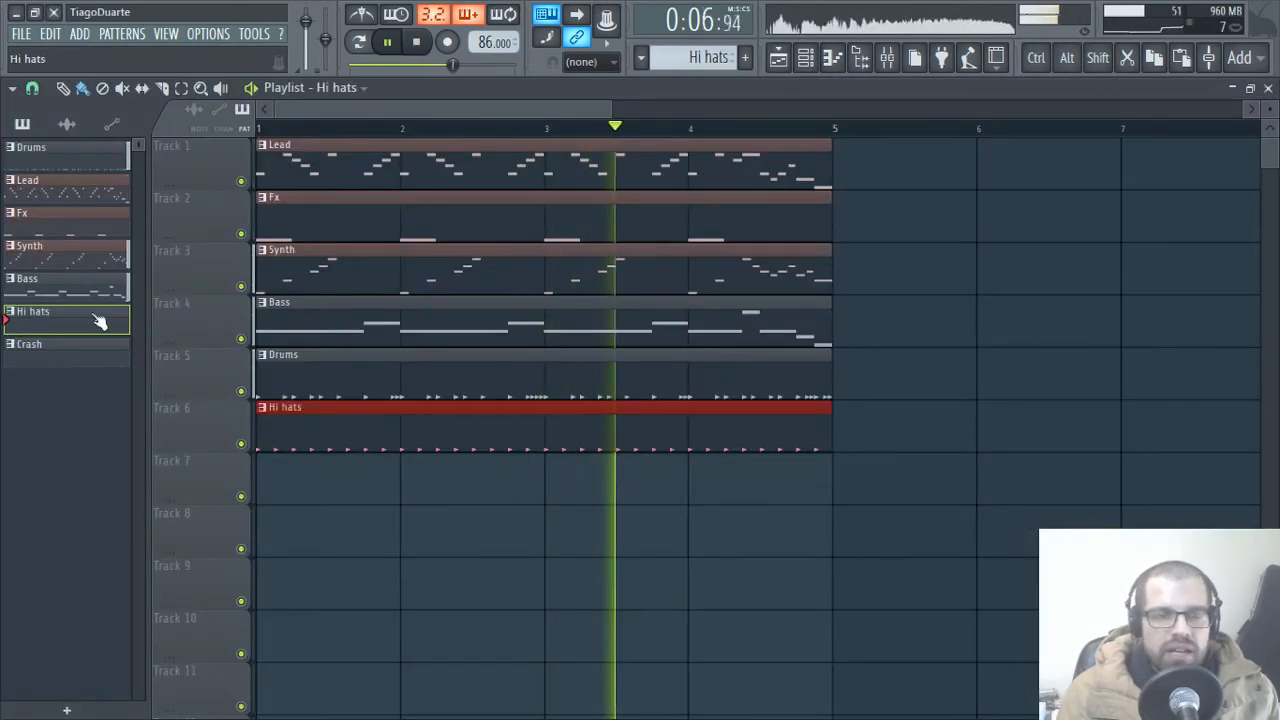
pyautogui.click(68, 352)
pyautogui.click(343, 473)
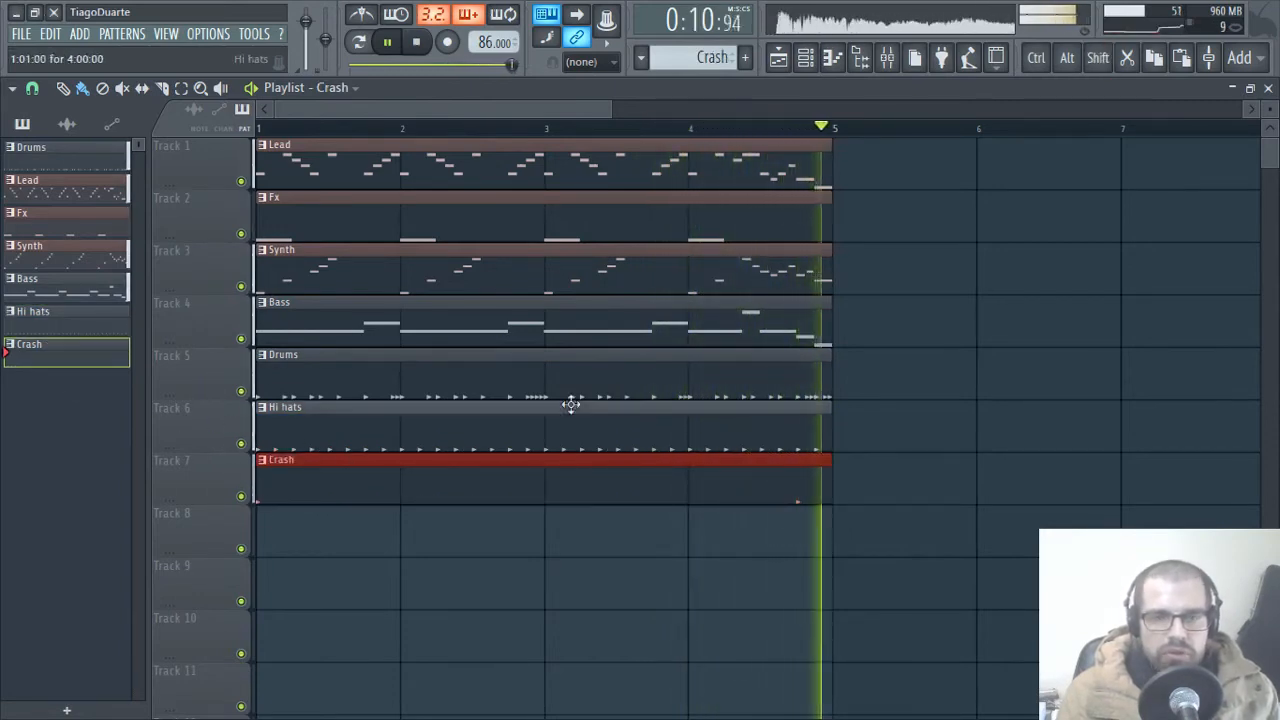
# - Stop playback and try to move the Drums, Hi hats and Crash clips to tracks 1 to 3, above the melodic clips
pyautogui.press('space')
pyautogui.moveTo(920, 350); pyautogui.dragTo(405, 550)
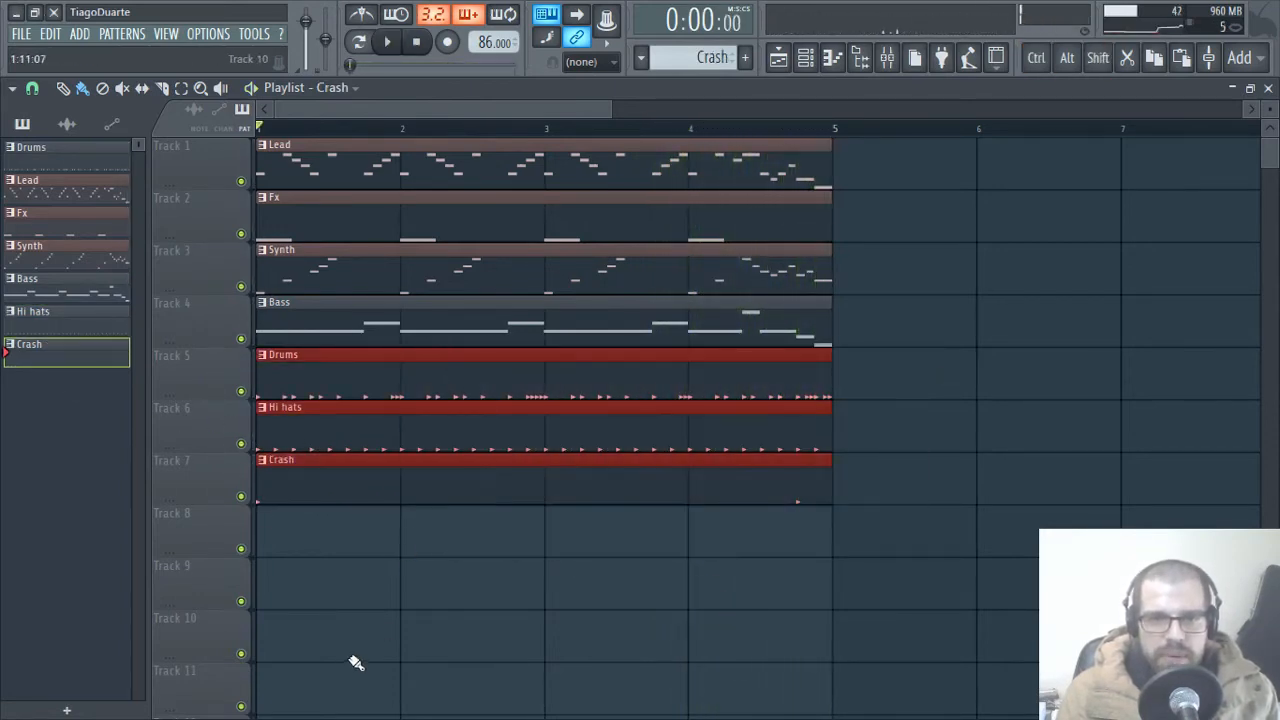
pyautogui.moveTo(930, 343); pyautogui.dragTo(257, 138)
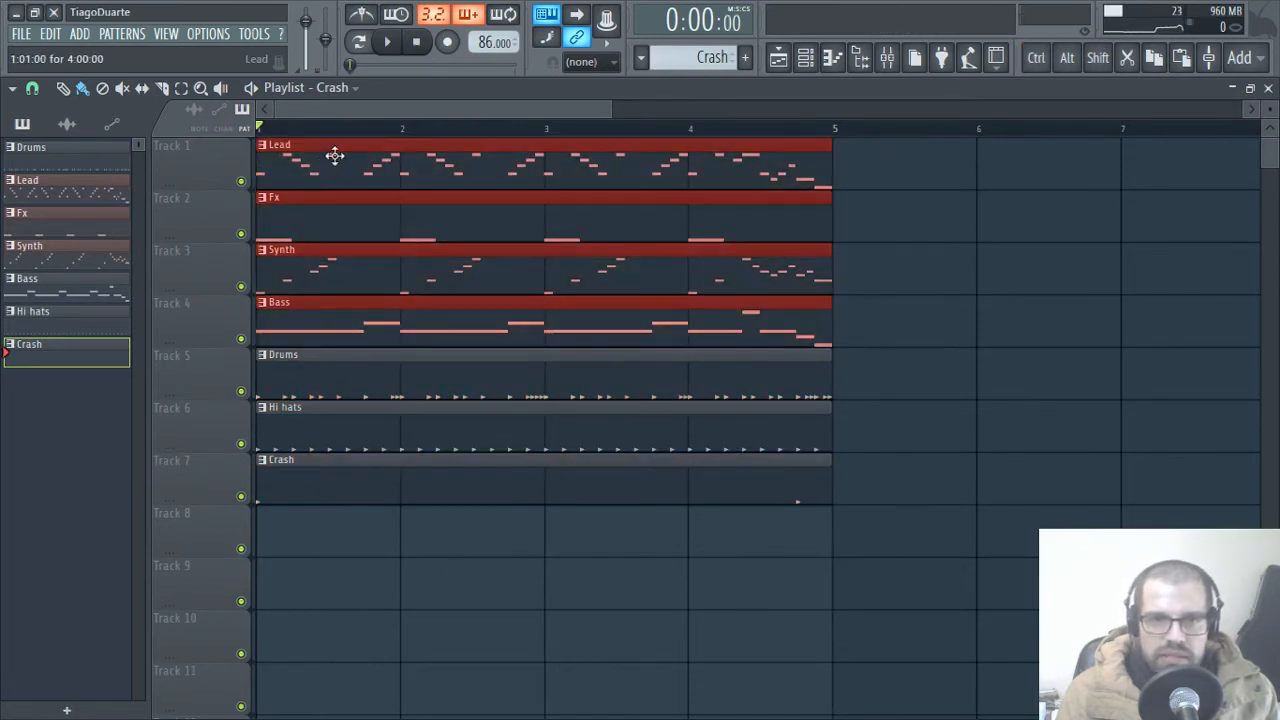
pyautogui.moveTo(334, 154); pyautogui.dragTo(277, 557)
pyautogui.moveTo(974, 292); pyautogui.dragTo(391, 106)
pyautogui.rightClick(1108, 408)
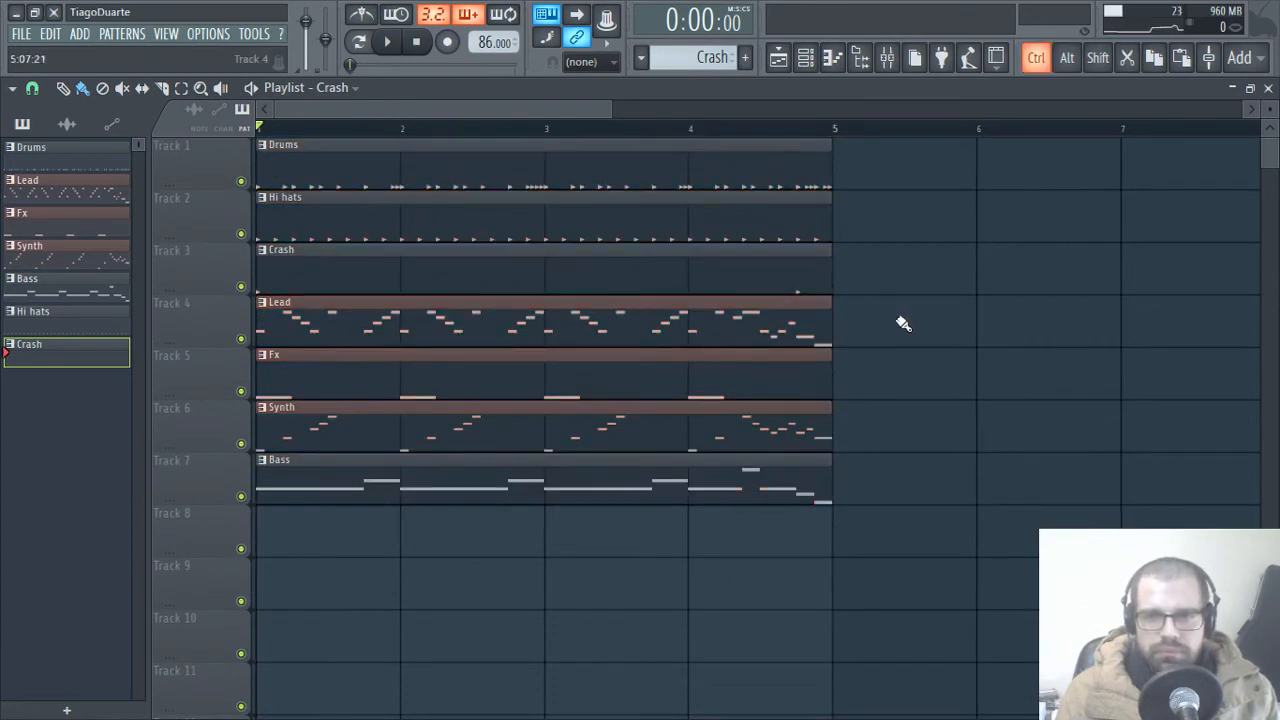
pyautogui.moveTo(903, 323); pyautogui.dragTo(466, 509)
pyautogui.moveTo(900, 291); pyautogui.dragTo(386, 345)
pyautogui.scroll(-3, 700, 400)
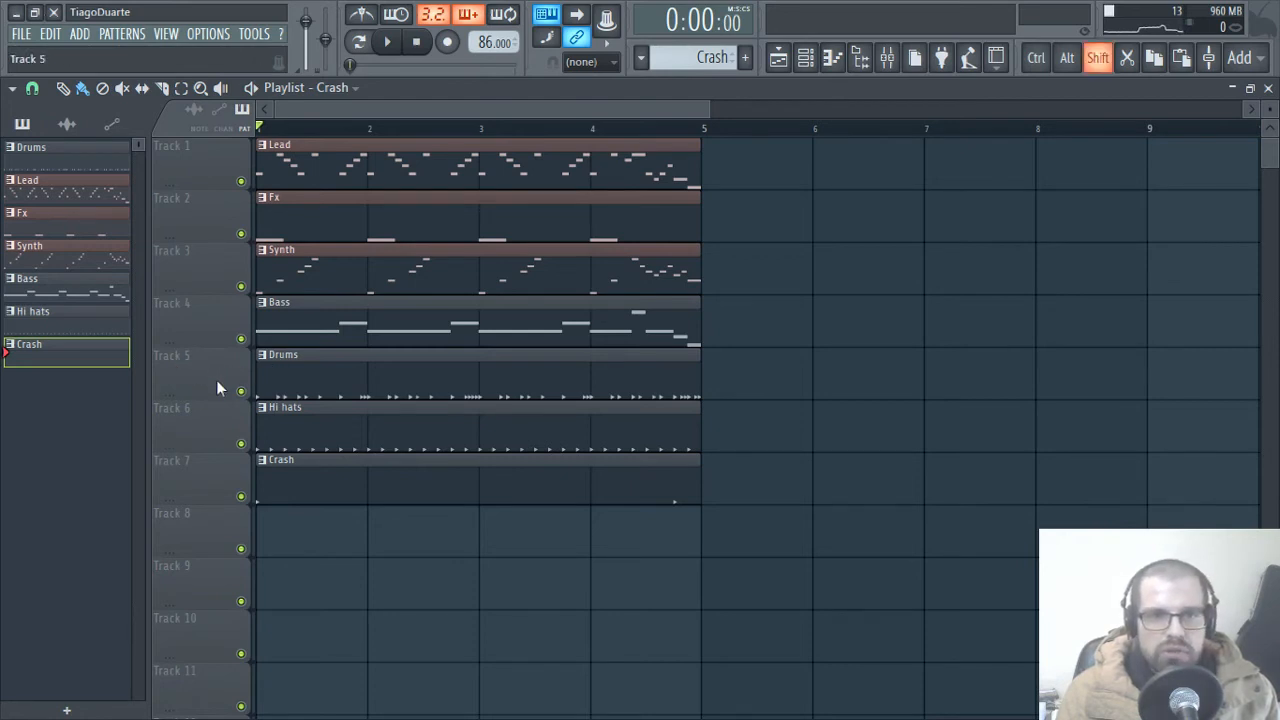
# - Reorder the playlist tracks from 1 to 7 as Drums, Hi hats, Crash, Fx, Synth, Bass and Lead
pyautogui.moveTo(216, 380); pyautogui.dragTo(238, 146)
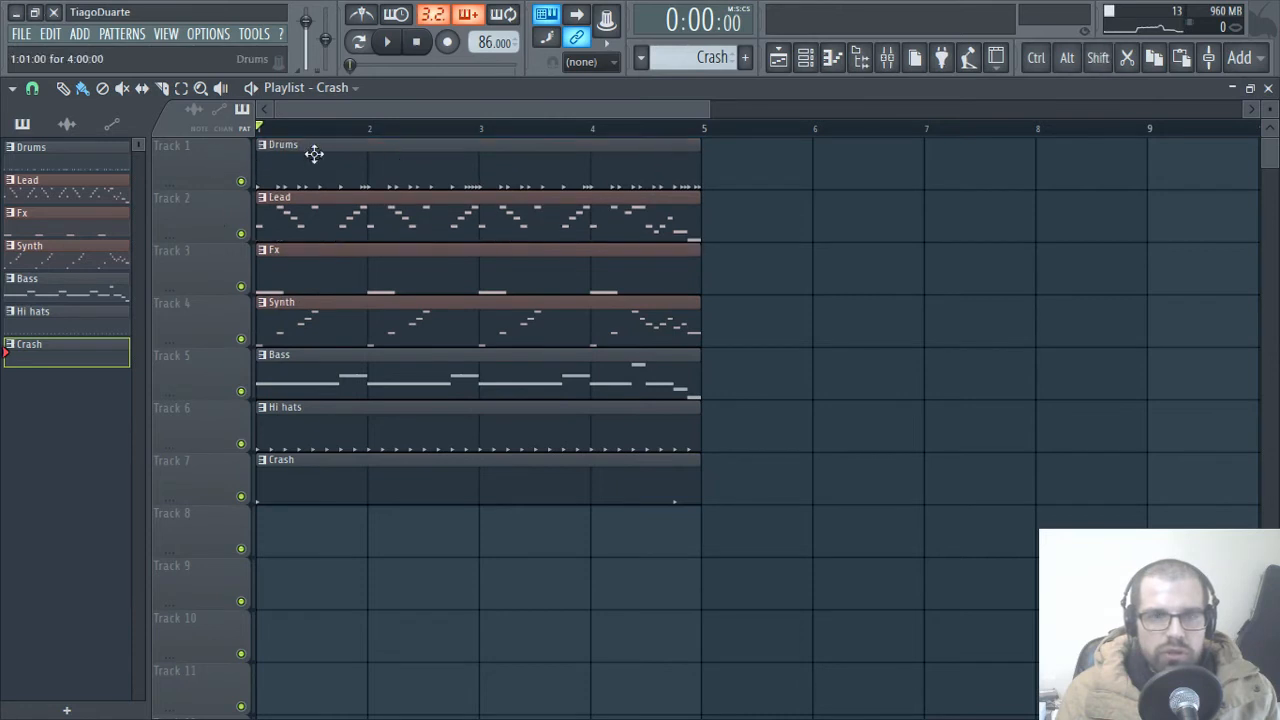
pyautogui.moveTo(194, 440); pyautogui.dragTo(192, 372)
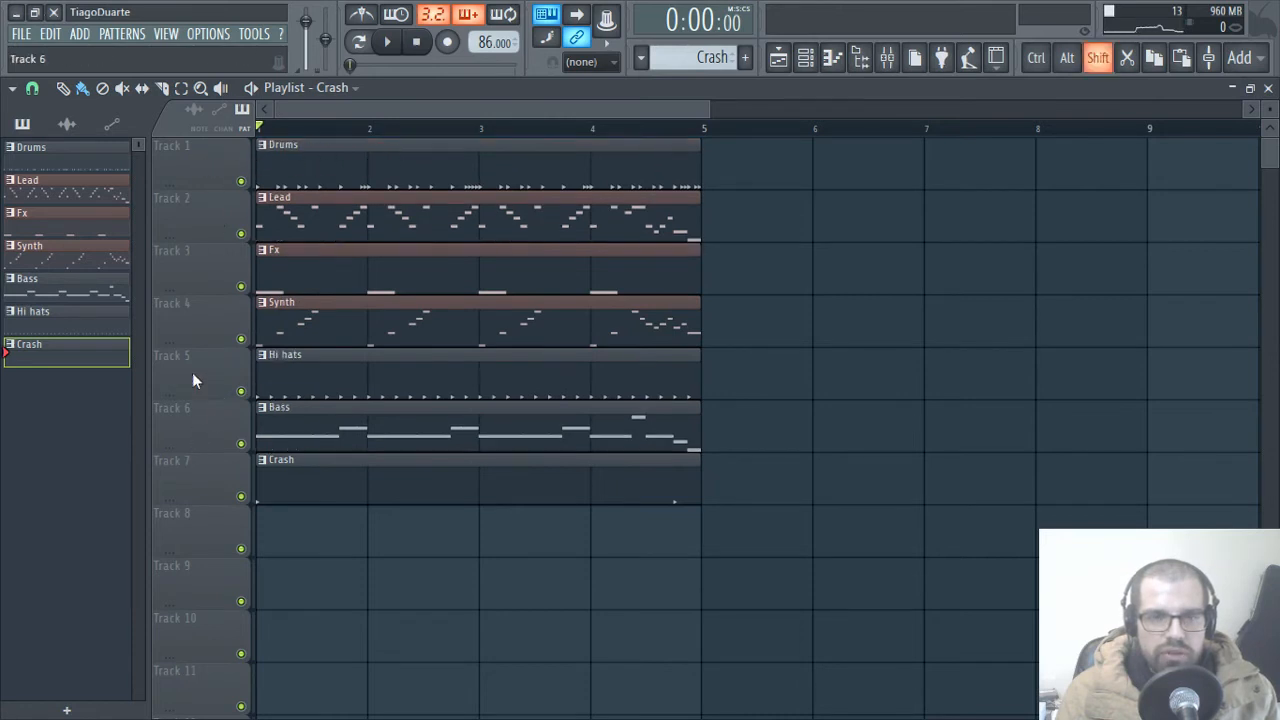
pyautogui.moveTo(194, 276); pyautogui.dragTo(193, 223)
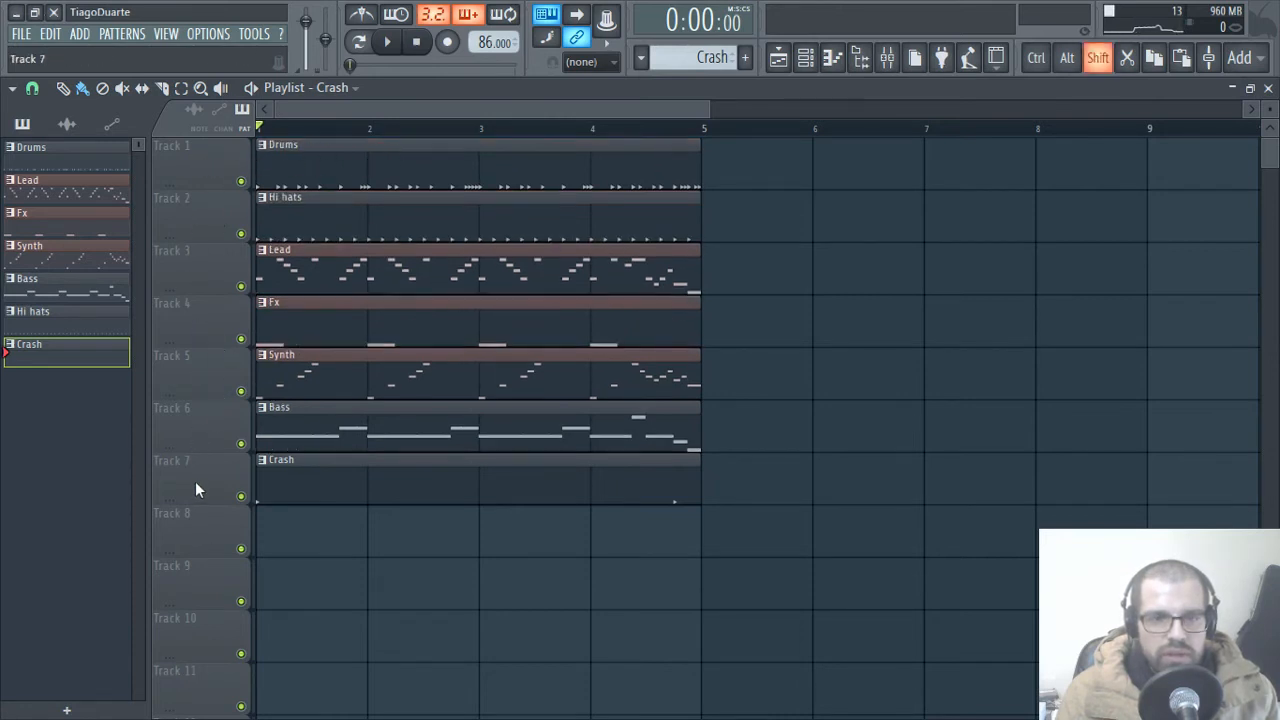
pyautogui.moveTo(196, 484); pyautogui.dragTo(195, 267)
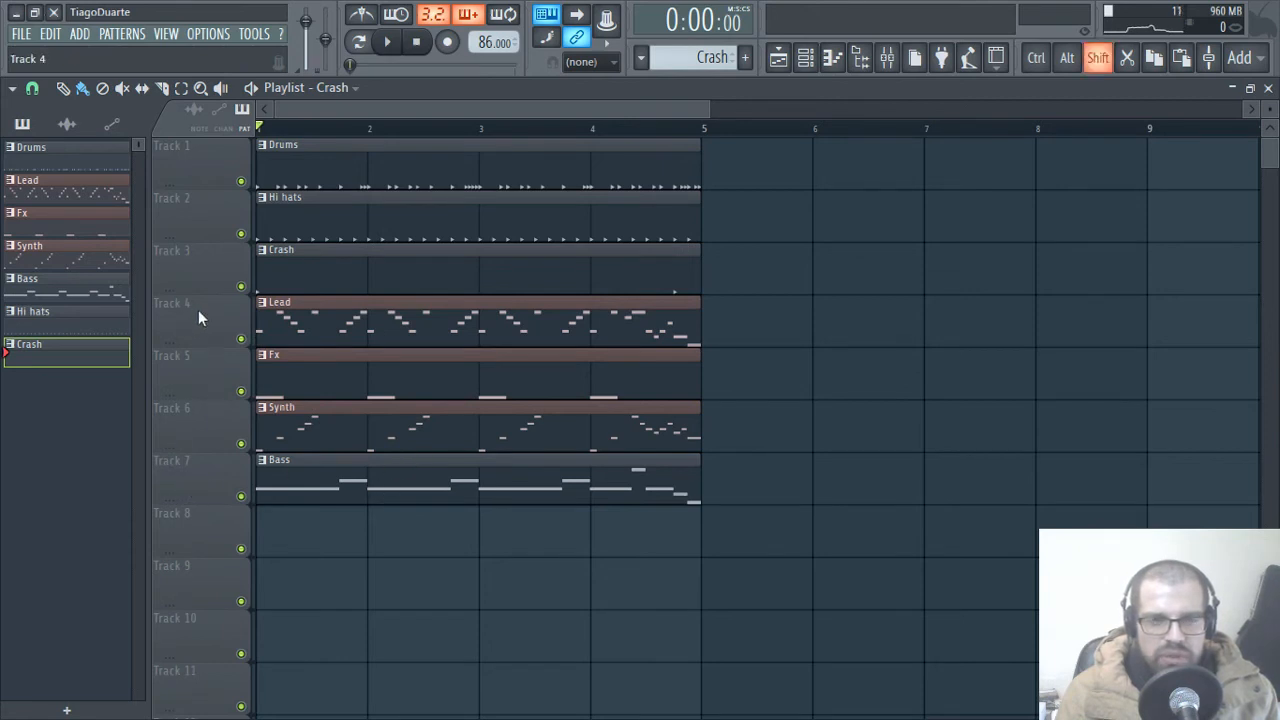
pyautogui.moveTo(198, 310); pyautogui.dragTo(198, 477)
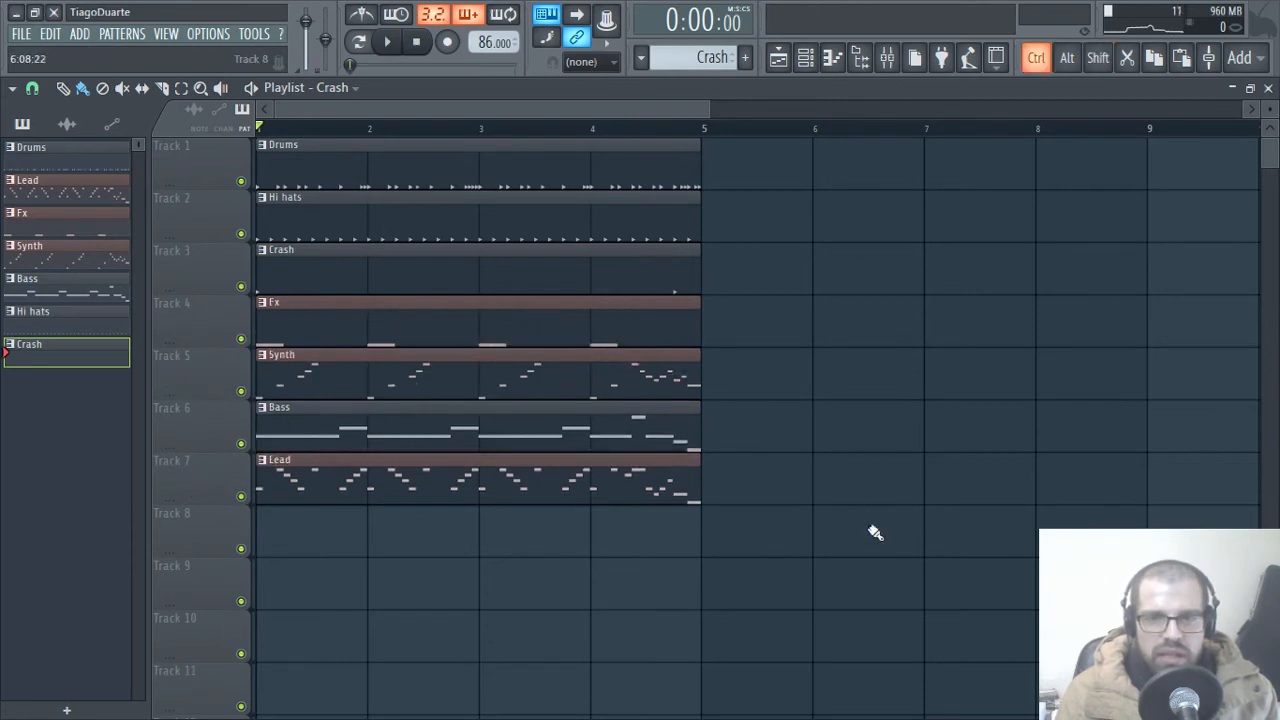
# - Duplicate the four-bar block of all seven clips repeatedly until the arrangement fills bars 1 to 32
pyautogui.scroll(-2, 875, 533)
pyautogui.moveTo(666, 549); pyautogui.dragTo(257, 137)
pyautogui.moveTo(300, 175); pyautogui.dragTo(623, 186)
pyautogui.scroll(-2, 729, 500)
pyautogui.moveTo(691, 551); pyautogui.dragTo(260, 140)
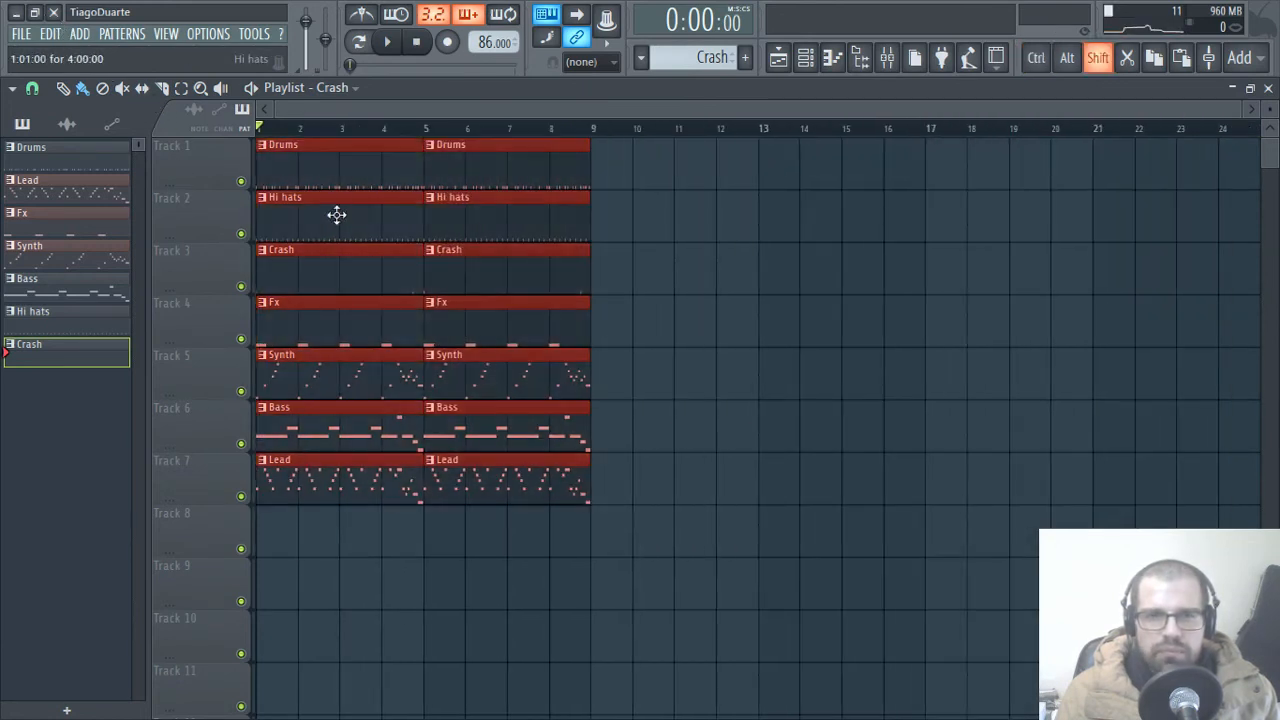
pyautogui.moveTo(336, 214); pyautogui.dragTo(651, 223)
pyautogui.moveTo(1060, 606); pyautogui.dragTo(113, 57)
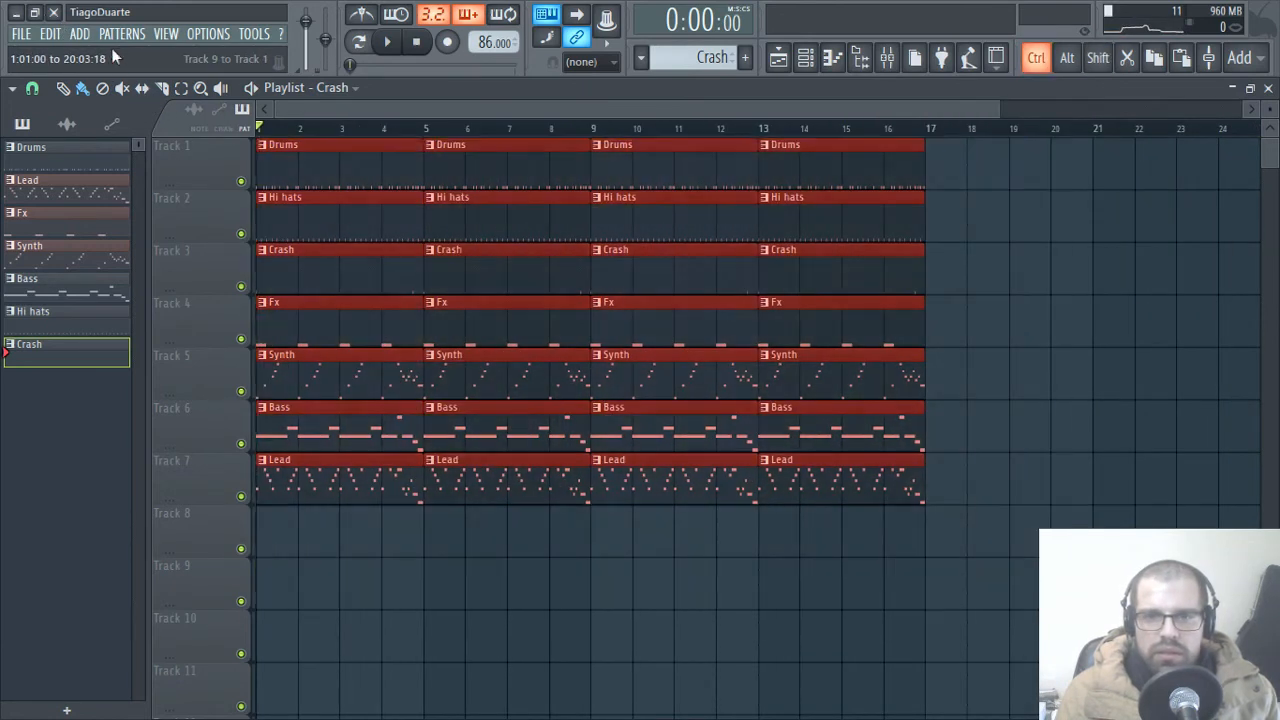
pyautogui.moveTo(324, 268); pyautogui.dragTo(1003, 266)
pyautogui.hscroll(5, 1117, 405)
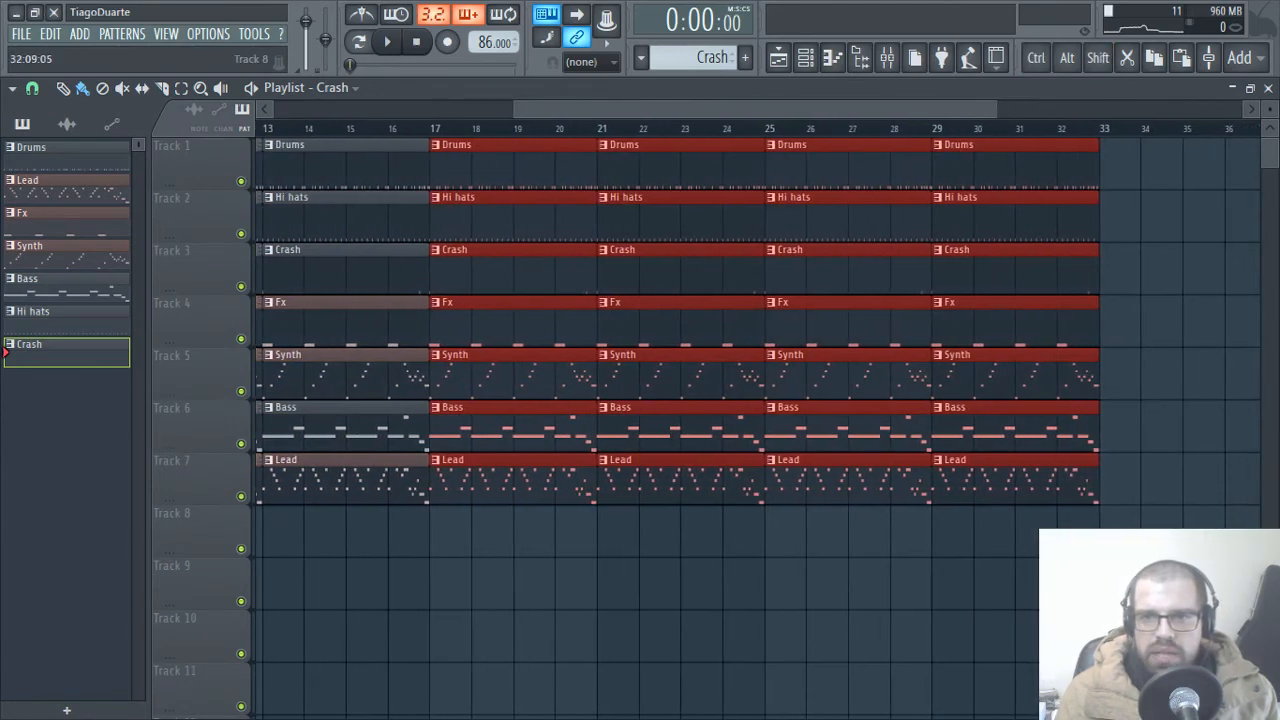
# - Delete the last four-bar block on all seven tracks, from bar 29 to bar 32
pyautogui.rightClick(1028, 478)
pyautogui.moveTo(1028, 428); pyautogui.dragTo(1036, 178)
pyautogui.moveTo(941, 106); pyautogui.dragTo(297, 129)
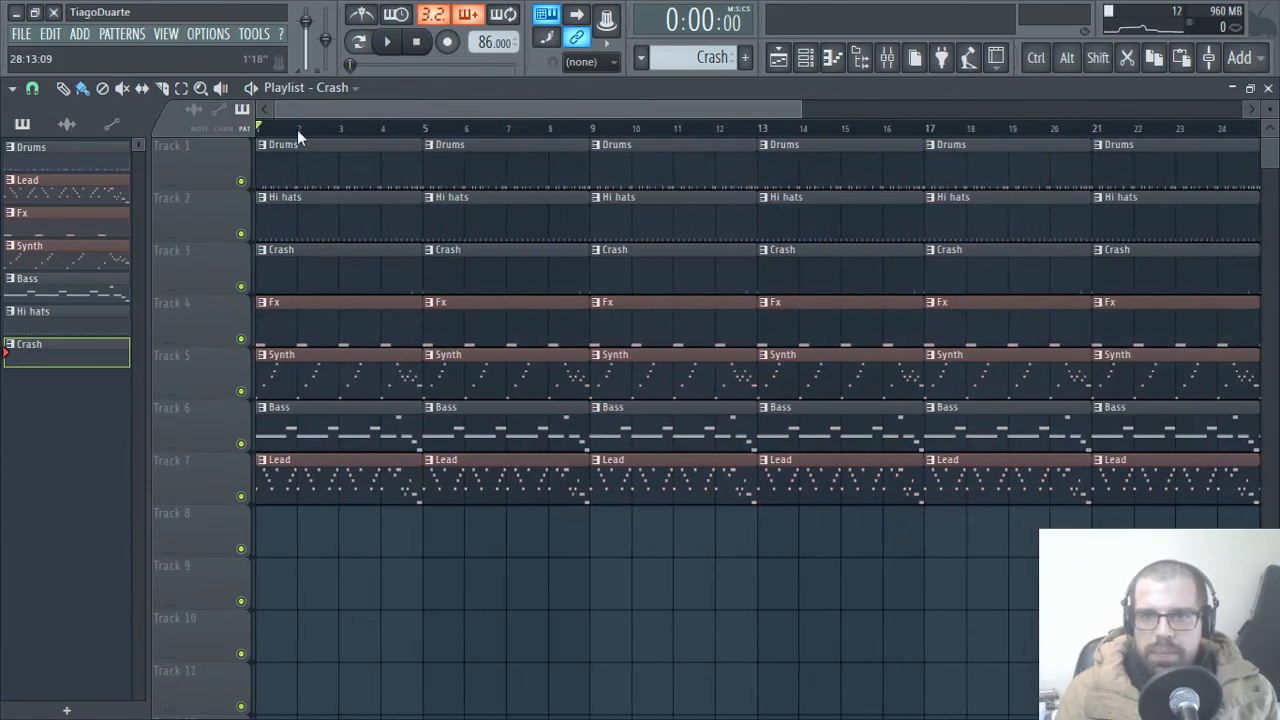
pyautogui.keyDown('ctrl'); pyautogui.scroll(-4, 336, 336); pyautogui.keyUp('ctrl')
pyautogui.moveTo(972, 552); pyautogui.dragTo(745, 137)
pyautogui.click(1034, 456)
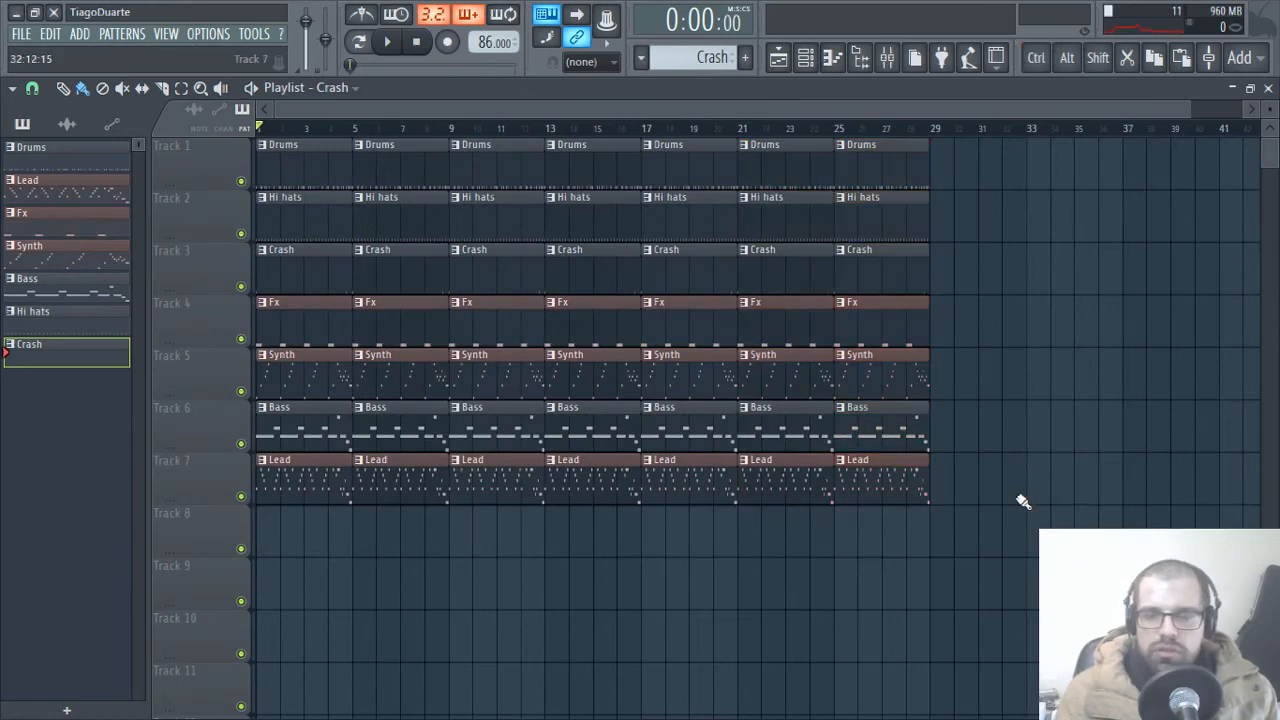
# - Highlight the clips in bars 21 to 28 and in bars 5 to 20 to review the arrangement's sections
pyautogui.keyDown('ctrl'); pyautogui.scroll(2, 1018, 550); pyautogui.keyUp('ctrl')
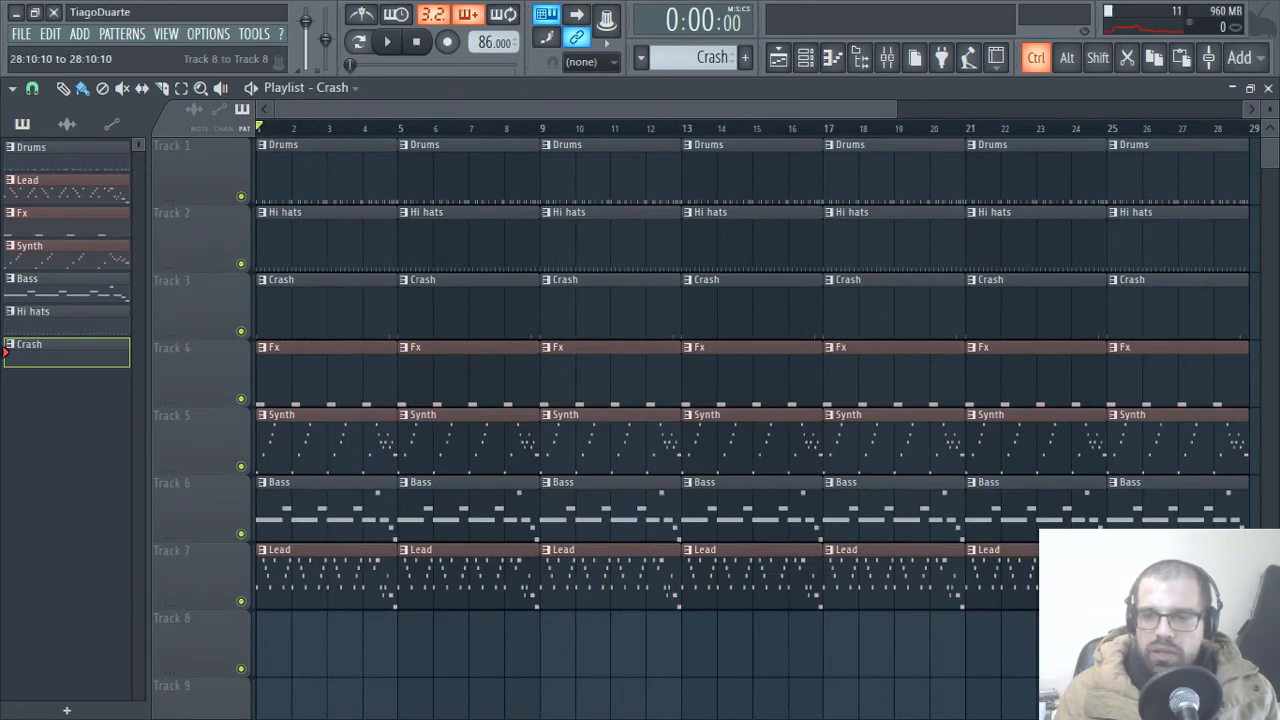
pyautogui.moveTo(1234, 690); pyautogui.dragTo(988, 147)
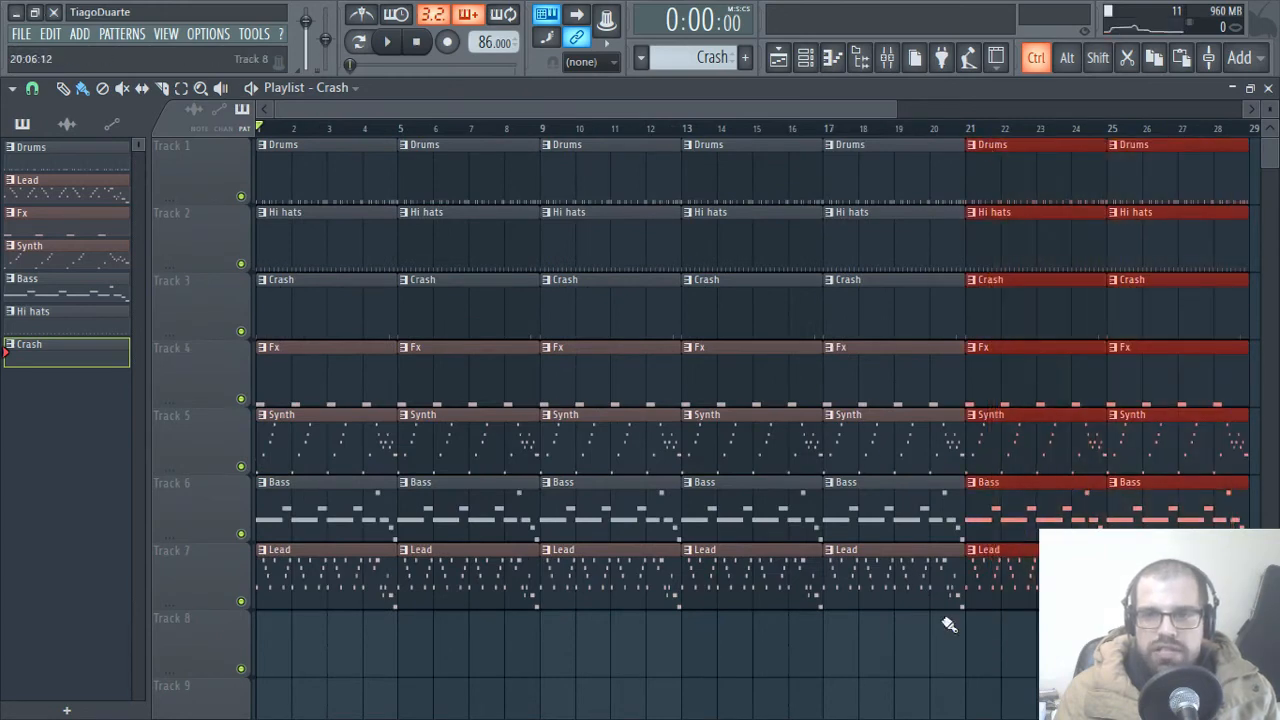
pyautogui.moveTo(960, 672); pyautogui.dragTo(433, 170)
pyautogui.moveTo(990, 670); pyautogui.dragTo(1234, 148)
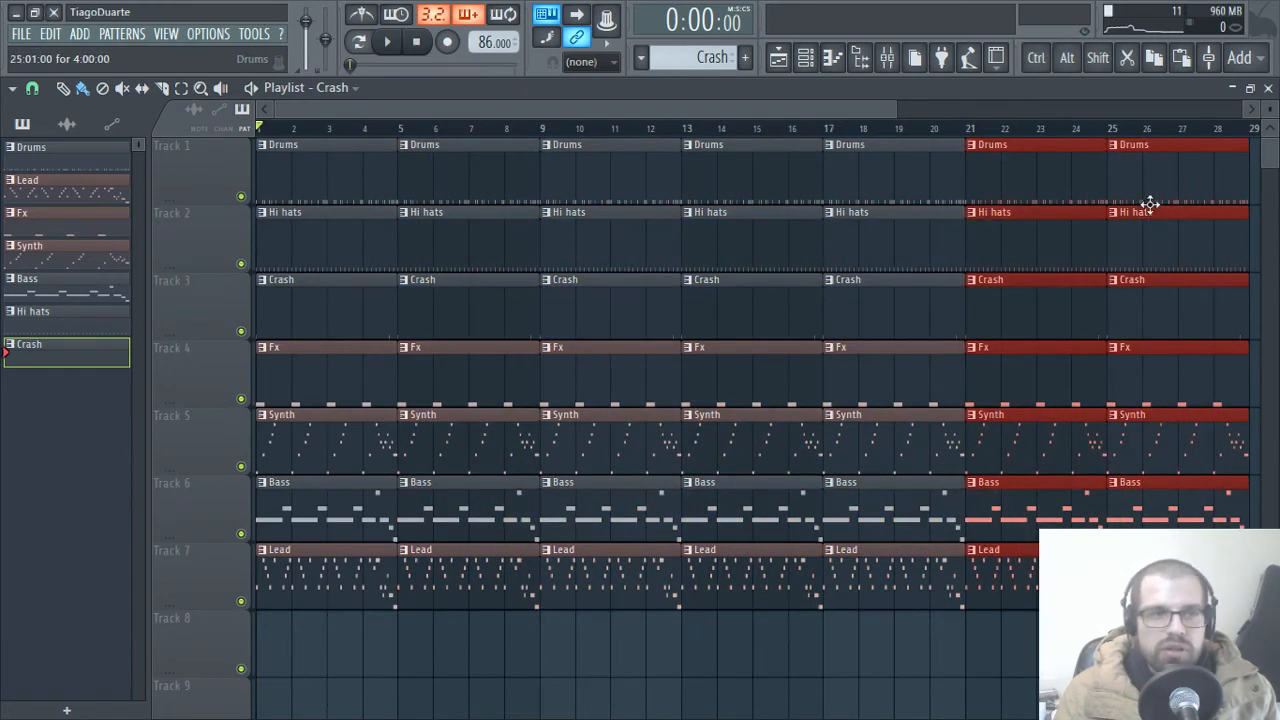
pyautogui.click(1008, 660)
pyautogui.moveTo(950, 670); pyautogui.dragTo(398, 172)
pyautogui.click(547, 631)
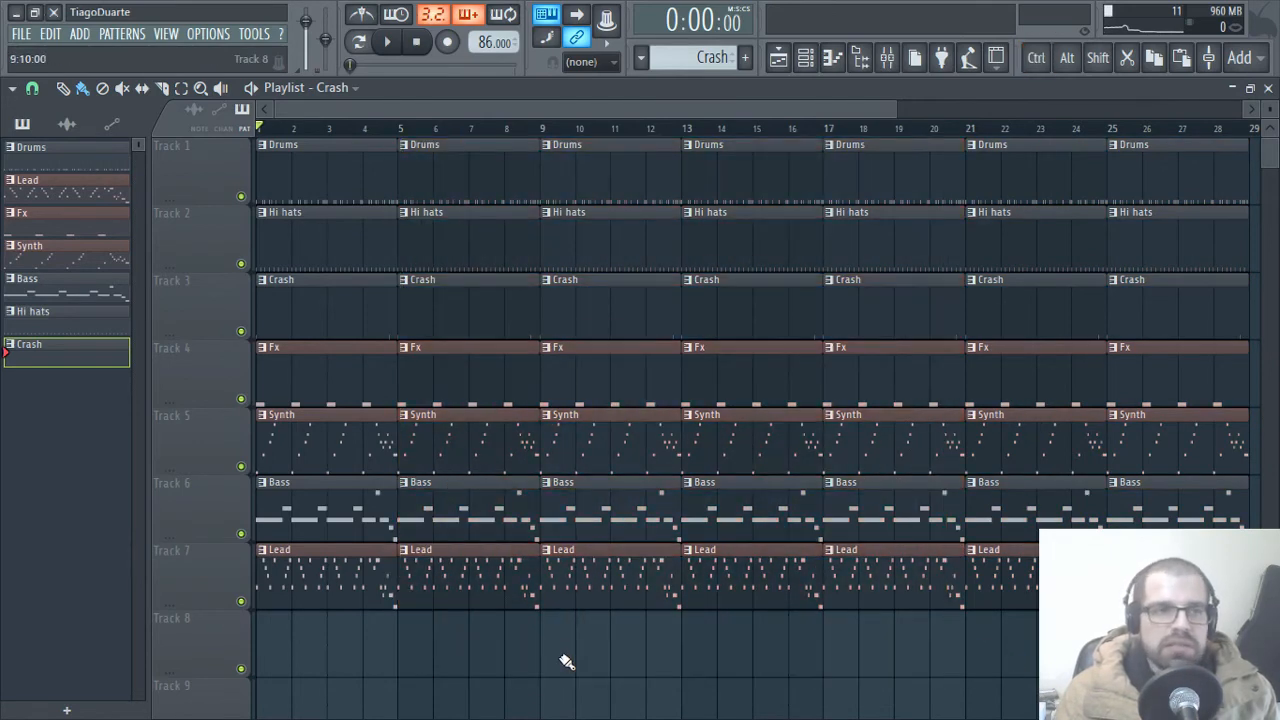
# - Delete the Lead, Bass, Fx, Hi hats and Drums clips from bars 1 to 4, keeping Crash and Synth
pyautogui.keyDown('ctrl'); pyautogui.scroll(3, 311, 261); pyautogui.keyUp('ctrl')
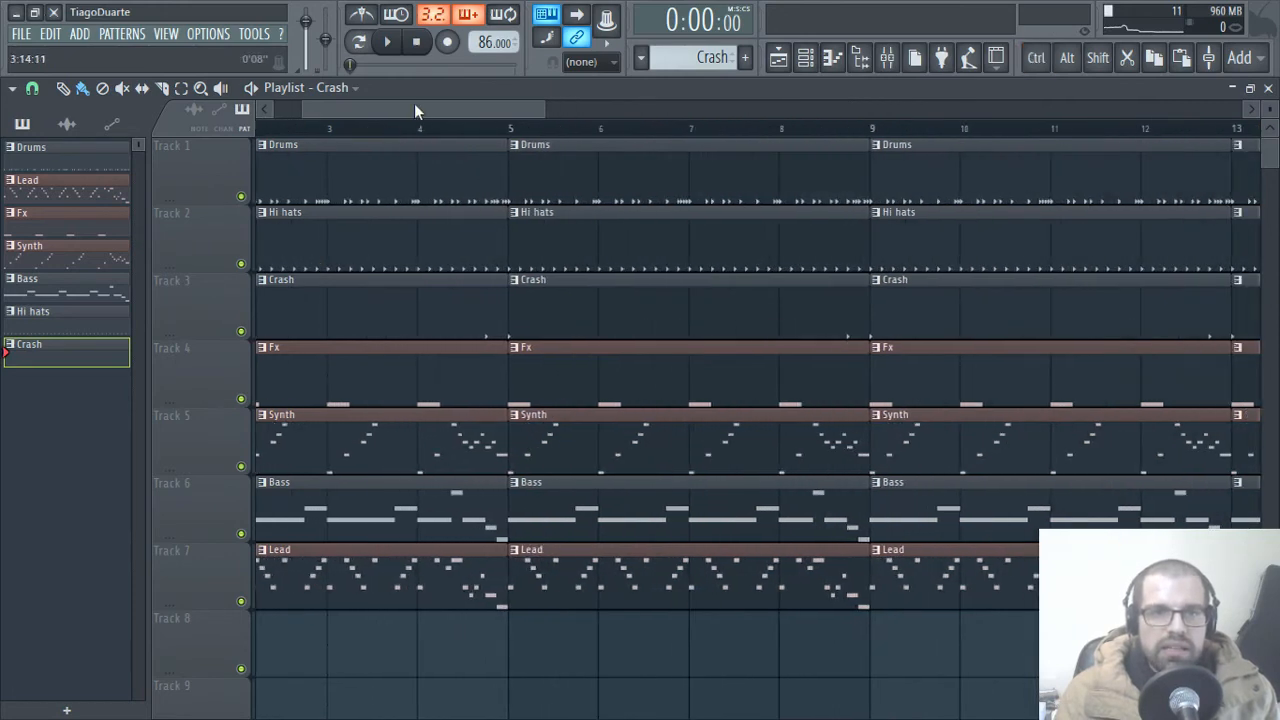
pyautogui.moveTo(414, 103); pyautogui.dragTo(382, 104)
pyautogui.keyDown('ctrl'); pyautogui.moveTo(588, 676); pyautogui.dragTo(256, 140); pyautogui.keyUp('ctrl')
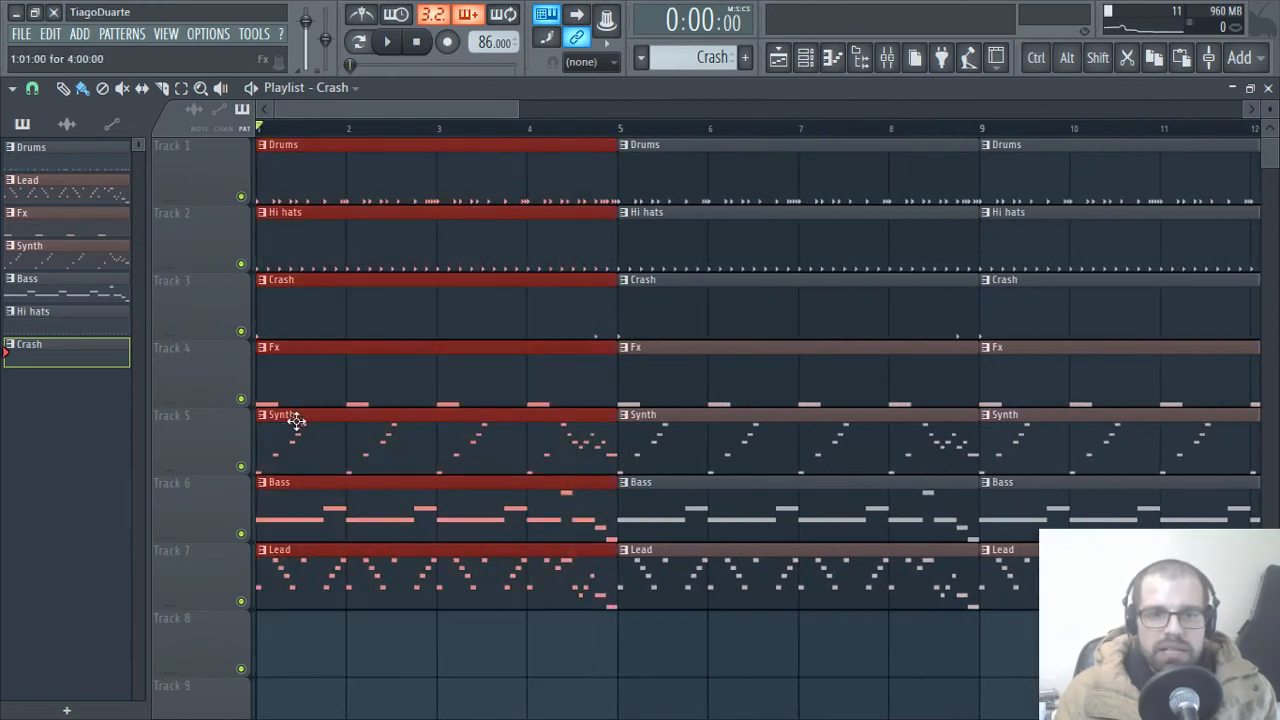
pyautogui.rightClick(398, 571)
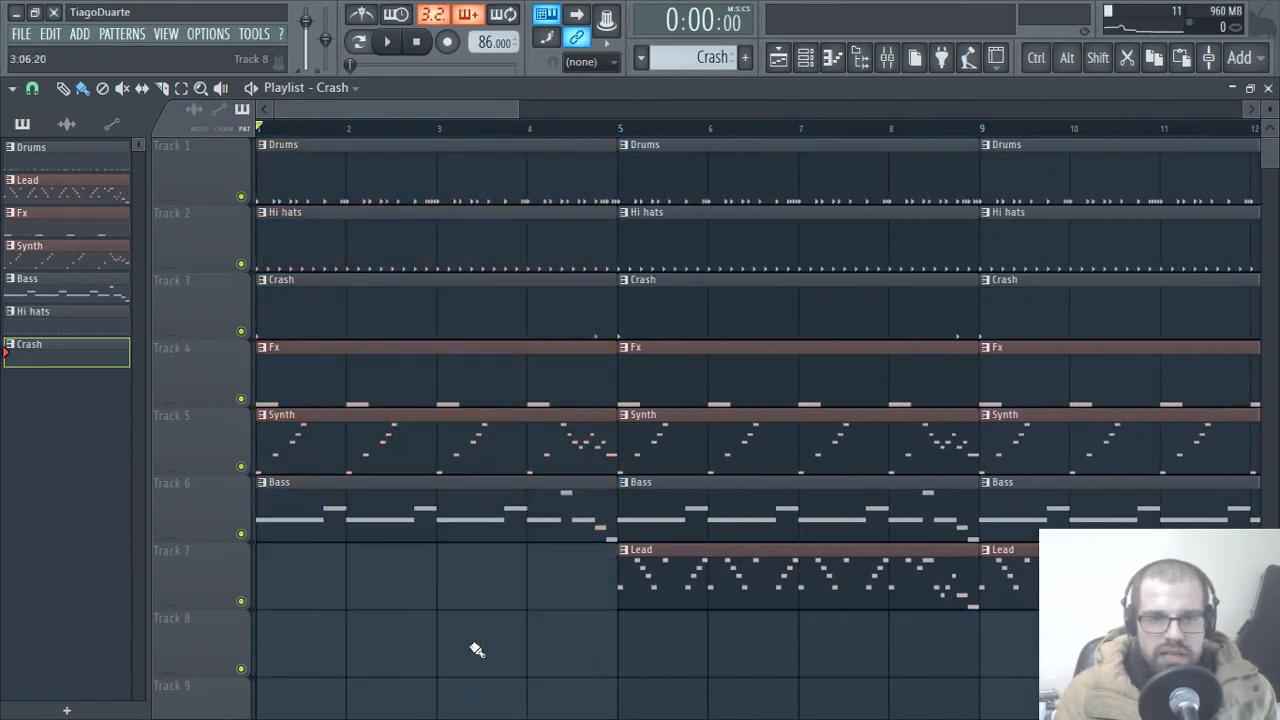
pyautogui.rightClick(378, 520)
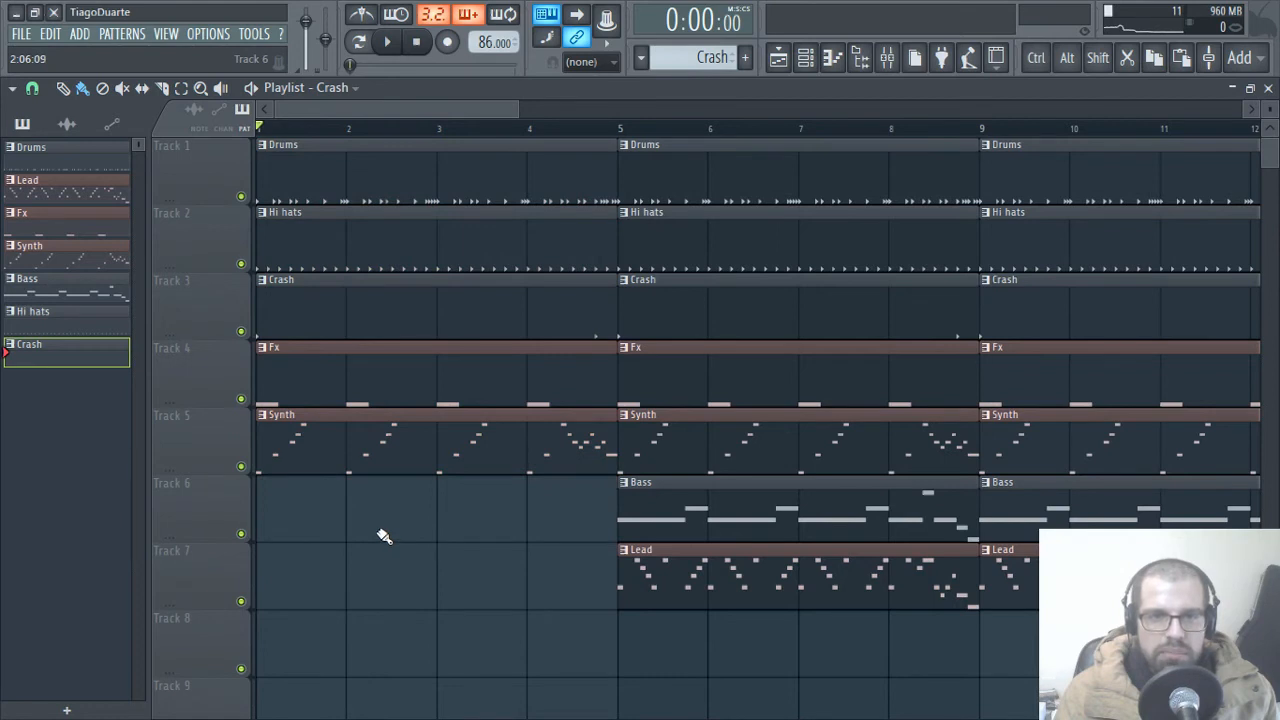
pyautogui.rightClick(336, 381)
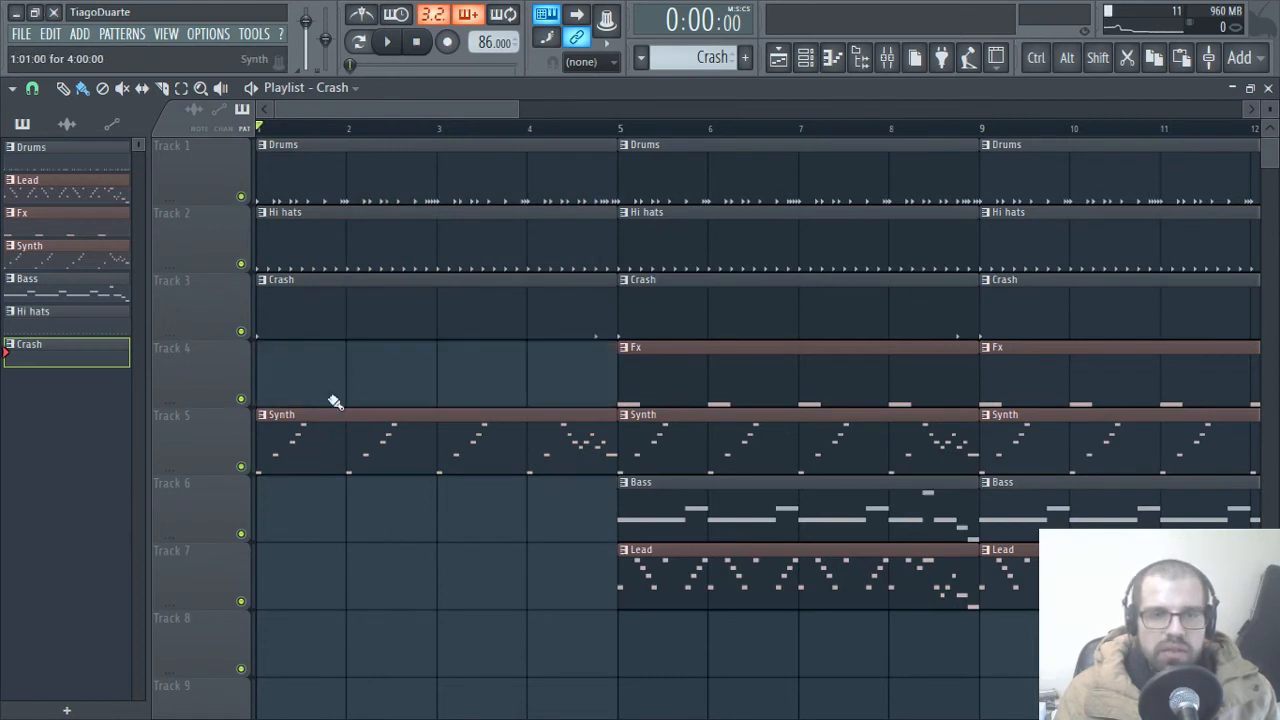
pyautogui.rightClick(355, 248)
pyautogui.rightClick(358, 196)
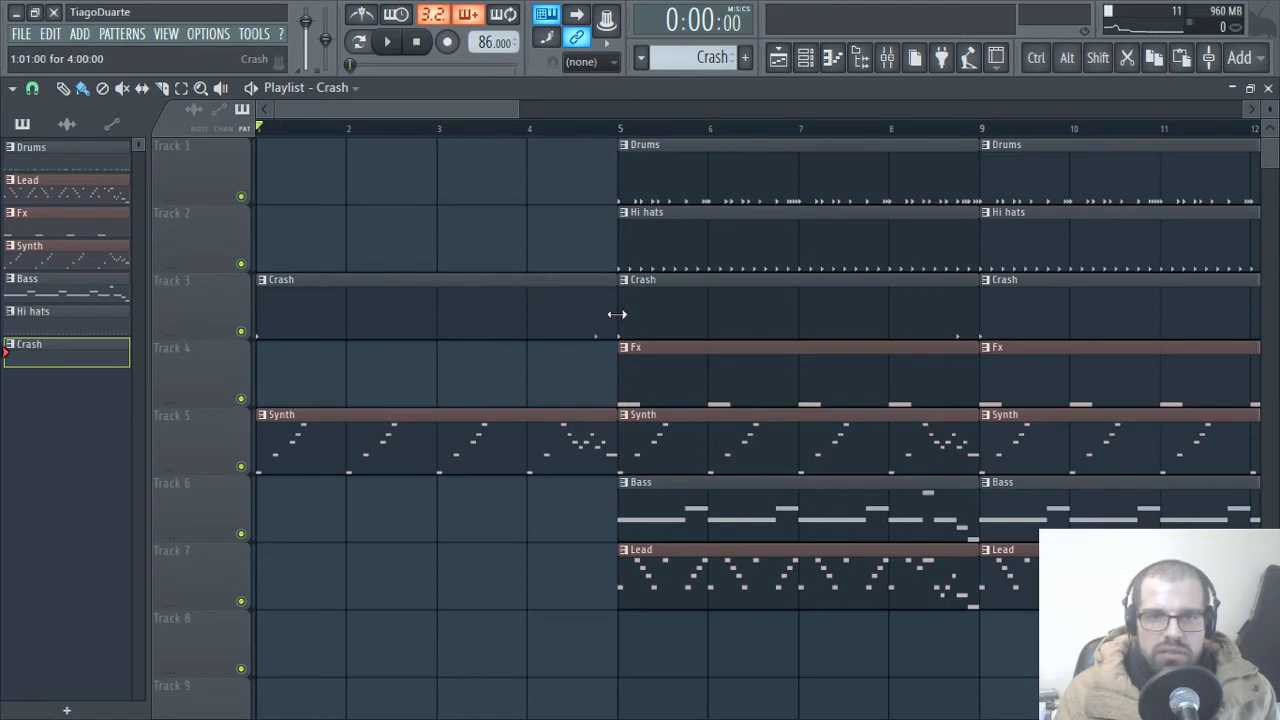
# - Shorten the first Crash clip to one bar and play the arrangement from bar 1
pyautogui.moveTo(617, 314); pyautogui.dragTo(346, 328)
pyautogui.press('space')
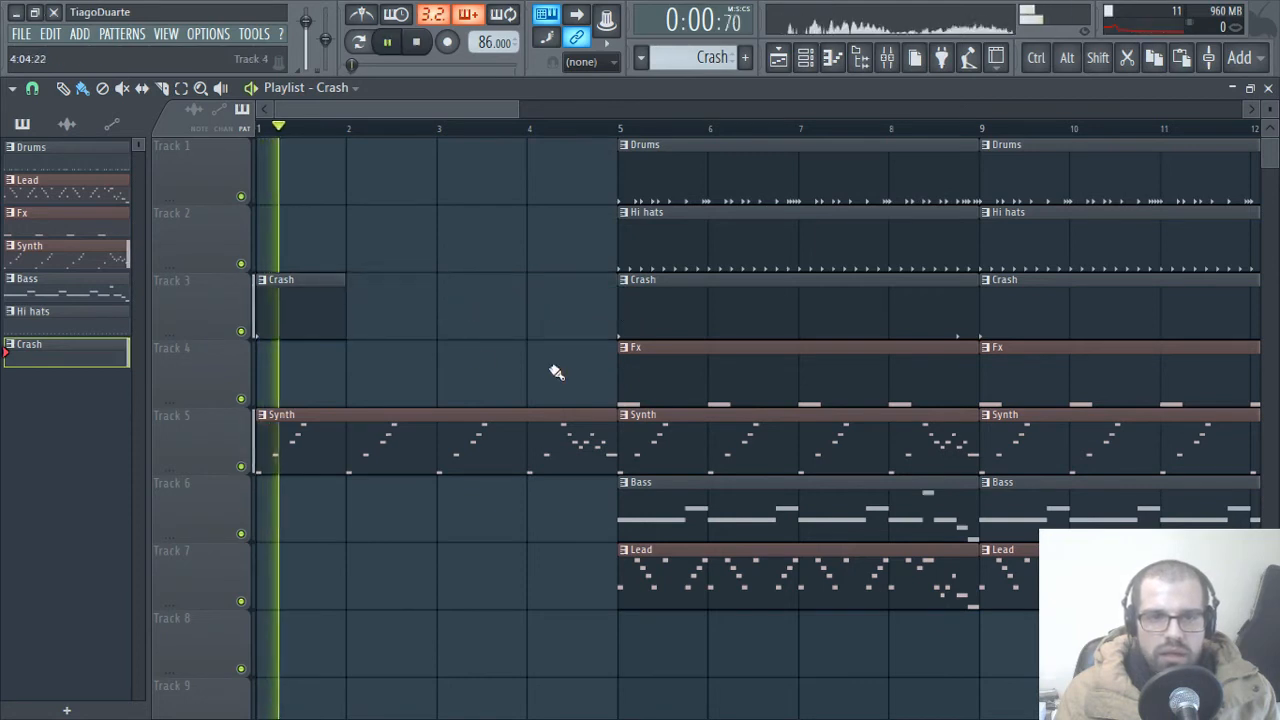
pyautogui.keyDown('ctrl'); pyautogui.scroll(-1, 622, 566); pyautogui.keyUp('ctrl')
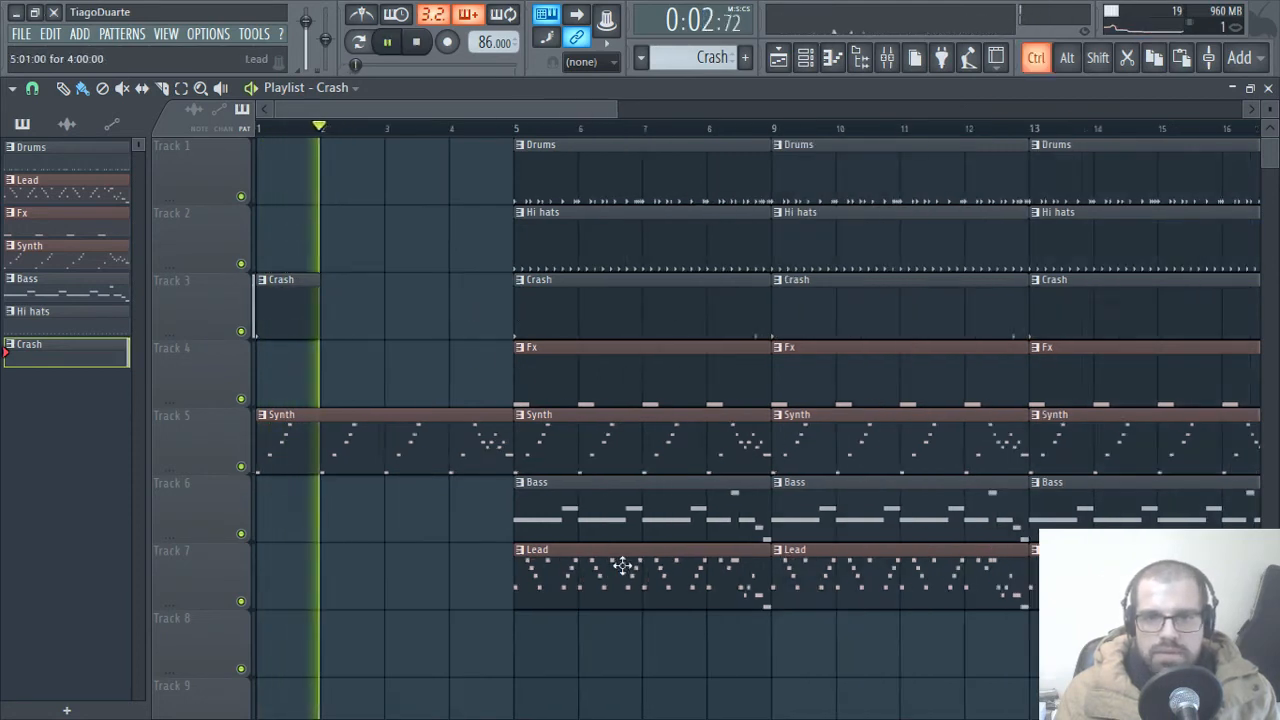
# - Delete the Lead clips from bars 5 to 20 and the Fx clips from bars 5 to 12
pyautogui.keyDown('ctrl'); pyautogui.scroll(-1, 622, 566); pyautogui.keyUp('ctrl')
pyautogui.rightClick(594, 569)
pyautogui.rightClick(780, 569)
pyautogui.rightClick(980, 569)
pyautogui.rightClick(1130, 569)
pyautogui.keyDown('ctrl'); pyautogui.scroll(-2, 658, 566); pyautogui.keyUp('ctrl')
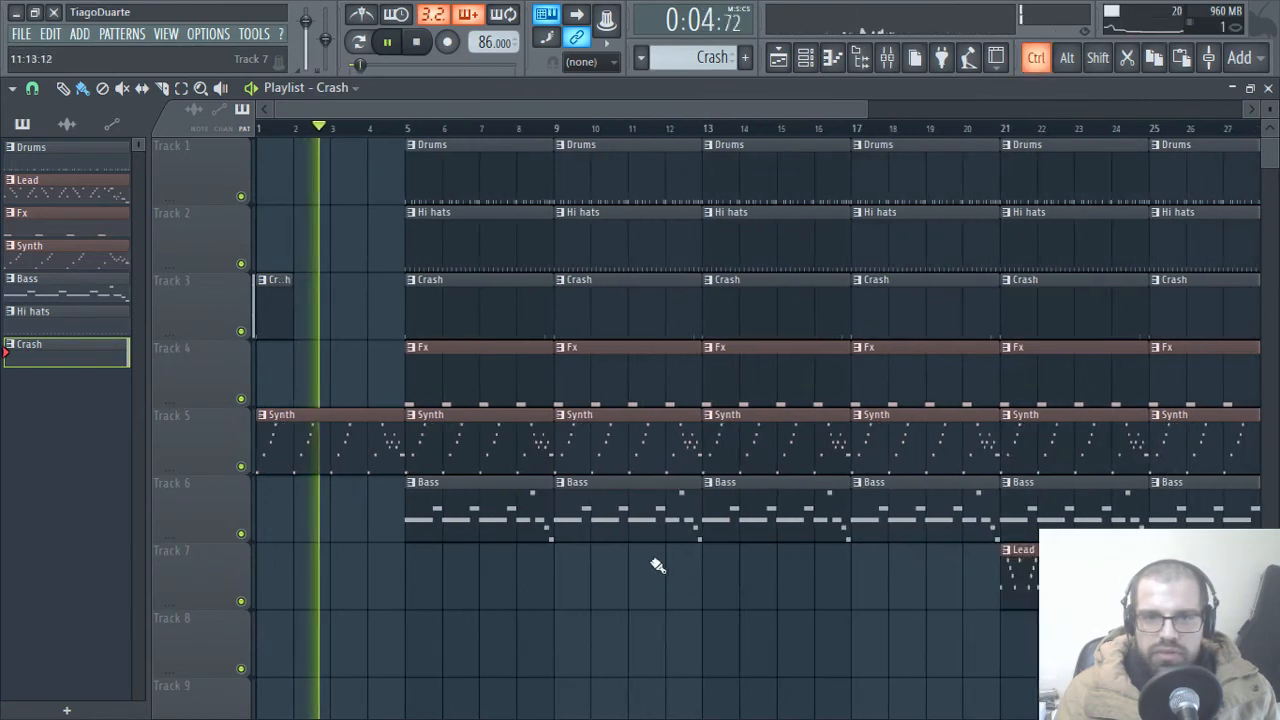
pyautogui.rightClick(486, 374)
pyautogui.rightClick(630, 375)
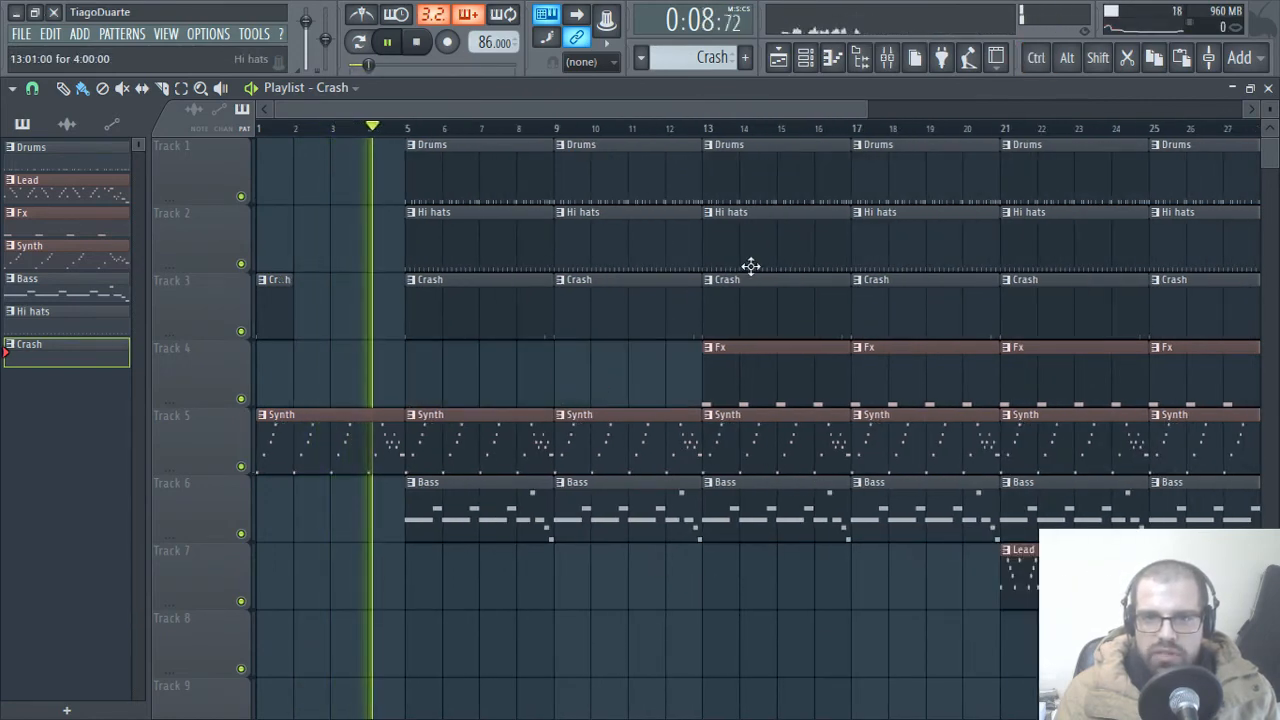
# - Trim the two Crash clips in bars 5 to 12 to bars 5 and 12 only, and delete the Hi hats clips from the same section
pyautogui.moveTo(553, 320); pyautogui.dragTo(443, 322)
pyautogui.moveTo(562, 315); pyautogui.dragTo(702, 316)
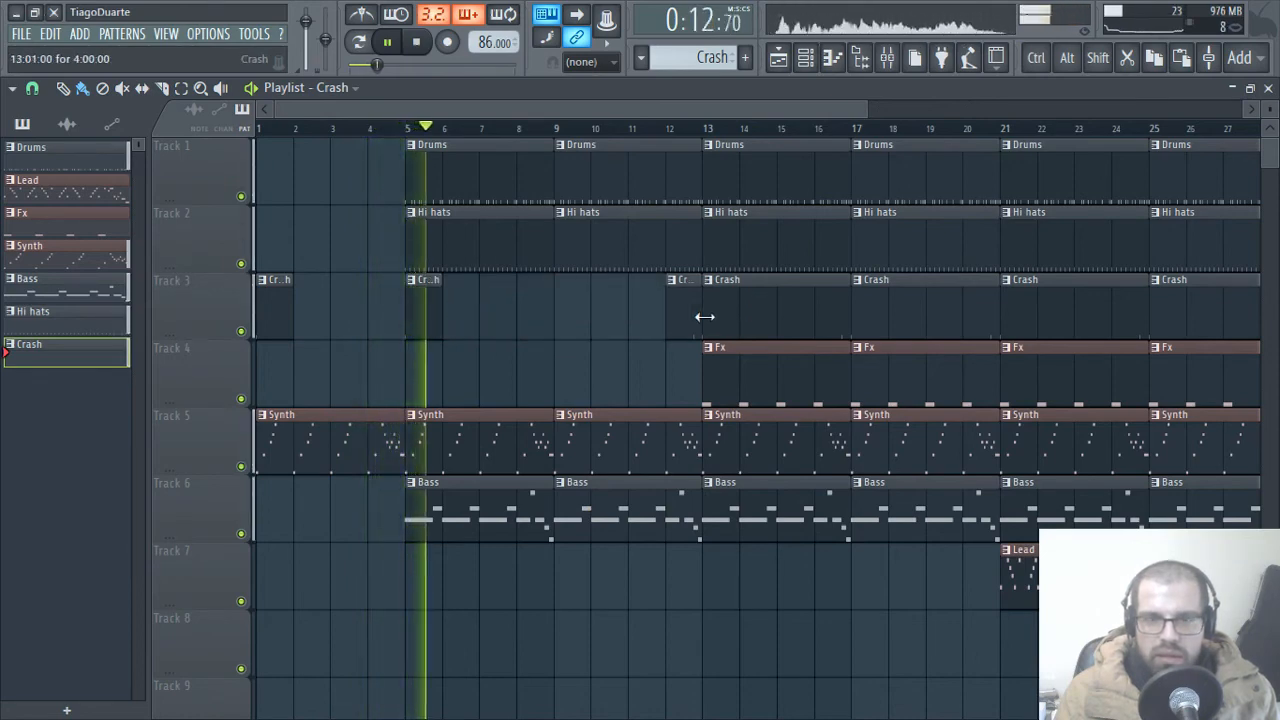
pyautogui.rightClick(469, 246)
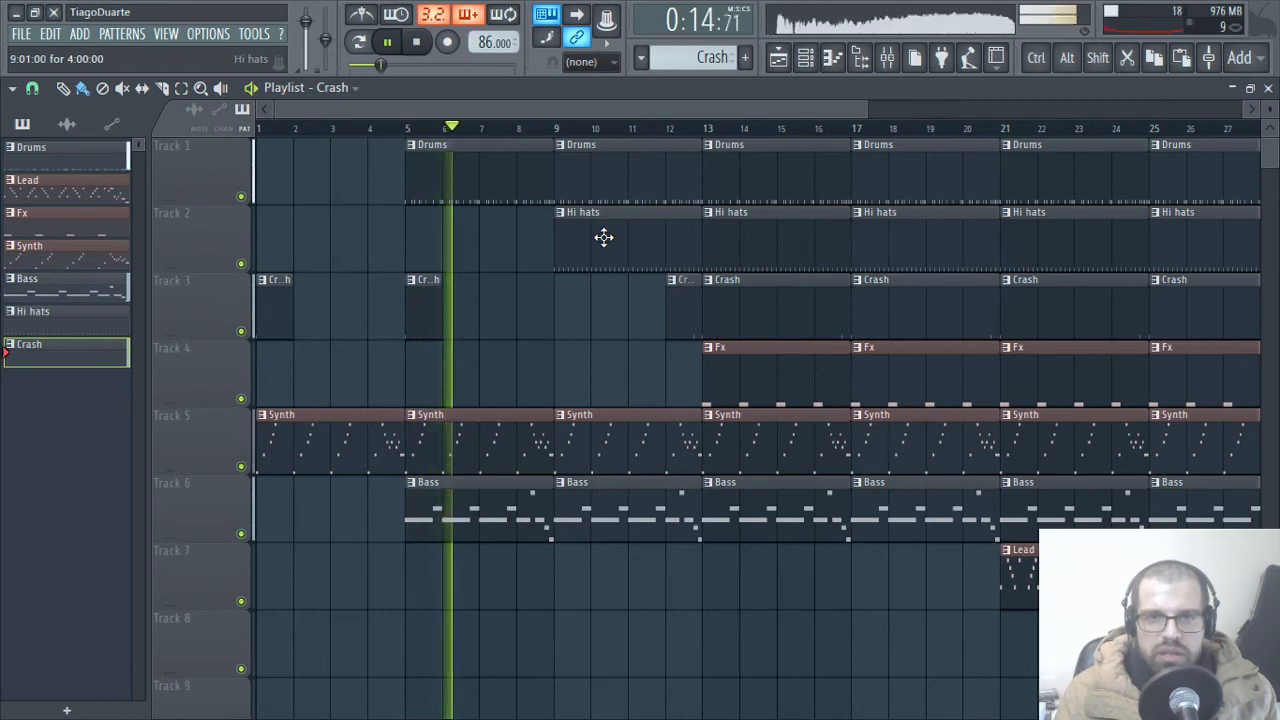
pyautogui.rightClick(604, 237)
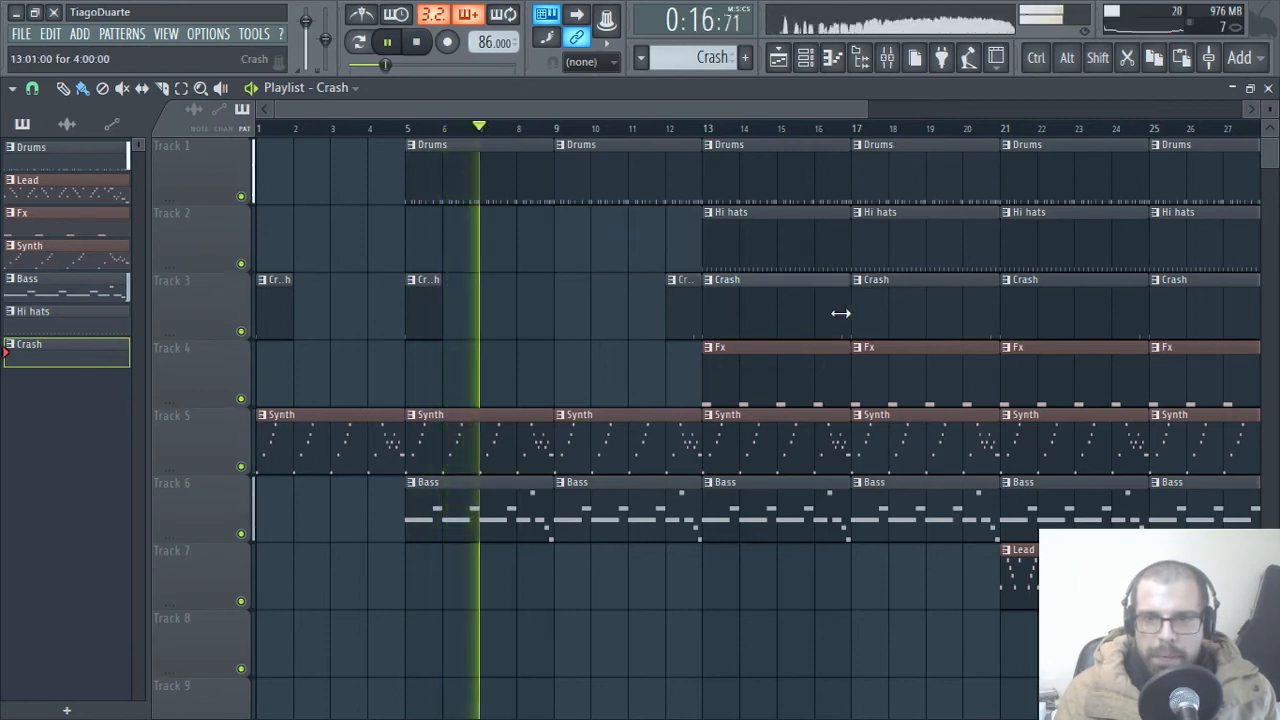
# - Trim the two Crash clips in bars 13 to 20 to bars 13 and 20 only, and delete the Synth clips from that section
pyautogui.moveTo(840, 313); pyautogui.dragTo(694, 309)
pyautogui.moveTo(857, 309); pyautogui.dragTo(974, 311)
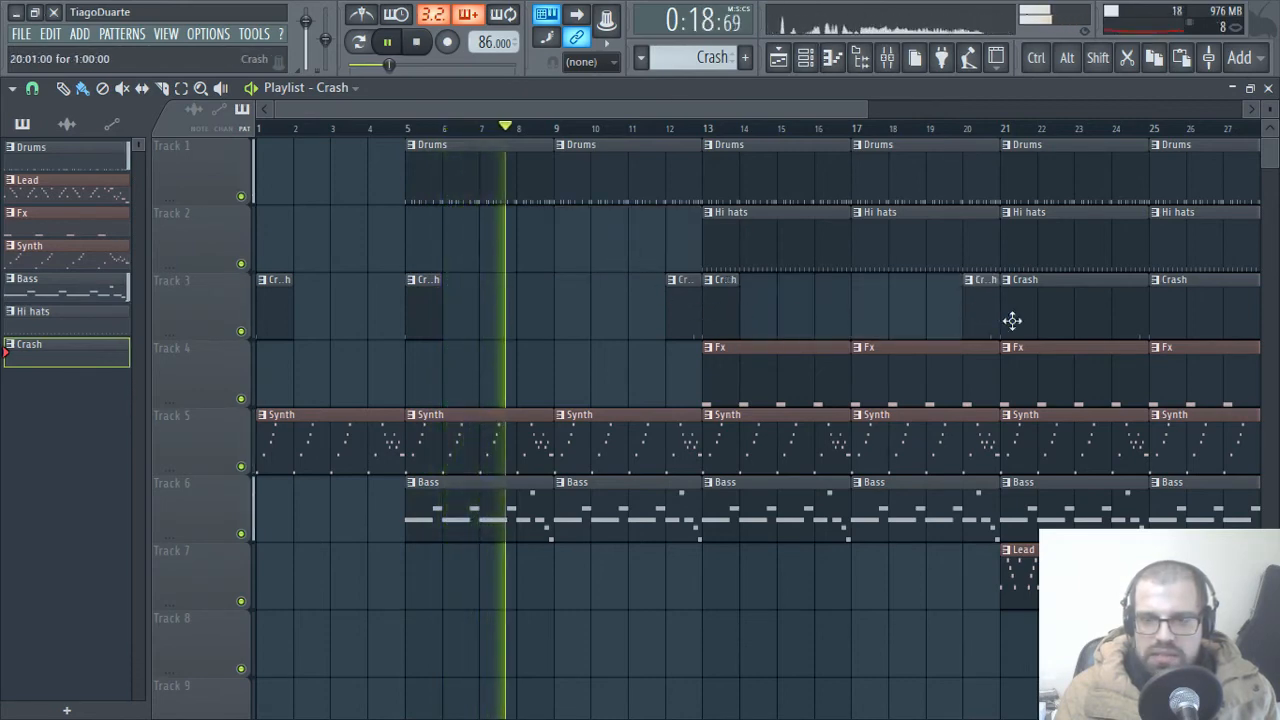
pyautogui.scroll(3, 729, 449)
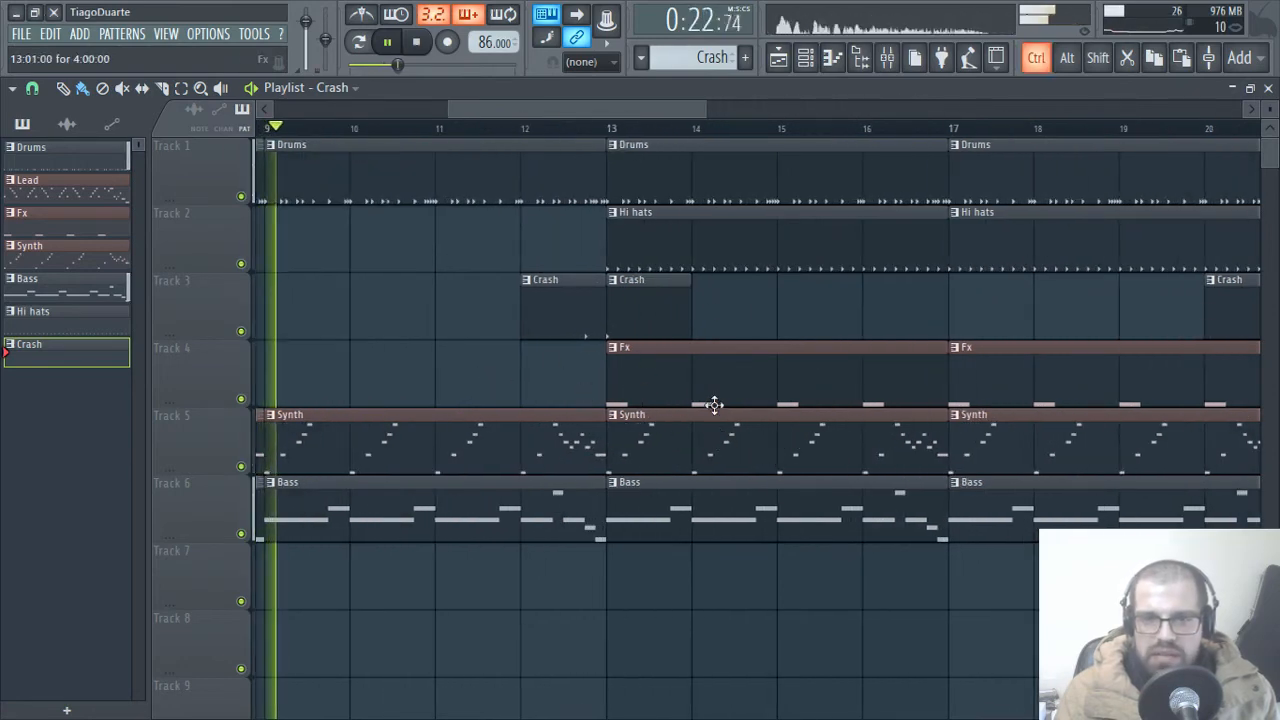
pyautogui.rightClick(720, 455)
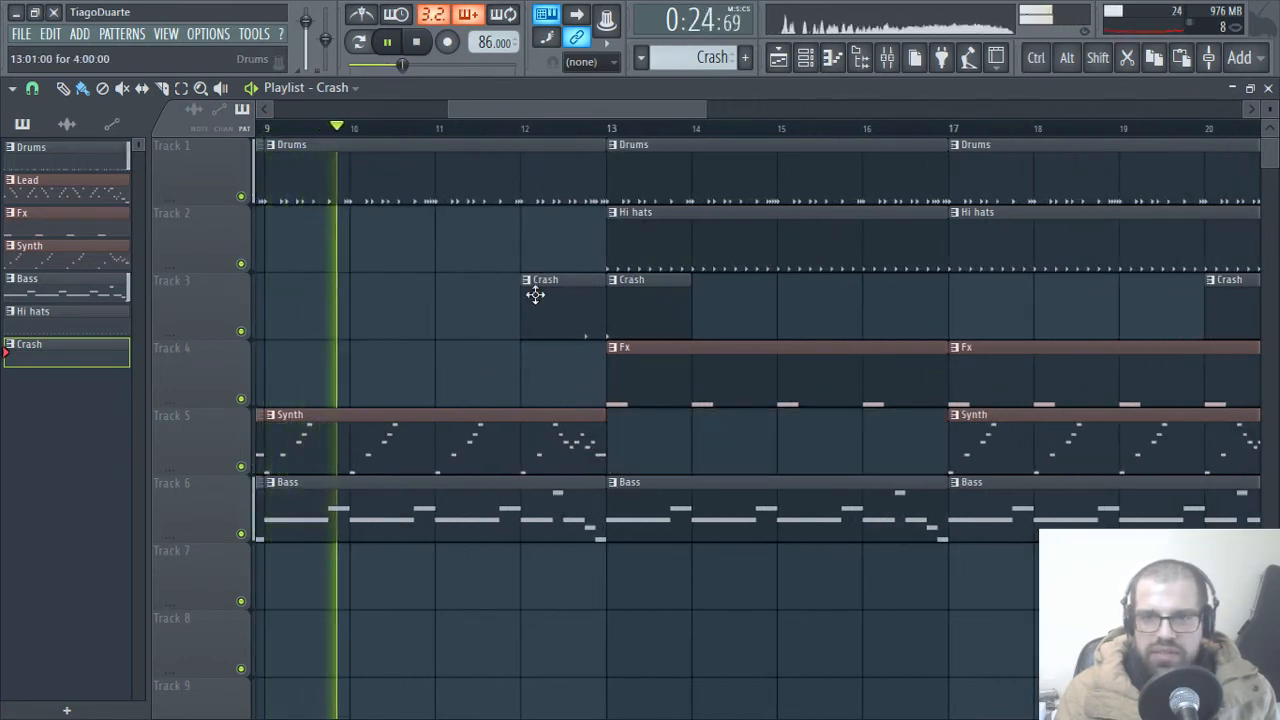
pyautogui.scroll(-3, 483, 337)
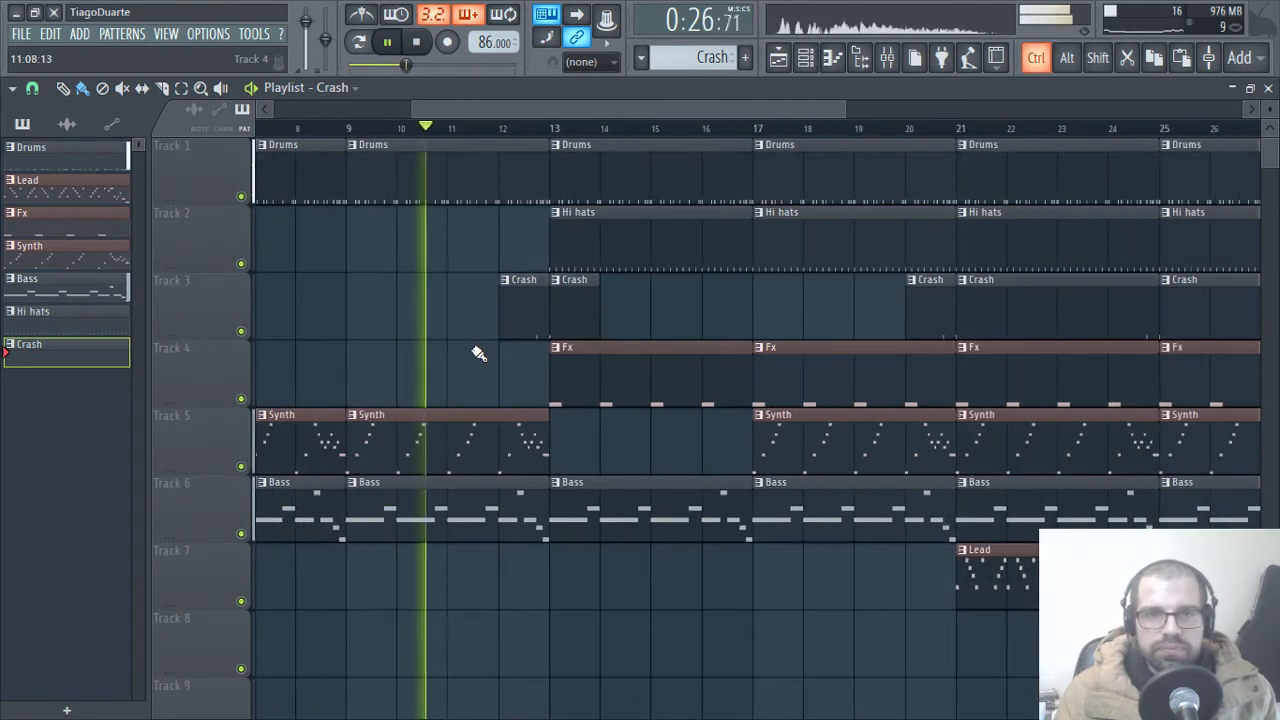
pyautogui.moveTo(773, 400); pyautogui.dragTo(489, 409)
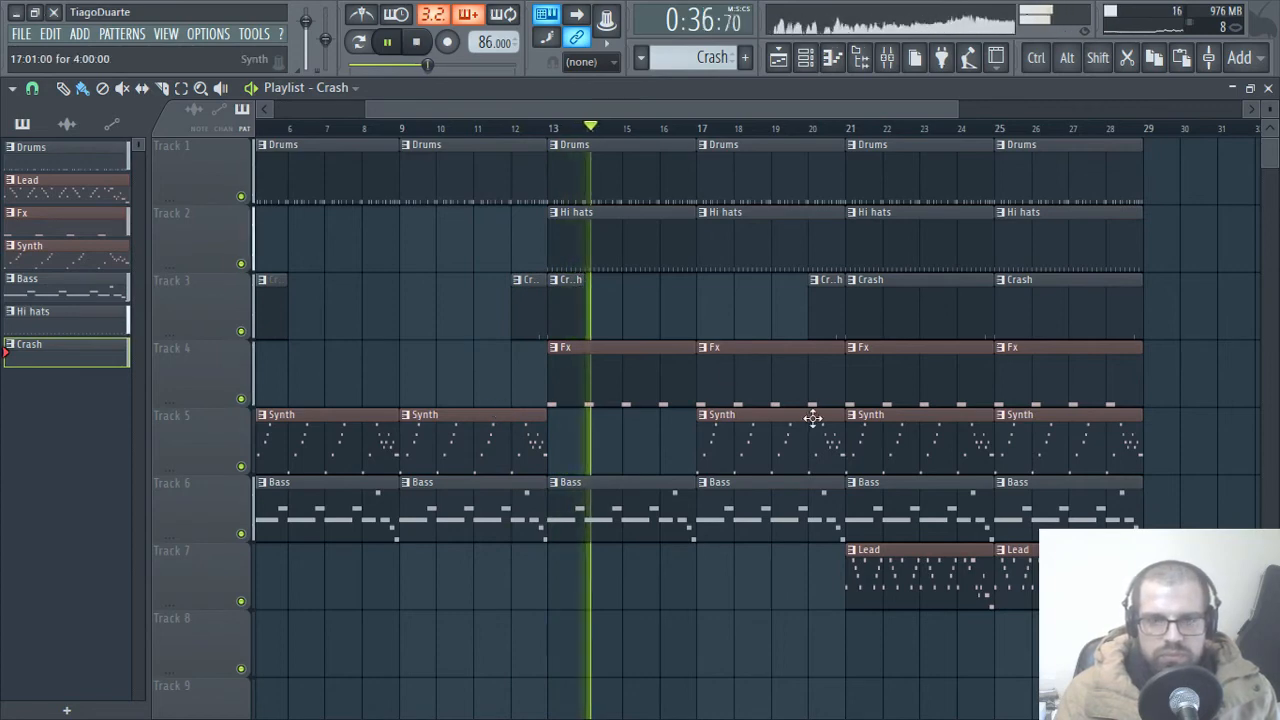
pyautogui.hscroll(2, 760, 428)
pyautogui.rightClick(651, 465)
pyautogui.scroll(-3, 643, 443)
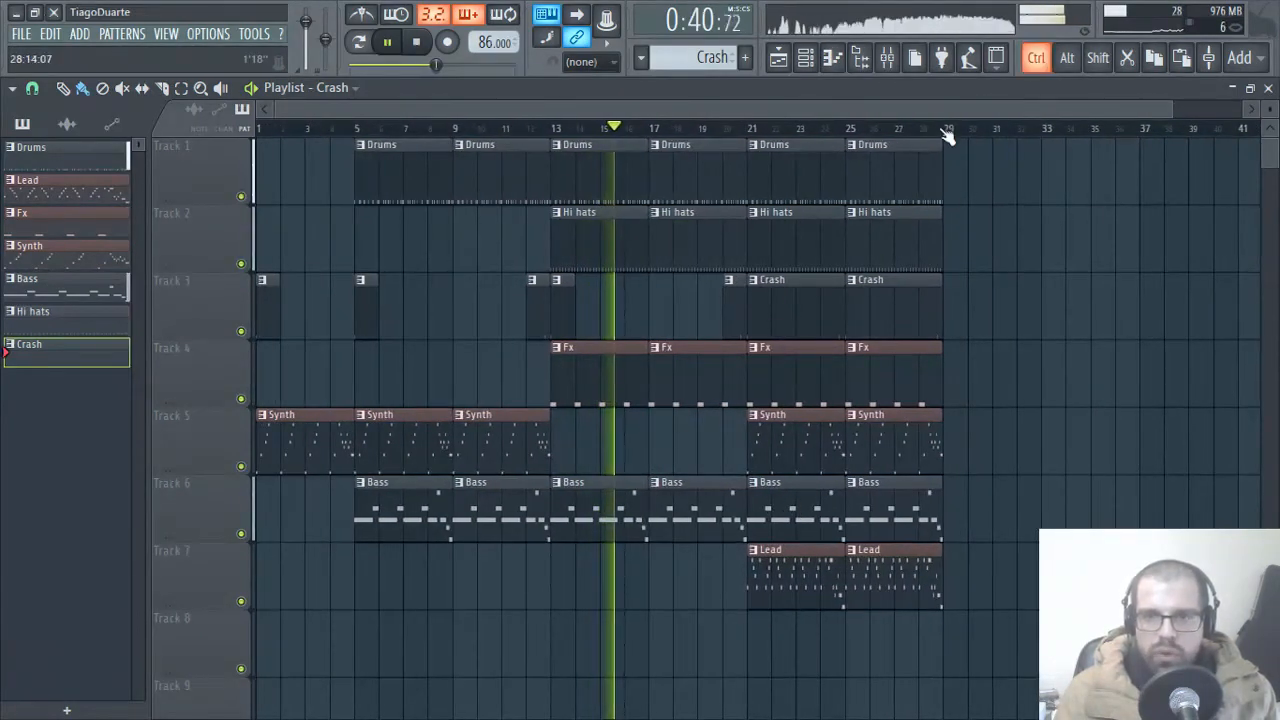
# - Mark bars 5 to 28 as the playback range, listen through the arrangement, and return the stopped playhead to the song's start
pyautogui.moveTo(948, 138); pyautogui.dragTo(354, 186)
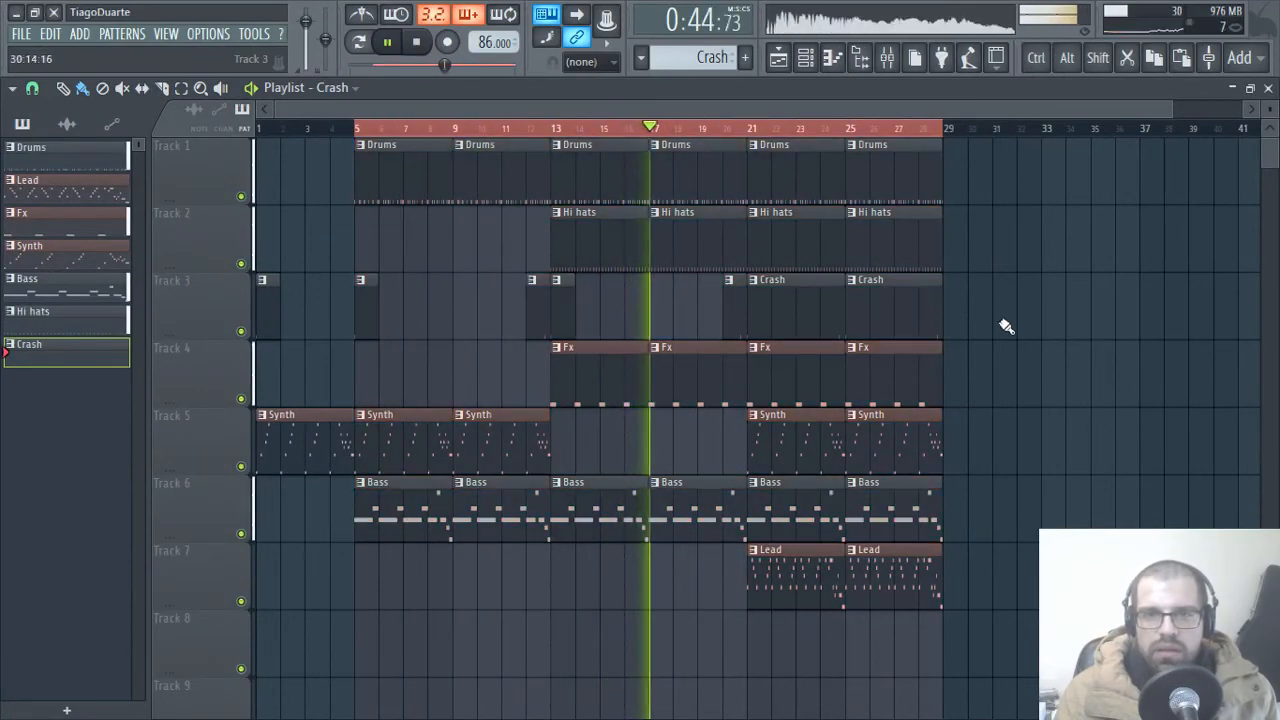
pyautogui.scroll(2, 1008, 338)
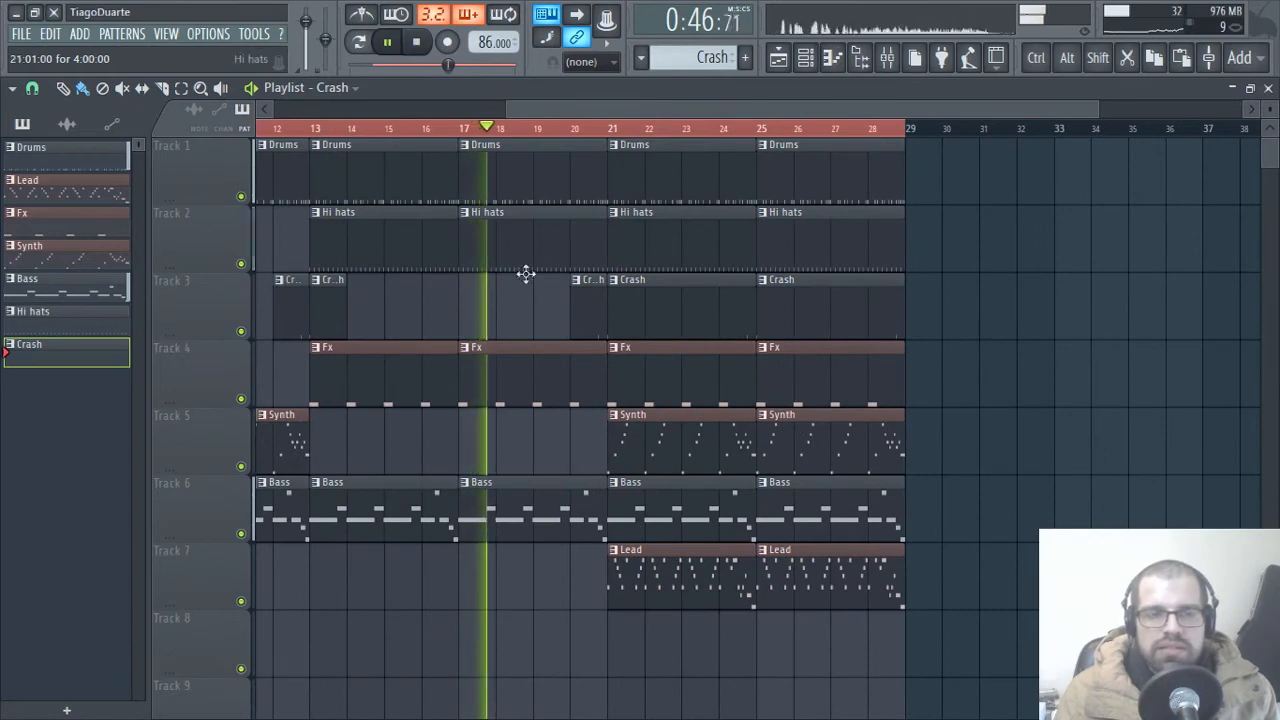
pyautogui.hscroll(-3, 514, 446)
pyautogui.hscroll(2, 528, 450)
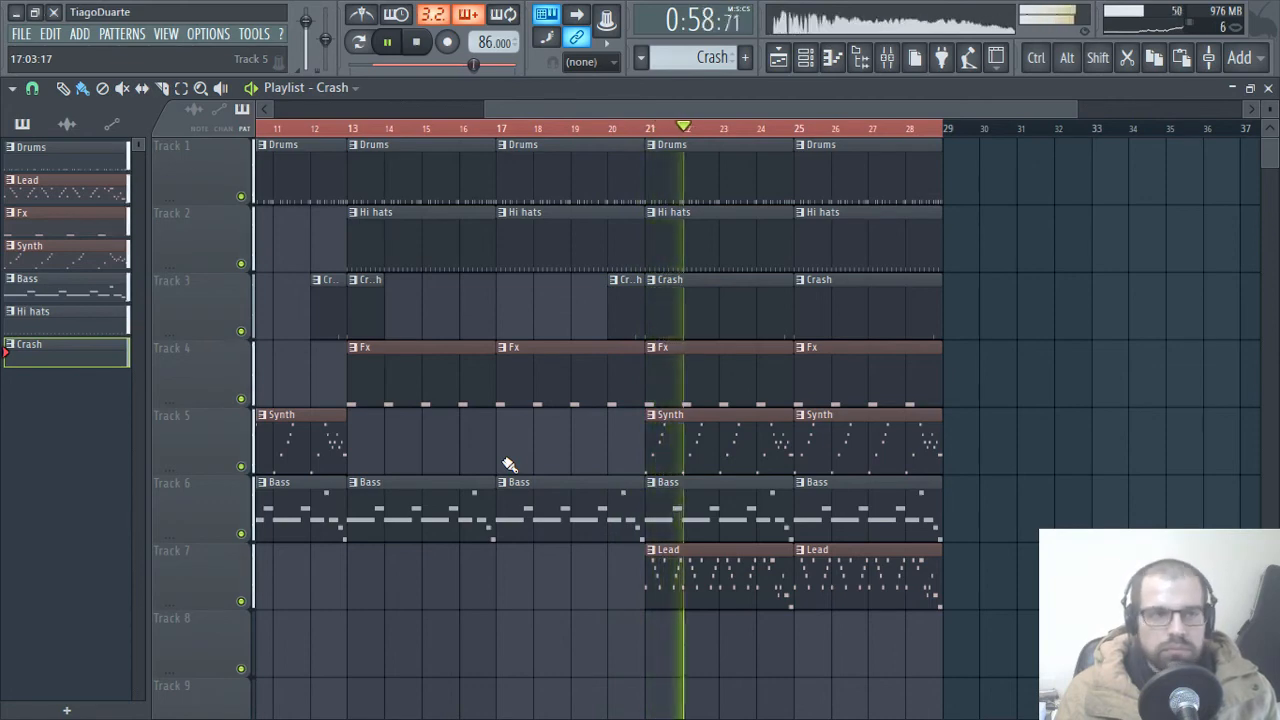
pyautogui.scroll(-3, 512, 465)
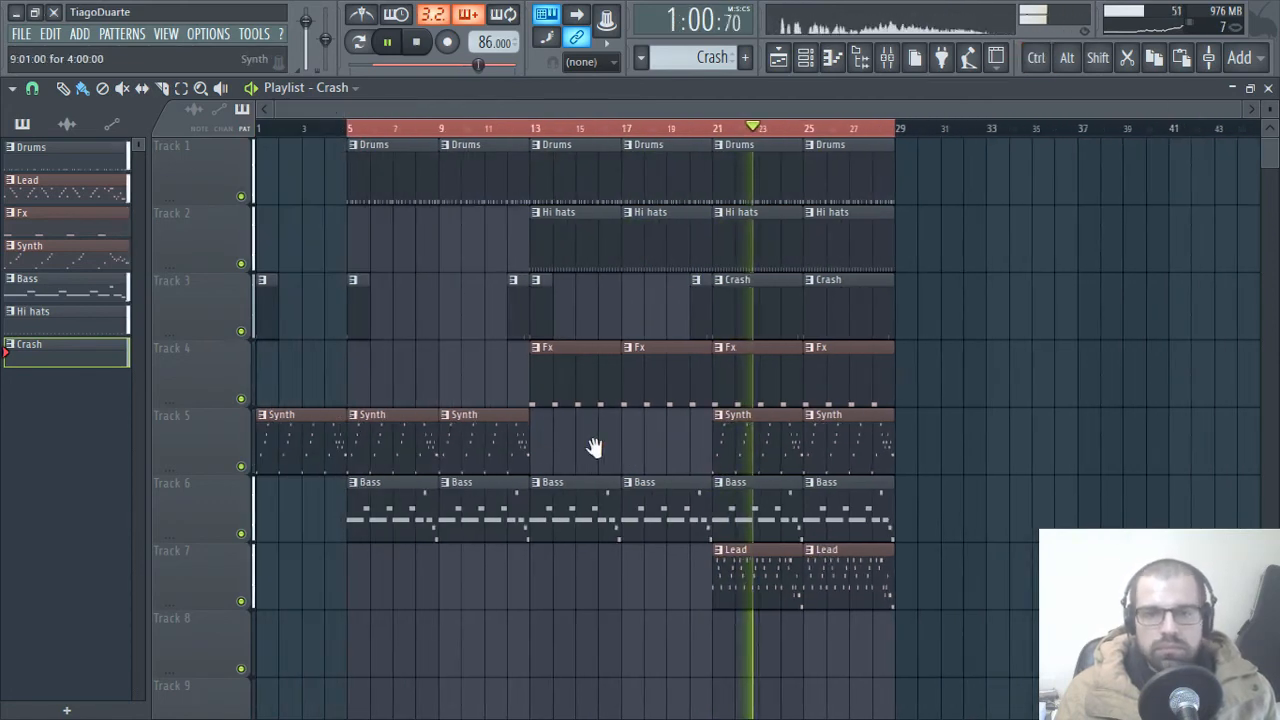
pyautogui.scroll(3, 466, 409)
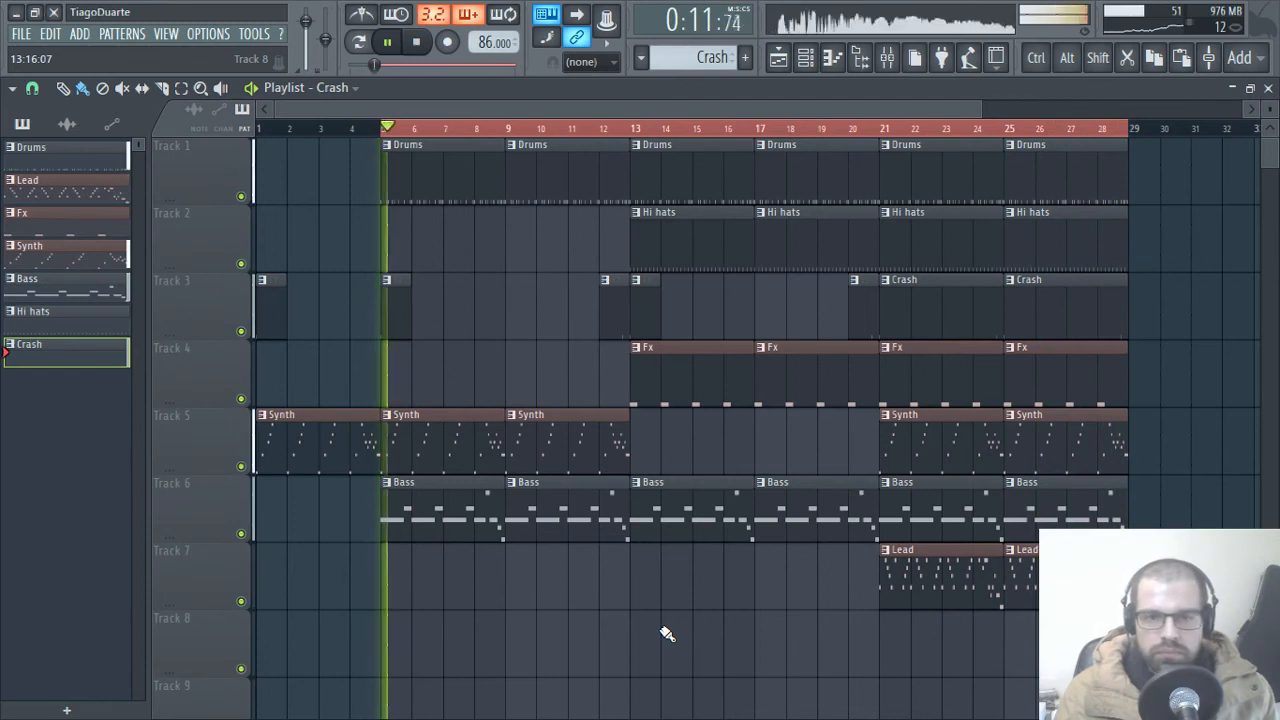
pyautogui.press('space')
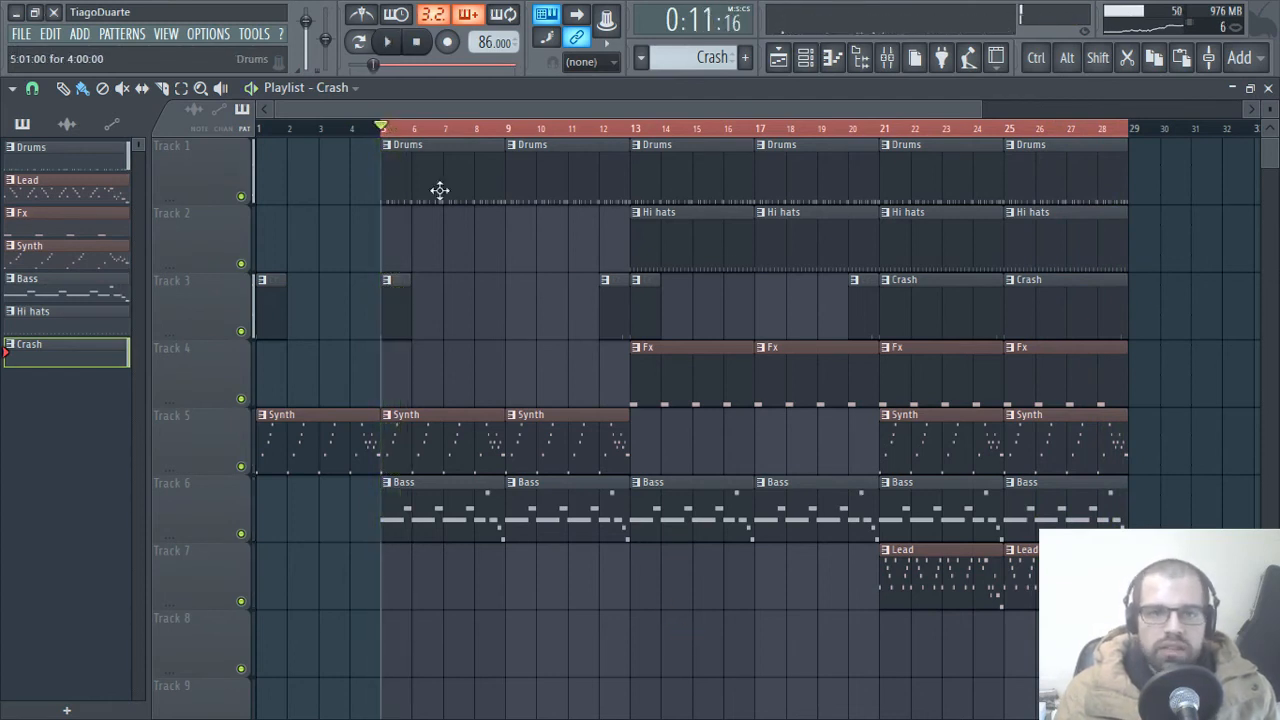
pyautogui.press('Home')
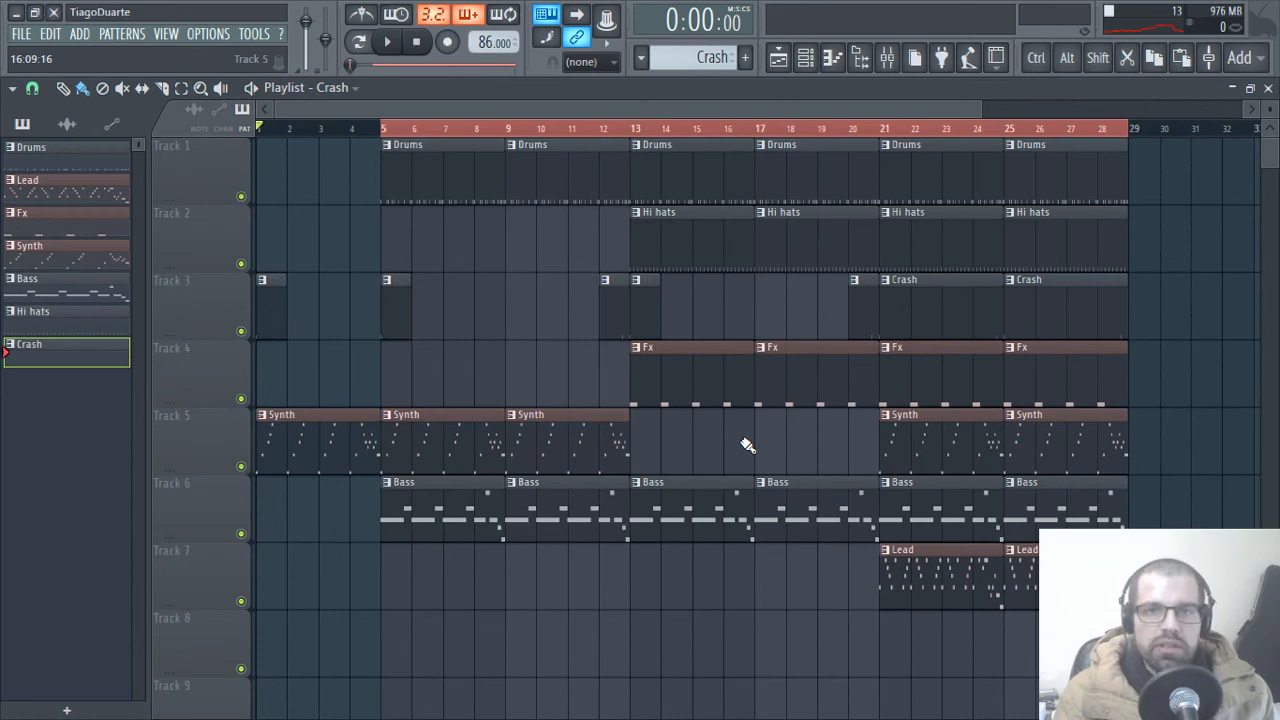
# - Look through the third-party generators available for a new channel, including the Air group, and return to the playlist
pyautogui.click(1268, 88)
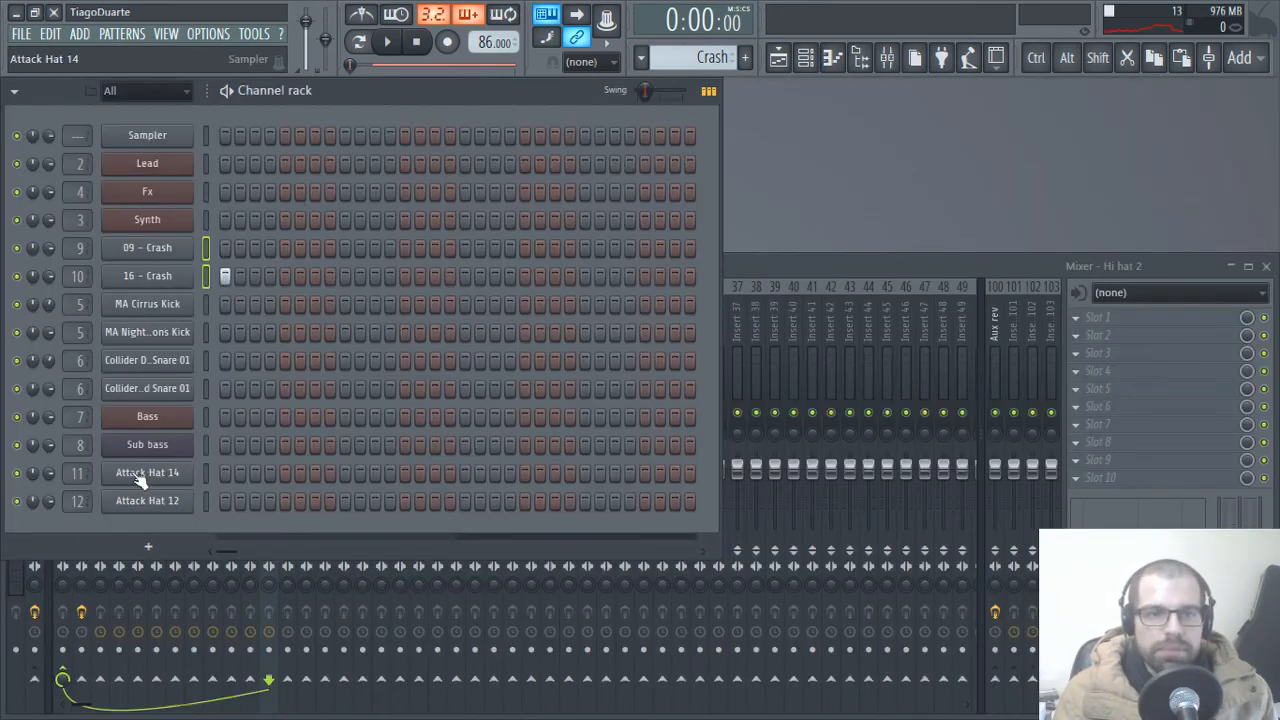
pyautogui.click(146, 548)
pyautogui.moveTo(180, 437)
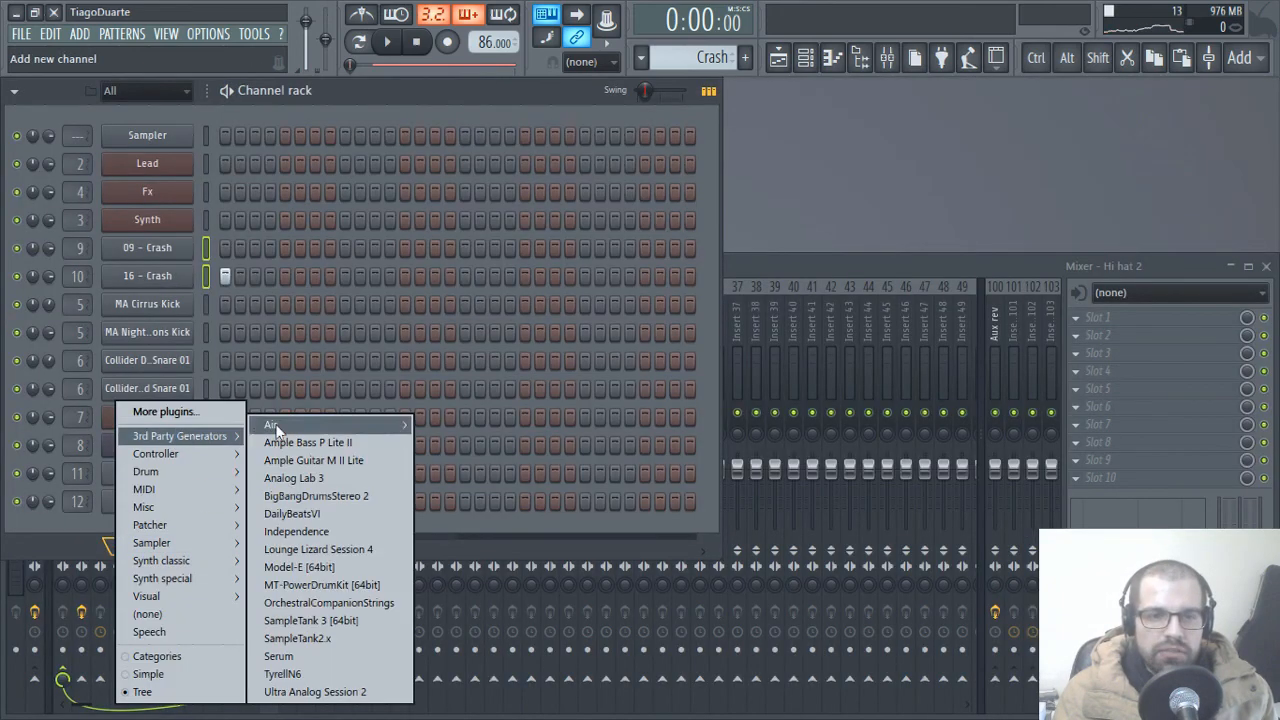
pyautogui.moveTo(330, 427)
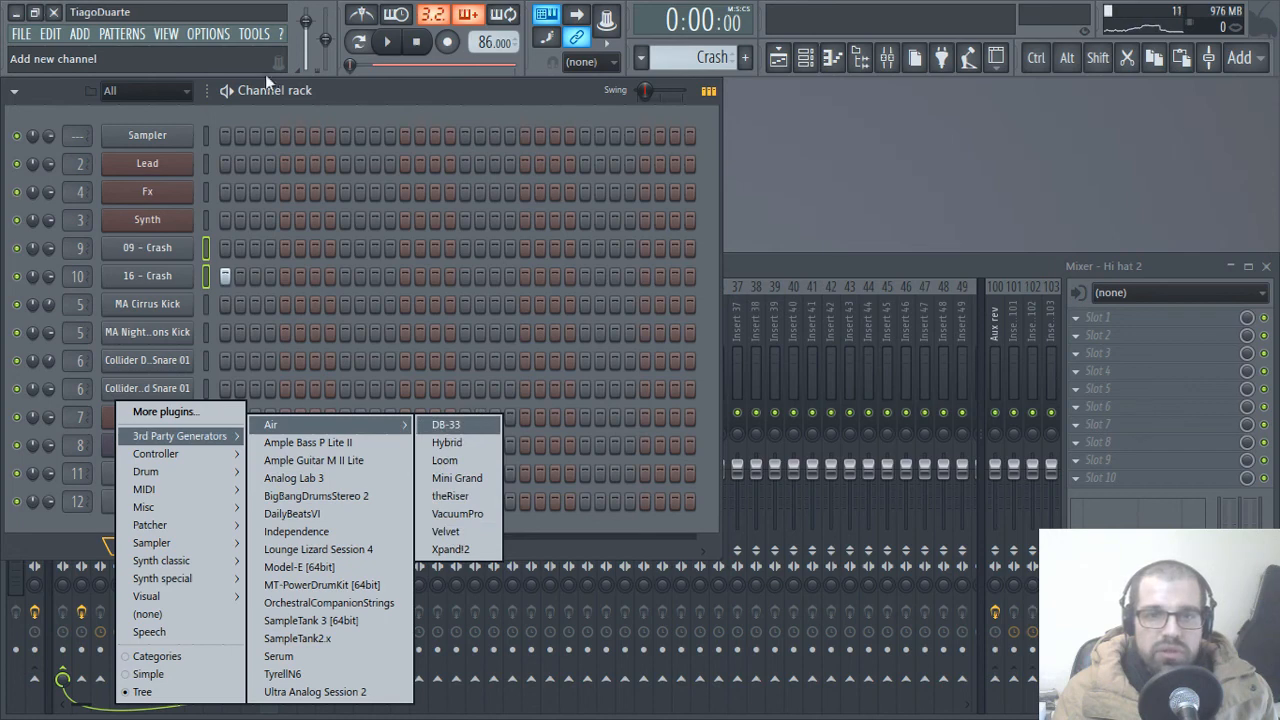
pyautogui.click(422, 97)
pyautogui.click(778, 57)
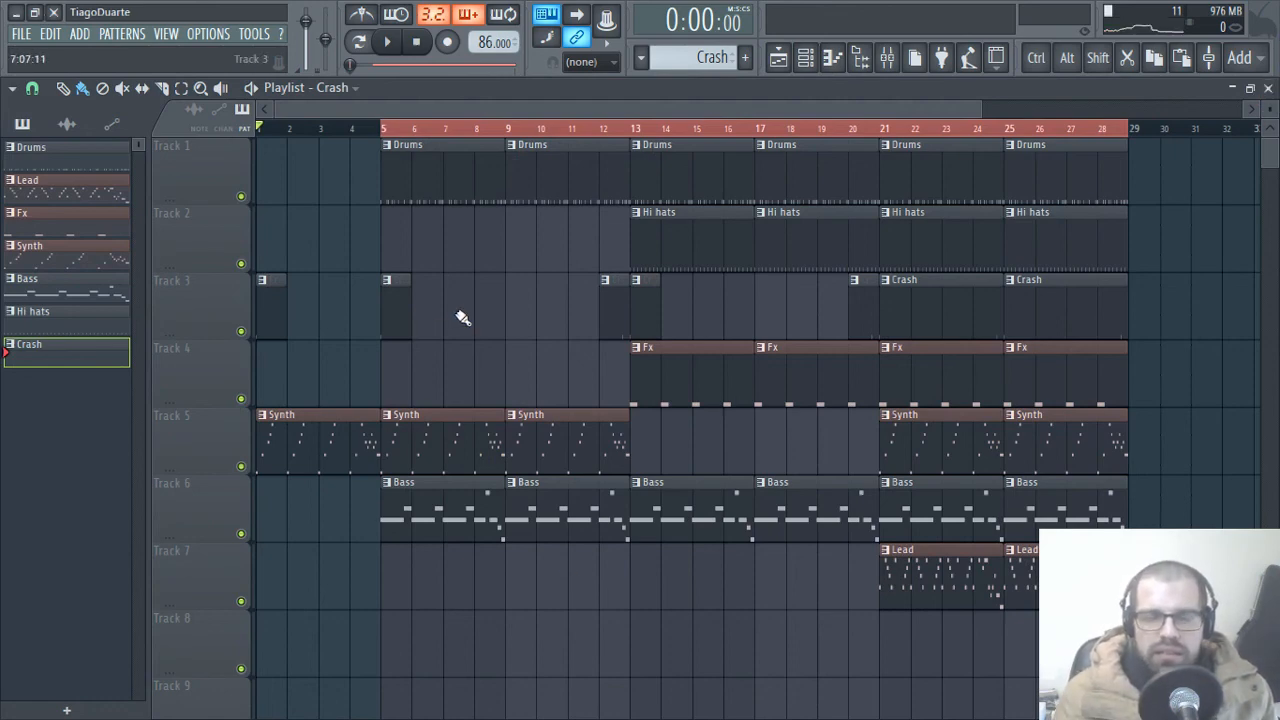
# - Play the arrangement briefly from bar 1 and stop it
pyautogui.press('space')
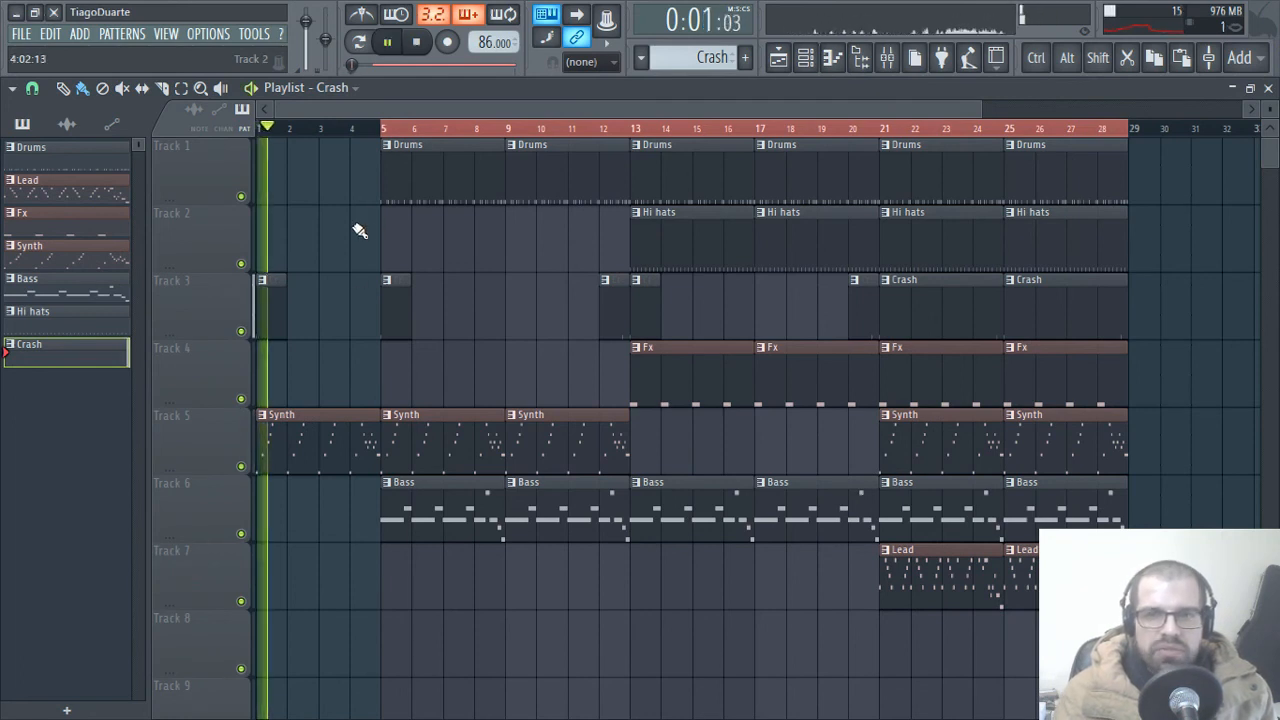
pyautogui.press('space')
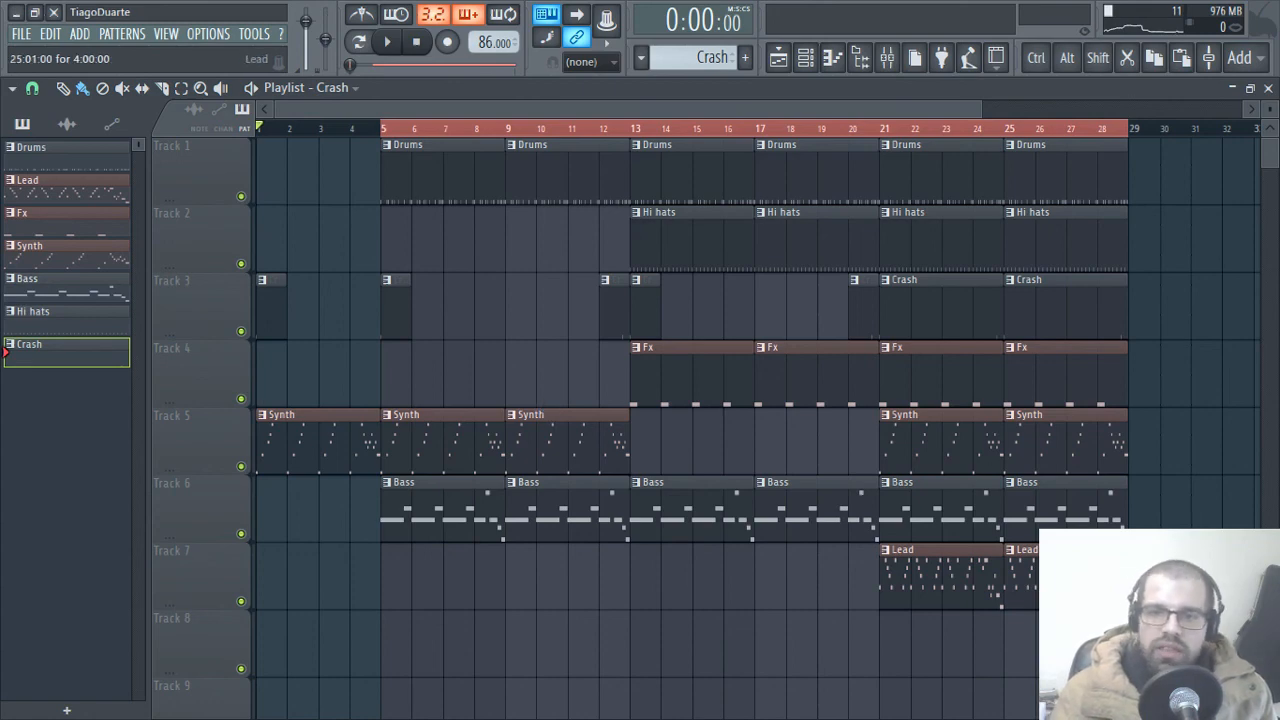
# - View the instrument windows of the Lead and Synth channels and return to the playlist
pyautogui.hotkey('ctrl', 'a')
pyautogui.click(309, 257)
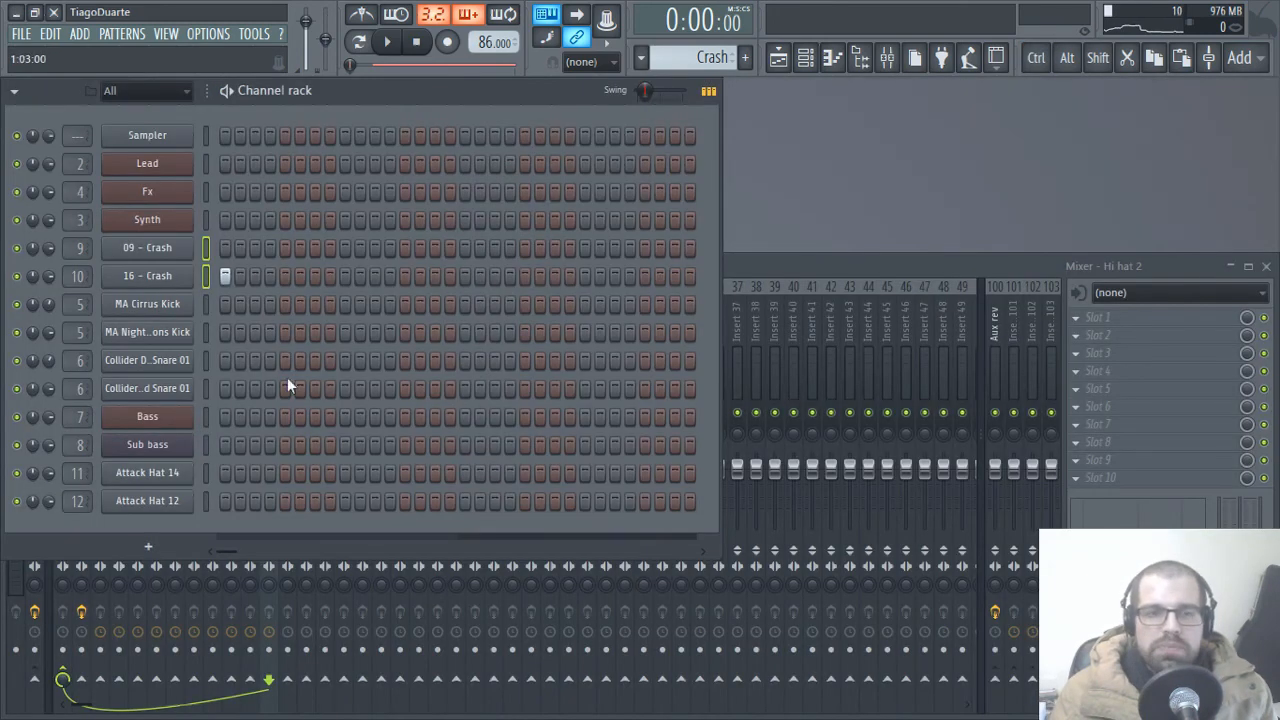
pyautogui.click(160, 166)
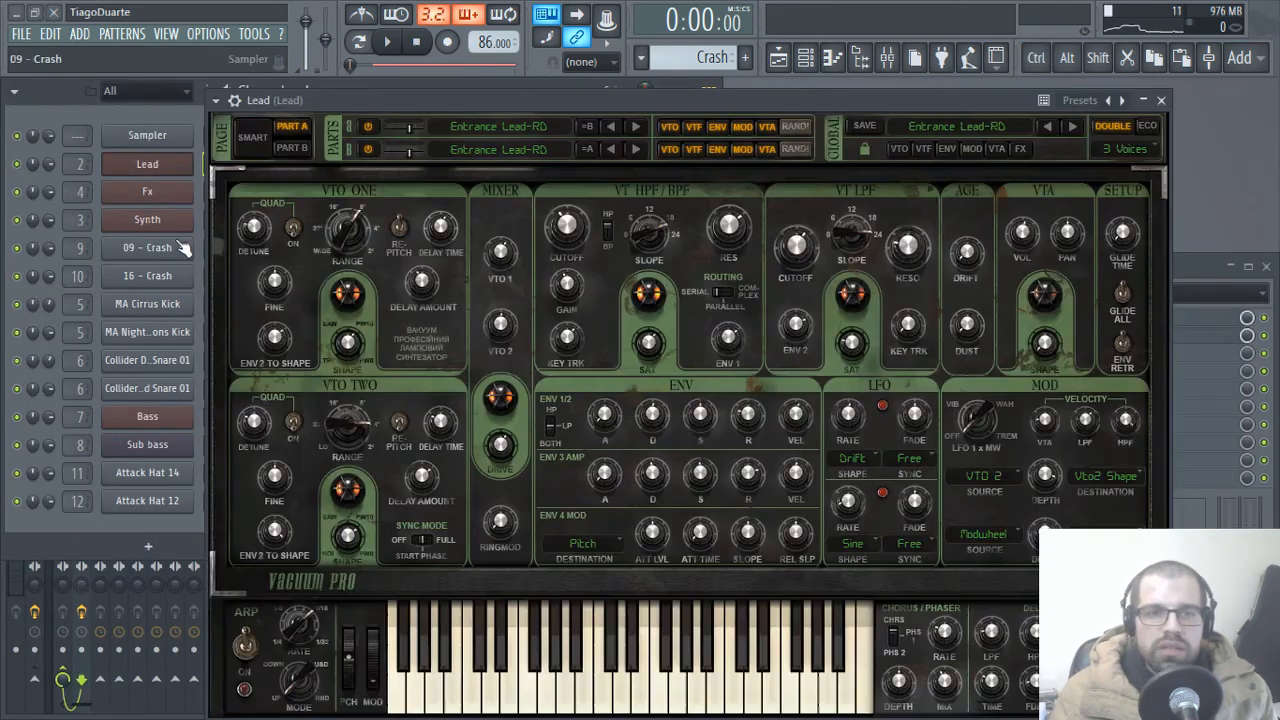
pyautogui.click(155, 214)
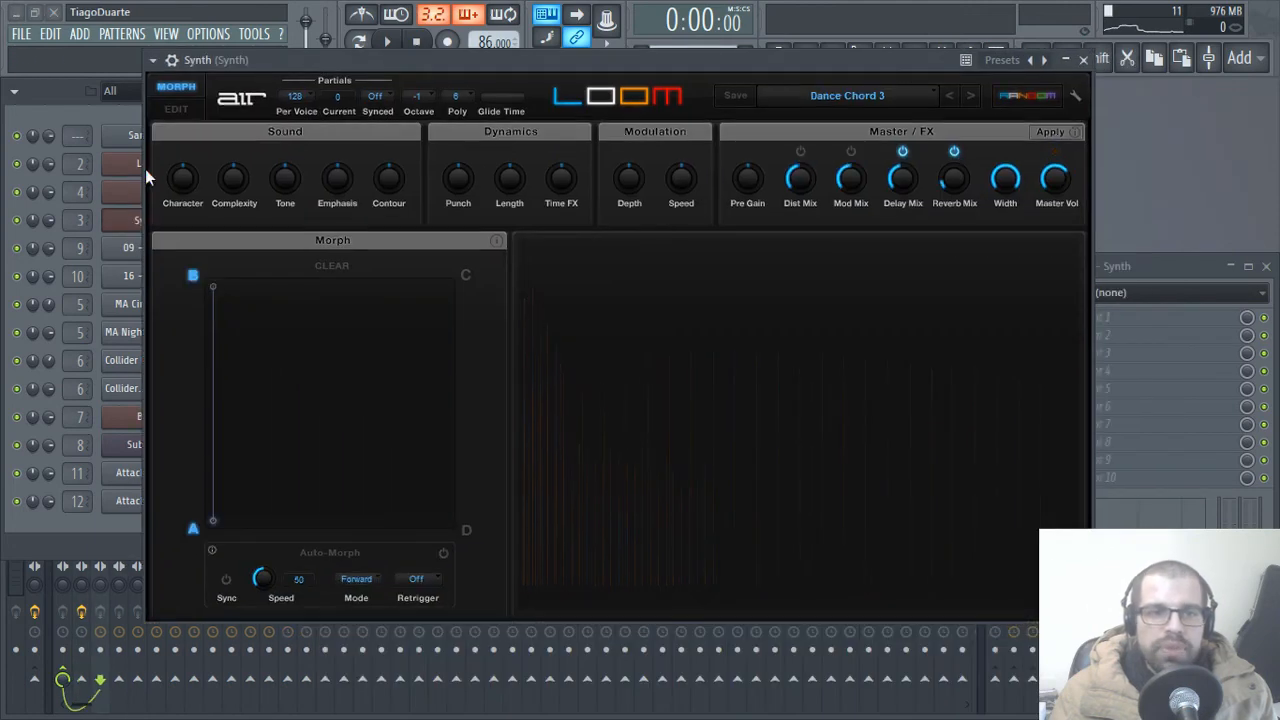
pyautogui.click(145, 224)
pyautogui.click(778, 57)
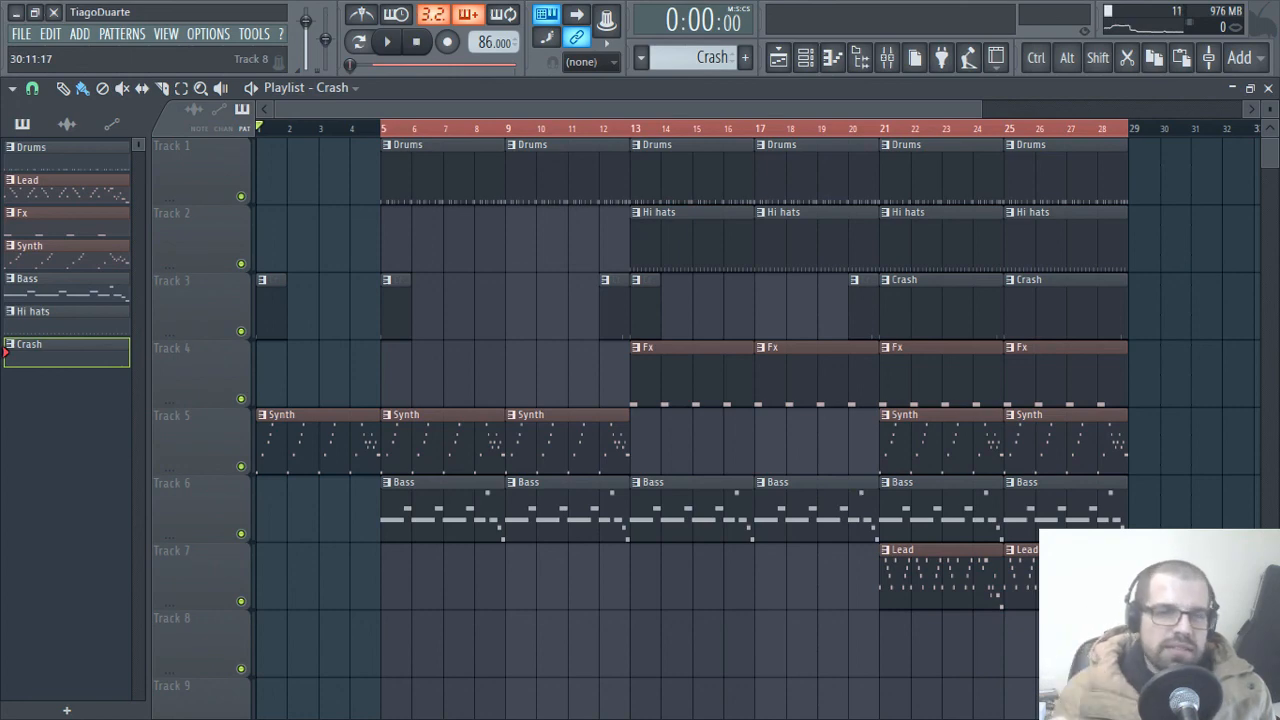
pyautogui.click(1268, 88)
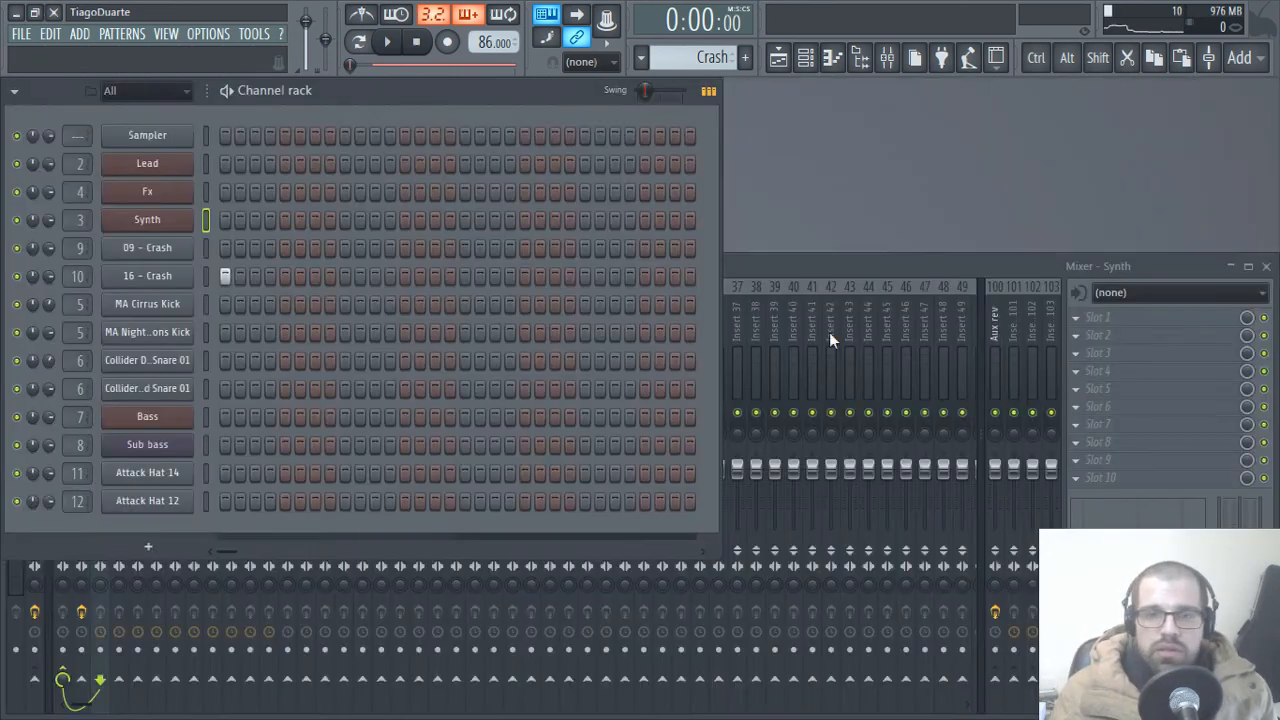
pyautogui.click(778, 58)
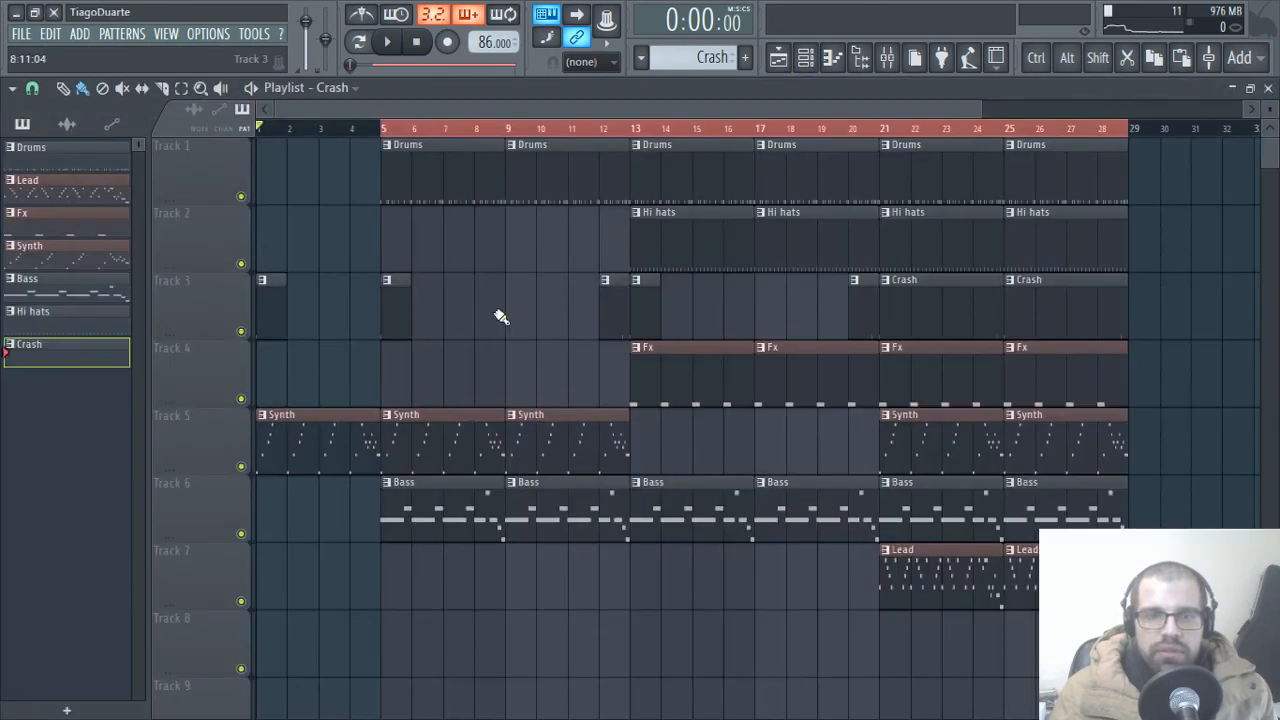